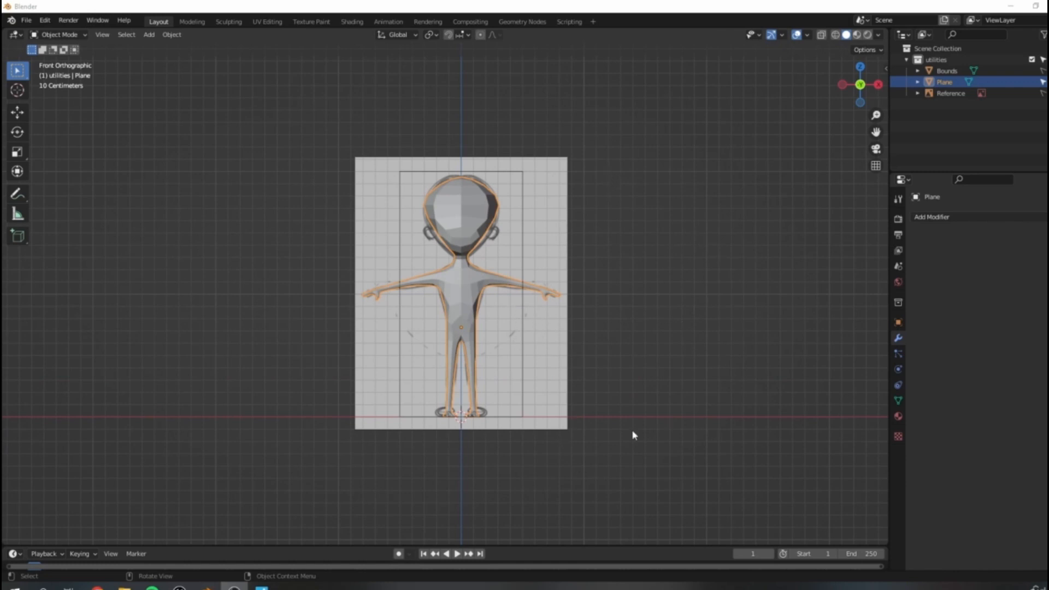
# Inspect the low-poly character mesh and the reference drawing behind it from the front and both sides.
pyautogui.moveTo(674, 276); pyautogui.dragTo(637, 307, button='middle')
pyautogui.scroll(3, 550, 302)
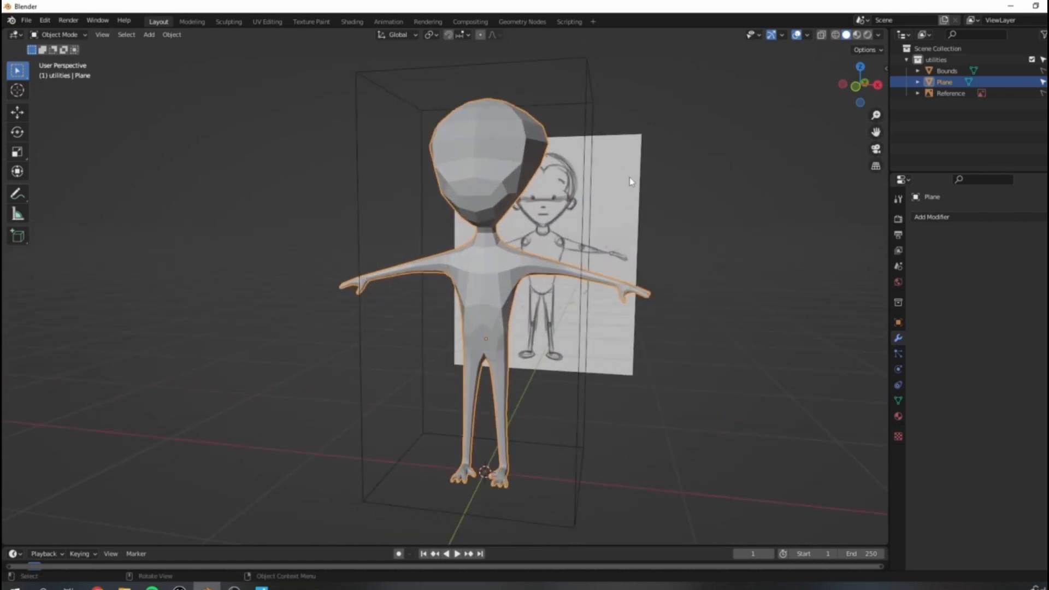
pyautogui.scroll(-5, 660, 210)
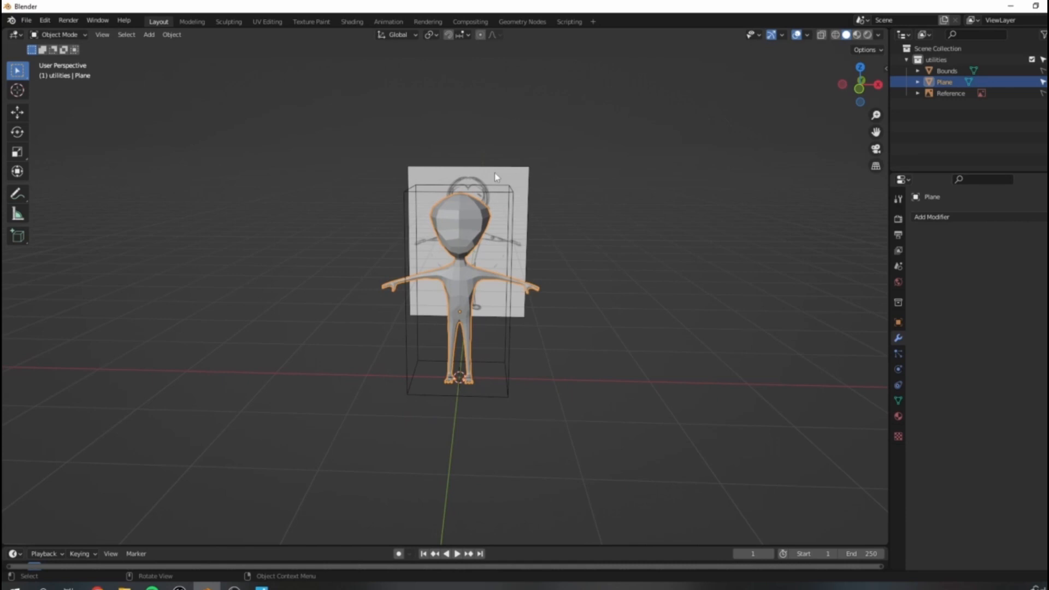
pyautogui.moveTo(481, 141); pyautogui.dragTo(459, 137, button='middle')
pyautogui.scroll(3, 437, 106)
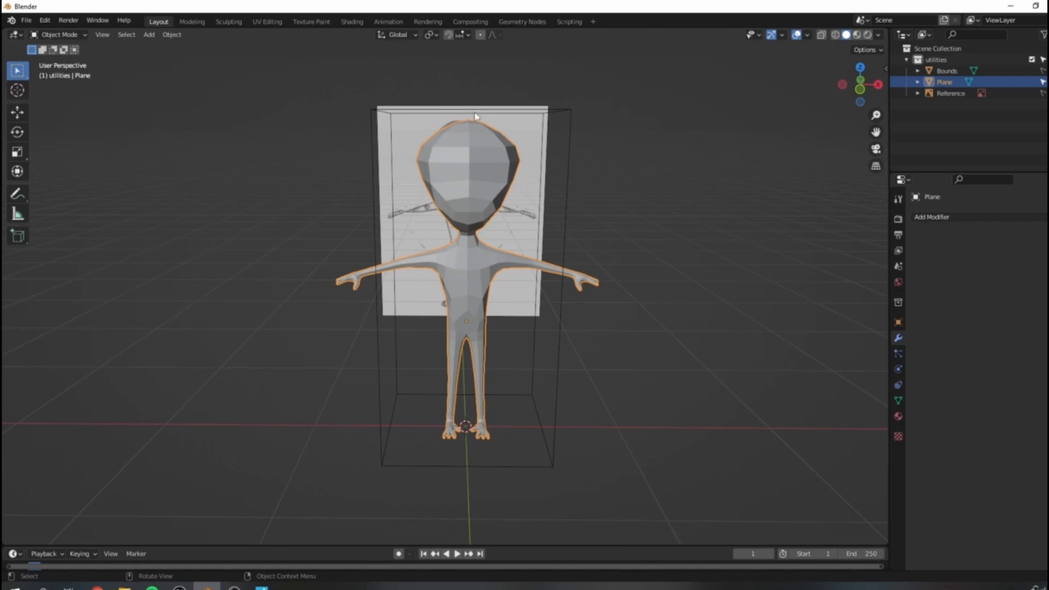
pyautogui.scroll(-2, 439, 153)
pyautogui.moveTo(439, 153); pyautogui.dragTo(543, 228, button='middle')
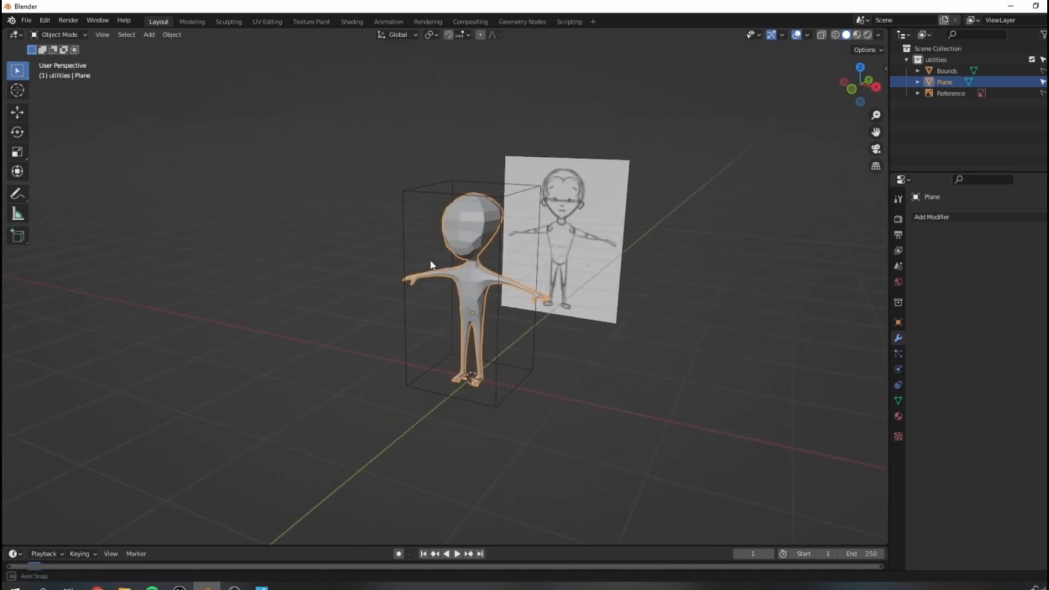
pyautogui.scroll(2, 542, 228)
pyautogui.scroll(3, 519, 311)
pyautogui.scroll(-2, 523, 307)
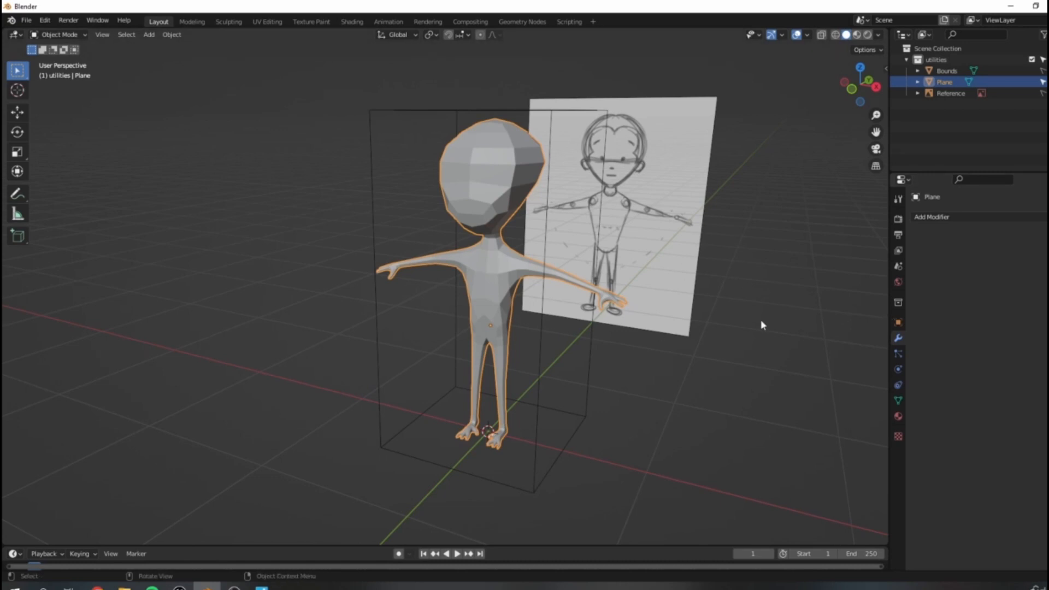
pyautogui.keyDown('shift'); pyautogui.moveTo(565, 305); pyautogui.dragTo(597, 391, button='middle'); pyautogui.keyUp('shift')
pyautogui.keyDown('shift'); pyautogui.moveTo(510, 358); pyautogui.dragTo(574, 292, button='middle'); pyautogui.keyUp('shift')
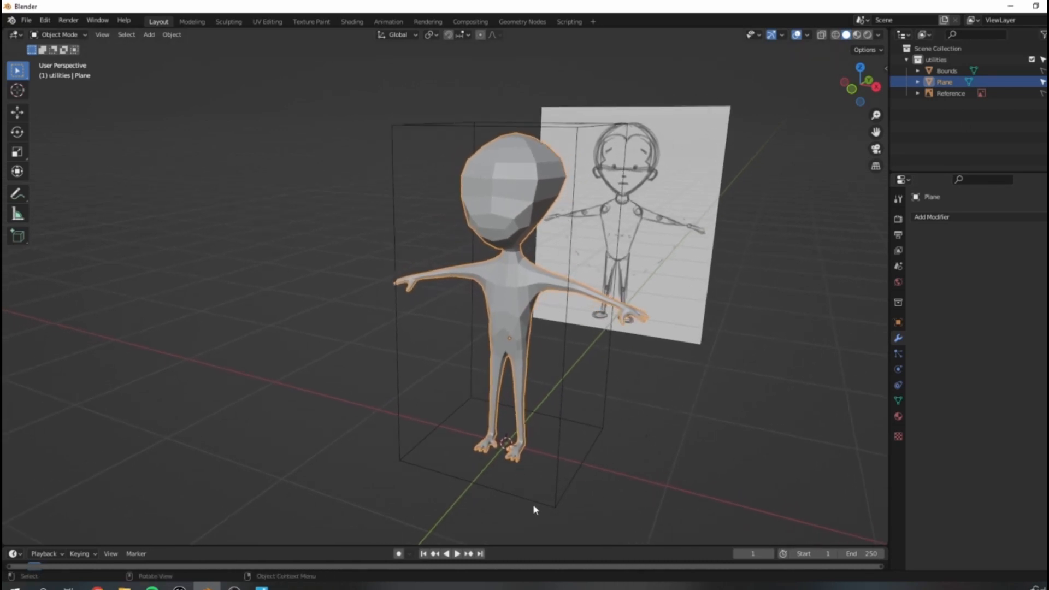
pyautogui.moveTo(451, 133); pyautogui.dragTo(569, 154, button='middle')
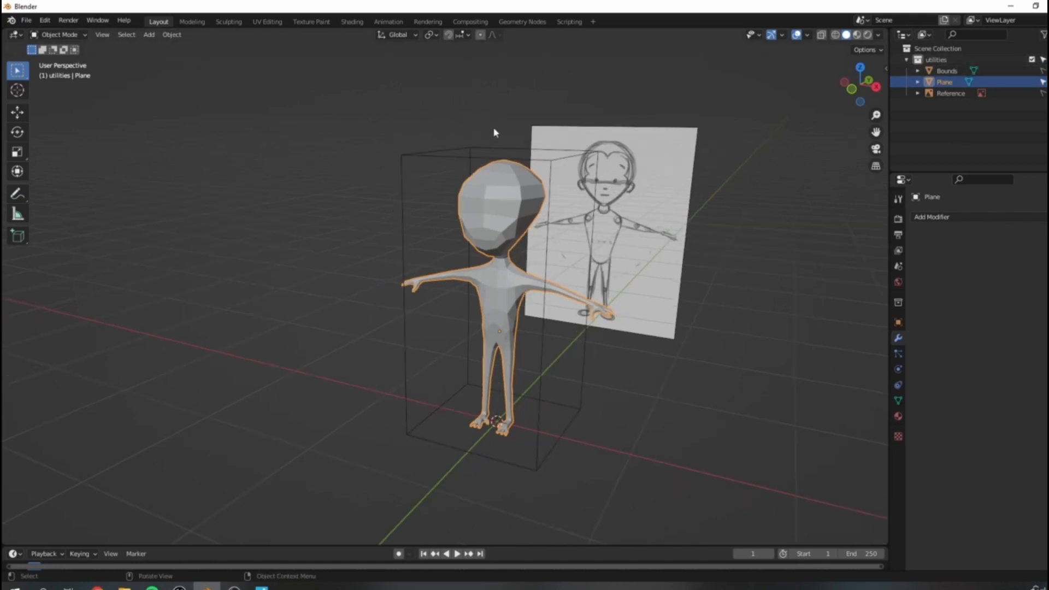
pyautogui.moveTo(633, 318); pyautogui.dragTo(543, 339, button='middle')
pyautogui.moveTo(445, 240); pyautogui.dragTo(426, 366, button='middle')
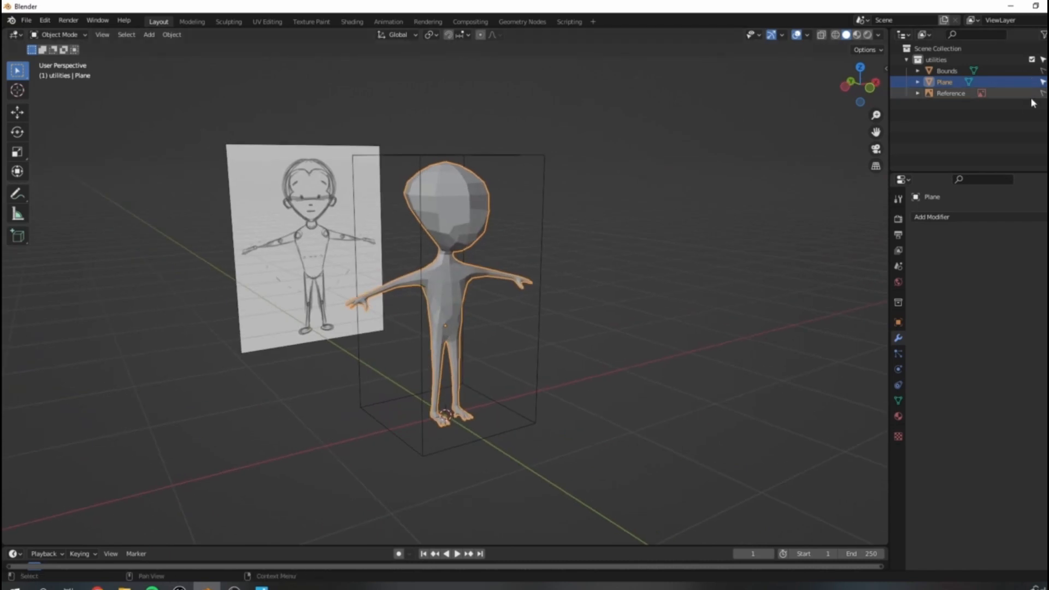
# Hide the Bounds object and move the Plane mesh out of the utilities collection into the Scene Collection.
pyautogui.click(1043, 71)
pyautogui.moveTo(865, 240); pyautogui.dragTo(642, 212, button='middle')
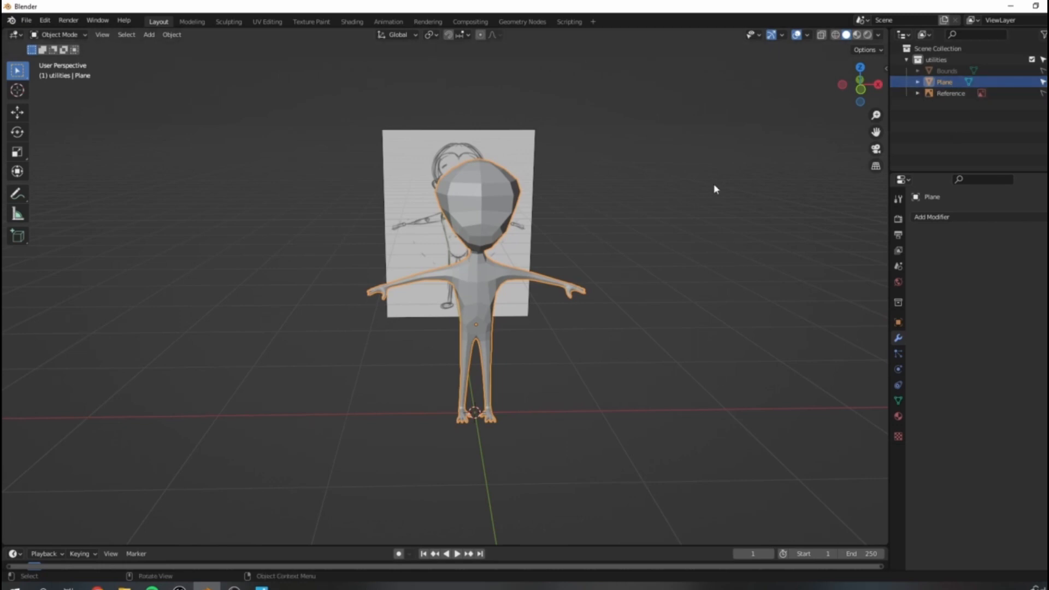
pyautogui.moveTo(692, 194); pyautogui.dragTo(682, 194, button='middle')
pyautogui.moveTo(945, 81); pyautogui.dragTo(947, 50)
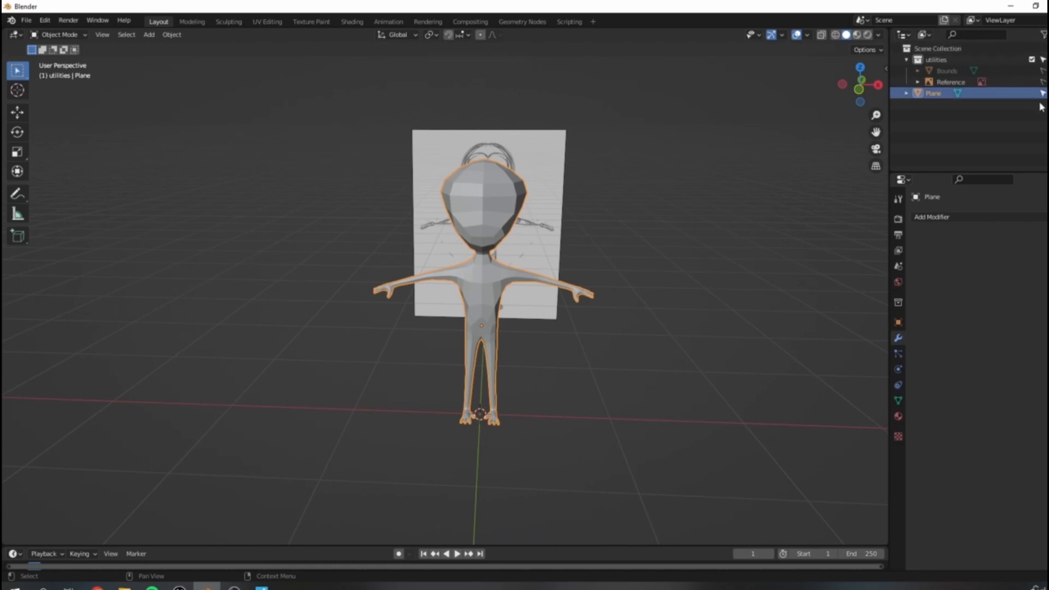
pyautogui.click(907, 59)
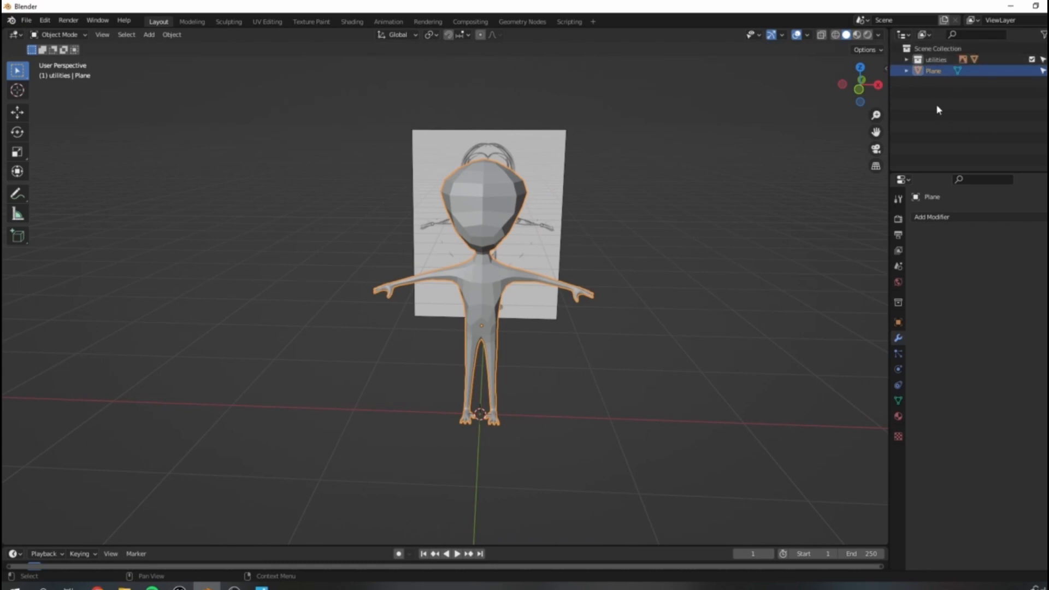
# Rename the Plane object to Character.
pyautogui.doubleClick(932, 71)
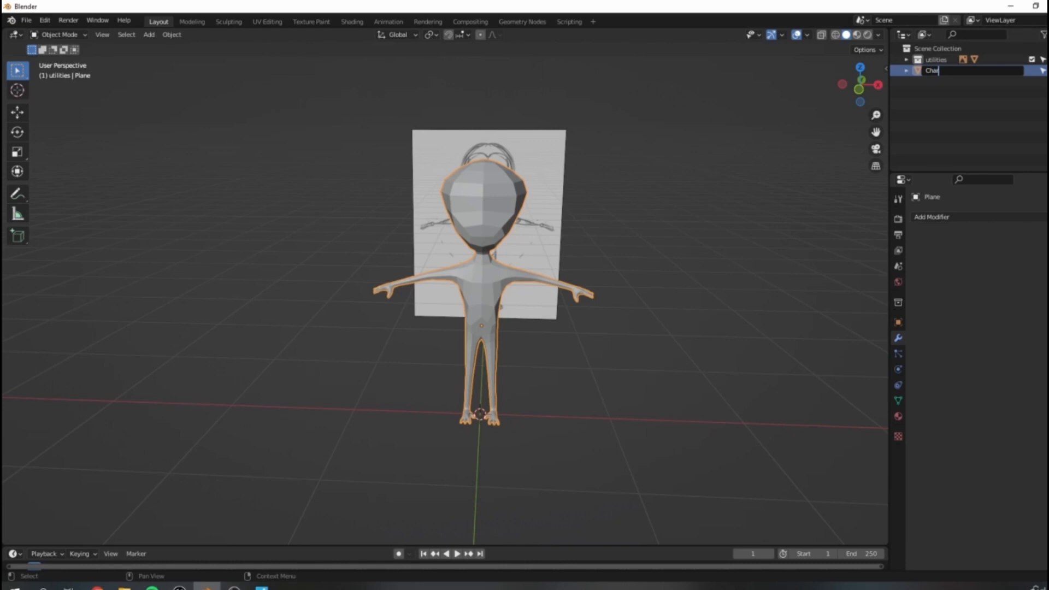
pyautogui.write('Character')
pyautogui.press('Return')
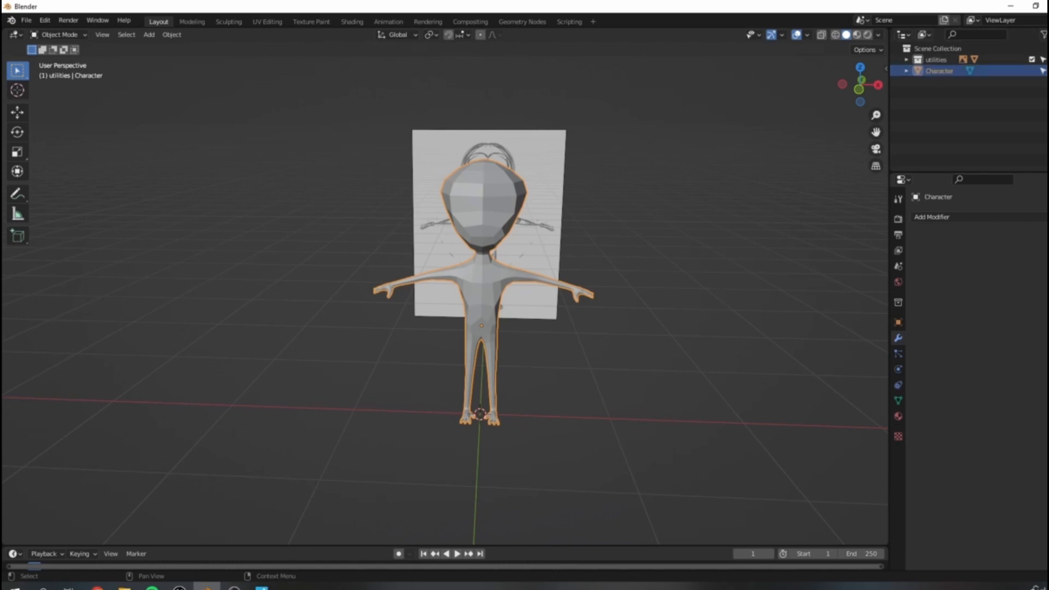
# Switch the Character mesh from Object Mode to Sculpt Mode.
pyautogui.scroll(3, 560, 279)
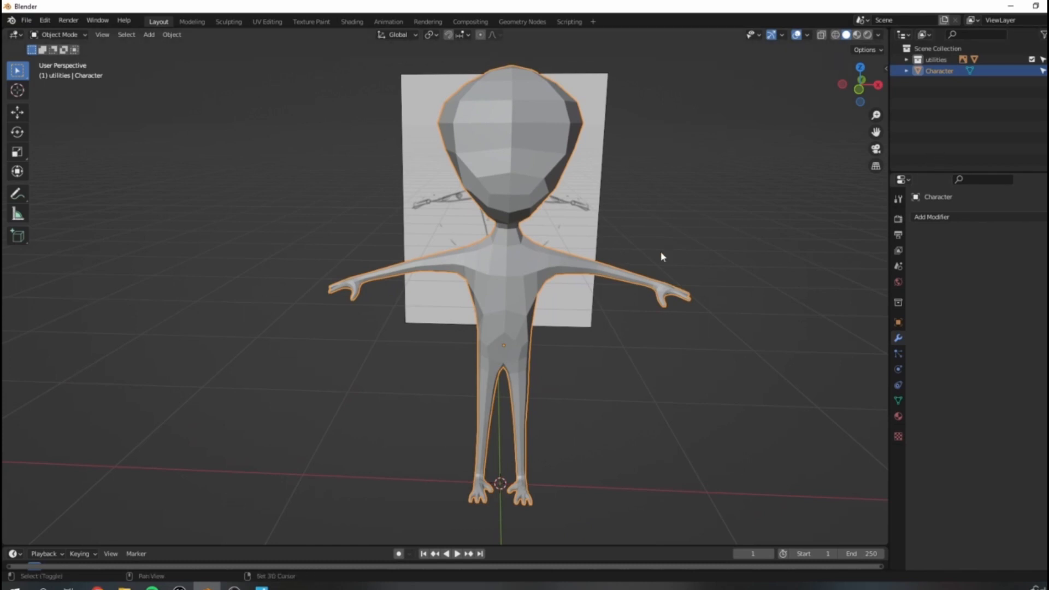
pyautogui.keyDown('shift'); pyautogui.moveTo(663, 257); pyautogui.dragTo(708, 265, button='middle'); pyautogui.keyUp('shift')
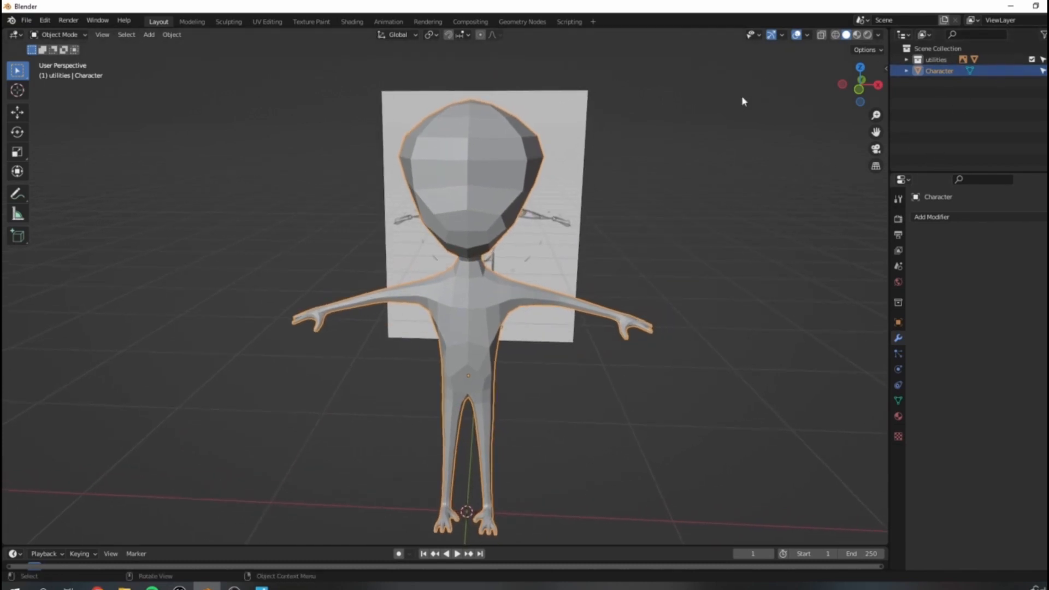
pyautogui.moveTo(742, 98); pyautogui.dragTo(758, 108, button='middle')
pyautogui.keyDown('shift'); pyautogui.moveTo(727, 247); pyautogui.dragTo(656, 185, button='middle'); pyautogui.keyUp('shift')
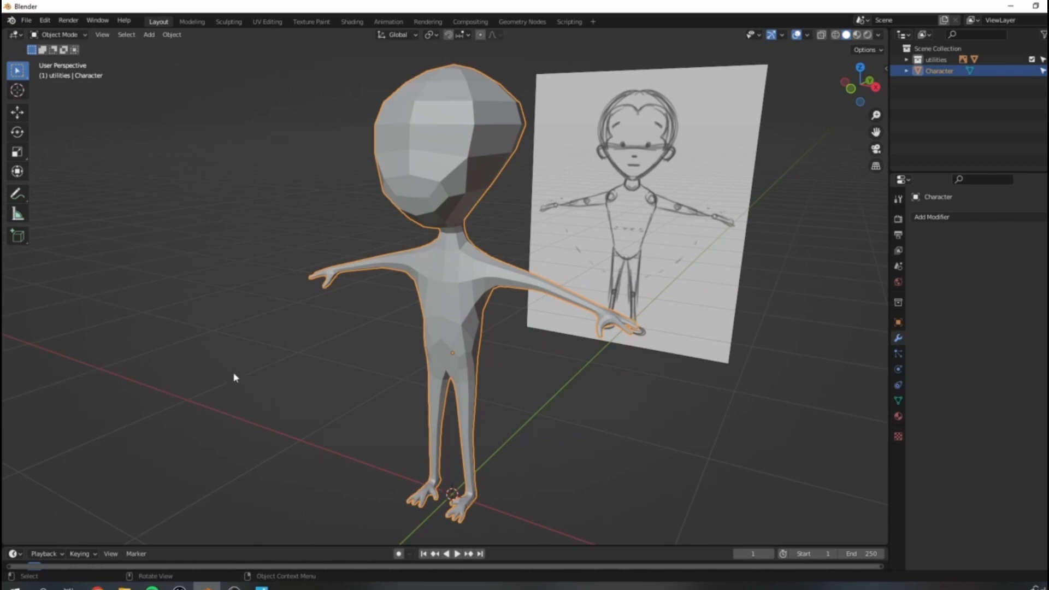
pyautogui.click(54, 34)
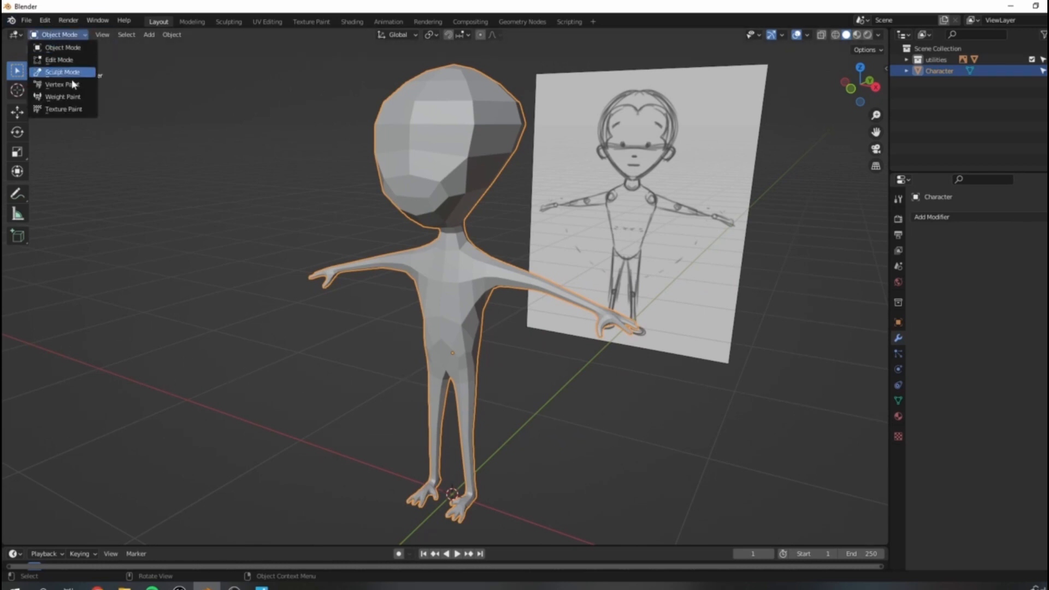
pyautogui.click(70, 72)
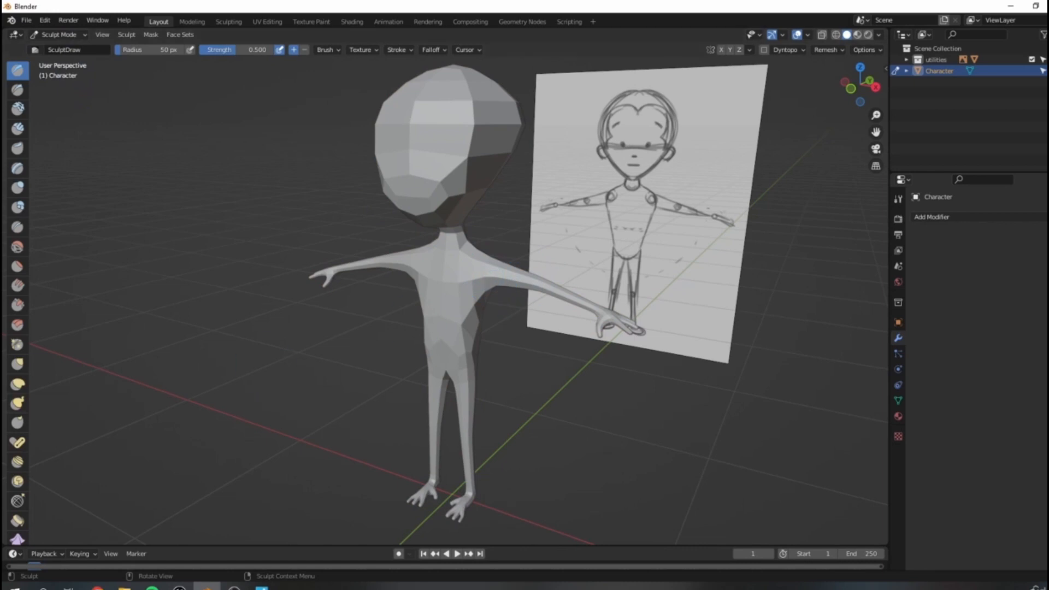
# Enable sculpt symmetry on the X axis and choose the Grab brush.
pyautogui.press('s')
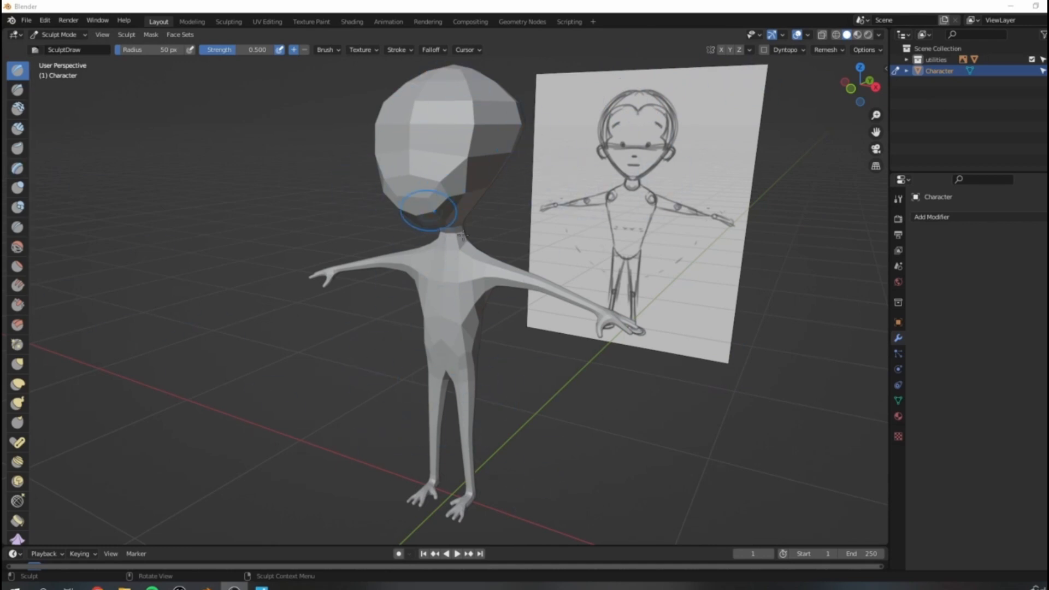
pyautogui.scroll(-2, 427, 179)
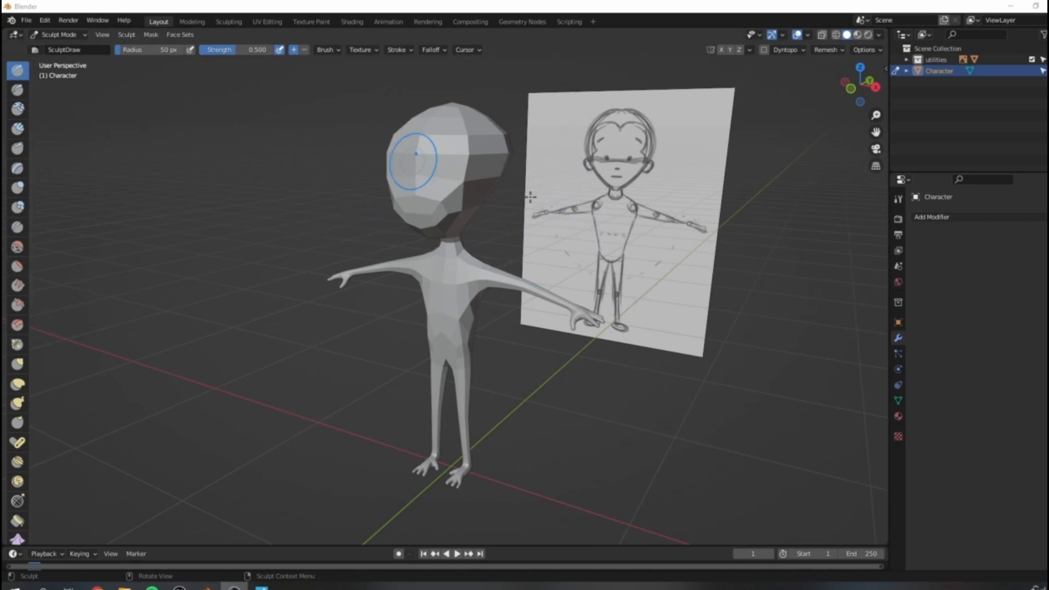
pyautogui.click(722, 50)
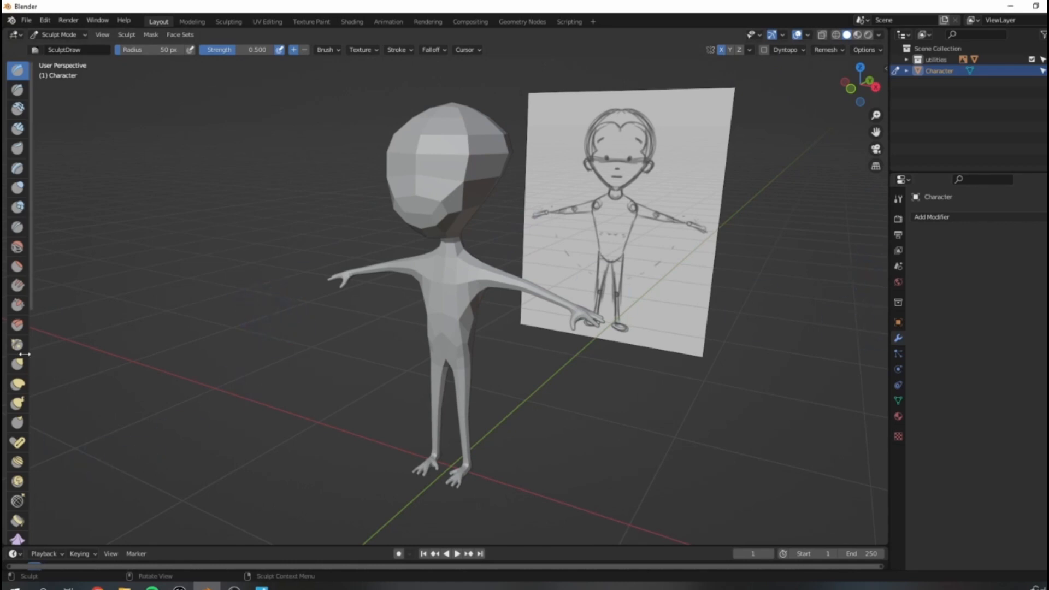
pyautogui.press('g')
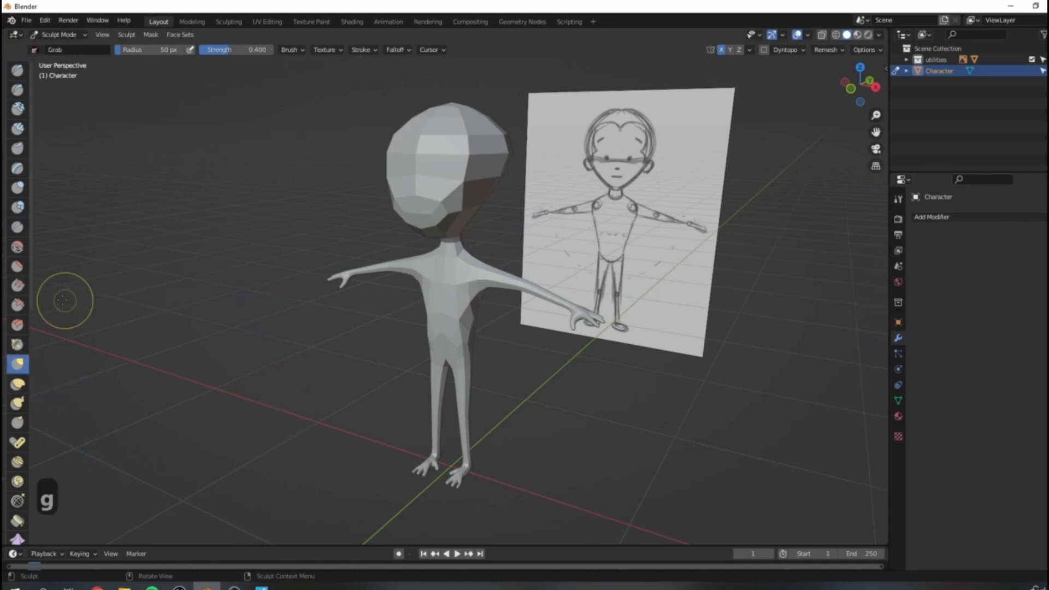
# Set the Grab brush radius to 77 px and view the character from the front.
pyautogui.scroll(2, 447, 233)
pyautogui.scroll(-4, 424, 196)
pyautogui.moveTo(409, 292)
pyautogui.mouseDown(button='middle')
pyautogui.moveTo(499, 255)
pyautogui.moveTo(426, 175)
pyautogui.moveTo(375, 175)
pyautogui.moveTo(481, 187)
pyautogui.moveTo(423, 228)
pyautogui.mouseUp(button='middle')
pyautogui.press('f')
pyautogui.click(418, 298)
pyautogui.press('1')
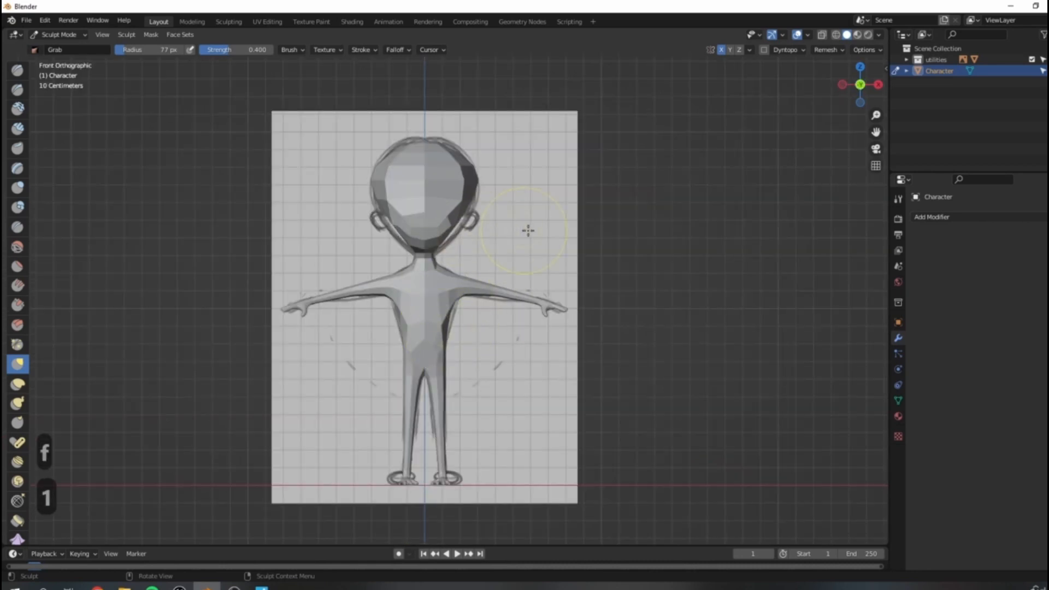
# Pull the cheeks and jaw outward with the Grab brush so the head outline follows the reference drawing.
pyautogui.scroll(3, 453, 195)
pyautogui.moveTo(457, 192)
pyautogui.mouseDown()
pyautogui.moveTo(466, 209)
pyautogui.moveTo(485, 198)
pyautogui.moveTo(495, 161)
pyautogui.moveTo(502, 167)
pyautogui.mouseUp()
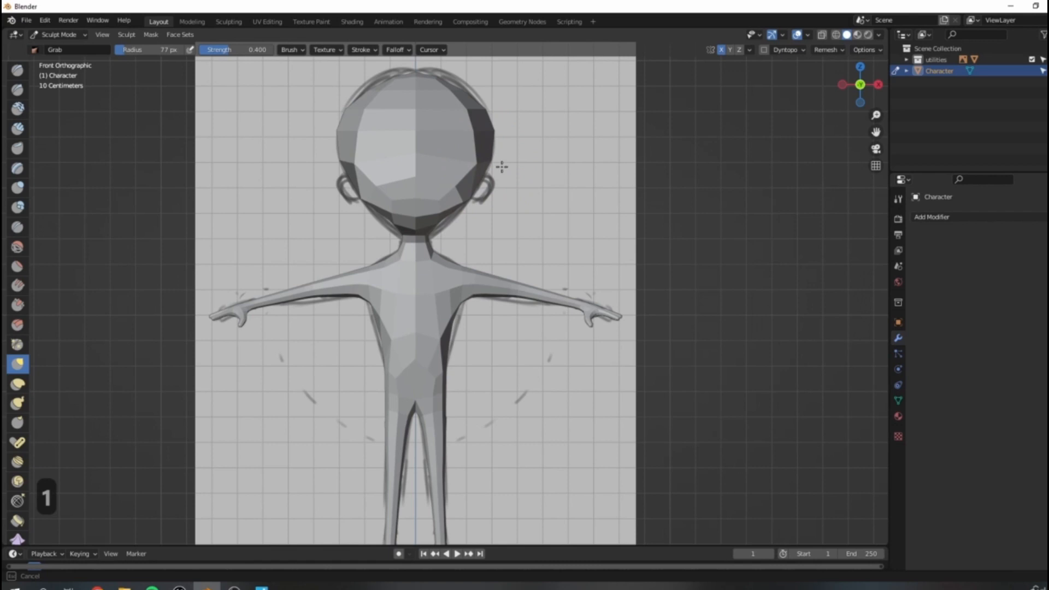
pyautogui.moveTo(464, 237); pyautogui.dragTo(480, 219)
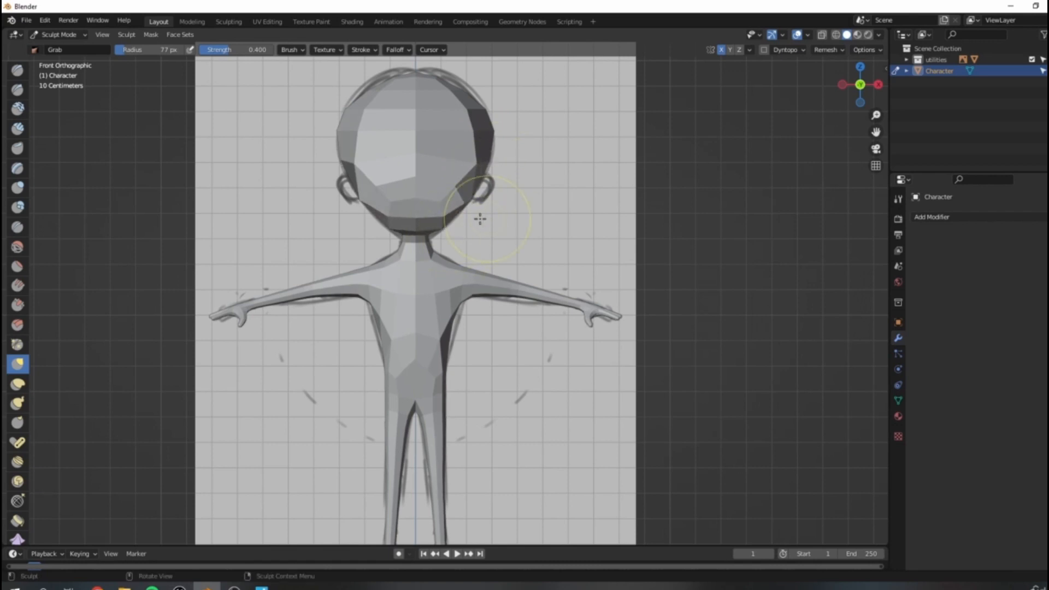
# Reshape the chin and lower face in profile with several short Grab strokes.
pyautogui.moveTo(562, 246); pyautogui.dragTo(429, 228, button='middle')
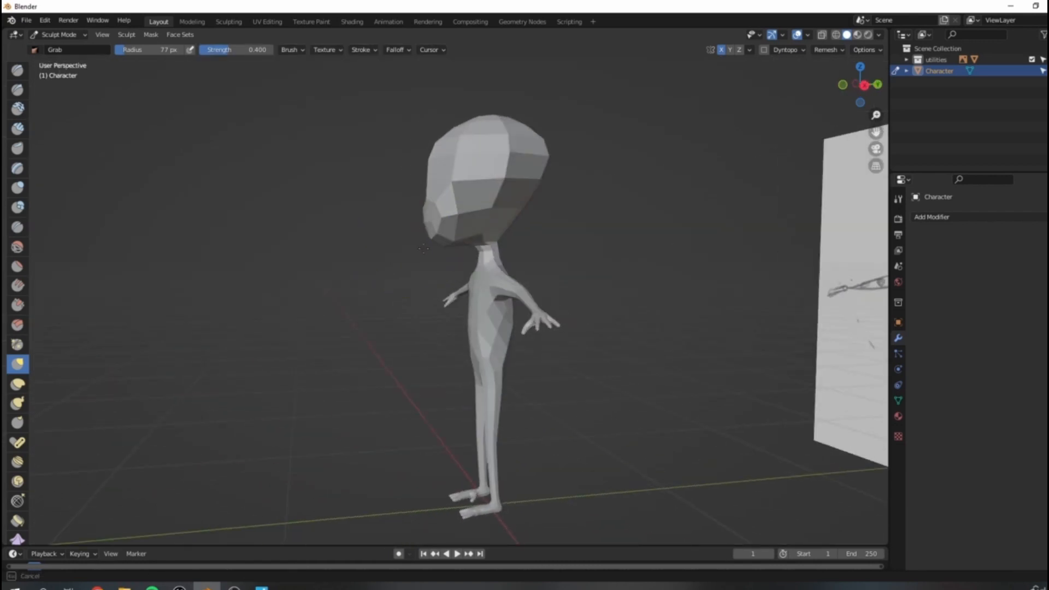
pyautogui.moveTo(433, 164); pyautogui.dragTo(380, 239, button='middle')
pyautogui.moveTo(379, 239); pyautogui.dragTo(386, 239)
pyautogui.moveTo(386, 239); pyautogui.dragTo(372, 234)
pyautogui.moveTo(367, 234); pyautogui.dragTo(353, 231)
pyautogui.moveTo(353, 232); pyautogui.dragTo(375, 191, button='middle')
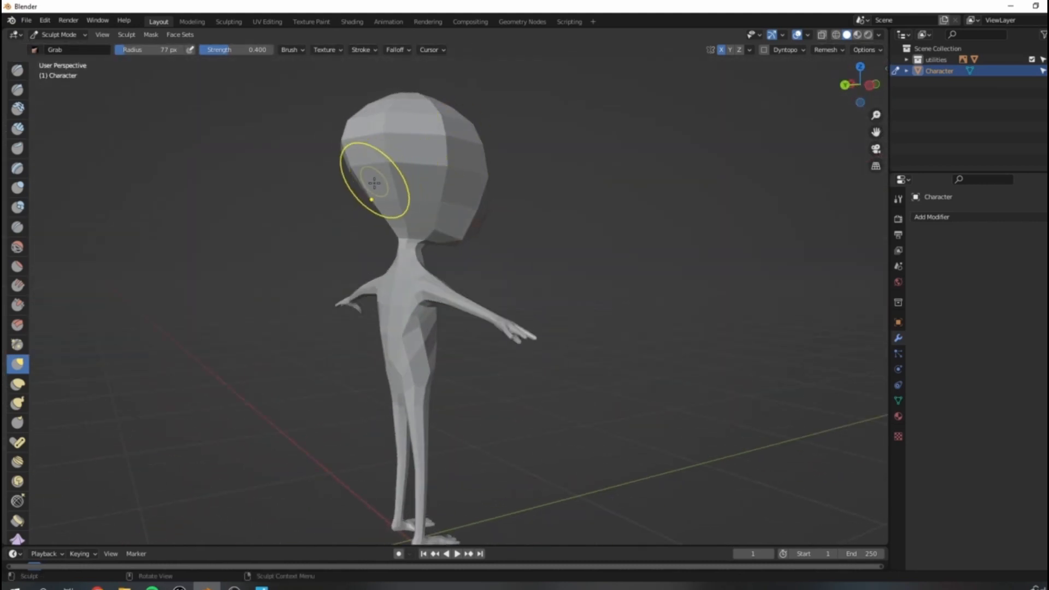
# Enlarge the Grab brush radius to 127 px.
pyautogui.press(']')
pyautogui.press(']')
pyautogui.press(']')
pyautogui.press(']')
pyautogui.press(']')
pyautogui.moveTo(347, 145)
pyautogui.mouseDown(button='middle')
pyautogui.moveTo(473, 208)
pyautogui.moveTo(492, 229)
pyautogui.moveTo(466, 197)
pyautogui.moveTo(545, 175)
pyautogui.mouseUp(button='middle')
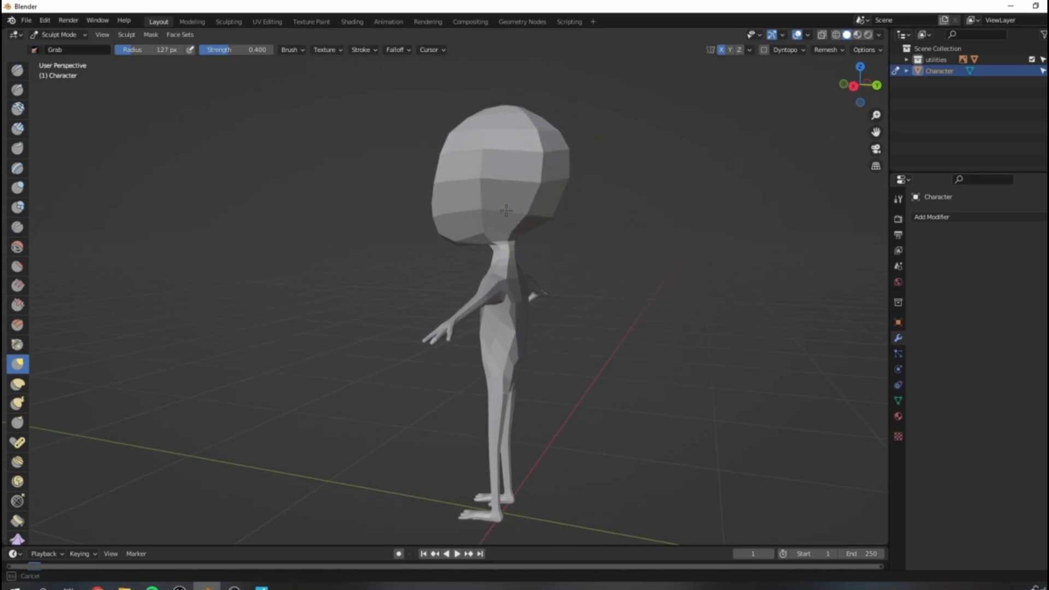
# Add a Subdivision Surface modifier to the Character mesh.
pyautogui.click(940, 216)
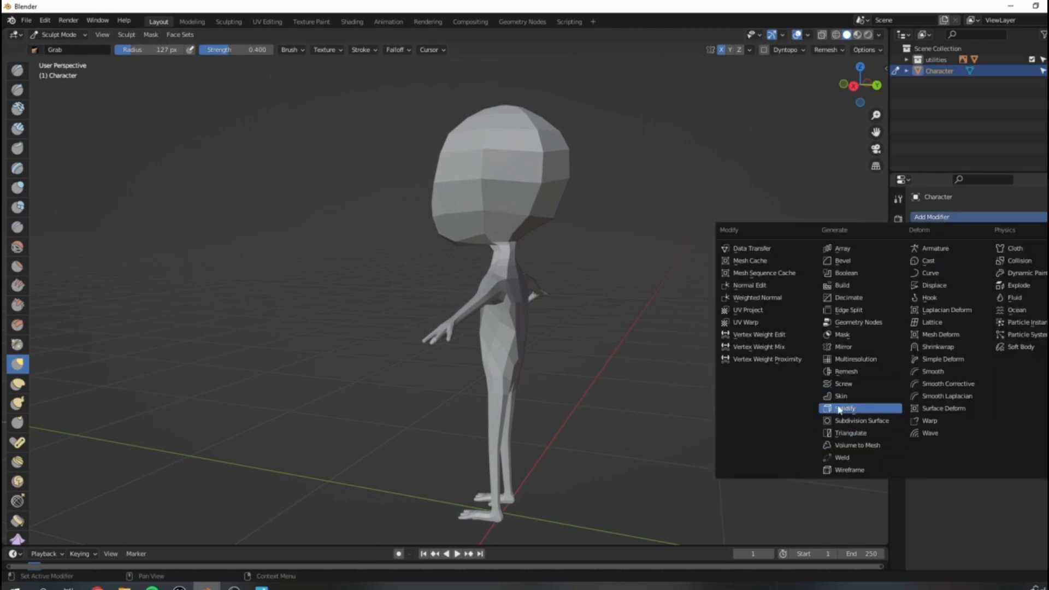
pyautogui.click(941, 217)
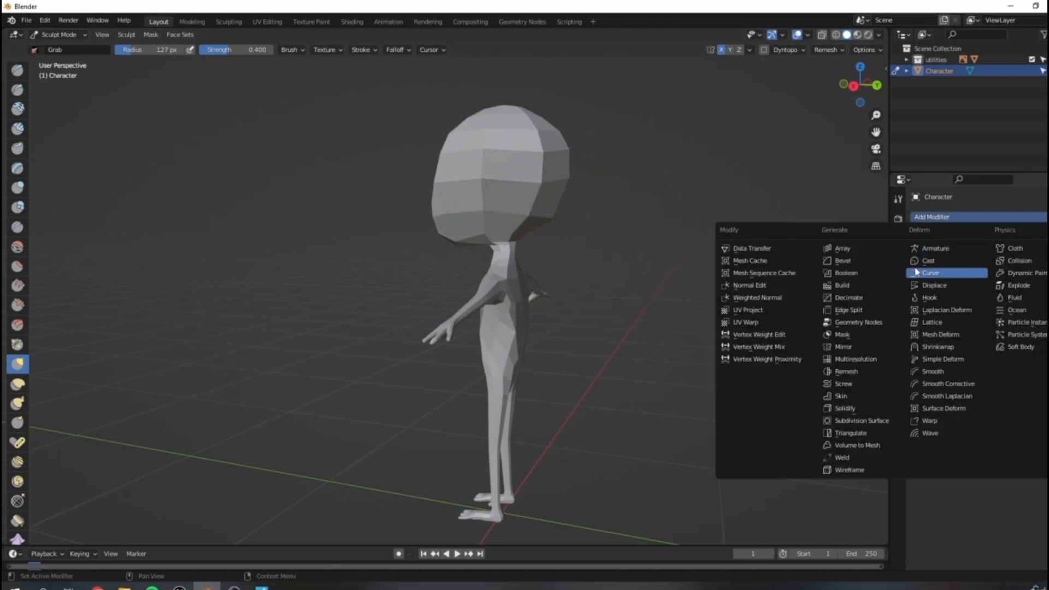
pyautogui.click(873, 421)
# Shape the chin and cheek of the subdivided head with short Grab strokes from a three-quarter view.
pyautogui.moveTo(854, 417); pyautogui.dragTo(479, 202, button='middle')
pyautogui.moveTo(439, 221); pyautogui.dragTo(413, 221)
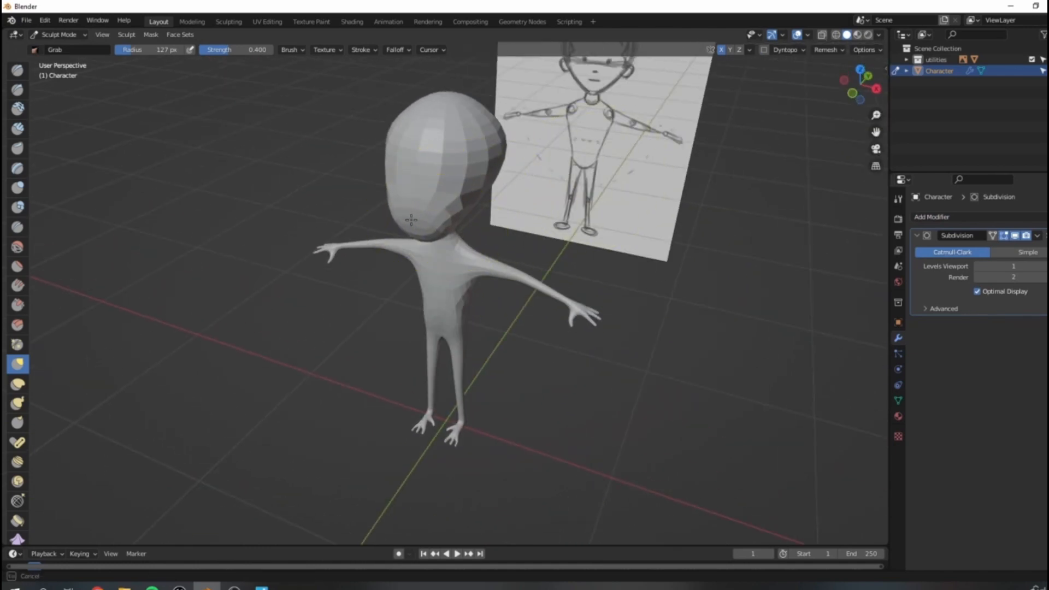
pyautogui.moveTo(464, 190); pyautogui.dragTo(473, 193)
pyautogui.moveTo(462, 208)
pyautogui.mouseDown()
pyautogui.moveTo(468, 216)
pyautogui.moveTo(411, 227)
pyautogui.moveTo(451, 212)
pyautogui.mouseUp()
# Refine the head's side profile by pushing the jaw and the forehead backward with the Grab brush.
pyautogui.moveTo(518, 227)
pyautogui.mouseDown(button='middle')
pyautogui.moveTo(410, 167)
pyautogui.moveTo(418, 195)
pyautogui.mouseUp(button='middle')
pyautogui.scroll(2, 437, 196)
pyautogui.moveTo(435, 221); pyautogui.dragTo(472, 229)
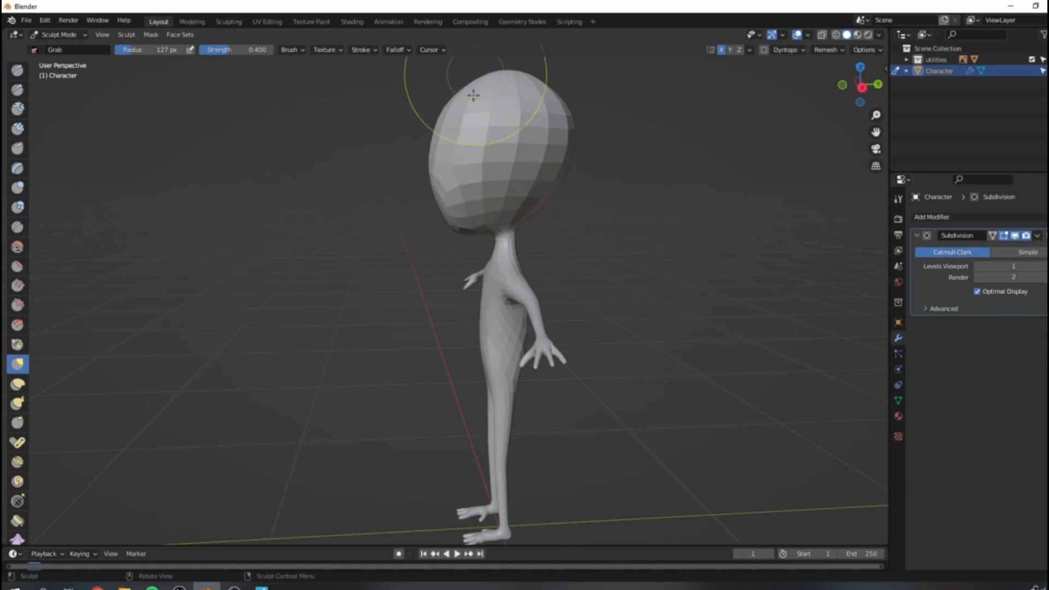
pyautogui.moveTo(460, 105)
pyautogui.mouseDown()
pyautogui.moveTo(460, 84)
pyautogui.moveTo(475, 100)
pyautogui.mouseUp()
# Adjust the lower cheek and jaw with Grab strokes to refine the face contour.
pyautogui.moveTo(476, 101)
pyautogui.mouseDown(button='middle')
pyautogui.moveTo(661, 187)
pyautogui.moveTo(478, 207)
pyautogui.mouseUp(button='middle')
pyautogui.moveTo(464, 189); pyautogui.dragTo(455, 199)
pyautogui.moveTo(498, 201)
pyautogui.mouseDown(button='middle')
pyautogui.moveTo(727, 183)
pyautogui.moveTo(514, 212)
pyautogui.mouseUp(button='middle')
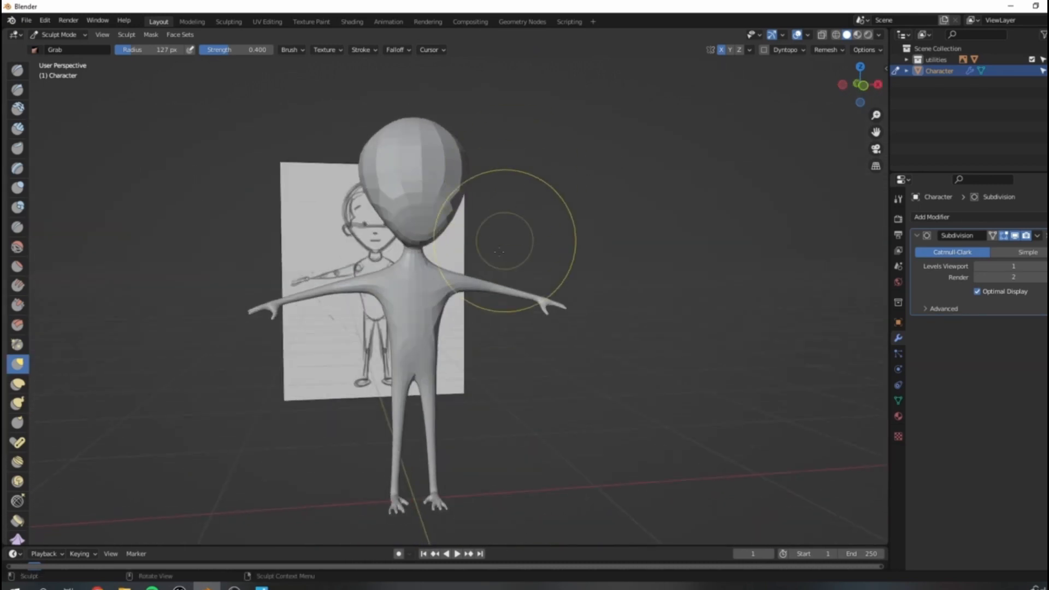
pyautogui.scroll(3, 432, 243)
pyautogui.moveTo(409, 243); pyautogui.dragTo(462, 246)
# Adjust the torso's side and pull the crotch area downward with the Grab brush in the front view.
pyautogui.moveTo(563, 269); pyautogui.dragTo(527, 285, button='middle')
pyautogui.press('1')
pyautogui.moveTo(453, 358)
pyautogui.mouseDown()
pyautogui.moveTo(470, 363)
pyautogui.moveTo(457, 359)
pyautogui.mouseUp()
pyautogui.moveTo(400, 463); pyautogui.dragTo(402, 492)
# Compare the sculpted head and body with the reference drawing from front and side angles.
pyautogui.scroll(-1, 505, 427)
pyautogui.scroll(-2, 504, 428)
pyautogui.moveTo(504, 428); pyautogui.dragTo(455, 418, button='middle')
pyautogui.keyDown('shift'); pyautogui.moveTo(546, 368); pyautogui.dragTo(418, 281, button='middle'); pyautogui.keyUp('shift')
pyautogui.scroll(2, 490, 332)
pyautogui.scroll(-3, 546, 262)
pyautogui.moveTo(564, 259); pyautogui.dragTo(492, 265, button='middle')
pyautogui.moveTo(622, 235)
pyautogui.keyDown('shift'); pyautogui.mouseDown(button='middle')
pyautogui.moveTo(514, 230)
pyautogui.moveTo(488, 240)
pyautogui.mouseUp(button='middle'); pyautogui.keyUp('shift')
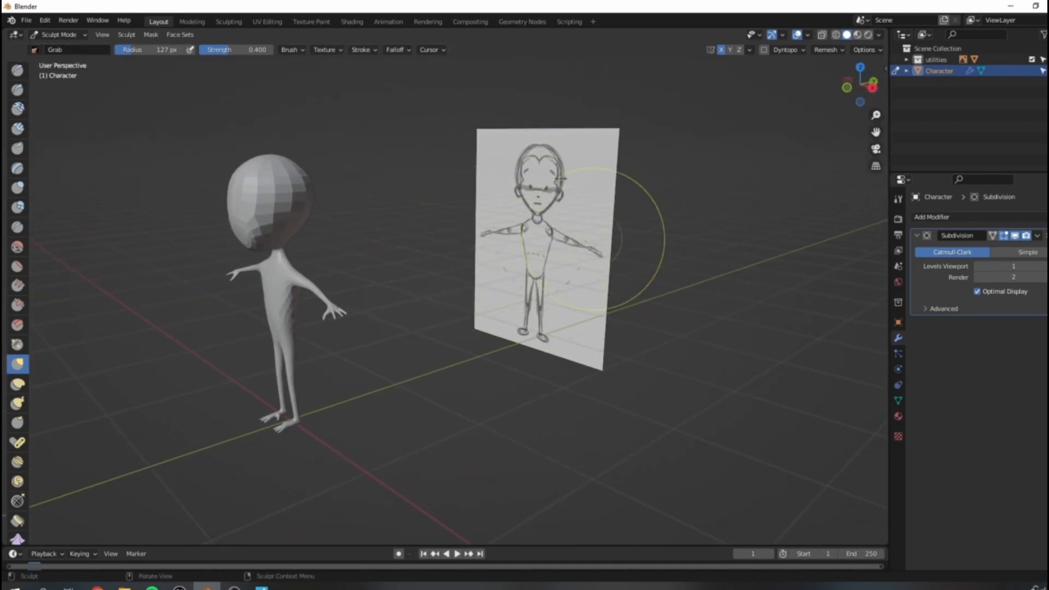
pyautogui.moveTo(466, 152); pyautogui.dragTo(541, 175, button='middle')
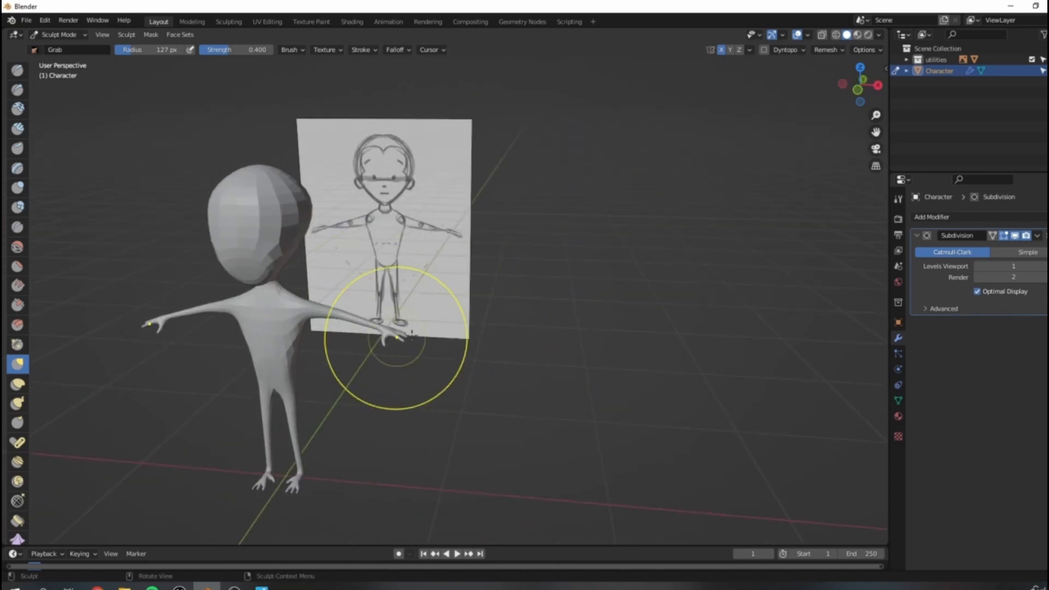
# Reshape the hip and the abdomen's side profile with short Grab strokes.
pyautogui.moveTo(420, 256); pyautogui.dragTo(218, 277, button='middle')
pyautogui.scroll(4, 431, 279)
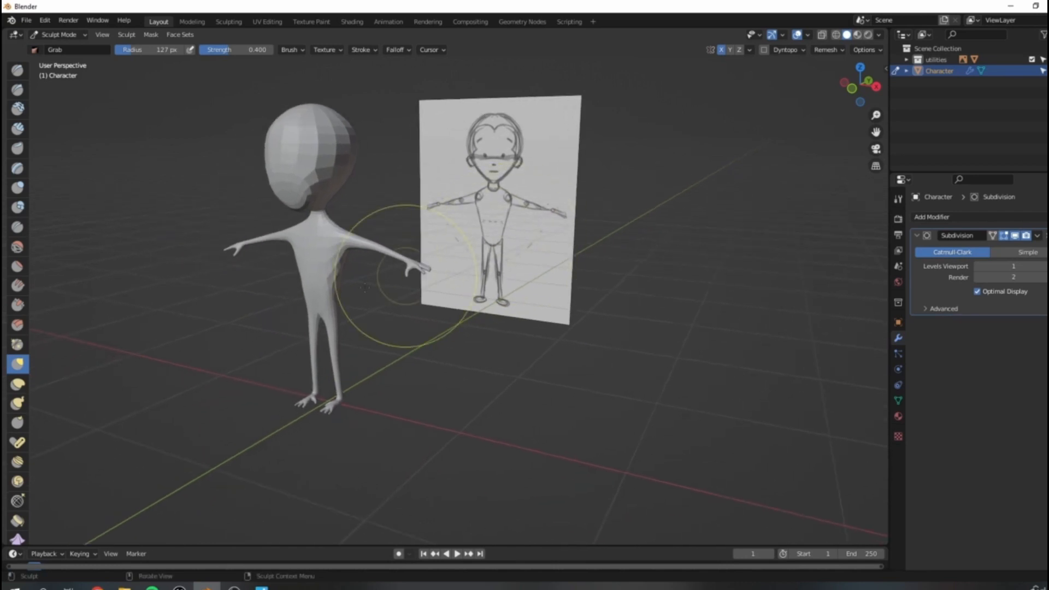
pyautogui.keyDown('shift'); pyautogui.moveTo(338, 284); pyautogui.dragTo(410, 246, button='middle'); pyautogui.keyUp('shift')
pyautogui.scroll(-2, 479, 228)
pyautogui.scroll(3, 342, 269)
pyautogui.keyDown('shift'); pyautogui.moveTo(409, 246); pyautogui.dragTo(390, 281, button='middle'); pyautogui.keyUp('shift')
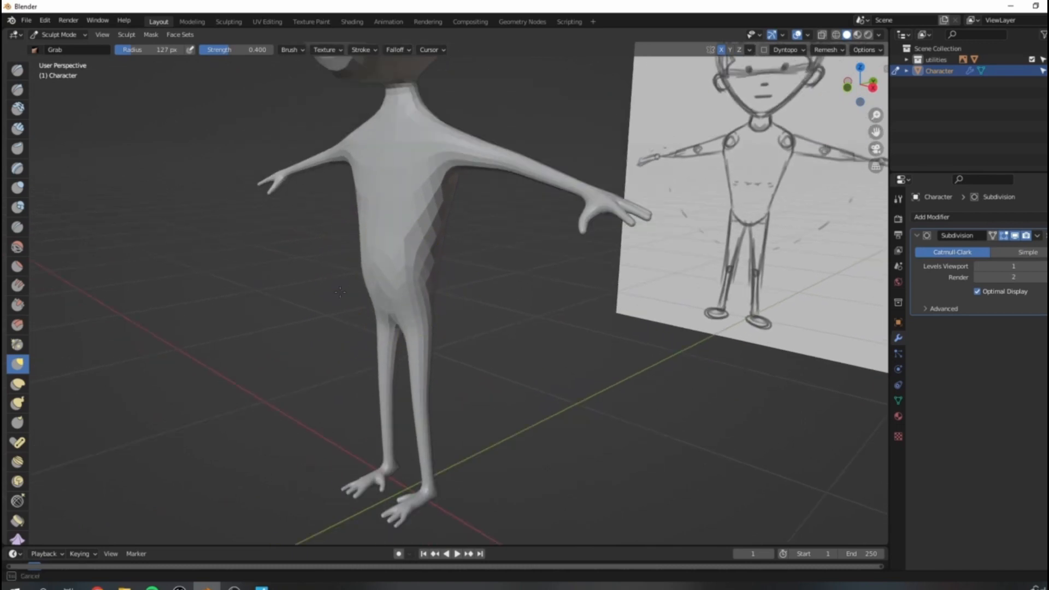
pyautogui.moveTo(421, 276)
pyautogui.mouseDown(button='middle')
pyautogui.moveTo(440, 281)
pyautogui.moveTo(424, 288)
pyautogui.mouseUp(button='middle')
pyautogui.moveTo(383, 295); pyautogui.dragTo(394, 294)
pyautogui.moveTo(451, 268)
pyautogui.mouseDown(button='middle')
pyautogui.moveTo(402, 258)
pyautogui.moveTo(379, 273)
pyautogui.mouseUp(button='middle')
pyautogui.scroll(-3, 382, 281)
pyautogui.scroll(4, 382, 219)
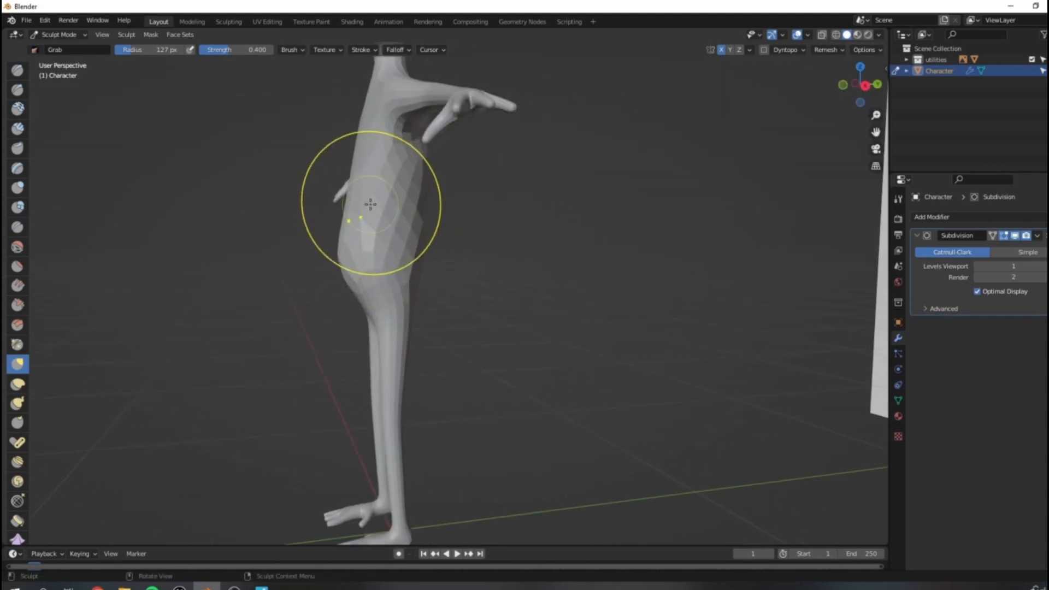
pyautogui.moveTo(305, 204); pyautogui.dragTo(304, 204)
# Reduce the Grab brush radius to 114 px and push the character's lower back and buttocks inward.
pyautogui.scroll(-4, 508, 253)
pyautogui.moveTo(510, 253)
pyautogui.mouseDown(button='middle')
pyautogui.moveTo(451, 260)
pyautogui.moveTo(441, 282)
pyautogui.mouseUp(button='middle')
pyautogui.scroll(4, 441, 284)
pyautogui.press('[')
pyautogui.press('[')
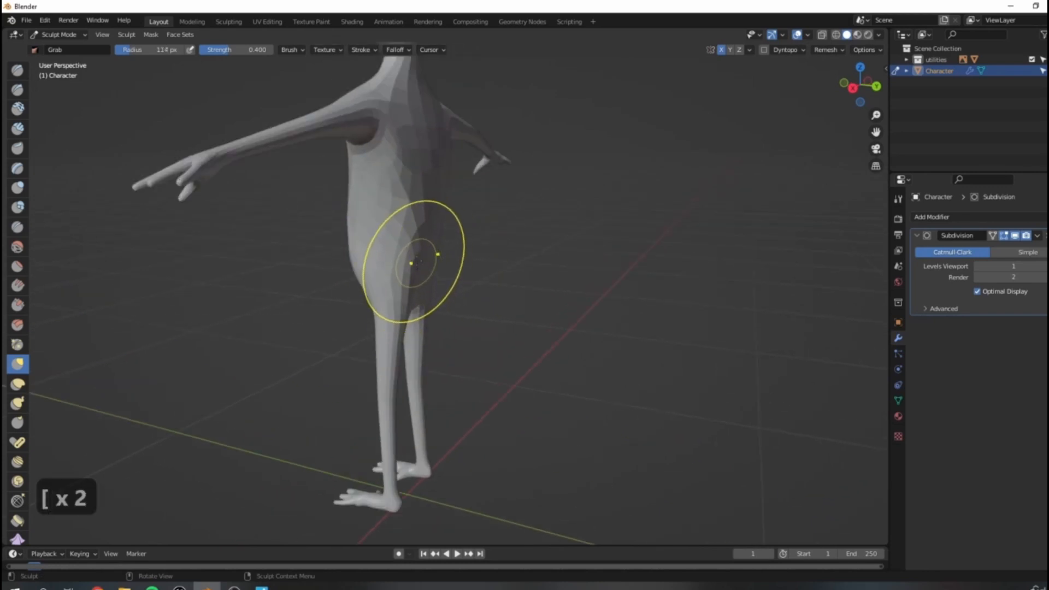
pyautogui.moveTo(456, 246)
pyautogui.mouseDown()
pyautogui.moveTo(433, 240)
pyautogui.moveTo(418, 266)
pyautogui.mouseUp()
# Pull the upper back behind the shoulder outward with the Grab brush at a 91 px radius.
pyautogui.scroll(-4, 513, 240)
pyautogui.moveTo(527, 236)
pyautogui.mouseDown(button='middle')
pyautogui.moveTo(450, 227)
pyautogui.moveTo(416, 239)
pyautogui.moveTo(475, 229)
pyautogui.moveTo(368, 179)
pyautogui.moveTo(480, 215)
pyautogui.moveTo(435, 244)
pyautogui.moveTo(452, 161)
pyautogui.moveTo(429, 176)
pyautogui.moveTo(421, 305)
pyautogui.moveTo(398, 223)
pyautogui.mouseUp(button='middle')
pyautogui.scroll(3, 415, 241)
pyautogui.scroll(5, 379, 241)
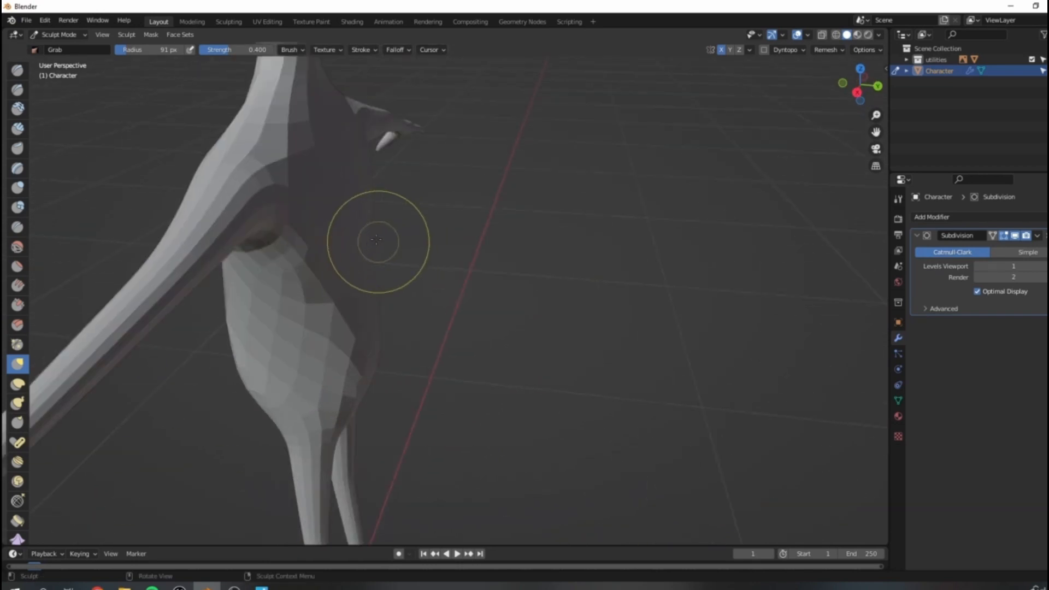
pyautogui.scroll(-1, 378, 241)
pyautogui.moveTo(318, 189); pyautogui.dragTo(372, 186)
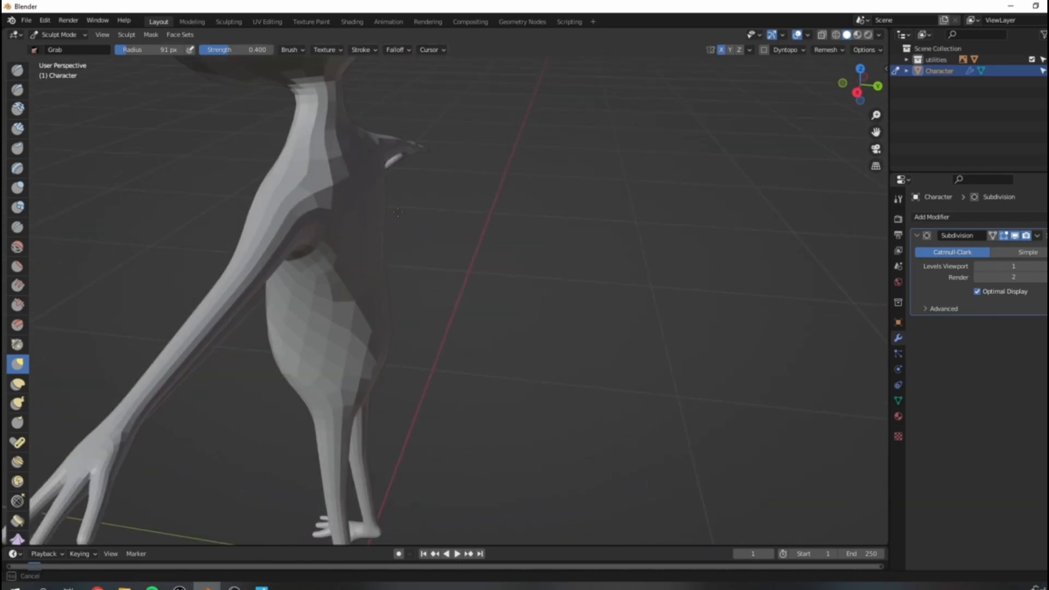
pyautogui.moveTo(398, 217); pyautogui.dragTo(422, 187, button='middle')
pyautogui.scroll(1, 377, 164)
pyautogui.moveTo(344, 150); pyautogui.dragTo(363, 155)
# From behind, push the torso inward under the armpits and adjust the upper back and hip with Grab strokes.
pyautogui.scroll(-4, 410, 170)
pyautogui.moveTo(416, 169)
pyautogui.mouseDown(button='middle')
pyautogui.moveTo(411, 195)
pyautogui.moveTo(375, 234)
pyautogui.mouseUp(button='middle')
pyautogui.moveTo(445, 445)
pyautogui.mouseDown(button='middle')
pyautogui.moveTo(438, 235)
pyautogui.moveTo(381, 239)
pyautogui.mouseUp(button='middle')
pyautogui.scroll(2, 381, 239)
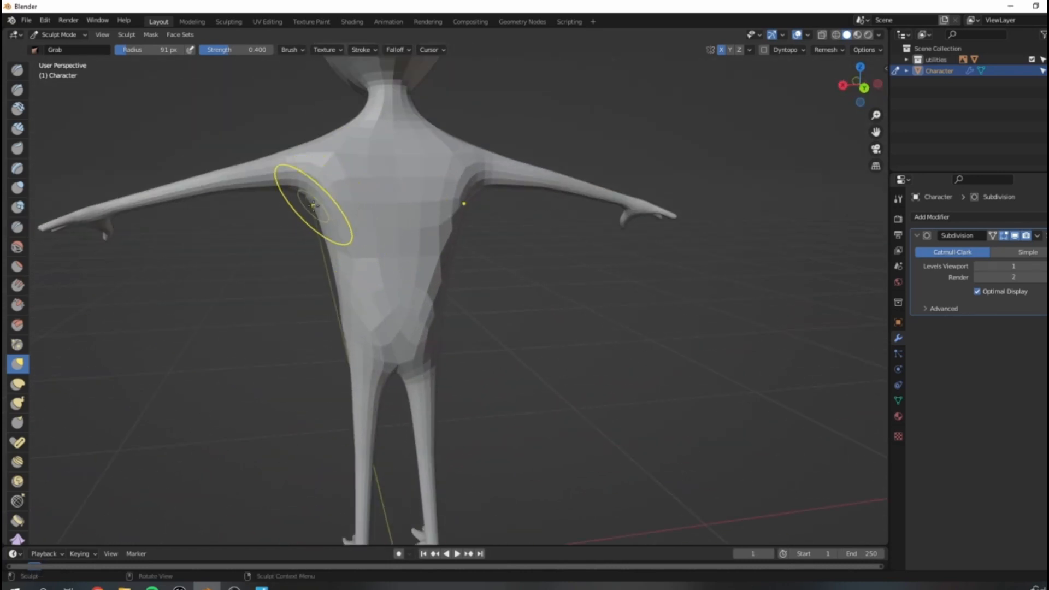
pyautogui.moveTo(313, 206); pyautogui.dragTo(367, 201)
pyautogui.moveTo(398, 207); pyautogui.dragTo(396, 195)
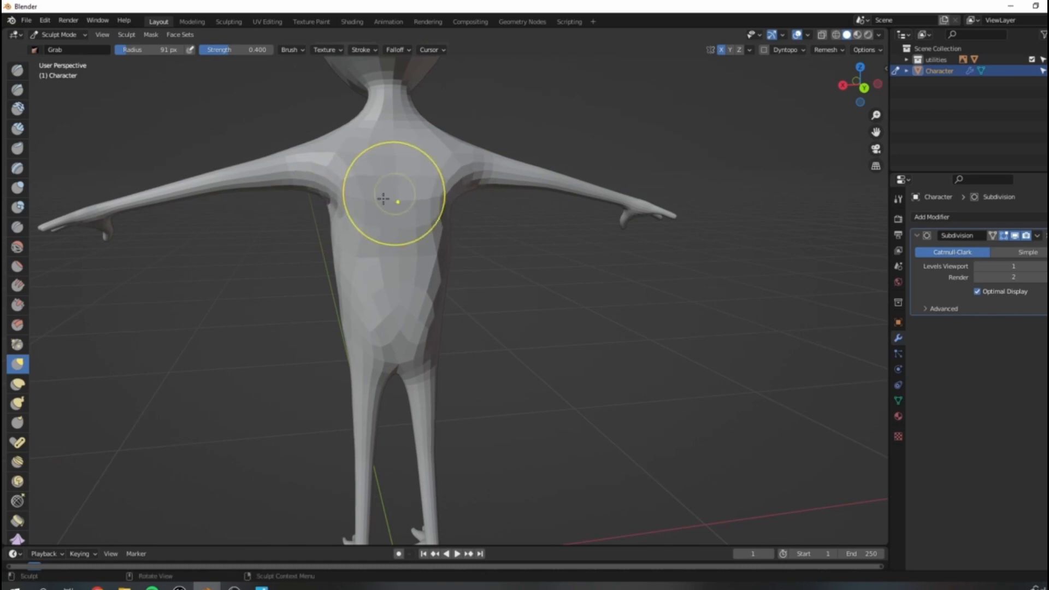
pyautogui.moveTo(355, 307)
pyautogui.mouseDown()
pyautogui.moveTo(343, 307)
pyautogui.moveTo(327, 347)
pyautogui.mouseUp()
# From the front, adjust the chest, the underside of the upper arm and the outer hip with Grab strokes.
pyautogui.moveTo(324, 306); pyautogui.dragTo(521, 296, button='middle')
pyautogui.moveTo(569, 246); pyautogui.dragTo(532, 211)
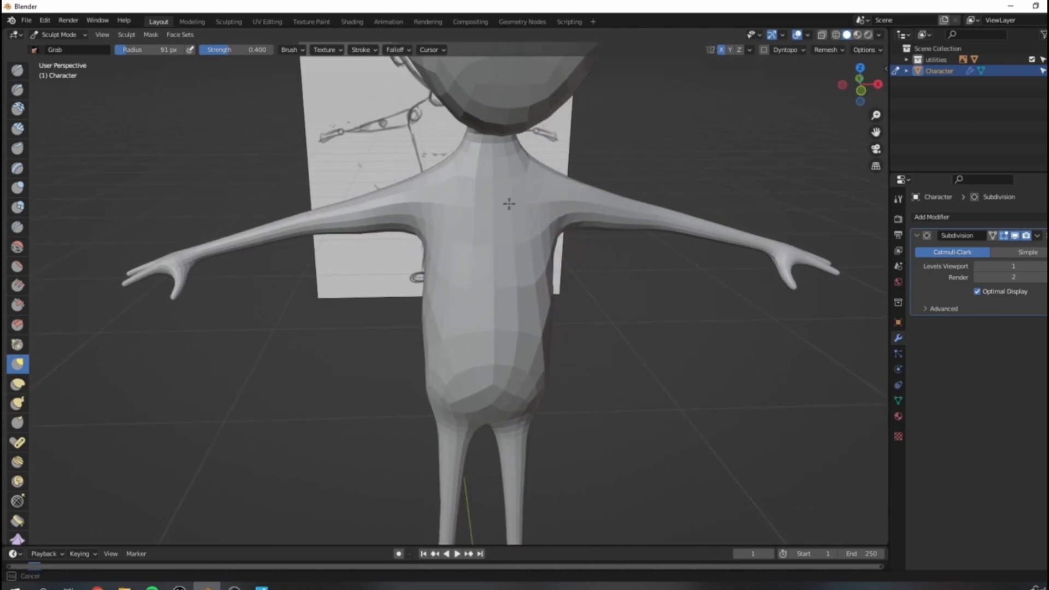
pyautogui.moveTo(370, 236); pyautogui.dragTo(364, 221)
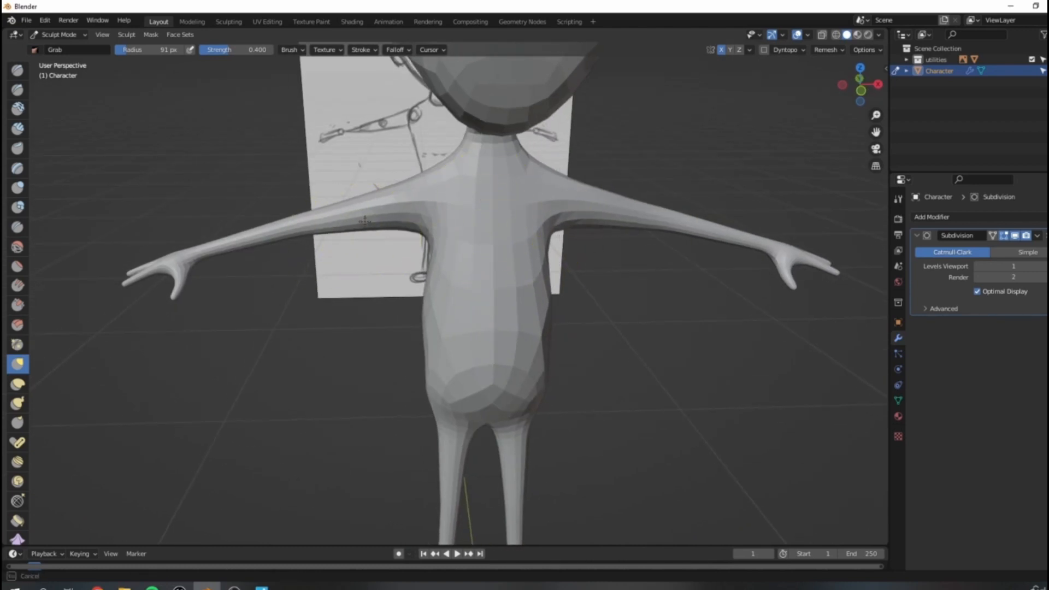
pyautogui.moveTo(466, 260)
pyautogui.mouseDown(button='middle')
pyautogui.moveTo(534, 332)
pyautogui.moveTo(519, 445)
pyautogui.moveTo(513, 300)
pyautogui.mouseUp(button='middle')
pyautogui.moveTo(491, 293); pyautogui.dragTo(501, 279)
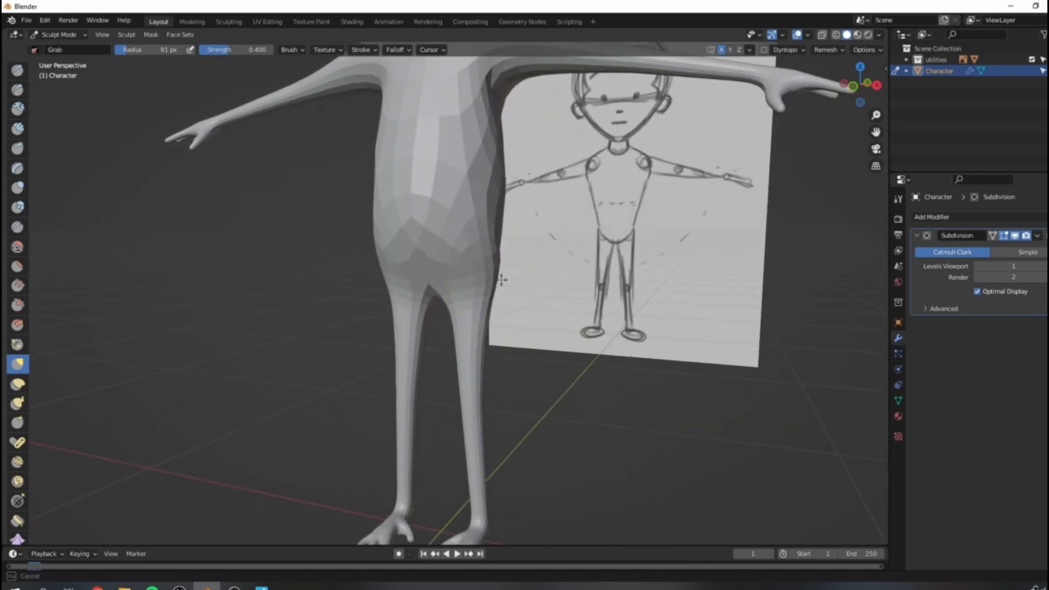
pyautogui.moveTo(490, 317); pyautogui.dragTo(494, 313)
# Compare the body's proportions with the reference drawing from several angles.
pyautogui.scroll(-4, 478, 368)
pyautogui.moveTo(477, 368)
pyautogui.mouseDown(button='middle')
pyautogui.moveTo(513, 339)
pyautogui.moveTo(469, 288)
pyautogui.moveTo(471, 343)
pyautogui.mouseUp(button='middle')
pyautogui.moveTo(552, 317); pyautogui.dragTo(590, 316, button='middle')
pyautogui.scroll(3, 510, 326)
pyautogui.moveTo(477, 309)
pyautogui.mouseDown(button='middle')
pyautogui.moveTo(511, 324)
pyautogui.moveTo(588, 328)
pyautogui.mouseUp(button='middle')
pyautogui.scroll(-3, 518, 348)
pyautogui.moveTo(492, 325)
pyautogui.mouseDown(button='middle')
pyautogui.moveTo(582, 314)
pyautogui.moveTo(460, 309)
pyautogui.mouseUp(button='middle')
pyautogui.moveTo(527, 339); pyautogui.dragTo(407, 354, button='middle')
# Thicken the thighs from the front with the Inflate/Deflate brush at a 64 px radius.
pyautogui.press('i')
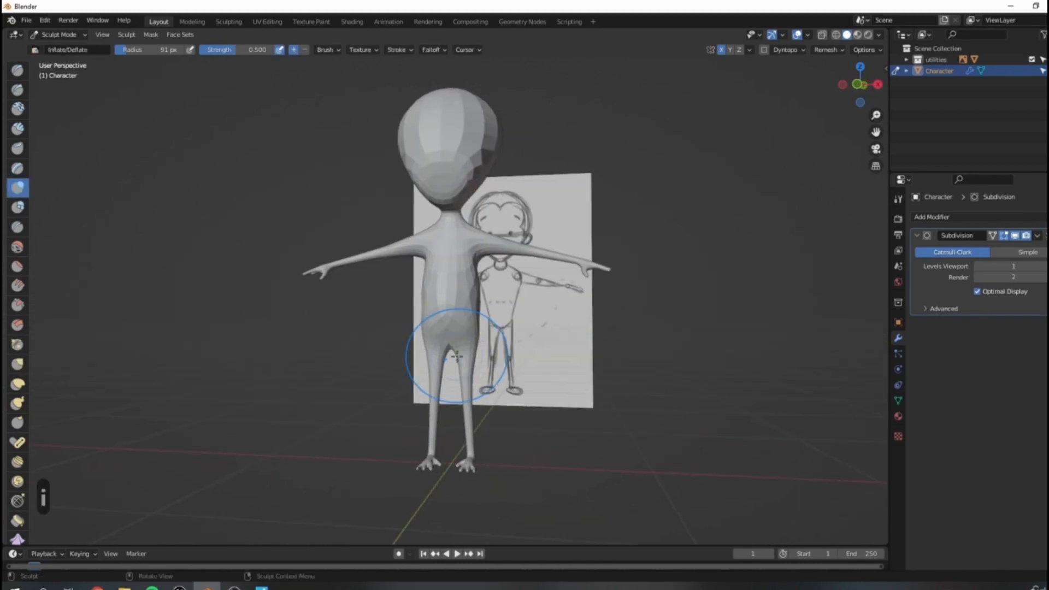
pyautogui.scroll(5, 470, 284)
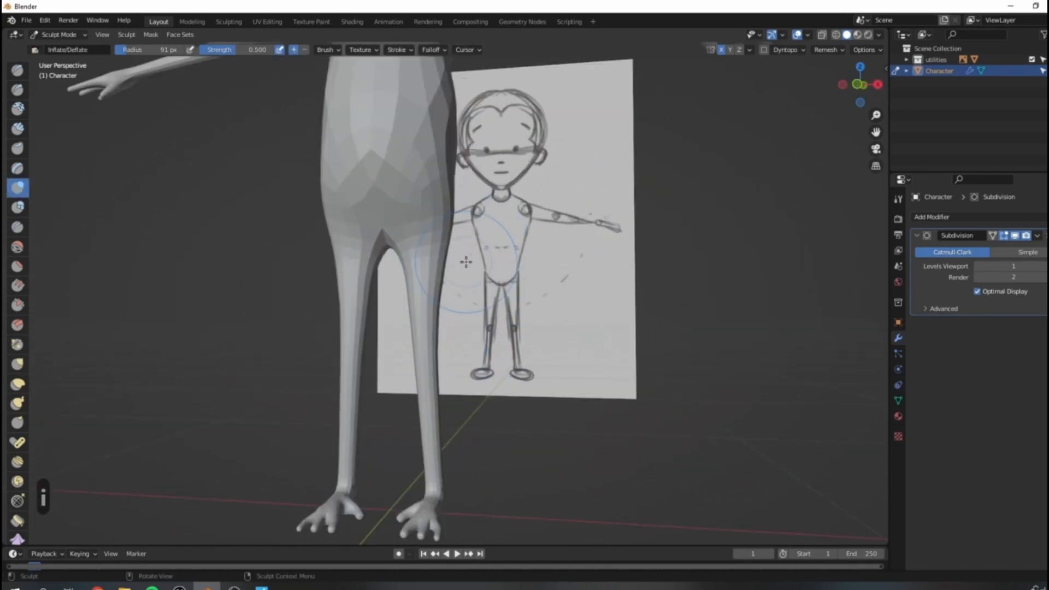
pyautogui.press('[')
pyautogui.press('[')
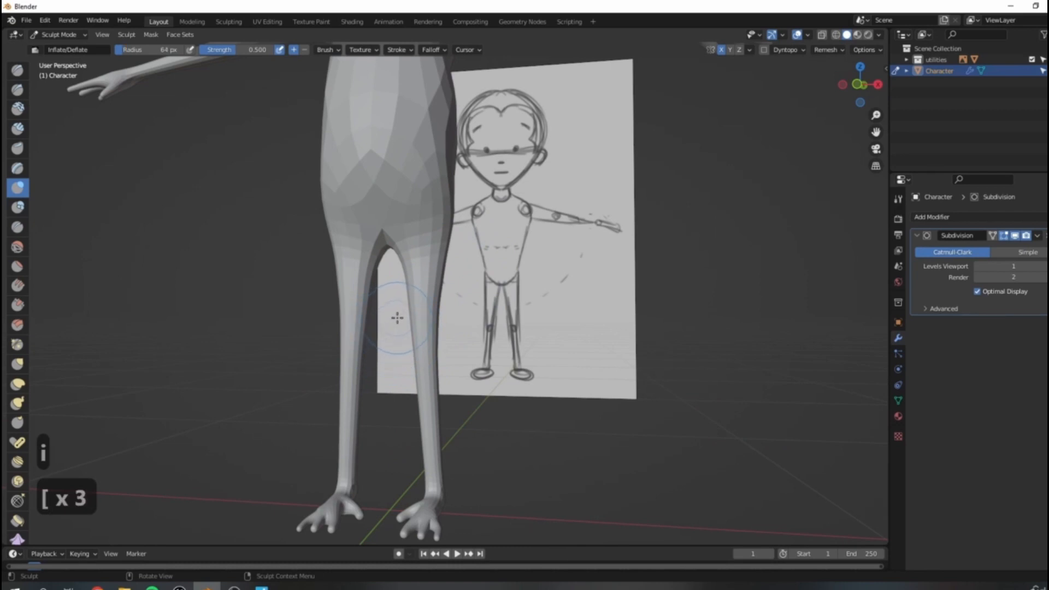
pyautogui.moveTo(392, 205); pyautogui.dragTo(420, 311)
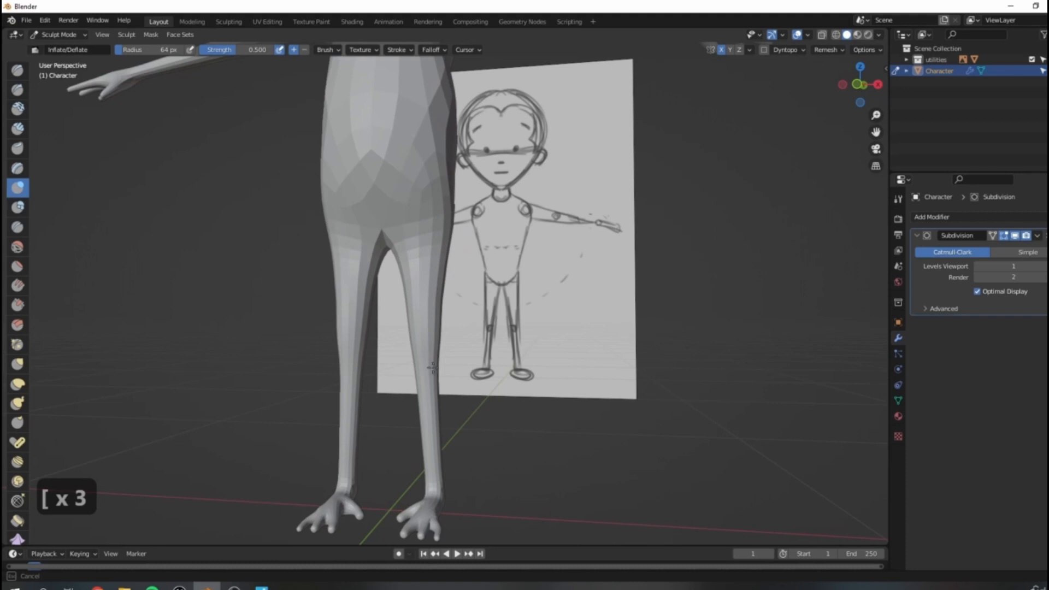
pyautogui.moveTo(432, 357); pyautogui.dragTo(436, 209)
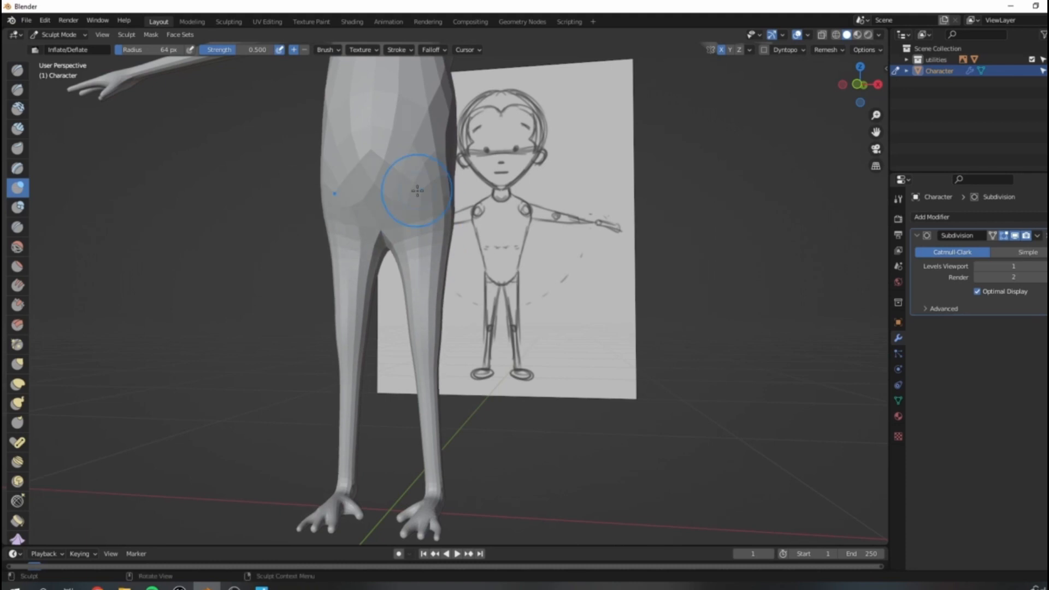
# Inflate the buttocks and the back of the upper thigh from a rear side angle.
pyautogui.scroll(-4, 453, 82)
pyautogui.moveTo(453, 82); pyautogui.dragTo(303, 56, button='middle')
pyautogui.keyDown('shift'); pyautogui.moveTo(448, 218); pyautogui.dragTo(475, 264, button='middle'); pyautogui.keyUp('shift')
pyautogui.scroll(2, 475, 264)
pyautogui.keyDown('shift'); pyautogui.moveTo(404, 252); pyautogui.dragTo(324, 310, button='middle'); pyautogui.keyUp('shift')
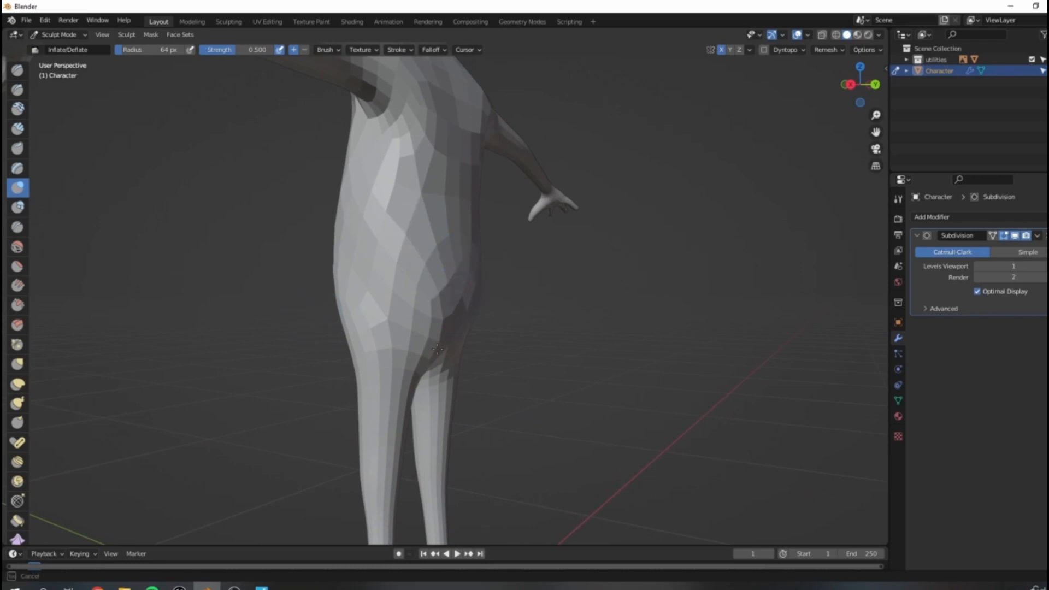
pyautogui.moveTo(465, 364); pyautogui.dragTo(461, 345)
# Thicken both lower legs around the knees and calves with the Inflate/Deflate brush.
pyautogui.scroll(-6, 552, 249)
pyautogui.moveTo(456, 284); pyautogui.dragTo(501, 279, button='middle')
pyautogui.scroll(5, 501, 279)
pyautogui.keyDown('shift'); pyautogui.moveTo(506, 349); pyautogui.dragTo(498, 273, button='middle'); pyautogui.keyUp('shift')
pyautogui.scroll(4, 480, 306)
pyautogui.keyDown('shift'); pyautogui.moveTo(462, 383); pyautogui.dragTo(422, 302, button='middle'); pyautogui.keyUp('shift')
pyautogui.scroll(-4, 477, 302)
pyautogui.scroll(2, 404, 310)
pyautogui.moveTo(340, 297); pyautogui.dragTo(345, 324)
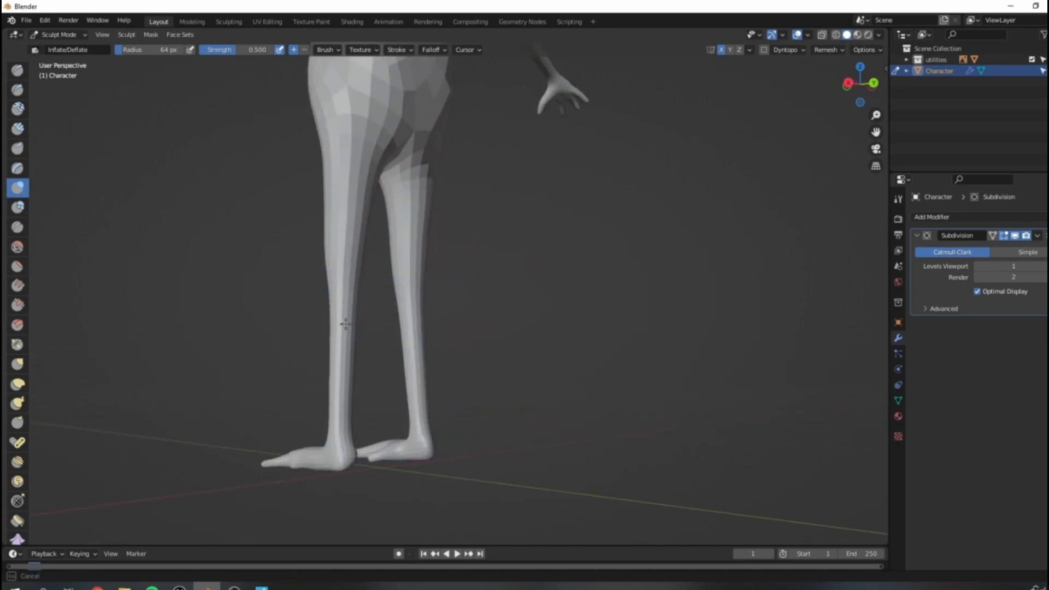
pyautogui.moveTo(345, 385); pyautogui.dragTo(348, 285)
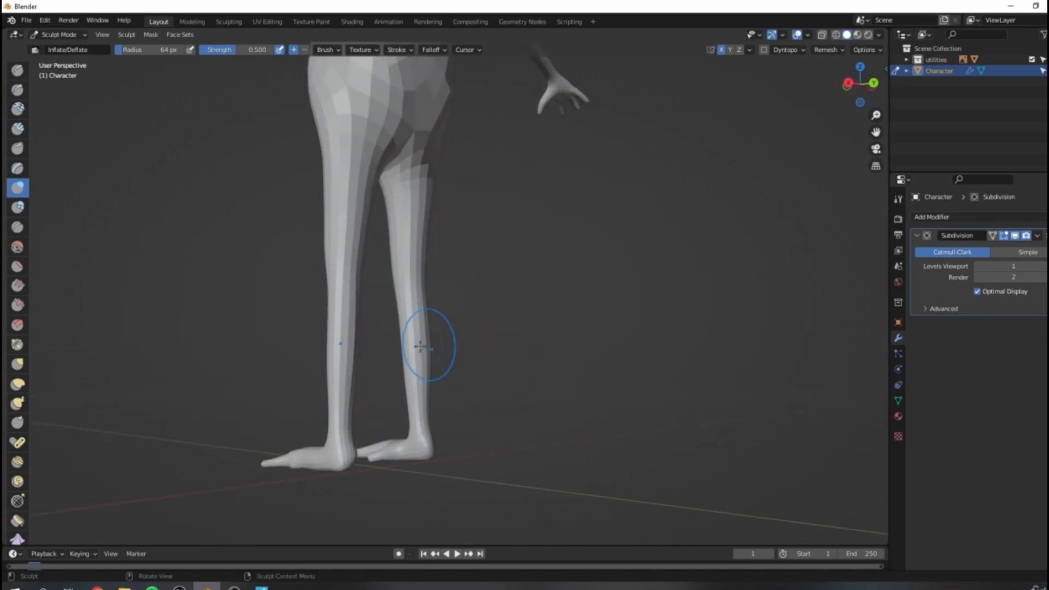
pyautogui.moveTo(426, 403); pyautogui.dragTo(424, 380)
# Switch back to the Grab brush at an 86 px radius and adjust the upper back near the shoulder.
pyautogui.scroll(-6, 457, 307)
pyautogui.moveTo(461, 304)
pyautogui.mouseDown(button='middle')
pyautogui.moveTo(557, 285)
pyautogui.moveTo(528, 310)
pyautogui.mouseUp(button='middle')
pyautogui.scroll(6, 491, 279)
pyautogui.scroll(-2, 434, 218)
pyautogui.moveTo(447, 186)
pyautogui.keyDown('shift'); pyautogui.mouseDown(button='middle')
pyautogui.moveTo(456, 298)
pyautogui.moveTo(475, 314)
pyautogui.moveTo(443, 311)
pyautogui.mouseUp(button='middle'); pyautogui.keyUp('shift')
pyautogui.press(']')
pyautogui.press(']')
pyautogui.scroll(6, 415, 235)
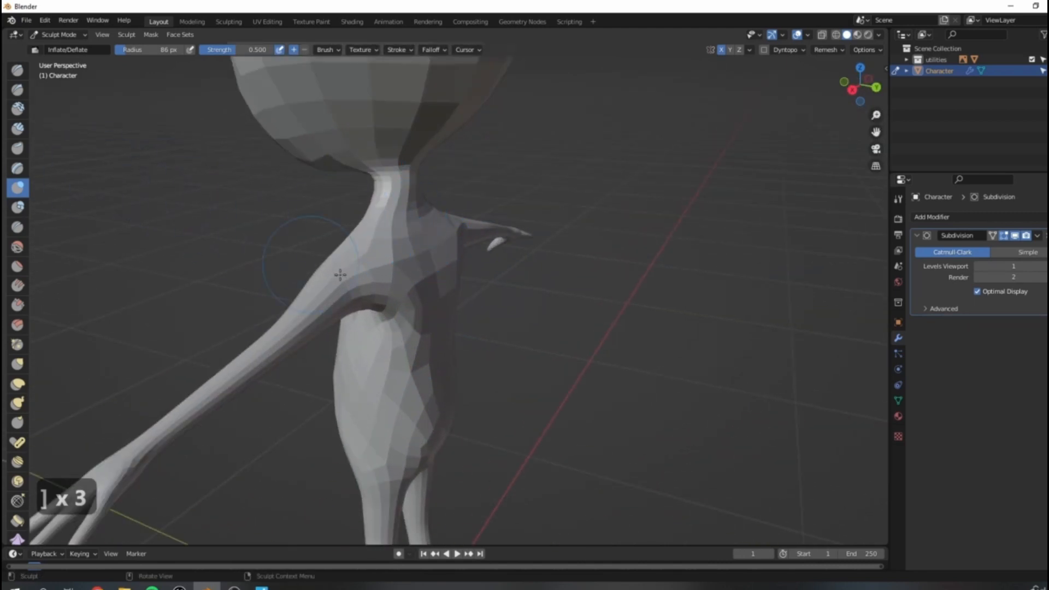
pyautogui.press('g')
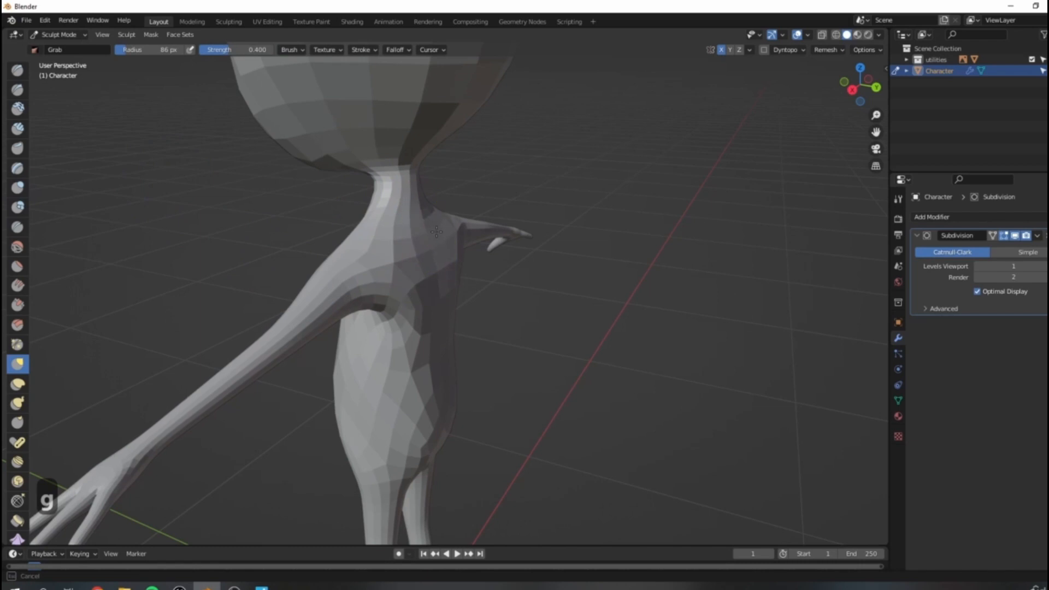
# Examine the thickened body and legs against the reference drawing.
pyautogui.scroll(-5, 459, 268)
pyautogui.moveTo(415, 289); pyautogui.dragTo(471, 269, button='middle')
pyautogui.scroll(-2, 469, 269)
pyautogui.scroll(2, 416, 329)
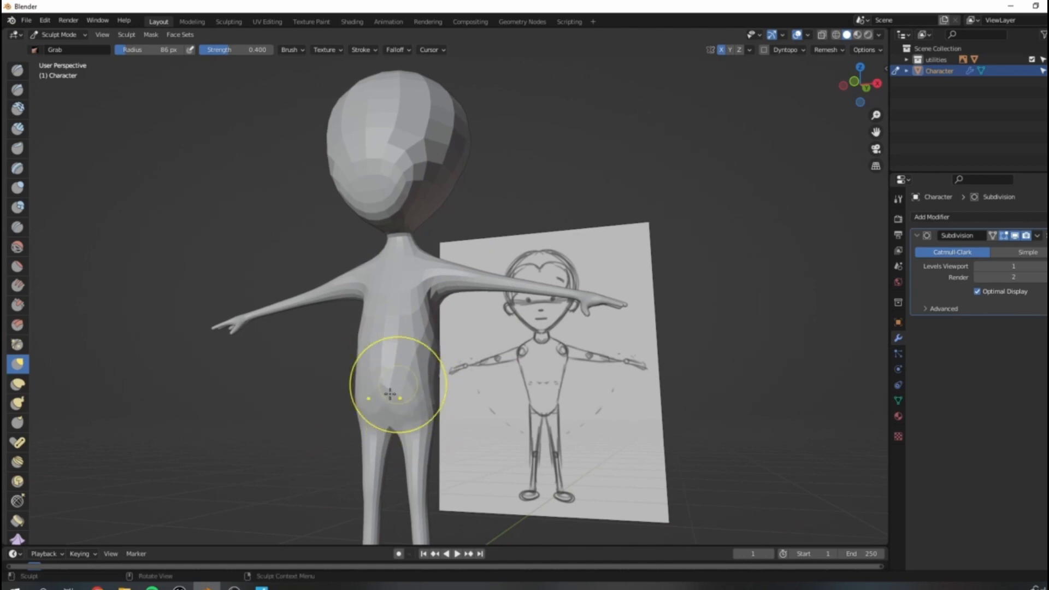
pyautogui.scroll(-3, 433, 363)
pyautogui.moveTo(433, 362); pyautogui.dragTo(468, 421, button='middle')
pyautogui.scroll(5, 468, 421)
pyautogui.scroll(-3, 606, 324)
pyautogui.moveTo(480, 233); pyautogui.dragTo(449, 331, button='middle')
# Widen the outer side of the foot with the Grab brush at a 116 px radius, undoing the last stroke.
pyautogui.keyDown('shift'); pyautogui.moveTo(390, 358); pyautogui.dragTo(543, 187, button='middle'); pyautogui.keyUp('shift')
pyautogui.scroll(3, 468, 357)
pyautogui.keyDown('shift'); pyautogui.moveTo(468, 356); pyautogui.dragTo(424, 386, button='middle'); pyautogui.keyUp('shift')
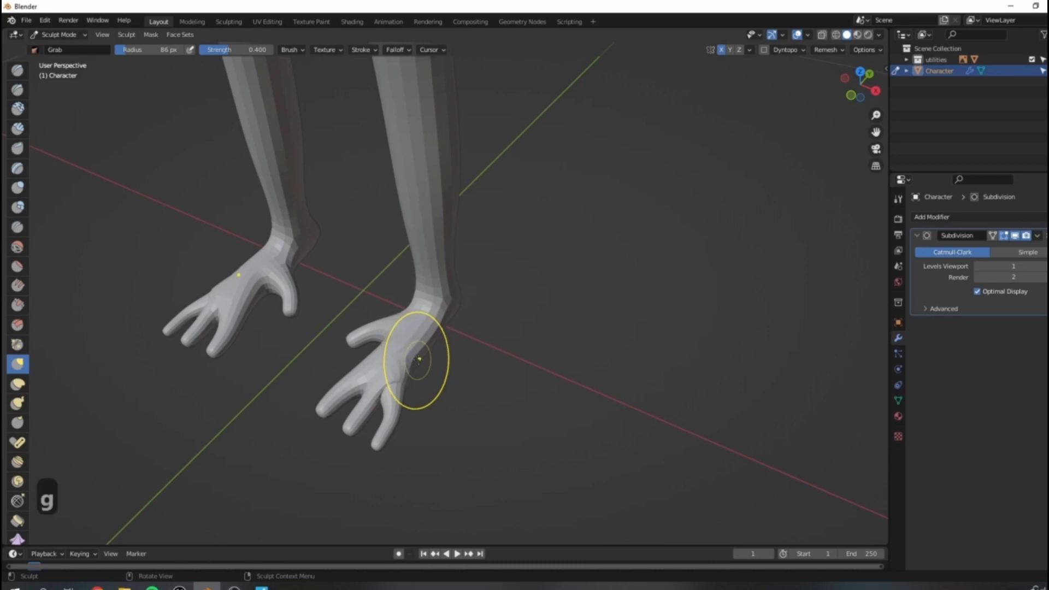
pyautogui.press(']')
pyautogui.press(']')
pyautogui.moveTo(420, 361)
pyautogui.mouseDown()
pyautogui.moveTo(451, 372)
pyautogui.moveTo(417, 394)
pyautogui.moveTo(401, 382)
pyautogui.moveTo(415, 396)
pyautogui.mouseUp()
pyautogui.hotkey('ctrl', 'z')
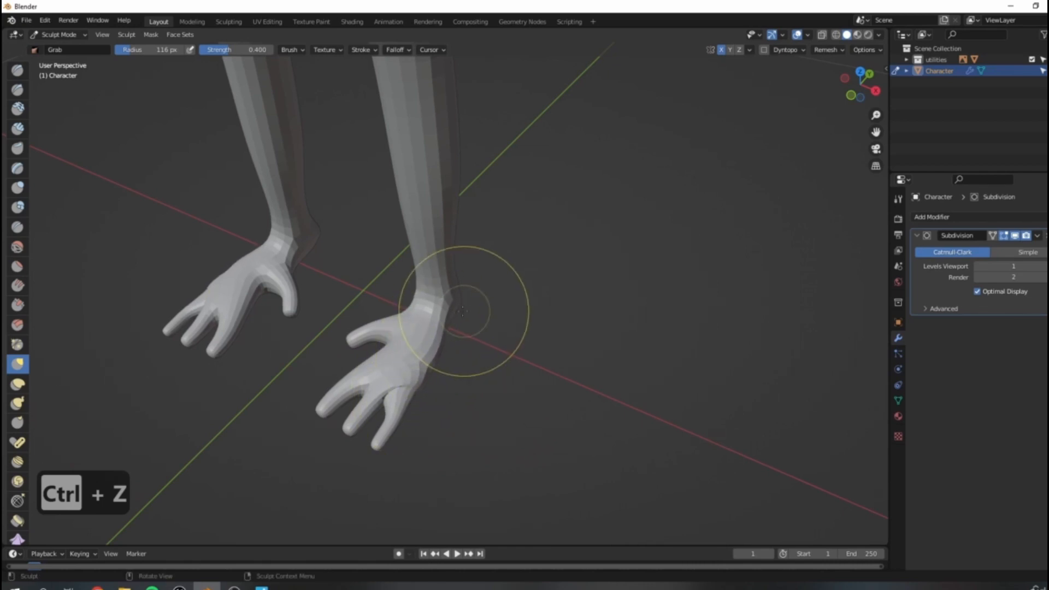
# Reduce the Grab brush radius to 74 px and adjust the outer ankle and the outermost toe.
pyautogui.press('[')
pyautogui.press('[')
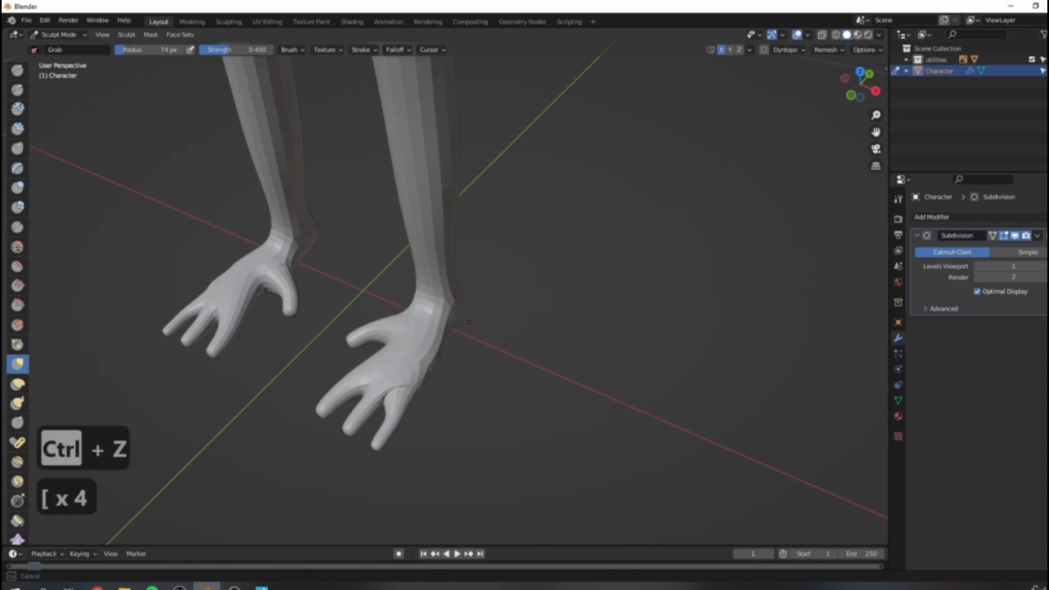
pyautogui.scroll(5, 469, 321)
pyautogui.keyDown('ctrl'); pyautogui.moveTo(574, 204); pyautogui.dragTo(519, 230, button='middle'); pyautogui.keyUp('ctrl')
pyautogui.keyDown('shift'); pyautogui.moveTo(407, 324); pyautogui.dragTo(453, 251, button='middle'); pyautogui.keyUp('shift')
pyautogui.moveTo(307, 438); pyautogui.dragTo(314, 444, button='middle')
pyautogui.moveTo(313, 440)
pyautogui.keyDown('ctrl'); pyautogui.mouseDown(button='middle')
pyautogui.moveTo(321, 449)
pyautogui.moveTo(365, 350)
pyautogui.mouseUp(button='middle'); pyautogui.keyUp('ctrl')
pyautogui.moveTo(365, 394); pyautogui.dragTo(363, 387)
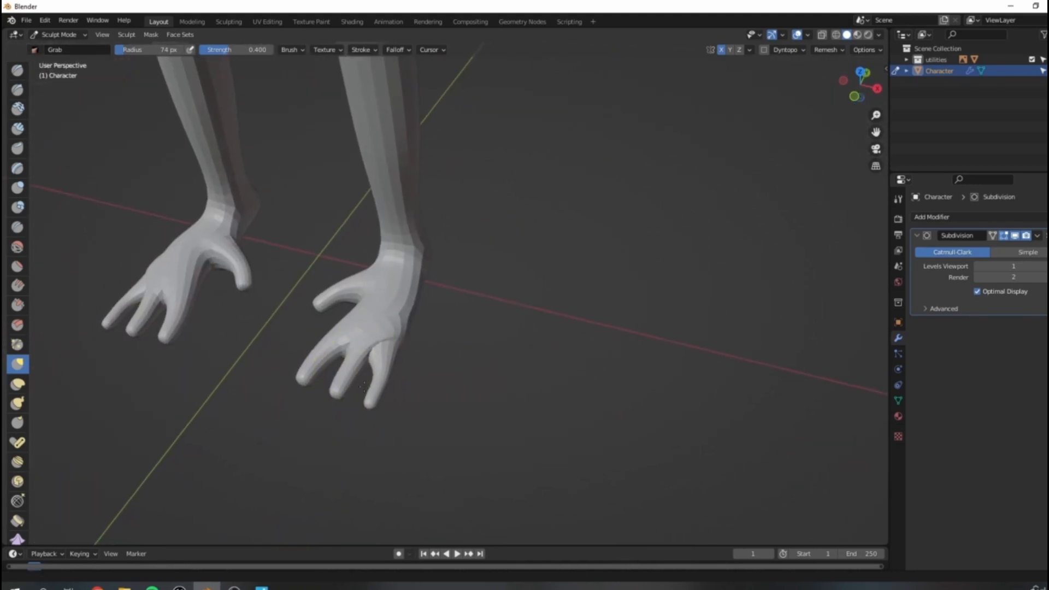
# Pull the base of the outermost toe outward to smooth the crease beside the neighbouring toe.
pyautogui.keyDown('ctrl'); pyautogui.moveTo(363, 387); pyautogui.dragTo(362, 379, button='middle'); pyautogui.keyUp('ctrl')
pyautogui.keyDown('shift'); pyautogui.moveTo(288, 330); pyautogui.dragTo(297, 323, button='middle'); pyautogui.keyUp('shift')
pyautogui.press('KP_Decimal')
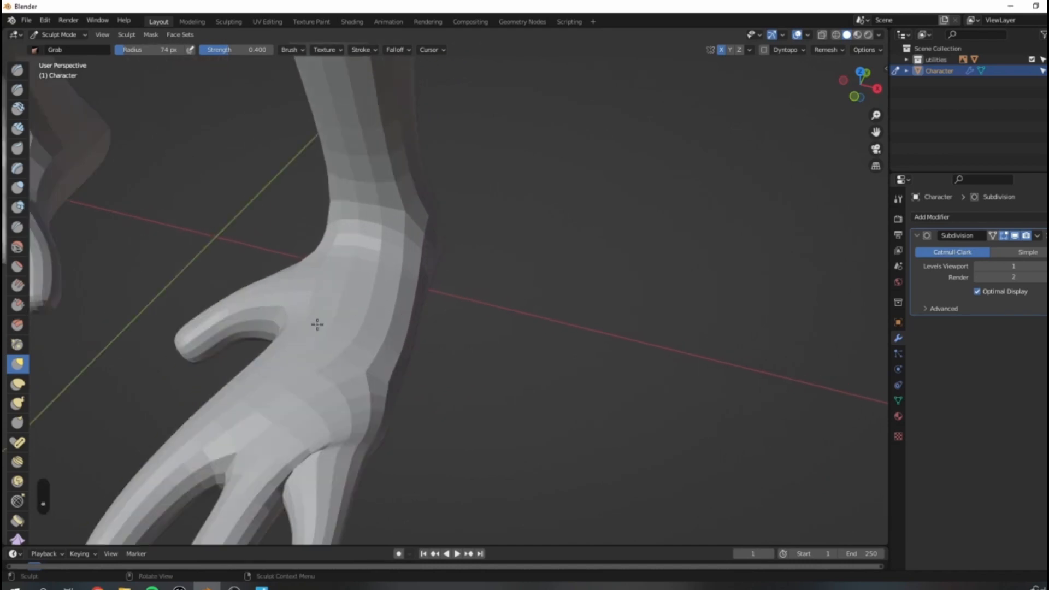
pyautogui.scroll(-12, 353, 337)
pyautogui.scroll(7, 380, 348)
pyautogui.moveTo(418, 452)
pyautogui.keyDown('shift'); pyautogui.mouseDown(button='middle')
pyautogui.moveTo(464, 345)
pyautogui.moveTo(428, 347)
pyautogui.mouseUp(button='middle'); pyautogui.keyUp('shift')
pyautogui.scroll(2, 451, 354)
pyautogui.scroll(-1, 393, 350)
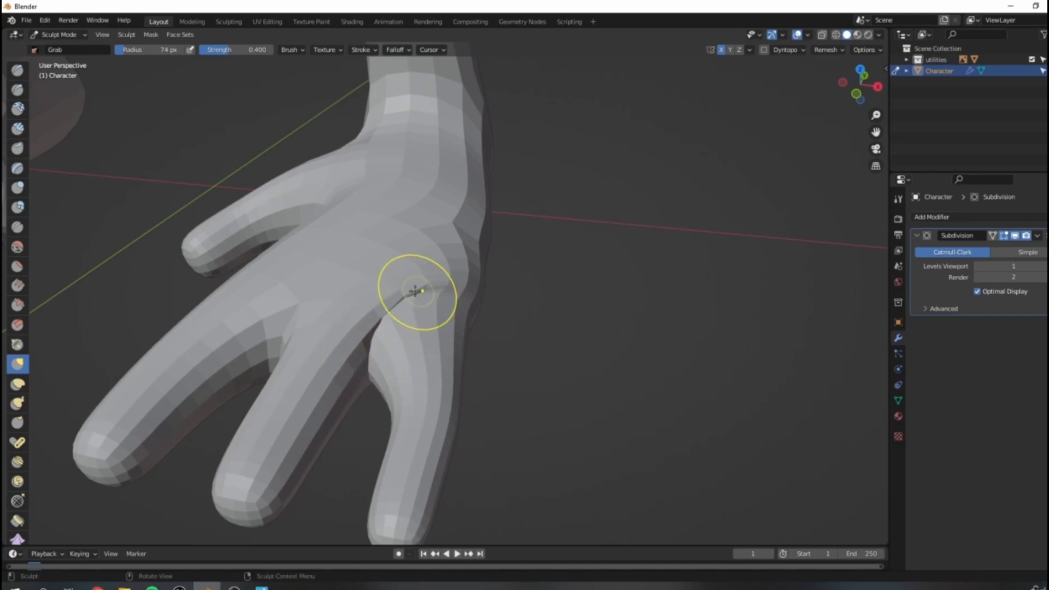
pyautogui.moveTo(434, 309)
pyautogui.mouseDown()
pyautogui.moveTo(473, 326)
pyautogui.moveTo(465, 302)
pyautogui.mouseUp()
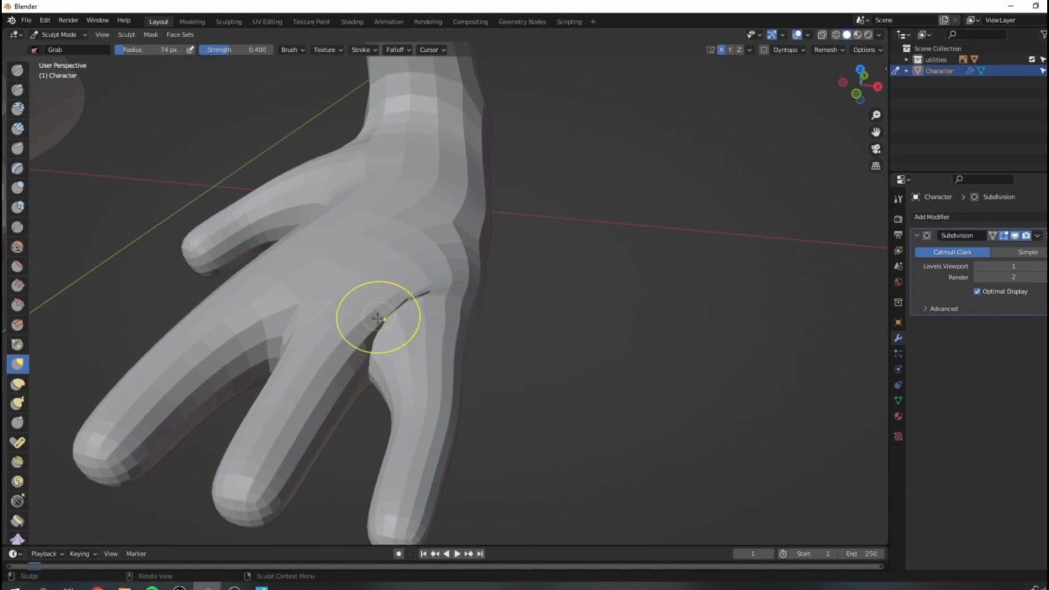
pyautogui.scroll(-11, 456, 150)
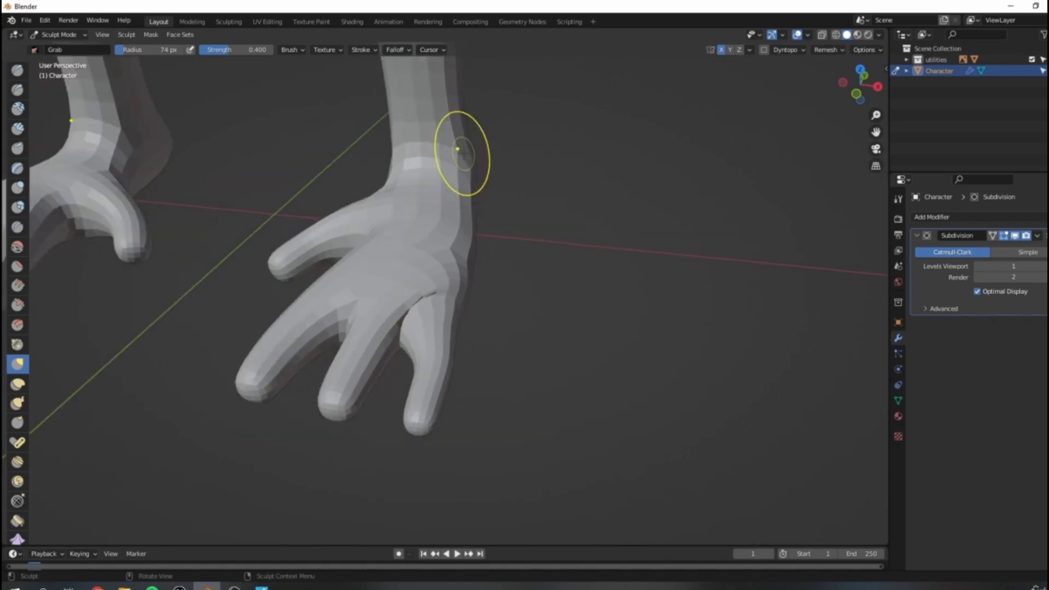
pyautogui.moveTo(475, 160); pyautogui.dragTo(493, 268, button='middle')
pyautogui.scroll(10, 445, 330)
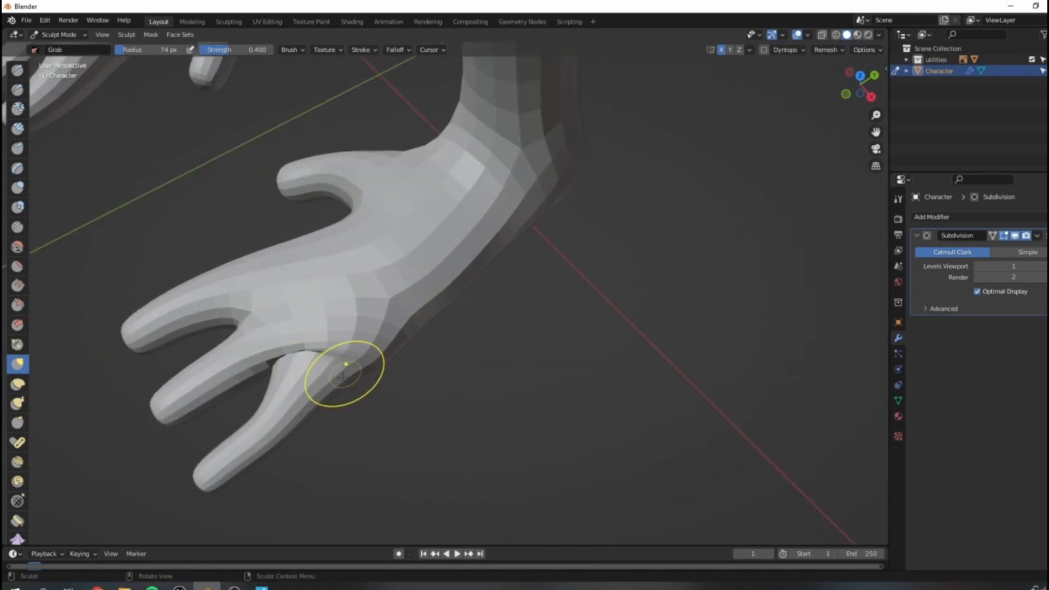
# Refine the shape of the toes and the foot with short Grab strokes from several angles.
pyautogui.scroll(-6, 339, 257)
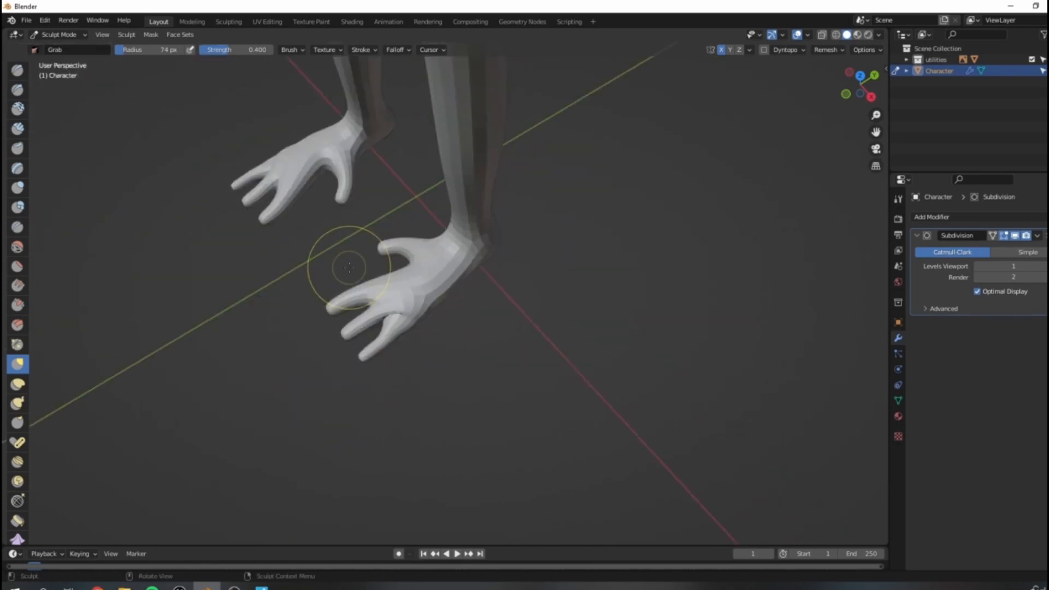
pyautogui.scroll(6, 330, 312)
pyautogui.moveTo(188, 325); pyautogui.dragTo(178, 329)
pyautogui.moveTo(254, 442); pyautogui.dragTo(266, 431)
pyautogui.moveTo(220, 388); pyautogui.dragTo(255, 356)
pyautogui.moveTo(198, 319); pyautogui.dragTo(201, 317)
pyautogui.scroll(-5, 363, 305)
pyautogui.moveTo(363, 304)
pyautogui.mouseDown(button='middle')
pyautogui.moveTo(481, 163)
pyautogui.moveTo(494, 164)
pyautogui.moveTo(398, 229)
pyautogui.moveTo(384, 217)
pyautogui.mouseUp(button='middle')
pyautogui.scroll(3, 429, 199)
pyautogui.moveTo(379, 253); pyautogui.dragTo(388, 275)
# Apply the Subdivision modifier to the Character mesh.
pyautogui.moveTo(456, 230); pyautogui.dragTo(404, 195, button='middle')
pyautogui.scroll(-4, 404, 195)
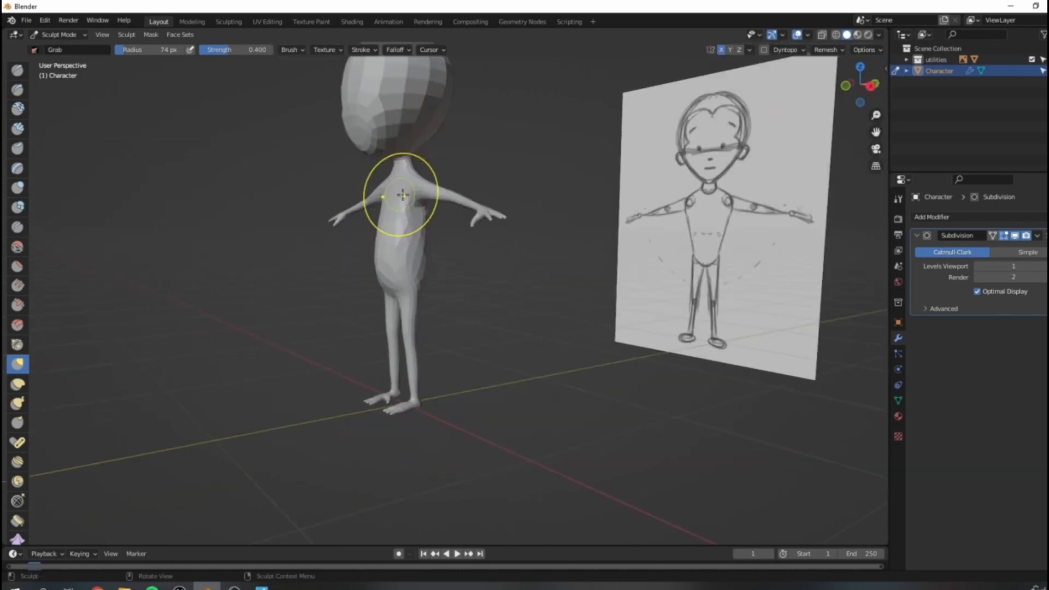
pyautogui.keyDown('shift'); pyautogui.moveTo(468, 116); pyautogui.dragTo(524, 211, button='middle'); pyautogui.keyUp('shift')
pyautogui.click(1037, 236)
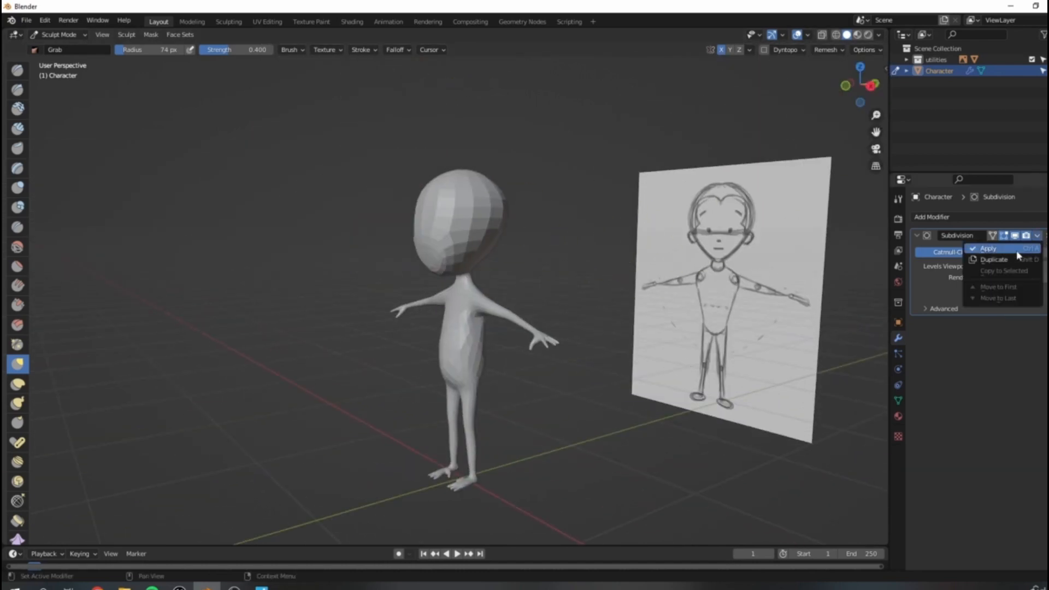
pyautogui.click(1019, 249)
pyautogui.moveTo(441, 224); pyautogui.dragTo(533, 235, button='middle')
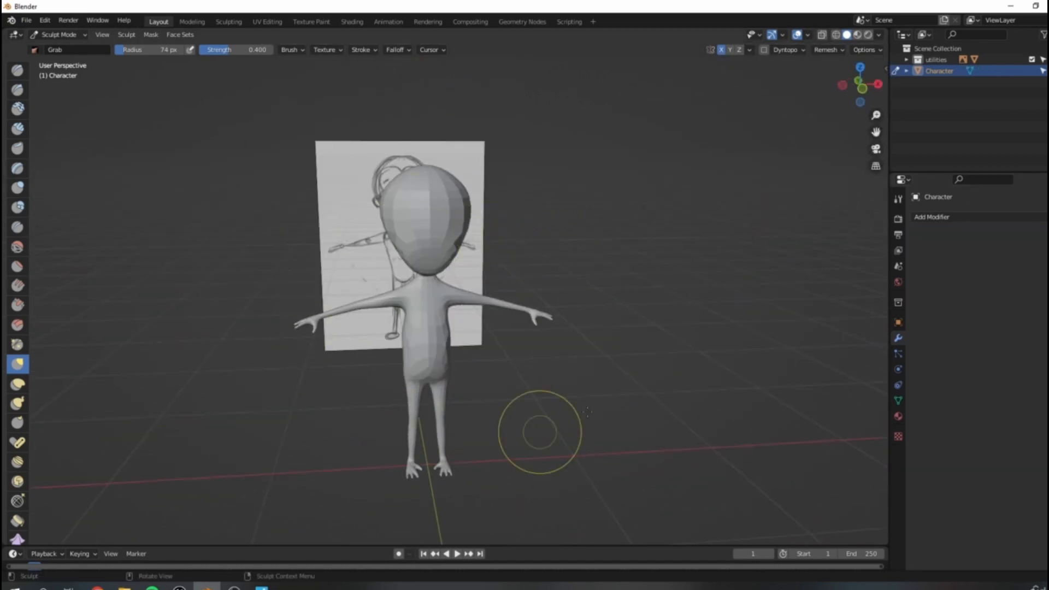
# Enable dynamic topology (Dyntopo) for sculpting the Character mesh.
pyautogui.scroll(3, 539, 431)
pyautogui.moveTo(518, 309); pyautogui.dragTo(403, 287, button='middle')
pyautogui.moveTo(544, 347); pyautogui.dragTo(591, 316, button='middle')
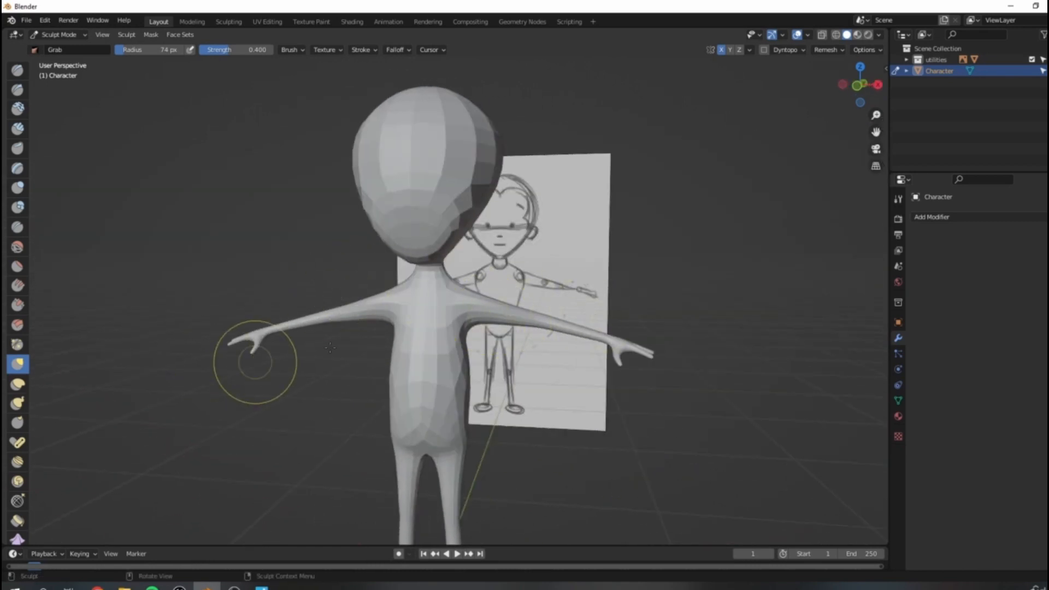
pyautogui.click(765, 50)
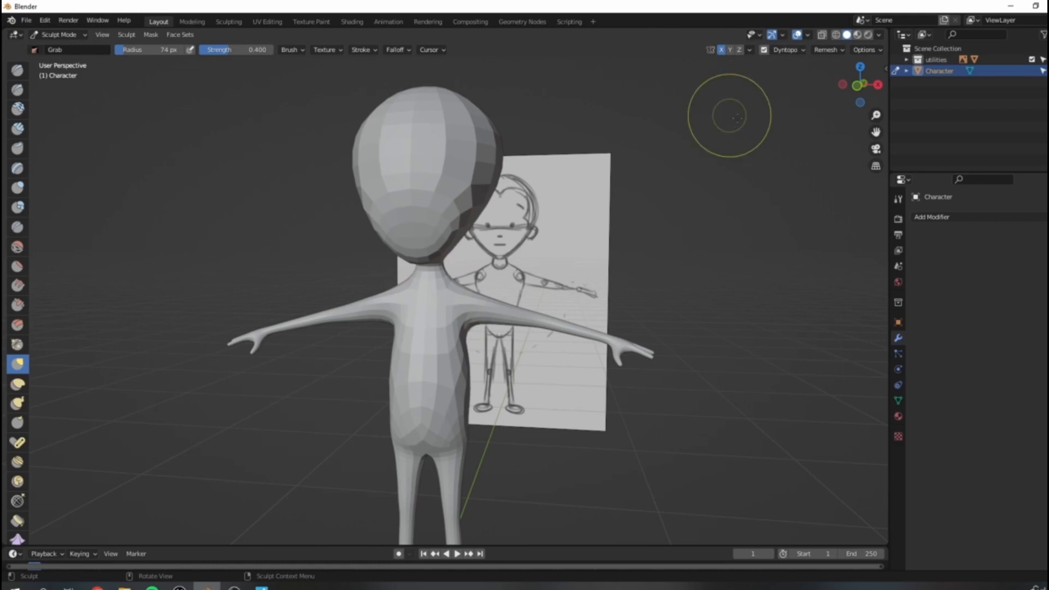
# Show the active tool's properties and examine the Dyntopo detail size, refine method and detailing options.
pyautogui.scroll(-3, 655, 126)
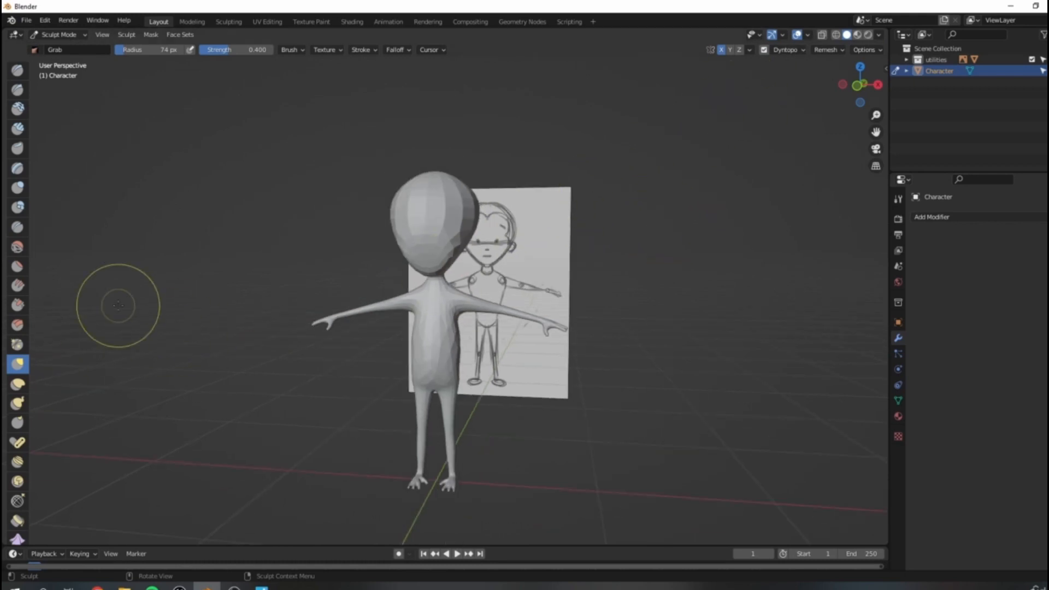
pyautogui.scroll(4, 339, 235)
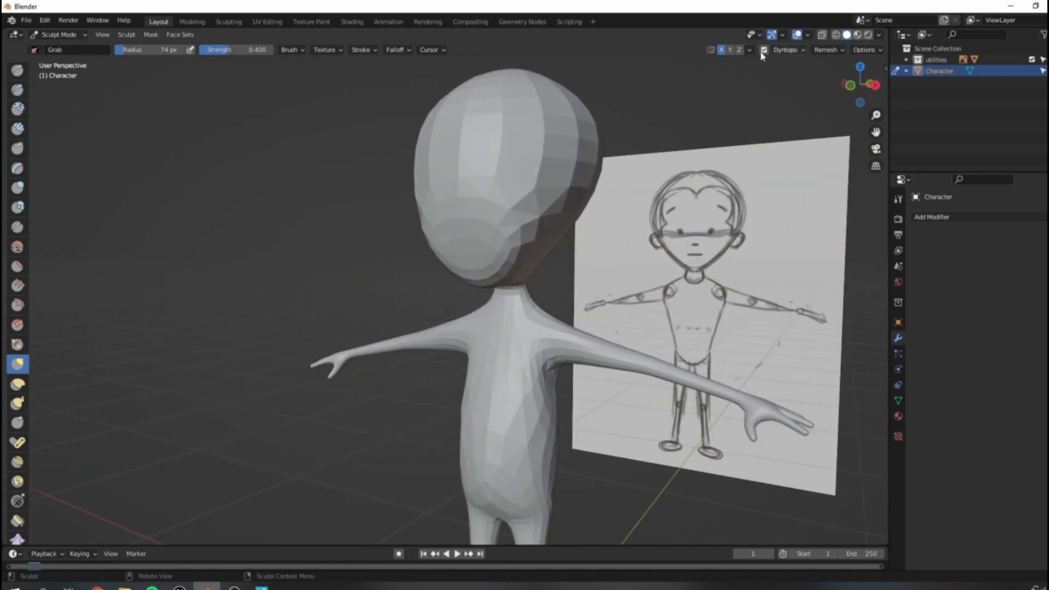
pyautogui.moveTo(503, 241); pyautogui.dragTo(470, 209, button='middle')
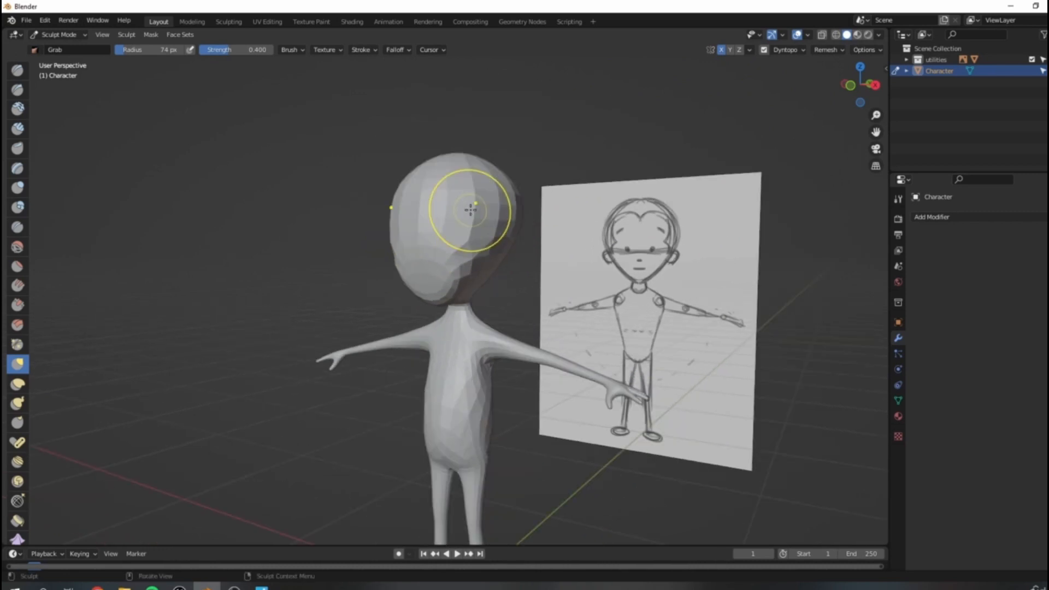
pyautogui.scroll(4, 470, 209)
pyautogui.click(802, 50)
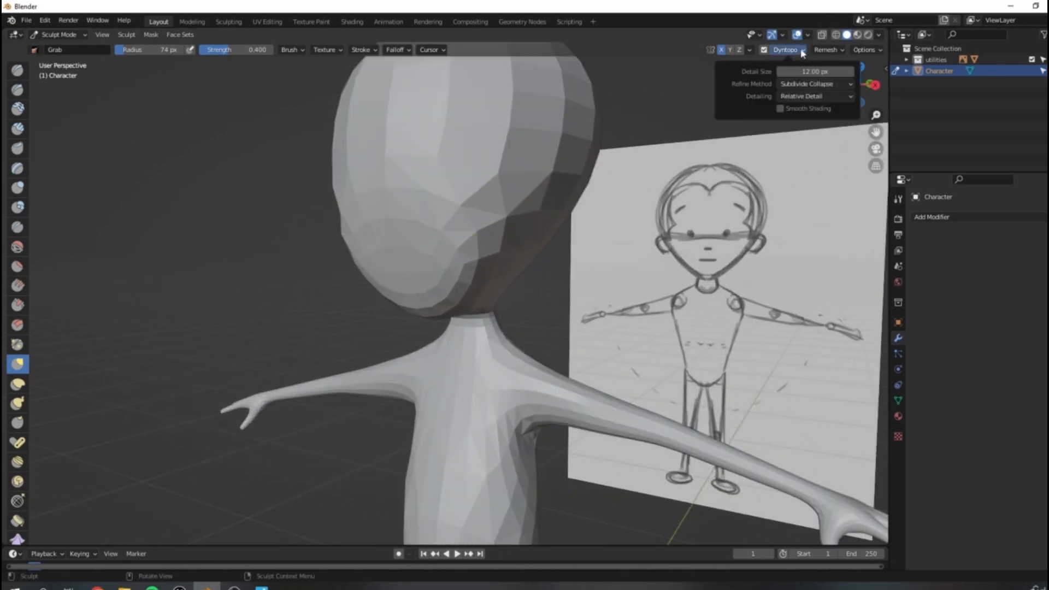
pyautogui.click(899, 200)
pyautogui.moveTo(929, 171); pyautogui.dragTo(929, 102)
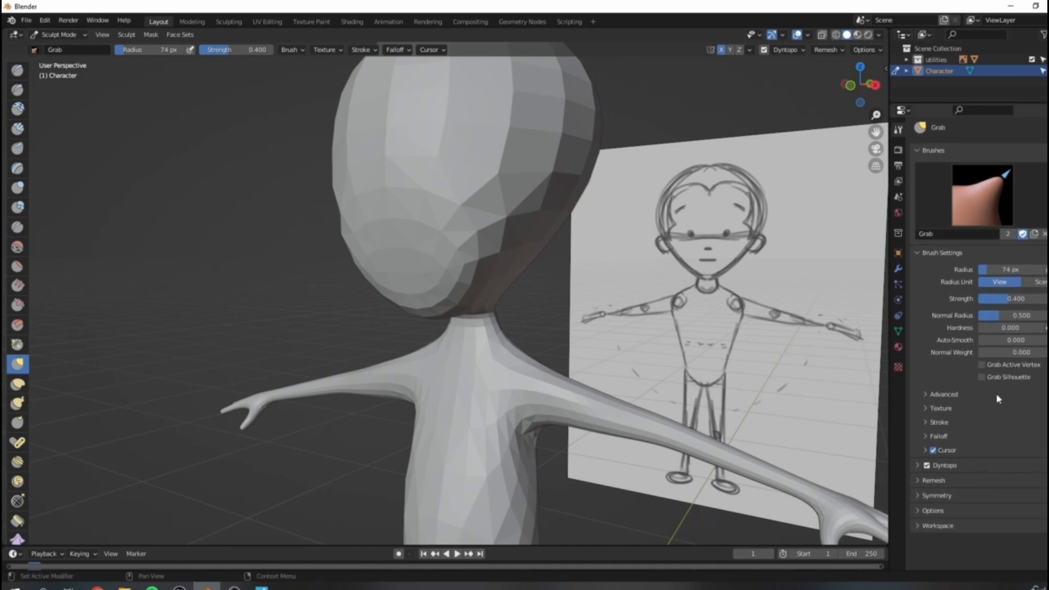
pyautogui.click(914, 467)
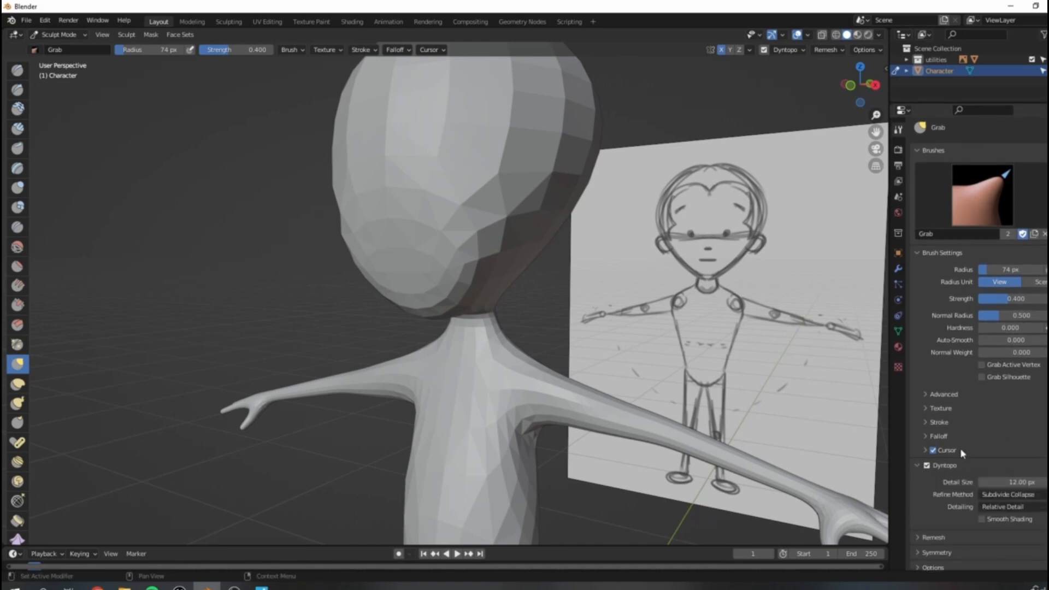
pyautogui.scroll(-1, 983, 372)
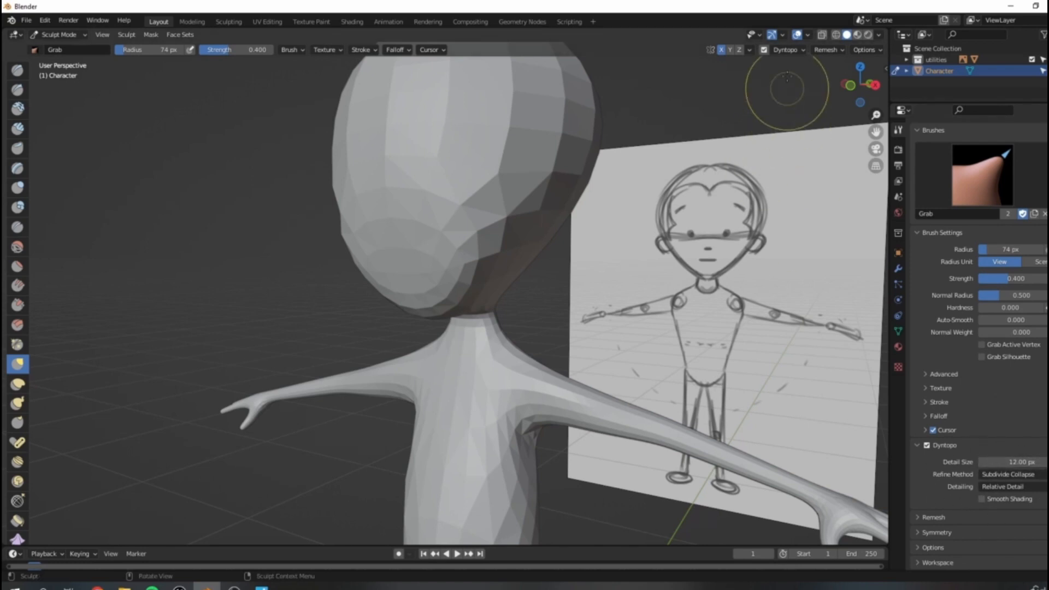
pyautogui.click(785, 49)
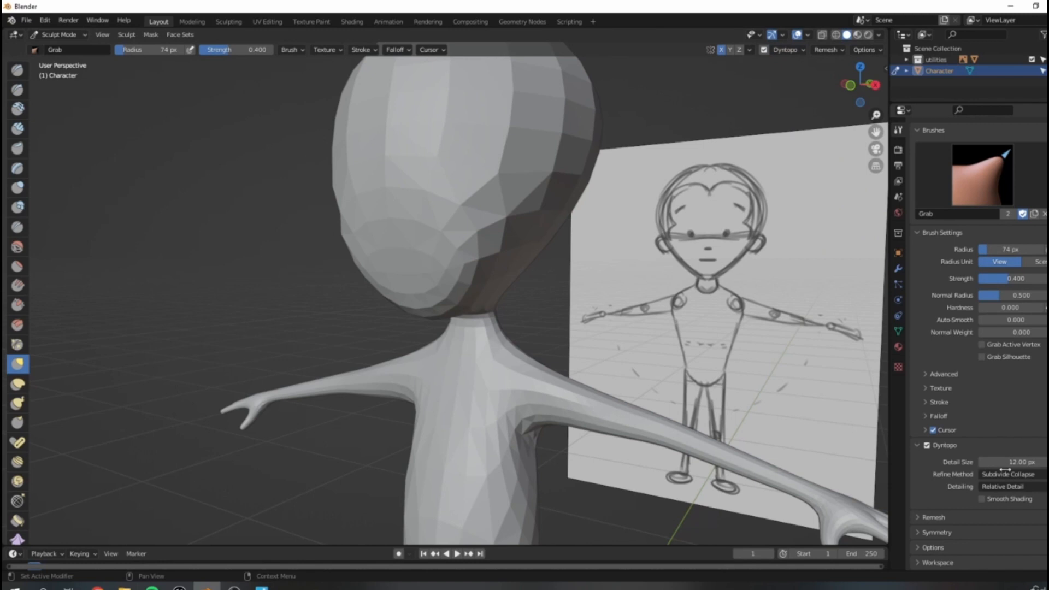
pyautogui.moveTo(365, 208)
pyautogui.mouseDown(button='middle')
pyautogui.moveTo(532, 199)
pyautogui.moveTo(480, 219)
pyautogui.moveTo(572, 235)
pyautogui.mouseUp(button='middle')
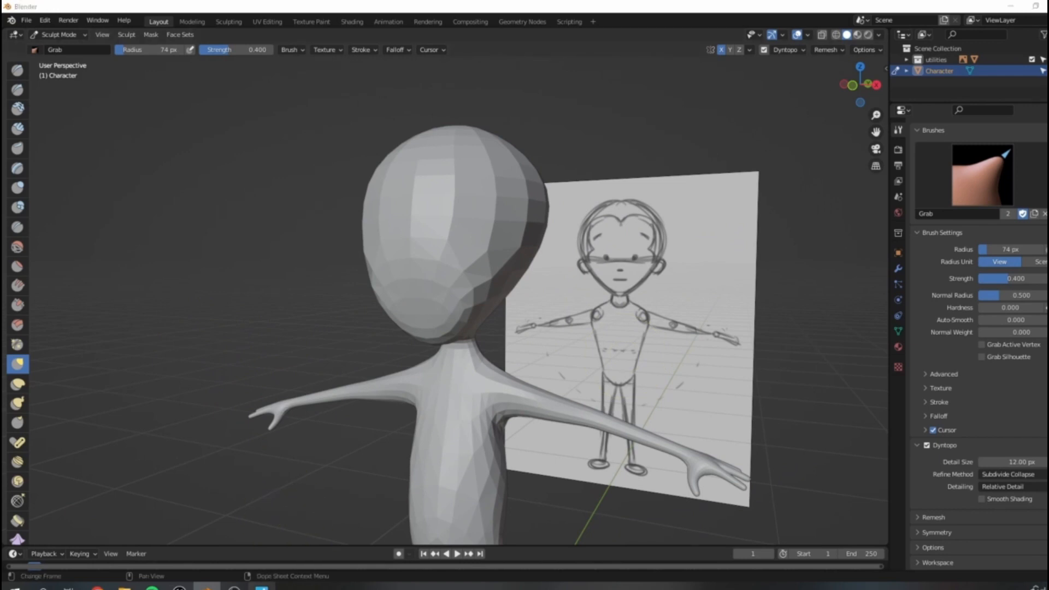
# Bring the CharacterReference.JPG picture over the viewport, study the monkey's face, and move the picture out of the way.
pyautogui.moveTo(0, 241); pyautogui.dragTo(723, 68)
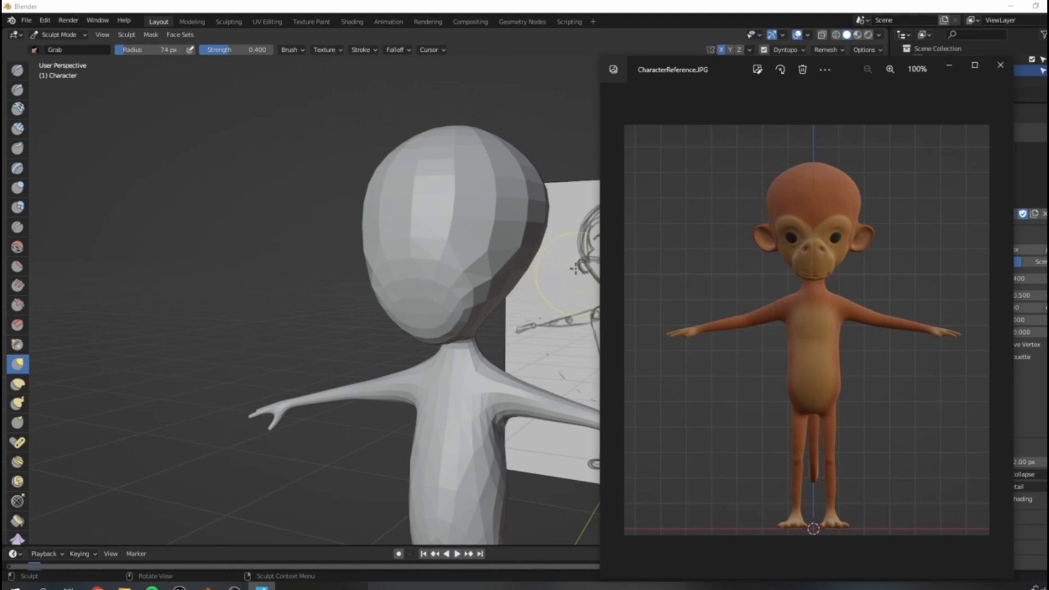
pyautogui.moveTo(734, 95)
pyautogui.mouseDown()
pyautogui.moveTo(807, 82)
pyautogui.moveTo(695, 73)
pyautogui.mouseUp()
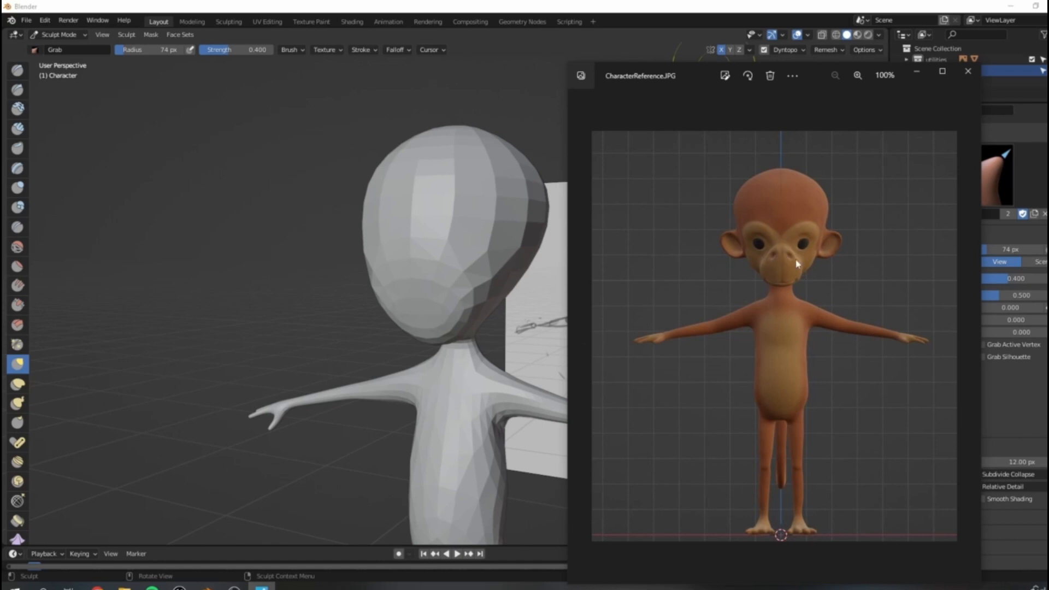
pyautogui.moveTo(692, 74); pyautogui.dragTo(1, 71)
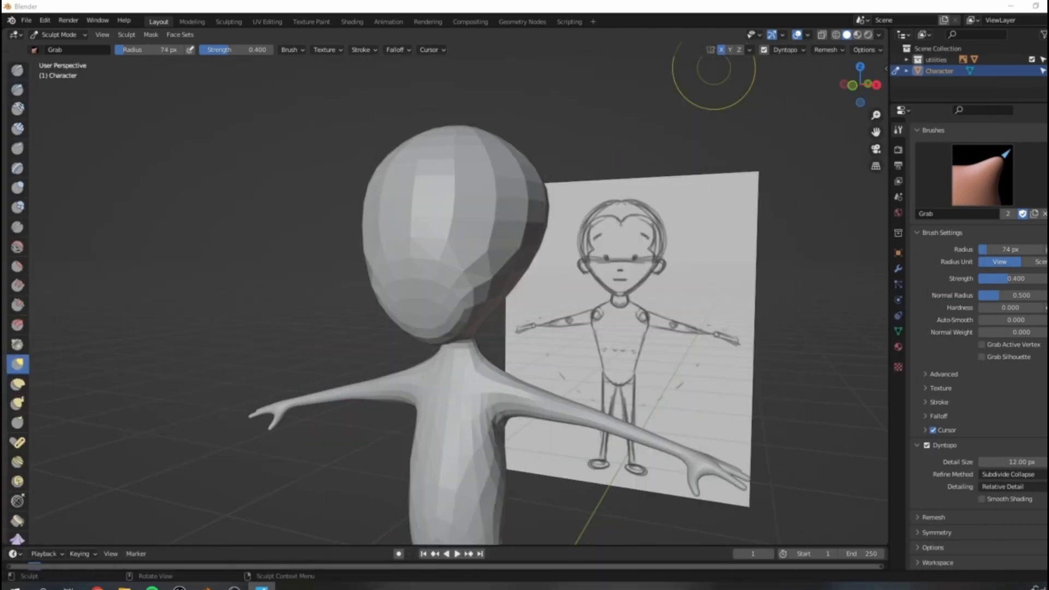
# Switch to the Draw brush, stroke over the muzzle area of the lower face, and check CharacterReference.JPG again.
pyautogui.scroll(3, 493, 264)
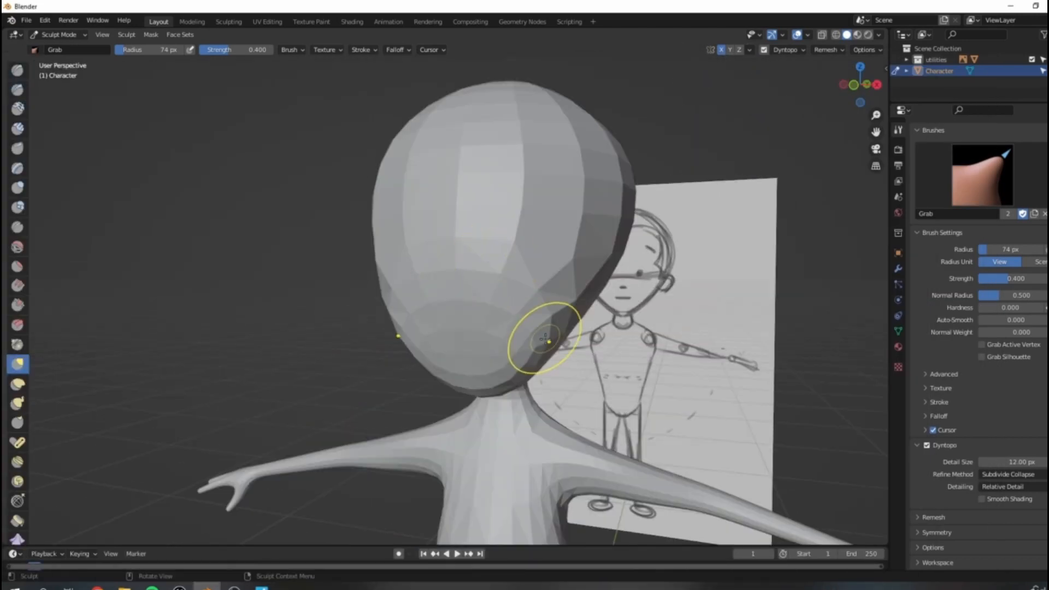
pyautogui.press('x')
pyautogui.moveTo(464, 291)
pyautogui.mouseDown()
pyautogui.moveTo(449, 333)
pyautogui.moveTo(413, 330)
pyautogui.mouseUp()
pyautogui.moveTo(2, 126); pyautogui.dragTo(244, 100)
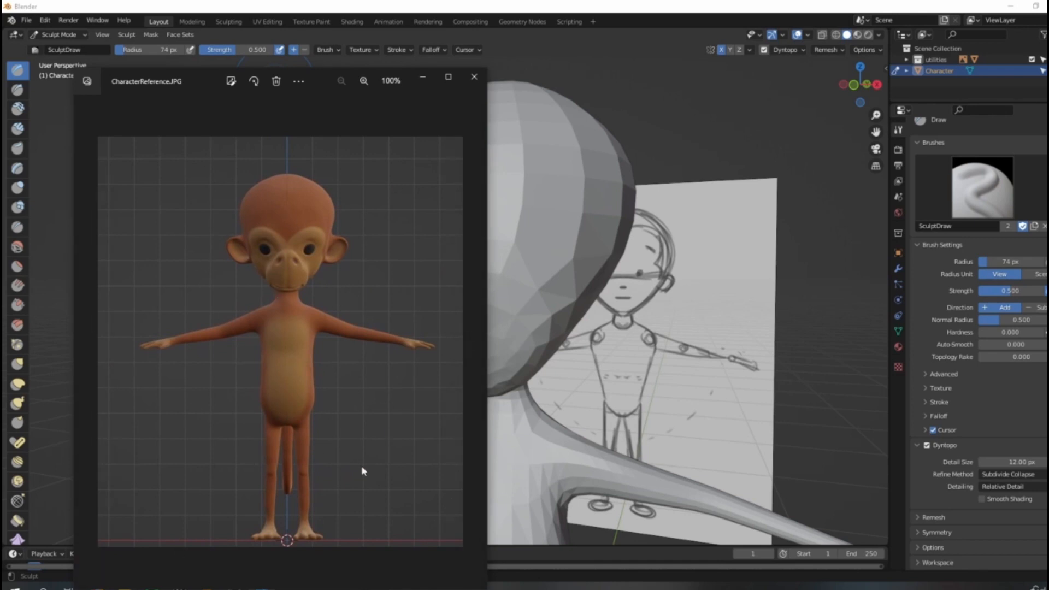
pyautogui.moveTo(212, 90); pyautogui.dragTo(0, 87)
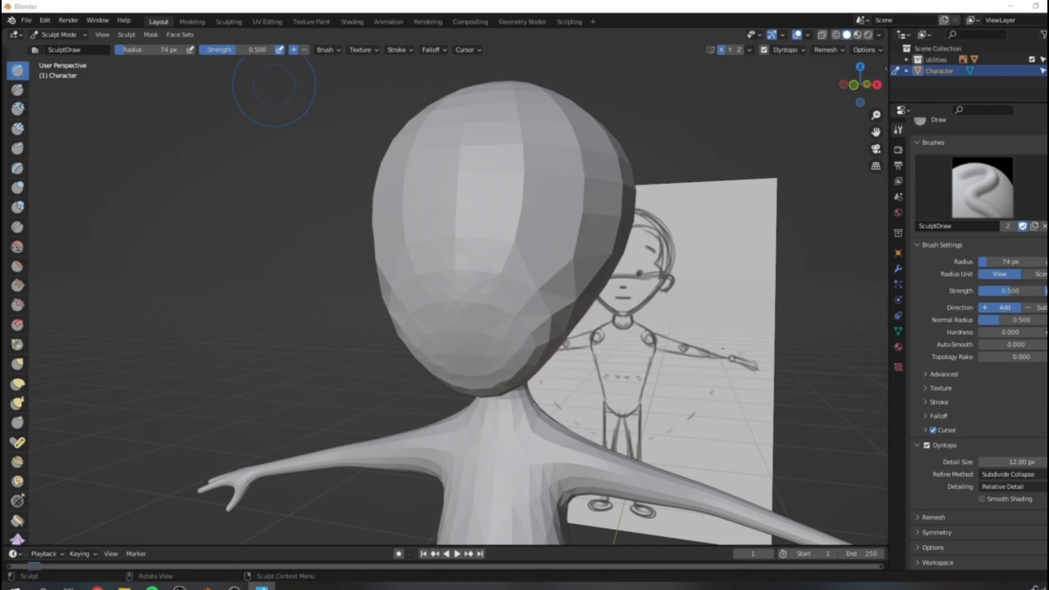
# Build up a rounded muzzle on the centre of the lower face with Draw brush strokes.
pyautogui.scroll(2, 575, 271)
pyautogui.moveTo(469, 270)
pyautogui.mouseDown()
pyautogui.moveTo(444, 316)
pyautogui.moveTo(472, 404)
pyautogui.moveTo(490, 280)
pyautogui.moveTo(476, 277)
pyautogui.moveTo(508, 388)
pyautogui.moveTo(516, 357)
pyautogui.mouseUp()
pyautogui.moveTo(484, 403); pyautogui.dragTo(482, 405)
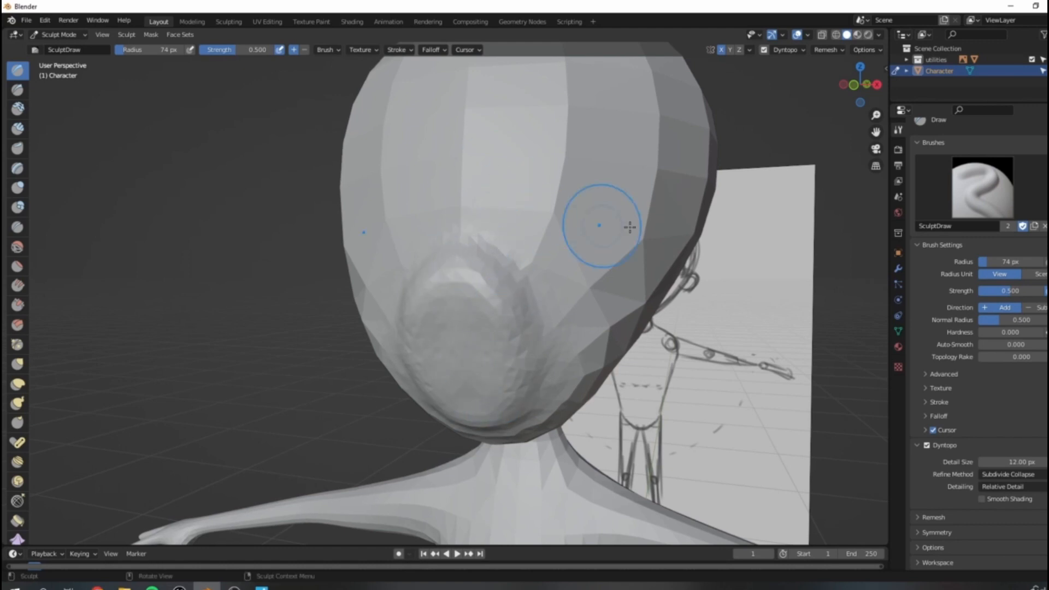
pyautogui.moveTo(504, 288); pyautogui.dragTo(508, 397)
pyautogui.moveTo(475, 262); pyautogui.dragTo(460, 282)
# Smooth the surface of the muzzle and blend its edges into the face.
pyautogui.moveTo(462, 328)
pyautogui.keyDown('shift'); pyautogui.mouseDown()
pyautogui.moveTo(532, 378)
pyautogui.moveTo(517, 412)
pyautogui.moveTo(488, 251)
pyautogui.moveTo(485, 295)
pyautogui.mouseUp(); pyautogui.keyUp('shift')
pyautogui.moveTo(489, 360)
pyautogui.keyDown('shift'); pyautogui.mouseDown()
pyautogui.moveTo(414, 302)
pyautogui.moveTo(441, 339)
pyautogui.mouseUp(); pyautogui.keyUp('shift')
pyautogui.moveTo(488, 261)
pyautogui.keyDown('shift'); pyautogui.mouseDown()
pyautogui.moveTo(452, 417)
pyautogui.moveTo(527, 372)
pyautogui.mouseUp(); pyautogui.keyUp('shift')
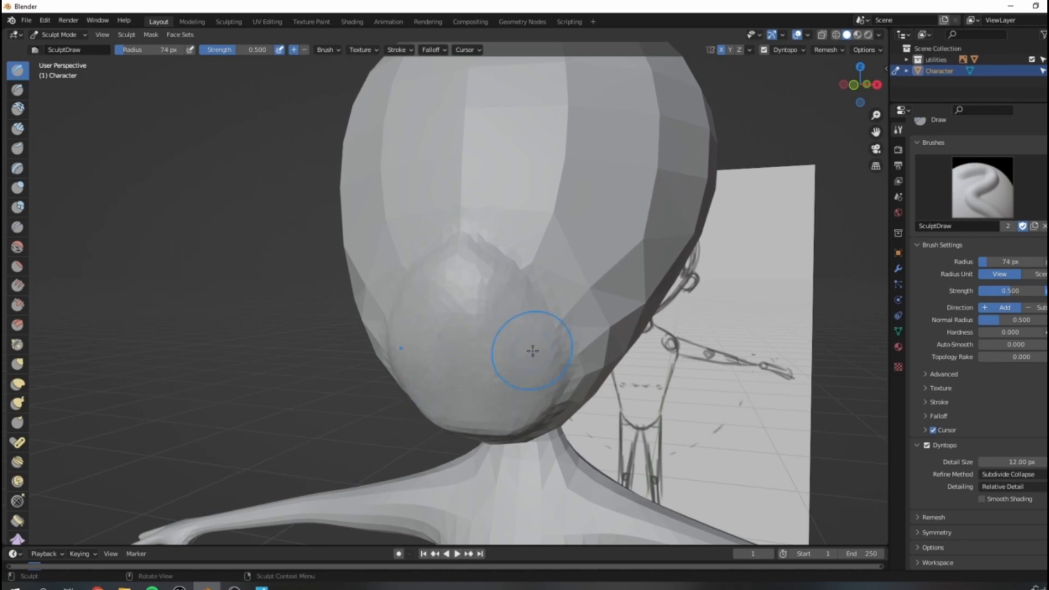
# Carve inward beneath the muzzle with an inverted Draw stroke to define the chin.
pyautogui.scroll(-6, 592, 195)
pyautogui.moveTo(592, 195); pyautogui.dragTo(535, 258, button='middle')
pyautogui.moveTo(488, 284)
pyautogui.mouseDown(button='middle')
pyautogui.moveTo(518, 268)
pyautogui.moveTo(456, 252)
pyautogui.mouseUp(button='middle')
pyautogui.scroll(2, 518, 268)
pyautogui.moveTo(338, 465)
pyautogui.keyDown('ctrl'); pyautogui.mouseDown()
pyautogui.moveTo(407, 461)
pyautogui.moveTo(372, 475)
pyautogui.moveTo(433, 434)
pyautogui.moveTo(350, 454)
pyautogui.moveTo(376, 443)
pyautogui.moveTo(306, 451)
pyautogui.mouseUp(); pyautogui.keyUp('ctrl')
pyautogui.moveTo(366, 413)
pyautogui.mouseDown()
pyautogui.moveTo(321, 457)
pyautogui.moveTo(306, 448)
pyautogui.mouseUp()
pyautogui.moveTo(328, 376); pyautogui.dragTo(305, 363)
pyautogui.hotkey('ctrl', 'z')
pyautogui.hotkey('ctrl', 'z')
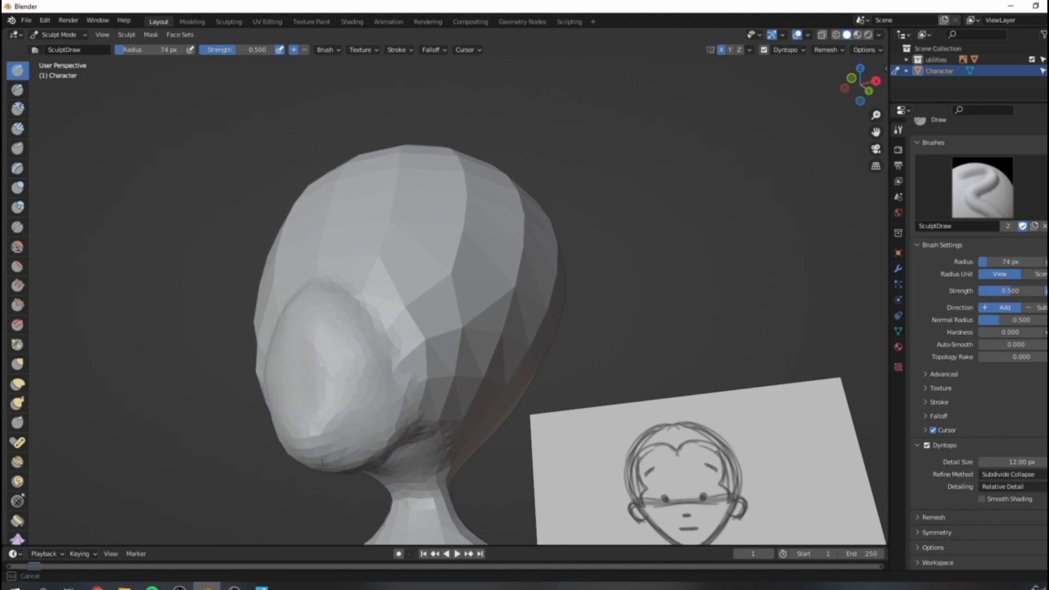
# Add volume to the side of the muzzle and carve in the underside of the jaw.
pyautogui.moveTo(385, 378); pyautogui.dragTo(344, 354, button='middle')
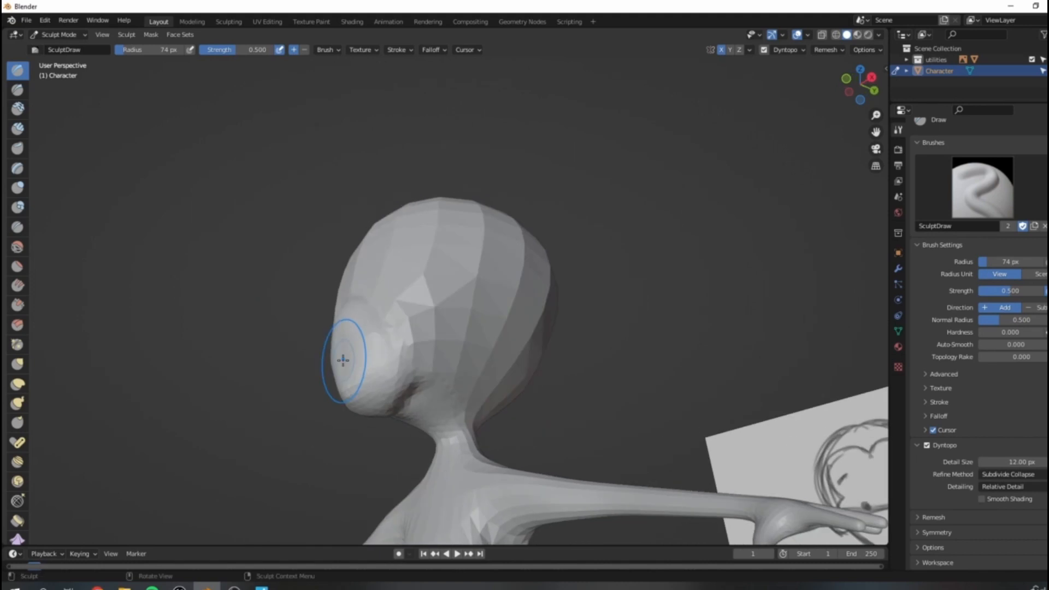
pyautogui.moveTo(375, 397); pyautogui.dragTo(450, 343)
pyautogui.keyDown('ctrl'); pyautogui.moveTo(436, 422); pyautogui.dragTo(424, 421); pyautogui.keyUp('ctrl')
# Carve the eye sockets above the muzzle with inverted Draw strokes and build up the surface between muzzle and cheek.
pyautogui.moveTo(371, 332); pyautogui.dragTo(355, 377, button='middle')
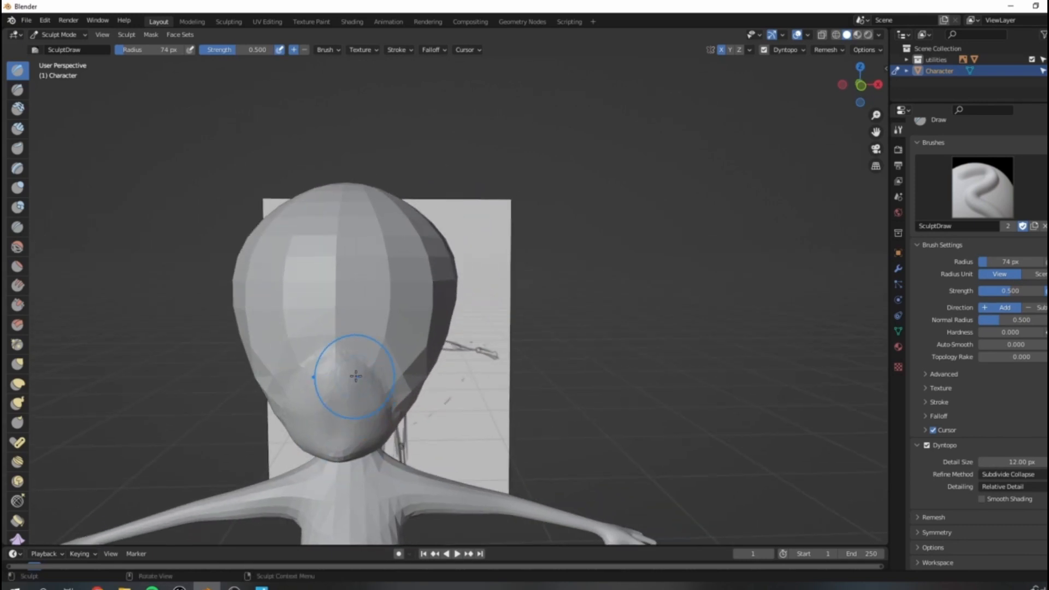
pyautogui.moveTo(406, 349)
pyautogui.keyDown('ctrl'); pyautogui.mouseDown()
pyautogui.moveTo(382, 348)
pyautogui.moveTo(371, 322)
pyautogui.moveTo(422, 322)
pyautogui.mouseUp(); pyautogui.keyUp('ctrl')
pyautogui.moveTo(459, 271)
pyautogui.mouseDown(button='middle')
pyautogui.moveTo(375, 311)
pyautogui.moveTo(418, 349)
pyautogui.mouseUp(button='middle')
pyautogui.moveTo(287, 344)
pyautogui.mouseDown()
pyautogui.moveTo(275, 328)
pyautogui.moveTo(290, 372)
pyautogui.moveTo(296, 335)
pyautogui.moveTo(368, 379)
pyautogui.mouseUp()
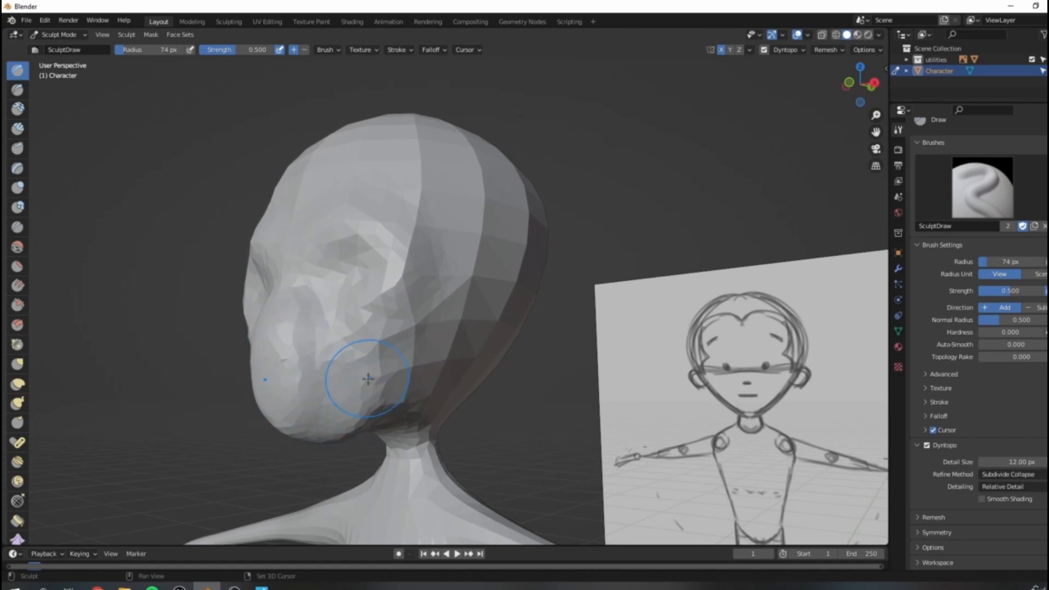
# Fill out the cheek and jaw beside the muzzle with Draw brush strokes.
pyautogui.scroll(-3, 432, 352)
pyautogui.moveTo(539, 276); pyautogui.dragTo(430, 345, button='middle')
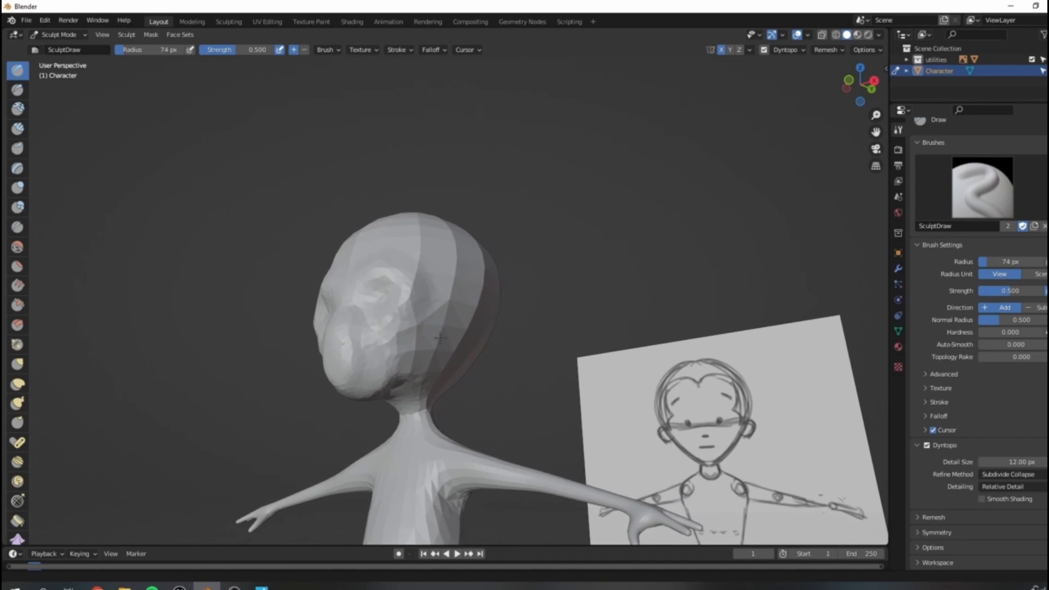
pyautogui.scroll(2, 428, 296)
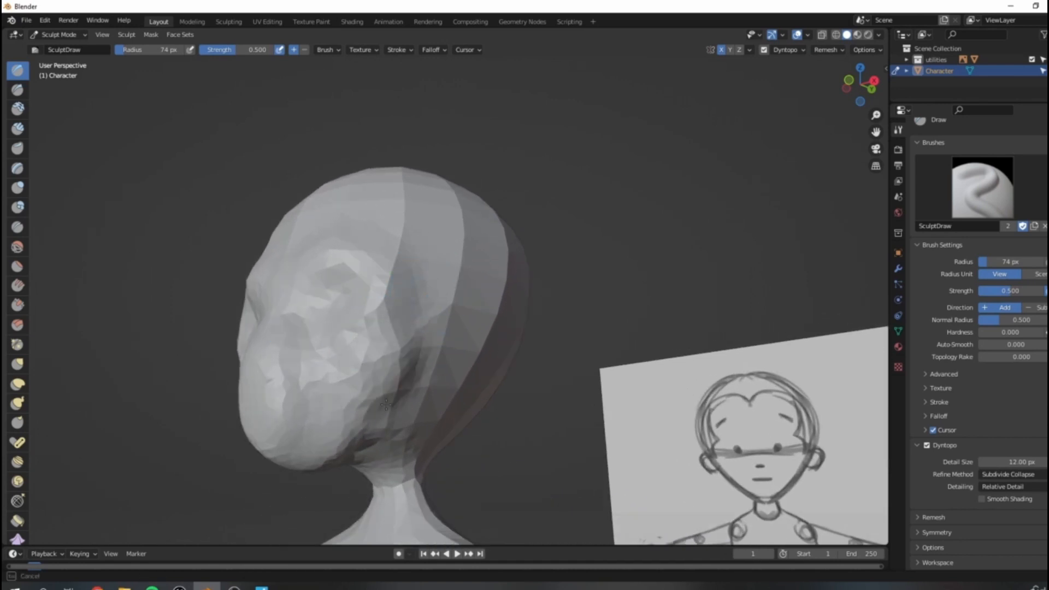
pyautogui.moveTo(386, 405); pyautogui.dragTo(402, 359)
pyautogui.moveTo(329, 403); pyautogui.dragTo(385, 328)
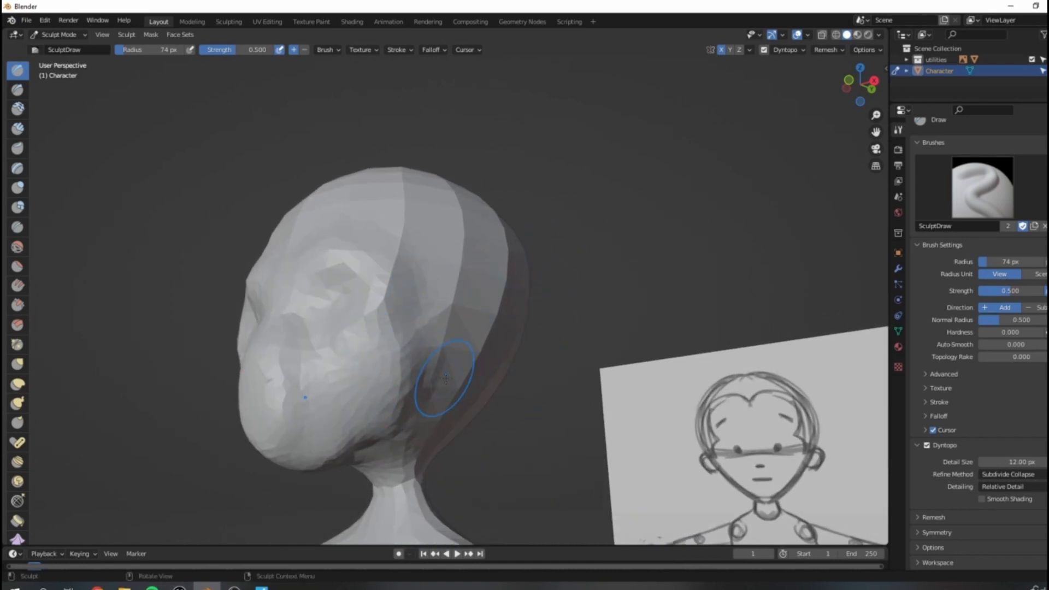
# Raise the base of the ear on the side of the head and sculpt the skull surface above and behind it.
pyautogui.moveTo(443, 349); pyautogui.dragTo(359, 335, button='middle')
pyautogui.moveTo(450, 322)
pyautogui.mouseDown()
pyautogui.moveTo(447, 330)
pyautogui.moveTo(454, 310)
pyautogui.moveTo(459, 337)
pyautogui.mouseUp()
pyautogui.moveTo(459, 337); pyautogui.dragTo(489, 348, button='middle')
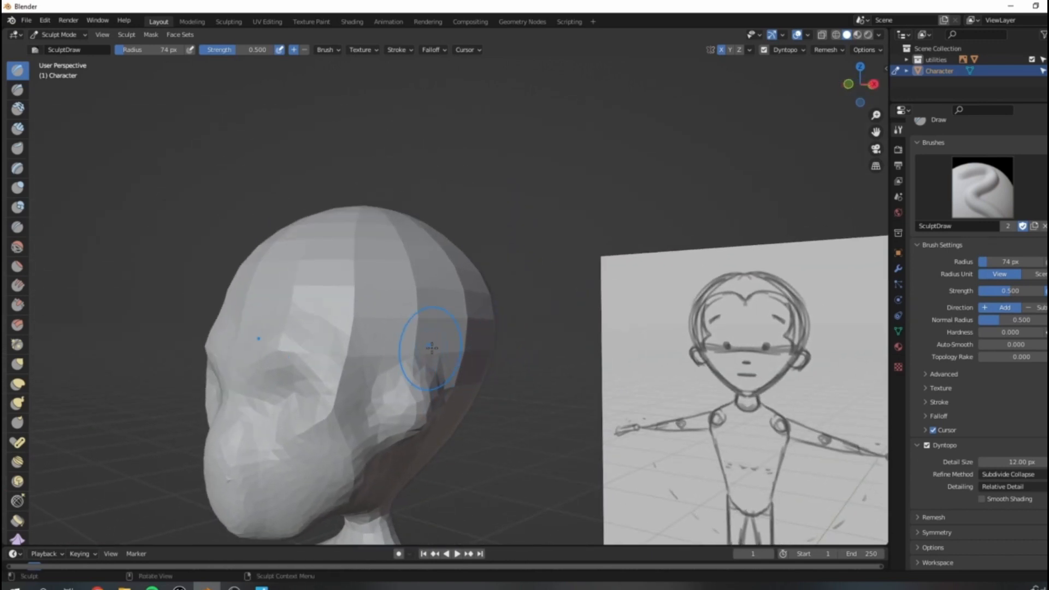
pyautogui.moveTo(423, 348)
pyautogui.mouseDown()
pyautogui.moveTo(454, 361)
pyautogui.moveTo(453, 371)
pyautogui.moveTo(422, 442)
pyautogui.moveTo(443, 322)
pyautogui.mouseUp()
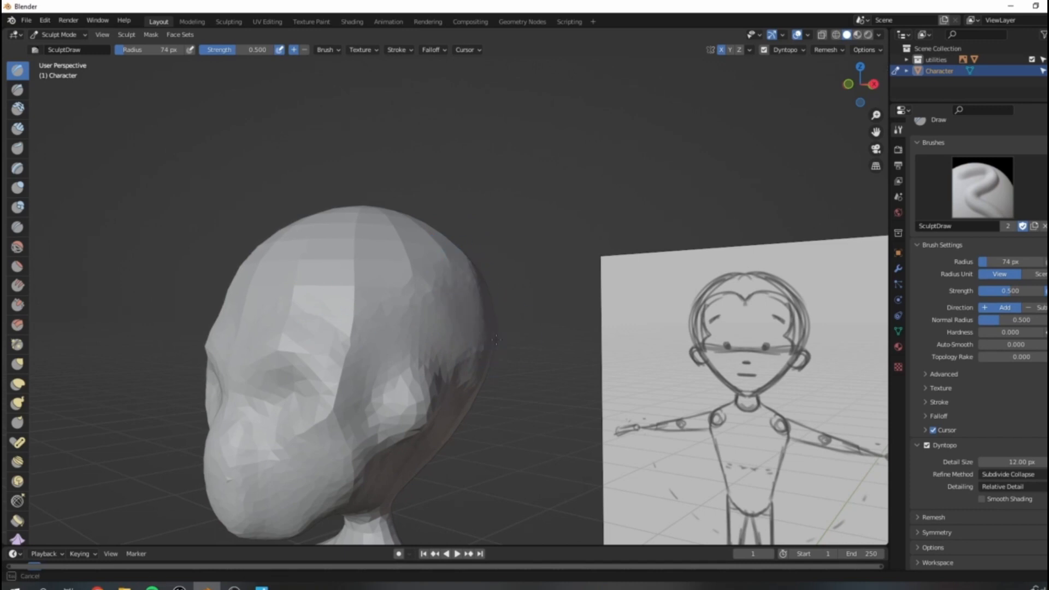
# Check the head from several angles and sculpt the nose bridge down to the muzzle from the front.
pyautogui.scroll(-4, 437, 266)
pyautogui.moveTo(429, 264); pyautogui.dragTo(484, 311, button='middle')
pyautogui.scroll(4, 475, 291)
pyautogui.scroll(-3, 463, 319)
pyautogui.moveTo(410, 311); pyautogui.dragTo(483, 277, button='middle')
pyautogui.scroll(3, 372, 328)
pyautogui.scroll(-2, 483, 277)
pyautogui.keyDown('shift'); pyautogui.moveTo(499, 335); pyautogui.dragTo(497, 278, button='middle'); pyautogui.keyUp('shift')
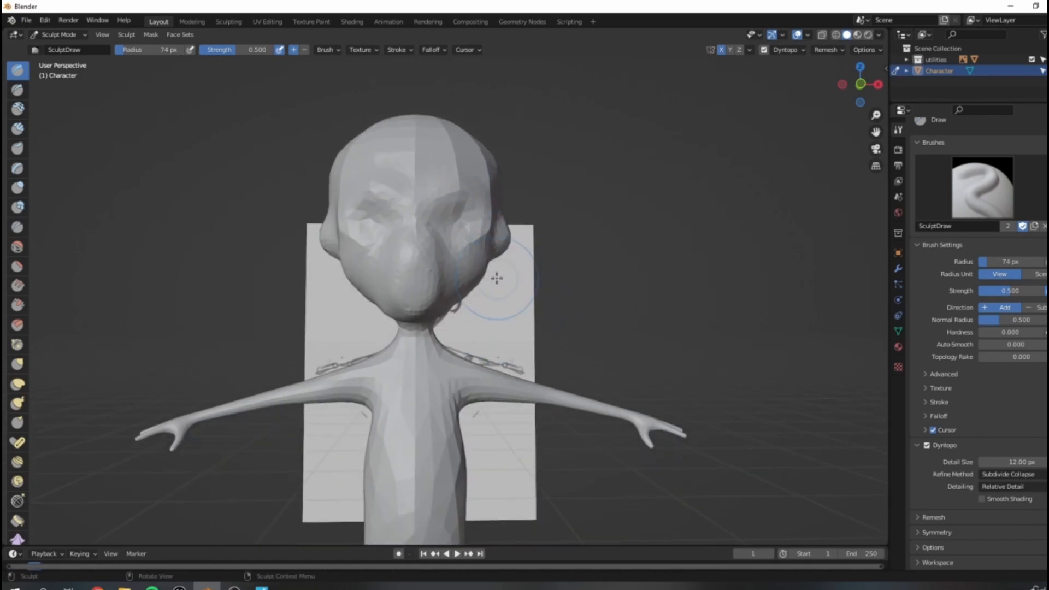
pyautogui.moveTo(412, 243); pyautogui.dragTo(421, 300)
# Refine the eye sockets under the brow ridge and their outer edges with Draw brush strokes.
pyautogui.scroll(-4, 496, 216)
pyautogui.moveTo(496, 216); pyautogui.dragTo(480, 258, button='middle')
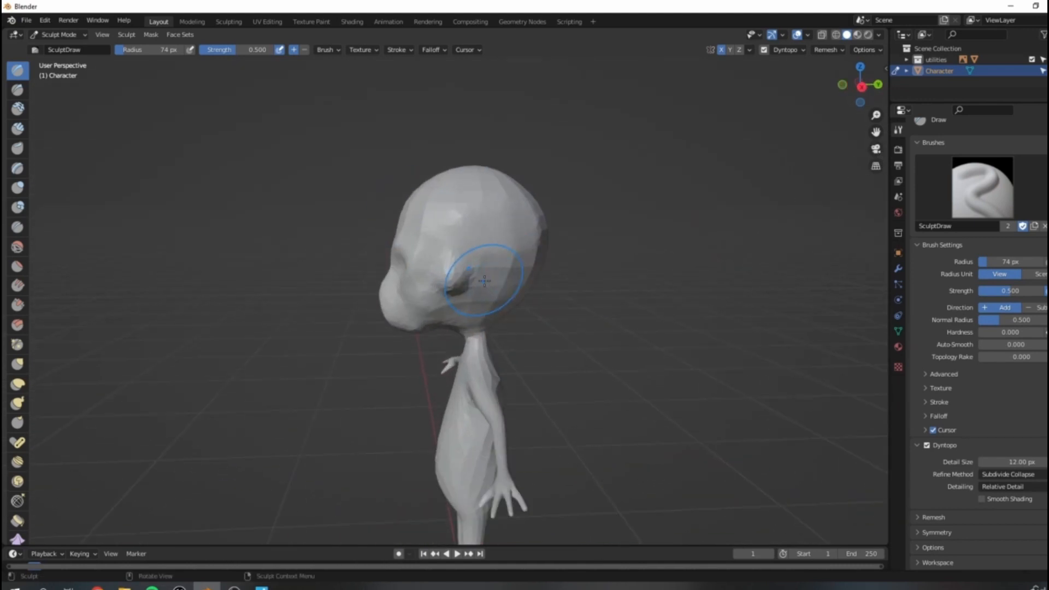
pyautogui.scroll(5, 445, 276)
pyautogui.moveTo(362, 274)
pyautogui.mouseDown(button='middle')
pyautogui.moveTo(464, 298)
pyautogui.moveTo(408, 283)
pyautogui.mouseUp(button='middle')
pyautogui.scroll(3, 408, 284)
pyautogui.moveTo(459, 252); pyautogui.dragTo(506, 251, button='middle')
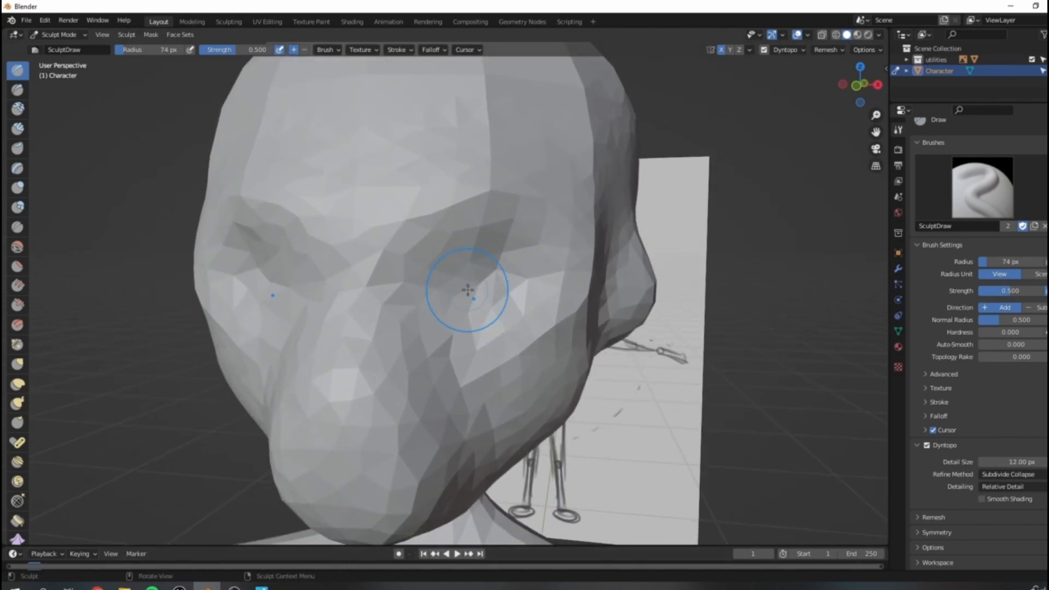
pyautogui.moveTo(373, 294)
pyautogui.mouseDown()
pyautogui.moveTo(487, 220)
pyautogui.moveTo(534, 253)
pyautogui.mouseUp()
pyautogui.moveTo(465, 226)
pyautogui.mouseDown()
pyautogui.moveTo(546, 300)
pyautogui.moveTo(516, 352)
pyautogui.mouseUp()
pyautogui.moveTo(540, 238)
pyautogui.mouseDown()
pyautogui.moveTo(541, 314)
pyautogui.moveTo(534, 284)
pyautogui.moveTo(486, 254)
pyautogui.mouseUp()
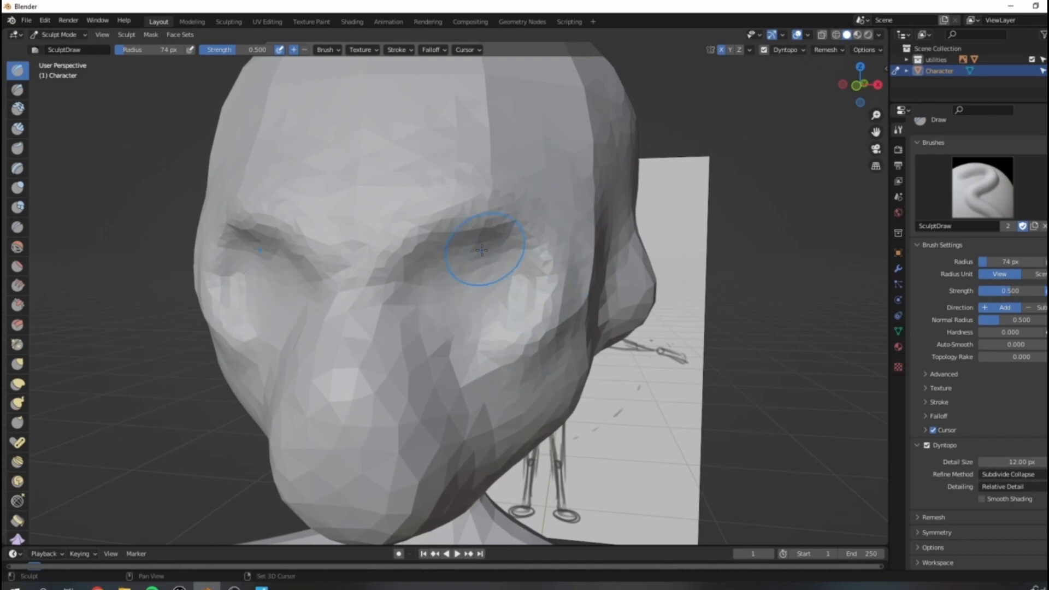
# Build up the top, front and sides of the muzzle with overlapping Draw brush strokes to round it out.
pyautogui.moveTo(343, 328); pyautogui.dragTo(349, 415)
pyautogui.moveTo(358, 341)
pyautogui.mouseDown()
pyautogui.moveTo(410, 387)
pyautogui.moveTo(423, 432)
pyautogui.mouseUp()
pyautogui.moveTo(379, 344)
pyautogui.mouseDown()
pyautogui.moveTo(418, 426)
pyautogui.moveTo(381, 458)
pyautogui.mouseUp()
pyautogui.moveTo(339, 341); pyautogui.dragTo(381, 451)
pyautogui.moveTo(327, 347)
pyautogui.mouseDown()
pyautogui.moveTo(305, 406)
pyautogui.moveTo(313, 437)
pyautogui.mouseUp()
pyautogui.moveTo(392, 471)
pyautogui.mouseDown()
pyautogui.moveTo(395, 360)
pyautogui.moveTo(426, 418)
pyautogui.mouseUp()
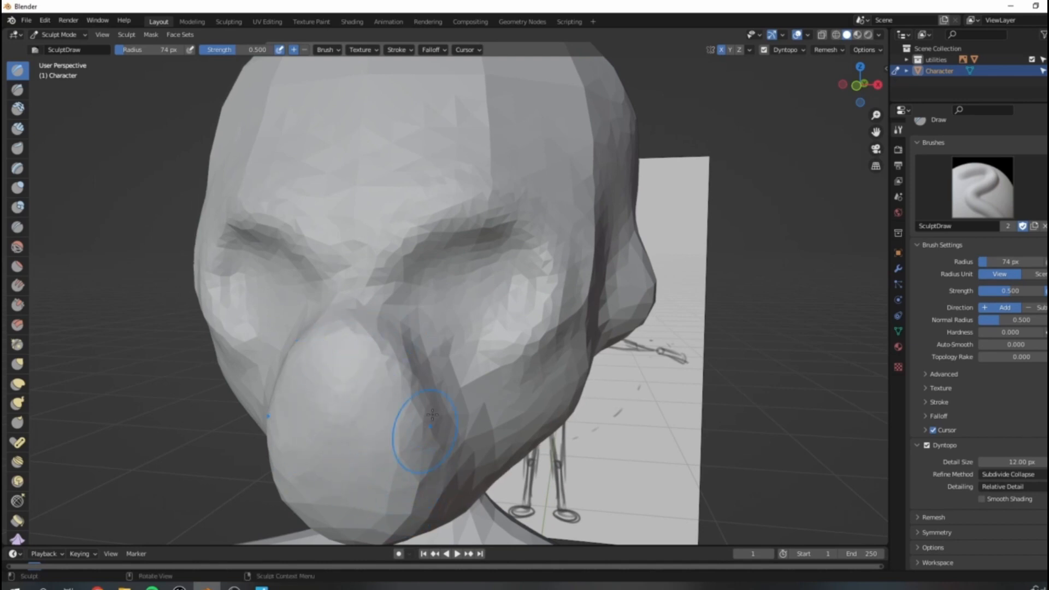
# Sharpen the groove behind the muzzle and define the jaw underside and side of the head with the Crease brush.
pyautogui.moveTo(433, 416); pyautogui.dragTo(450, 309, button='middle')
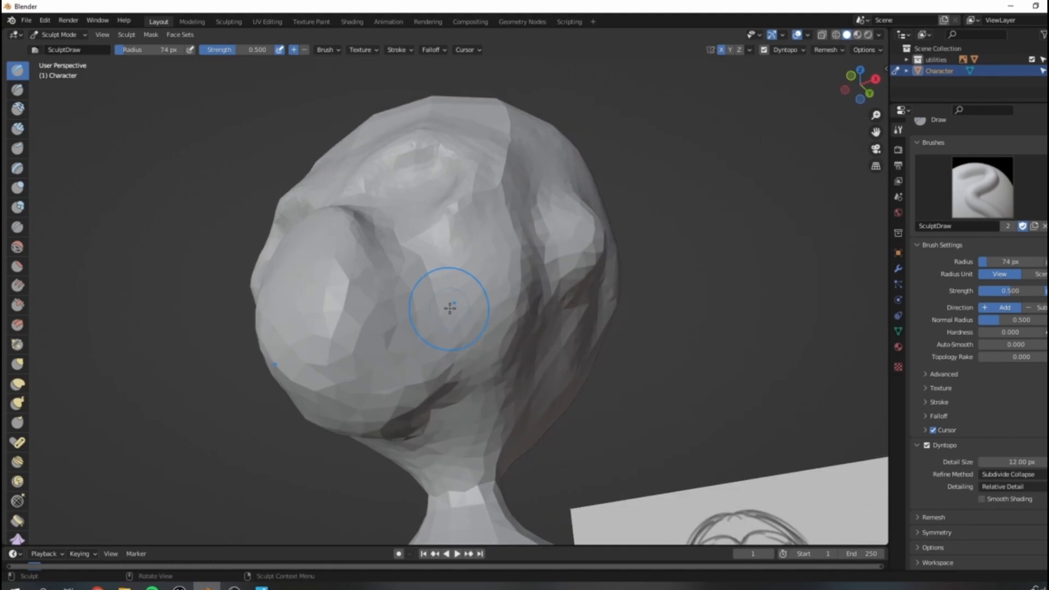
pyautogui.hotkey('shift', 'c')
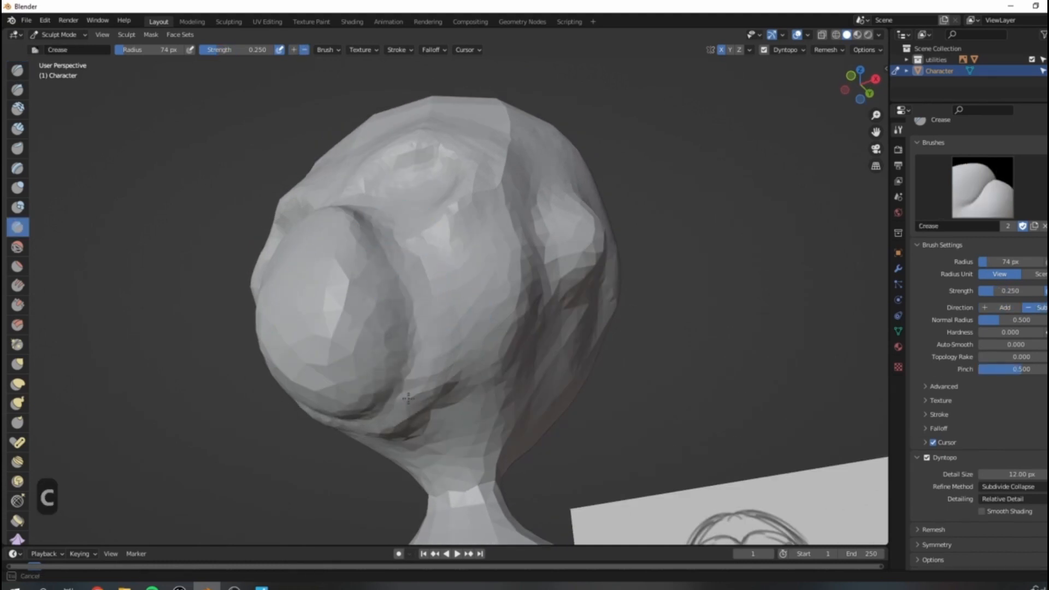
pyautogui.moveTo(389, 434)
pyautogui.mouseDown()
pyautogui.moveTo(350, 412)
pyautogui.moveTo(391, 417)
pyautogui.mouseUp()
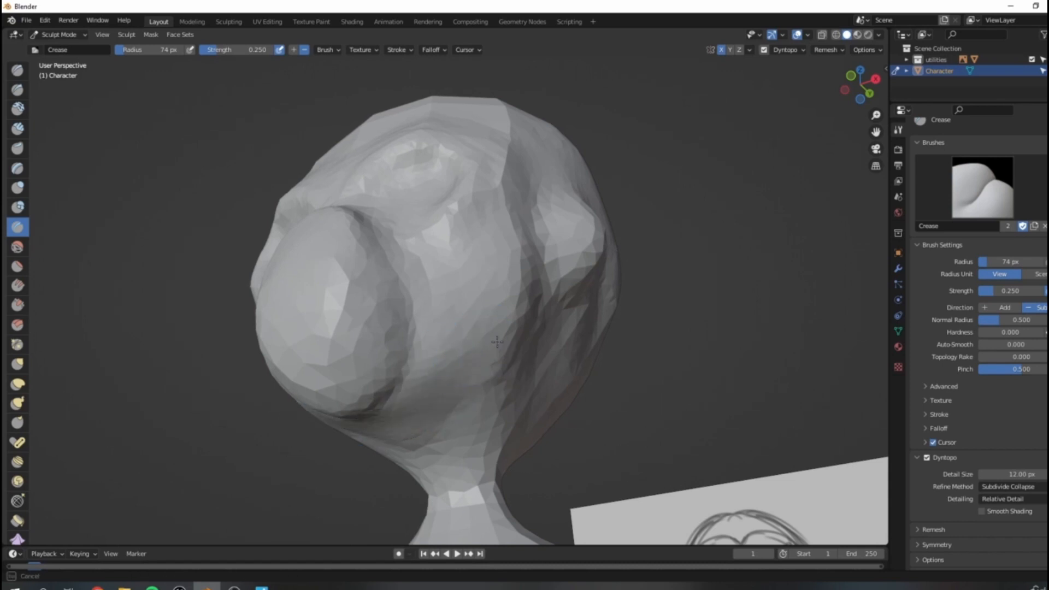
pyautogui.moveTo(505, 328); pyautogui.dragTo(548, 351)
pyautogui.moveTo(521, 376)
pyautogui.mouseDown(button='middle')
pyautogui.moveTo(459, 257)
pyautogui.moveTo(547, 332)
pyautogui.moveTo(500, 340)
pyautogui.mouseUp(button='middle')
pyautogui.moveTo(485, 298)
pyautogui.mouseDown()
pyautogui.moveTo(462, 307)
pyautogui.moveTo(505, 292)
pyautogui.mouseUp()
# Carve around the base of the ear on the side of the head with Crease brush strokes.
pyautogui.moveTo(505, 293); pyautogui.dragTo(469, 246, button='middle')
pyautogui.moveTo(457, 246); pyautogui.dragTo(441, 293)
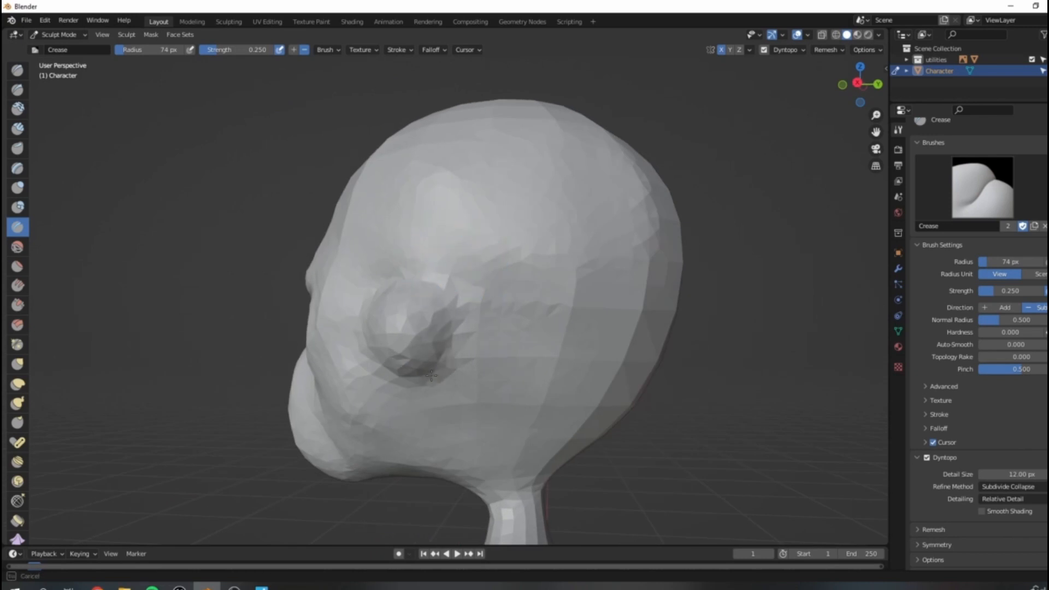
pyautogui.moveTo(375, 300); pyautogui.dragTo(462, 293)
pyautogui.moveTo(463, 293)
pyautogui.mouseDown(button='middle')
pyautogui.moveTo(433, 286)
pyautogui.moveTo(534, 258)
pyautogui.moveTo(510, 306)
pyautogui.moveTo(462, 276)
pyautogui.mouseUp(button='middle')
# Pull the ears into shape with the Grab brush, working from the front, side and above.
pyautogui.press('g')
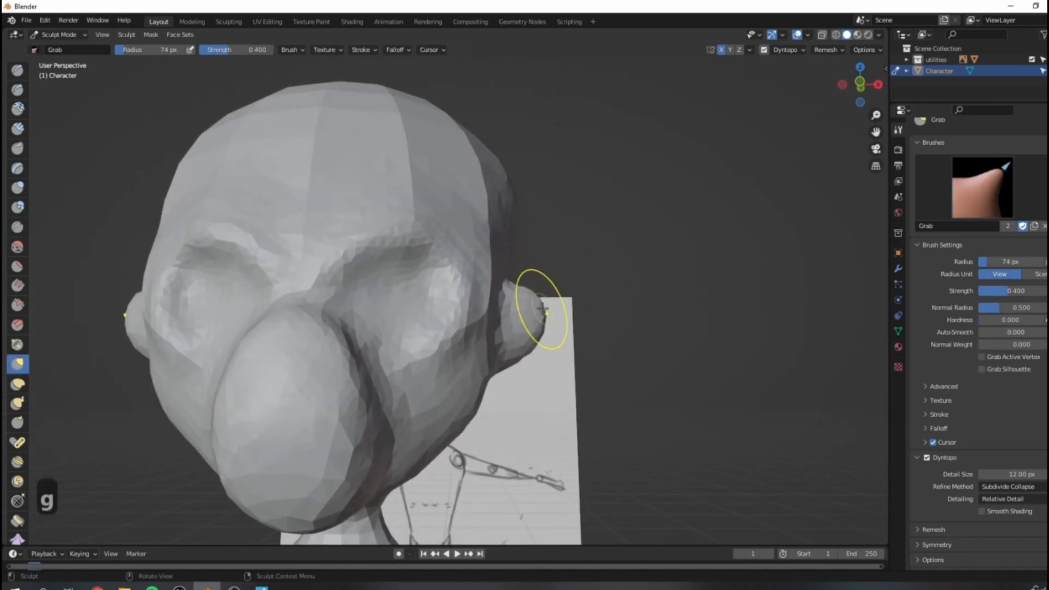
pyautogui.moveTo(680, 307); pyautogui.dragTo(449, 362, button='middle')
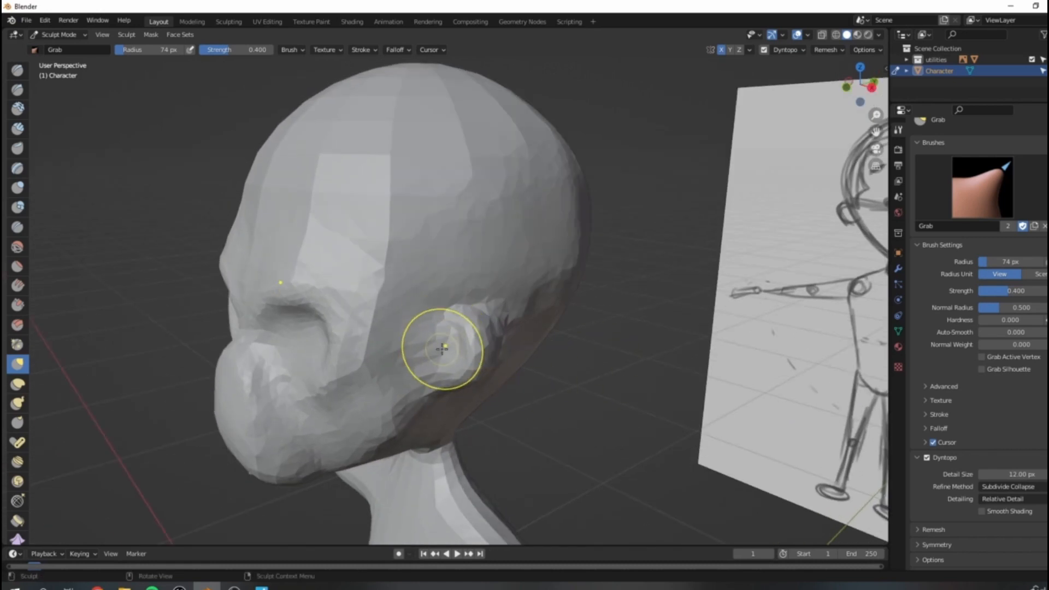
pyautogui.moveTo(549, 331); pyautogui.dragTo(399, 362, button='middle')
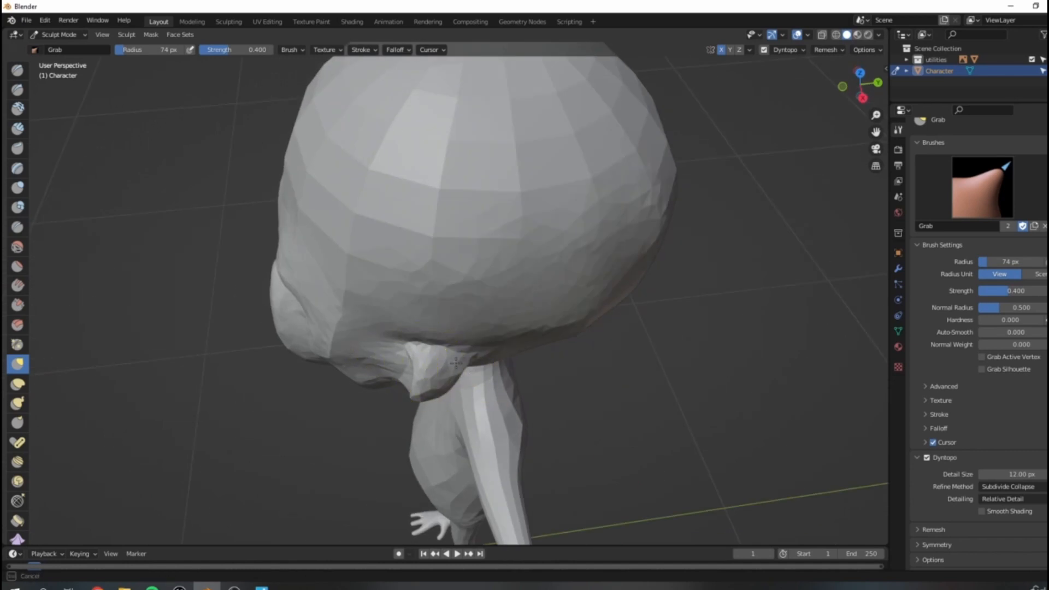
pyautogui.moveTo(461, 356)
pyautogui.mouseDown(button='middle')
pyautogui.moveTo(434, 215)
pyautogui.moveTo(485, 269)
pyautogui.moveTo(636, 270)
pyautogui.moveTo(605, 276)
pyautogui.moveTo(604, 317)
pyautogui.mouseUp(button='middle')
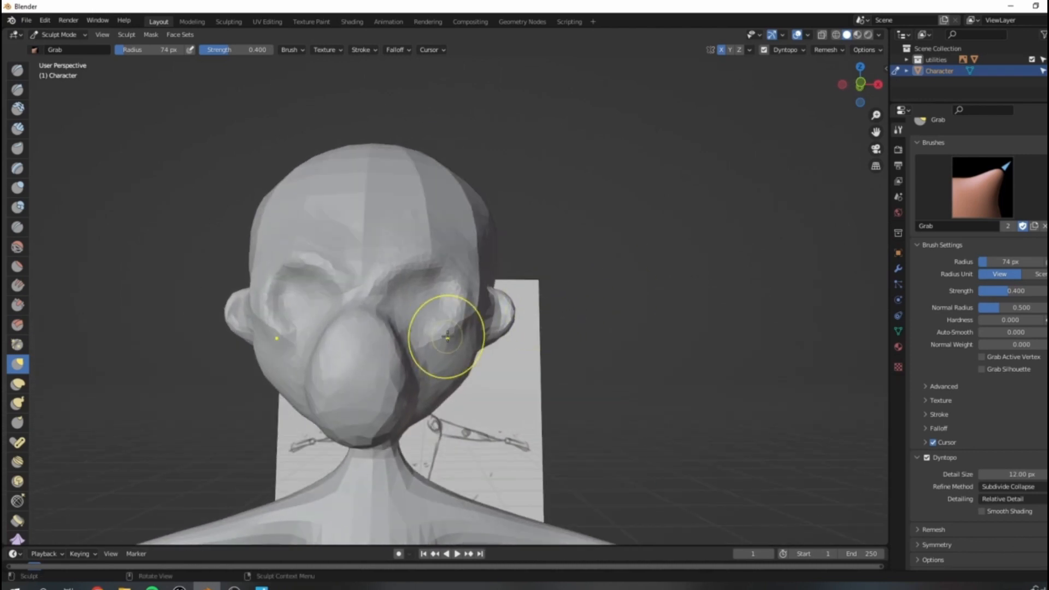
# Sculpt two nostril hollows near the top of the muzzle with the Draw brush at a 42 px radius.
pyautogui.scroll(-3, 452, 391)
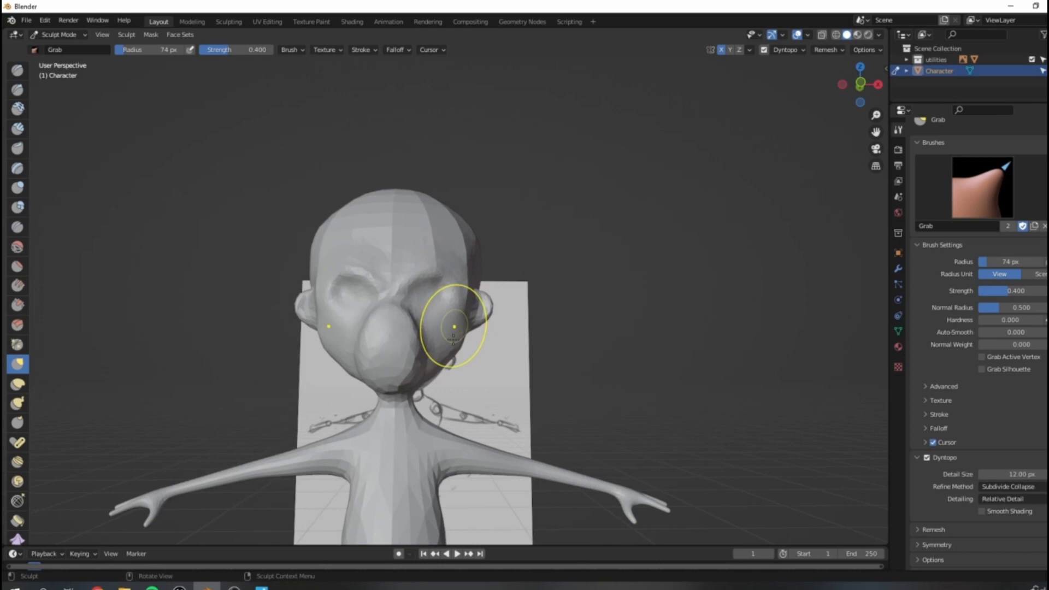
pyautogui.scroll(4, 457, 328)
pyautogui.keyDown('shift'); pyautogui.moveTo(414, 355); pyautogui.dragTo(450, 315, button='middle'); pyautogui.keyUp('shift')
pyautogui.scroll(3, 448, 317)
pyautogui.moveTo(418, 407)
pyautogui.mouseDown(button='middle')
pyautogui.moveTo(383, 372)
pyautogui.moveTo(410, 420)
pyautogui.mouseUp(button='middle')
pyautogui.scroll(1, 358, 307)
pyautogui.keyDown('shift'); pyautogui.moveTo(372, 370); pyautogui.dragTo(357, 333, button='middle'); pyautogui.keyUp('shift')
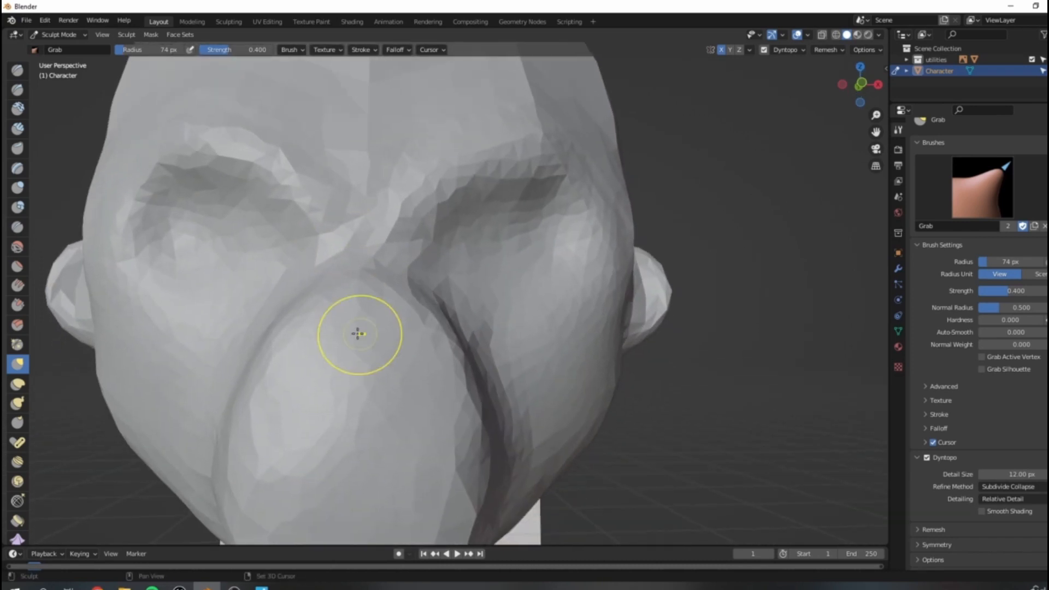
pyautogui.press('x')
pyautogui.press('[')
pyautogui.press('[')
pyautogui.press('[')
pyautogui.press('[')
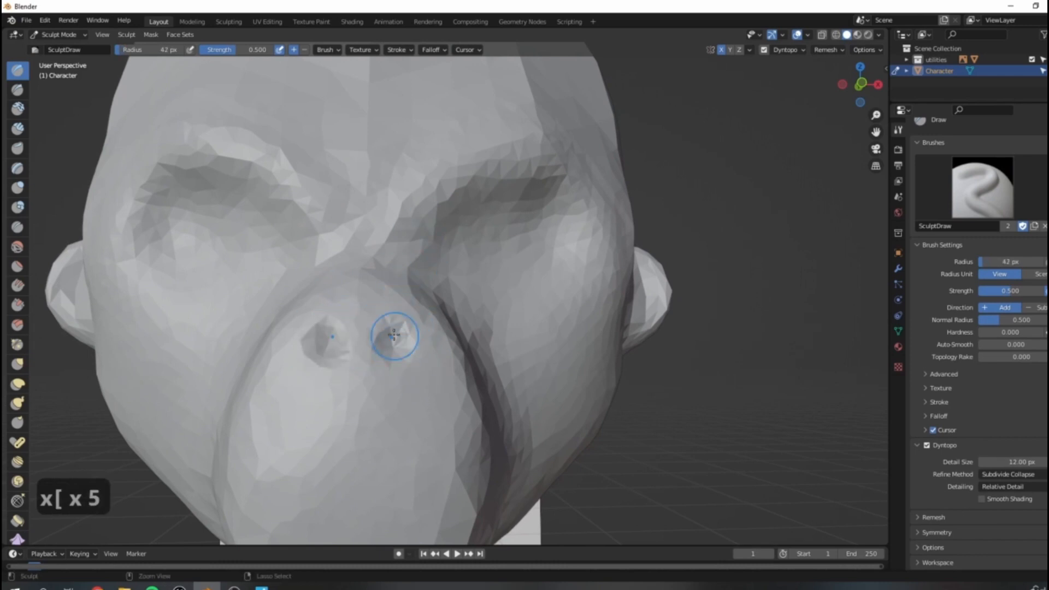
# Rework the nose around the nostrils with the Draw brush and undo the last stroke.
pyautogui.scroll(-6, 377, 389)
pyautogui.keyDown('shift'); pyautogui.moveTo(406, 338); pyautogui.dragTo(398, 311, button='middle'); pyautogui.keyUp('shift')
pyautogui.moveTo(447, 354); pyautogui.dragTo(427, 338, button='middle')
pyautogui.scroll(2, 428, 338)
pyautogui.scroll(3, 428, 337)
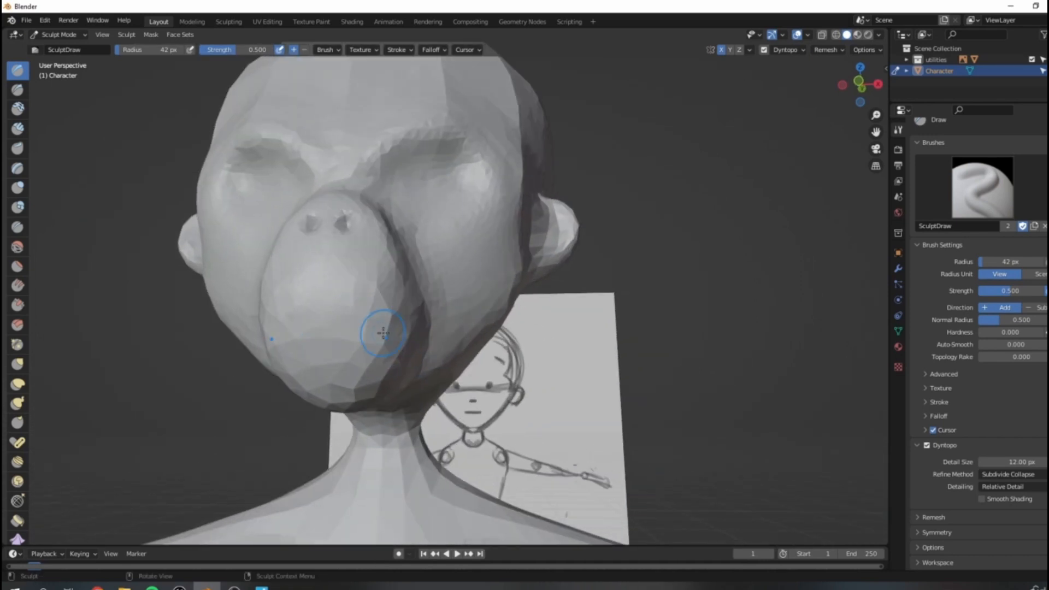
pyautogui.moveTo(340, 176)
pyautogui.mouseDown()
pyautogui.moveTo(326, 255)
pyautogui.moveTo(357, 281)
pyautogui.mouseUp()
pyautogui.hotkey('ctrl', 'z')
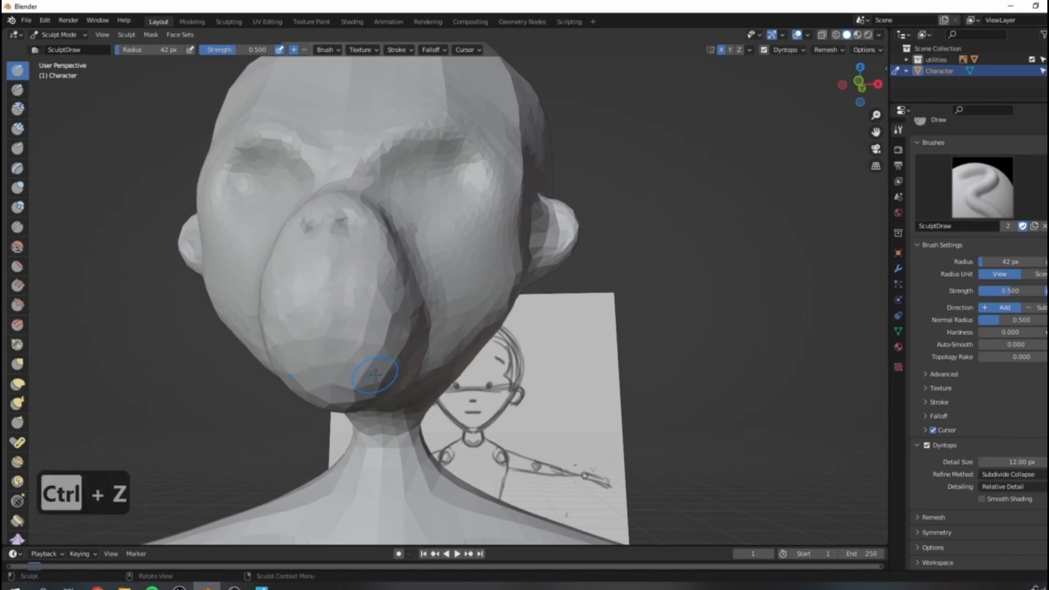
pyautogui.moveTo(375, 374)
pyautogui.mouseDown(button='middle')
pyautogui.moveTo(339, 352)
pyautogui.moveTo(347, 480)
pyautogui.moveTo(414, 300)
pyautogui.moveTo(471, 256)
pyautogui.moveTo(383, 282)
pyautogui.mouseUp(button='middle')
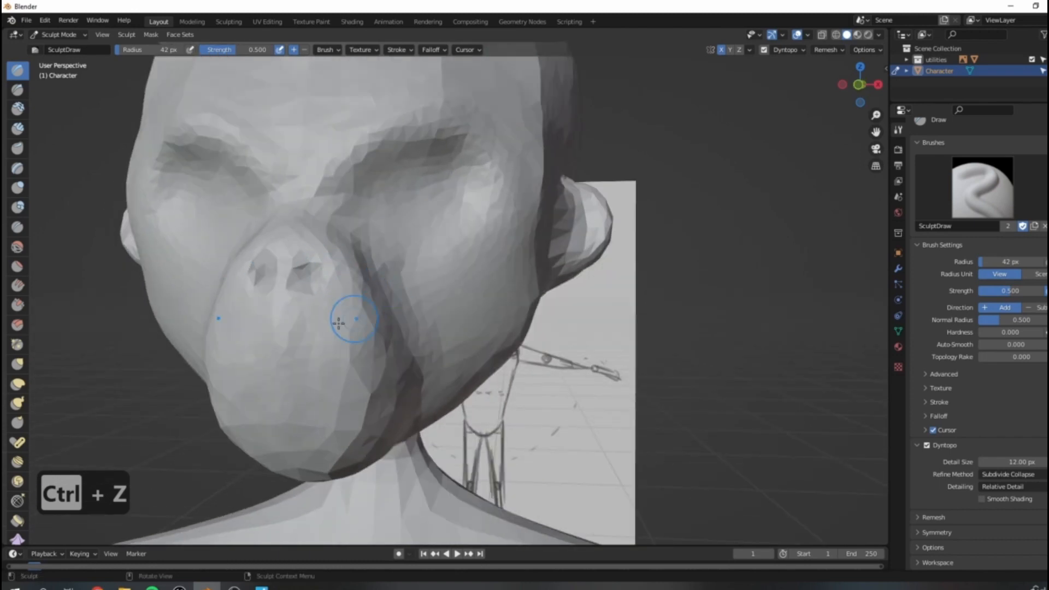
# Push the outer brow and cheek contour inward with the Grab brush at a 92 px radius.
pyautogui.press(']')
pyautogui.press(']')
pyautogui.press('g')
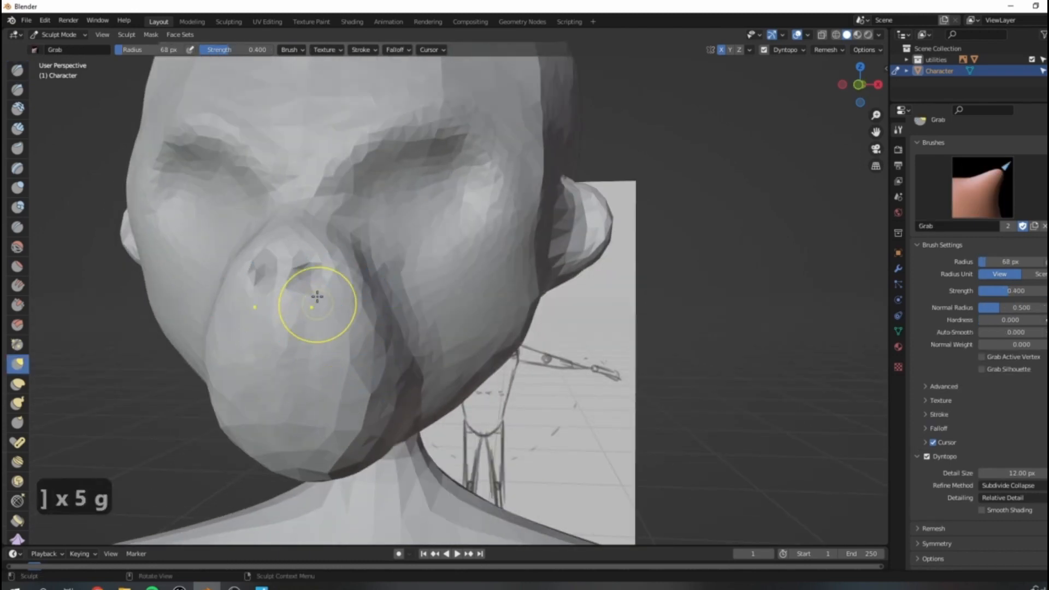
pyautogui.scroll(-3, 348, 303)
pyautogui.moveTo(413, 333); pyautogui.dragTo(432, 347, button='middle')
pyautogui.scroll(-2, 493, 305)
pyautogui.moveTo(493, 305); pyautogui.dragTo(340, 302, button='middle')
pyautogui.scroll(3, 317, 277)
pyautogui.scroll(-1, 296, 289)
pyautogui.press(']')
pyautogui.press(']')
pyautogui.press(']')
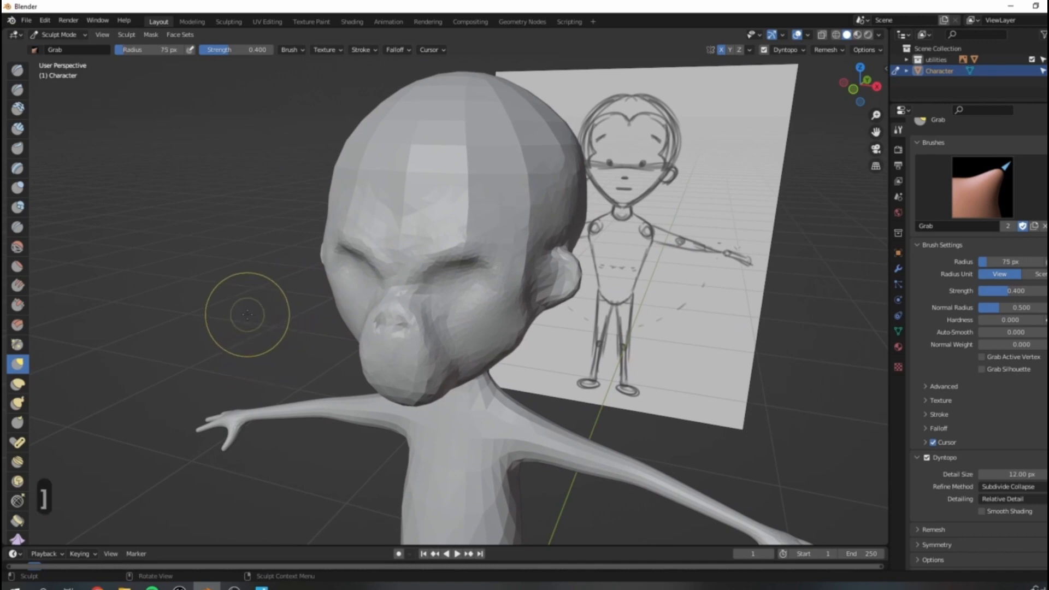
pyautogui.moveTo(327, 256)
pyautogui.mouseDown()
pyautogui.moveTo(341, 260)
pyautogui.moveTo(350, 313)
pyautogui.mouseUp()
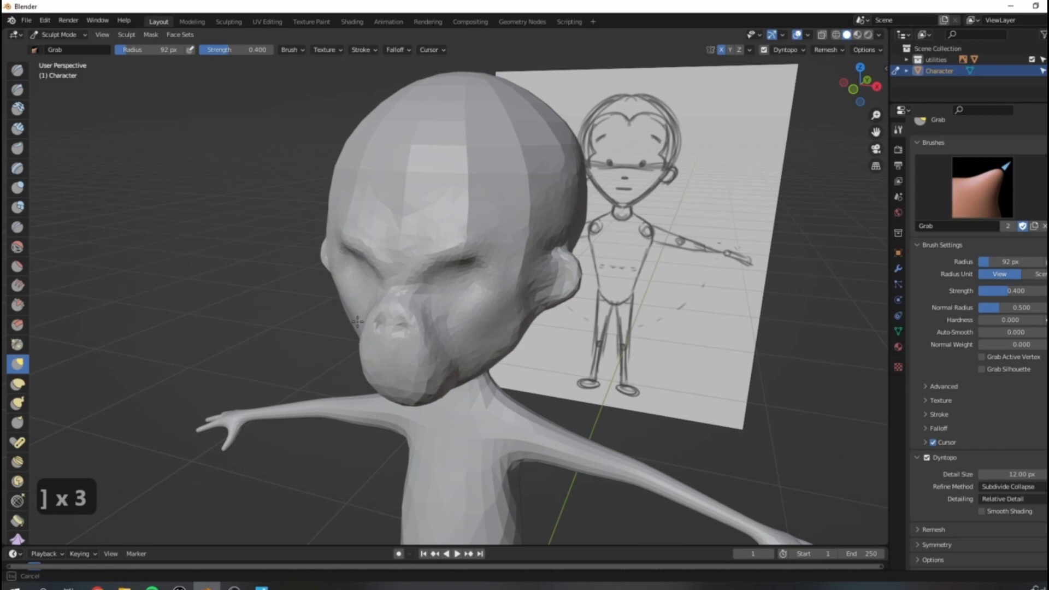
# Adjust the eye area and cheek profile with small Grab moves from the side and underneath.
pyautogui.moveTo(340, 253); pyautogui.dragTo(413, 240, button='middle')
pyautogui.moveTo(384, 274); pyautogui.dragTo(394, 270)
pyautogui.moveTo(413, 296)
pyautogui.mouseDown(button='middle')
pyautogui.moveTo(284, 333)
pyautogui.moveTo(362, 212)
pyautogui.mouseUp(button='middle')
pyautogui.moveTo(475, 309)
pyautogui.mouseDown()
pyautogui.moveTo(486, 294)
pyautogui.moveTo(495, 306)
pyautogui.mouseUp()
pyautogui.moveTo(516, 316); pyautogui.dragTo(436, 319, button='middle')
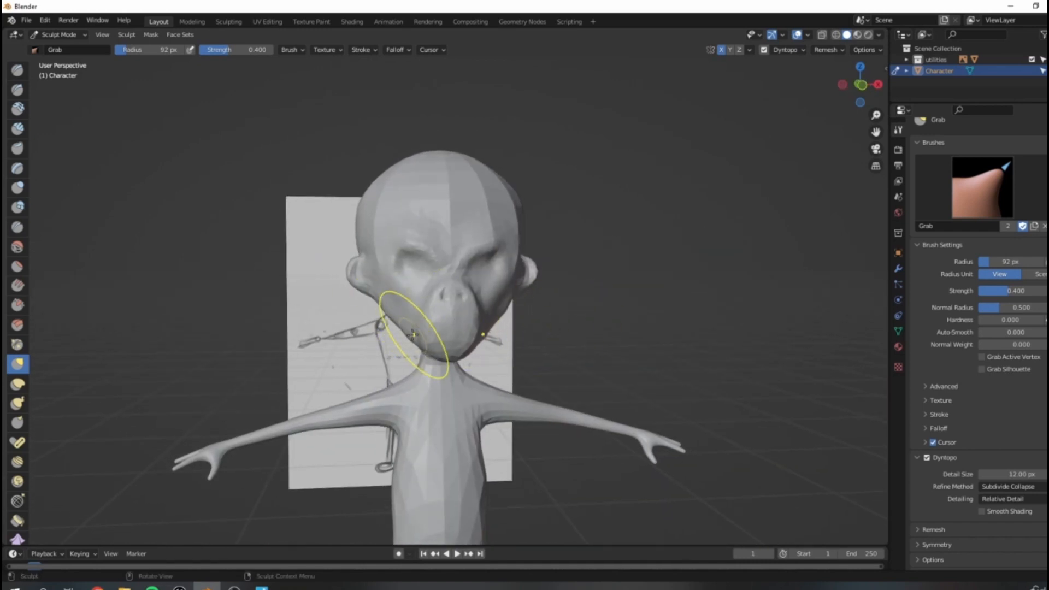
# Narrow the lower cheeks toward the muzzle and shift the outer eye sockets slightly with the Grab brush.
pyautogui.moveTo(397, 320)
pyautogui.mouseDown()
pyautogui.moveTo(417, 326)
pyautogui.moveTo(431, 316)
pyautogui.mouseUp()
pyautogui.moveTo(461, 252); pyautogui.dragTo(445, 259, button='middle')
pyautogui.moveTo(396, 268)
pyautogui.mouseDown()
pyautogui.moveTo(410, 292)
pyautogui.moveTo(401, 280)
pyautogui.mouseUp()
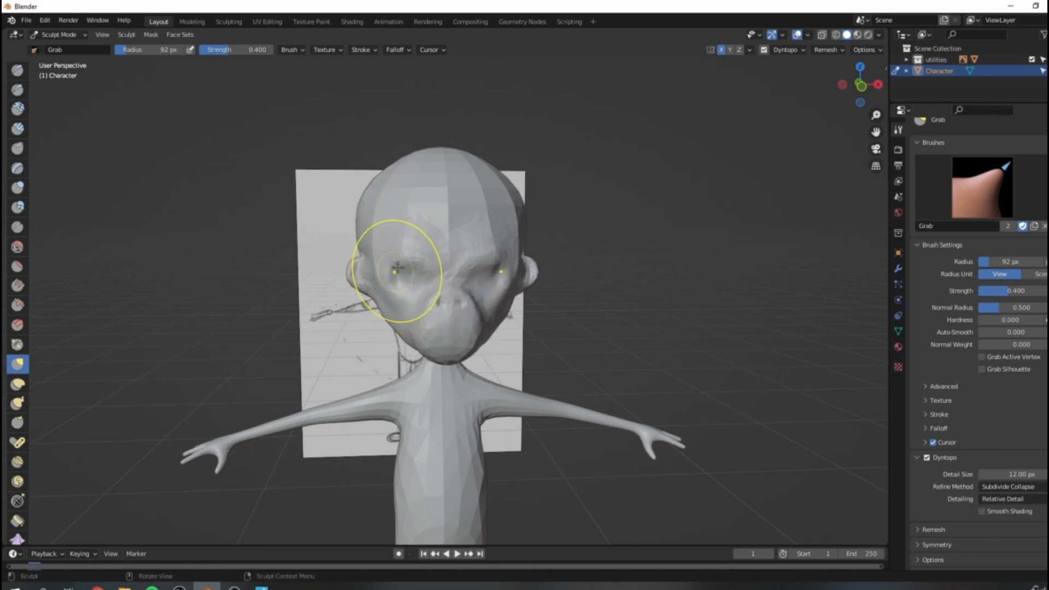
pyautogui.moveTo(392, 270); pyautogui.dragTo(395, 268)
pyautogui.moveTo(451, 267)
pyautogui.mouseDown(button='middle')
pyautogui.moveTo(444, 247)
pyautogui.moveTo(433, 272)
pyautogui.mouseUp(button='middle')
# Build up the outer eye socket, cheekbone and area under the eye with Draw strokes at a 92 px radius.
pyautogui.scroll(2, 448, 246)
pyautogui.scroll(1, 492, 246)
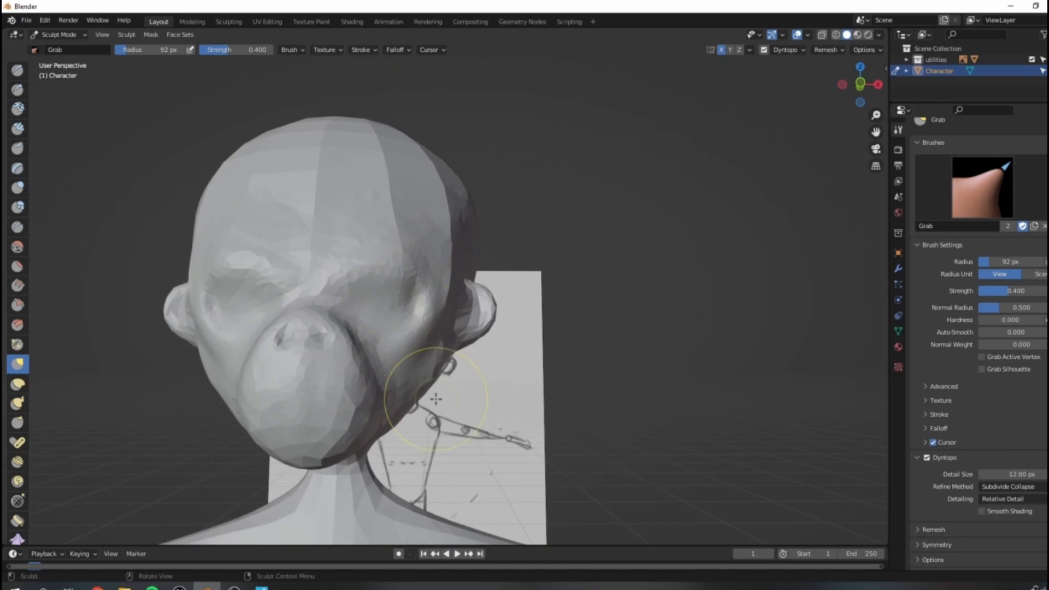
pyautogui.press('x')
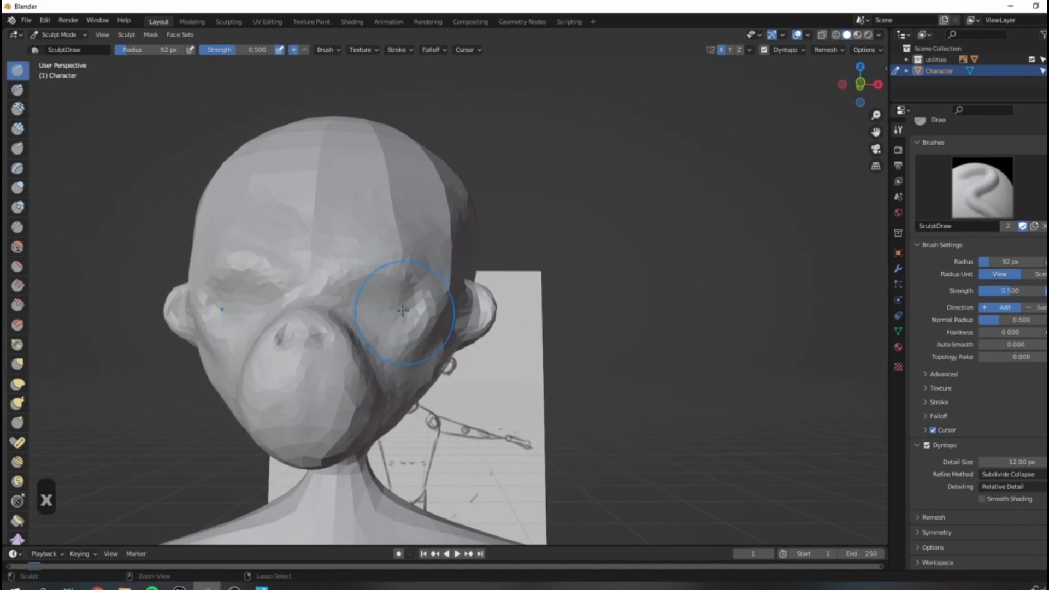
pyautogui.scroll(1, 409, 322)
pyautogui.moveTo(386, 305); pyautogui.dragTo(421, 344, button='middle')
pyautogui.scroll(2, 414, 342)
pyautogui.scroll(-3, 413, 341)
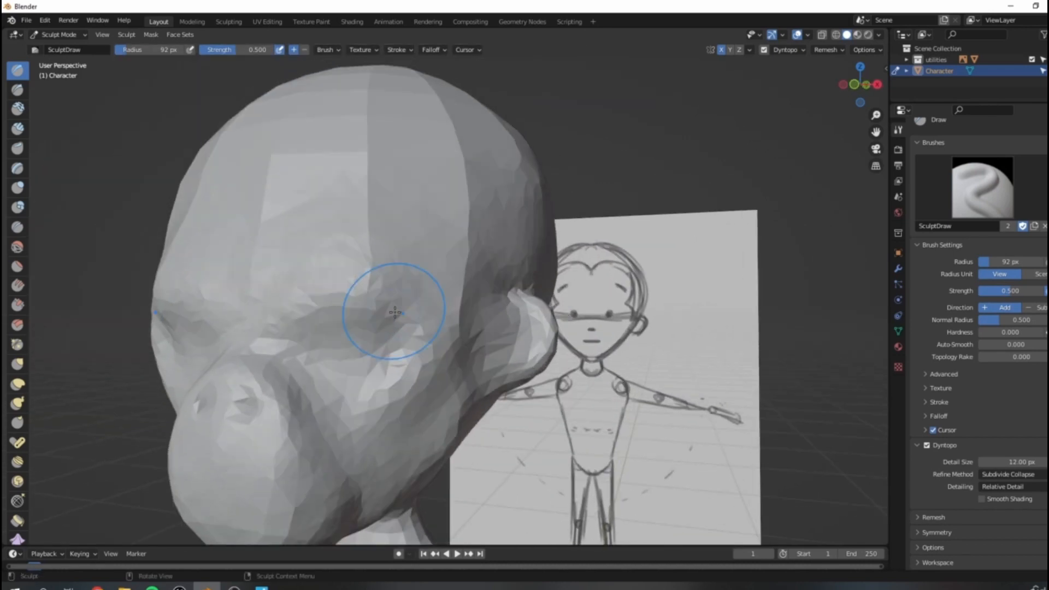
pyautogui.moveTo(415, 321)
pyautogui.mouseDown()
pyautogui.moveTo(425, 361)
pyautogui.moveTo(405, 389)
pyautogui.moveTo(432, 377)
pyautogui.mouseUp()
pyautogui.moveTo(409, 392); pyautogui.dragTo(386, 429)
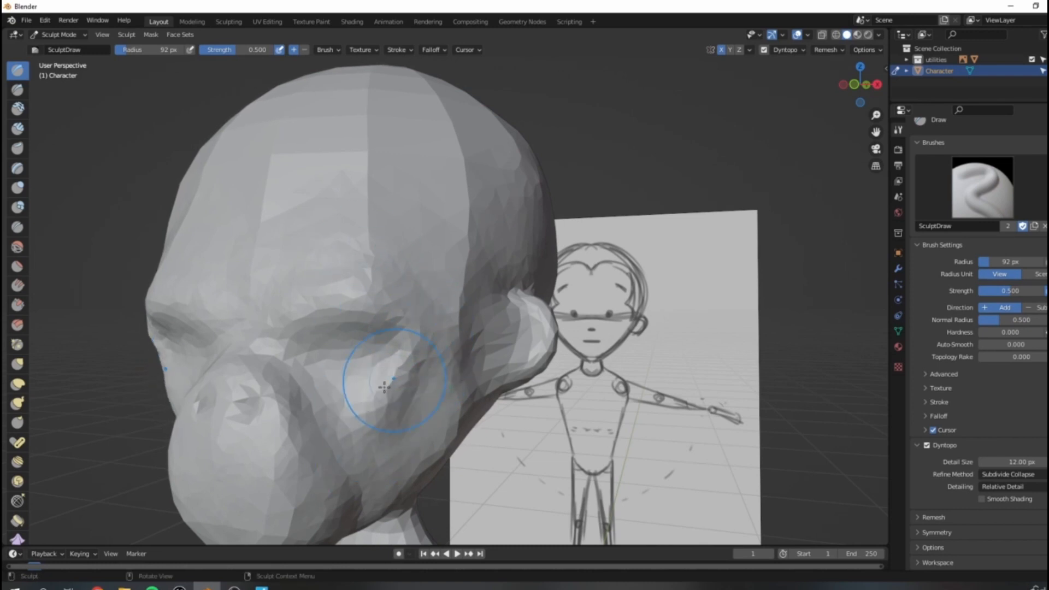
pyautogui.moveTo(354, 354); pyautogui.dragTo(343, 362)
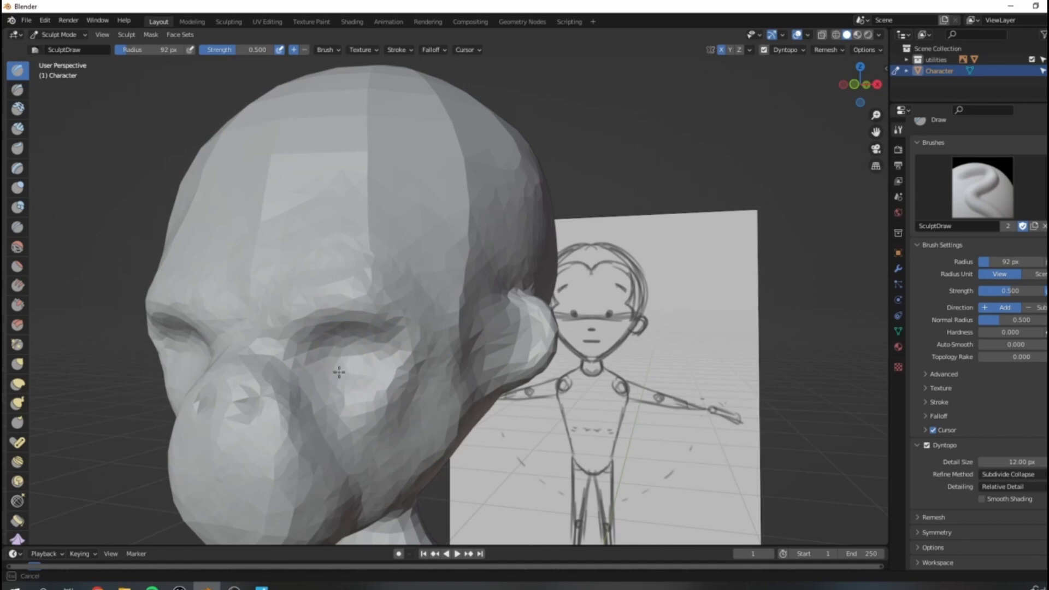
# Examine the head's proportions from the front and both three-quarter sides.
pyautogui.scroll(-2, 362, 401)
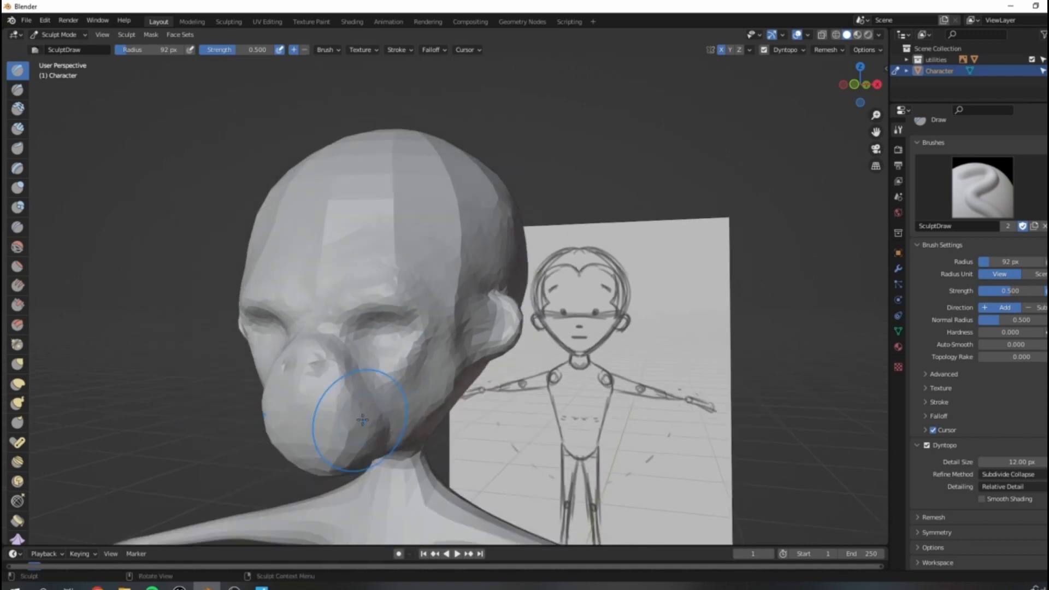
pyautogui.moveTo(361, 402); pyautogui.dragTo(417, 400, button='middle')
pyautogui.scroll(2, 417, 401)
pyautogui.scroll(-3, 426, 396)
pyautogui.moveTo(487, 383)
pyautogui.mouseDown(button='middle')
pyautogui.moveTo(435, 379)
pyautogui.moveTo(421, 397)
pyautogui.mouseUp(button='middle')
pyautogui.scroll(2, 434, 380)
pyautogui.scroll(-2, 436, 379)
pyautogui.scroll(2, 426, 386)
# Raise the brow ridge above the eye sockets and blend its outer edge down into the cheek.
pyautogui.keyDown('shift'); pyautogui.moveTo(401, 340); pyautogui.dragTo(388, 391, button='middle'); pyautogui.keyUp('shift')
pyautogui.moveTo(314, 355)
pyautogui.mouseDown(button='middle')
pyautogui.moveTo(344, 359)
pyautogui.moveTo(436, 303)
pyautogui.mouseUp(button='middle')
pyautogui.scroll(2, 335, 360)
pyautogui.moveTo(382, 328); pyautogui.dragTo(429, 343, button='middle')
pyautogui.scroll(1, 428, 343)
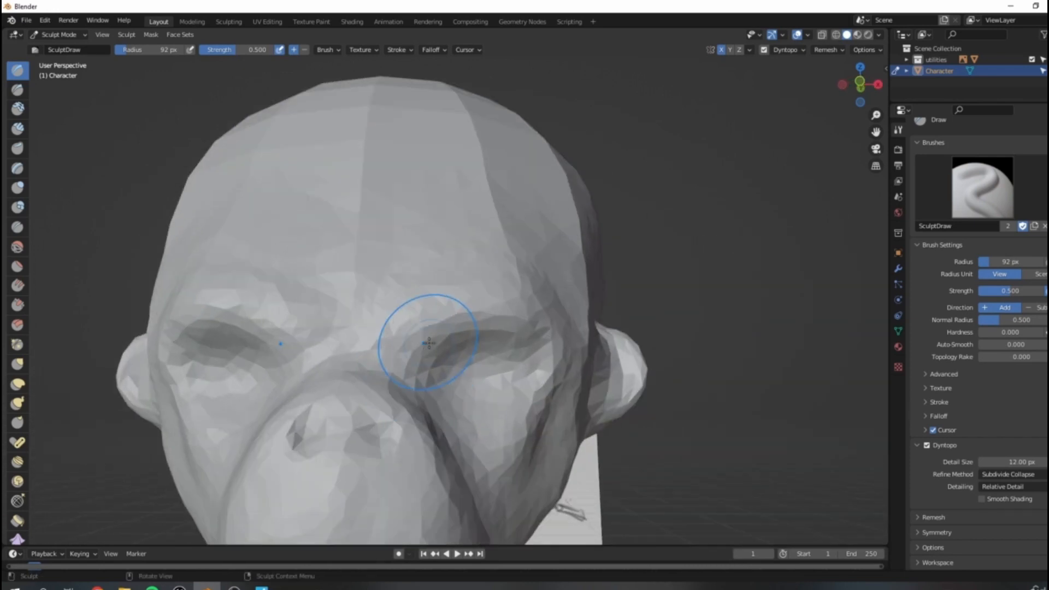
pyautogui.moveTo(437, 311)
pyautogui.mouseDown()
pyautogui.moveTo(514, 325)
pyautogui.moveTo(536, 398)
pyautogui.mouseUp()
pyautogui.moveTo(488, 294)
pyautogui.keyDown('shift'); pyautogui.mouseDown()
pyautogui.moveTo(540, 336)
pyautogui.moveTo(514, 447)
pyautogui.mouseUp(); pyautogui.keyUp('shift')
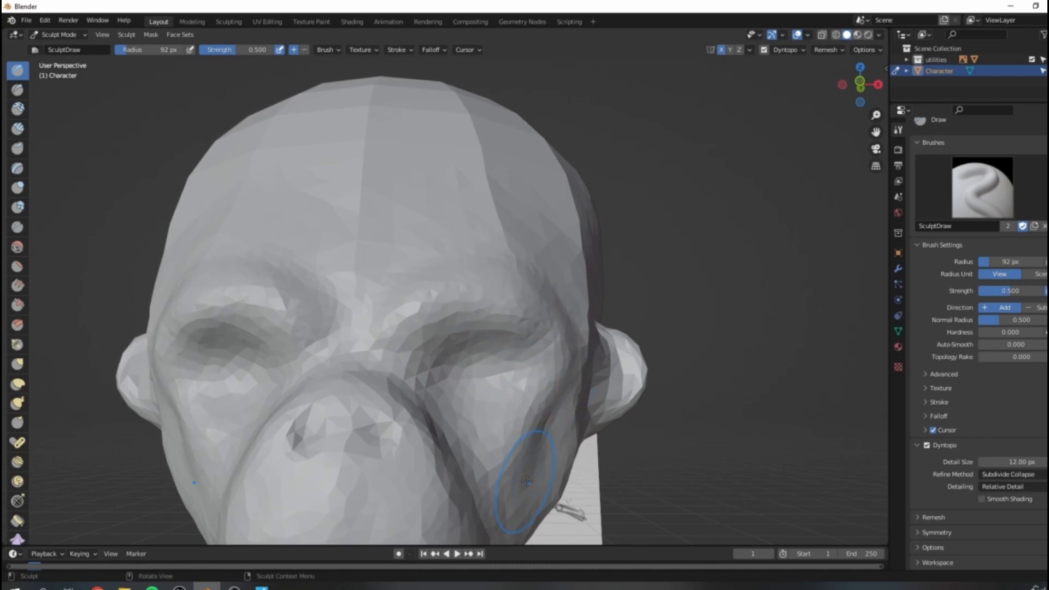
# Sculpt the cheek below the outer eye corner with a Draw stroke from a three-quarter view.
pyautogui.scroll(-3, 530, 468)
pyautogui.moveTo(563, 416); pyautogui.dragTo(514, 393, button='middle')
pyautogui.scroll(1, 514, 394)
pyautogui.moveTo(514, 393); pyautogui.dragTo(503, 430)
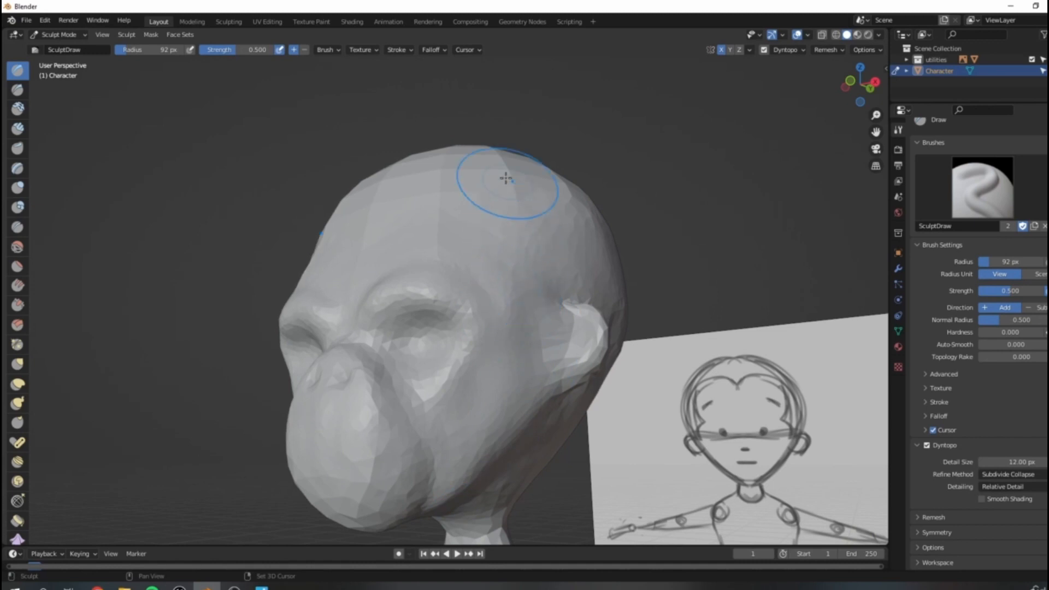
# Try a short Draw stroke near the inner eye and nose bridge, and undo it.
pyautogui.scroll(-3, 384, 189)
pyautogui.moveTo(386, 193)
pyautogui.mouseDown(button='middle')
pyautogui.moveTo(514, 264)
pyautogui.moveTo(483, 311)
pyautogui.moveTo(520, 254)
pyautogui.moveTo(578, 318)
pyautogui.moveTo(462, 297)
pyautogui.mouseUp(button='middle')
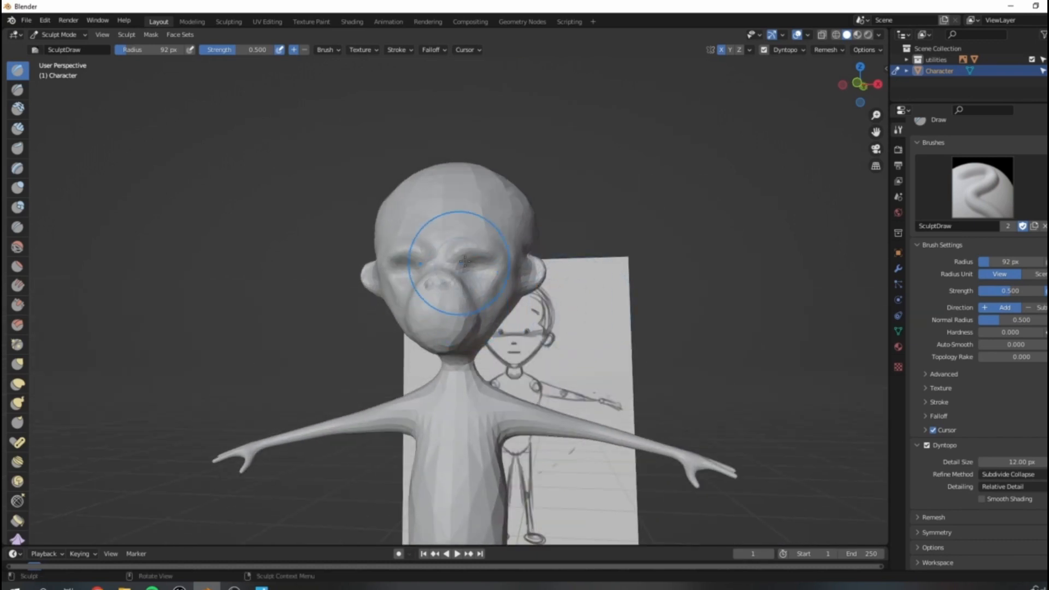
pyautogui.keyDown('shift'); pyautogui.moveTo(464, 261); pyautogui.dragTo(423, 303, button='middle'); pyautogui.keyUp('shift')
pyautogui.scroll(1, 423, 301)
pyautogui.moveTo(419, 297); pyautogui.dragTo(426, 294)
pyautogui.hotkey('ctrl', 'z')
# Thicken the brow ridge and build up the temple between the outer eye socket and the ear.
pyautogui.scroll(5, 422, 305)
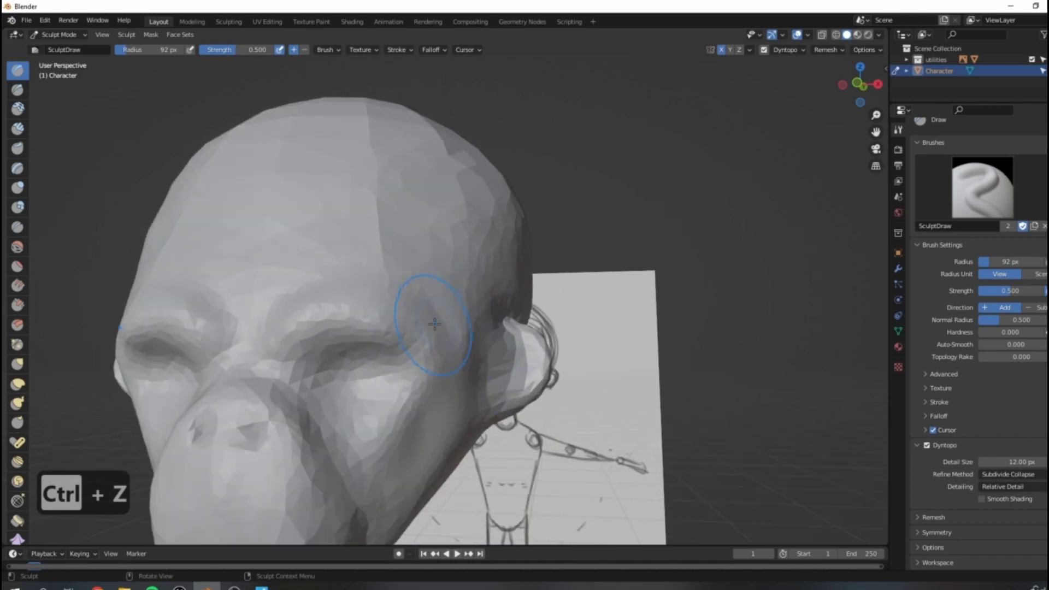
pyautogui.moveTo(358, 268)
pyautogui.mouseDown()
pyautogui.moveTo(437, 313)
pyautogui.moveTo(409, 265)
pyautogui.moveTo(300, 312)
pyautogui.mouseUp()
pyautogui.moveTo(467, 302)
pyautogui.mouseDown()
pyautogui.moveTo(432, 331)
pyautogui.moveTo(426, 418)
pyautogui.moveTo(444, 391)
pyautogui.mouseUp()
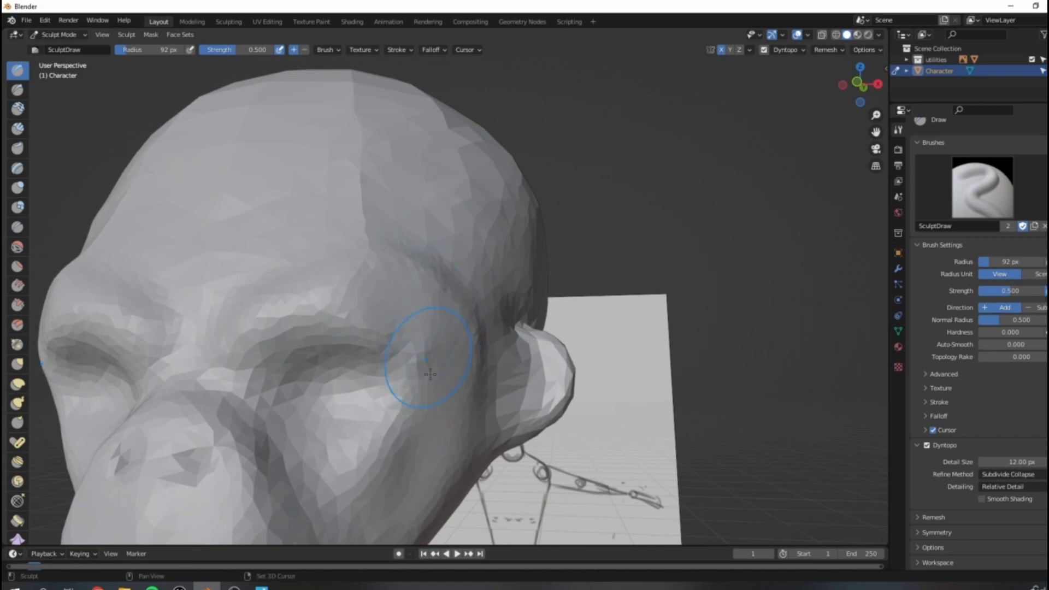
# Thicken the neck just below the head with the Inflate brush.
pyautogui.scroll(-5, 362, 431)
pyautogui.moveTo(365, 429); pyautogui.dragTo(446, 276, button='middle')
pyautogui.moveTo(480, 328); pyautogui.dragTo(426, 330, button='middle')
pyautogui.scroll(2, 378, 350)
pyautogui.scroll(1, 404, 310)
pyautogui.press('i')
pyautogui.moveTo(409, 269)
pyautogui.mouseDown()
pyautogui.moveTo(387, 293)
pyautogui.moveTo(394, 322)
pyautogui.moveTo(386, 265)
pyautogui.moveTo(403, 326)
pyautogui.moveTo(385, 374)
pyautogui.mouseUp()
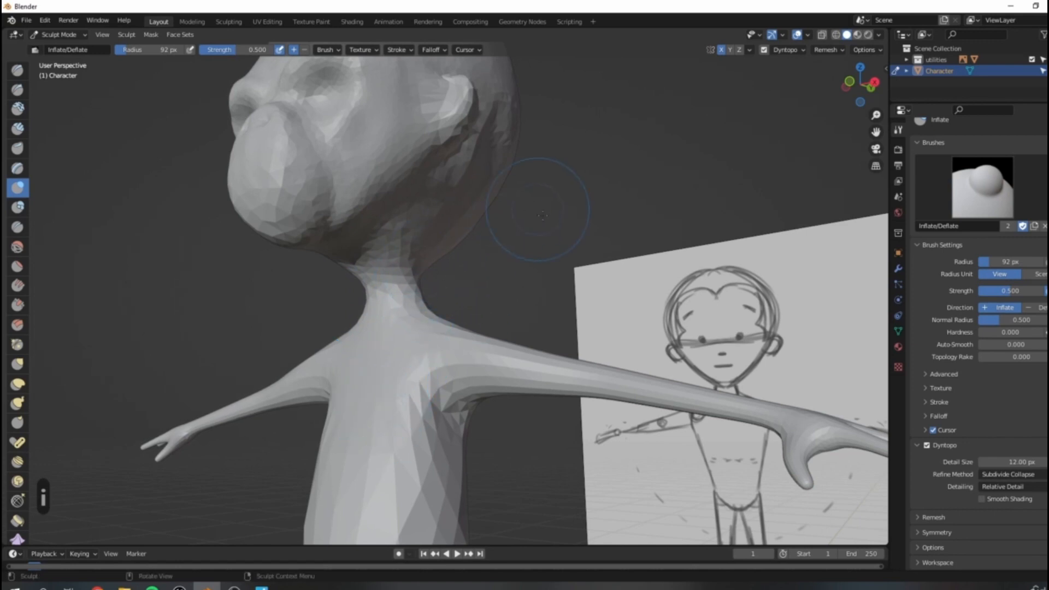
# Smooth the side and rear of the skull behind the ear.
pyautogui.moveTo(546, 199); pyautogui.dragTo(430, 274, button='middle')
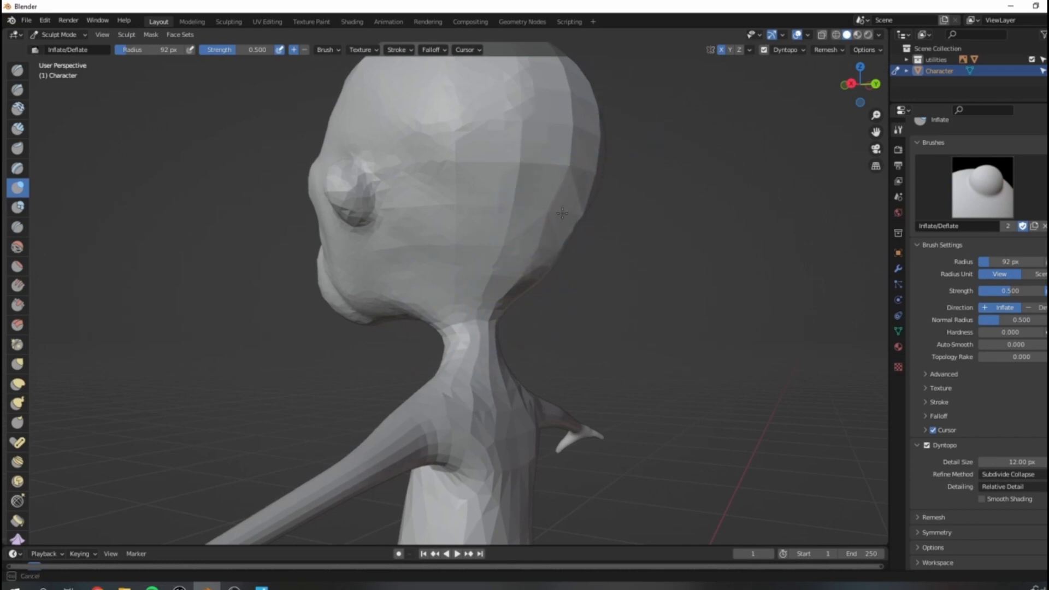
pyautogui.keyDown('shift'); pyautogui.moveTo(539, 170); pyautogui.dragTo(474, 250); pyautogui.keyUp('shift')
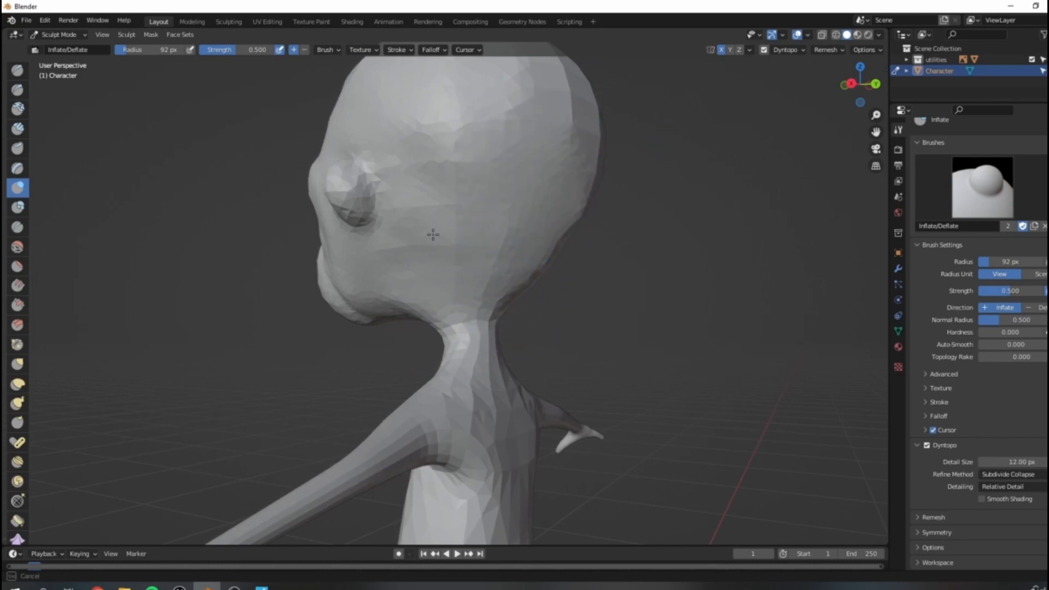
pyautogui.moveTo(502, 192); pyautogui.dragTo(506, 187, button='middle')
# Smooth the back of the head down toward the nape from behind.
pyautogui.scroll(-5, 642, 143)
pyautogui.moveTo(641, 142); pyautogui.dragTo(573, 158, button='middle')
pyautogui.scroll(2, 444, 248)
pyautogui.keyDown('shift'); pyautogui.moveTo(481, 192); pyautogui.dragTo(615, 283, button='middle'); pyautogui.keyUp('shift')
pyautogui.keyDown('shift'); pyautogui.moveTo(462, 247); pyautogui.dragTo(511, 339); pyautogui.keyUp('shift')
pyautogui.moveTo(470, 283)
pyautogui.keyDown('shift'); pyautogui.mouseDown()
pyautogui.moveTo(405, 278)
pyautogui.moveTo(468, 335)
pyautogui.moveTo(372, 352)
pyautogui.mouseUp(); pyautogui.keyUp('shift')
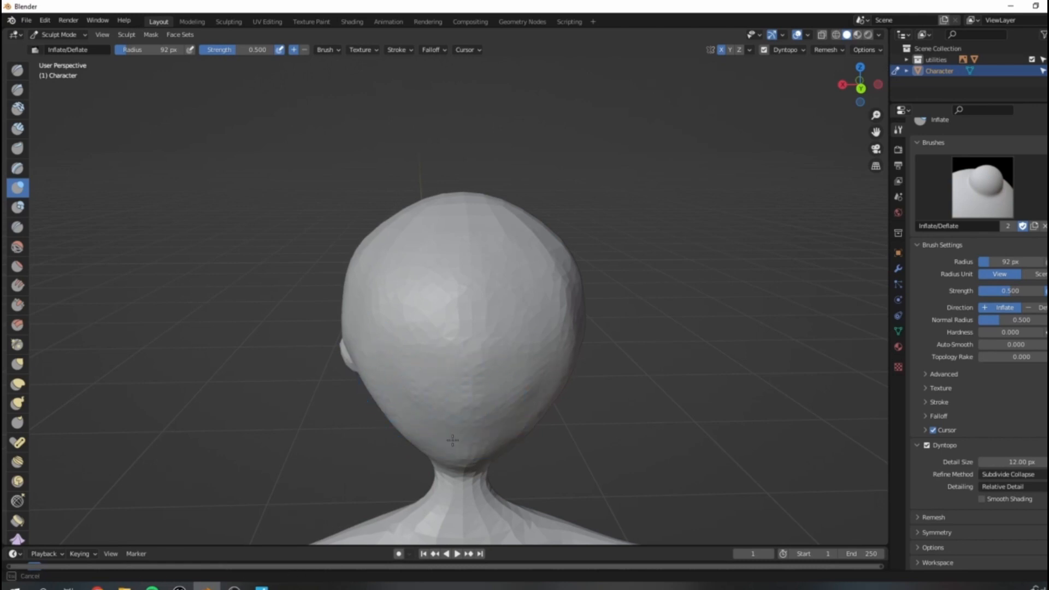
# Pull the muzzle and jaw back toward the head in side profile using the Grab brush with a 181 px radius.
pyautogui.moveTo(533, 466)
pyautogui.mouseDown(button='middle')
pyautogui.moveTo(550, 379)
pyautogui.moveTo(452, 343)
pyautogui.moveTo(462, 331)
pyautogui.moveTo(445, 317)
pyautogui.mouseUp(button='middle')
pyautogui.scroll(-3, 303, 448)
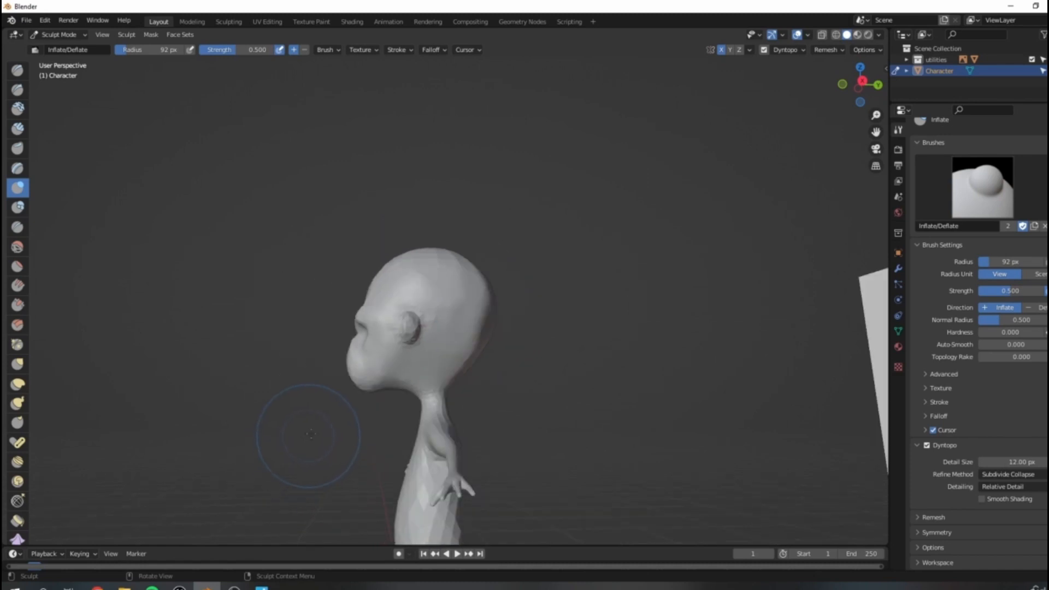
pyautogui.press(']')
pyautogui.press(']')
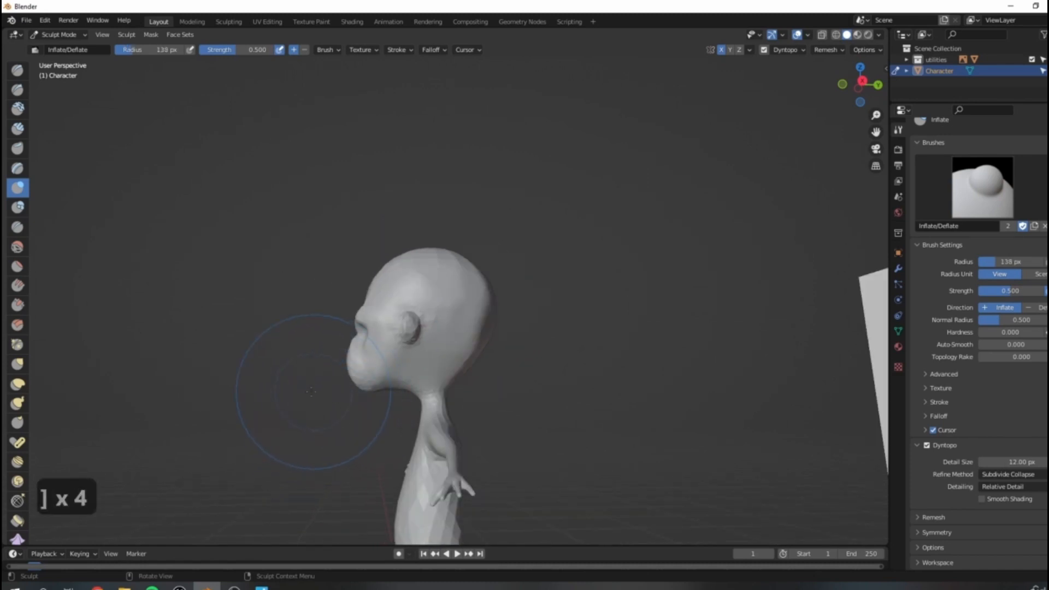
pyautogui.press('g')
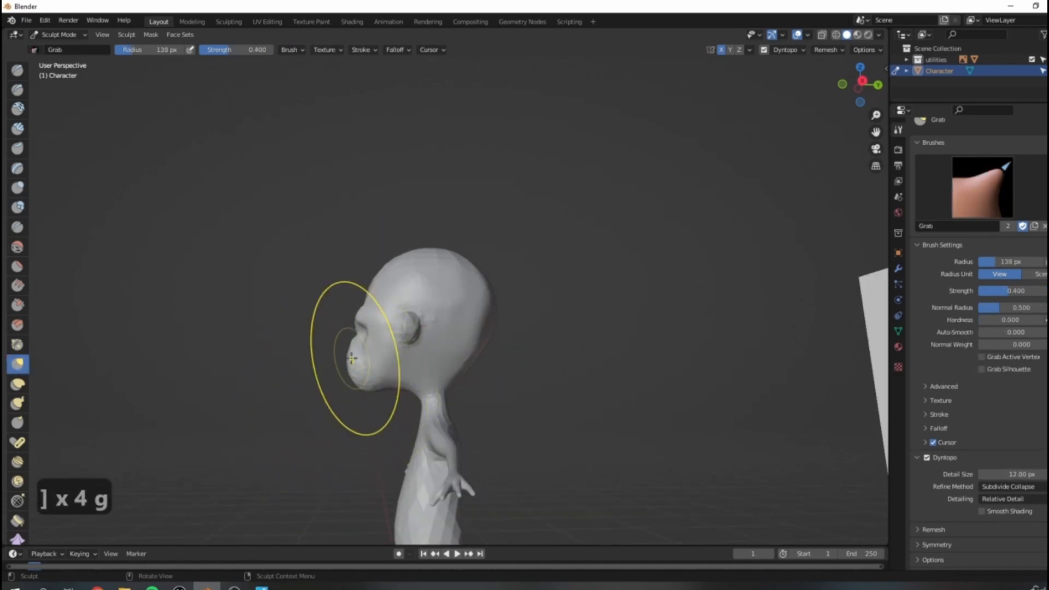
pyautogui.press('f')
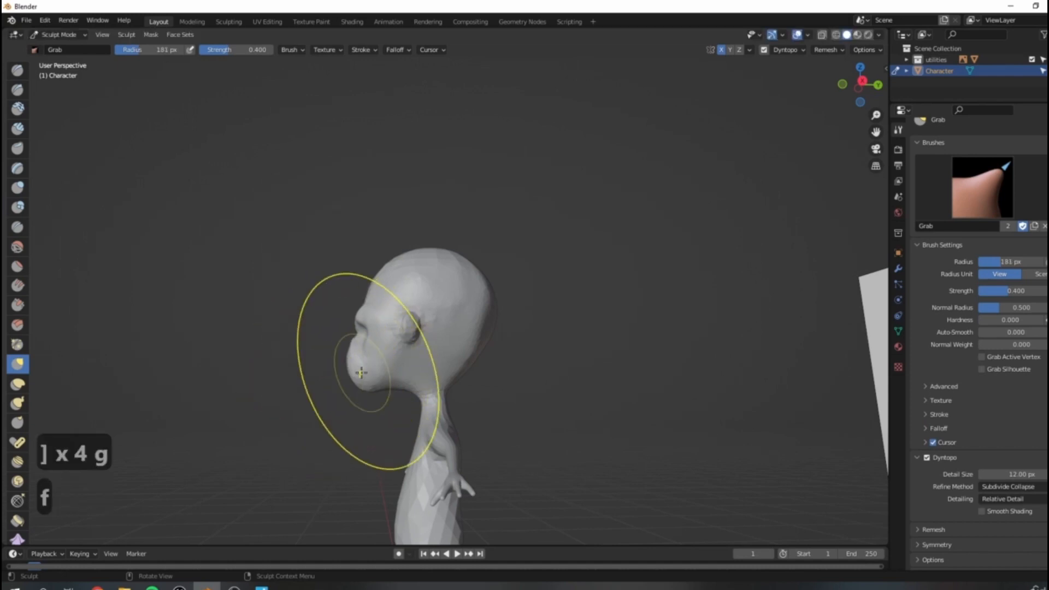
pyautogui.moveTo(362, 362)
pyautogui.mouseDown()
pyautogui.moveTo(351, 443)
pyautogui.moveTo(374, 389)
pyautogui.moveTo(396, 394)
pyautogui.mouseUp()
pyautogui.moveTo(471, 351); pyautogui.dragTo(460, 346)
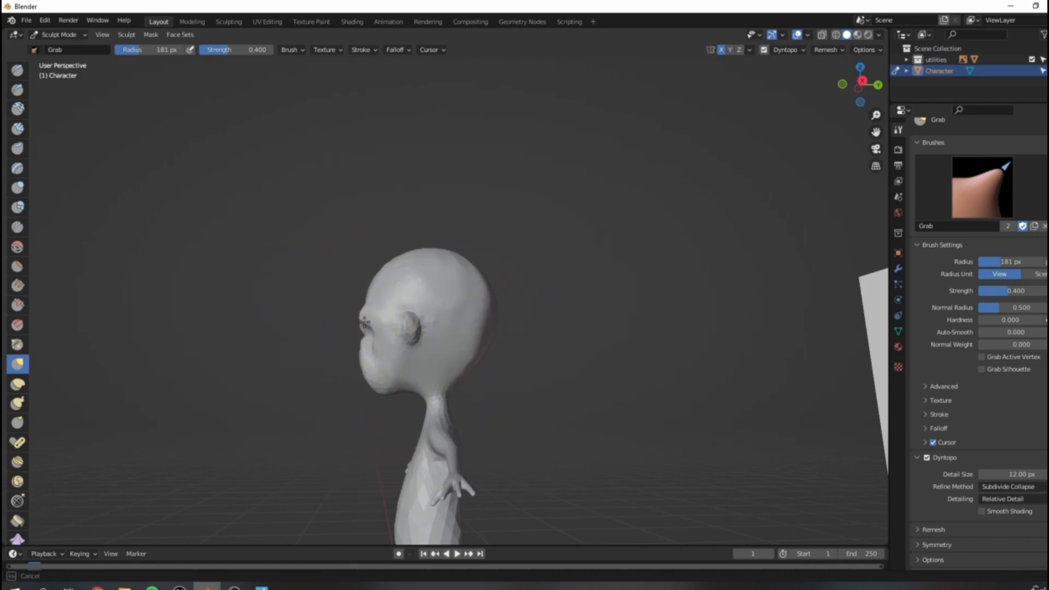
pyautogui.moveTo(363, 363); pyautogui.dragTo(511, 301, button='middle')
pyautogui.moveTo(496, 330); pyautogui.dragTo(496, 330)
pyautogui.moveTo(496, 334)
pyautogui.mouseDown(button='middle')
pyautogui.moveTo(492, 356)
pyautogui.moveTo(539, 416)
pyautogui.moveTo(461, 345)
pyautogui.moveTo(426, 355)
pyautogui.moveTo(441, 350)
pyautogui.moveTo(412, 450)
pyautogui.moveTo(402, 379)
pyautogui.moveTo(457, 399)
pyautogui.moveTo(443, 389)
pyautogui.moveTo(475, 417)
pyautogui.moveTo(421, 356)
pyautogui.moveTo(437, 319)
pyautogui.moveTo(429, 335)
pyautogui.moveTo(485, 368)
pyautogui.moveTo(386, 317)
pyautogui.moveTo(355, 355)
pyautogui.mouseUp(button='middle')
# Refine and smooth the front of the torso from the chest down to the belly with the Inflate brush active.
pyautogui.scroll(-2, 428, 338)
pyautogui.scroll(-5, 451, 343)
pyautogui.scroll(3, 455, 369)
pyautogui.press('i')
pyautogui.scroll(3, 413, 360)
pyautogui.moveTo(417, 316)
pyautogui.mouseDown(button='middle')
pyautogui.moveTo(363, 227)
pyautogui.moveTo(425, 281)
pyautogui.mouseUp(button='middle')
pyautogui.moveTo(421, 235); pyautogui.dragTo(390, 345)
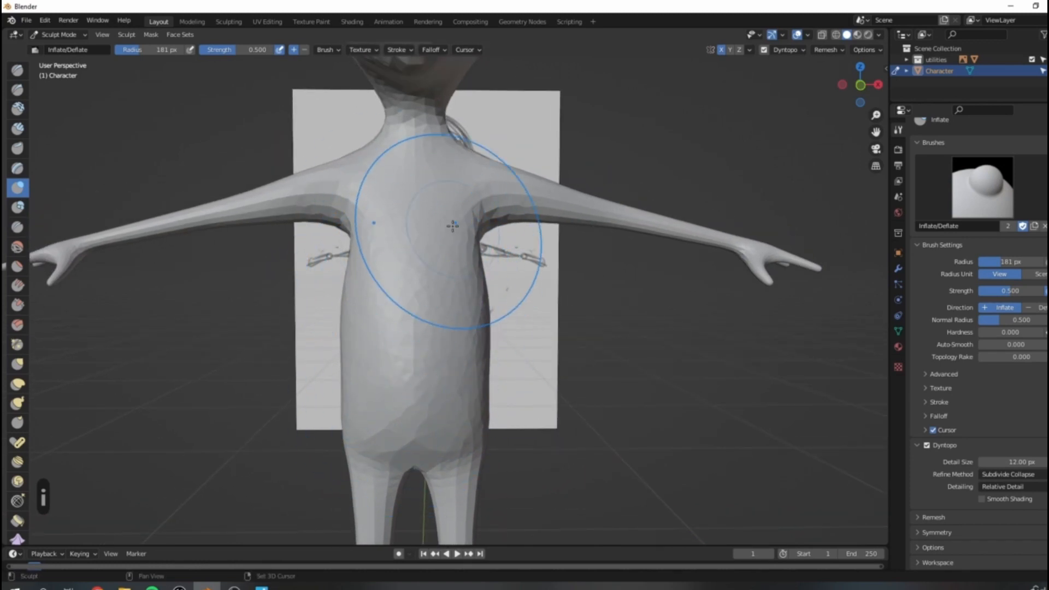
pyautogui.moveTo(435, 409)
pyautogui.mouseDown()
pyautogui.moveTo(405, 434)
pyautogui.moveTo(459, 394)
pyautogui.mouseUp()
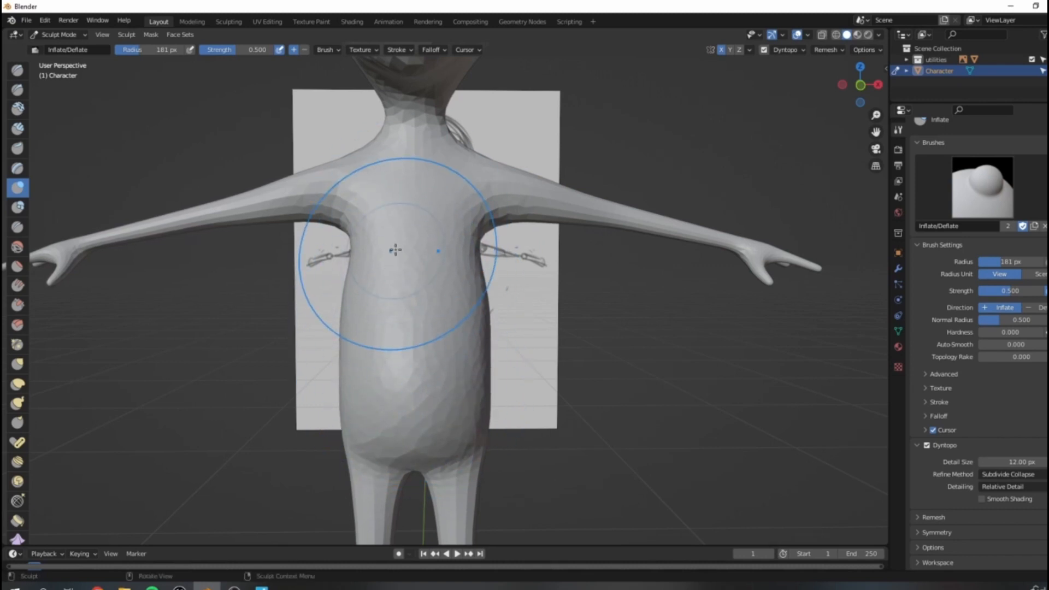
# Inflate and smooth the shoulder, the upper arm and the base of the neck.
pyautogui.scroll(-2, 416, 248)
pyautogui.scroll(-1, 421, 268)
pyautogui.keyDown('shift'); pyautogui.moveTo(349, 257); pyautogui.dragTo(392, 300, button='middle'); pyautogui.keyUp('shift')
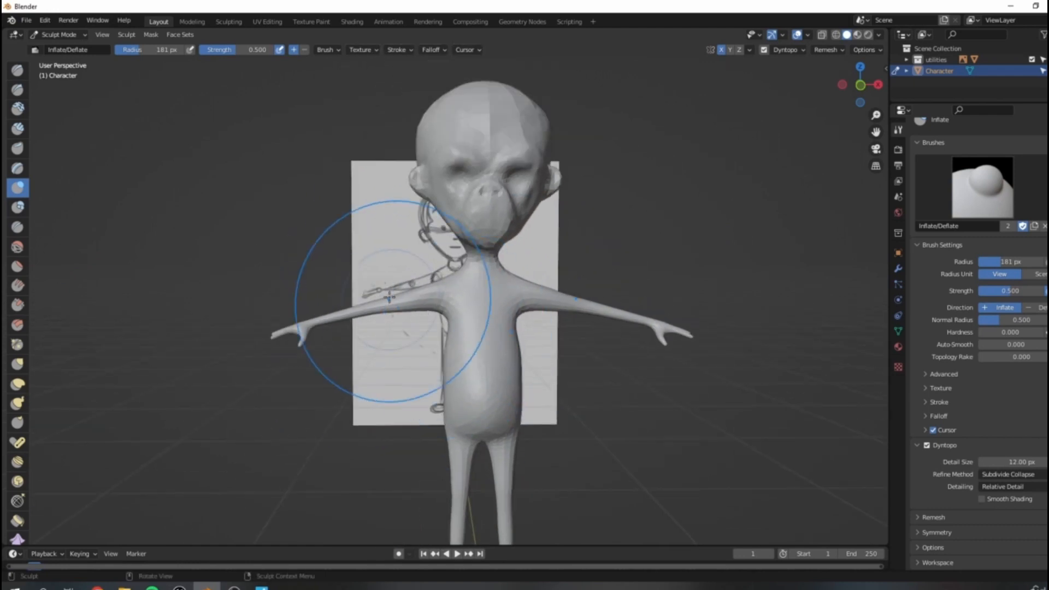
pyautogui.scroll(5, 429, 305)
pyautogui.moveTo(306, 306)
pyautogui.mouseDown(button='middle')
pyautogui.moveTo(415, 308)
pyautogui.moveTo(447, 279)
pyautogui.mouseUp(button='middle')
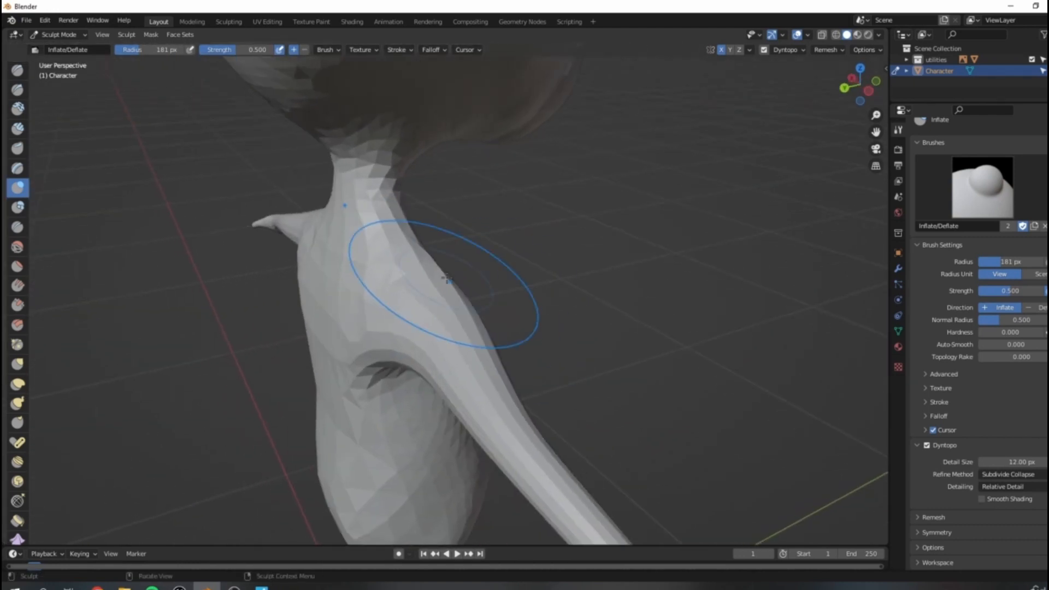
pyautogui.moveTo(440, 315)
pyautogui.mouseDown()
pyautogui.moveTo(485, 417)
pyautogui.moveTo(541, 482)
pyautogui.moveTo(351, 198)
pyautogui.mouseUp()
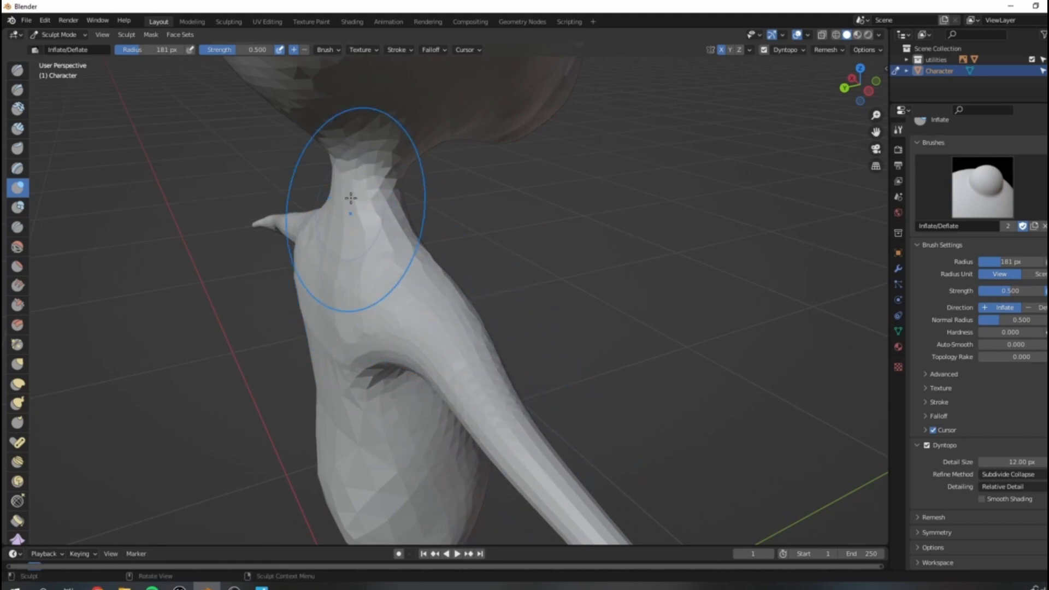
pyautogui.moveTo(339, 294)
pyautogui.mouseDown()
pyautogui.moveTo(375, 169)
pyautogui.moveTo(381, 237)
pyautogui.moveTo(405, 286)
pyautogui.moveTo(419, 261)
pyautogui.moveTo(451, 308)
pyautogui.mouseUp()
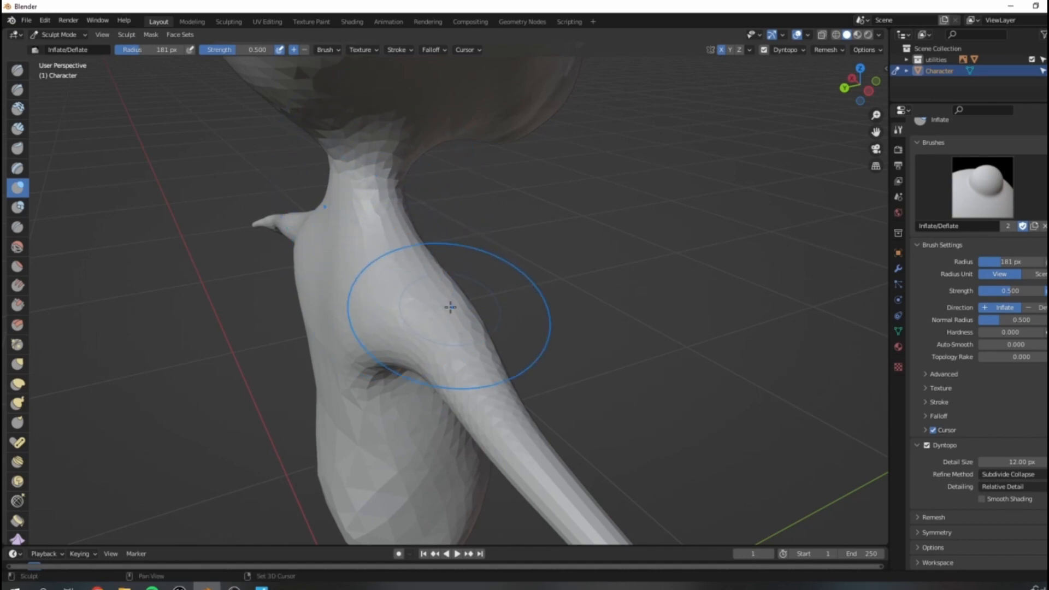
# Inflate and smooth the arm from the armpit along to the forearm.
pyautogui.scroll(-4, 450, 308)
pyautogui.moveTo(505, 307); pyautogui.dragTo(417, 300, button='middle')
pyautogui.scroll(1, 427, 302)
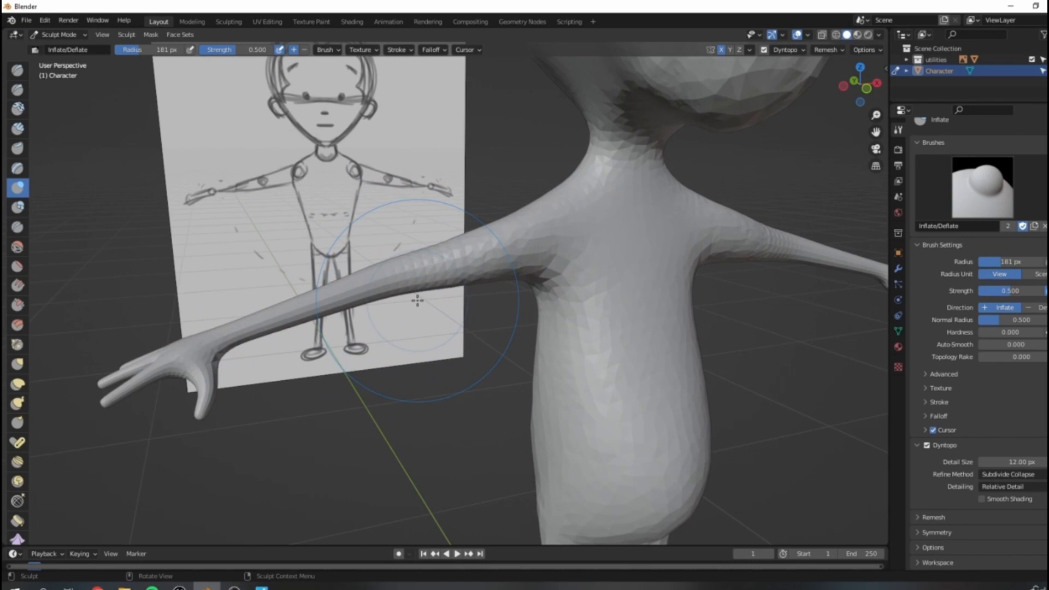
pyautogui.scroll(2, 503, 235)
pyautogui.scroll(-3, 462, 232)
pyautogui.keyDown('shift'); pyautogui.moveTo(445, 255); pyautogui.dragTo(383, 297, button='middle'); pyautogui.keyUp('shift')
pyautogui.scroll(1, 393, 298)
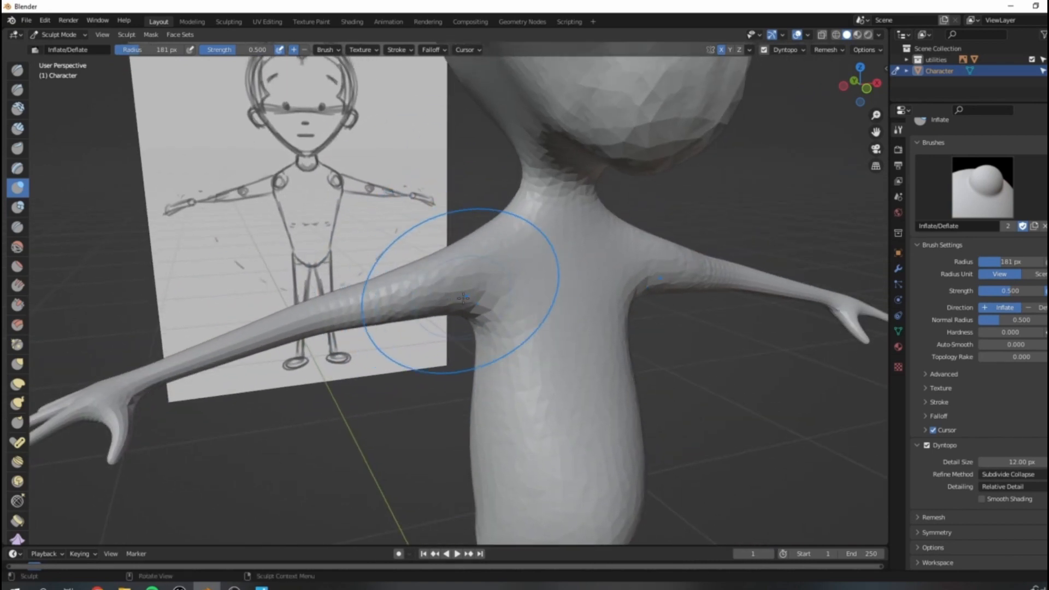
pyautogui.moveTo(463, 298)
pyautogui.mouseDown()
pyautogui.moveTo(328, 311)
pyautogui.moveTo(481, 259)
pyautogui.moveTo(398, 302)
pyautogui.mouseUp()
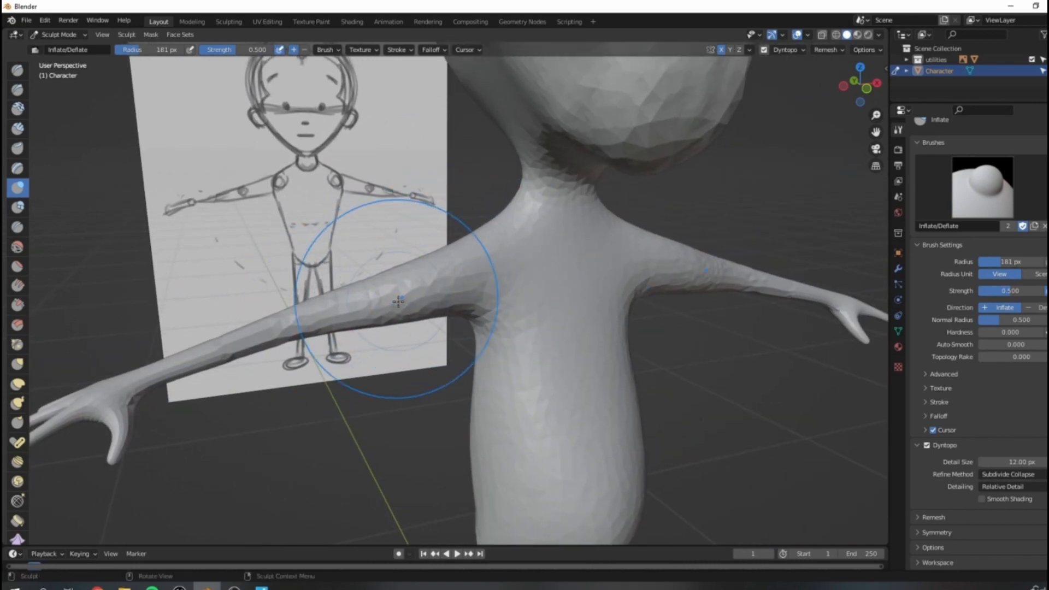
pyautogui.moveTo(448, 301)
pyautogui.mouseDown(button='middle')
pyautogui.moveTo(428, 345)
pyautogui.moveTo(503, 267)
pyautogui.mouseUp(button='middle')
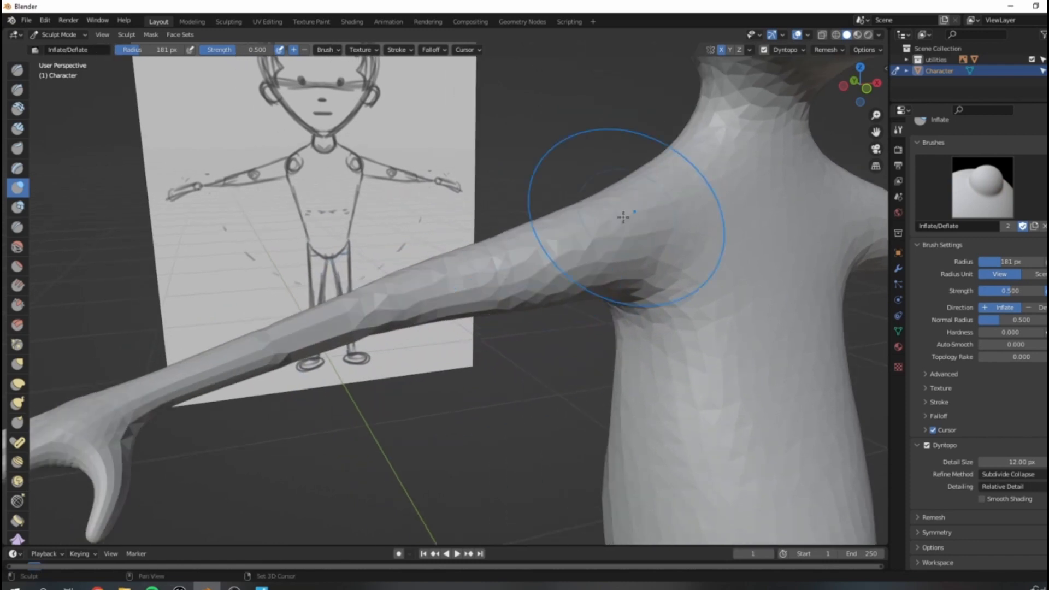
pyautogui.moveTo(579, 260)
pyautogui.mouseDown()
pyautogui.moveTo(263, 358)
pyautogui.moveTo(384, 304)
pyautogui.moveTo(270, 363)
pyautogui.moveTo(354, 316)
pyautogui.moveTo(295, 329)
pyautogui.moveTo(410, 296)
pyautogui.moveTo(362, 323)
pyautogui.mouseUp()
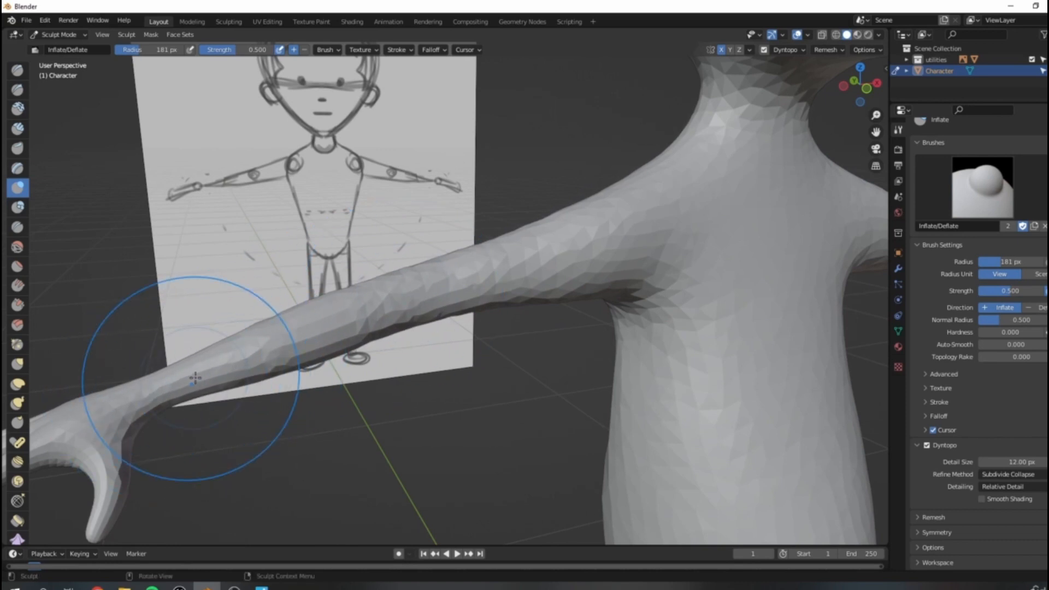
# Thicken the legs from the hips down past the knees with the Inflate brush.
pyautogui.moveTo(199, 375); pyautogui.dragTo(313, 373, button='middle')
pyautogui.scroll(-4, 438, 284)
pyautogui.moveTo(492, 306); pyautogui.dragTo(432, 281, button='middle')
pyautogui.scroll(4, 539, 354)
pyautogui.moveTo(601, 333); pyautogui.dragTo(439, 267, button='middle')
pyautogui.scroll(-3, 470, 290)
pyautogui.scroll(5, 447, 274)
pyautogui.scroll(-2, 438, 267)
pyautogui.moveTo(447, 219); pyautogui.dragTo(457, 405)
pyautogui.moveTo(435, 231)
pyautogui.mouseDown()
pyautogui.moveTo(440, 347)
pyautogui.moveTo(453, 372)
pyautogui.mouseUp()
pyautogui.moveTo(465, 238); pyautogui.dragTo(455, 374)
pyautogui.moveTo(455, 279); pyautogui.dragTo(445, 487)
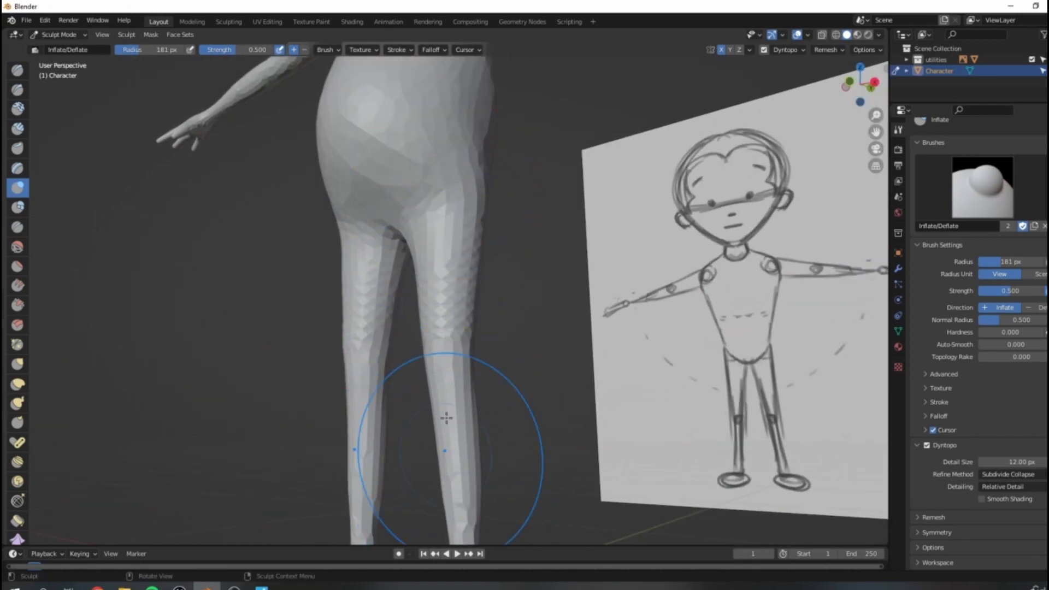
# Try to rework the lower legs down to the ankles, and undo those strokes.
pyautogui.keyDown('shift'); pyautogui.moveTo(459, 465); pyautogui.dragTo(505, 316, button='middle'); pyautogui.keyUp('shift')
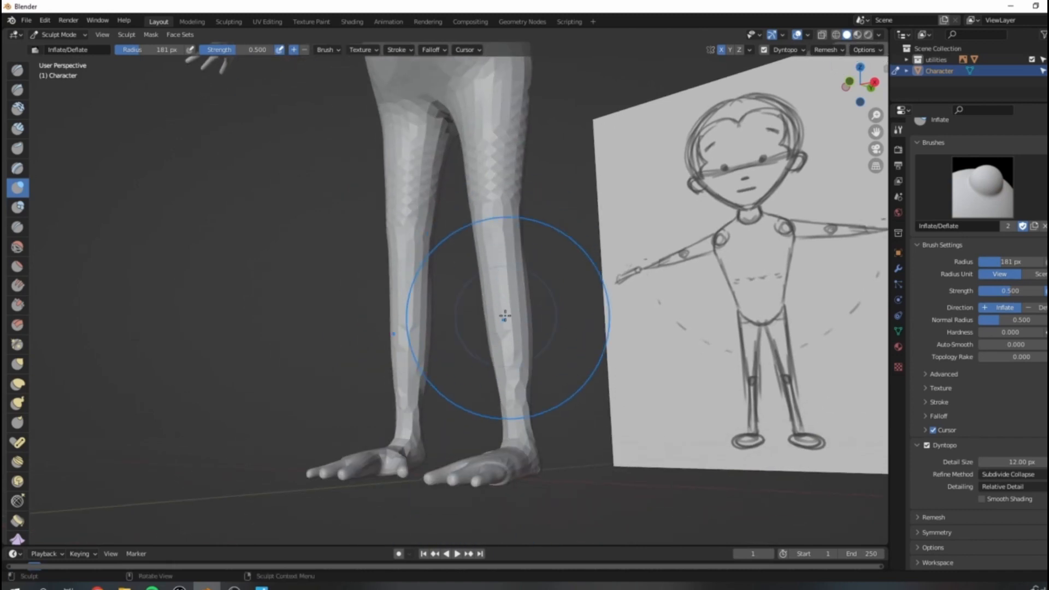
pyautogui.moveTo(492, 269); pyautogui.dragTo(462, 375)
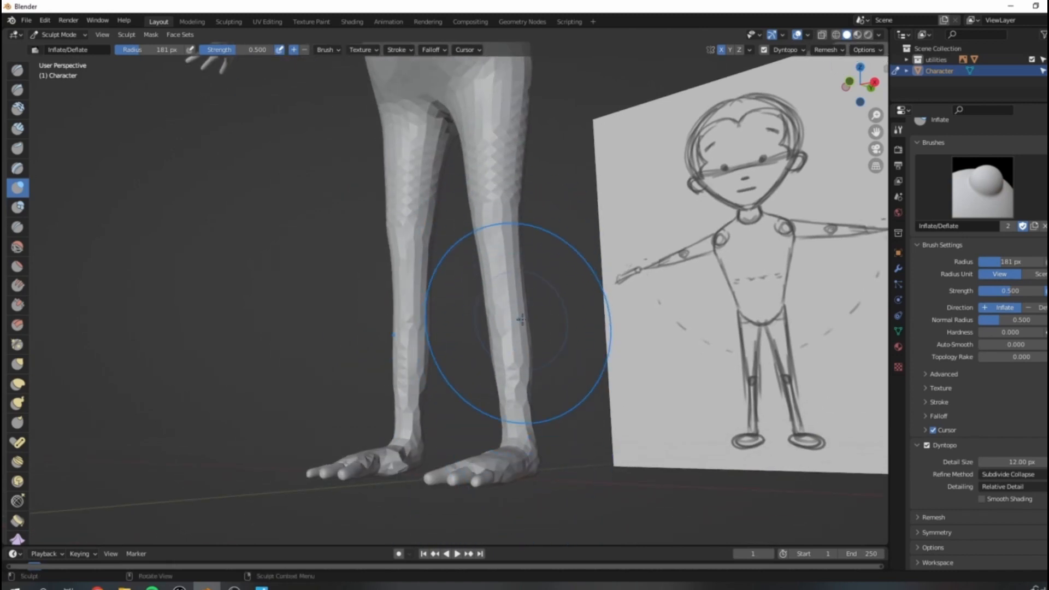
pyautogui.hotkey('ctrl', 'z')
pyautogui.hotkey('ctrl', 'z')
pyautogui.moveTo(503, 199); pyautogui.dragTo(481, 541, button='middle')
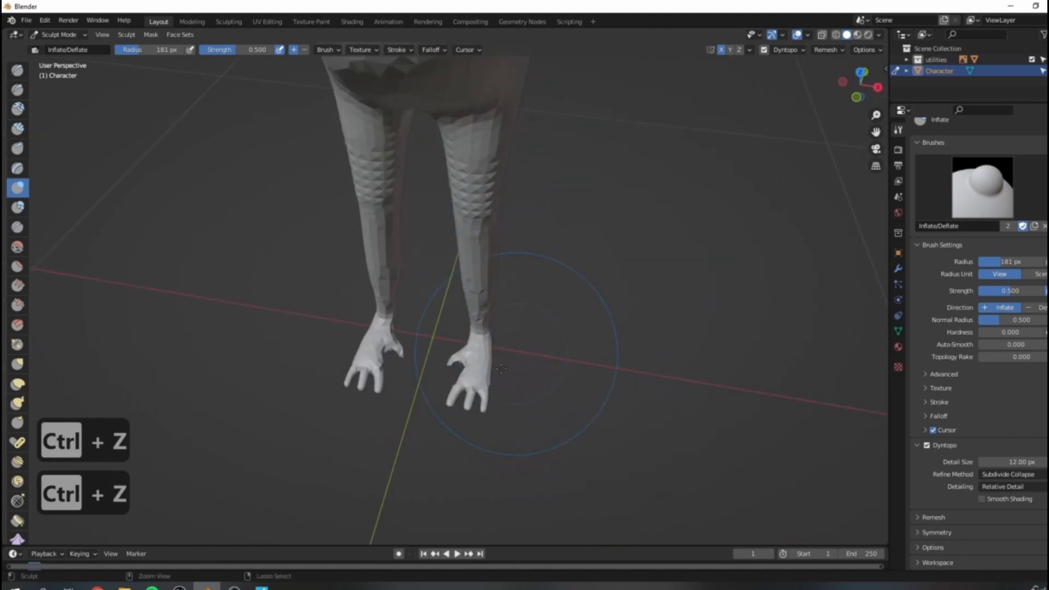
pyautogui.hotkey('ctrl', 'z')
pyautogui.moveTo(478, 371)
pyautogui.mouseDown(button='middle')
pyautogui.moveTo(580, 338)
pyautogui.moveTo(450, 283)
pyautogui.moveTo(488, 335)
pyautogui.moveTo(482, 285)
pyautogui.moveTo(355, 537)
pyautogui.mouseUp(button='middle')
pyautogui.hotkey('ctrl', 'z')
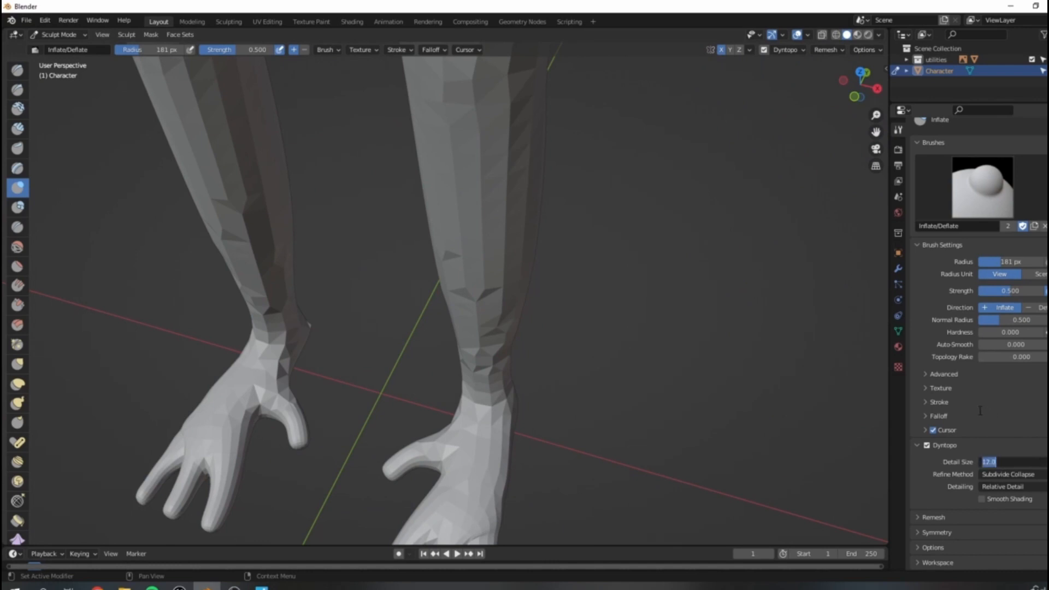
# Set the dynamic topology detail size to 6 px and smooth the lower leg, ankle and foot.
pyautogui.write('6')
pyautogui.press('Return')
pyautogui.moveTo(601, 383); pyautogui.dragTo(561, 333, button='middle')
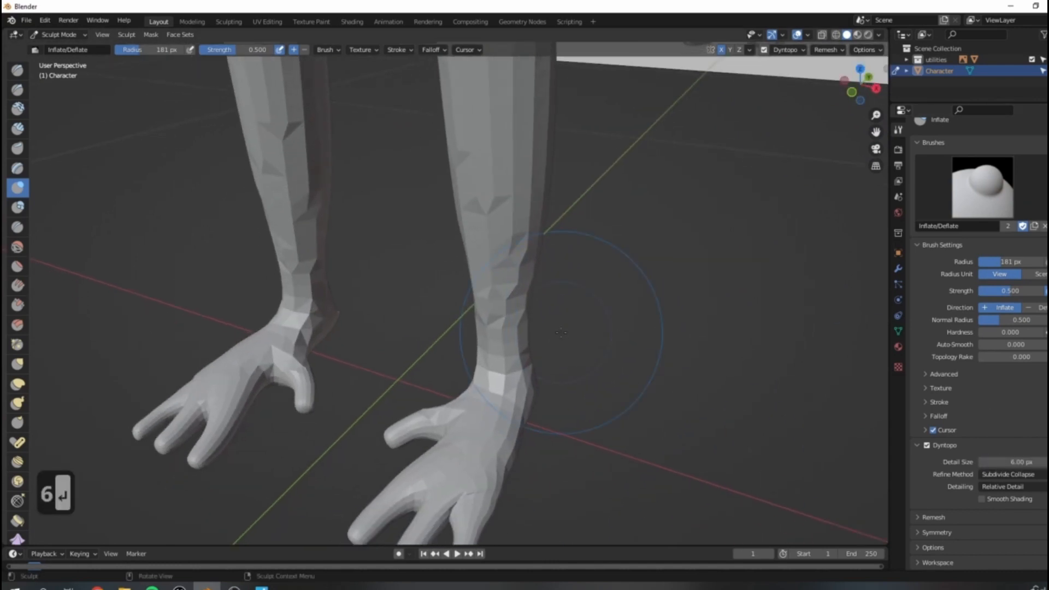
pyautogui.moveTo(498, 232)
pyautogui.keyDown('shift'); pyautogui.mouseDown()
pyautogui.moveTo(503, 416)
pyautogui.moveTo(495, 367)
pyautogui.mouseUp(); pyautogui.keyUp('shift')
pyautogui.moveTo(495, 333)
pyautogui.keyDown('shift'); pyautogui.mouseDown()
pyautogui.moveTo(496, 379)
pyautogui.moveTo(501, 284)
pyautogui.mouseUp(); pyautogui.keyUp('shift')
pyautogui.moveTo(496, 400)
pyautogui.keyDown('shift'); pyautogui.mouseDown()
pyautogui.moveTo(464, 441)
pyautogui.moveTo(418, 423)
pyautogui.moveTo(422, 508)
pyautogui.moveTo(468, 475)
pyautogui.mouseUp(); pyautogui.keyUp('shift')
pyautogui.moveTo(468, 476)
pyautogui.mouseDown(button='middle')
pyautogui.moveTo(440, 417)
pyautogui.moveTo(484, 409)
pyautogui.moveTo(483, 420)
pyautogui.mouseUp(button='middle')
# Reduce the Inflate brush radius to 75 px.
pyautogui.press('[')
pyautogui.press('[')
pyautogui.press('[')
pyautogui.press('[')
pyautogui.press('[')
pyautogui.press('[')
pyautogui.press('[')
pyautogui.press('[')
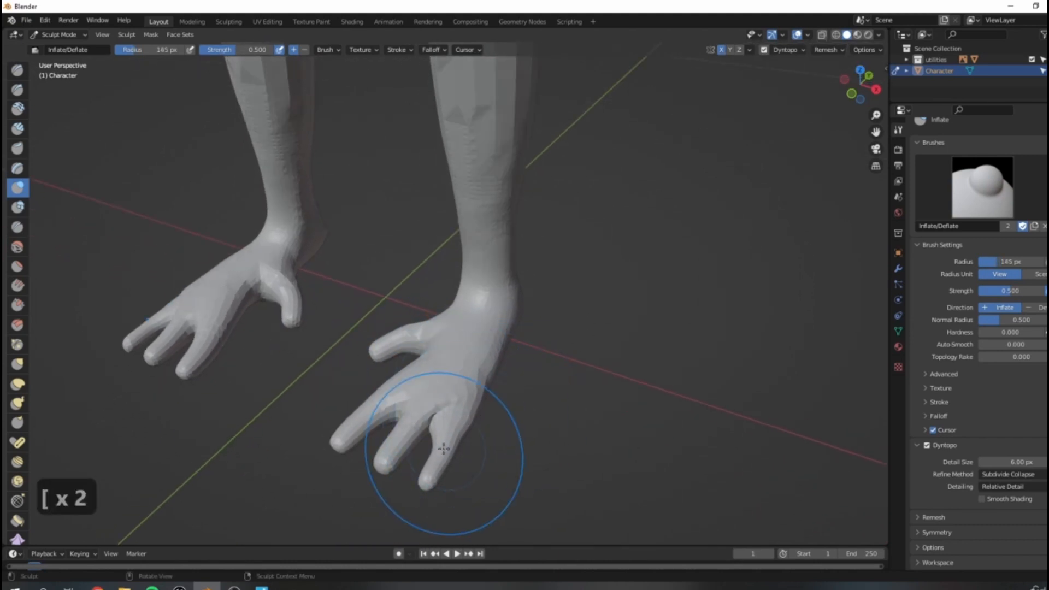
# Examine the mesh density of the foot and between the toes in wireframe and solid shading.
pyautogui.scroll(4, 444, 439)
pyautogui.moveTo(447, 434)
pyautogui.keyDown('shift'); pyautogui.mouseDown(button='middle')
pyautogui.moveTo(519, 345)
pyautogui.moveTo(491, 163)
pyautogui.moveTo(484, 246)
pyautogui.moveTo(512, 301)
pyautogui.mouseUp(button='middle'); pyautogui.keyUp('shift')
pyautogui.scroll(-3, 518, 346)
pyautogui.scroll(2, 521, 196)
pyautogui.press('z')
pyautogui.click(481, 191)
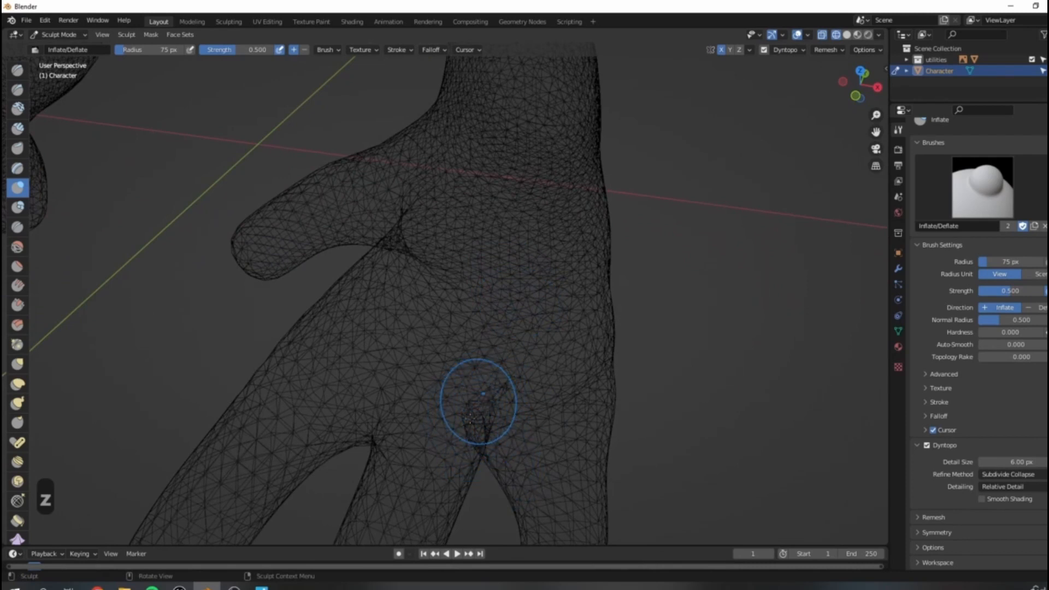
pyautogui.press('z')
pyautogui.click(585, 434)
pyautogui.moveTo(586, 433); pyautogui.dragTo(563, 372, button='middle')
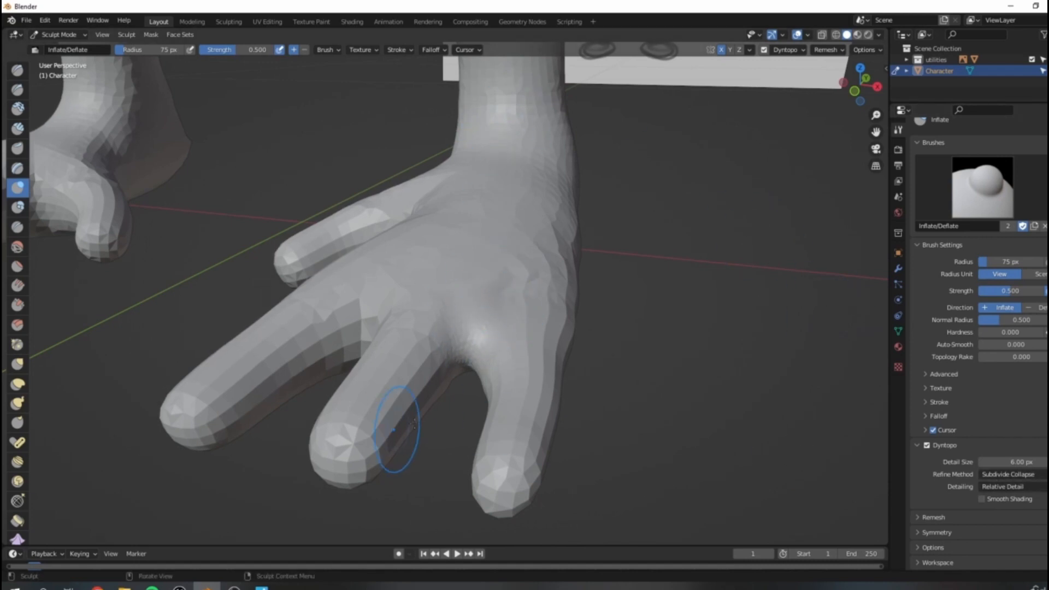
pyautogui.moveTo(413, 424); pyautogui.dragTo(408, 455, button='middle')
pyautogui.press('z')
pyautogui.click(470, 421)
pyautogui.moveTo(512, 394)
pyautogui.mouseDown(button='middle')
pyautogui.moveTo(553, 418)
pyautogui.moveTo(549, 429)
pyautogui.moveTo(519, 382)
pyautogui.moveTo(528, 376)
pyautogui.mouseUp(button='middle')
pyautogui.press('z')
pyautogui.click(706, 407)
pyautogui.moveTo(706, 407); pyautogui.dragTo(421, 433, button='middle')
pyautogui.scroll(-5, 463, 381)
pyautogui.moveTo(463, 381)
pyautogui.mouseDown(button='middle')
pyautogui.moveTo(468, 336)
pyautogui.moveTo(526, 386)
pyautogui.moveTo(471, 376)
pyautogui.moveTo(445, 438)
pyautogui.moveTo(476, 346)
pyautogui.moveTo(478, 355)
pyautogui.mouseUp(button='middle')
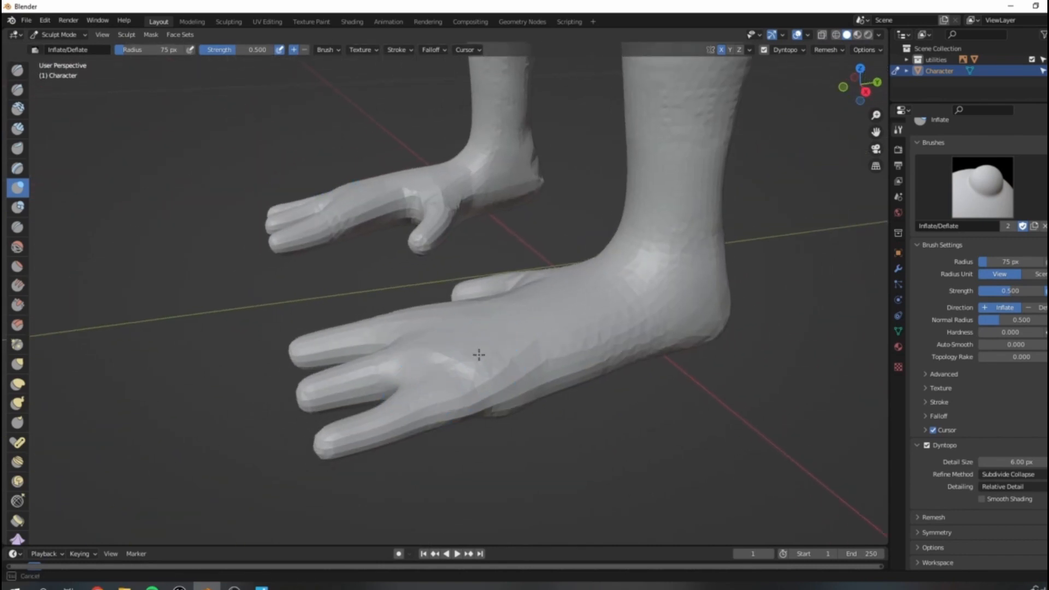
# Smooth the outer side of the foot behind the toes and along the outermost toe.
pyautogui.moveTo(497, 387); pyautogui.dragTo(442, 398)
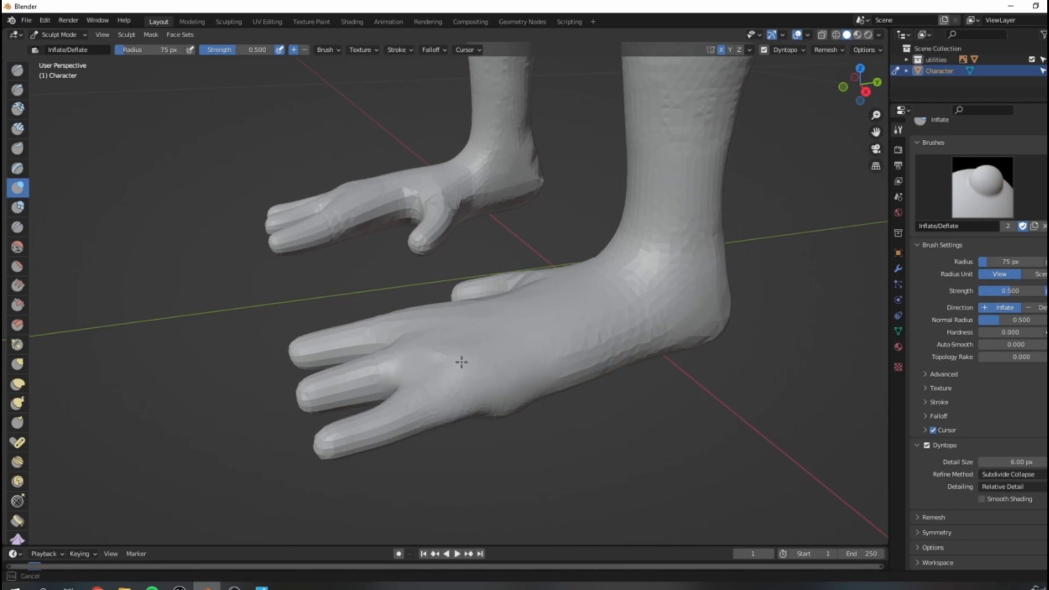
pyautogui.moveTo(499, 367); pyautogui.dragTo(487, 377)
pyautogui.moveTo(337, 443); pyautogui.dragTo(388, 420)
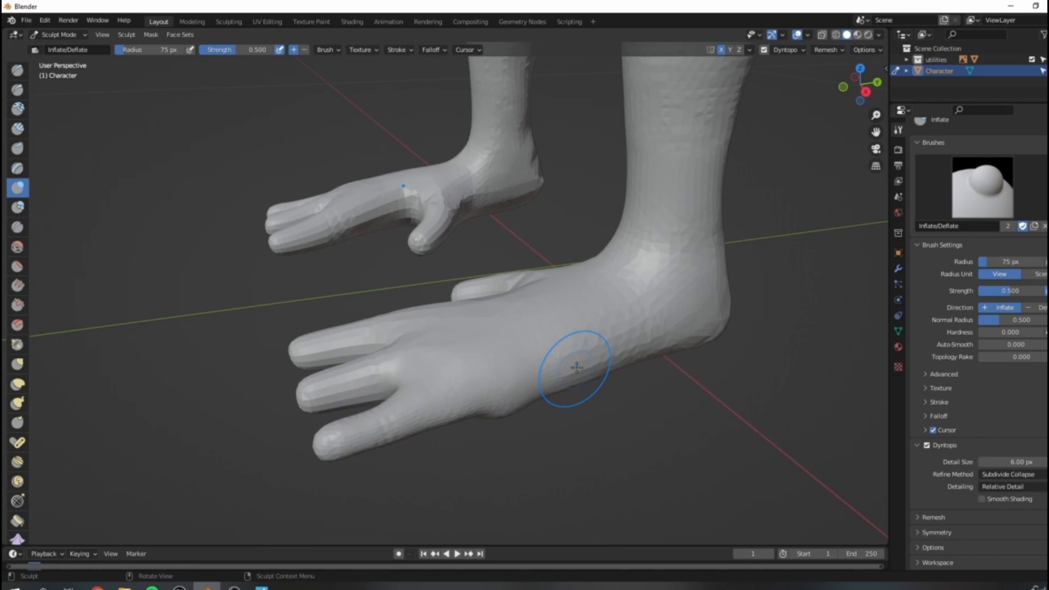
# Reposition the toes from beneath the foot using the Grab brush enlarged to a 153 px radius.
pyautogui.scroll(-3, 586, 338)
pyautogui.moveTo(557, 339); pyautogui.dragTo(575, 227, button='middle')
pyautogui.moveTo(498, 284); pyautogui.dragTo(481, 328, button='middle')
pyautogui.scroll(3, 482, 335)
pyautogui.scroll(-3, 512, 302)
pyautogui.scroll(3, 476, 326)
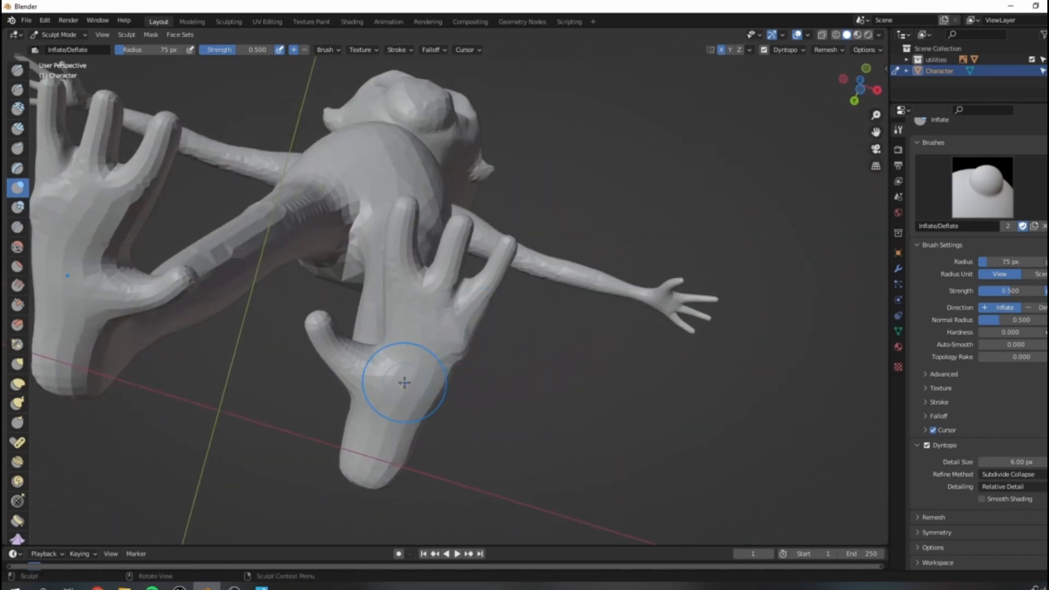
pyautogui.press('g')
pyautogui.press(']')
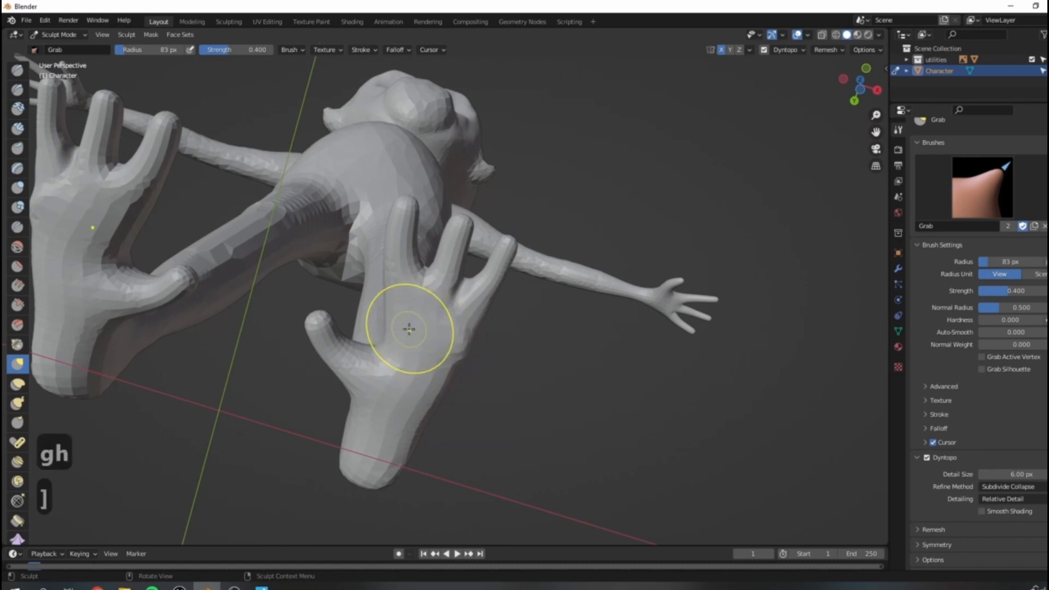
pyautogui.press(']')
pyautogui.press(']')
pyautogui.press(']')
pyautogui.press(']')
pyautogui.press(']')
pyautogui.press(']')
pyautogui.moveTo(413, 215)
pyautogui.mouseDown()
pyautogui.moveTo(473, 204)
pyautogui.moveTo(409, 222)
pyautogui.mouseUp()
pyautogui.moveTo(409, 222); pyautogui.dragTo(405, 227)
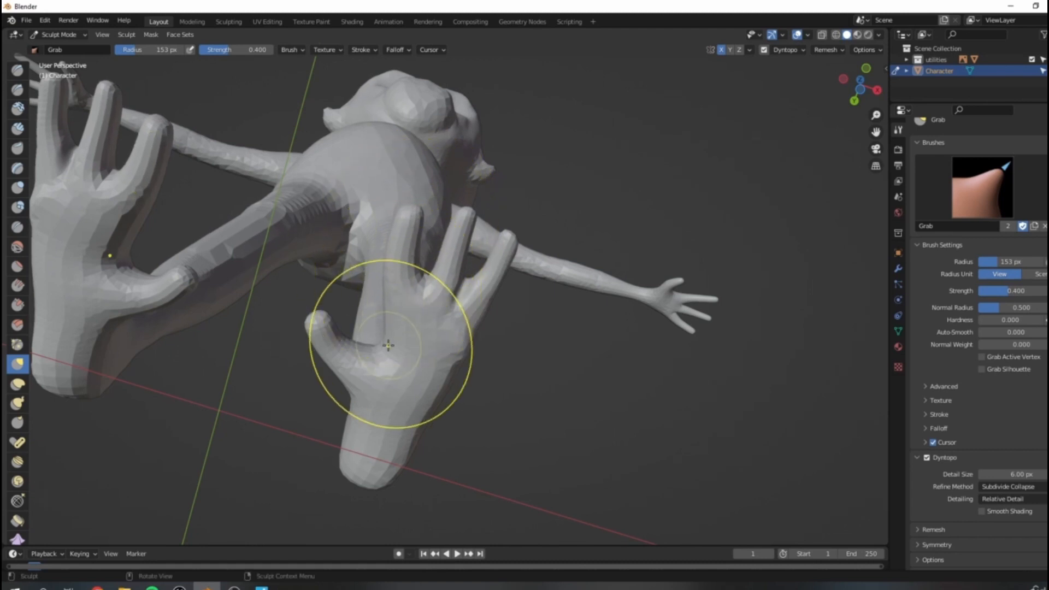
# Adjust the outline of the sole and heel with the Grab brush.
pyautogui.moveTo(409, 434); pyautogui.dragTo(413, 441)
pyautogui.moveTo(367, 418); pyautogui.dragTo(356, 422)
pyautogui.moveTo(366, 462); pyautogui.dragTo(369, 471)
pyautogui.moveTo(394, 449); pyautogui.dragTo(491, 387, button='middle')
pyautogui.scroll(4, 406, 269)
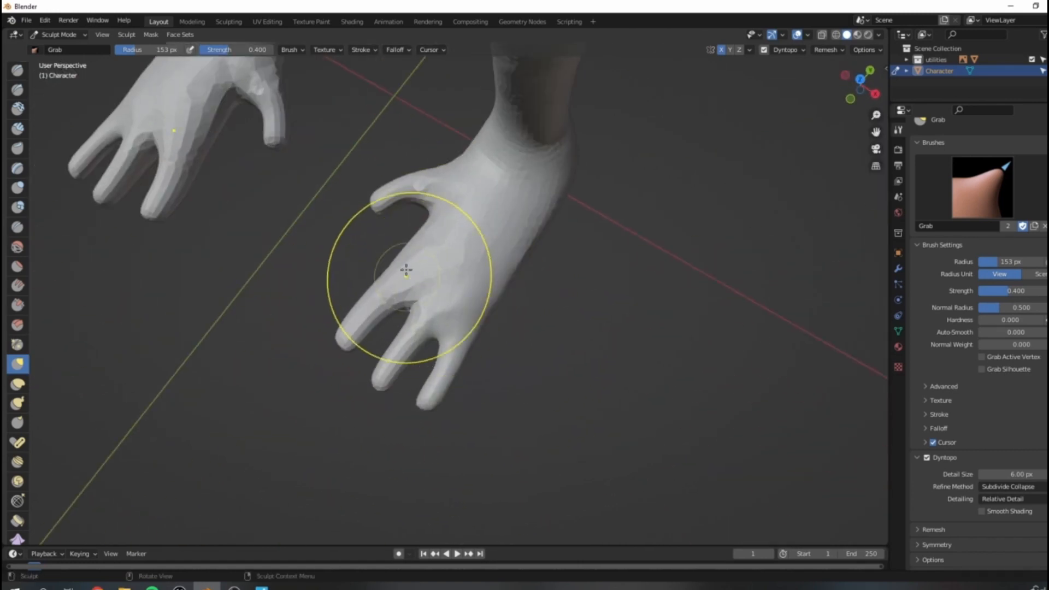
# Smooth the arm between the forearm and the shoulder with the Inflate brush active.
pyautogui.scroll(-5, 438, 228)
pyautogui.moveTo(438, 227)
pyautogui.mouseDown(button='middle')
pyautogui.moveTo(450, 276)
pyautogui.moveTo(495, 230)
pyautogui.moveTo(508, 417)
pyautogui.moveTo(459, 241)
pyautogui.moveTo(480, 273)
pyautogui.moveTo(544, 311)
pyautogui.moveTo(499, 398)
pyautogui.moveTo(464, 269)
pyautogui.moveTo(346, 348)
pyautogui.mouseUp(button='middle')
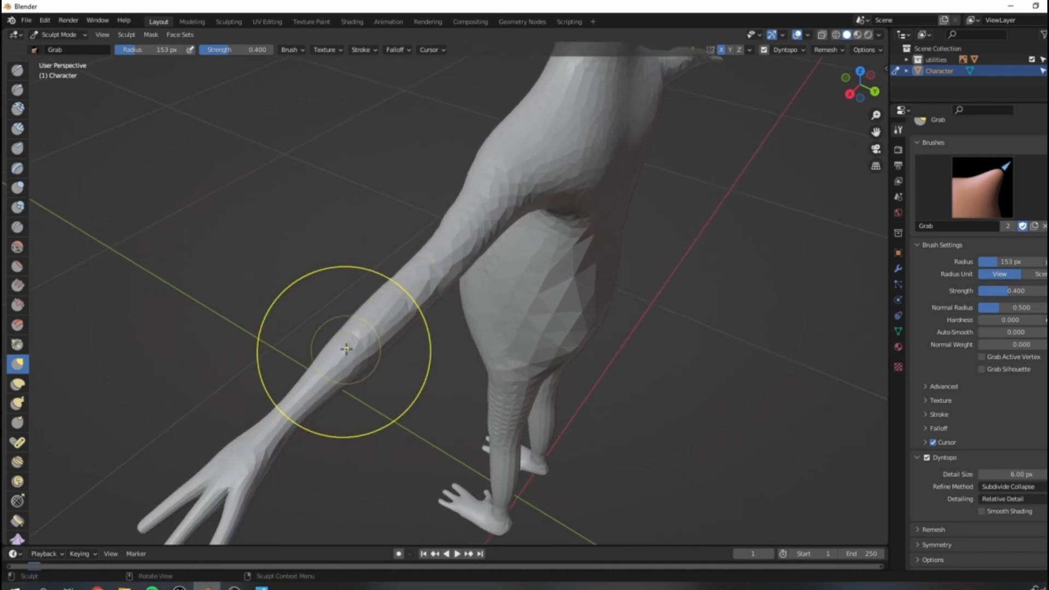
pyautogui.press('i')
pyautogui.keyDown('shift'); pyautogui.moveTo(354, 347); pyautogui.dragTo(312, 387); pyautogui.keyUp('shift')
pyautogui.keyDown('shift'); pyautogui.moveTo(312, 387); pyautogui.dragTo(445, 252); pyautogui.keyUp('shift')
pyautogui.moveTo(519, 178)
pyautogui.keyDown('shift'); pyautogui.mouseDown()
pyautogui.moveTo(466, 236)
pyautogui.moveTo(542, 166)
pyautogui.moveTo(435, 266)
pyautogui.mouseUp(); pyautogui.keyUp('shift')
# Build up the outer heel of the palm using the Draw brush with a 72 px radius.
pyautogui.moveTo(277, 470)
pyautogui.mouseDown(button='middle')
pyautogui.moveTo(351, 444)
pyautogui.moveTo(210, 246)
pyautogui.moveTo(270, 286)
pyautogui.moveTo(435, 327)
pyautogui.moveTo(459, 155)
pyautogui.moveTo(434, 241)
pyautogui.moveTo(355, 294)
pyautogui.mouseUp(button='middle')
pyautogui.scroll(3, 434, 241)
pyautogui.scroll(1, 433, 241)
pyautogui.scroll(2, 378, 273)
pyautogui.scroll(-2, 361, 280)
pyautogui.scroll(1, 368, 277)
pyautogui.press('x')
pyautogui.press('[')
pyautogui.press('[')
pyautogui.moveTo(369, 268)
pyautogui.mouseDown()
pyautogui.moveTo(364, 262)
pyautogui.moveTo(404, 355)
pyautogui.moveTo(411, 322)
pyautogui.mouseUp()
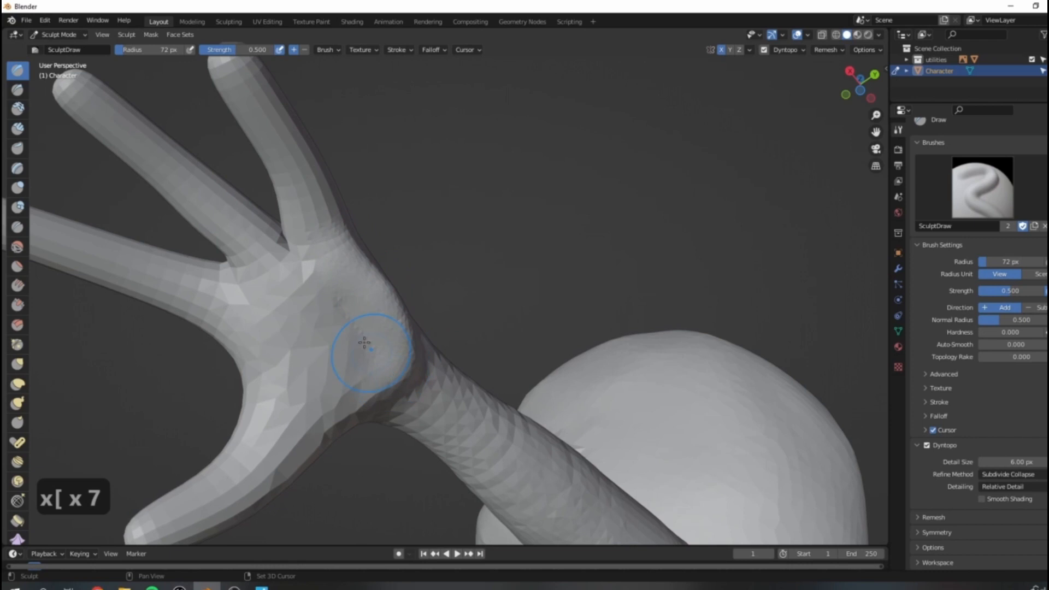
pyautogui.scroll(-6, 380, 341)
pyautogui.moveTo(380, 342)
pyautogui.mouseDown(button='middle')
pyautogui.moveTo(508, 374)
pyautogui.moveTo(459, 329)
pyautogui.moveTo(391, 397)
pyautogui.mouseUp(button='middle')
pyautogui.scroll(4, 456, 328)
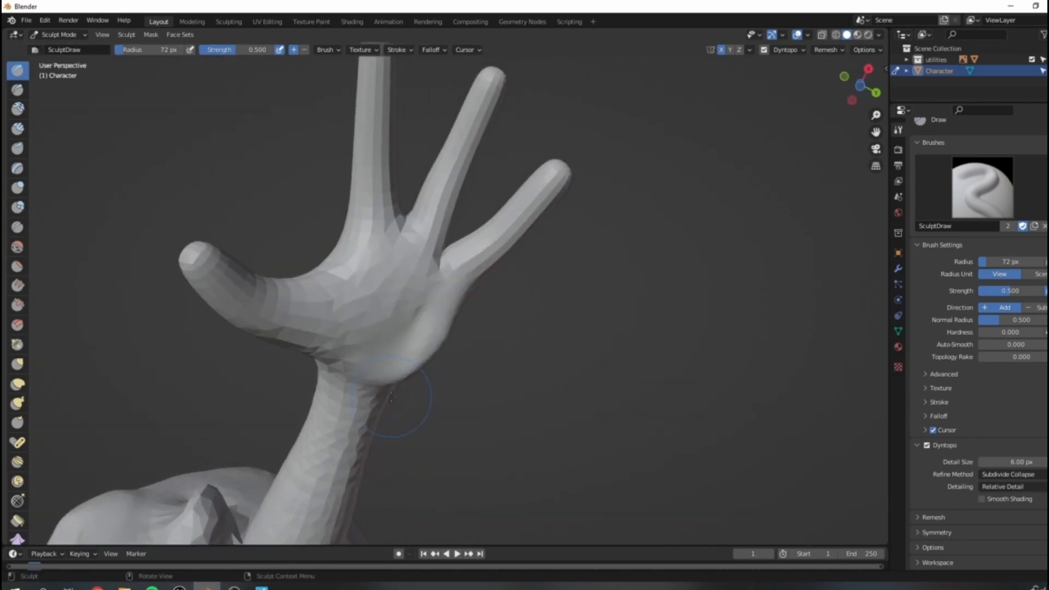
# Smooth the palm beside the thumb and build up the centre of the palm with the Draw brush at a 72 px radius.
pyautogui.press('c')
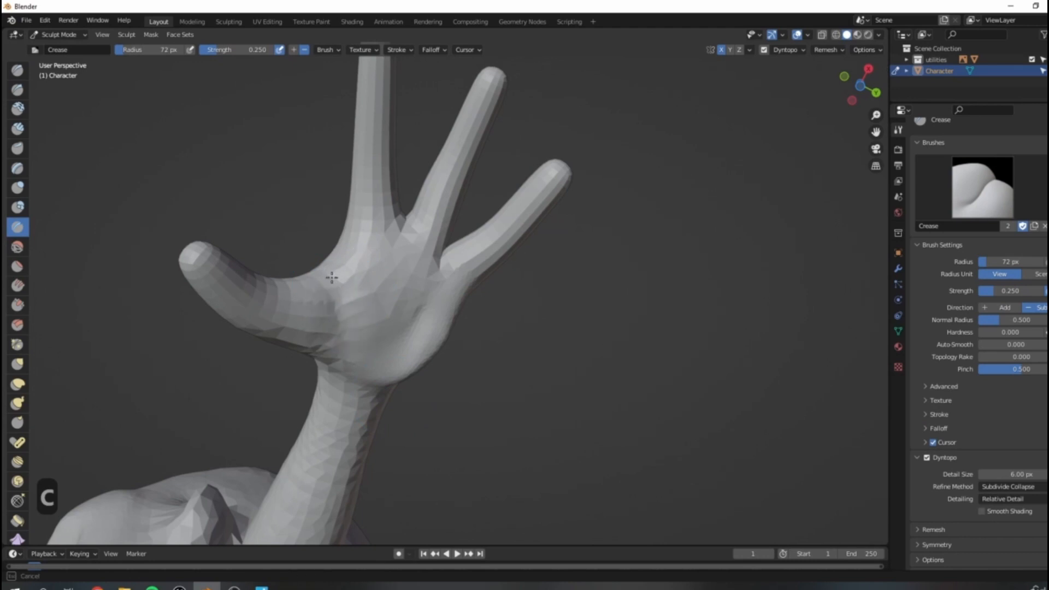
pyautogui.keyDown('shift'); pyautogui.moveTo(330, 282); pyautogui.dragTo(334, 288); pyautogui.keyUp('shift')
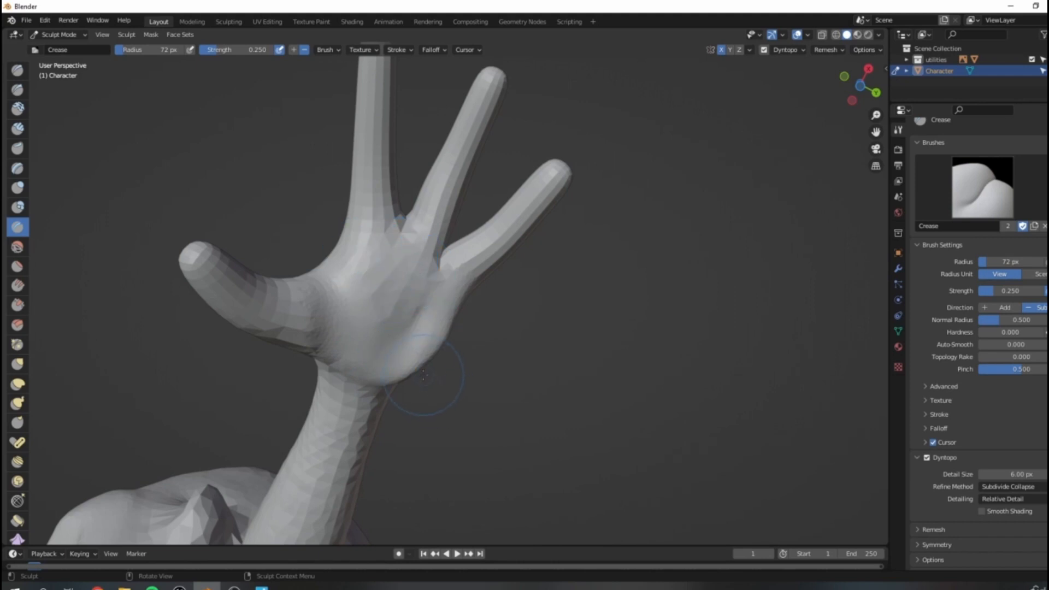
pyautogui.press('x')
pyautogui.moveTo(375, 264)
pyautogui.mouseDown()
pyautogui.moveTo(331, 328)
pyautogui.moveTo(349, 353)
pyautogui.moveTo(365, 297)
pyautogui.moveTo(379, 345)
pyautogui.mouseUp()
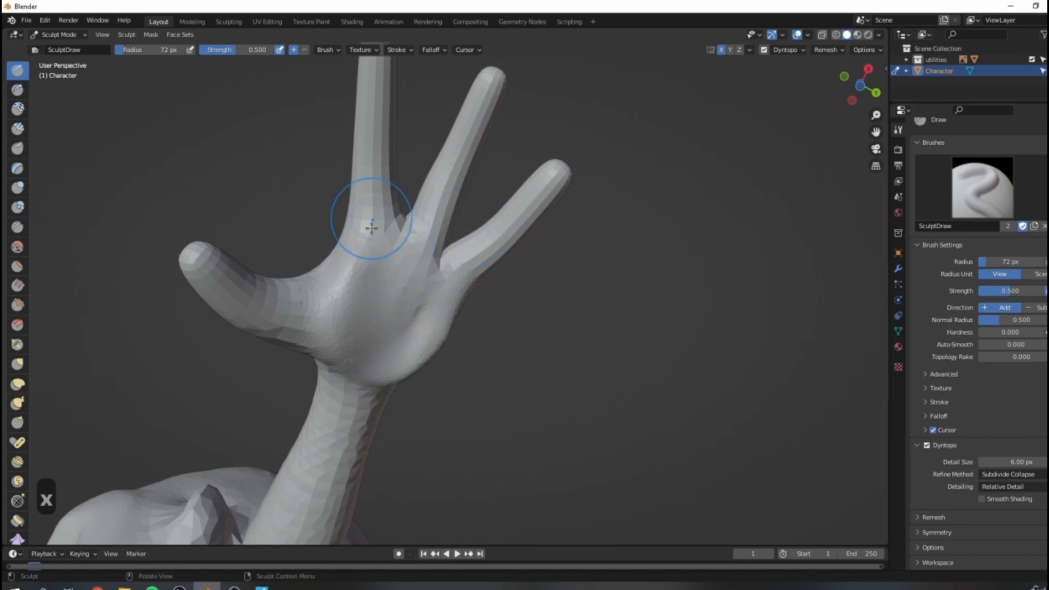
# Build up the palm just below the finger bases using the Draw brush reduced to a 45 px radius.
pyautogui.press('[')
pyautogui.press('[')
pyautogui.press('[')
pyautogui.press('[')
pyautogui.moveTo(394, 248)
pyautogui.mouseDown()
pyautogui.moveTo(410, 273)
pyautogui.moveTo(383, 245)
pyautogui.moveTo(389, 271)
pyautogui.mouseUp()
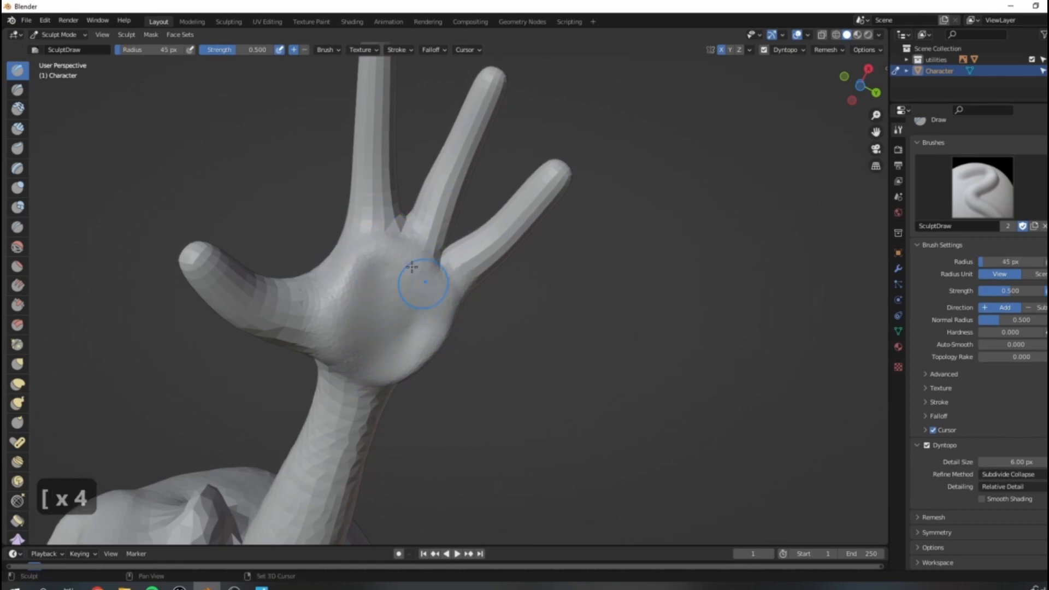
# Raise a knuckle halfway along each of the three fingers with the Draw brush at a 45 px radius.
pyautogui.moveTo(438, 275); pyautogui.dragTo(441, 386, button='middle')
pyautogui.scroll(2, 432, 385)
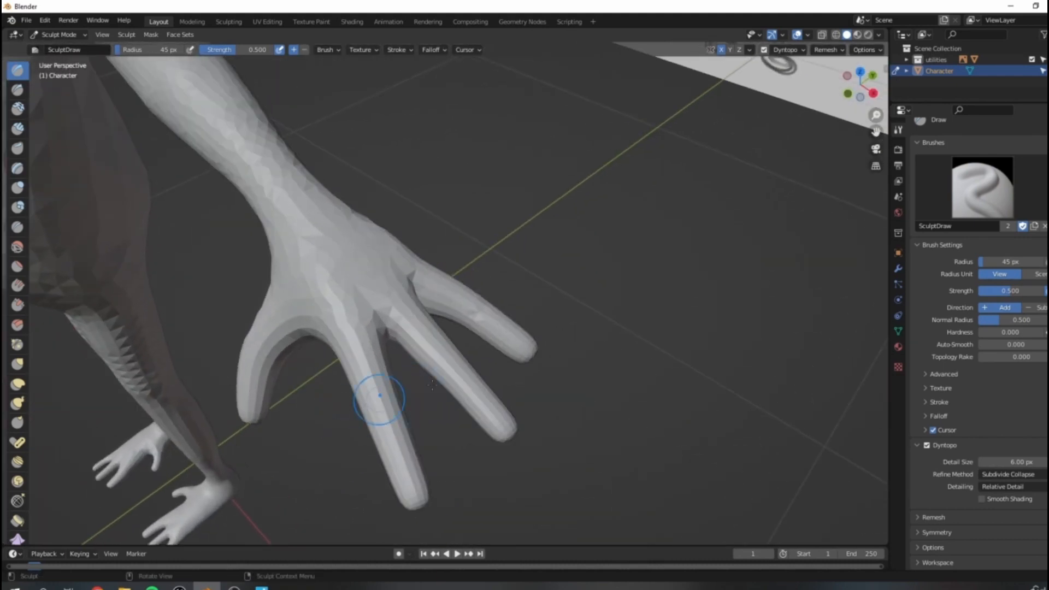
pyautogui.scroll(1, 462, 299)
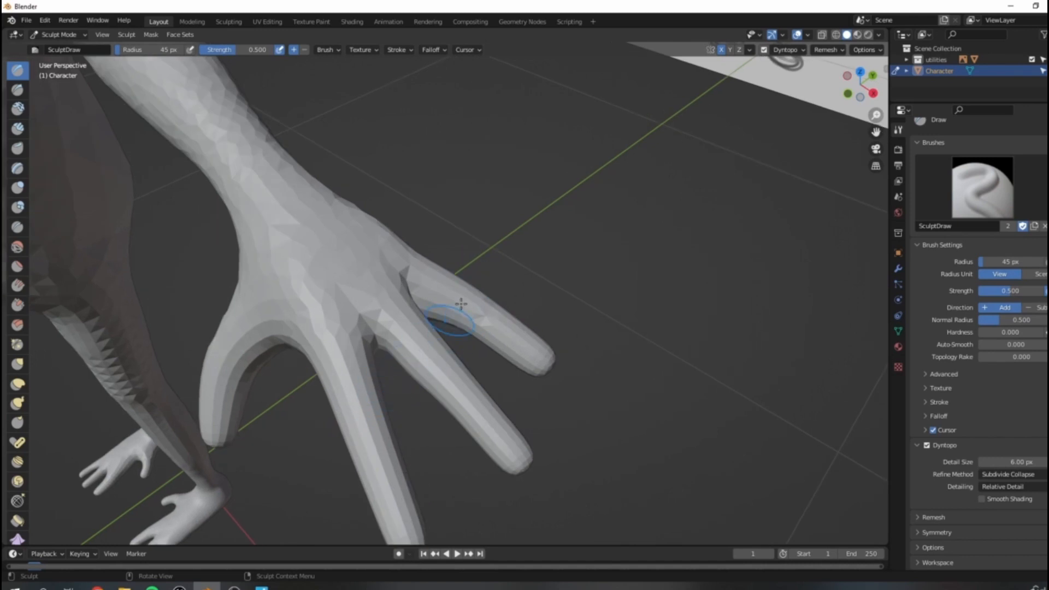
pyautogui.moveTo(377, 416); pyautogui.dragTo(399, 391, button='middle')
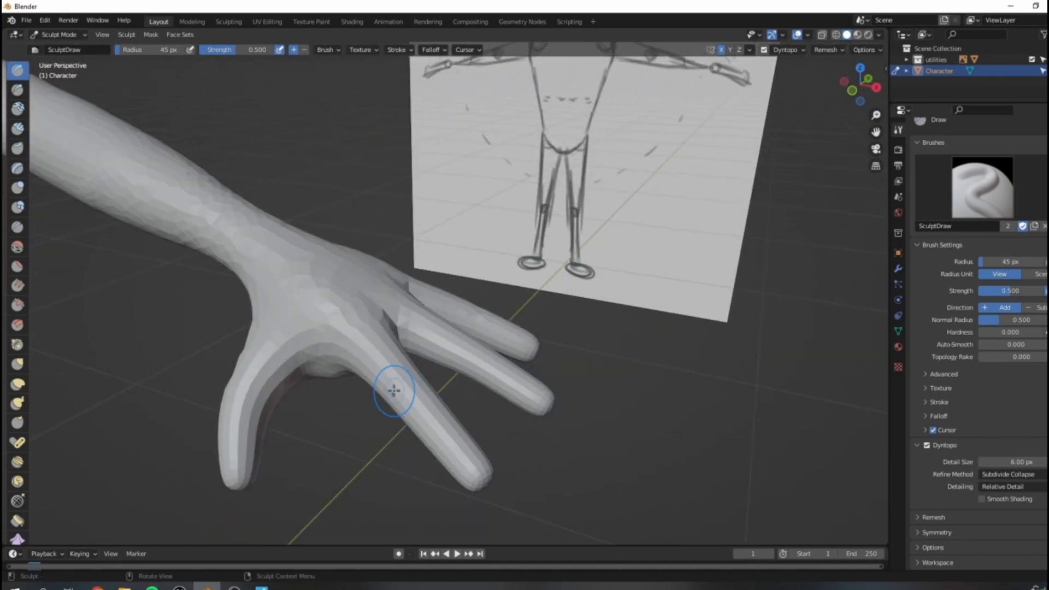
pyautogui.moveTo(430, 379); pyautogui.dragTo(421, 392)
pyautogui.moveTo(475, 334); pyautogui.dragTo(454, 369)
pyautogui.moveTo(469, 358); pyautogui.dragTo(392, 403, button='middle')
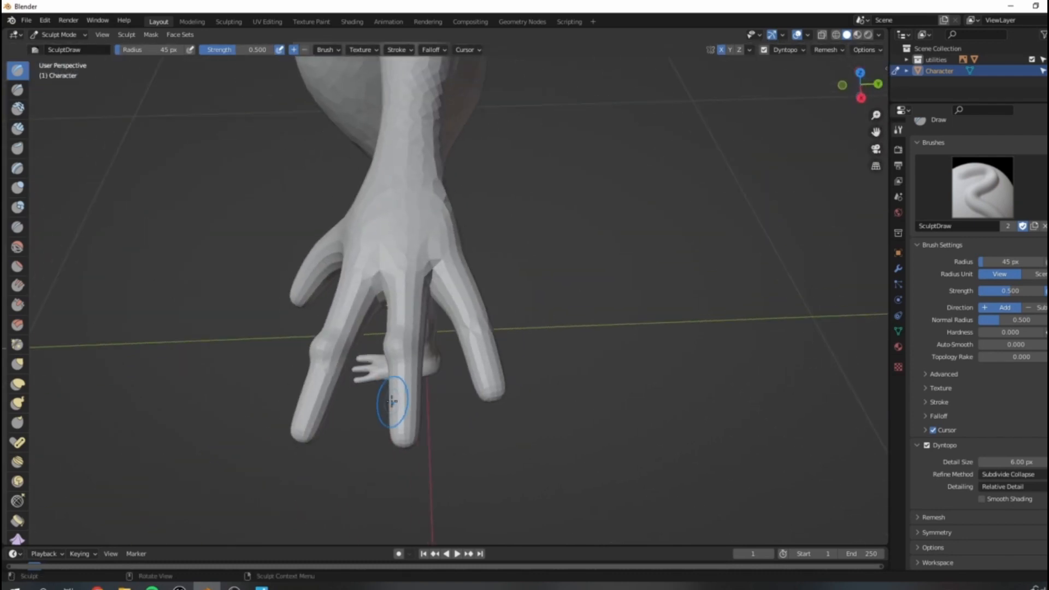
pyautogui.moveTo(403, 342); pyautogui.dragTo(486, 326)
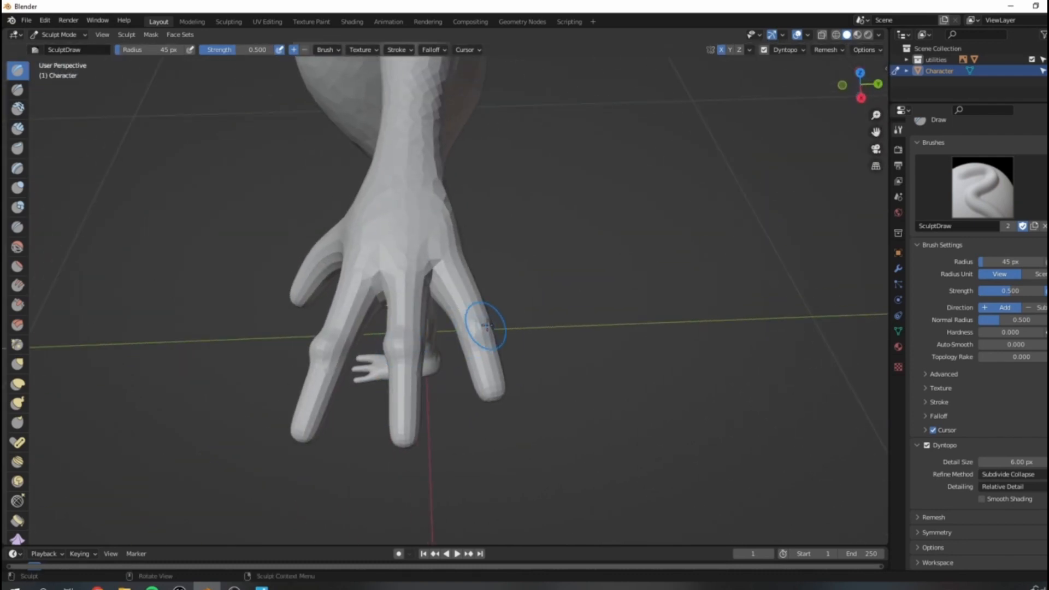
# Crease the palm side of the fingers at their middle joints with the Crease brush at a 45 px radius.
pyautogui.moveTo(350, 336)
pyautogui.mouseDown(button='middle')
pyautogui.moveTo(529, 300)
pyautogui.moveTo(517, 364)
pyautogui.moveTo(518, 328)
pyautogui.moveTo(487, 327)
pyautogui.moveTo(480, 293)
pyautogui.moveTo(467, 370)
pyautogui.moveTo(452, 234)
pyautogui.moveTo(450, 268)
pyautogui.moveTo(472, 307)
pyautogui.mouseUp(button='middle')
pyautogui.hotkey('shift', 'c')
pyautogui.moveTo(472, 306)
pyautogui.mouseDown()
pyautogui.moveTo(414, 304)
pyautogui.moveTo(401, 285)
pyautogui.mouseUp()
pyautogui.moveTo(416, 363); pyautogui.dragTo(410, 362)
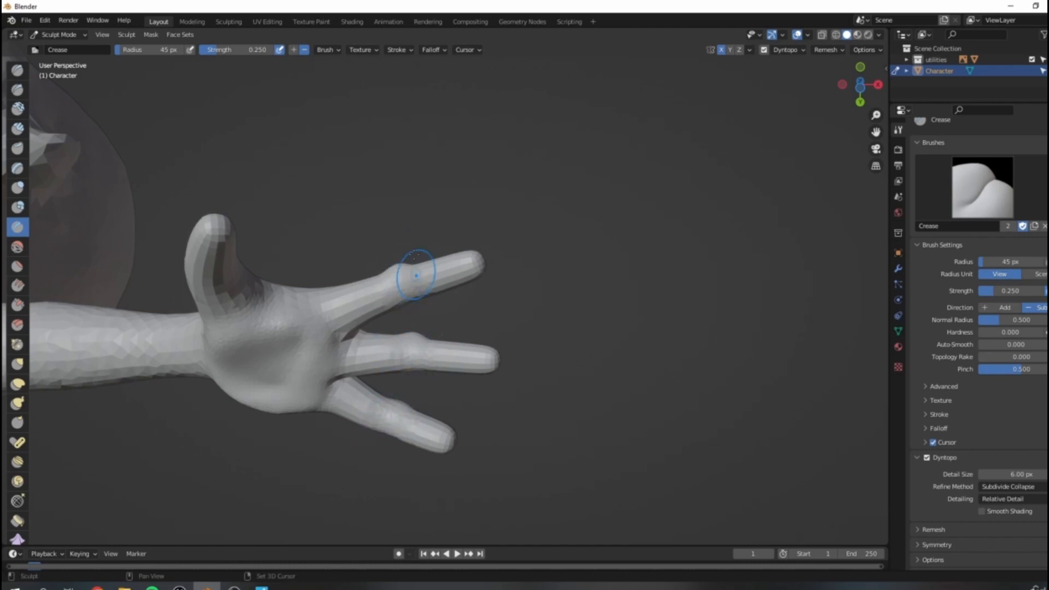
pyautogui.moveTo(415, 252)
pyautogui.mouseDown(button='middle')
pyautogui.moveTo(433, 352)
pyautogui.moveTo(427, 293)
pyautogui.mouseUp(button='middle')
pyautogui.moveTo(372, 367)
pyautogui.keyDown('shift'); pyautogui.mouseDown()
pyautogui.moveTo(388, 390)
pyautogui.moveTo(356, 377)
pyautogui.moveTo(386, 371)
pyautogui.mouseUp(); pyautogui.keyUp('shift')
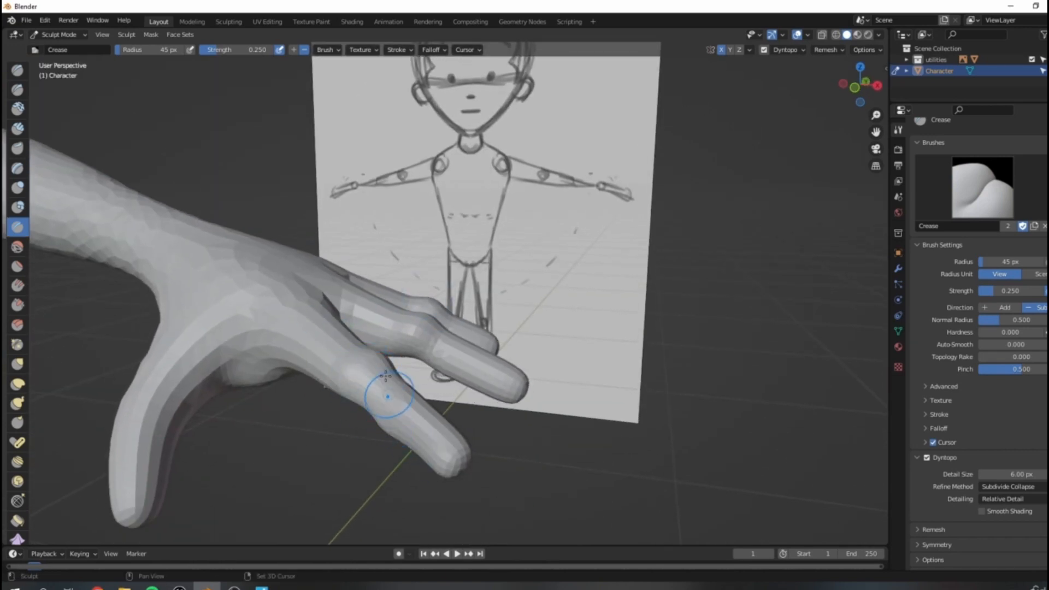
pyautogui.hotkey('ctrl', 'z')
pyautogui.hotkey('ctrl', 'z')
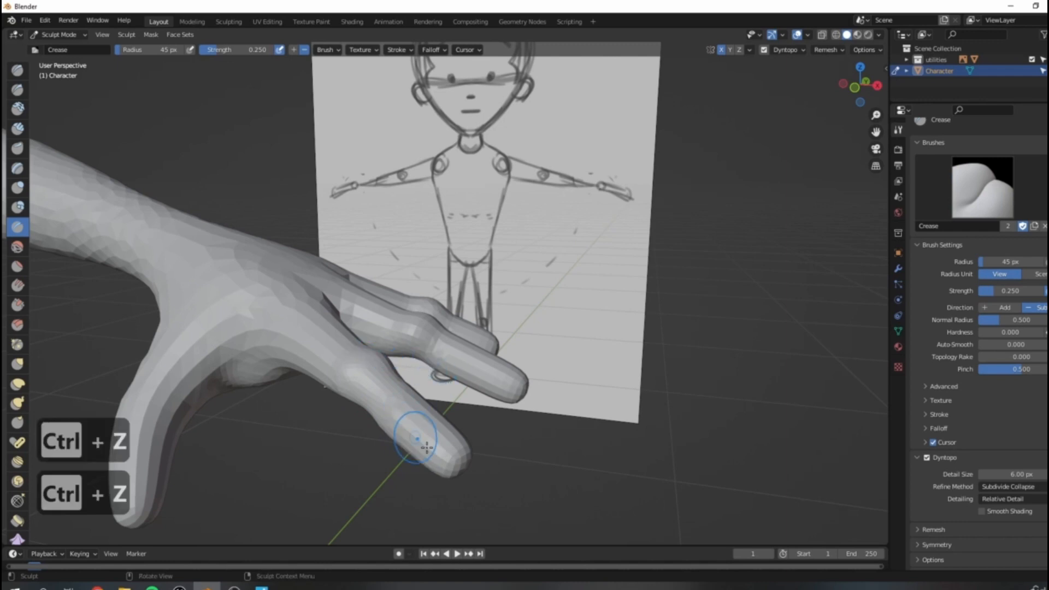
# Thicken the index finger around and beyond its knuckle with the Inflate brush at a 45 px radius.
pyautogui.press('i')
pyautogui.moveTo(357, 399); pyautogui.dragTo(360, 402)
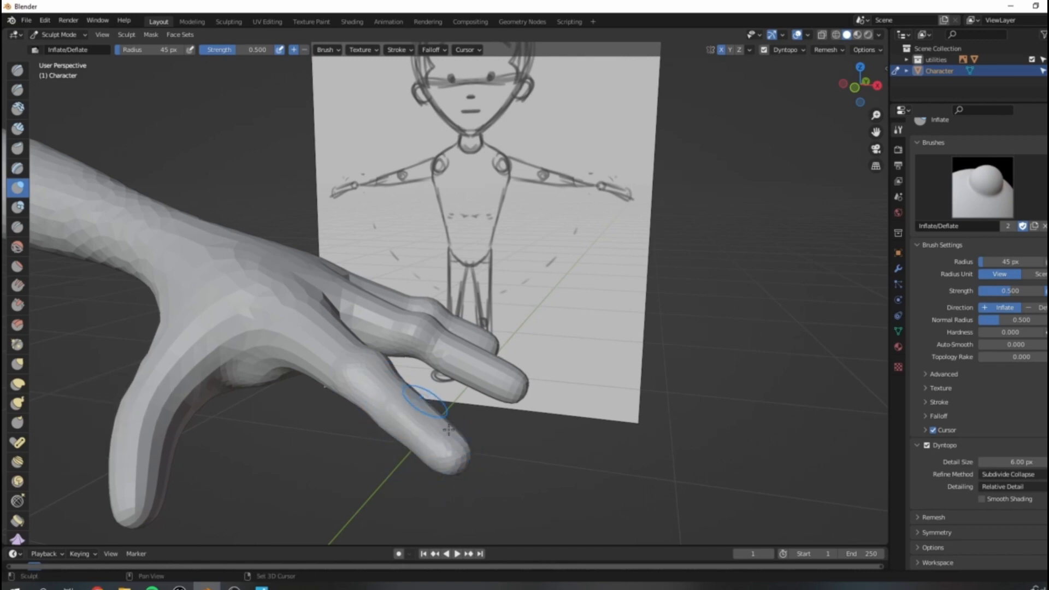
pyautogui.moveTo(516, 307); pyautogui.dragTo(369, 434, button='middle')
pyautogui.moveTo(368, 434)
pyautogui.mouseDown(button='middle')
pyautogui.moveTo(366, 402)
pyautogui.moveTo(420, 361)
pyautogui.mouseUp(button='middle')
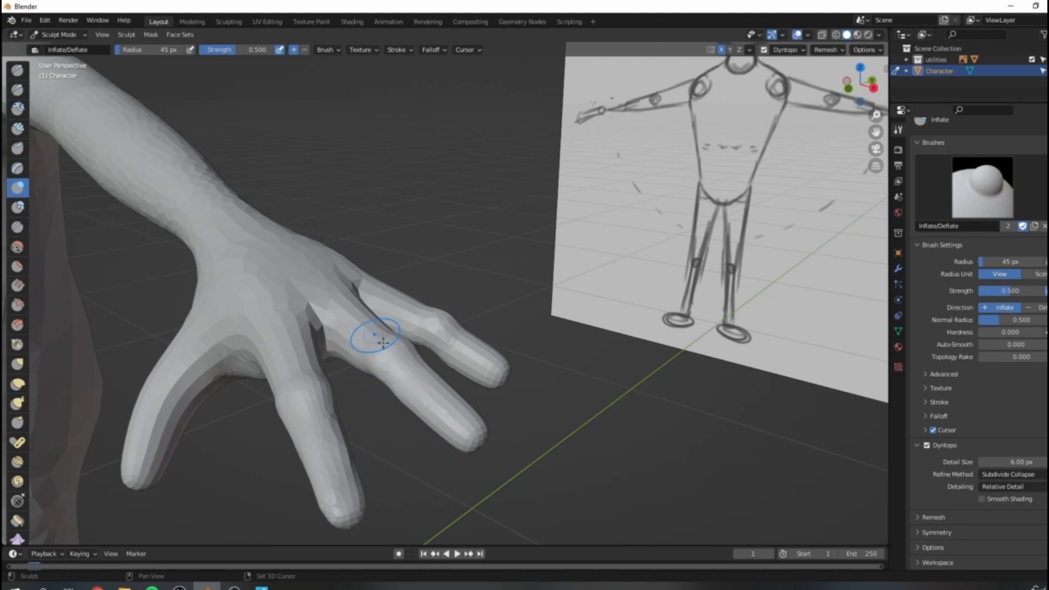
pyautogui.moveTo(395, 310); pyautogui.dragTo(515, 314, button='middle')
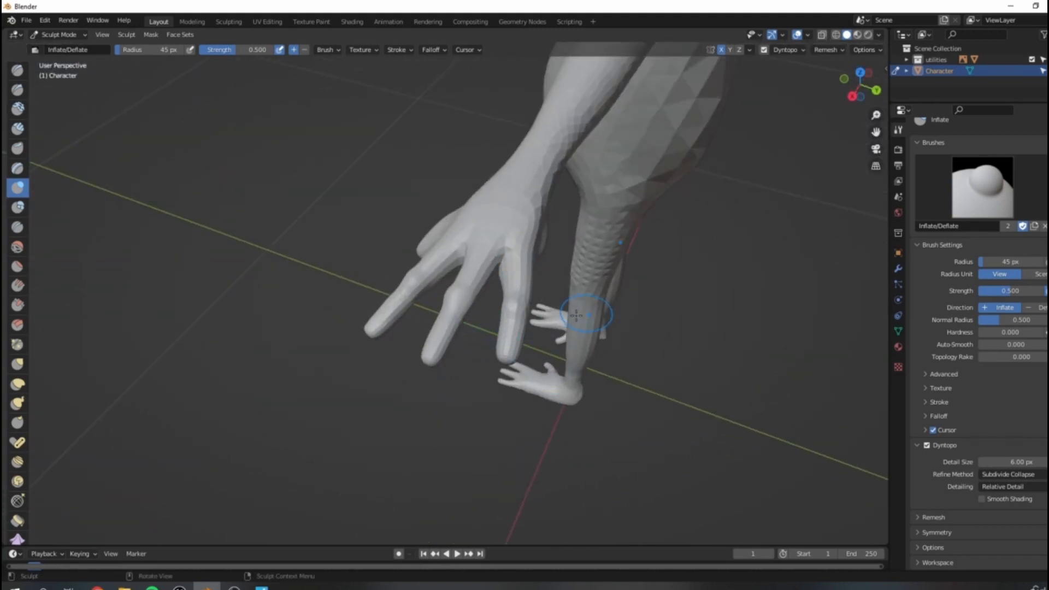
# Inflate the side of the middle finger from its knuckle towards the fingertip.
pyautogui.scroll(2, 525, 315)
pyautogui.moveTo(282, 294); pyautogui.dragTo(345, 306, button='middle')
pyautogui.scroll(3, 357, 347)
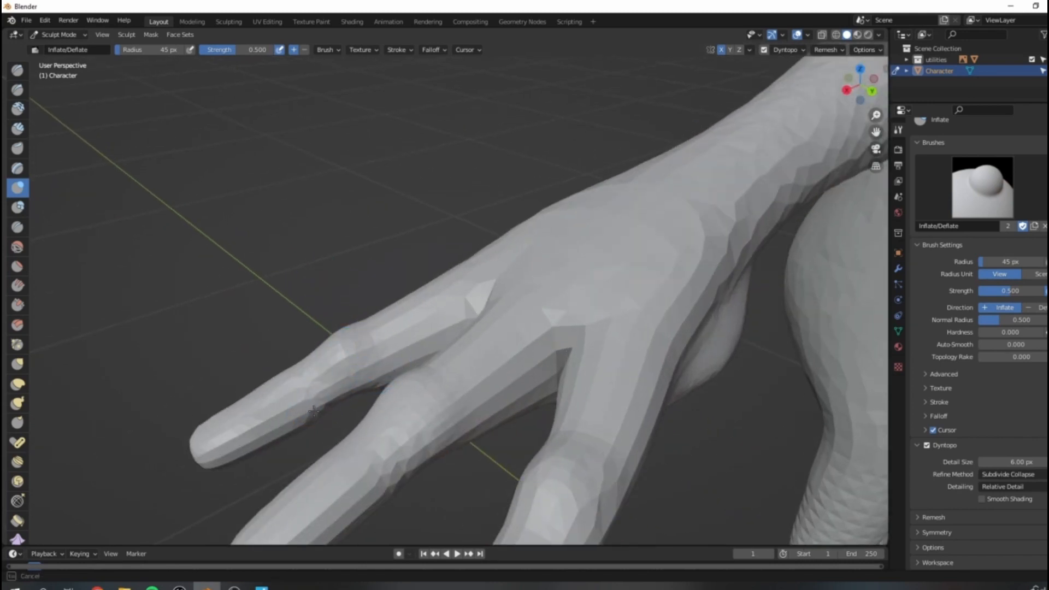
pyautogui.moveTo(407, 362); pyautogui.dragTo(270, 433)
# Fill out the index finger's side and the web between the index and middle fingers with the Inflate brush.
pyautogui.scroll(-4, 287, 422)
pyautogui.moveTo(491, 388); pyautogui.dragTo(502, 475, button='middle')
pyautogui.scroll(1, 462, 421)
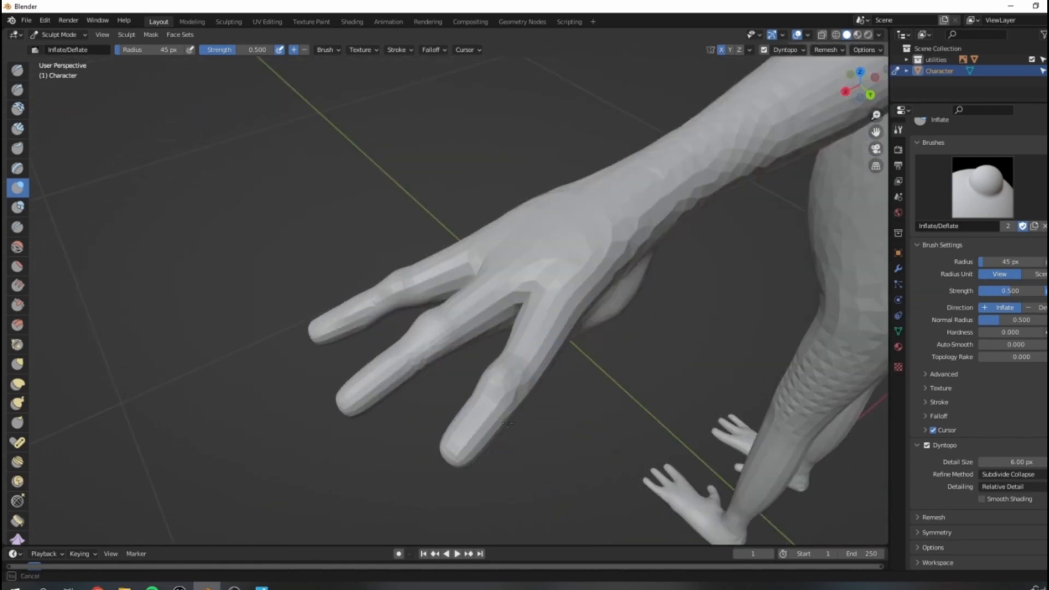
pyautogui.moveTo(536, 385)
pyautogui.mouseDown()
pyautogui.moveTo(477, 445)
pyautogui.moveTo(515, 374)
pyautogui.mouseUp()
pyautogui.moveTo(557, 291); pyautogui.dragTo(511, 348)
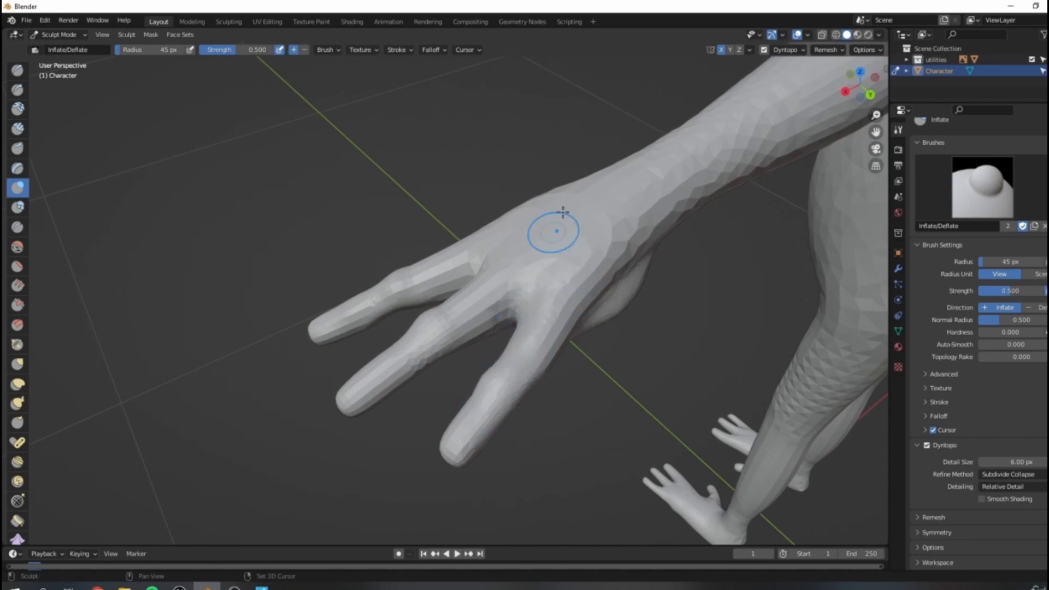
# Inflate the back of the hand at the base of the fingers.
pyautogui.moveTo(597, 199); pyautogui.dragTo(339, 363, button='middle')
pyautogui.moveTo(340, 357); pyautogui.dragTo(339, 333)
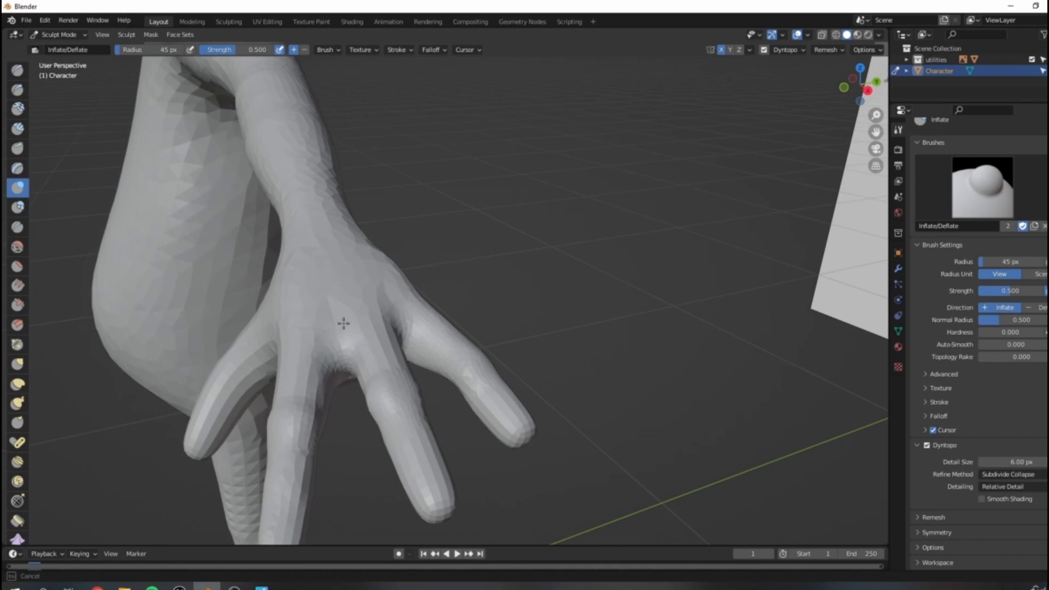
pyautogui.moveTo(367, 328)
pyautogui.mouseDown(button='middle')
pyautogui.moveTo(403, 286)
pyautogui.moveTo(547, 345)
pyautogui.moveTo(631, 351)
pyautogui.moveTo(546, 382)
pyautogui.moveTo(392, 316)
pyautogui.mouseUp(button='middle')
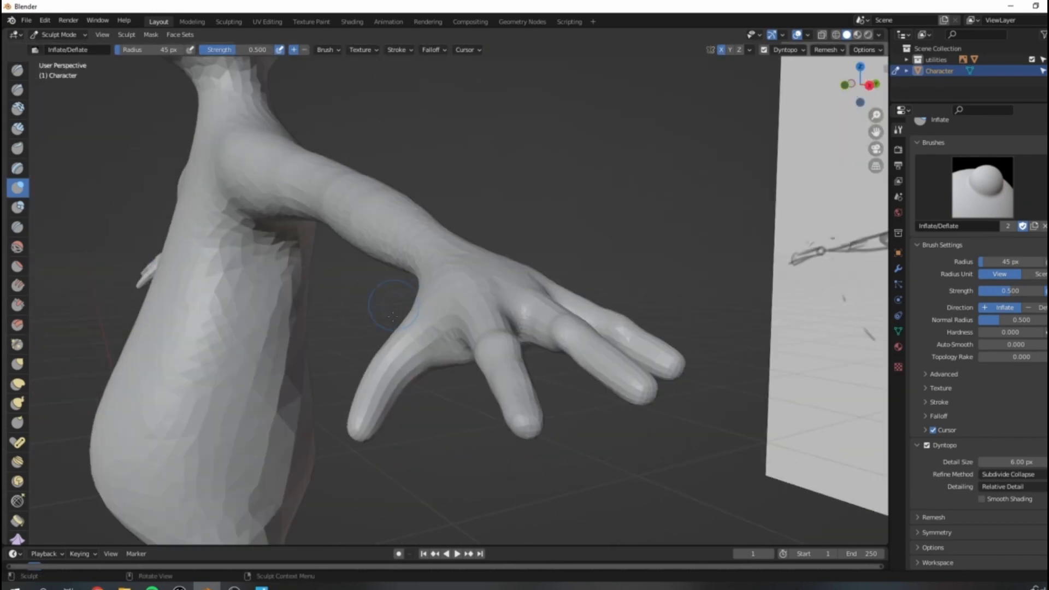
# Reshape the thumb's outer side with the Grab brush enlarged to a 74 px radius.
pyautogui.press('c')
pyautogui.moveTo(437, 424); pyautogui.dragTo(389, 378, button='middle')
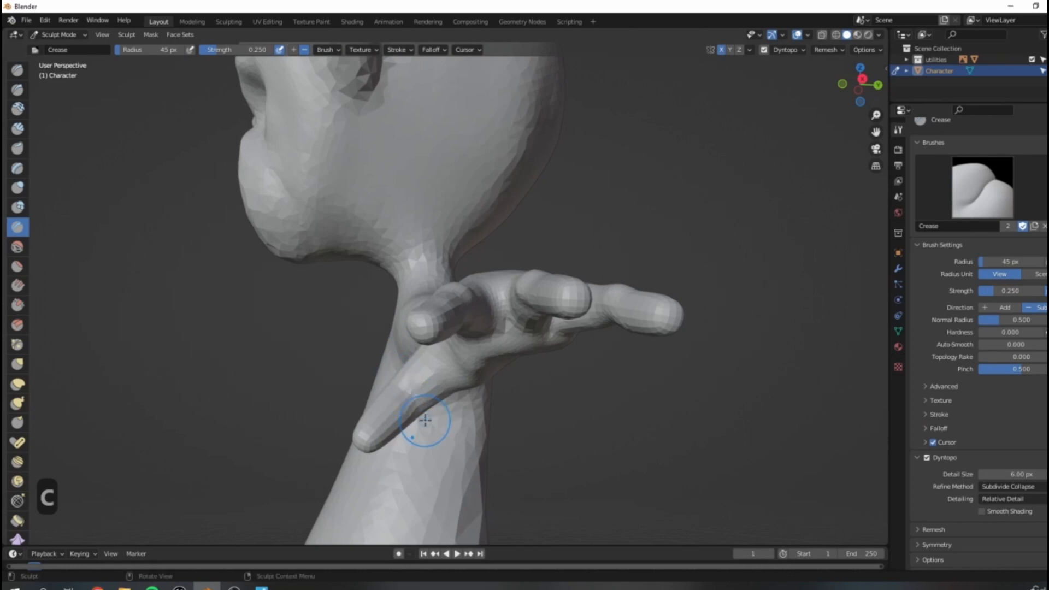
pyautogui.moveTo(444, 408); pyautogui.dragTo(491, 370, button='middle')
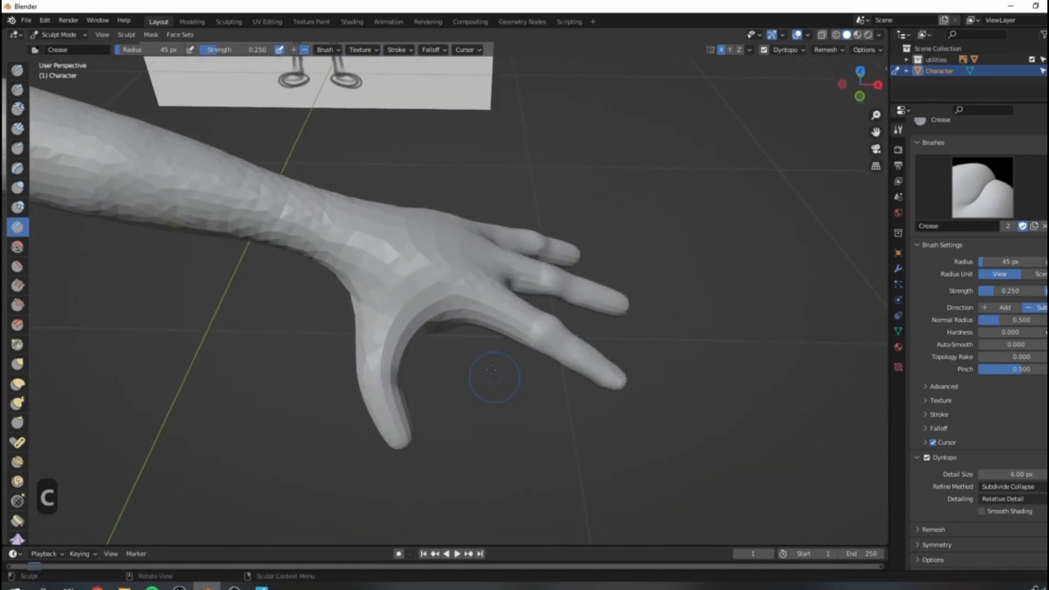
pyautogui.press('g')
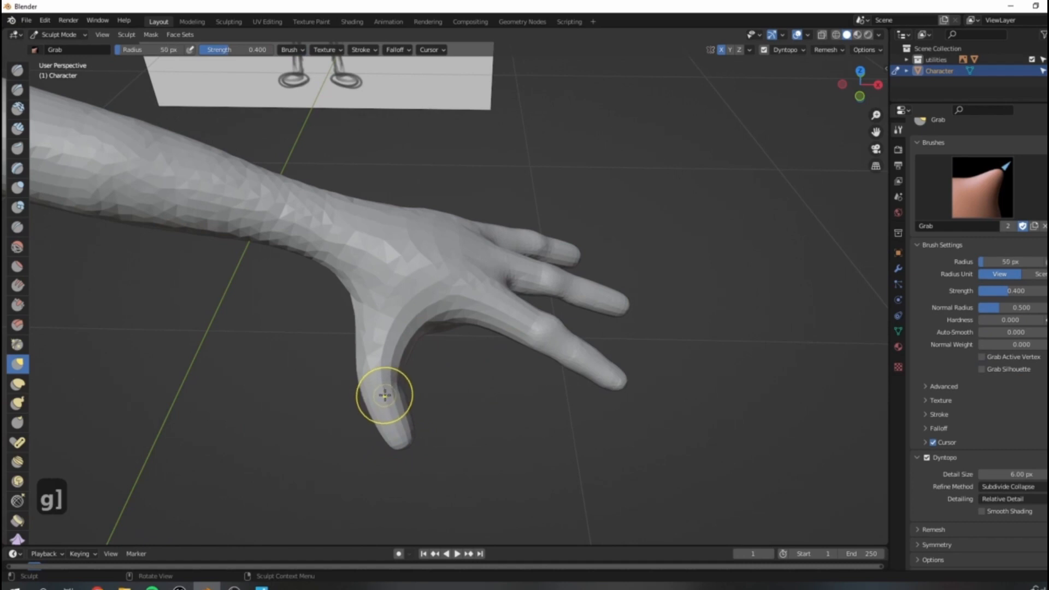
pyautogui.press(']')
pyautogui.press(']')
pyautogui.press(']')
pyautogui.press(']')
pyautogui.moveTo(365, 373); pyautogui.dragTo(367, 376)
# Sculpt the two nostrils and the surface around them on the monkey's nose with the Draw brush at a 74 px radius.
pyautogui.scroll(-6, 443, 384)
pyautogui.moveTo(452, 373)
pyautogui.mouseDown(button='middle')
pyautogui.moveTo(492, 317)
pyautogui.moveTo(426, 283)
pyautogui.moveTo(508, 273)
pyautogui.mouseUp(button='middle')
pyautogui.scroll(4, 436, 230)
pyautogui.keyDown('shift'); pyautogui.moveTo(435, 229); pyautogui.dragTo(489, 317, button='middle'); pyautogui.keyUp('shift')
pyautogui.scroll(-1, 487, 277)
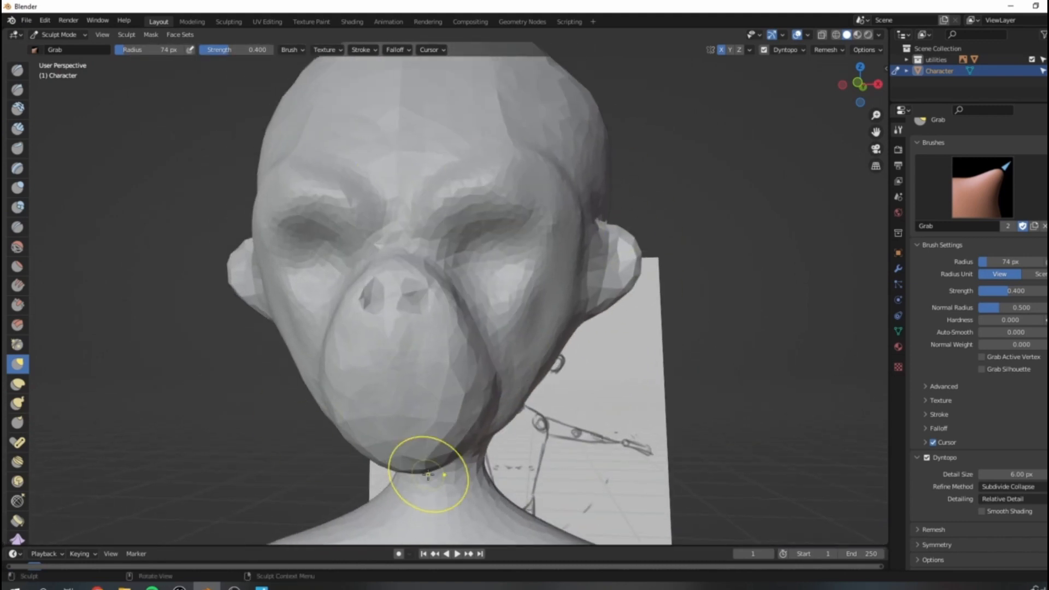
pyautogui.moveTo(549, 238); pyautogui.dragTo(403, 241, button='middle')
pyautogui.scroll(4, 410, 263)
pyautogui.moveTo(423, 277); pyautogui.dragTo(476, 308, button='middle')
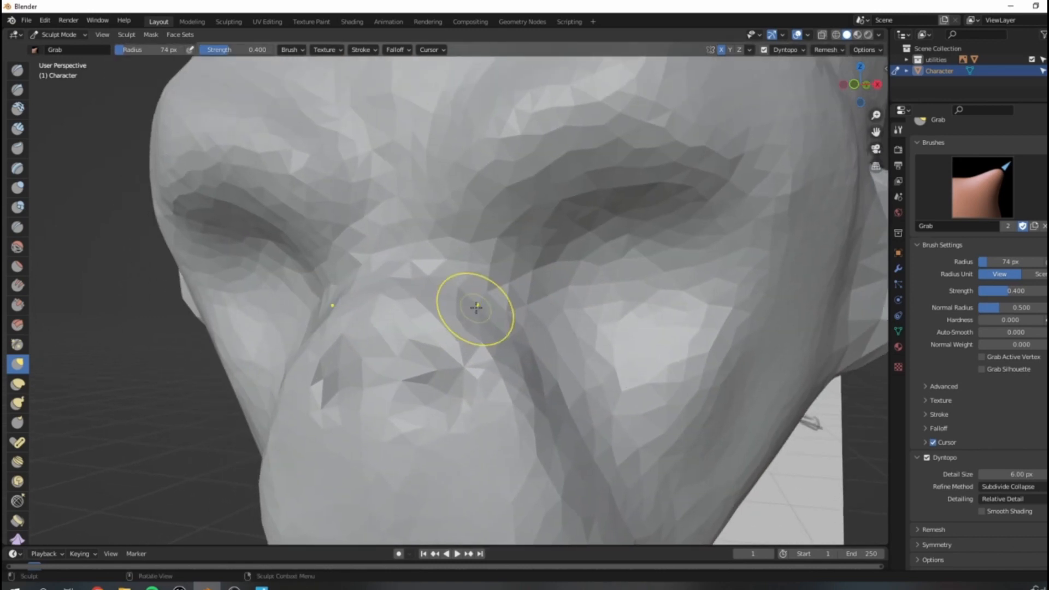
pyautogui.press('x')
pyautogui.moveTo(433, 386)
pyautogui.mouseDown()
pyautogui.moveTo(429, 369)
pyautogui.moveTo(443, 399)
pyautogui.mouseUp()
pyautogui.moveTo(407, 349)
pyautogui.mouseDown()
pyautogui.moveTo(409, 424)
pyautogui.moveTo(415, 407)
pyautogui.mouseUp()
pyautogui.moveTo(417, 346); pyautogui.dragTo(443, 419)
pyautogui.moveTo(429, 343); pyautogui.dragTo(487, 419)
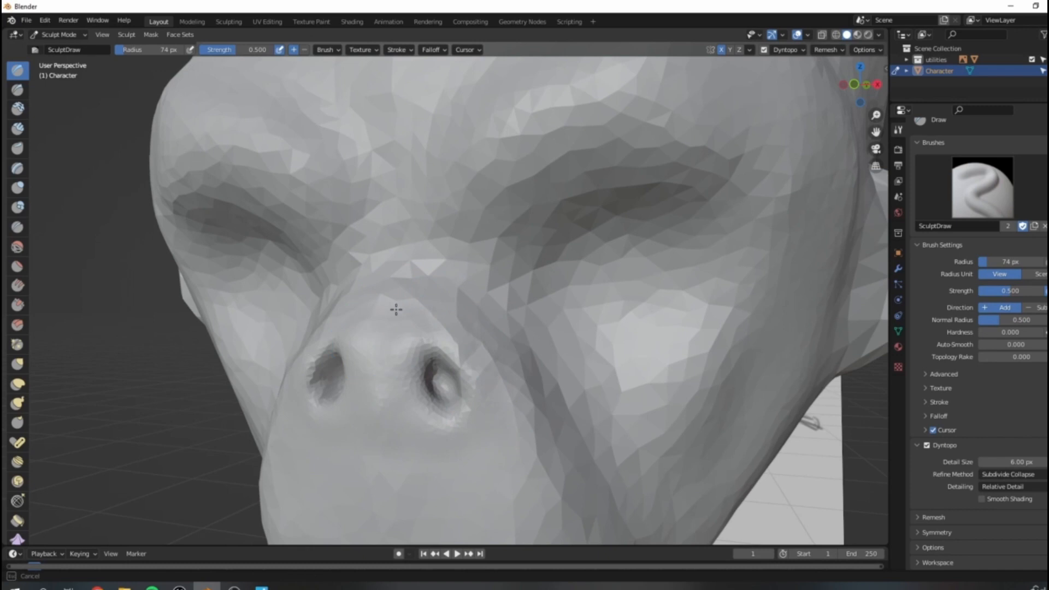
# Build up the nose rim around the nostrils and the upper lip with the Draw brush, smoothing the muzzle between them.
pyautogui.moveTo(395, 309); pyautogui.dragTo(503, 401)
pyautogui.moveTo(479, 349); pyautogui.dragTo(498, 406)
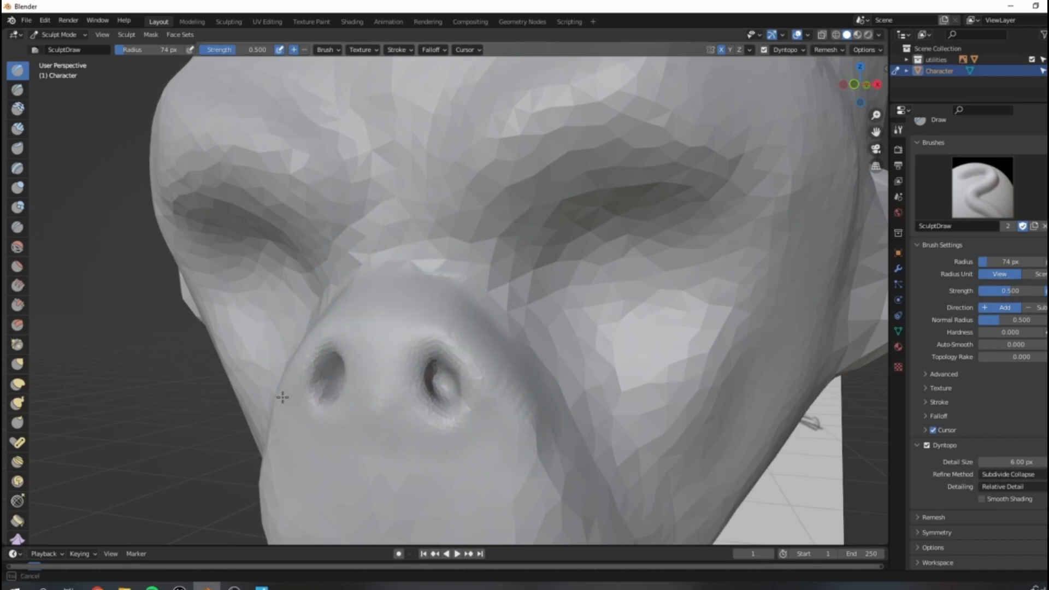
pyautogui.moveTo(293, 356)
pyautogui.mouseDown(button='middle')
pyautogui.moveTo(421, 379)
pyautogui.moveTo(455, 344)
pyautogui.mouseUp(button='middle')
pyautogui.moveTo(395, 400)
pyautogui.mouseDown()
pyautogui.moveTo(490, 387)
pyautogui.moveTo(436, 388)
pyautogui.moveTo(487, 378)
pyautogui.moveTo(404, 402)
pyautogui.moveTo(433, 398)
pyautogui.moveTo(379, 399)
pyautogui.moveTo(503, 347)
pyautogui.moveTo(522, 358)
pyautogui.mouseUp()
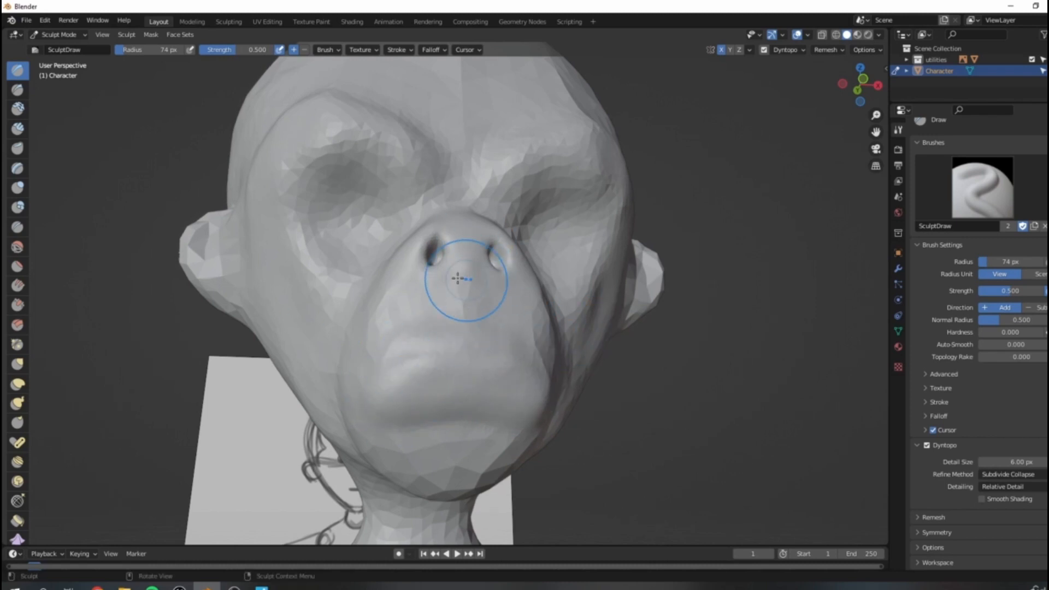
pyautogui.moveTo(456, 301)
pyautogui.keyDown('shift'); pyautogui.mouseDown()
pyautogui.moveTo(396, 352)
pyautogui.moveTo(394, 381)
pyautogui.mouseUp(); pyautogui.keyUp('shift')
# Fill out and smooth the front and side of the muzzle using the Draw brush enlarged to a 124 px radius.
pyautogui.scroll(-1, 536, 394)
pyautogui.moveTo(536, 394)
pyautogui.mouseDown(button='middle')
pyautogui.moveTo(322, 394)
pyautogui.moveTo(343, 362)
pyautogui.moveTo(273, 397)
pyautogui.moveTo(352, 316)
pyautogui.mouseUp(button='middle')
pyautogui.scroll(4, 317, 394)
pyautogui.press(']')
pyautogui.press(']')
pyautogui.press(']')
pyautogui.press(']')
pyautogui.press(']')
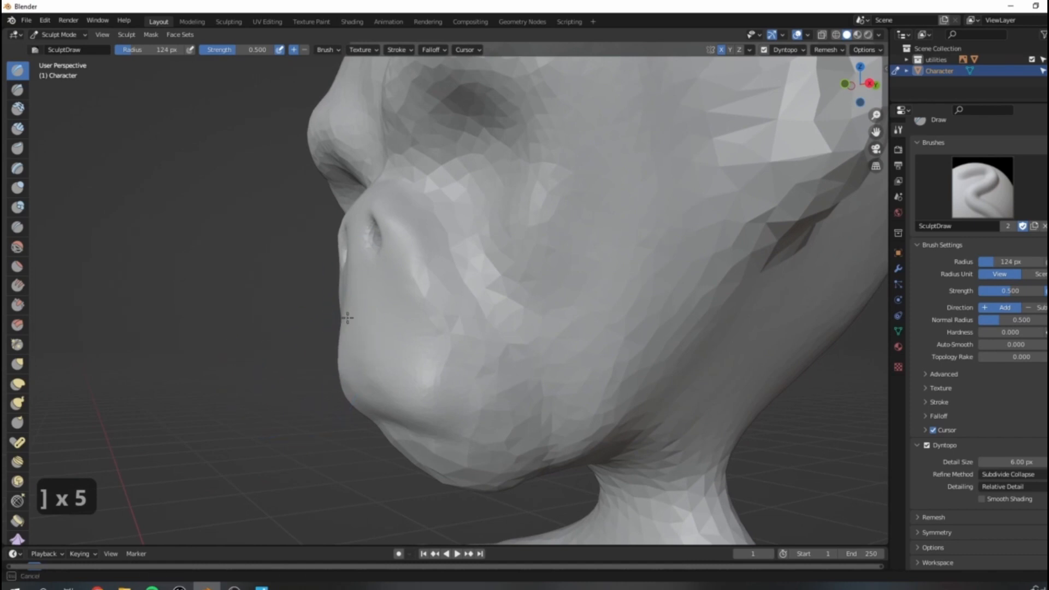
pyautogui.moveTo(430, 333); pyautogui.dragTo(441, 324)
pyautogui.moveTo(450, 333); pyautogui.dragTo(436, 267)
pyautogui.moveTo(437, 316)
pyautogui.mouseDown()
pyautogui.moveTo(434, 249)
pyautogui.moveTo(421, 263)
pyautogui.mouseUp()
pyautogui.moveTo(363, 374)
pyautogui.mouseDown()
pyautogui.moveTo(376, 287)
pyautogui.moveTo(394, 273)
pyautogui.mouseUp()
pyautogui.moveTo(411, 319); pyautogui.dragTo(421, 284)
pyautogui.moveTo(351, 302)
pyautogui.mouseDown()
pyautogui.moveTo(347, 359)
pyautogui.moveTo(355, 283)
pyautogui.moveTo(335, 350)
pyautogui.moveTo(350, 289)
pyautogui.mouseUp()
pyautogui.moveTo(419, 304)
pyautogui.keyDown('shift'); pyautogui.mouseDown()
pyautogui.moveTo(428, 309)
pyautogui.moveTo(448, 264)
pyautogui.mouseUp(); pyautogui.keyUp('shift')
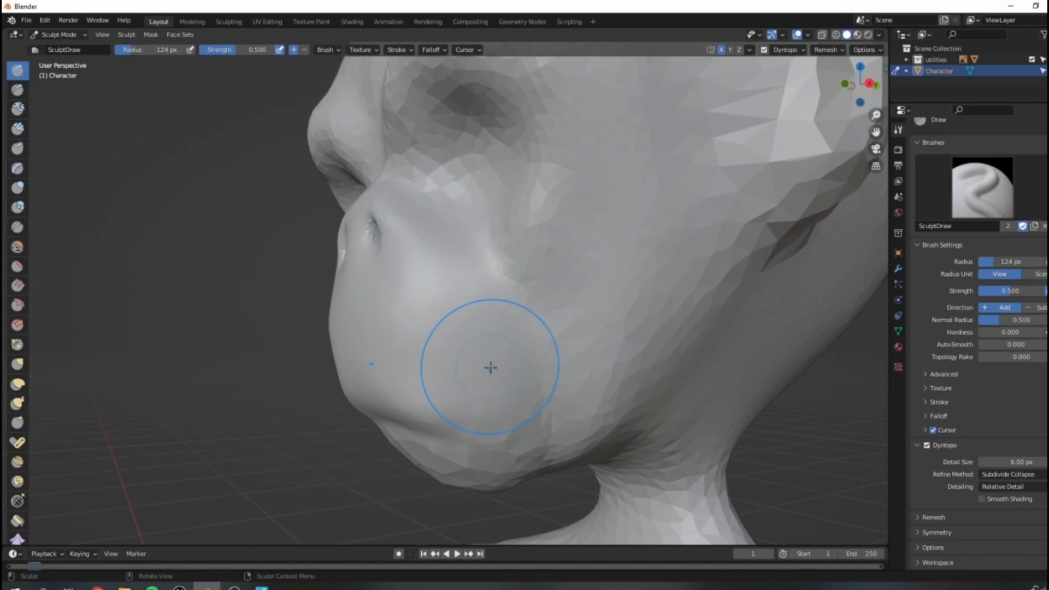
# Adjust the shape of the muzzle and nose with the Grab brush at a 168 px radius.
pyautogui.moveTo(468, 316)
pyautogui.mouseDown(button='middle')
pyautogui.moveTo(554, 345)
pyautogui.moveTo(485, 432)
pyautogui.moveTo(498, 368)
pyautogui.moveTo(513, 431)
pyautogui.moveTo(505, 452)
pyautogui.mouseUp(button='middle')
pyautogui.press('g')
pyautogui.press(']')
pyautogui.press(']')
pyautogui.press(']')
pyautogui.moveTo(502, 454); pyautogui.dragTo(498, 420)
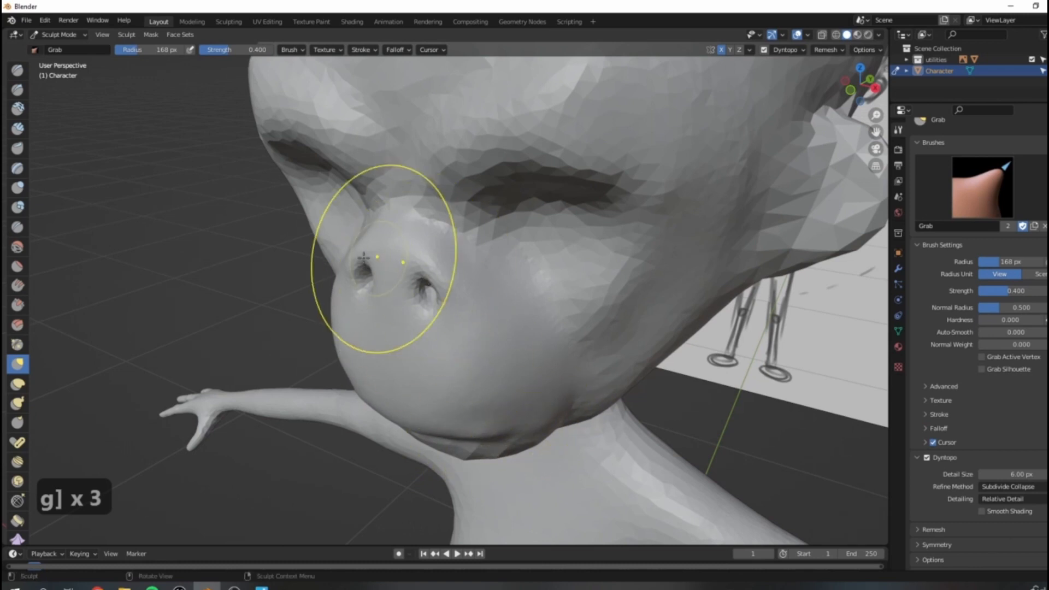
pyautogui.moveTo(374, 304)
pyautogui.mouseDown(button='middle')
pyautogui.moveTo(583, 360)
pyautogui.moveTo(527, 410)
pyautogui.moveTo(382, 279)
pyautogui.moveTo(350, 278)
pyautogui.mouseUp(button='middle')
pyautogui.scroll(3, 382, 280)
pyautogui.moveTo(329, 258); pyautogui.dragTo(319, 259)
# Build up a lower lip beneath the mouth line using the Draw brush reduced to a 49 px radius.
pyautogui.moveTo(384, 295); pyautogui.dragTo(503, 277, button='middle')
pyautogui.scroll(-6, 464, 290)
pyautogui.scroll(2, 492, 295)
pyautogui.moveTo(473, 328)
pyautogui.mouseDown(button='middle')
pyautogui.moveTo(466, 335)
pyautogui.moveTo(415, 275)
pyautogui.mouseUp(button='middle')
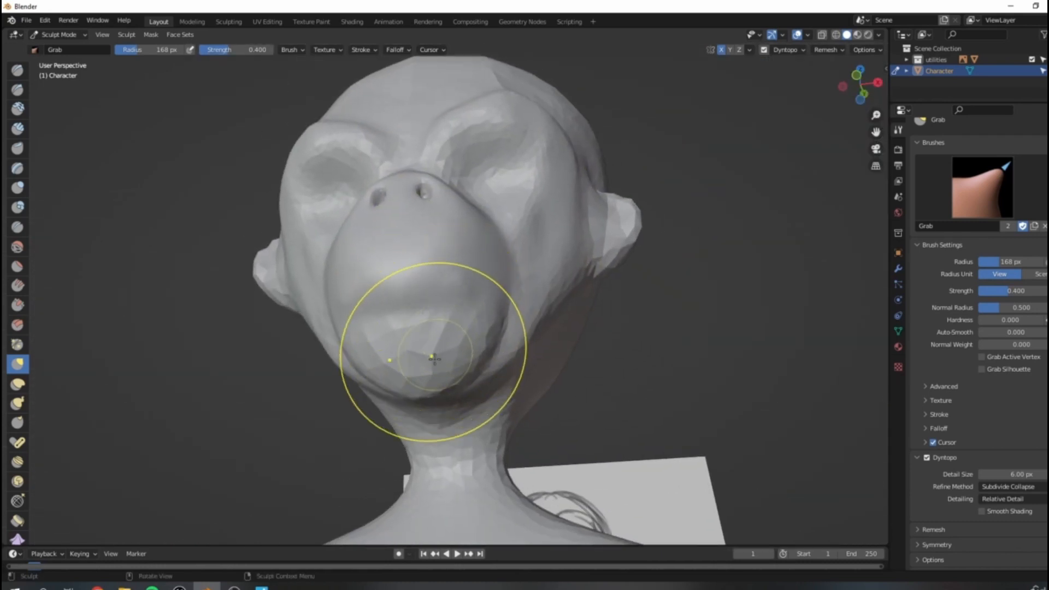
pyautogui.scroll(4, 417, 328)
pyautogui.press('x')
pyautogui.moveTo(400, 321)
pyautogui.mouseDown()
pyautogui.moveTo(373, 333)
pyautogui.moveTo(372, 345)
pyautogui.mouseUp()
pyautogui.hotkey('ctrl', 'z')
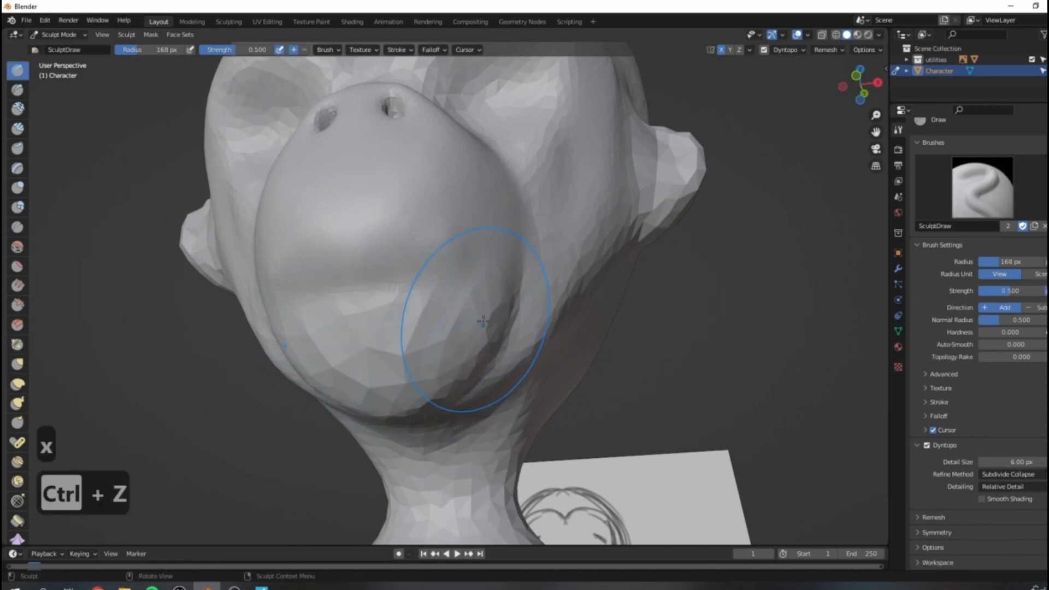
pyautogui.press('f')
pyautogui.click(386, 353)
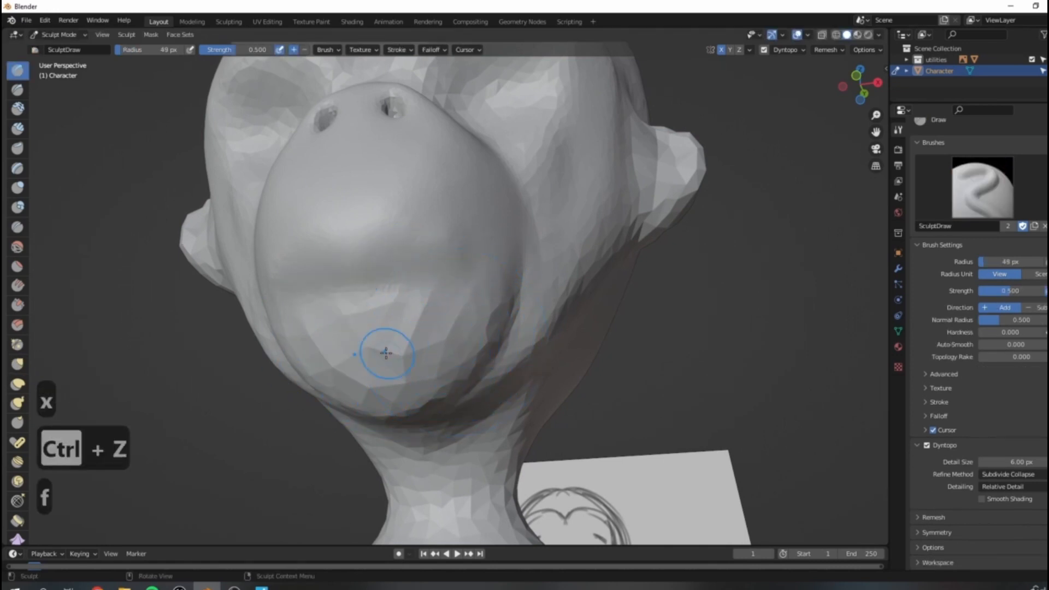
pyautogui.moveTo(350, 325)
pyautogui.mouseDown()
pyautogui.moveTo(457, 324)
pyautogui.moveTo(378, 317)
pyautogui.mouseUp()
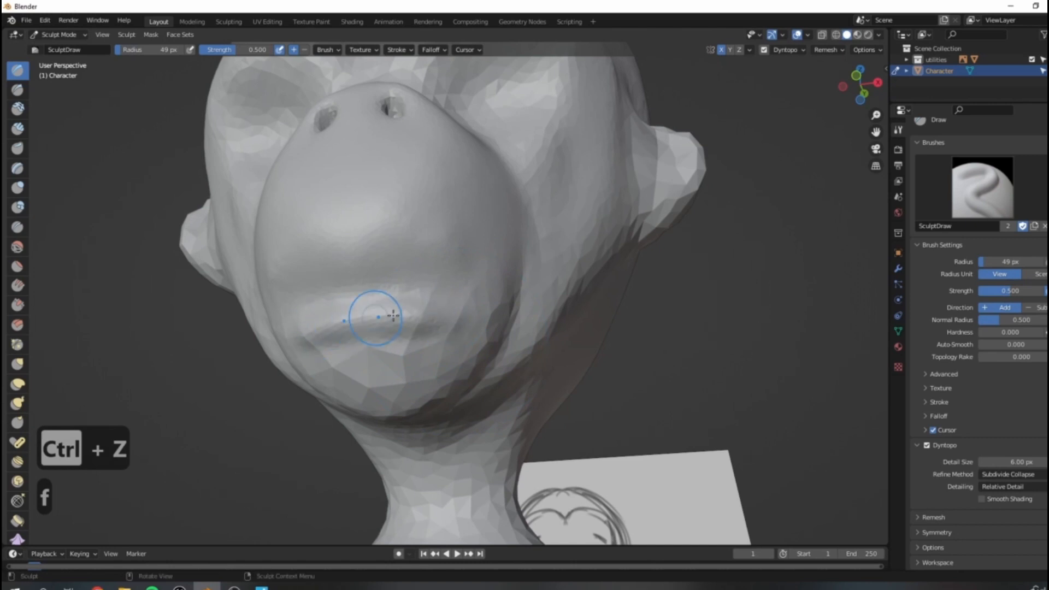
# Fill out and smooth the lower lip and chin using the Draw brush enlarged to a 136 px radius.
pyautogui.moveTo(462, 306)
pyautogui.mouseDown()
pyautogui.moveTo(432, 339)
pyautogui.moveTo(311, 363)
pyautogui.moveTo(477, 345)
pyautogui.moveTo(445, 328)
pyautogui.moveTo(313, 370)
pyautogui.mouseUp()
pyautogui.moveTo(442, 381); pyautogui.dragTo(474, 324)
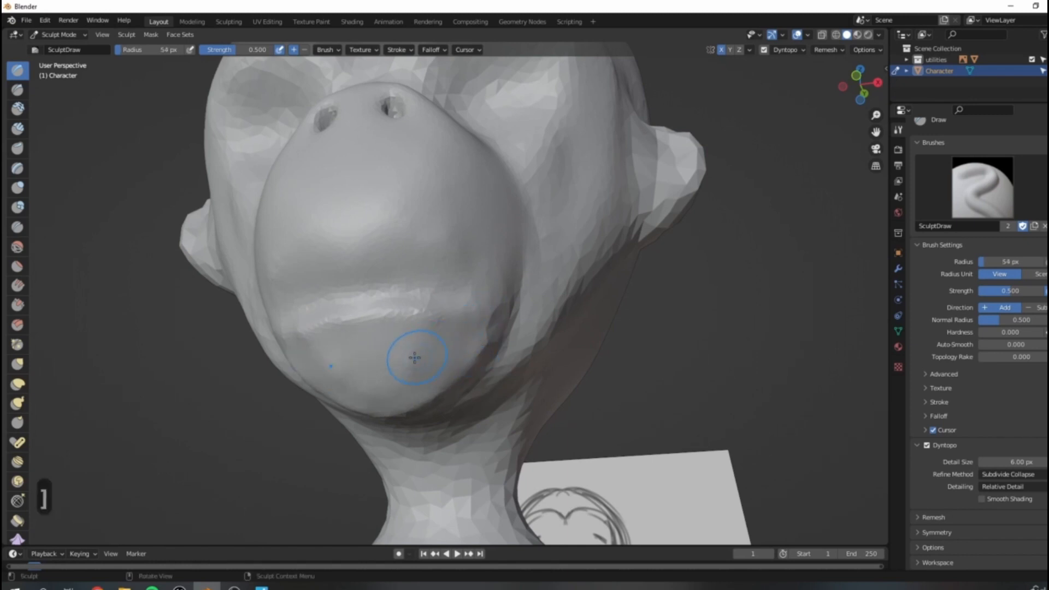
pyautogui.press('f')
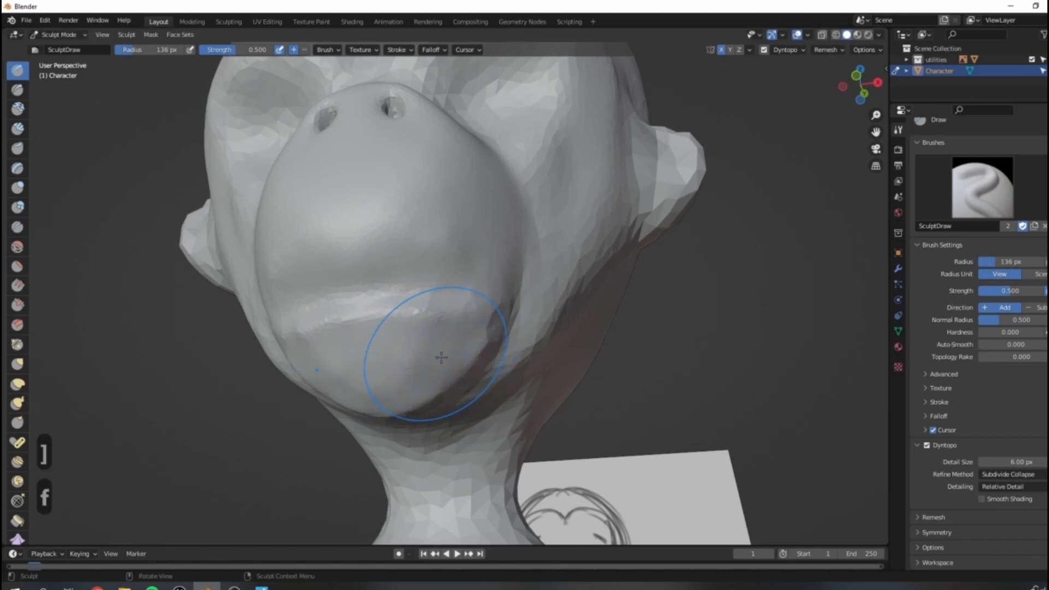
pyautogui.moveTo(441, 379)
pyautogui.mouseDown()
pyautogui.moveTo(481, 340)
pyautogui.moveTo(445, 383)
pyautogui.moveTo(347, 350)
pyautogui.moveTo(328, 375)
pyautogui.moveTo(461, 376)
pyautogui.moveTo(490, 321)
pyautogui.mouseUp()
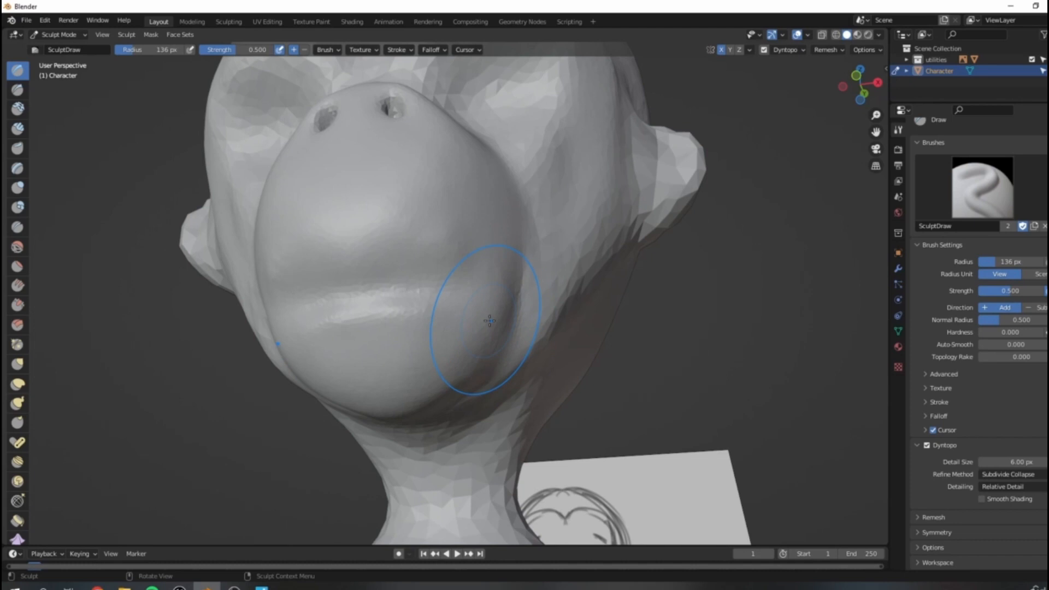
# Carve the mouth line between the upper and lower lips using the Crease brush at a 36 px radius.
pyautogui.scroll(-3, 489, 320)
pyautogui.press('c')
pyautogui.scroll(3, 446, 249)
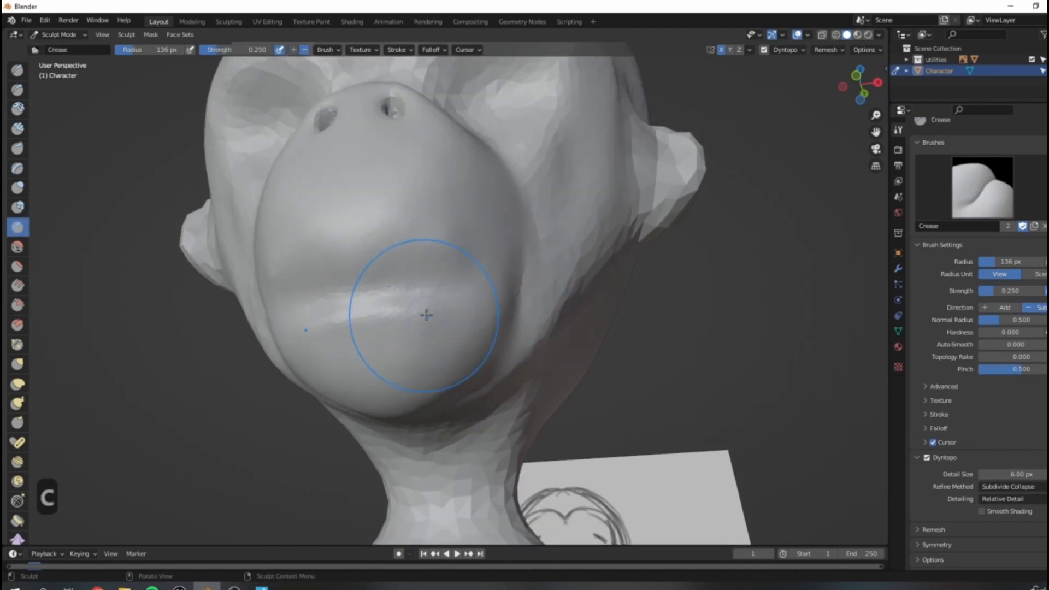
pyautogui.press('f')
pyautogui.click(373, 308)
pyautogui.moveTo(519, 351); pyautogui.dragTo(464, 335, button='middle')
pyautogui.moveTo(386, 310)
pyautogui.mouseDown()
pyautogui.moveTo(367, 314)
pyautogui.moveTo(480, 310)
pyautogui.mouseUp()
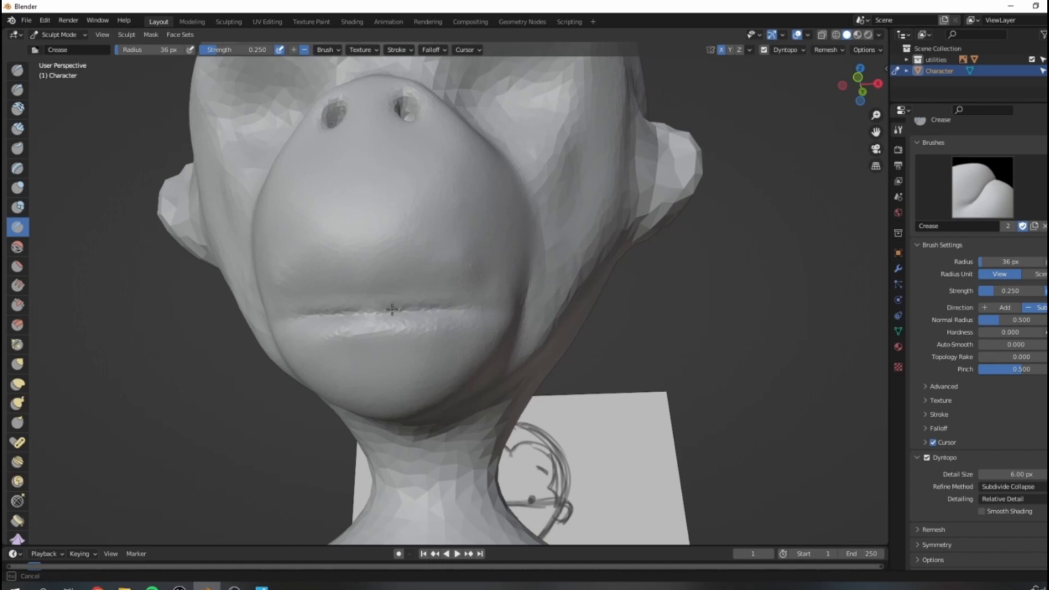
pyautogui.moveTo(311, 321); pyautogui.dragTo(315, 316)
pyautogui.moveTo(315, 315)
pyautogui.mouseDown(button='middle')
pyautogui.moveTo(317, 295)
pyautogui.moveTo(398, 295)
pyautogui.moveTo(437, 352)
pyautogui.moveTo(489, 310)
pyautogui.moveTo(437, 317)
pyautogui.mouseUp(button='middle')
# Smooth the side of the muzzle above the mouth corner with the brush radius raised to 48 px.
pyautogui.scroll(3, 409, 350)
pyautogui.scroll(-3, 432, 352)
pyautogui.scroll(3, 419, 346)
pyautogui.scroll(-4, 328, 348)
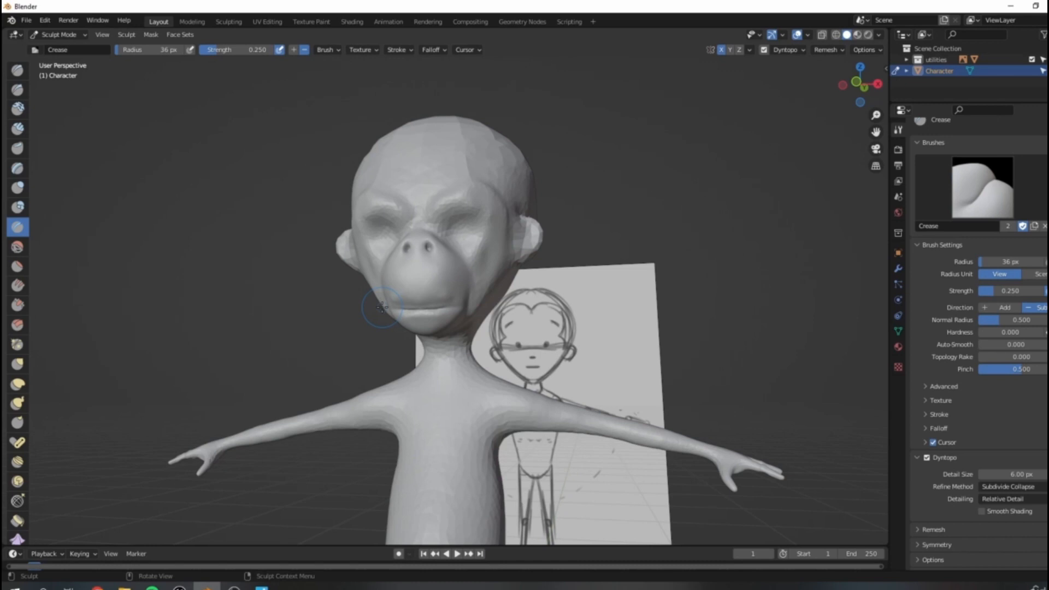
pyautogui.scroll(2, 403, 264)
pyautogui.moveTo(403, 264); pyautogui.dragTo(382, 290, button='middle')
pyautogui.scroll(3, 466, 286)
pyautogui.moveTo(466, 286)
pyautogui.mouseDown(button='middle')
pyautogui.moveTo(421, 305)
pyautogui.moveTo(394, 339)
pyautogui.mouseUp(button='middle')
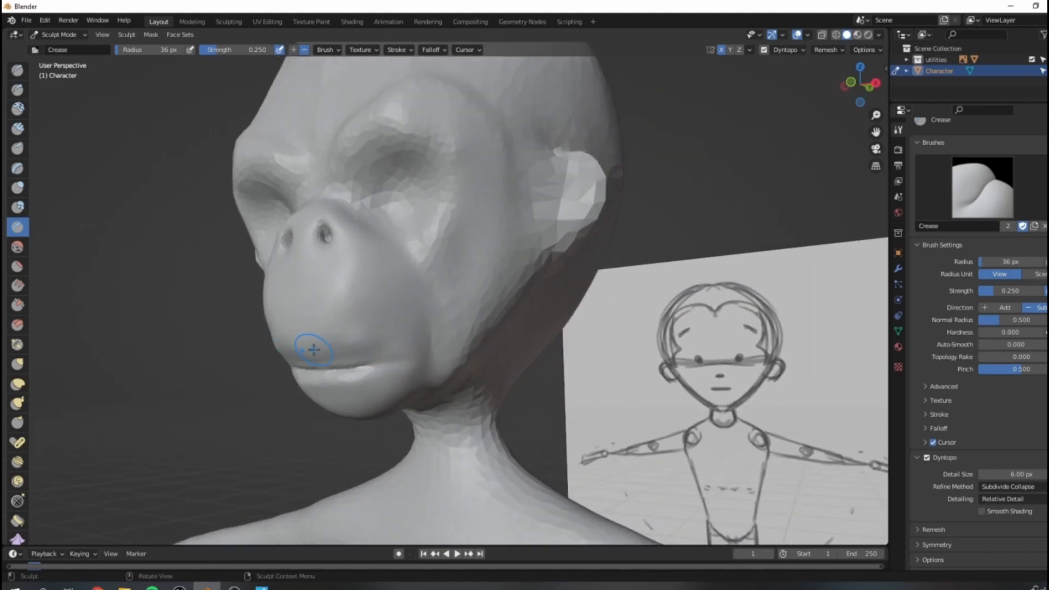
pyautogui.press(']')
pyautogui.press(']')
pyautogui.scroll(2, 320, 347)
pyautogui.keyDown('shift'); pyautogui.moveTo(323, 344); pyautogui.dragTo(385, 331, button='middle'); pyautogui.keyUp('shift')
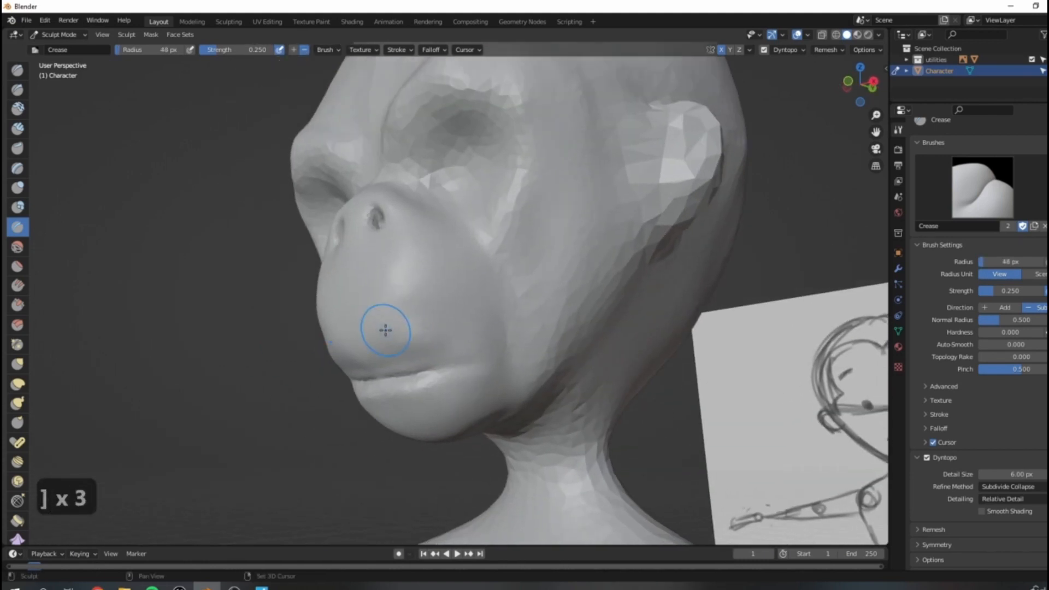
pyautogui.moveTo(437, 324)
pyautogui.keyDown('shift'); pyautogui.mouseDown()
pyautogui.moveTo(379, 315)
pyautogui.moveTo(433, 325)
pyautogui.mouseUp(); pyautogui.keyUp('shift')
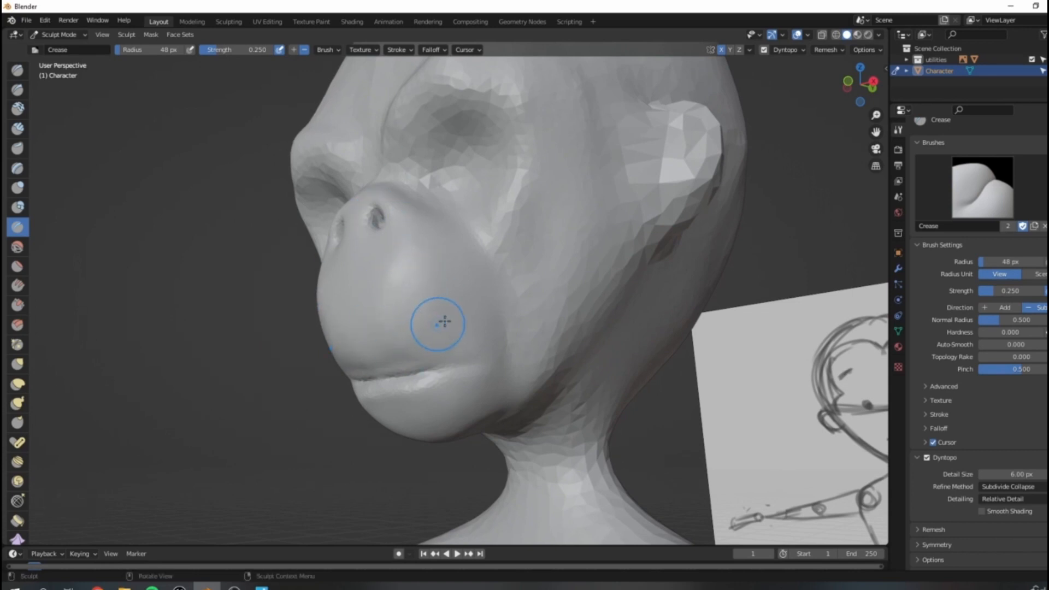
# Examine the muzzle, mouth line and overall head shape from the front and side, close up and from a distance.
pyautogui.scroll(-5, 439, 323)
pyautogui.moveTo(606, 297)
pyautogui.mouseDown(button='middle')
pyautogui.moveTo(323, 333)
pyautogui.moveTo(407, 328)
pyautogui.moveTo(448, 364)
pyautogui.mouseUp(button='middle')
pyautogui.scroll(3, 304, 332)
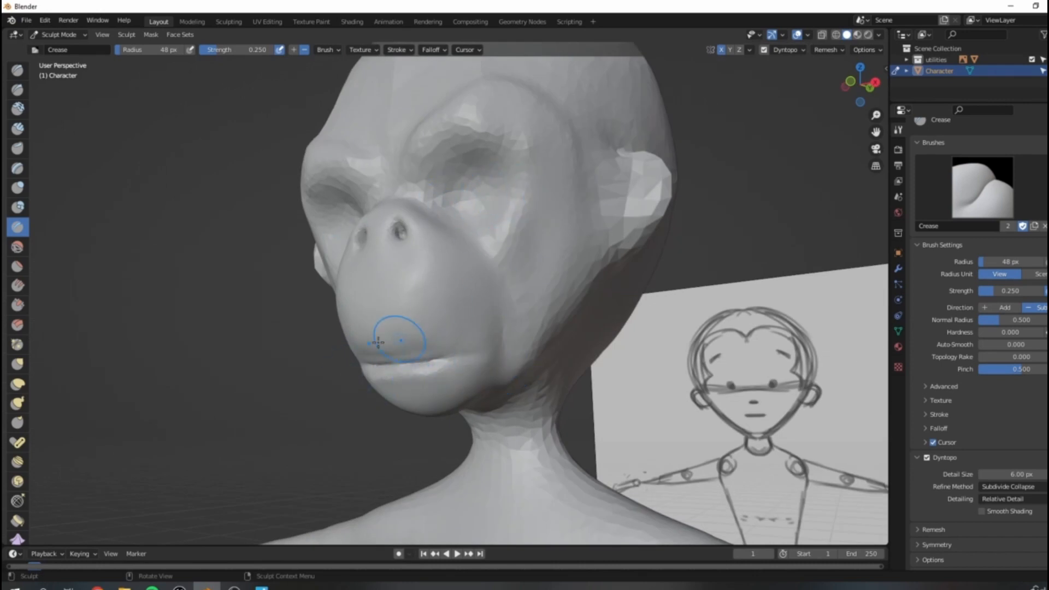
pyautogui.moveTo(456, 246); pyautogui.dragTo(461, 286, button='middle')
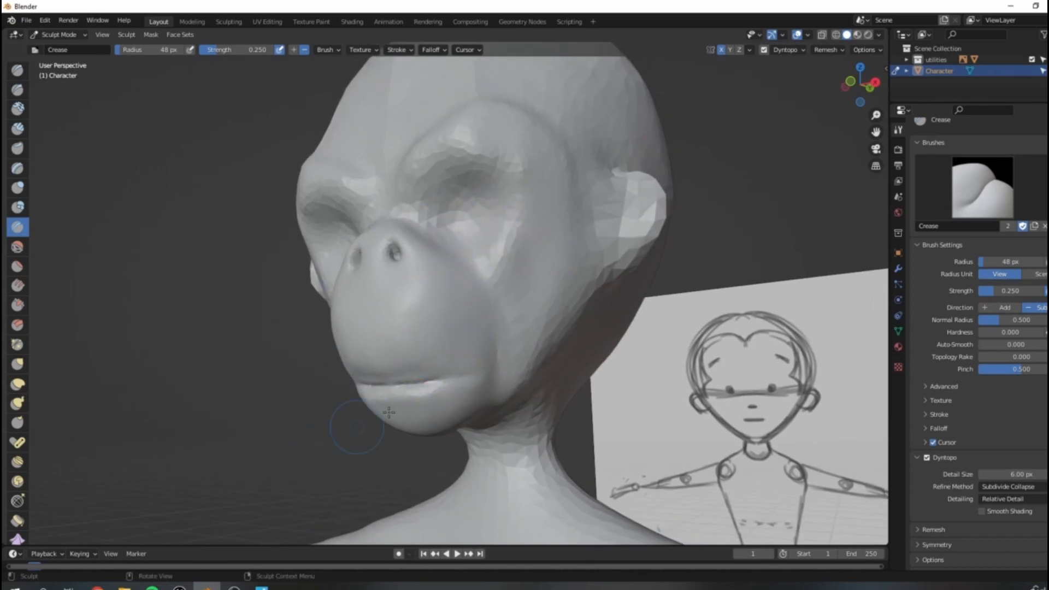
pyautogui.moveTo(420, 375); pyautogui.dragTo(447, 370, button='middle')
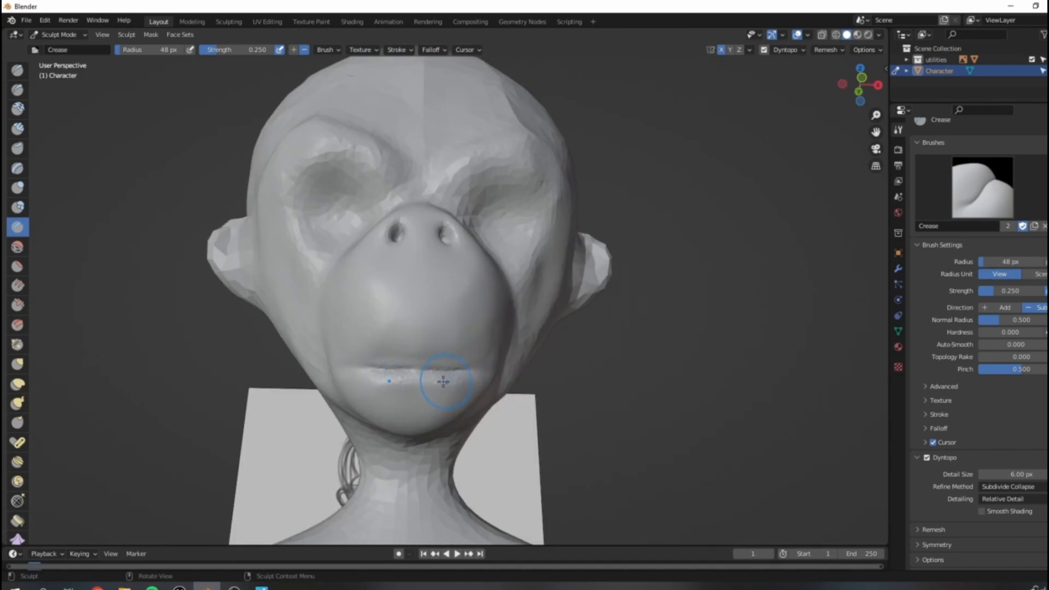
pyautogui.moveTo(453, 319)
pyautogui.mouseDown(button='middle')
pyautogui.moveTo(515, 433)
pyautogui.moveTo(334, 373)
pyautogui.mouseUp(button='middle')
pyautogui.moveTo(462, 350); pyautogui.dragTo(418, 386, button='middle')
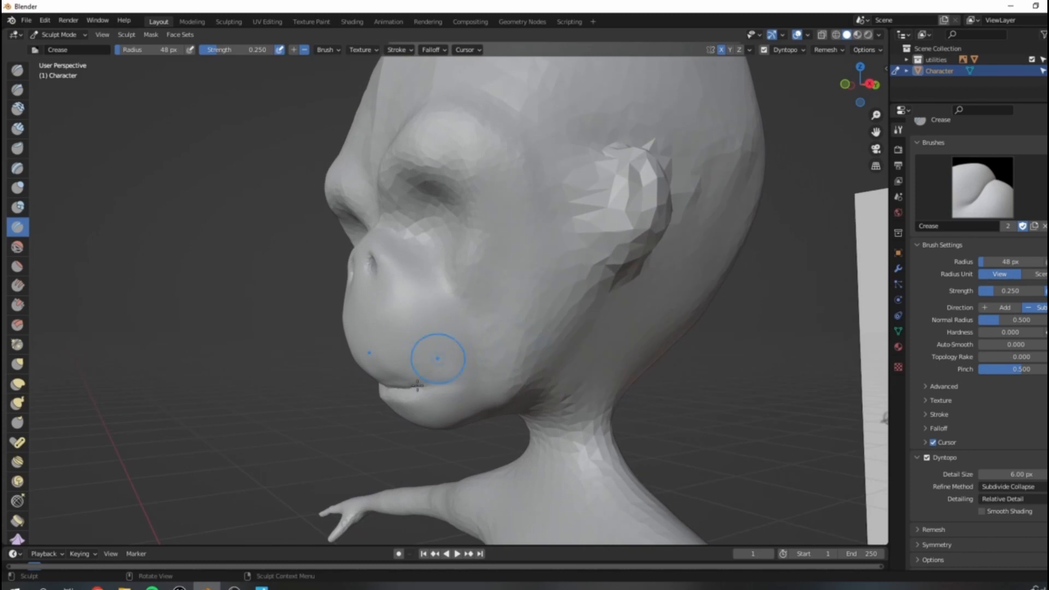
pyautogui.scroll(2, 464, 396)
pyautogui.scroll(1, 457, 360)
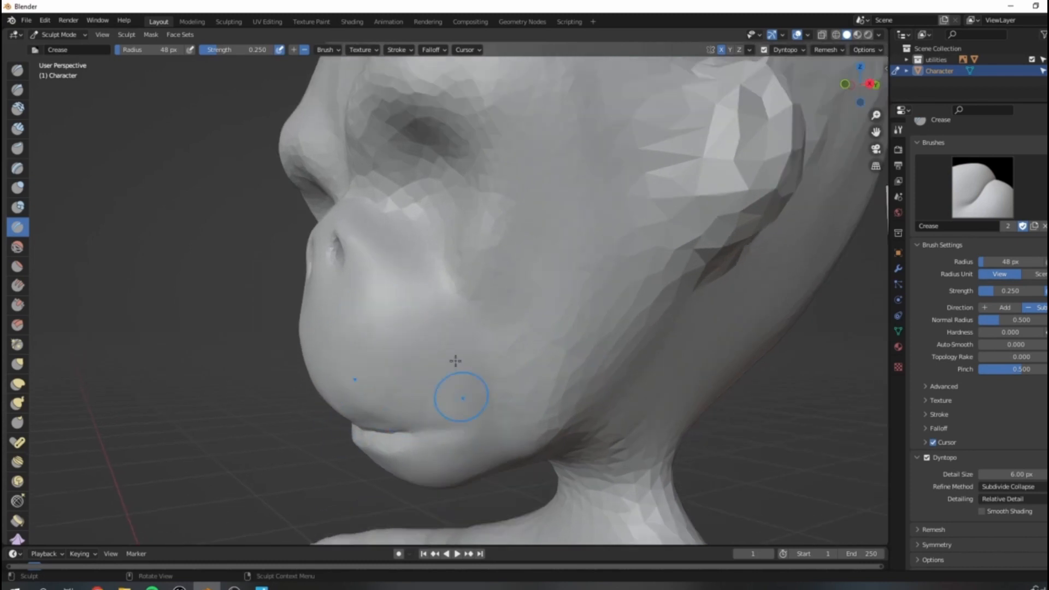
pyautogui.scroll(-2, 445, 380)
pyautogui.moveTo(439, 386)
pyautogui.mouseDown(button='middle')
pyautogui.moveTo(432, 356)
pyautogui.moveTo(417, 370)
pyautogui.moveTo(453, 248)
pyautogui.mouseUp(button='middle')
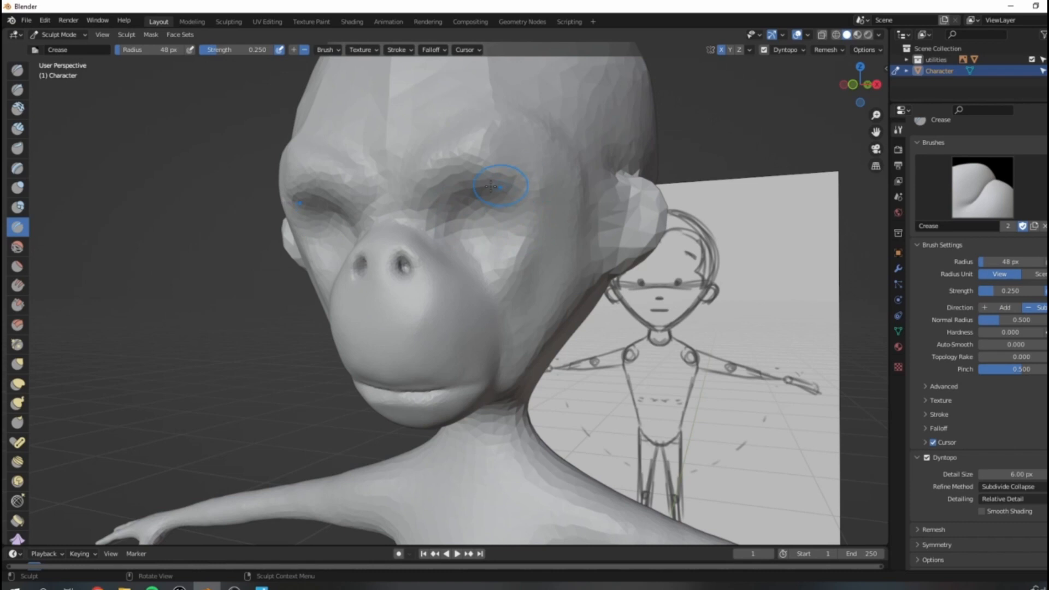
pyautogui.scroll(-3, 468, 263)
pyautogui.moveTo(468, 263); pyautogui.dragTo(517, 309, button='middle')
pyautogui.scroll(3, 513, 270)
pyautogui.scroll(-3, 519, 268)
pyautogui.scroll(3, 527, 298)
pyautogui.scroll(-3, 475, 363)
pyautogui.scroll(2, 500, 358)
pyautogui.moveTo(483, 363)
pyautogui.mouseDown(button='middle')
pyautogui.moveTo(489, 350)
pyautogui.moveTo(501, 362)
pyautogui.moveTo(480, 380)
pyautogui.moveTo(508, 345)
pyautogui.moveTo(410, 481)
pyautogui.moveTo(557, 387)
pyautogui.moveTo(445, 351)
pyautogui.moveTo(617, 327)
pyautogui.mouseUp(button='middle')
pyautogui.scroll(1, 506, 358)
pyautogui.scroll(2, 475, 385)
pyautogui.scroll(2, 617, 327)
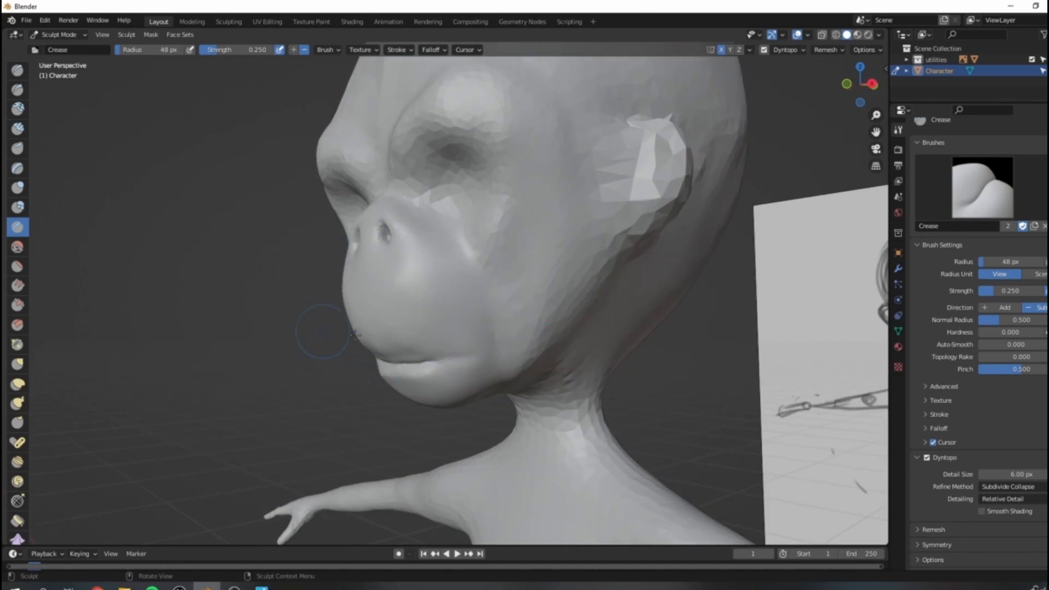
pyautogui.scroll(-1, 392, 237)
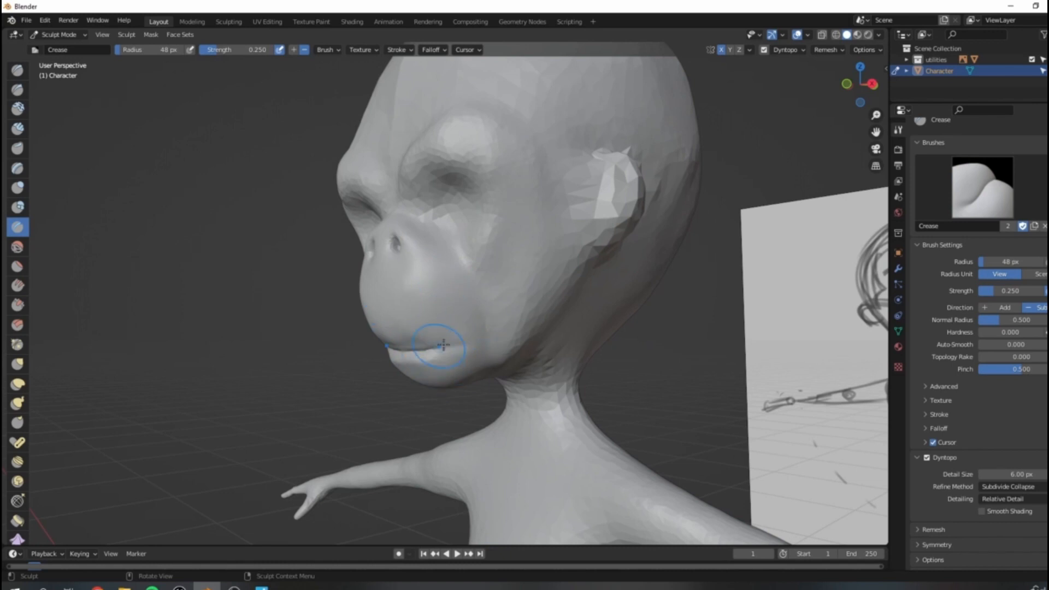
pyautogui.moveTo(422, 195); pyautogui.dragTo(491, 262, button='middle')
pyautogui.scroll(2, 483, 247)
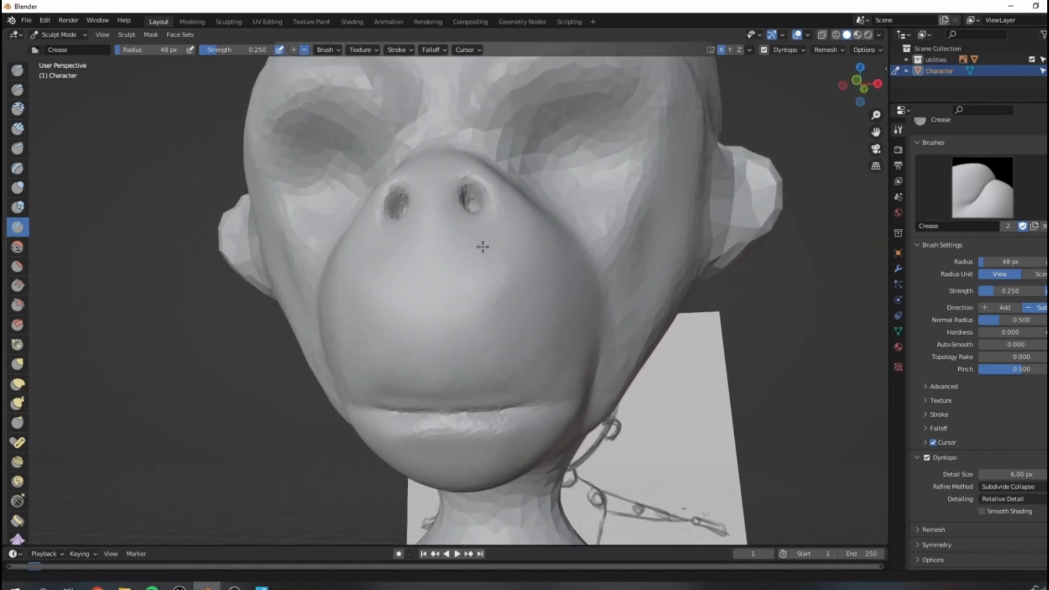
# Extend the mouth line upward at its corners with the Crease brush, working from the side of the face.
pyautogui.press('c')
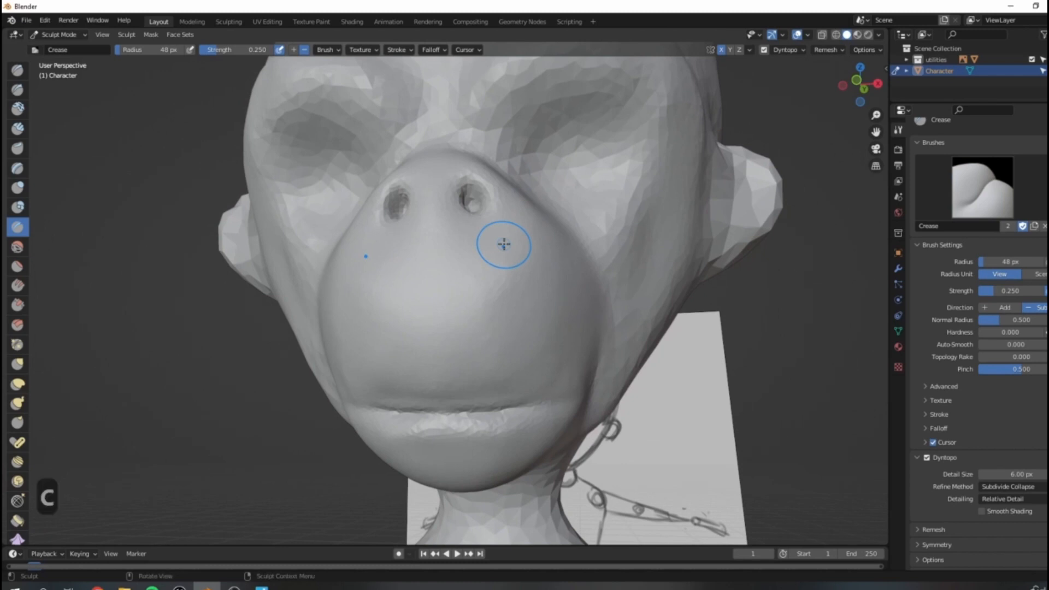
pyautogui.scroll(-2, 505, 244)
pyautogui.moveTo(520, 246); pyautogui.dragTo(419, 237, button='middle')
pyautogui.scroll(1, 447, 262)
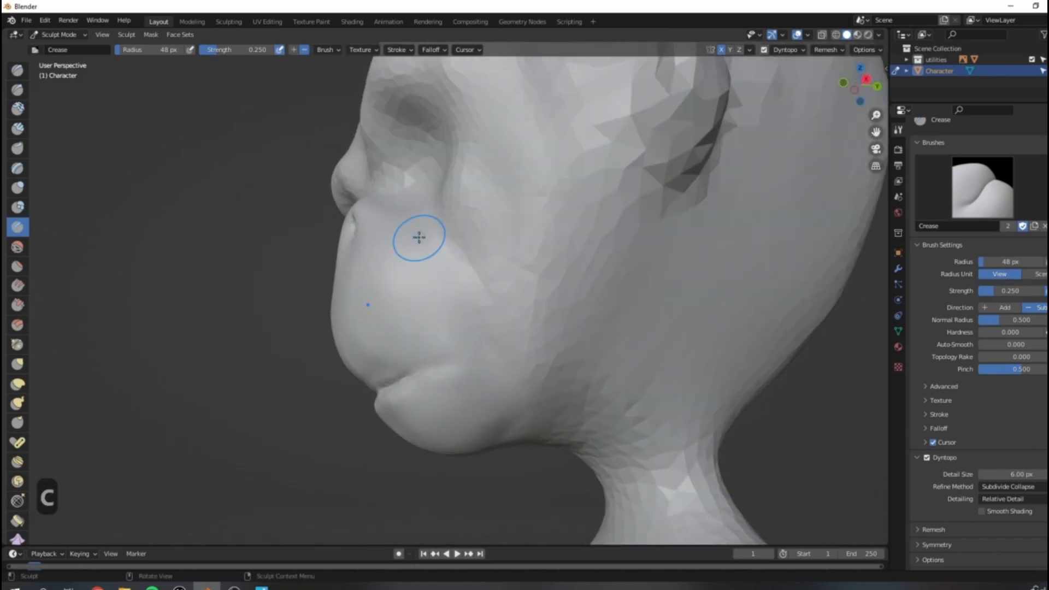
pyautogui.moveTo(409, 383)
pyautogui.mouseDown()
pyautogui.moveTo(464, 367)
pyautogui.moveTo(442, 360)
pyautogui.mouseUp()
# Carve a vertical centre groove down the muzzle from between the nostrils to the upper lip with the Crease brush.
pyautogui.scroll(-4, 405, 224)
pyautogui.moveTo(410, 246); pyautogui.dragTo(494, 297, button='middle')
pyautogui.scroll(4, 448, 312)
pyautogui.moveTo(404, 330); pyautogui.dragTo(400, 342, button='middle')
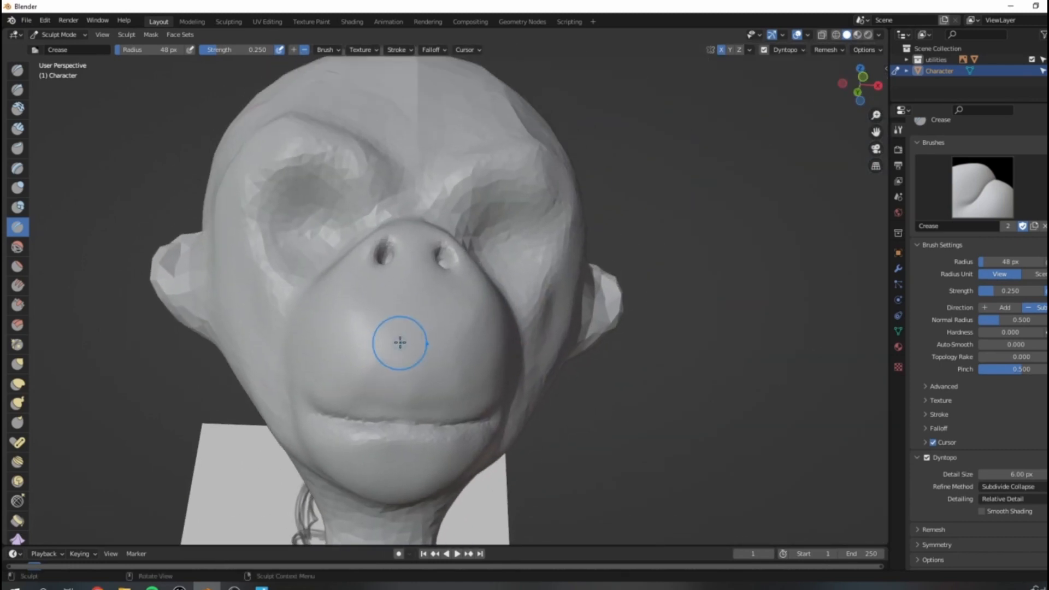
pyautogui.moveTo(417, 249); pyautogui.dragTo(417, 325)
pyautogui.moveTo(416, 273); pyautogui.dragTo(417, 338)
pyautogui.moveTo(417, 317); pyautogui.dragTo(420, 391)
pyautogui.moveTo(417, 339); pyautogui.dragTo(416, 301)
pyautogui.moveTo(416, 255); pyautogui.dragTo(418, 382)
# Build up the upper lip edge and refine the lower lip using the Draw brush reduced to a 34 px radius.
pyautogui.moveTo(434, 358)
pyautogui.mouseDown(button='middle')
pyautogui.moveTo(513, 352)
pyautogui.moveTo(453, 383)
pyautogui.moveTo(407, 368)
pyautogui.mouseUp(button='middle')
pyautogui.press('x')
pyautogui.press('[')
pyautogui.press('[')
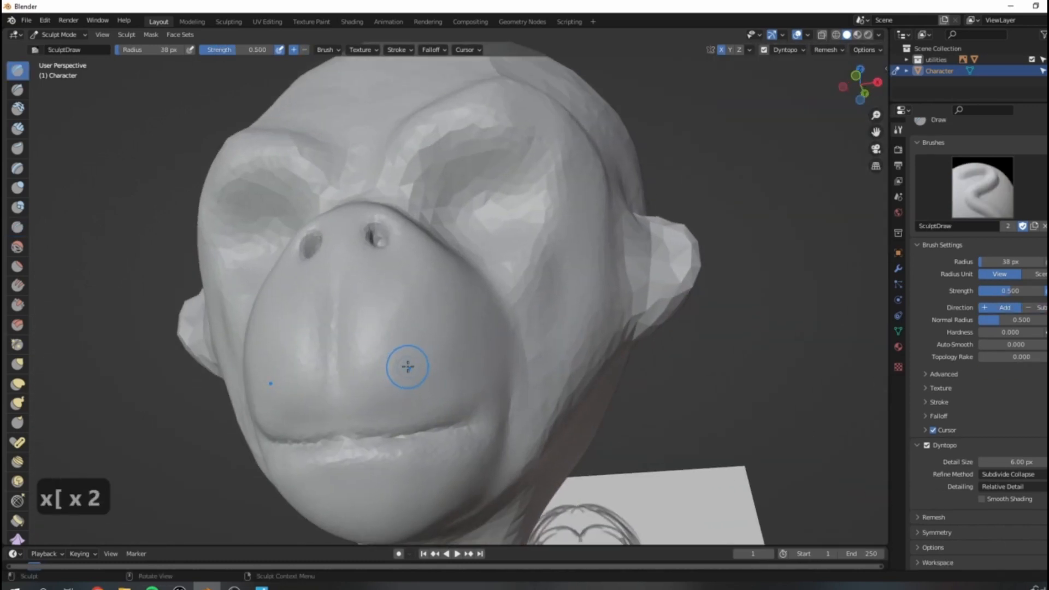
pyautogui.moveTo(365, 416); pyautogui.dragTo(413, 421)
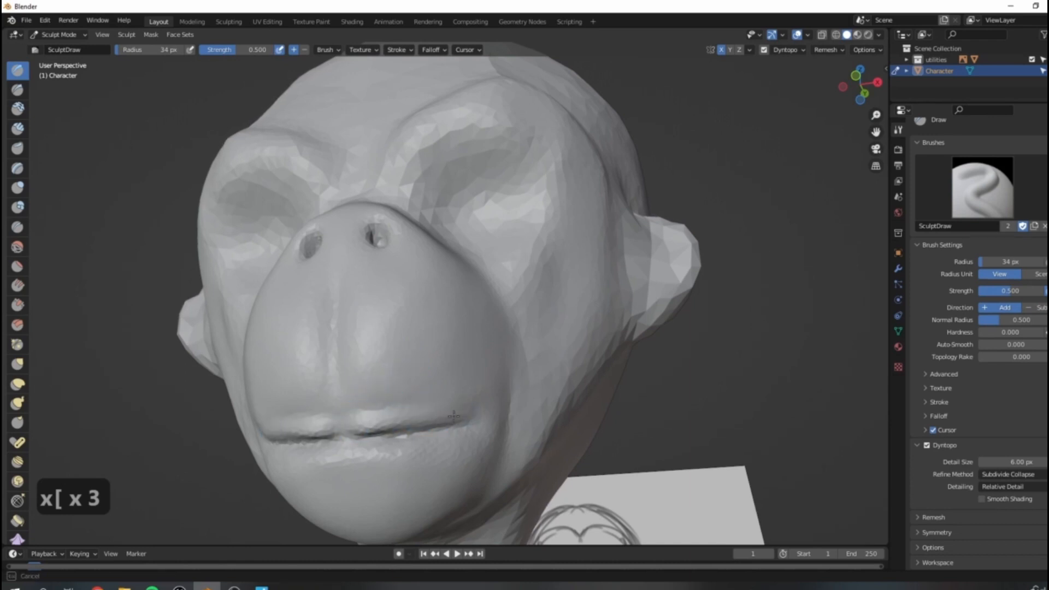
pyautogui.moveTo(565, 362)
pyautogui.mouseDown(button='middle')
pyautogui.moveTo(691, 236)
pyautogui.moveTo(585, 327)
pyautogui.moveTo(514, 328)
pyautogui.moveTo(432, 376)
pyautogui.moveTo(501, 335)
pyautogui.mouseUp(button='middle')
pyautogui.moveTo(453, 365)
pyautogui.mouseDown()
pyautogui.moveTo(518, 353)
pyautogui.moveTo(397, 392)
pyautogui.mouseUp()
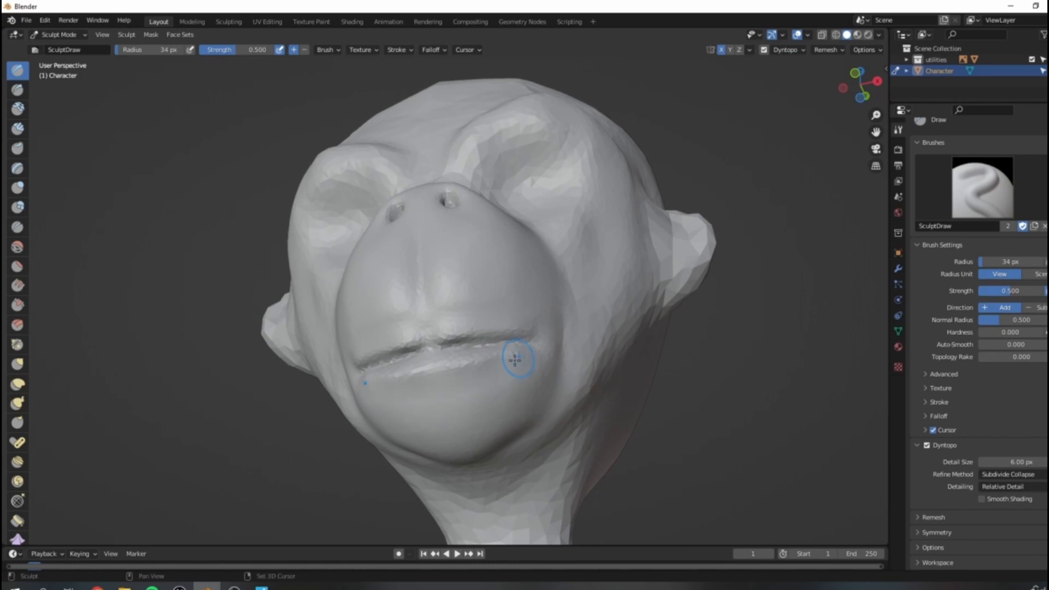
pyautogui.moveTo(528, 361); pyautogui.dragTo(564, 349)
# Refine and smooth the eye sockets, brow ridges and outer cheeks using the Draw brush enlarged to an 82 px radius.
pyautogui.scroll(-4, 563, 348)
pyautogui.moveTo(564, 349); pyautogui.dragTo(481, 382, button='middle')
pyautogui.scroll(2, 433, 283)
pyautogui.moveTo(434, 283); pyautogui.dragTo(481, 282, button='middle')
pyautogui.keyDown('shift'); pyautogui.moveTo(445, 241); pyautogui.dragTo(448, 326, button='middle'); pyautogui.keyUp('shift')
pyautogui.scroll(2, 447, 325)
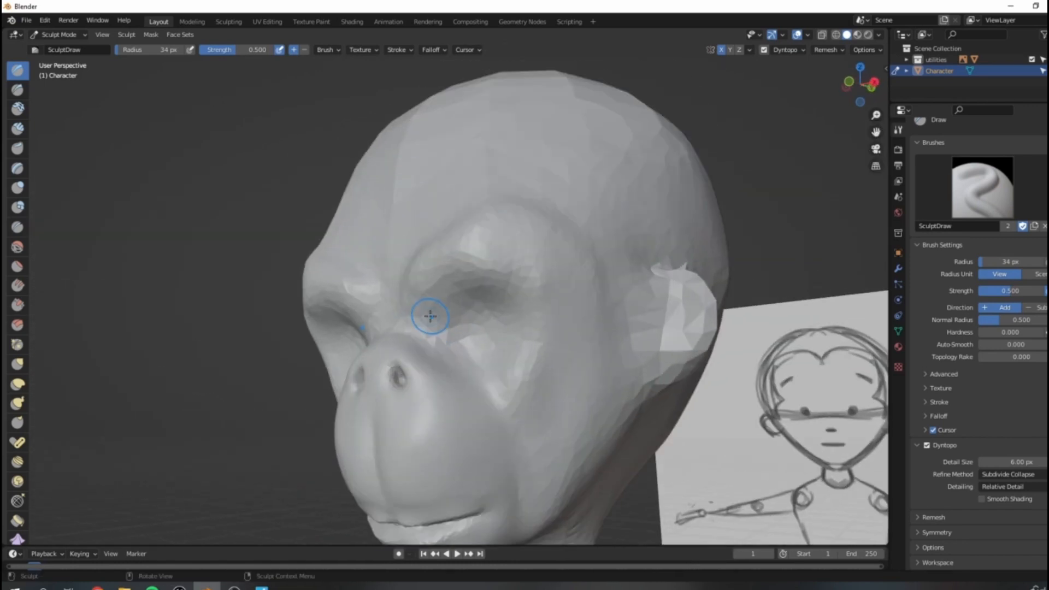
pyautogui.scroll(-2, 431, 316)
pyautogui.scroll(4, 476, 265)
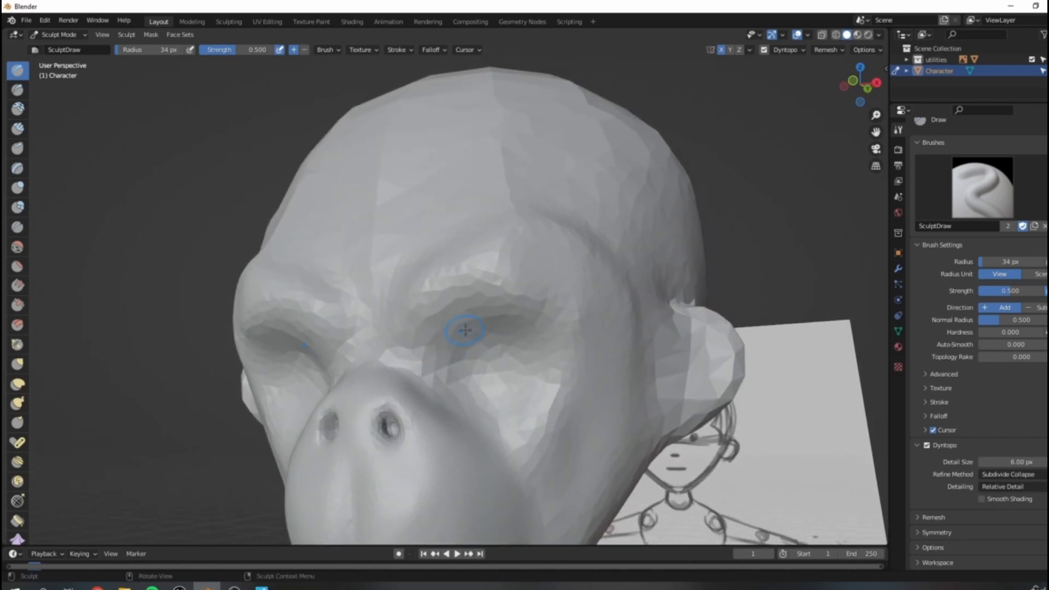
pyautogui.press(']')
pyautogui.press(']')
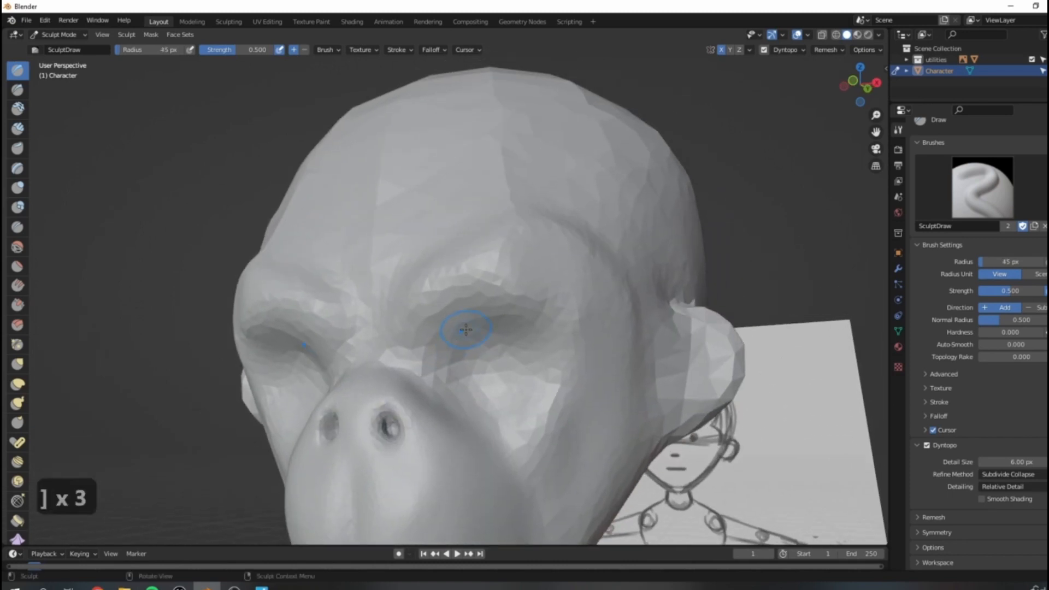
pyautogui.press(']')
pyautogui.press(']')
pyautogui.press(']')
pyautogui.press(']')
pyautogui.press(']')
pyautogui.press(']')
pyautogui.moveTo(455, 347)
pyautogui.mouseDown()
pyautogui.moveTo(478, 290)
pyautogui.moveTo(502, 314)
pyautogui.mouseUp()
pyautogui.moveTo(486, 328)
pyautogui.mouseDown()
pyautogui.moveTo(422, 349)
pyautogui.moveTo(428, 381)
pyautogui.mouseUp()
pyautogui.moveTo(540, 280)
pyautogui.mouseDown()
pyautogui.moveTo(499, 280)
pyautogui.moveTo(574, 317)
pyautogui.moveTo(539, 281)
pyautogui.moveTo(502, 268)
pyautogui.moveTo(600, 261)
pyautogui.mouseUp()
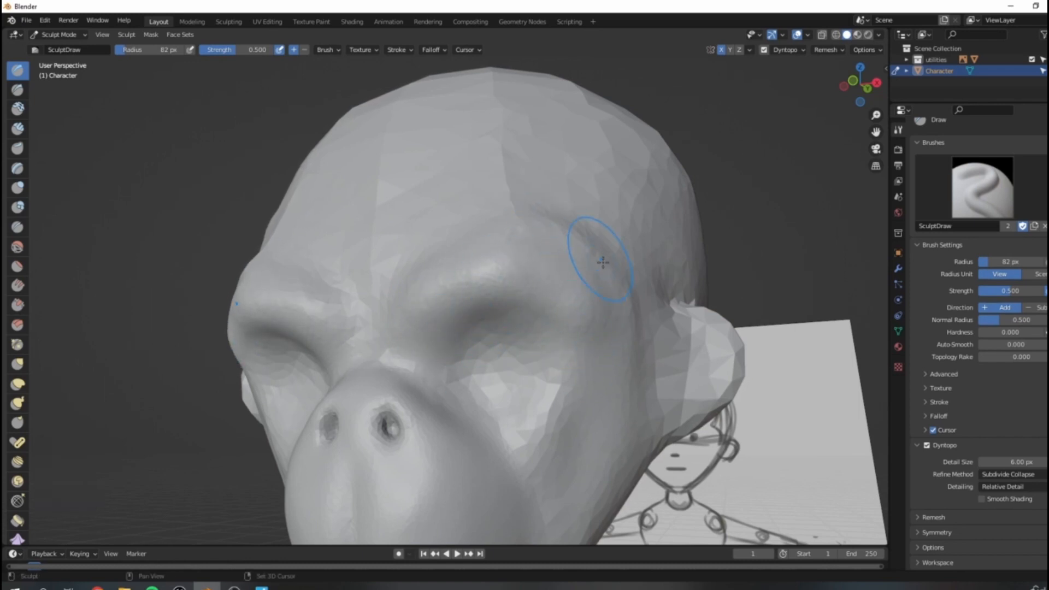
pyautogui.moveTo(586, 351)
pyautogui.mouseDown()
pyautogui.moveTo(576, 401)
pyautogui.moveTo(572, 358)
pyautogui.moveTo(576, 400)
pyautogui.moveTo(540, 429)
pyautogui.mouseUp()
# Fill and smooth the faceted area beneath the eye socket with the 82 px Draw brush.
pyautogui.moveTo(689, 358); pyautogui.dragTo(659, 346, button='middle')
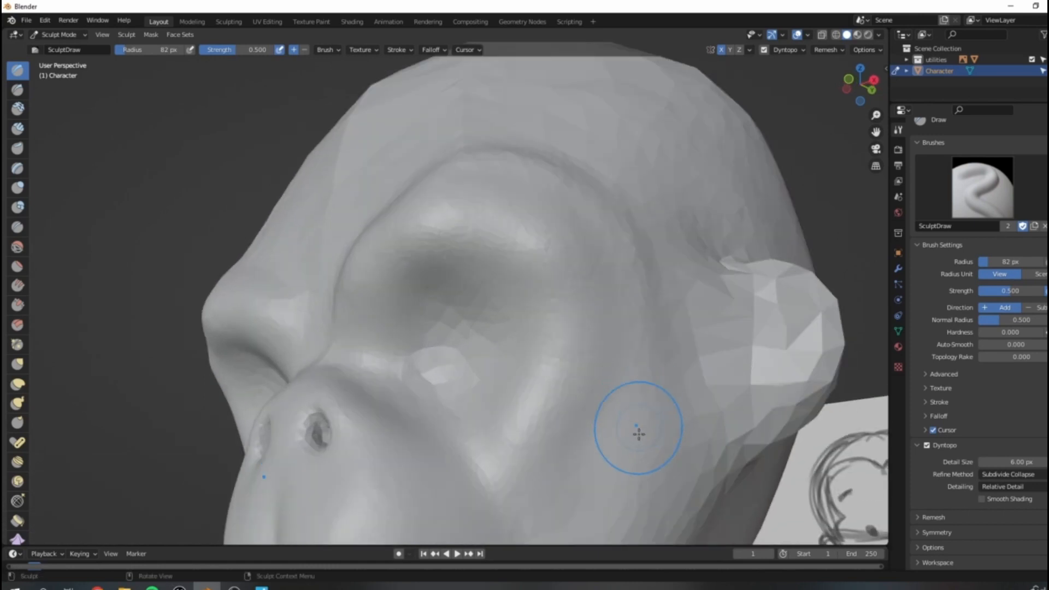
pyautogui.moveTo(436, 377)
pyautogui.mouseDown()
pyautogui.moveTo(426, 386)
pyautogui.moveTo(450, 388)
pyautogui.mouseUp()
pyautogui.moveTo(451, 388)
pyautogui.mouseDown()
pyautogui.moveTo(471, 400)
pyautogui.moveTo(457, 372)
pyautogui.mouseUp()
pyautogui.moveTo(490, 269); pyautogui.dragTo(459, 353)
pyautogui.moveTo(506, 323); pyautogui.dragTo(478, 343)
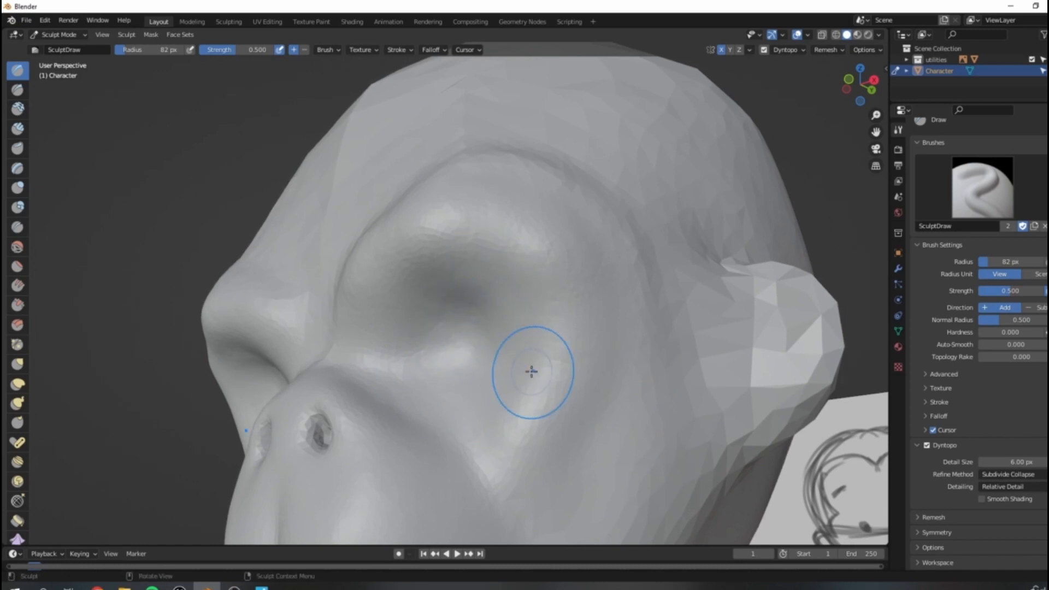
# Examine the eye sockets, cheeks and muzzle from several angles and compare the whole figure with the reference drawing.
pyautogui.scroll(-7, 650, 394)
pyautogui.moveTo(651, 393); pyautogui.dragTo(710, 388, button='middle')
pyautogui.scroll(3, 601, 382)
pyautogui.moveTo(590, 382)
pyautogui.mouseDown(button='middle')
pyautogui.moveTo(526, 374)
pyautogui.moveTo(563, 367)
pyautogui.moveTo(465, 345)
pyautogui.moveTo(473, 330)
pyautogui.moveTo(514, 371)
pyautogui.moveTo(470, 300)
pyautogui.moveTo(506, 403)
pyautogui.moveTo(553, 388)
pyautogui.moveTo(492, 371)
pyautogui.moveTo(405, 323)
pyautogui.moveTo(475, 356)
pyautogui.moveTo(510, 335)
pyautogui.moveTo(493, 347)
pyautogui.mouseUp(button='middle')
pyautogui.scroll(3, 428, 328)
pyautogui.scroll(2, 552, 388)
pyautogui.scroll(-2, 475, 356)
pyautogui.moveTo(428, 363)
pyautogui.mouseDown(button='middle')
pyautogui.moveTo(476, 354)
pyautogui.moveTo(491, 372)
pyautogui.mouseUp(button='middle')
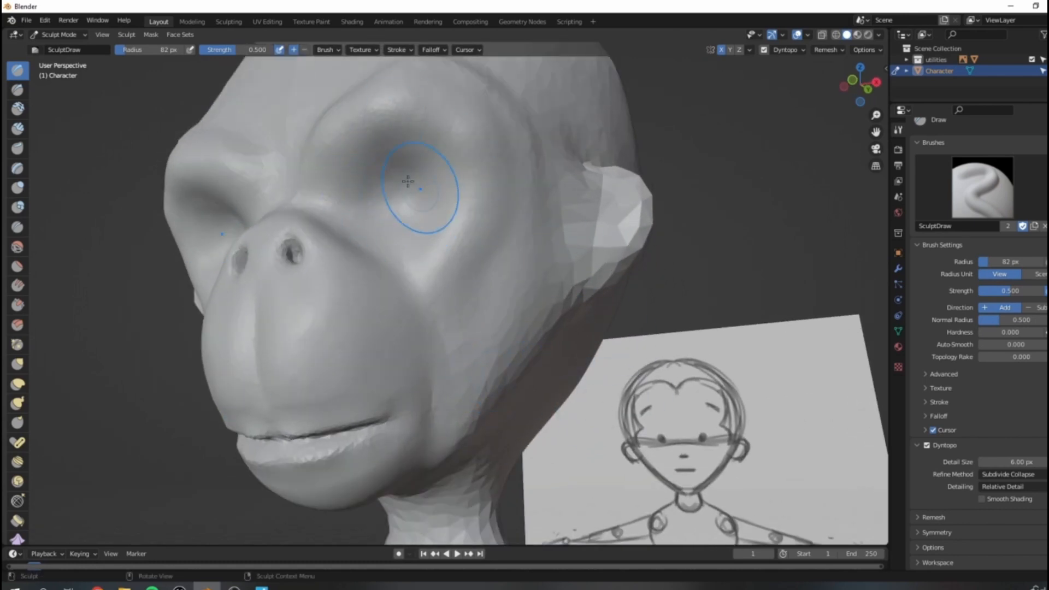
pyautogui.moveTo(442, 177); pyautogui.dragTo(473, 198, button='middle')
pyautogui.moveTo(530, 295); pyautogui.dragTo(332, 244, button='middle')
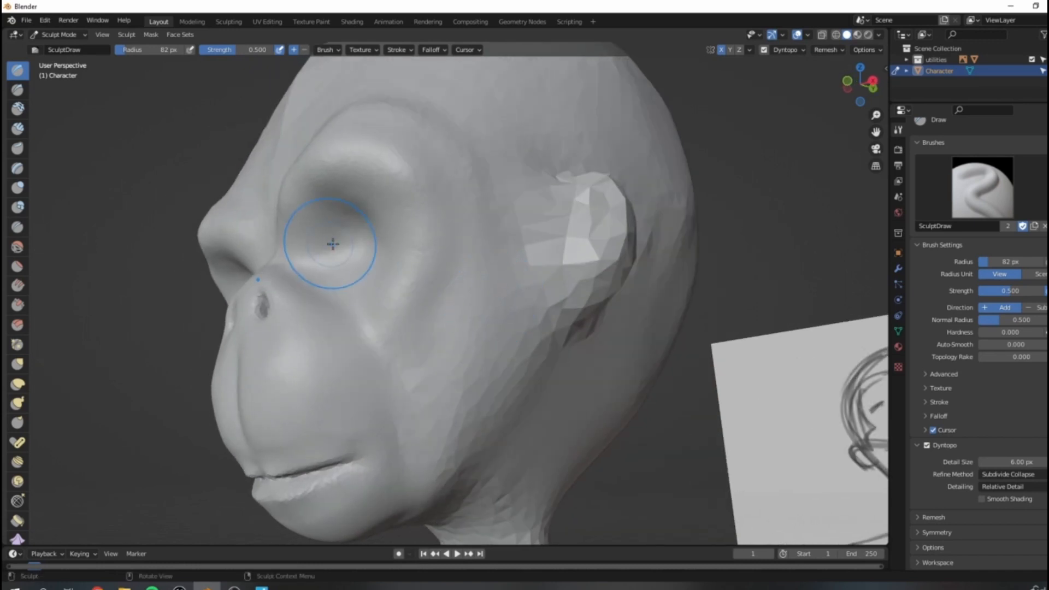
pyautogui.moveTo(514, 297); pyautogui.dragTo(523, 332, button='middle')
pyautogui.moveTo(436, 325)
pyautogui.mouseDown(button='middle')
pyautogui.moveTo(394, 306)
pyautogui.moveTo(445, 235)
pyautogui.moveTo(345, 290)
pyautogui.mouseUp(button='middle')
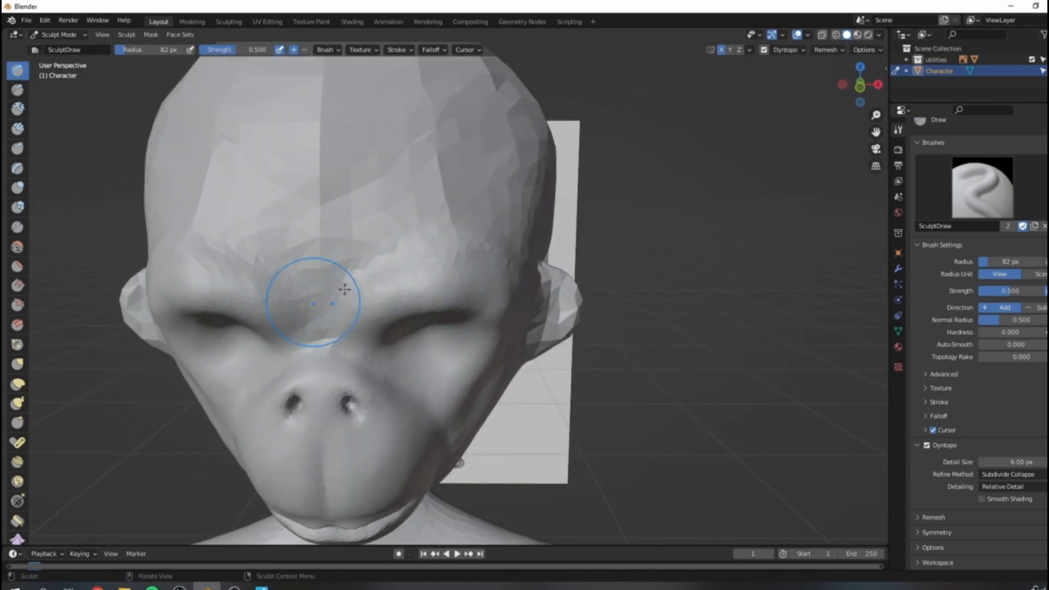
pyautogui.scroll(-3, 416, 293)
pyautogui.scroll(4, 467, 374)
pyautogui.moveTo(465, 397); pyautogui.dragTo(500, 250, button='middle')
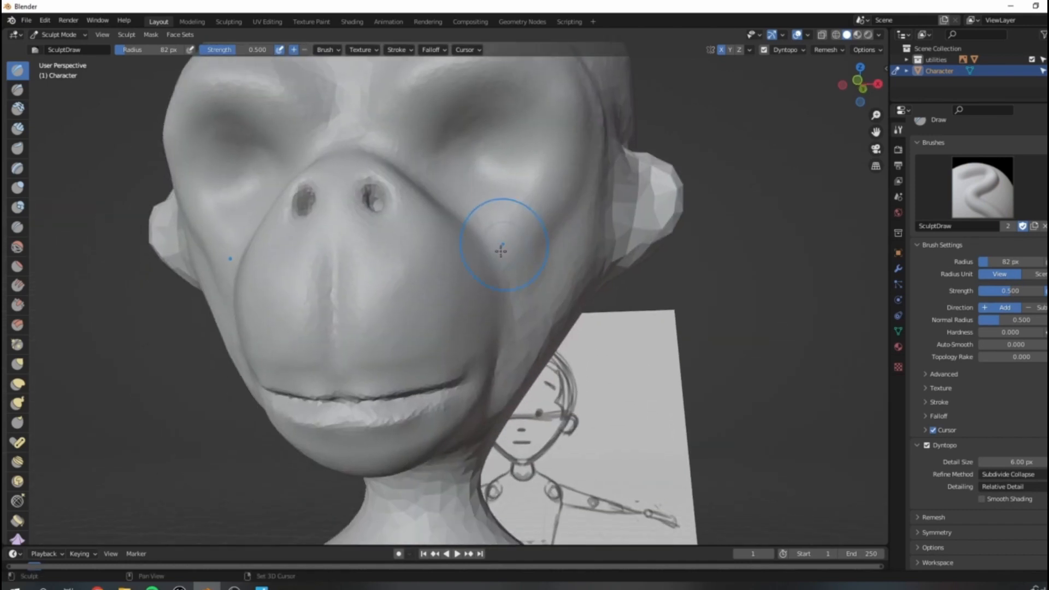
pyautogui.scroll(-8, 501, 251)
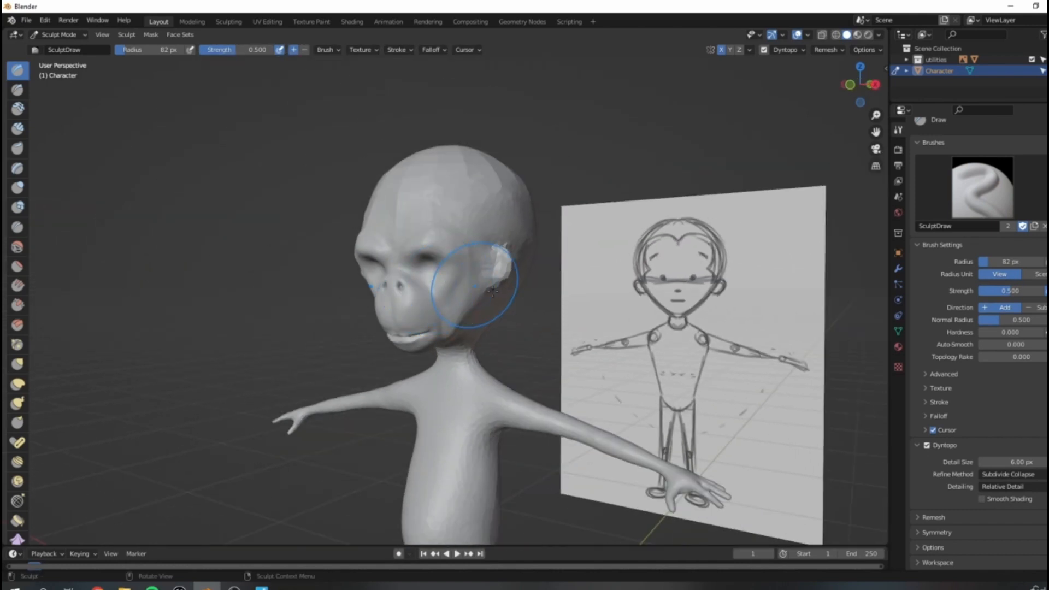
# Leave Sculpt Mode for Object Mode and add a UV sphere mesh to the scene.
pyautogui.moveTo(493, 292)
pyautogui.mouseDown(button='middle')
pyautogui.moveTo(504, 218)
pyautogui.moveTo(785, 227)
pyautogui.mouseUp(button='middle')
pyautogui.scroll(6, 503, 188)
pyautogui.scroll(-1, 529, 149)
pyautogui.moveTo(933, 103); pyautogui.dragTo(932, 204)
pyautogui.click(59, 35)
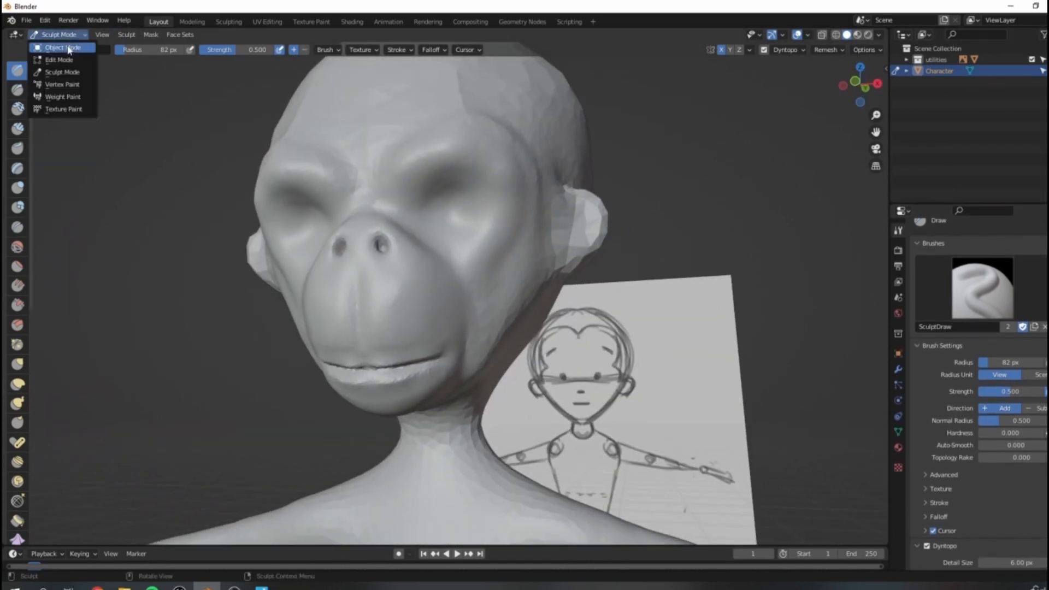
pyautogui.click(64, 48)
pyautogui.moveTo(569, 216); pyautogui.dragTo(668, 286, button='middle')
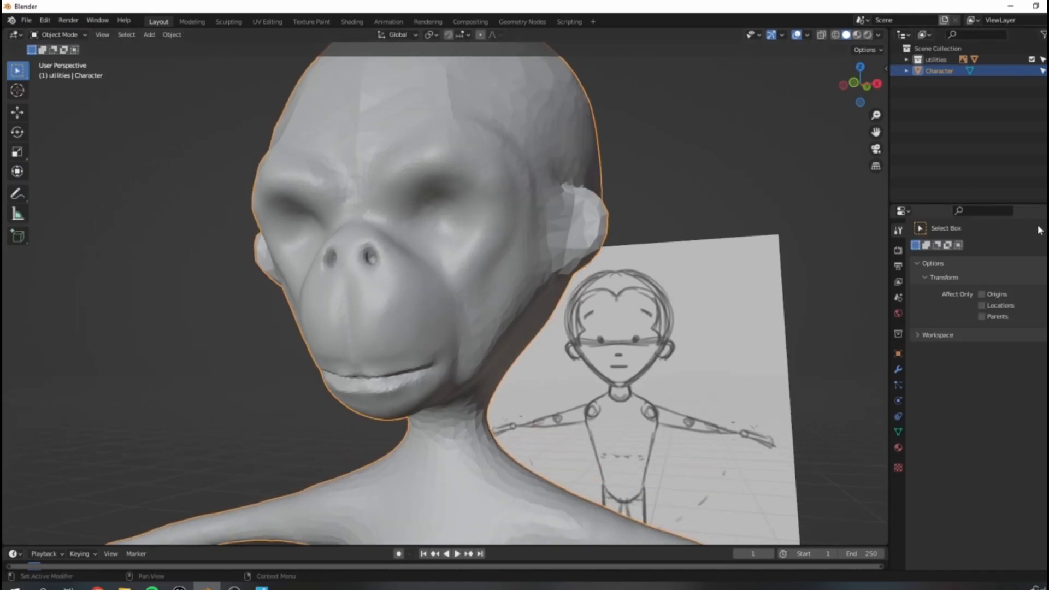
pyautogui.scroll(-6, 534, 282)
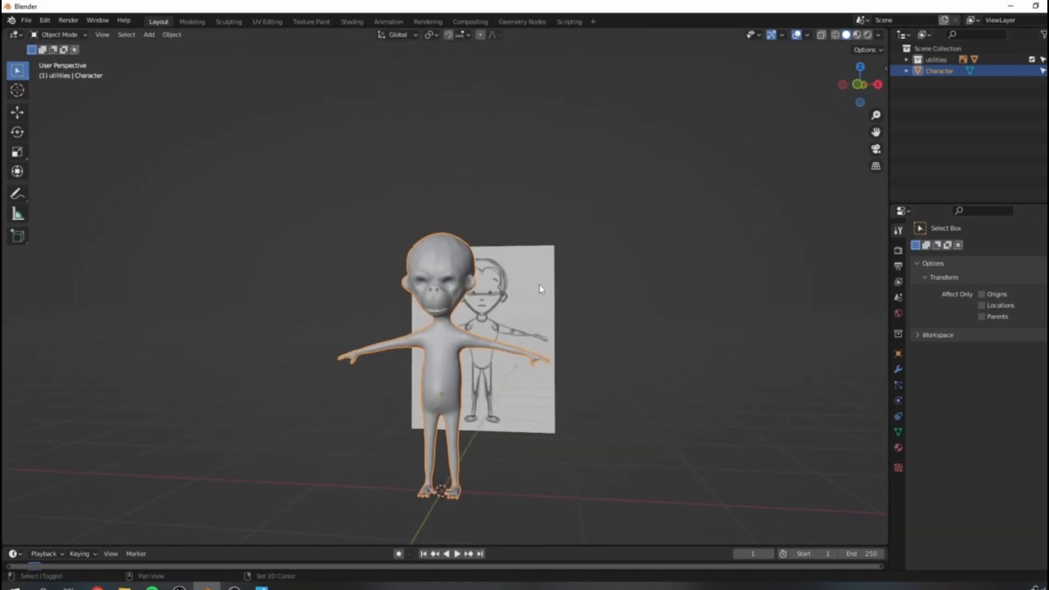
pyautogui.hotkey('shift', 'a')
pyautogui.moveTo(503, 273)
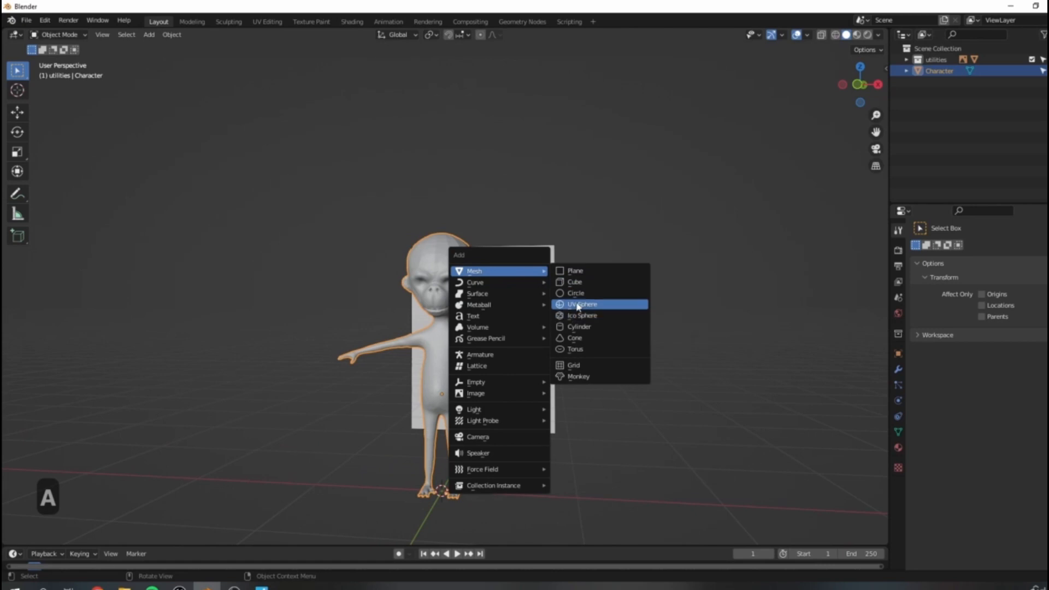
pyautogui.click(578, 307)
# Rotate the new sphere 90 degrees about the global X axis so its pole faces the front.
pyautogui.moveTo(511, 375)
pyautogui.mouseDown(button='middle')
pyautogui.moveTo(614, 391)
pyautogui.moveTo(443, 394)
pyautogui.mouseUp(button='middle')
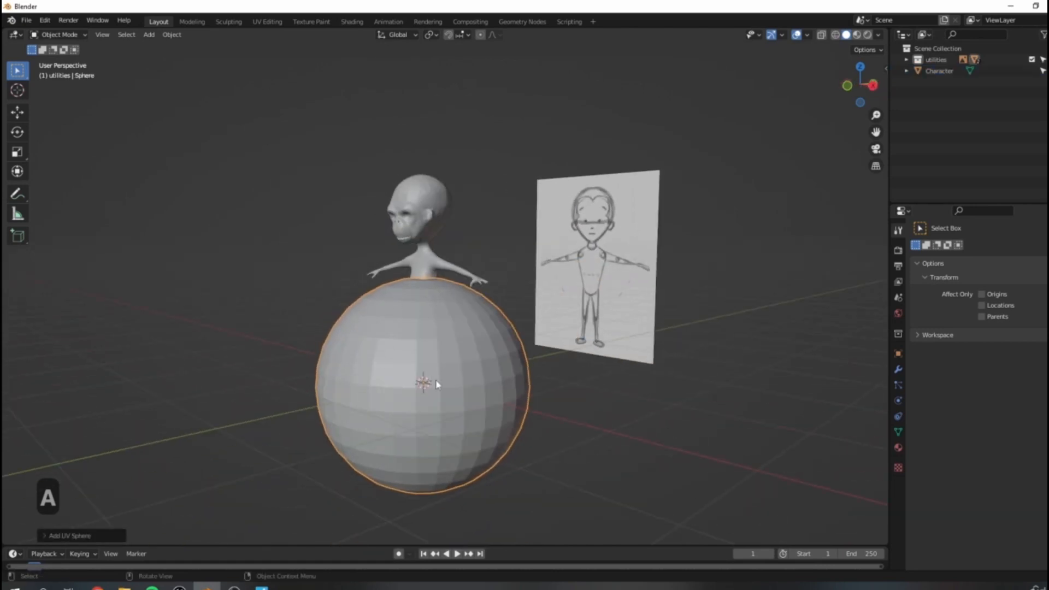
pyautogui.press('r')
pyautogui.press('x')
pyautogui.press('9')
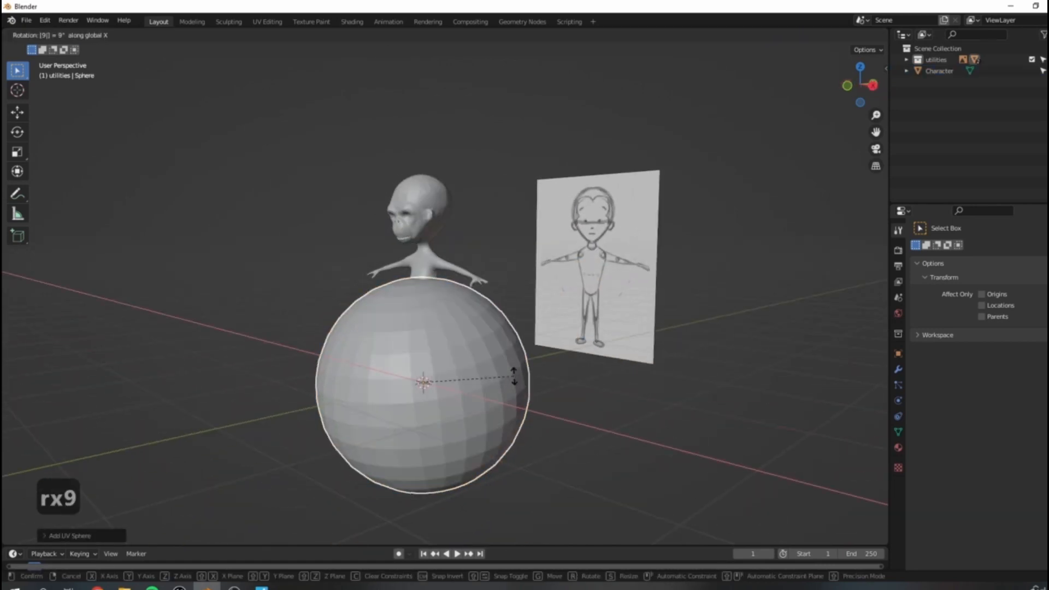
pyautogui.press('0')
pyautogui.press('Return')
pyautogui.moveTo(524, 402); pyautogui.dragTo(421, 437, button='middle')
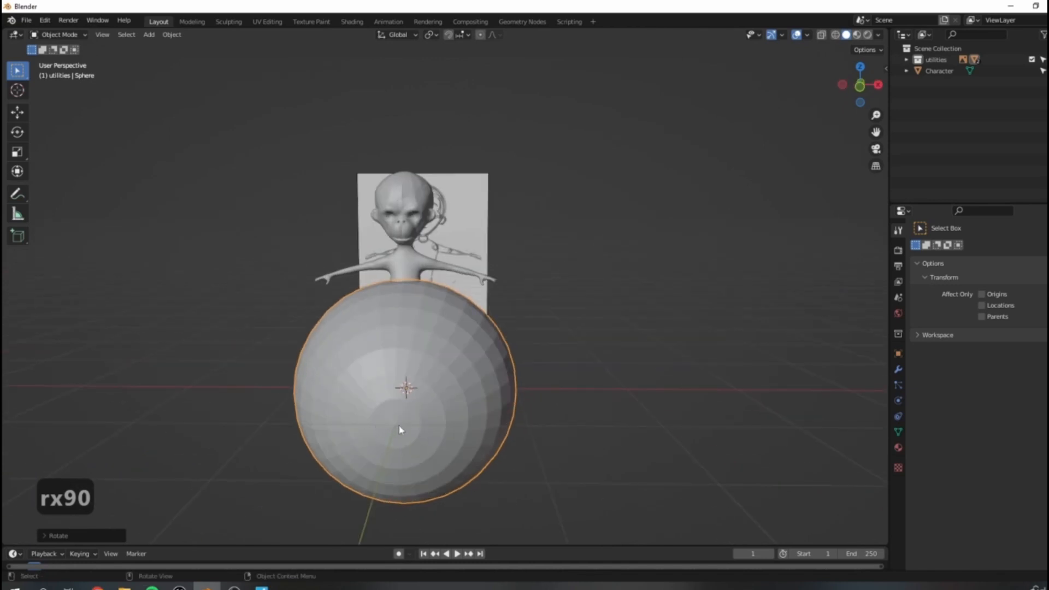
pyautogui.moveTo(500, 397); pyautogui.dragTo(313, 411, button='middle')
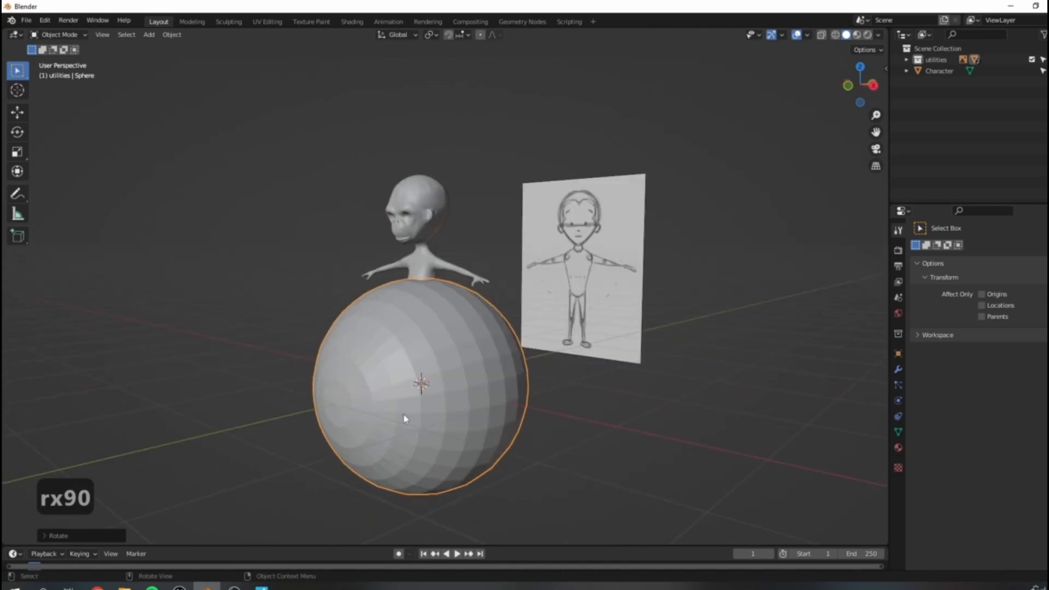
pyautogui.moveTo(404, 419); pyautogui.dragTo(452, 382, button='middle')
# Raise the sphere along the Z axis up to the character's head in front view.
pyautogui.scroll(1, 435, 355)
pyautogui.moveTo(436, 472)
pyautogui.keyDown('shift'); pyautogui.mouseDown(button='middle')
pyautogui.moveTo(446, 376)
pyautogui.moveTo(671, 388)
pyautogui.mouseUp(button='middle'); pyautogui.keyUp('shift')
pyautogui.press('KP_1')
pyautogui.scroll(-2, 443, 347)
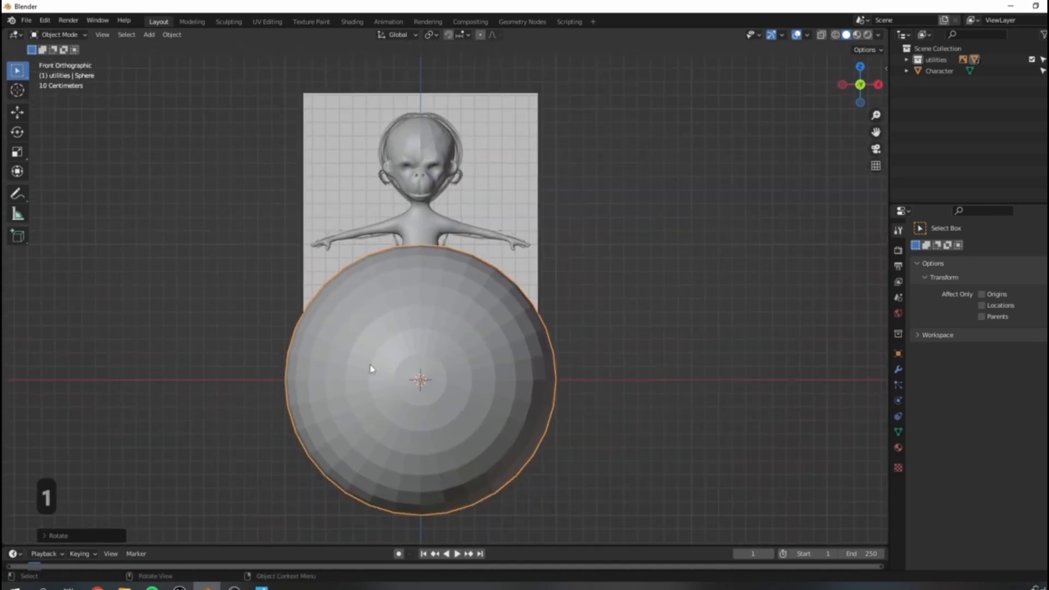
pyautogui.press('g')
pyautogui.press('z')
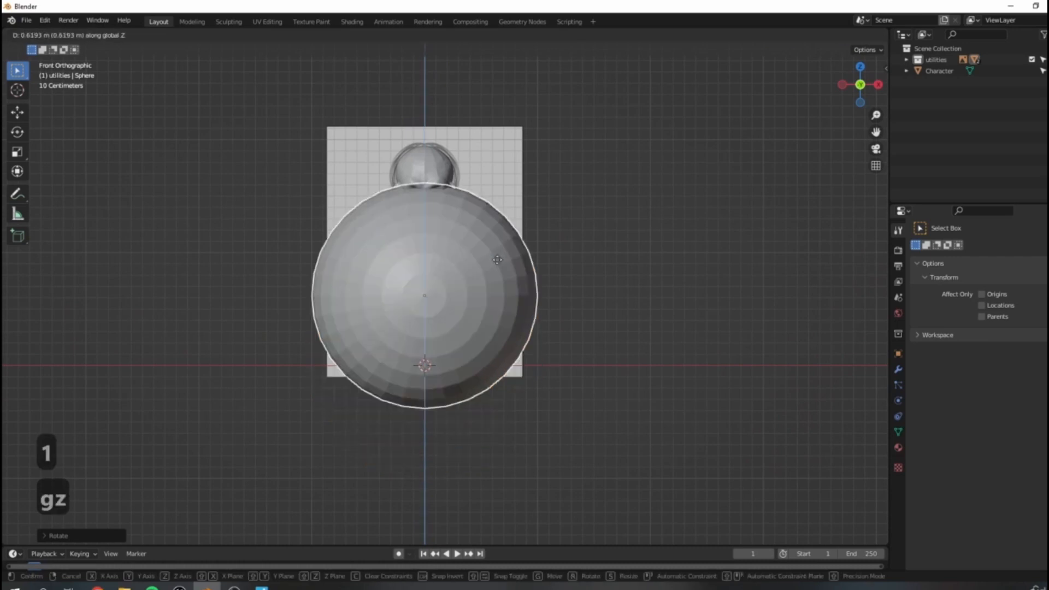
pyautogui.click(510, 181)
# Switch to wireframe shading and lower the sphere along Z until its centre sits at eye level.
pyautogui.press('z')
pyautogui.click(462, 193)
pyautogui.scroll(8, 456, 231)
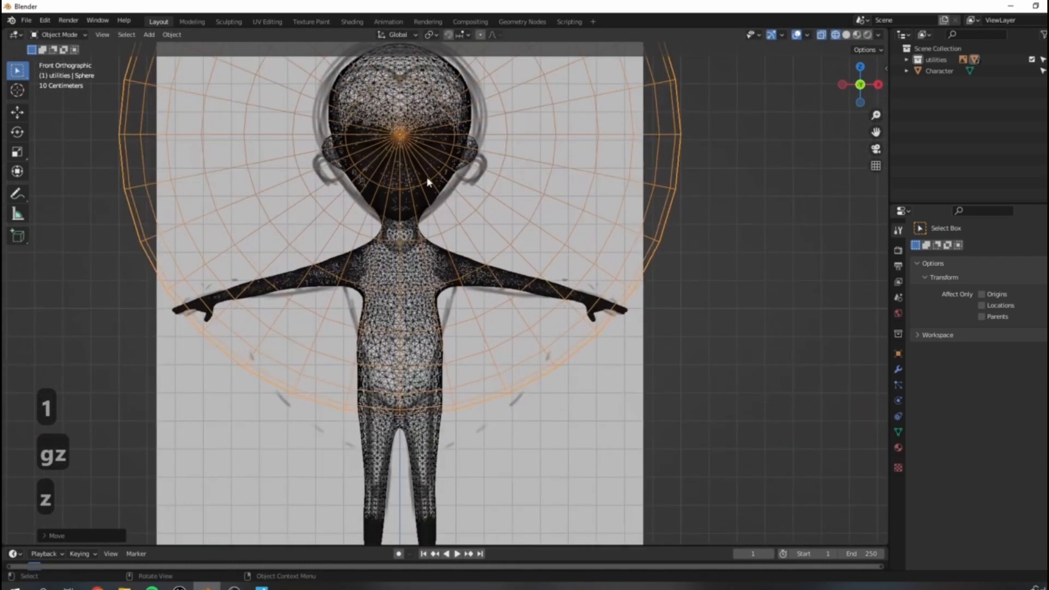
pyautogui.press('g')
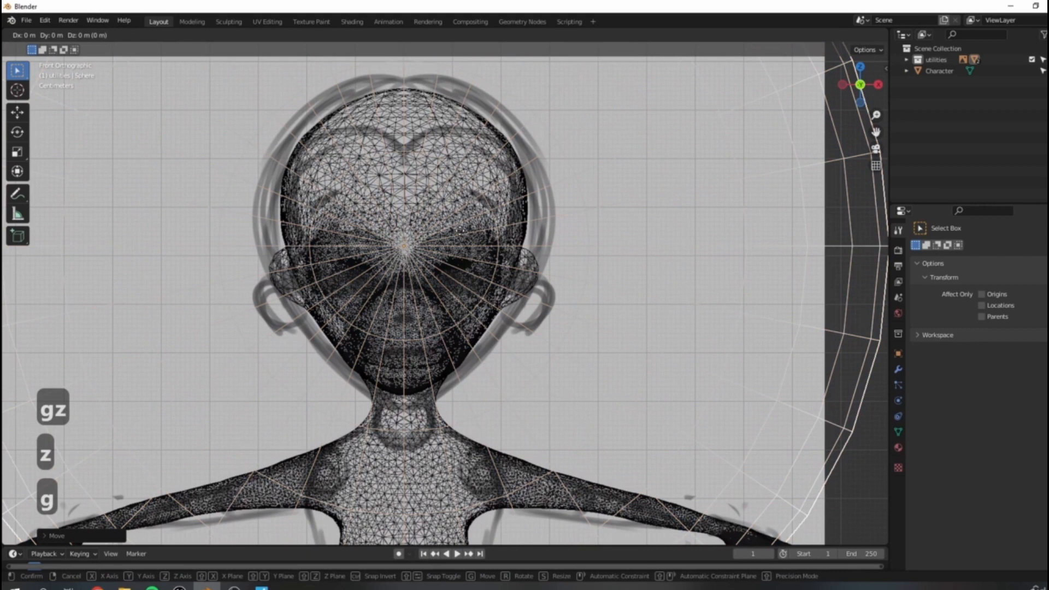
pyautogui.press('z')
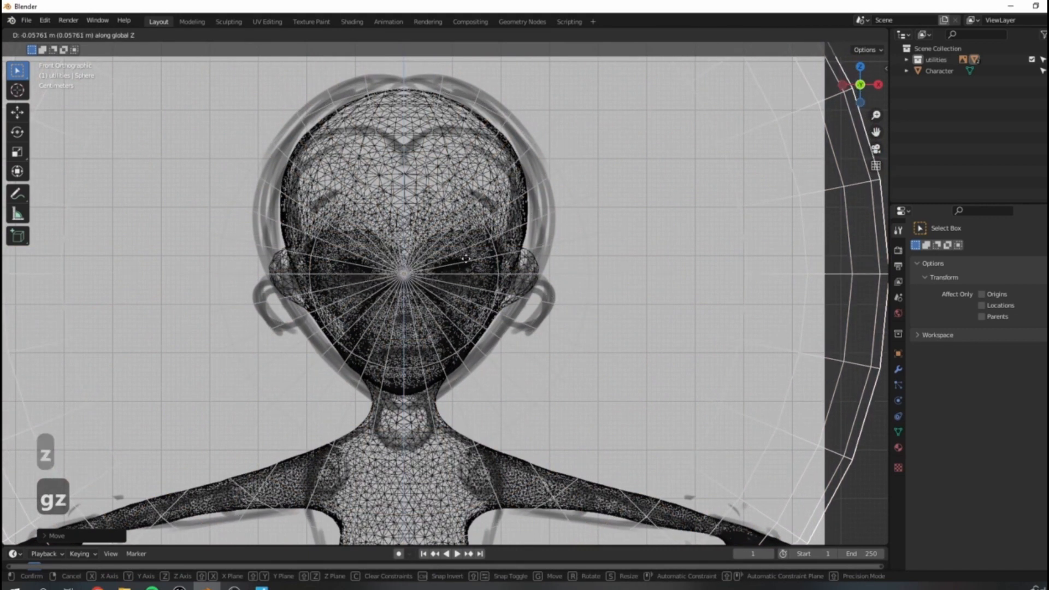
pyautogui.click(408, 278)
# Scale the sphere down to eyeball size between the eye sockets and return to solid shading.
pyautogui.scroll(-4, 420, 271)
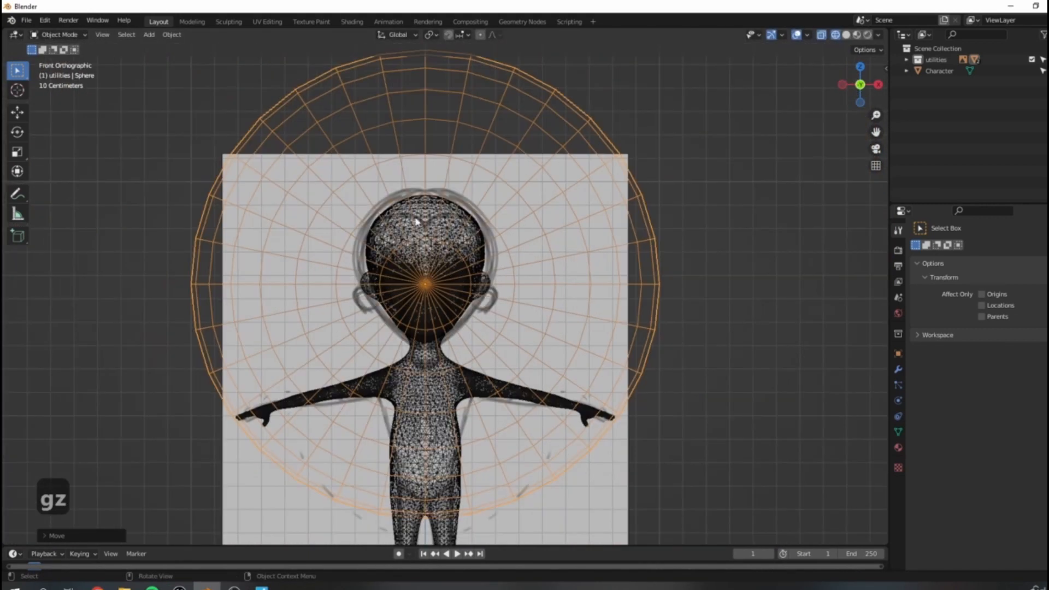
pyautogui.scroll(5, 582, 304)
pyautogui.scroll(-5, 699, 318)
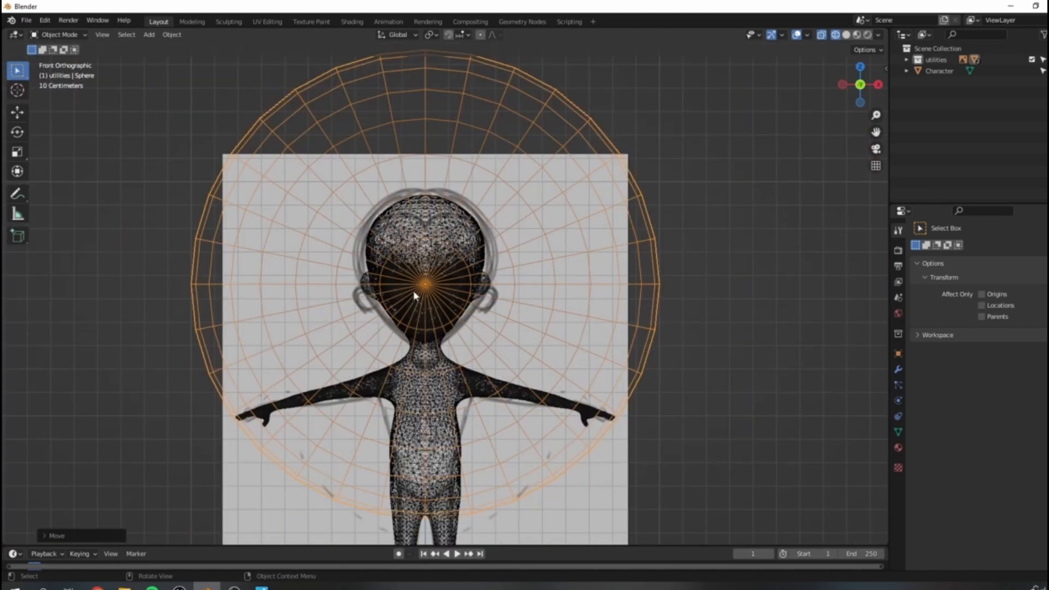
pyautogui.scroll(4, 413, 293)
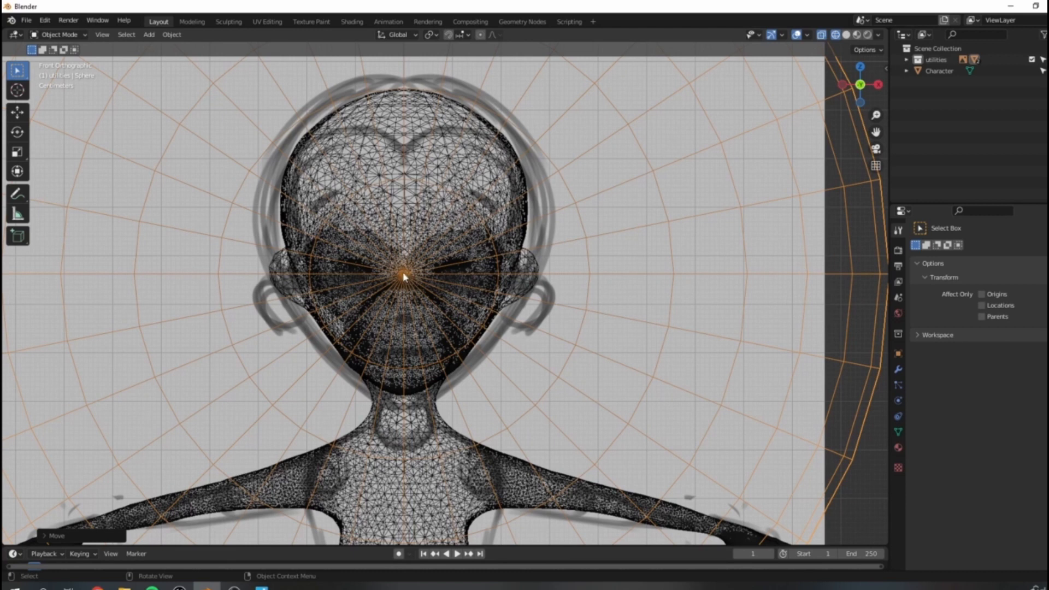
pyautogui.scroll(-5, 459, 291)
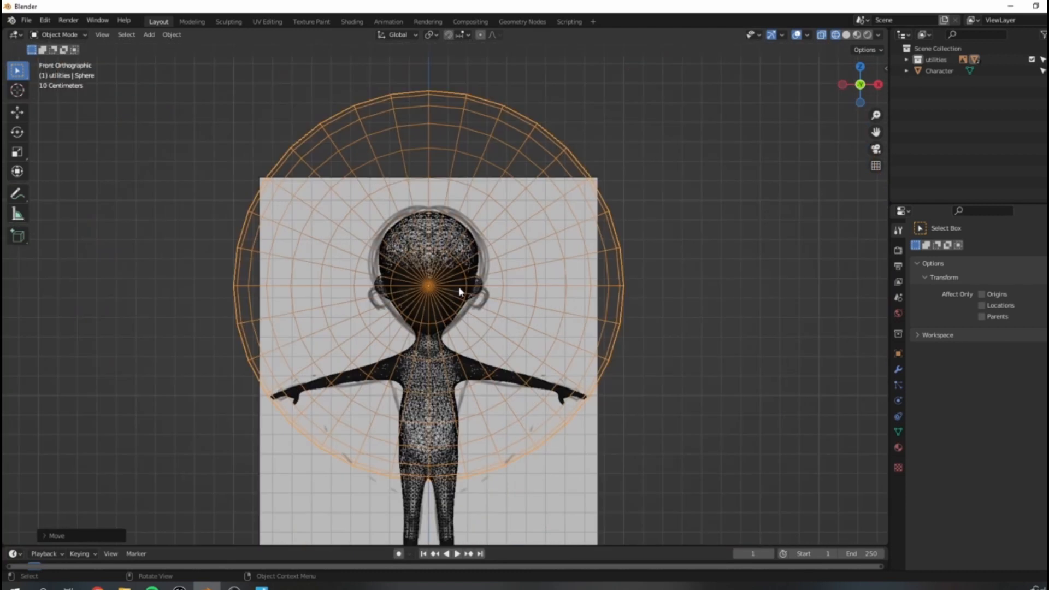
pyautogui.scroll(-6, 437, 388)
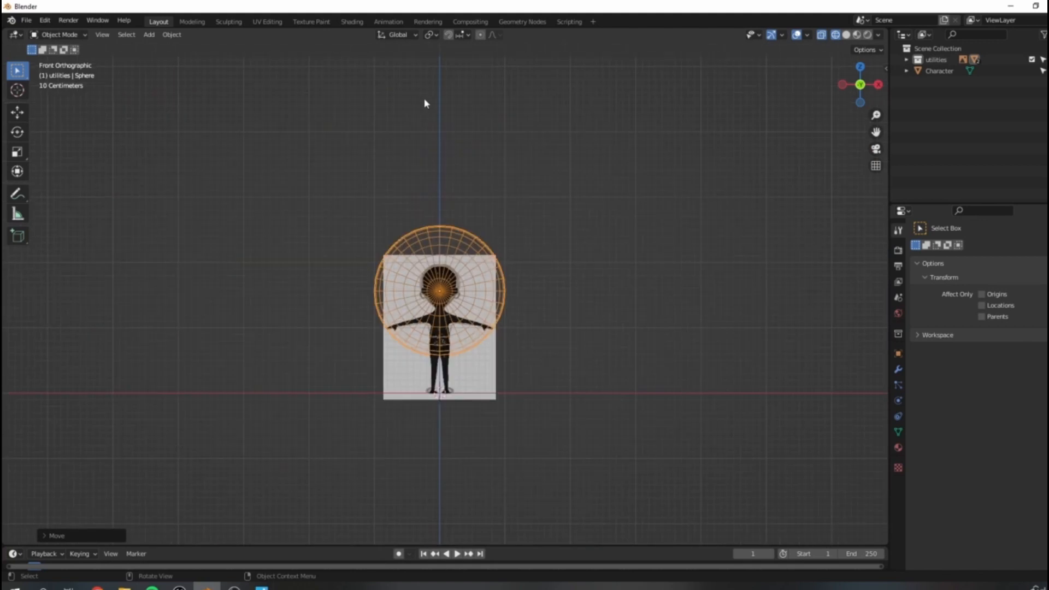
pyautogui.scroll(7, 456, 286)
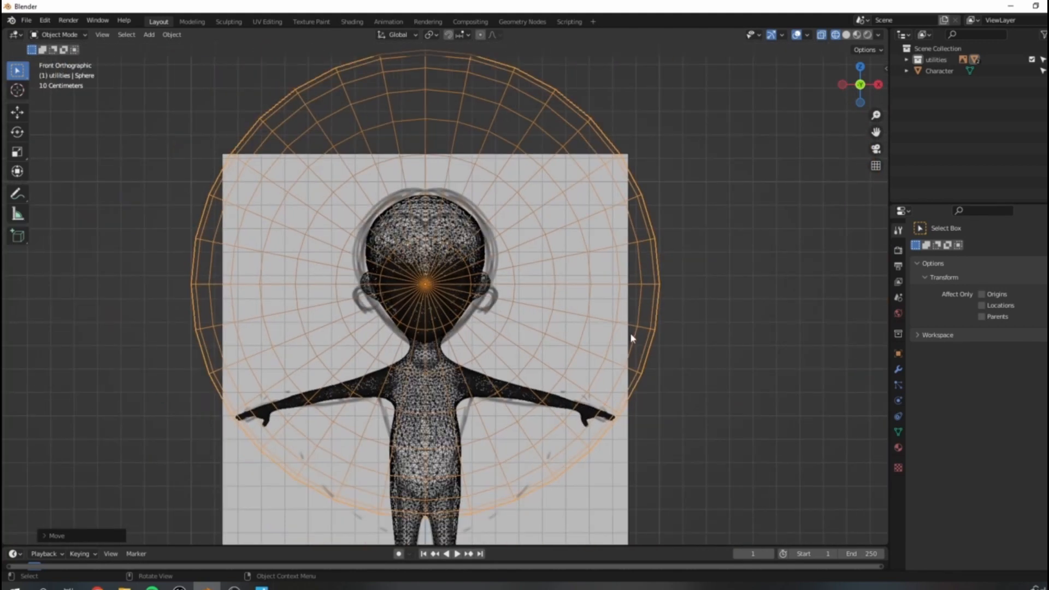
pyautogui.press('s')
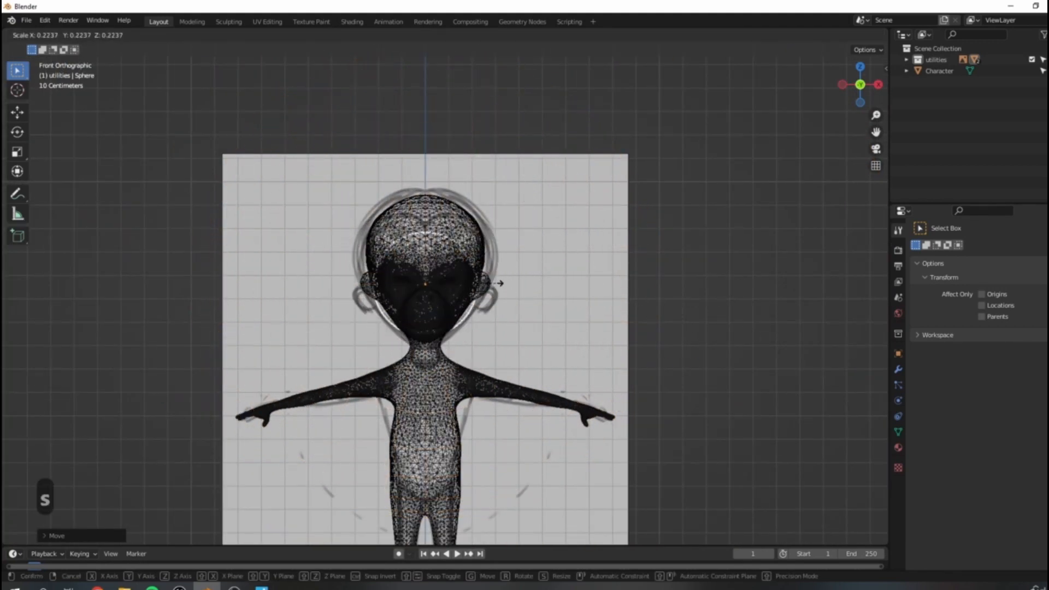
pyautogui.click(447, 285)
pyautogui.press('z')
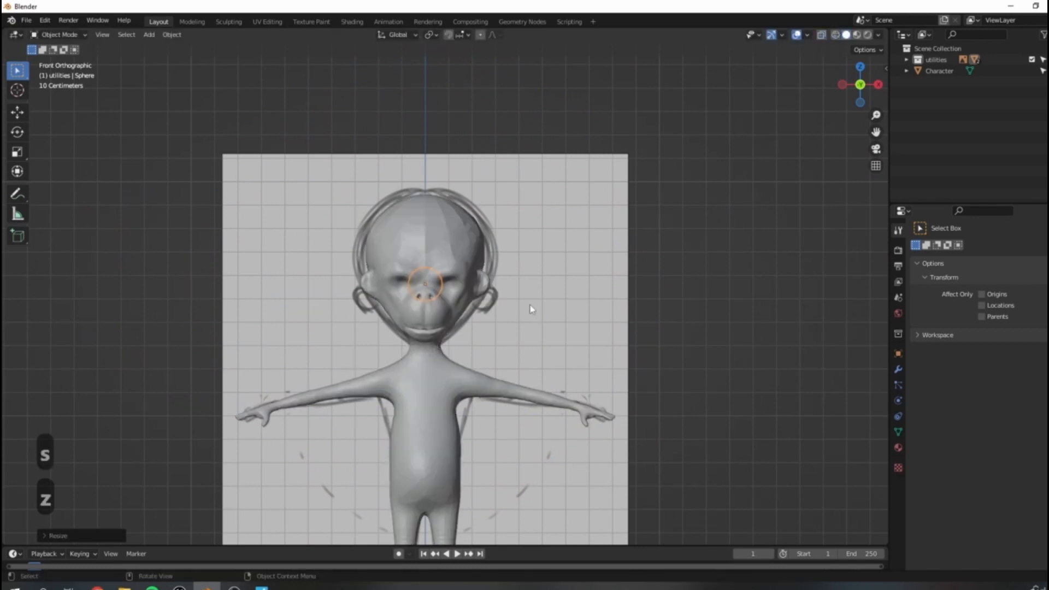
# Add a Mirror modifier on the X axis to the sphere.
pyautogui.scroll(7, 453, 294)
pyautogui.scroll(-1, 374, 234)
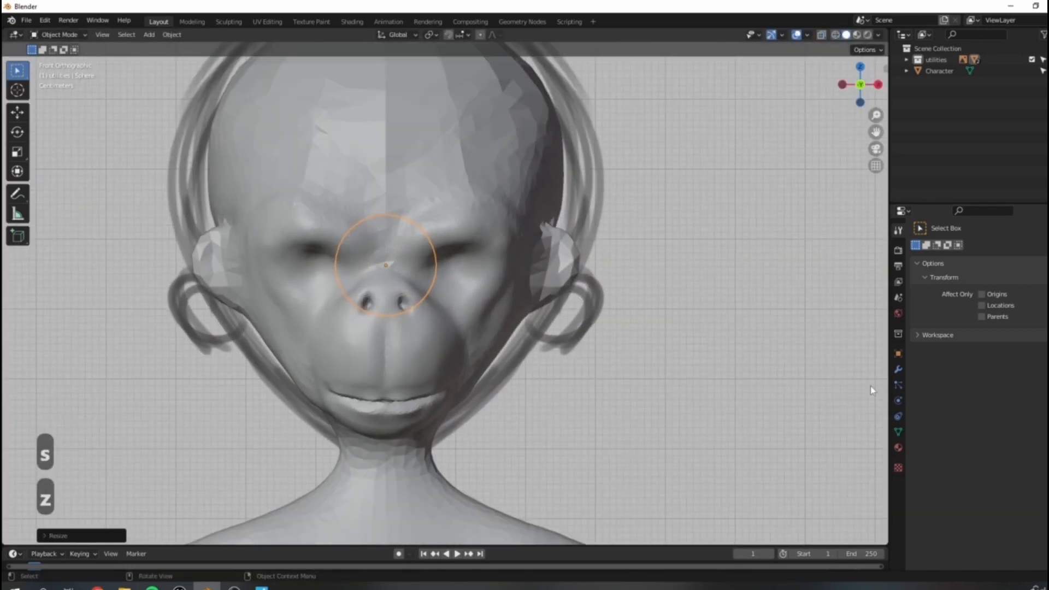
pyautogui.click(897, 371)
pyautogui.click(927, 250)
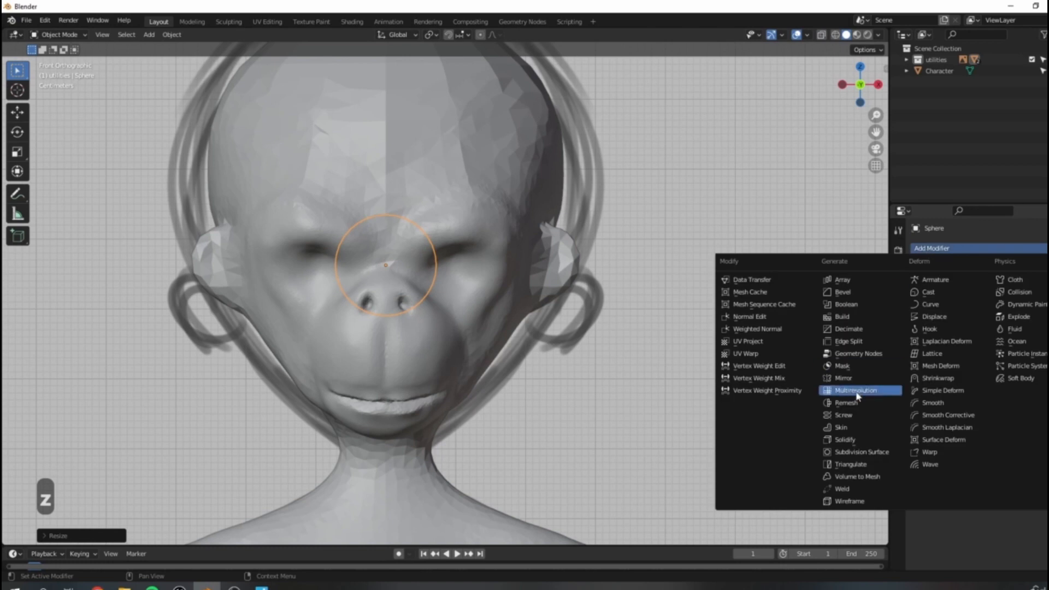
pyautogui.click(841, 378)
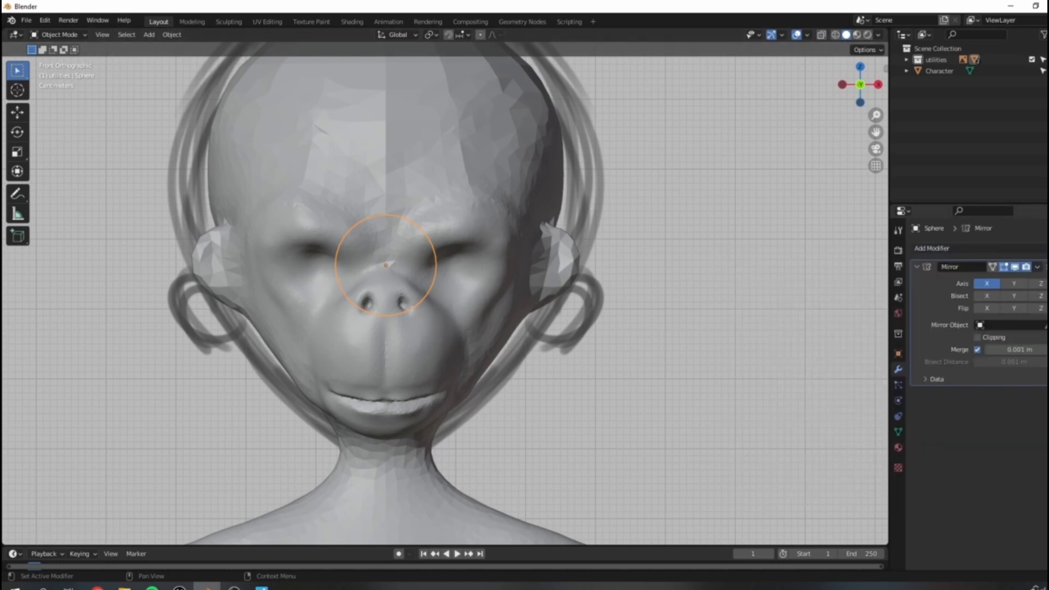
# In Edit Mode with wireframe shading, move the sphere's mesh sideways from the centre onto the character's left eye socket in front view.
pyautogui.moveTo(451, 263); pyautogui.dragTo(489, 283, button='middle')
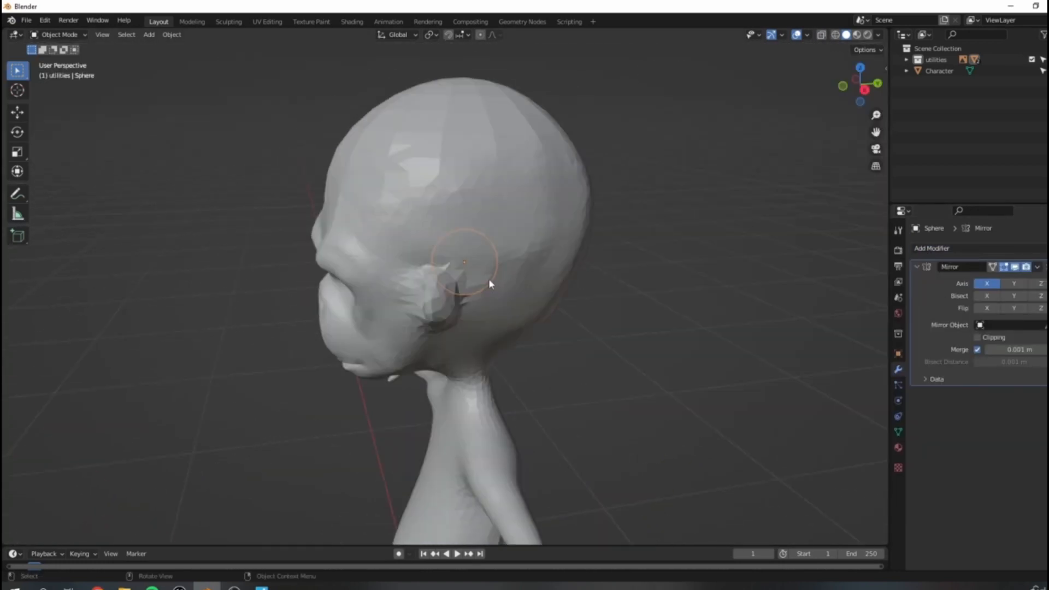
pyautogui.moveTo(401, 266); pyautogui.dragTo(451, 313, button='middle')
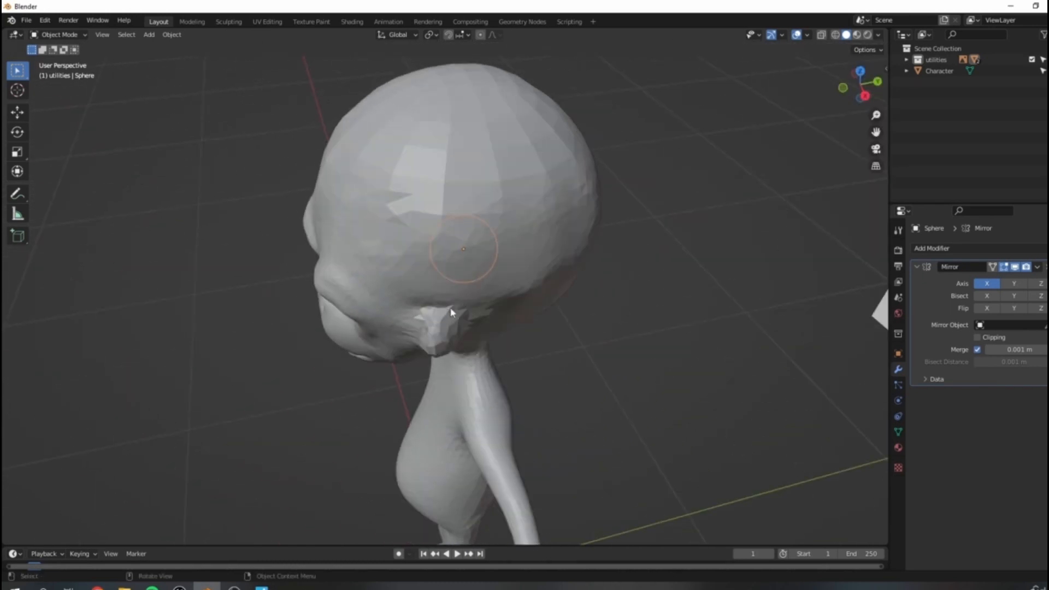
pyautogui.press('KP_7')
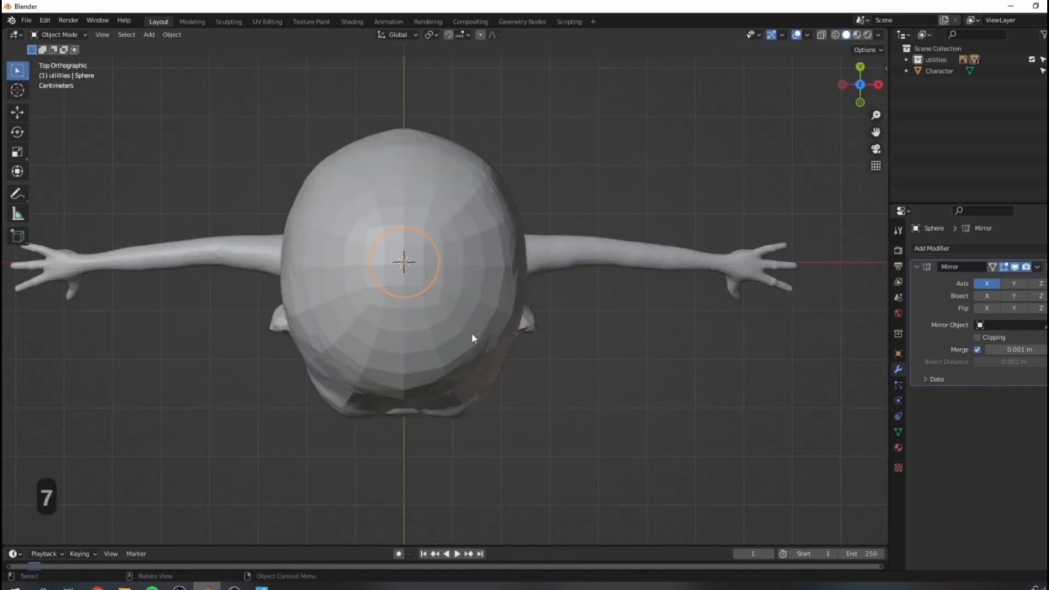
pyautogui.press('Tab')
pyautogui.moveTo(473, 338); pyautogui.dragTo(498, 270, button='middle')
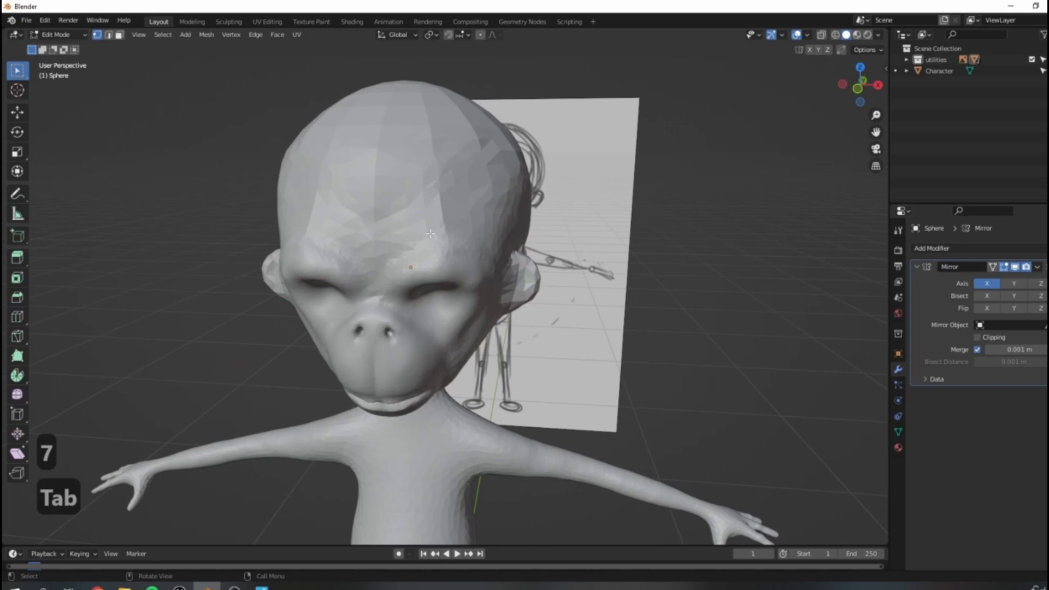
pyautogui.press('KP_1')
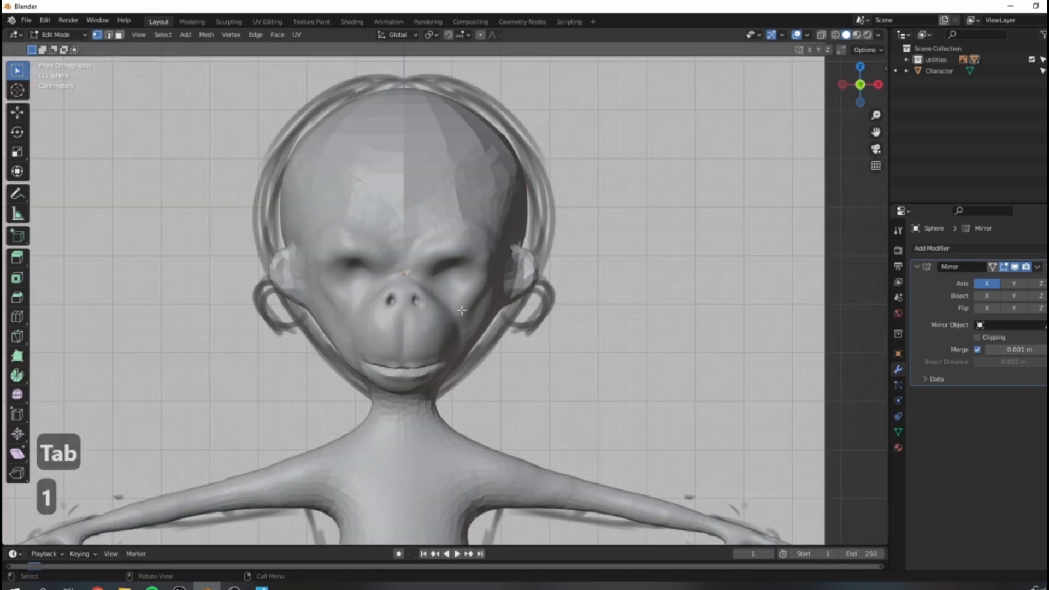
pyautogui.press('z')
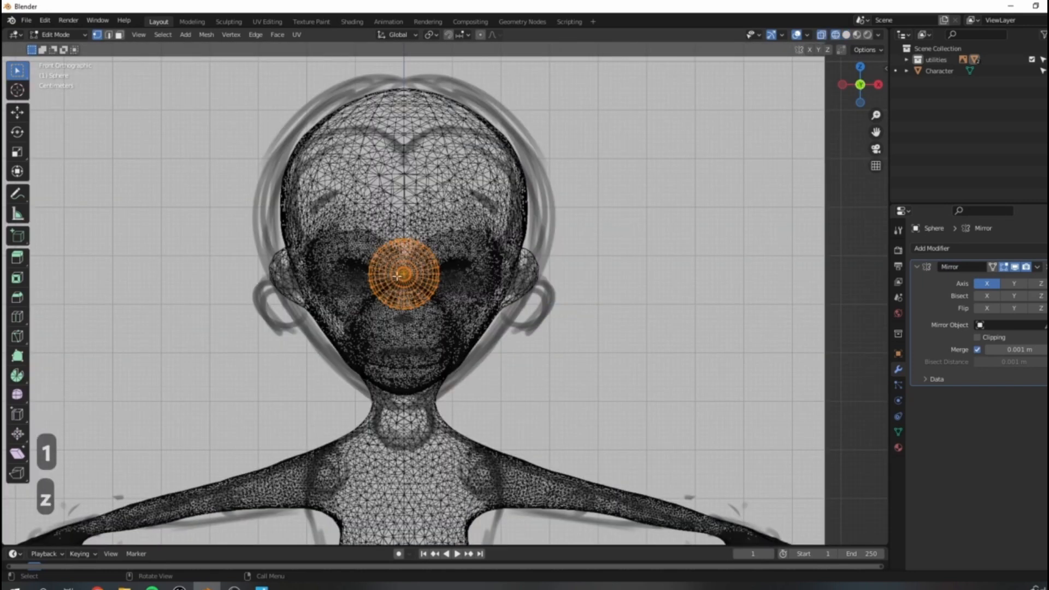
pyautogui.press('g')
pyautogui.click(450, 280)
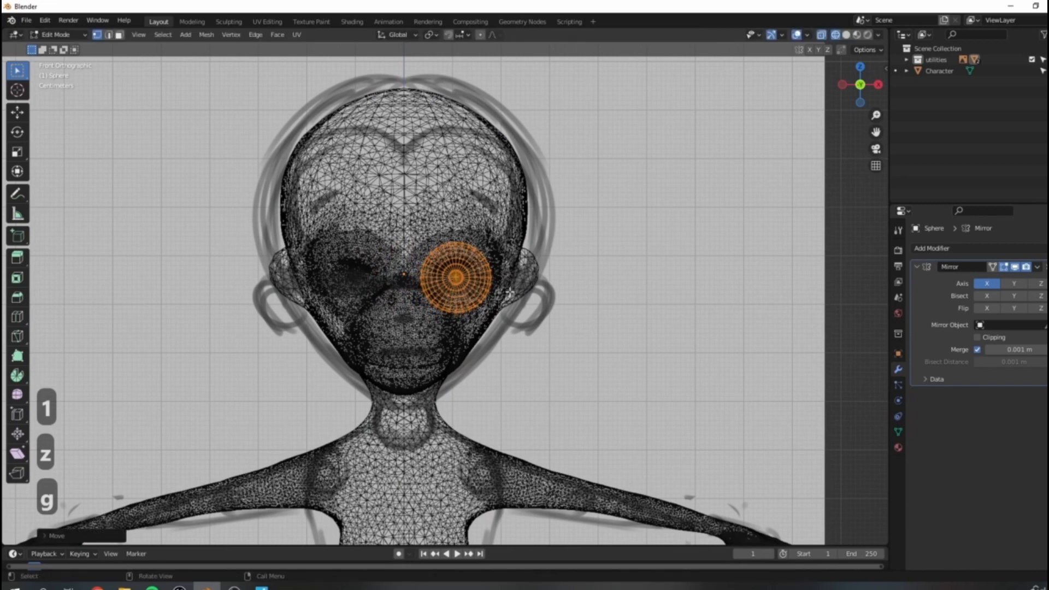
# Move the eyeball mesh forward along the Y axis to the front of the face in top view.
pyautogui.moveTo(367, 282); pyautogui.dragTo(464, 331, button='middle')
pyautogui.press('KP_7')
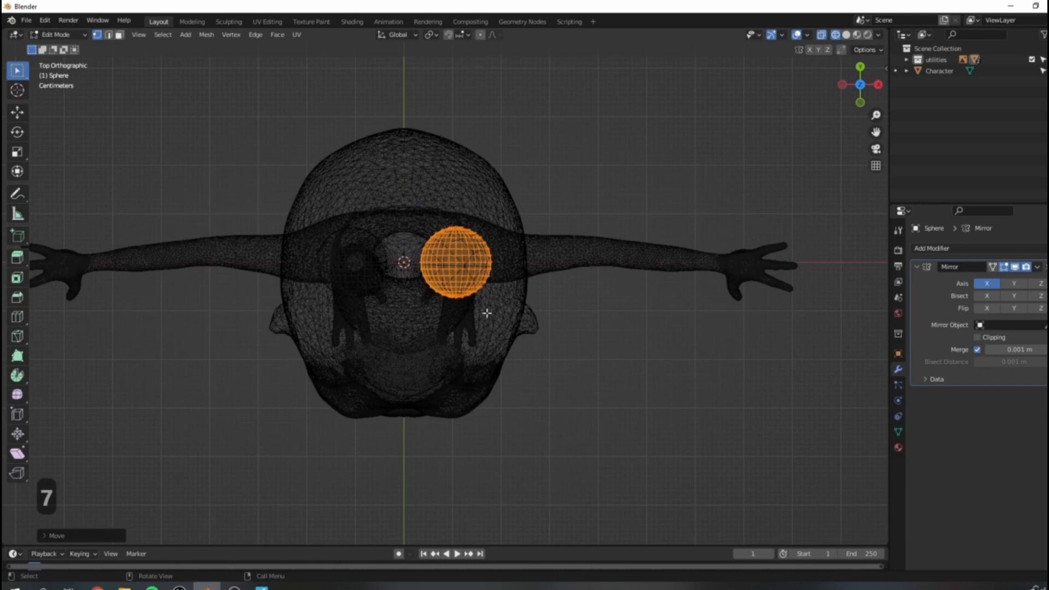
pyautogui.press('g')
pyautogui.press('y')
pyautogui.click(466, 419)
# Return to solid shading and scale the eyeball mesh down to fit the eye socket.
pyautogui.moveTo(466, 419)
pyautogui.mouseDown(button='middle')
pyautogui.moveTo(501, 372)
pyautogui.moveTo(442, 339)
pyautogui.moveTo(612, 350)
pyautogui.mouseUp(button='middle')
pyautogui.press('z')
pyautogui.click(423, 325)
pyautogui.press('s')
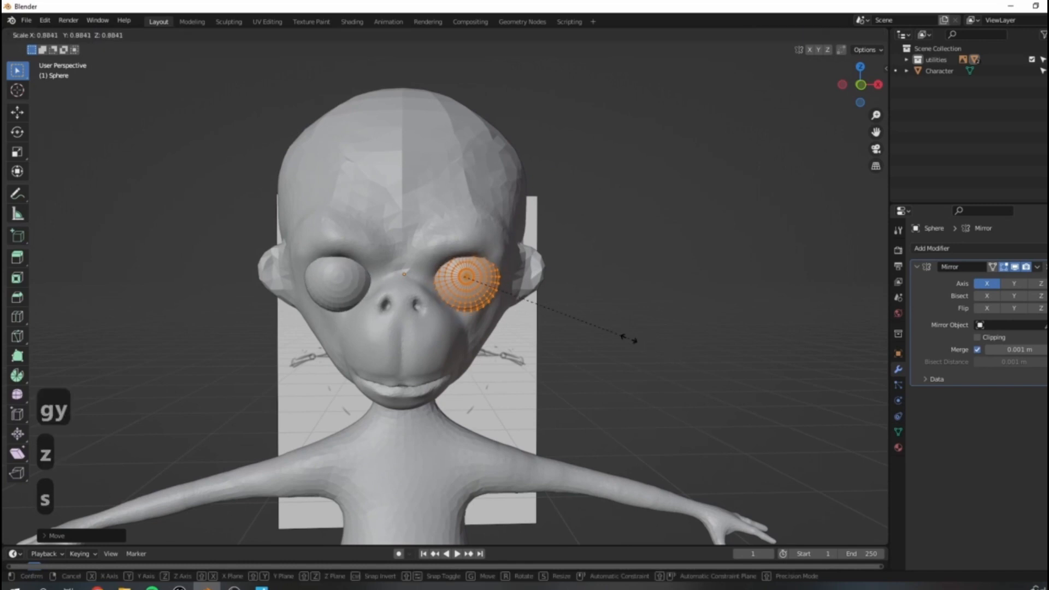
# Scale down the mirrored eye sphere and move it into the eye socket in front view.
pyautogui.click(558, 326)
pyautogui.moveTo(558, 326); pyautogui.dragTo(504, 317, button='middle')
pyautogui.press('1')
pyautogui.press('g')
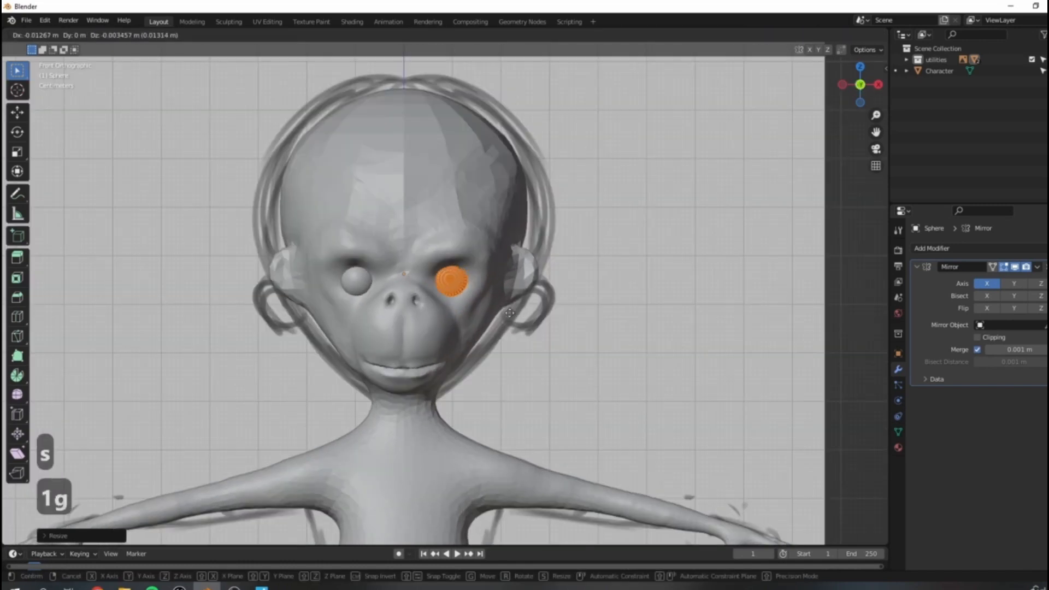
pyautogui.click(512, 313)
# Rotate the eye sphere around the Z axis and return to Object Mode.
pyautogui.moveTo(512, 312); pyautogui.dragTo(464, 334, button='middle')
pyautogui.press('r')
pyautogui.press('z')
pyautogui.click(548, 361)
pyautogui.press('Tab')
# Examine the eyeball placement on the face against the front reference sketch in wireframe and solid shading.
pyautogui.scroll(4, 391, 287)
pyautogui.moveTo(373, 281); pyautogui.dragTo(529, 308, button='middle')
pyautogui.scroll(-4, 414, 305)
pyautogui.press('2')
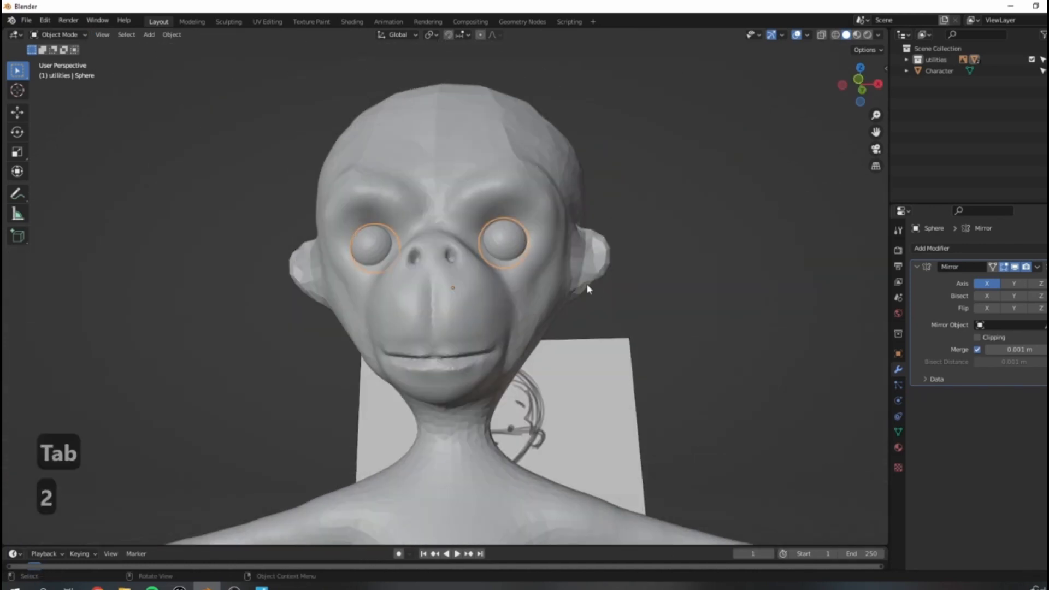
pyautogui.press('1')
pyautogui.press('z')
pyautogui.click(515, 322)
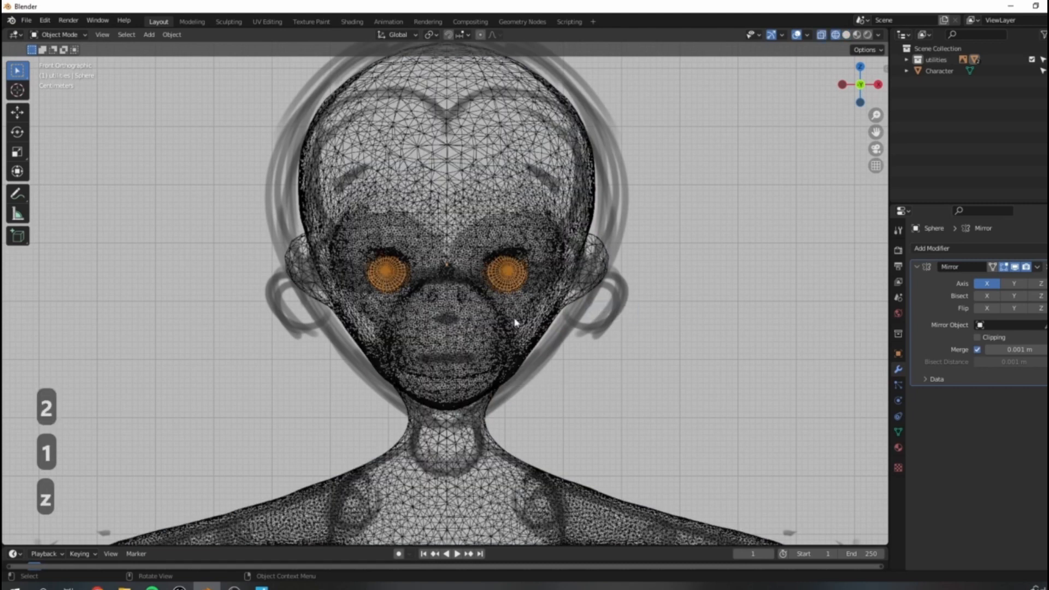
pyautogui.press('z')
pyautogui.click(690, 337)
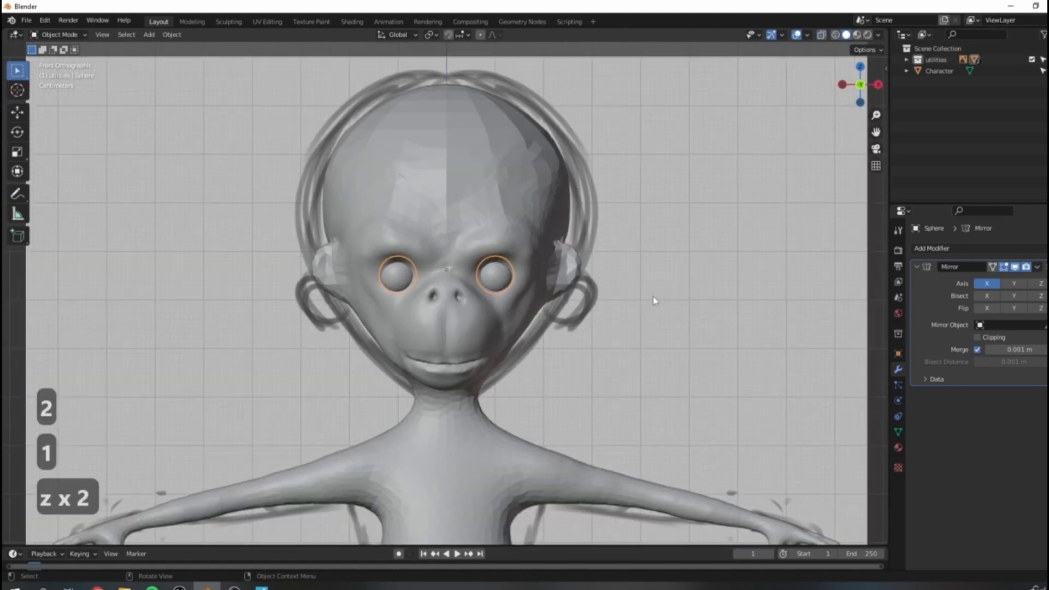
pyautogui.moveTo(839, 335); pyautogui.dragTo(539, 304, button='middle')
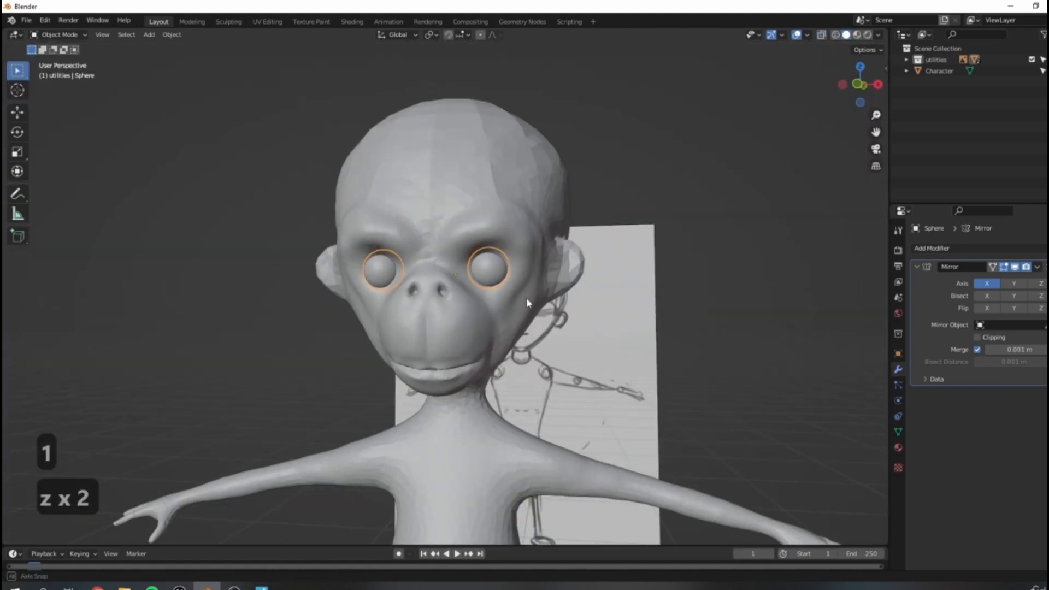
# Move the eye sphere out of the utilities collection into the scene collection and rename it eyes.
pyautogui.click(520, 266)
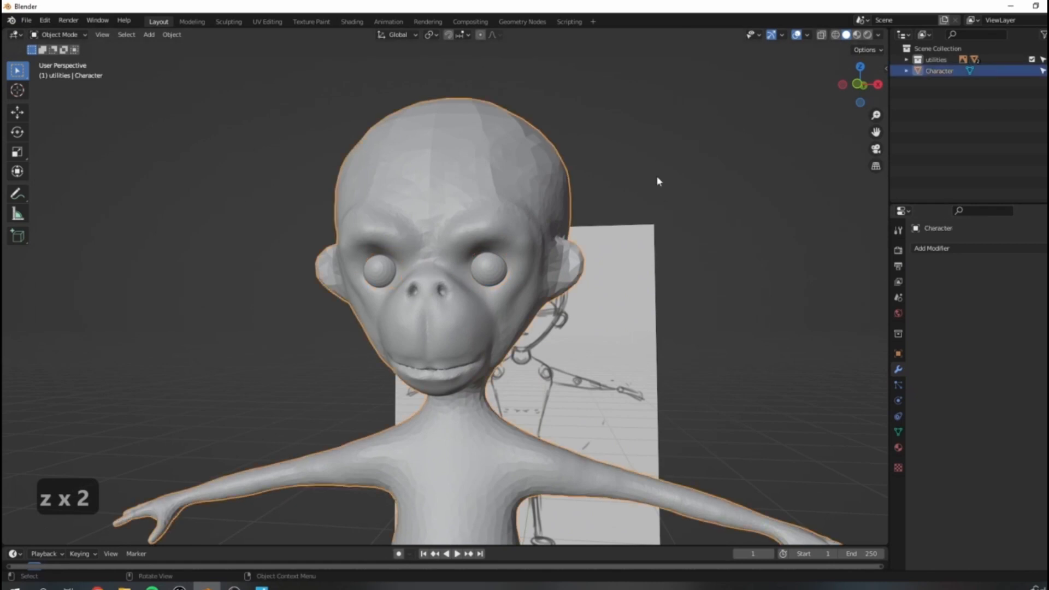
pyautogui.click(489, 270)
pyautogui.click(906, 60)
pyautogui.moveTo(947, 94); pyautogui.dragTo(941, 50)
pyautogui.click(939, 71)
pyautogui.doubleClick(935, 82)
pyautogui.write('eyes')
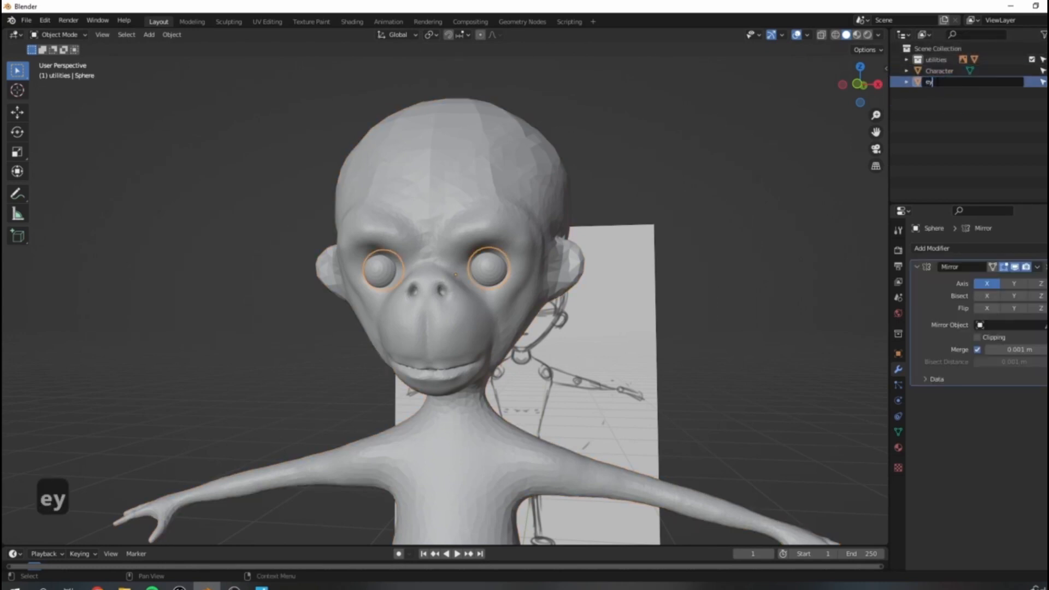
pyautogui.press('Return')
# Select the Character mesh and switch it to Sculpt Mode.
pyautogui.click(939, 71)
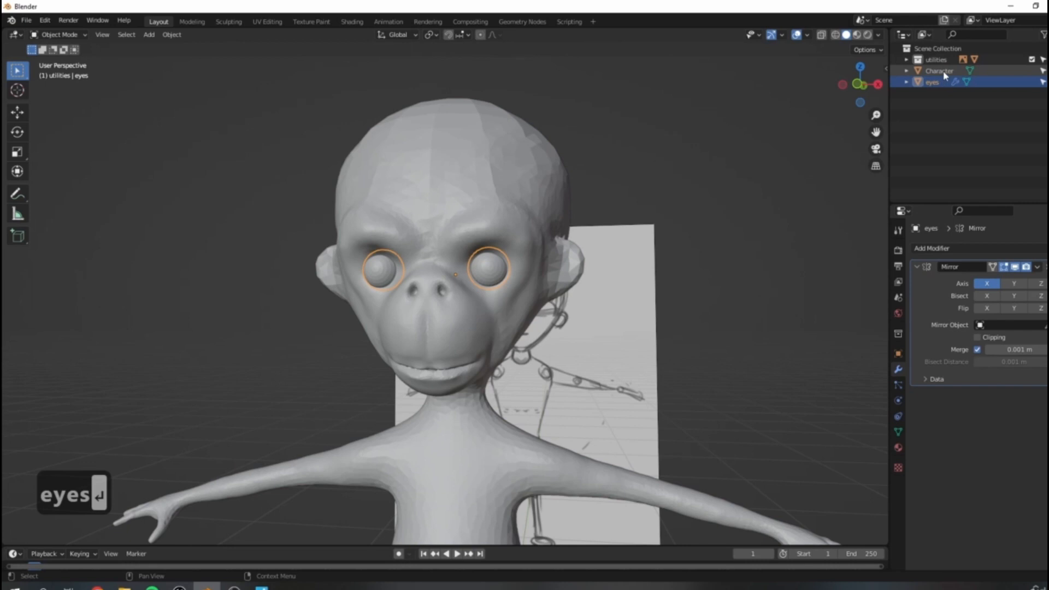
pyautogui.scroll(1, 328, 219)
pyautogui.click(78, 34)
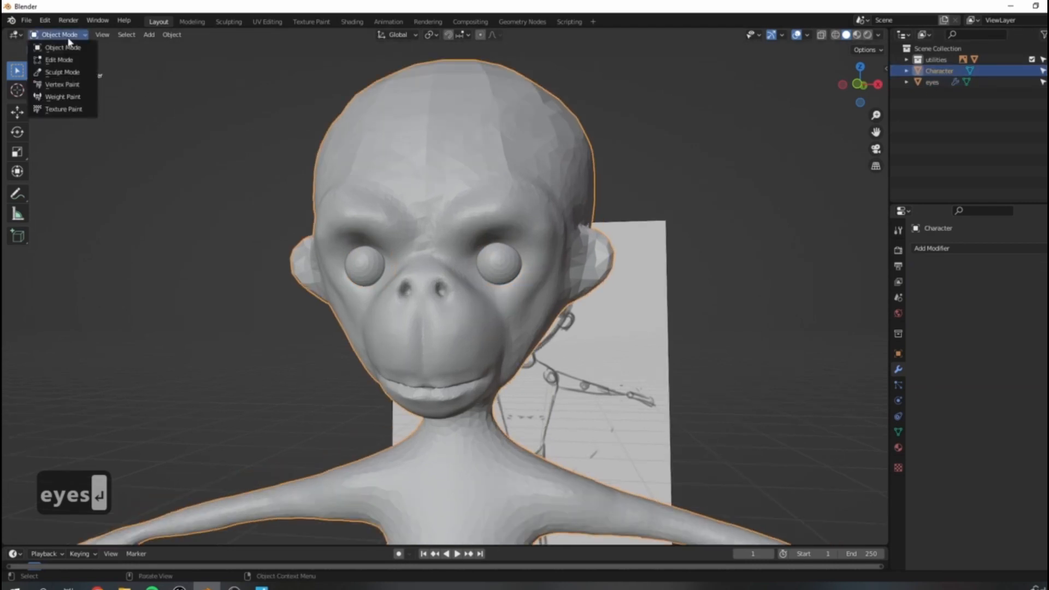
pyautogui.click(64, 74)
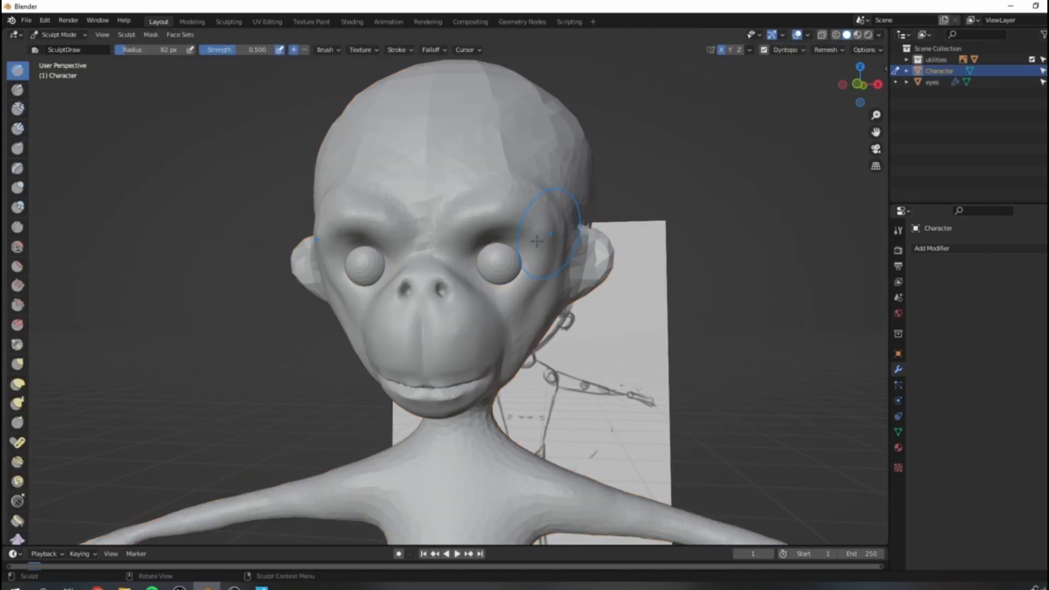
# Build up the skin above and below the eyeballs with the Draw brush to form eyelids.
pyautogui.scroll(3, 568, 235)
pyautogui.scroll(2, 500, 253)
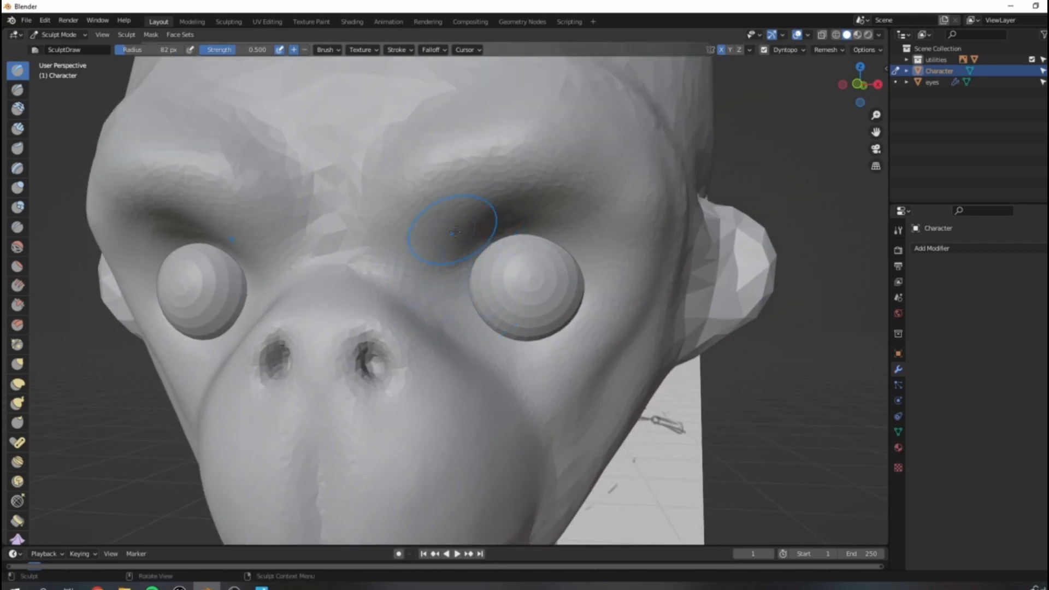
pyautogui.moveTo(480, 227)
pyautogui.mouseDown()
pyautogui.moveTo(551, 212)
pyautogui.moveTo(510, 251)
pyautogui.mouseUp()
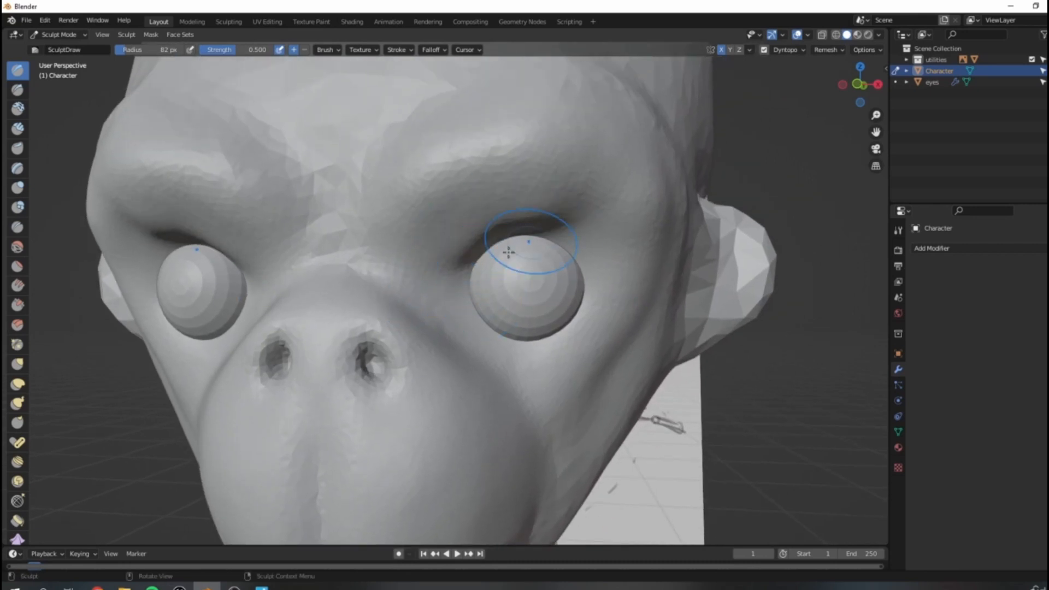
pyautogui.hotkey('ctrl', 'z')
pyautogui.moveTo(480, 295)
pyautogui.mouseDown()
pyautogui.moveTo(480, 264)
pyautogui.moveTo(582, 261)
pyautogui.mouseUp()
pyautogui.moveTo(492, 250)
pyautogui.mouseDown()
pyautogui.moveTo(539, 240)
pyautogui.moveTo(574, 261)
pyautogui.moveTo(553, 246)
pyautogui.moveTo(515, 245)
pyautogui.mouseUp()
pyautogui.moveTo(471, 303)
pyautogui.mouseDown()
pyautogui.moveTo(508, 332)
pyautogui.moveTo(547, 331)
pyautogui.moveTo(570, 308)
pyautogui.mouseUp()
pyautogui.moveTo(572, 303); pyautogui.dragTo(559, 326)
pyautogui.moveTo(483, 303)
pyautogui.mouseDown()
pyautogui.moveTo(530, 321)
pyautogui.moveTo(572, 305)
pyautogui.mouseUp()
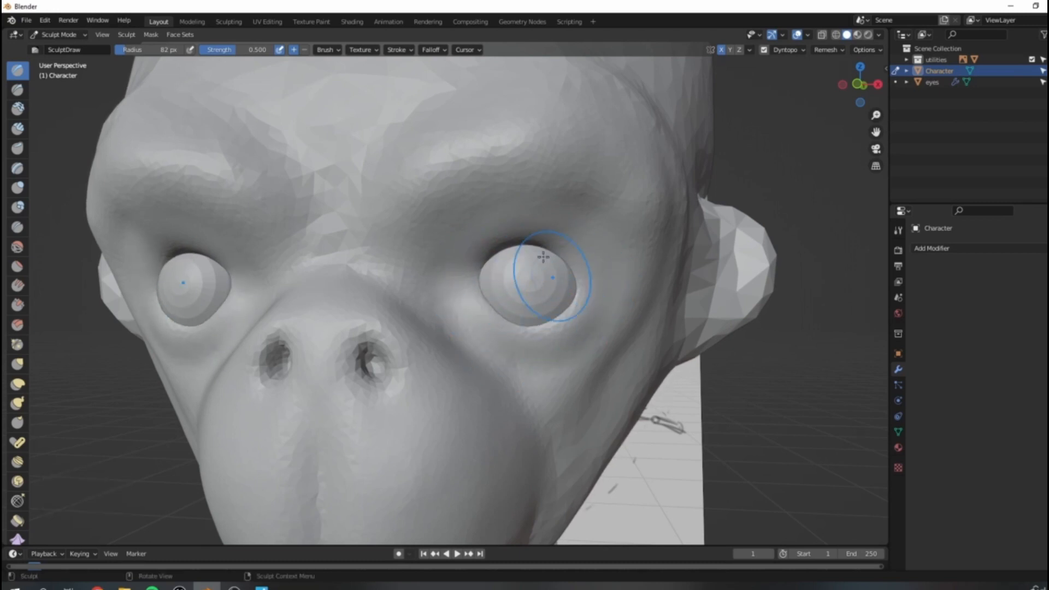
# Examine how the eyeballs sit inside the head from the side in solid and wireframe shading.
pyautogui.moveTo(537, 231)
pyautogui.mouseDown(button='middle')
pyautogui.moveTo(452, 248)
pyautogui.moveTo(382, 235)
pyautogui.moveTo(410, 277)
pyautogui.mouseUp(button='middle')
pyautogui.moveTo(361, 308); pyautogui.dragTo(503, 347, button='middle')
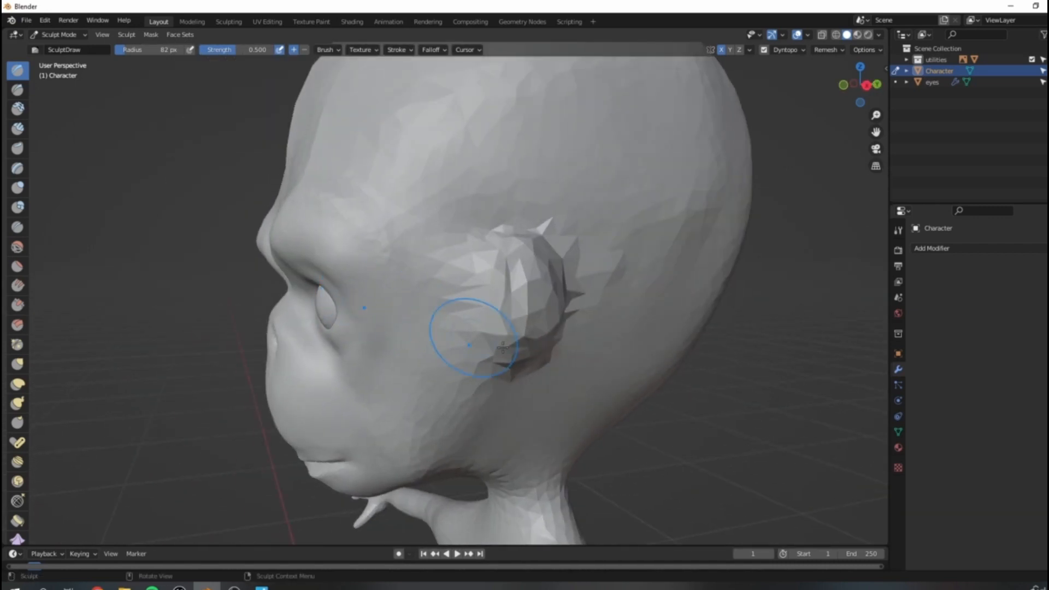
pyautogui.moveTo(410, 286)
pyautogui.mouseDown(button='middle')
pyautogui.moveTo(328, 304)
pyautogui.moveTo(445, 279)
pyautogui.moveTo(504, 281)
pyautogui.moveTo(503, 334)
pyautogui.mouseUp(button='middle')
pyautogui.press('z')
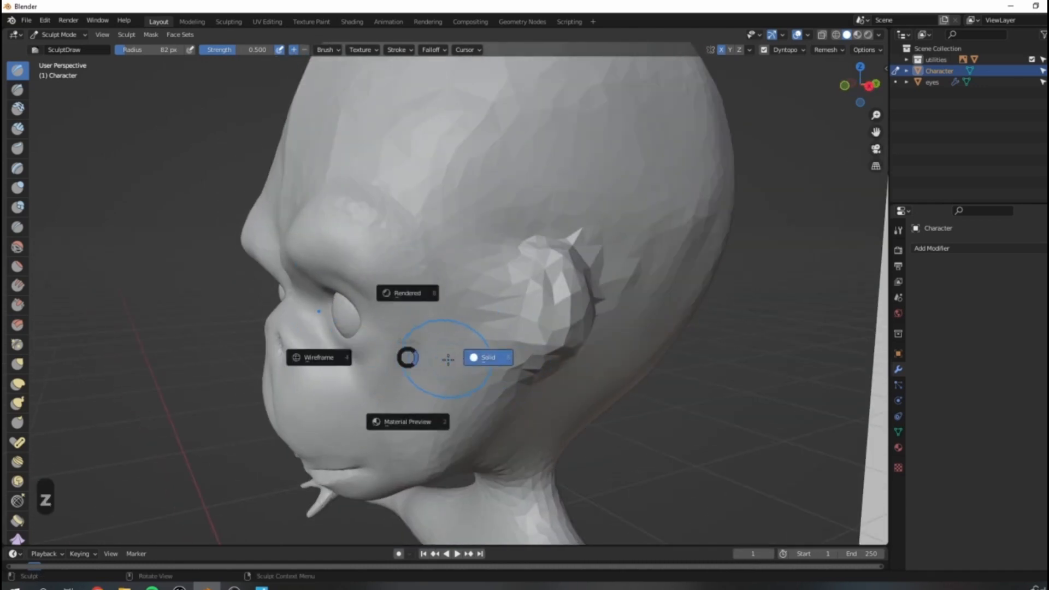
pyautogui.press('z')
pyautogui.moveTo(327, 354)
pyautogui.mouseDown(button='middle')
pyautogui.moveTo(375, 328)
pyautogui.moveTo(382, 281)
pyautogui.moveTo(417, 316)
pyautogui.moveTo(383, 289)
pyautogui.moveTo(515, 253)
pyautogui.moveTo(450, 269)
pyautogui.moveTo(487, 277)
pyautogui.moveTo(510, 299)
pyautogui.moveTo(501, 240)
pyautogui.mouseUp(button='middle')
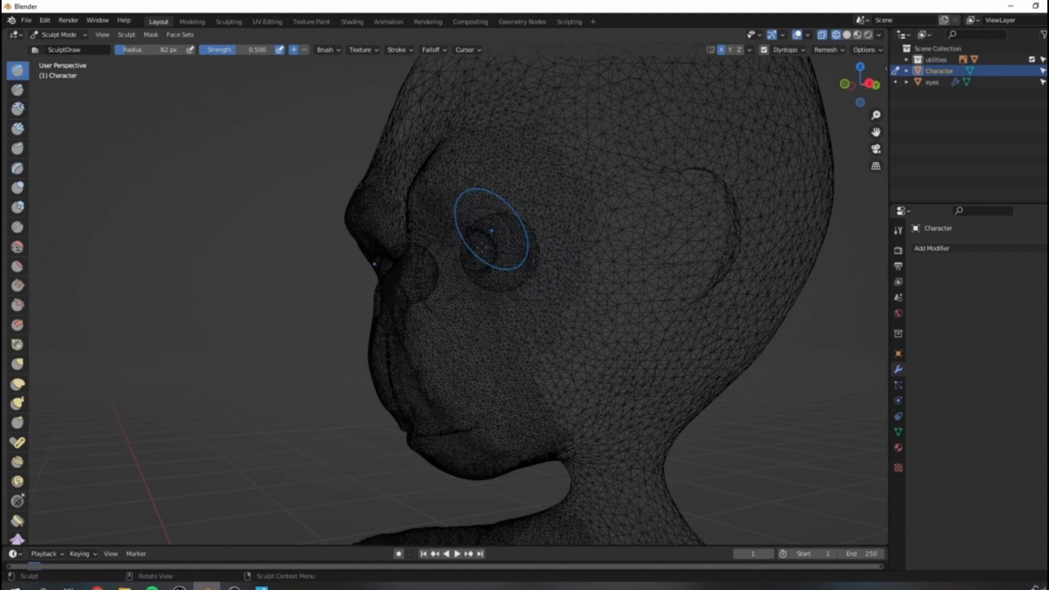
pyautogui.scroll(5, 528, 252)
pyautogui.scroll(-5, 557, 234)
pyautogui.moveTo(468, 277)
pyautogui.mouseDown(button='middle')
pyautogui.moveTo(544, 291)
pyautogui.moveTo(552, 263)
pyautogui.mouseUp(button='middle')
pyautogui.press('z')
pyautogui.scroll(-2, 568, 321)
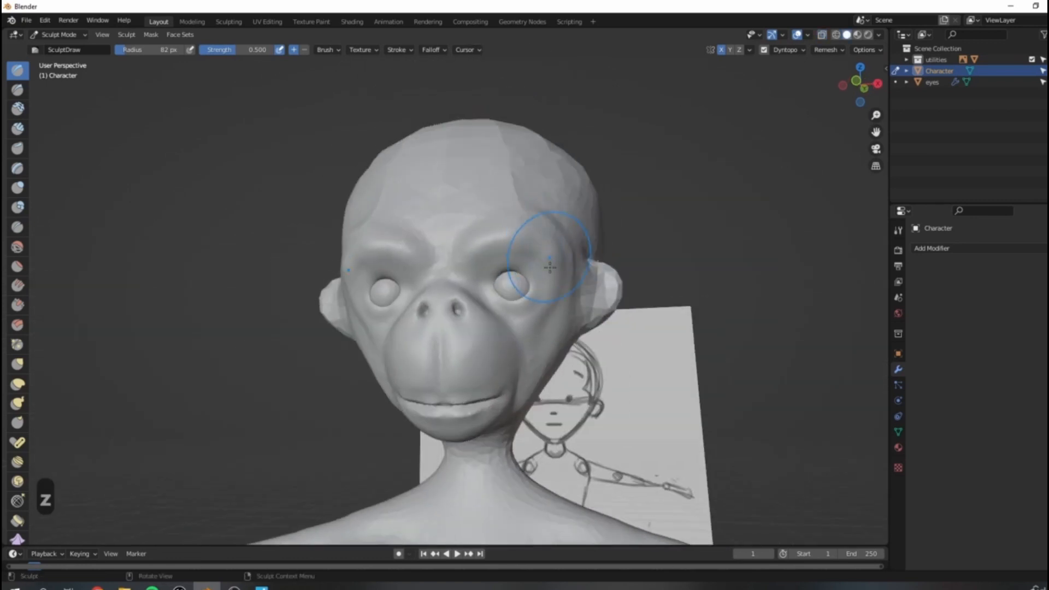
# Pull the lower eyelid area down with the Grab brush to open up the eye.
pyautogui.scroll(4, 510, 293)
pyautogui.moveTo(440, 332); pyautogui.dragTo(447, 333, button='middle')
pyautogui.press('g')
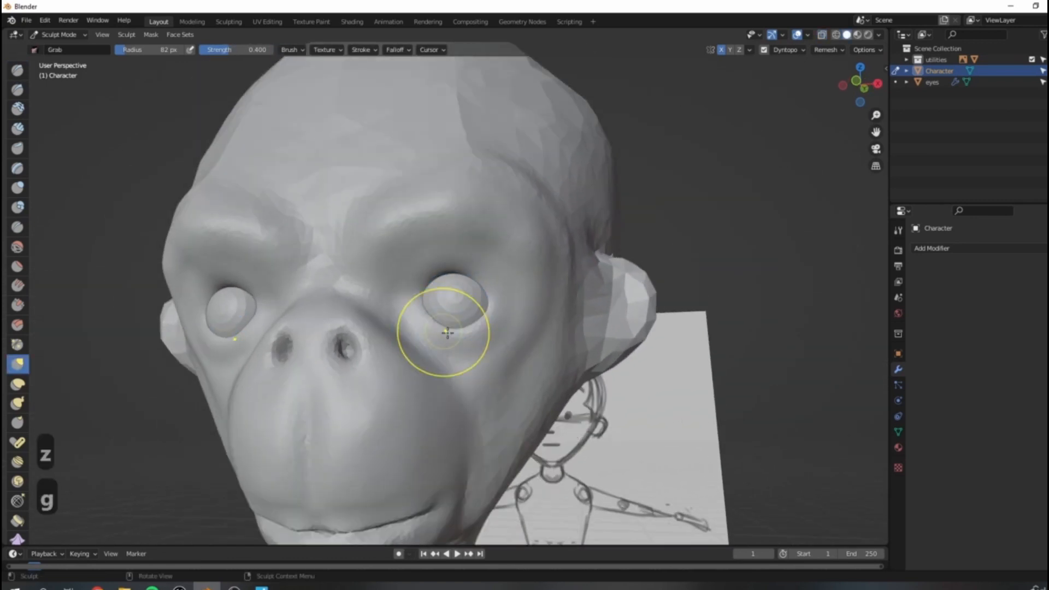
pyautogui.moveTo(417, 304); pyautogui.dragTo(417, 328)
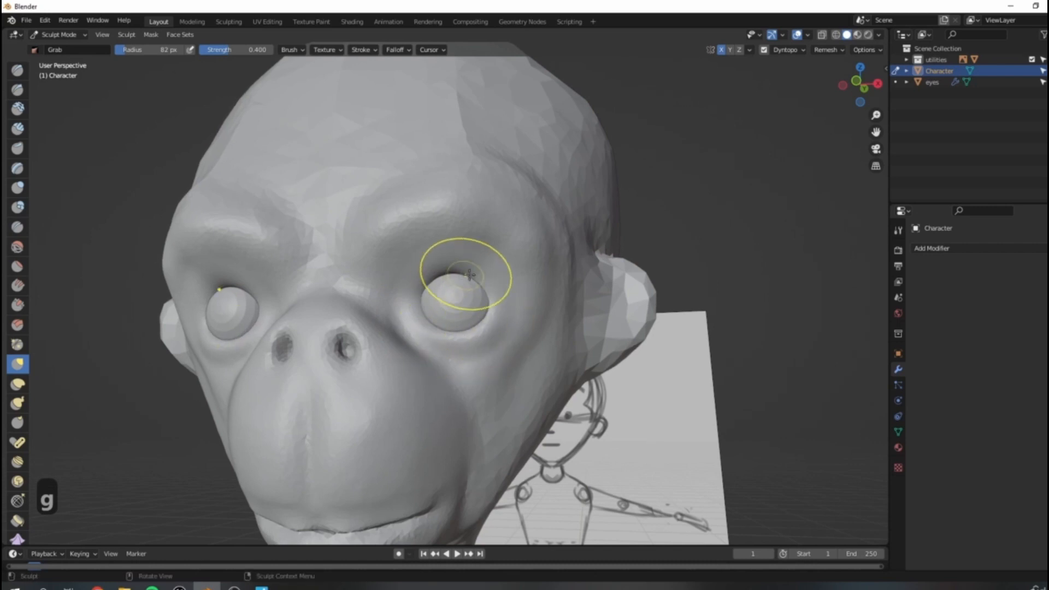
# Carve creases around the upper eyelids and eye corners with the Crease brush.
pyautogui.press('c')
pyautogui.scroll(3, 391, 284)
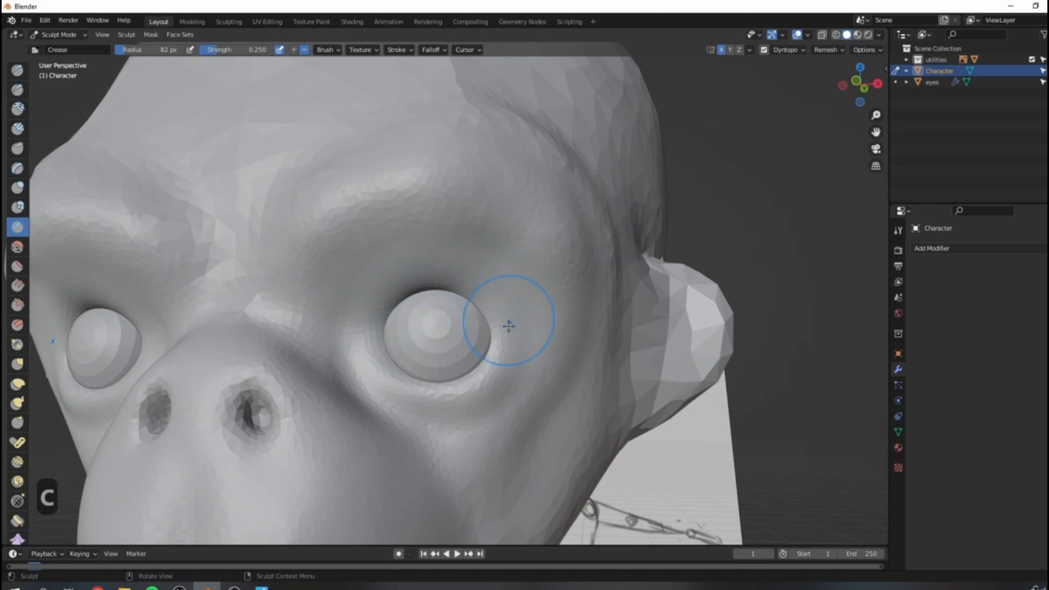
pyautogui.moveTo(347, 319)
pyautogui.mouseDown()
pyautogui.moveTo(402, 255)
pyautogui.moveTo(471, 246)
pyautogui.moveTo(509, 278)
pyautogui.mouseUp()
pyautogui.moveTo(366, 284); pyautogui.dragTo(471, 213)
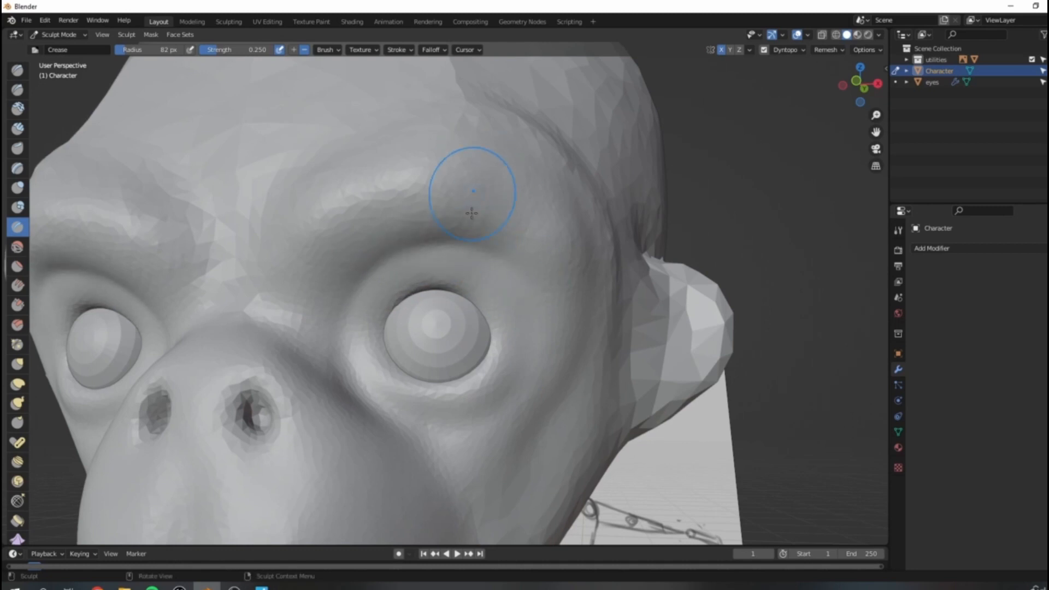
pyautogui.moveTo(514, 302)
pyautogui.mouseDown()
pyautogui.moveTo(510, 277)
pyautogui.moveTo(534, 333)
pyautogui.mouseUp()
pyautogui.moveTo(372, 288); pyautogui.dragTo(353, 325)
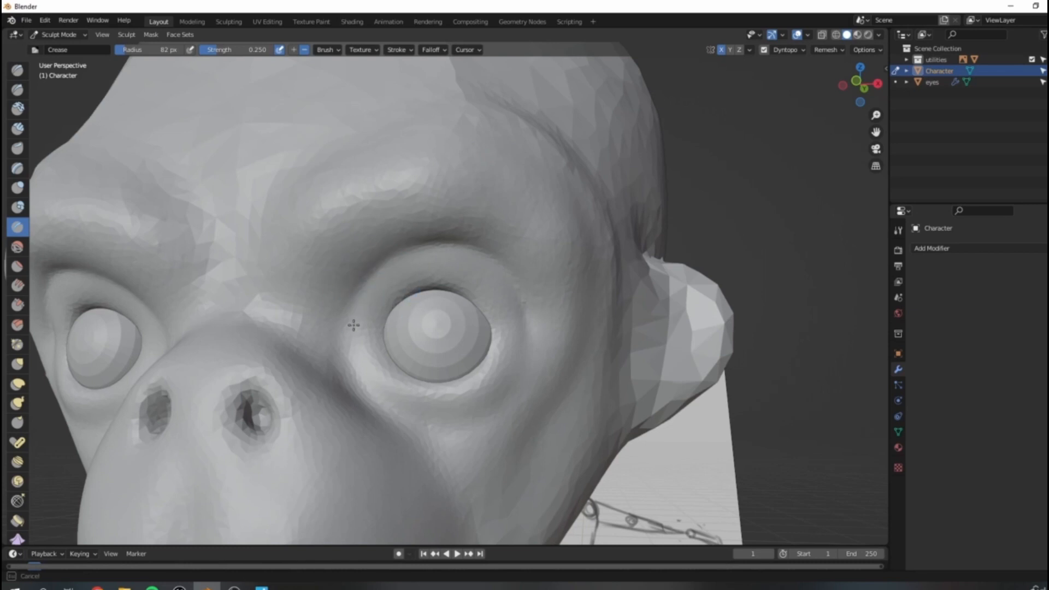
pyautogui.moveTo(383, 256); pyautogui.dragTo(370, 298)
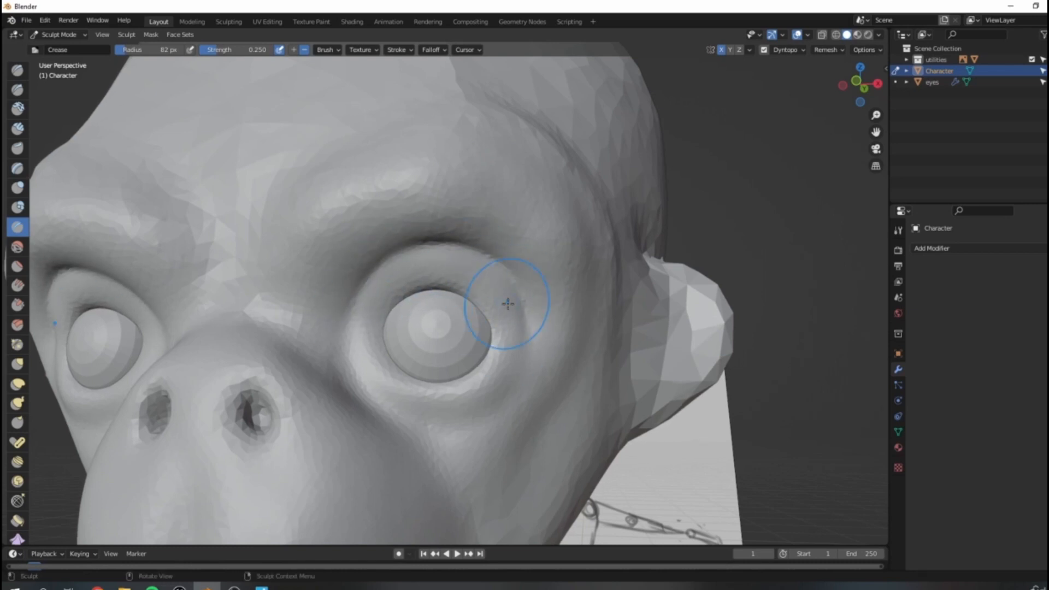
# Nudge the nostril area slightly with the Grab brush.
pyautogui.scroll(-9, 513, 302)
pyautogui.moveTo(522, 300)
pyautogui.mouseDown(button='middle')
pyautogui.moveTo(584, 336)
pyautogui.moveTo(534, 358)
pyautogui.moveTo(588, 278)
pyautogui.mouseUp(button='middle')
pyautogui.scroll(2, 585, 343)
pyautogui.moveTo(506, 318)
pyautogui.mouseDown(button='middle')
pyautogui.moveTo(445, 336)
pyautogui.moveTo(478, 336)
pyautogui.mouseUp(button='middle')
pyautogui.scroll(3, 389, 310)
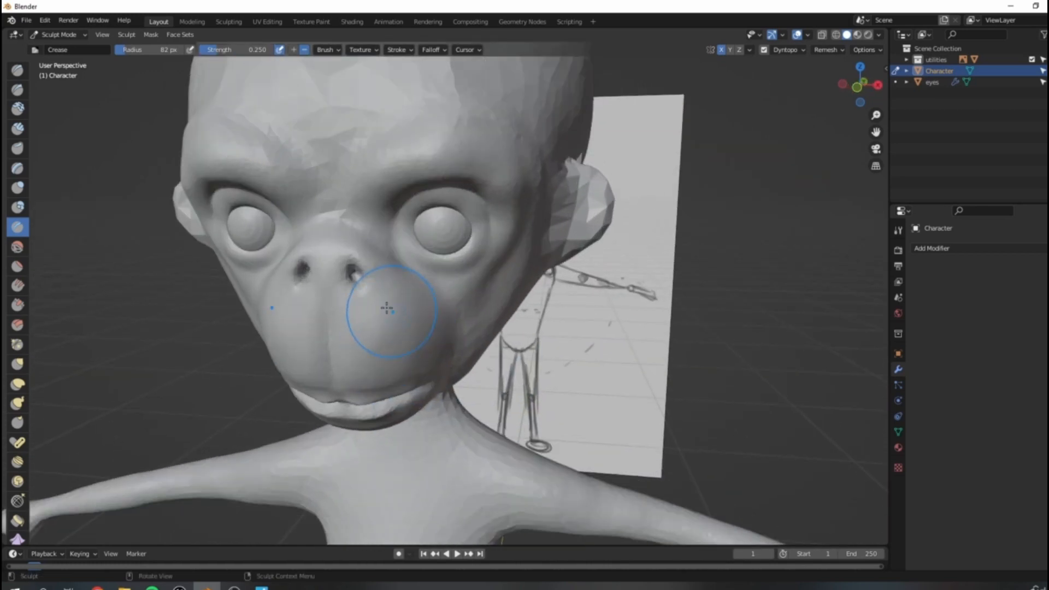
pyautogui.moveTo(378, 310); pyautogui.dragTo(377, 285, button='middle')
pyautogui.press('g')
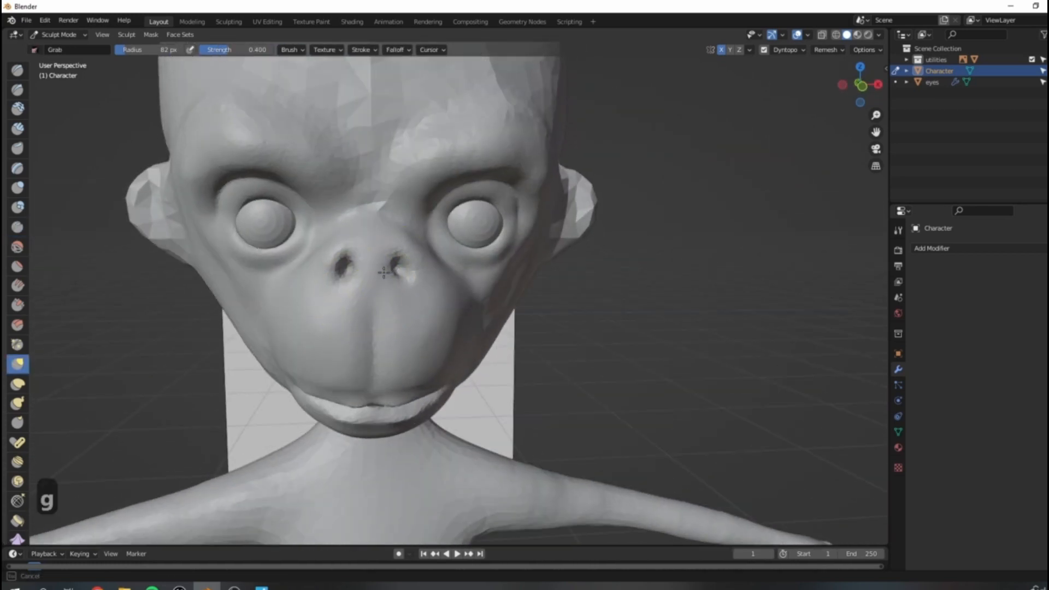
pyautogui.moveTo(388, 278); pyautogui.dragTo(386, 280)
# Build up the rough ear and carve into its surface with the Draw brush.
pyautogui.scroll(-1, 441, 284)
pyautogui.moveTo(495, 307)
pyautogui.mouseDown(button='middle')
pyautogui.moveTo(440, 284)
pyautogui.moveTo(353, 301)
pyautogui.mouseUp(button='middle')
pyautogui.scroll(3, 339, 351)
pyautogui.scroll(-2, 361, 355)
pyautogui.moveTo(449, 362)
pyautogui.keyDown('shift'); pyautogui.mouseDown(button='middle')
pyautogui.moveTo(454, 295)
pyautogui.moveTo(519, 319)
pyautogui.moveTo(459, 330)
pyautogui.moveTo(405, 312)
pyautogui.mouseUp(button='middle'); pyautogui.keyUp('shift')
pyautogui.scroll(-3, 470, 301)
pyautogui.scroll(2, 445, 327)
pyautogui.scroll(3, 402, 310)
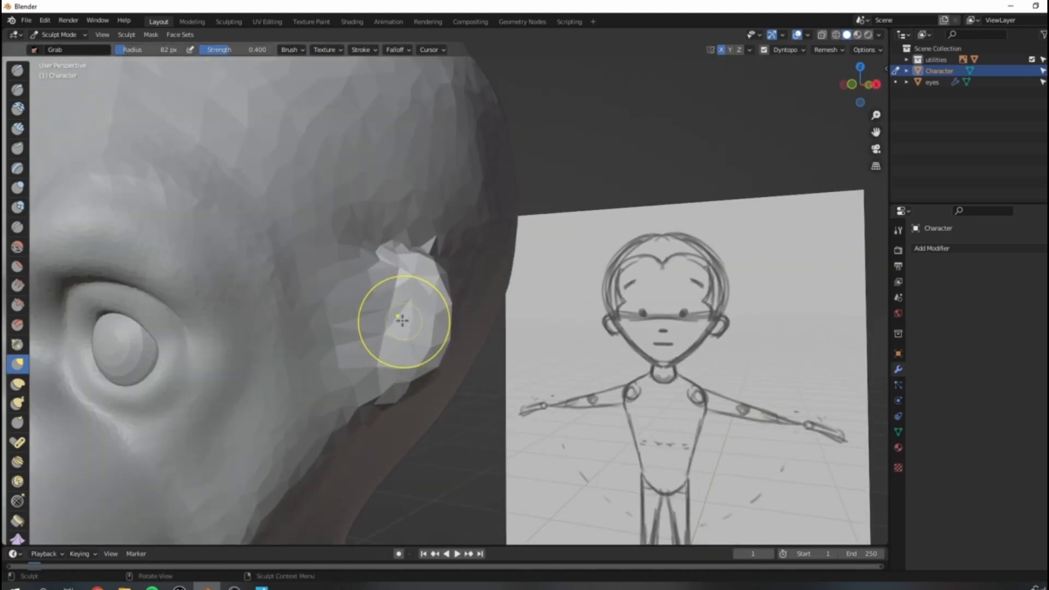
pyautogui.press('x')
pyautogui.moveTo(423, 312)
pyautogui.mouseDown()
pyautogui.moveTo(443, 284)
pyautogui.moveTo(450, 309)
pyautogui.moveTo(434, 358)
pyautogui.moveTo(440, 270)
pyautogui.moveTo(427, 348)
pyautogui.moveTo(410, 309)
pyautogui.moveTo(406, 357)
pyautogui.moveTo(384, 322)
pyautogui.mouseUp()
pyautogui.moveTo(401, 278)
pyautogui.keyDown('ctrl'); pyautogui.mouseDown()
pyautogui.moveTo(442, 323)
pyautogui.moveTo(429, 381)
pyautogui.moveTo(445, 370)
pyautogui.moveTo(429, 433)
pyautogui.moveTo(444, 370)
pyautogui.mouseUp(); pyautogui.keyUp('ctrl')
# Smooth the surface behind the ear and crease the seam where the ear meets the head.
pyautogui.moveTo(445, 370)
pyautogui.mouseDown(button='middle')
pyautogui.moveTo(360, 327)
pyautogui.moveTo(338, 330)
pyautogui.mouseUp(button='middle')
pyautogui.moveTo(340, 330)
pyautogui.keyDown('shift'); pyautogui.mouseDown()
pyautogui.moveTo(321, 356)
pyautogui.moveTo(311, 307)
pyautogui.moveTo(291, 358)
pyautogui.moveTo(311, 348)
pyautogui.moveTo(305, 277)
pyautogui.moveTo(340, 346)
pyautogui.moveTo(342, 273)
pyautogui.mouseUp(); pyautogui.keyUp('shift')
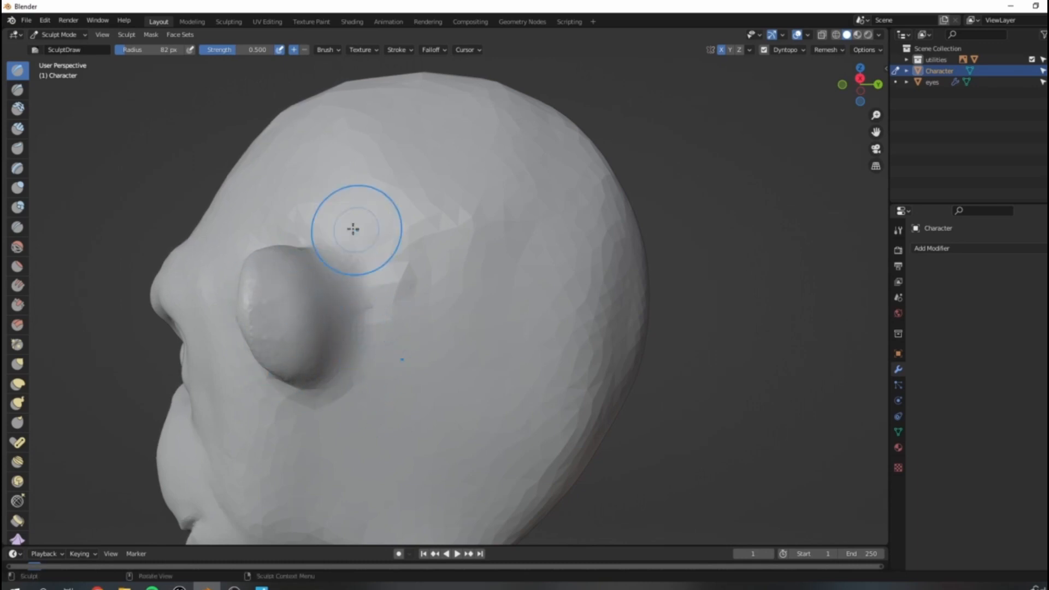
pyautogui.hotkey('shift', 'c')
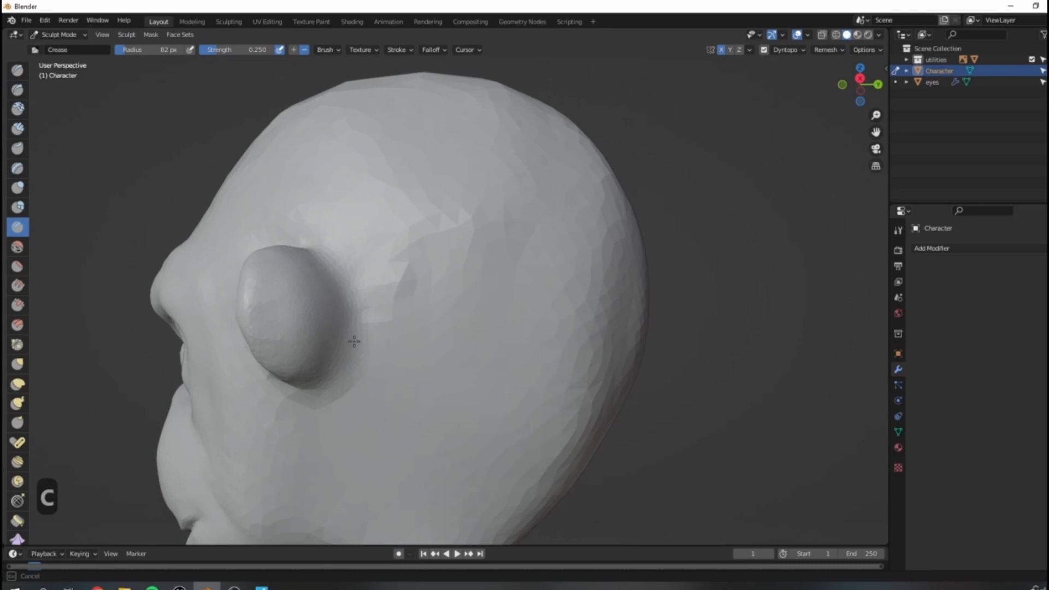
pyautogui.moveTo(364, 350); pyautogui.dragTo(336, 245)
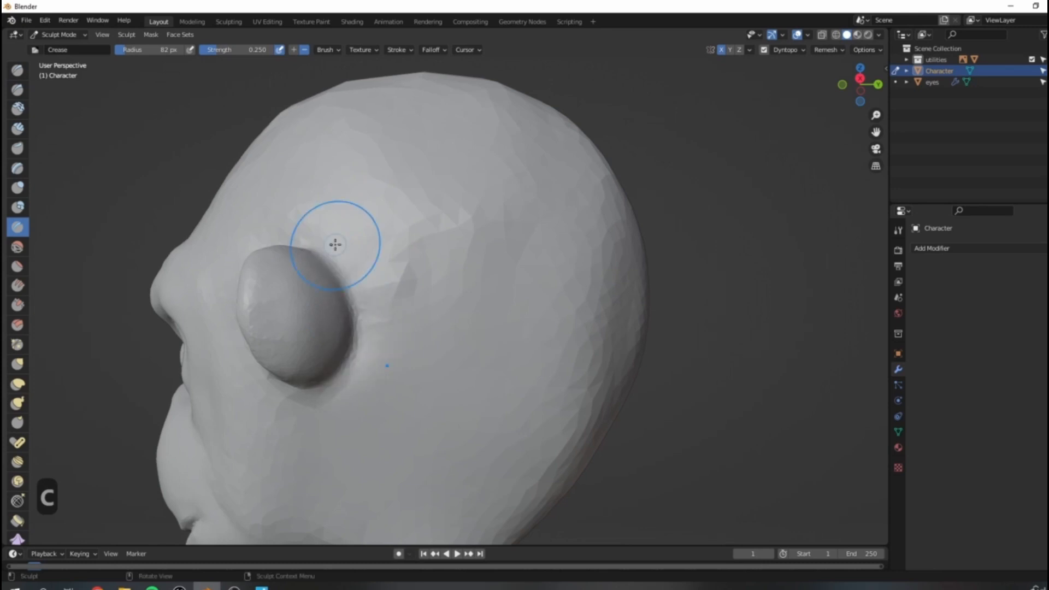
# Show the active brush and tool settings and enlarge the properties area.
pyautogui.click(898, 231)
pyautogui.keyDown('shift'); pyautogui.moveTo(524, 183); pyautogui.dragTo(542, 212, button='middle'); pyautogui.keyUp('shift')
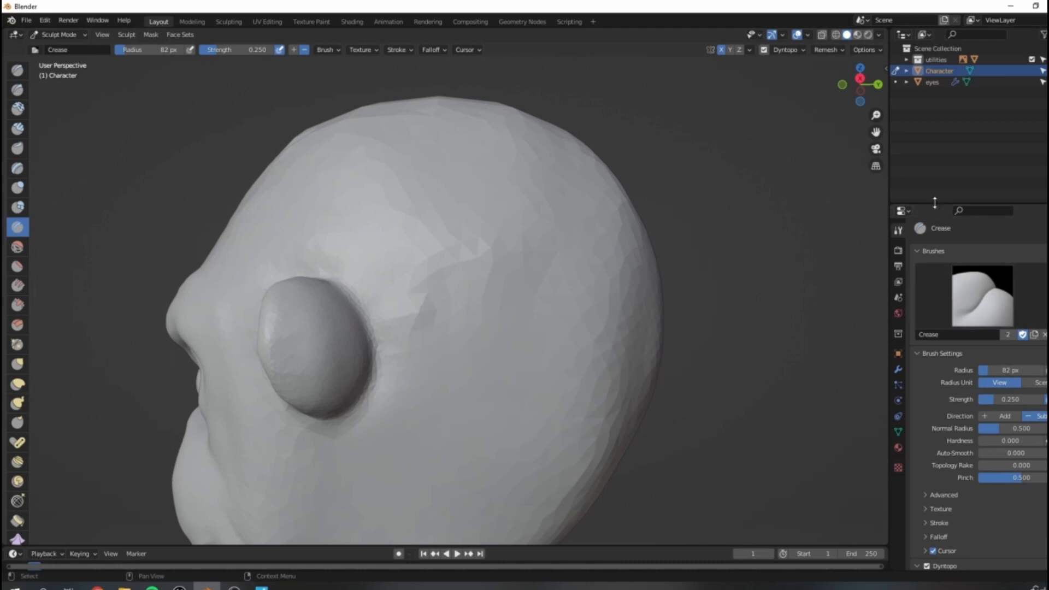
pyautogui.moveTo(939, 201); pyautogui.dragTo(953, 122)
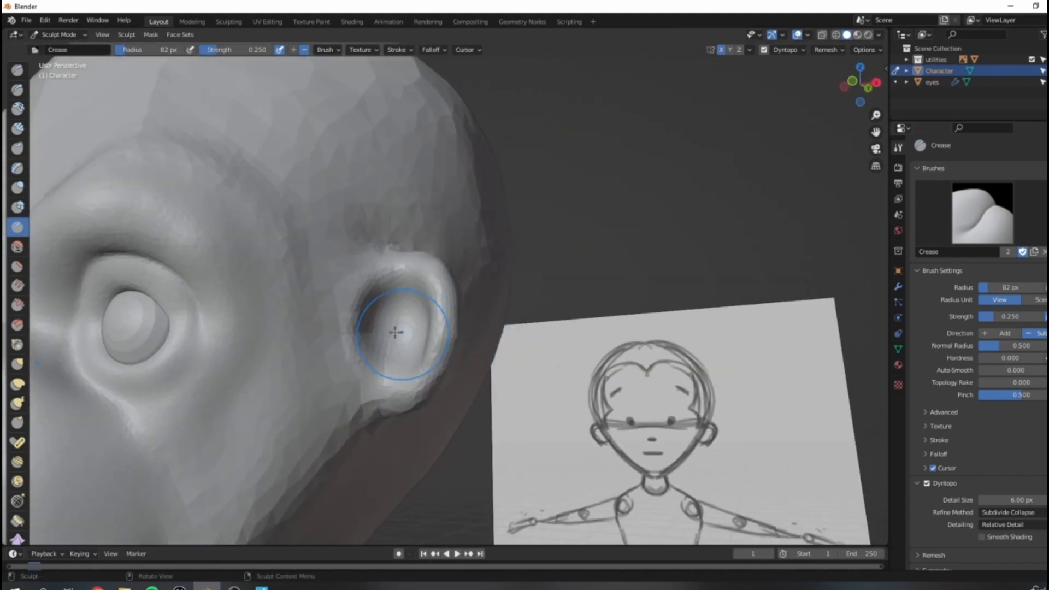
# Enlarge the Grab brush radius to 124 px and pull the lower part of the ear into shape.
pyautogui.moveTo(395, 333); pyautogui.dragTo(409, 356, button='middle')
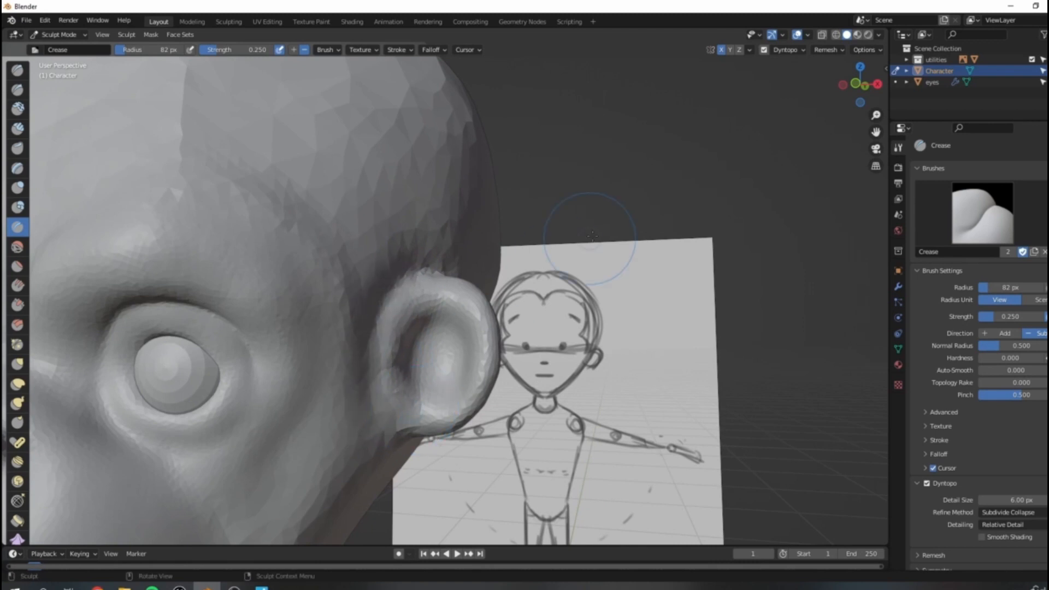
pyautogui.moveTo(432, 228)
pyautogui.mouseDown(button='middle')
pyautogui.moveTo(388, 448)
pyautogui.moveTo(349, 437)
pyautogui.mouseUp(button='middle')
pyautogui.press('g')
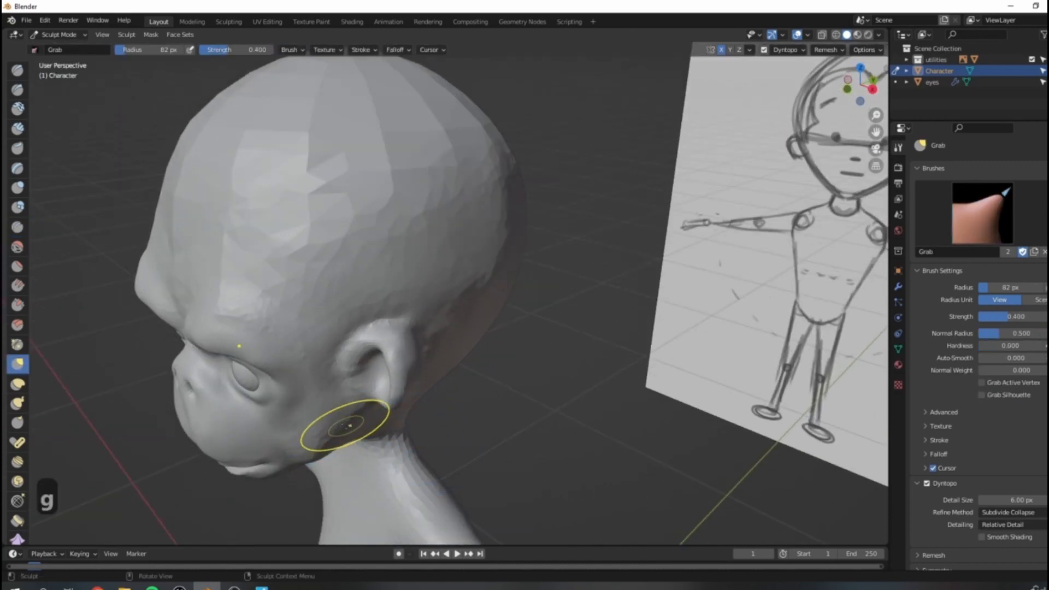
pyautogui.press(']')
pyautogui.press(']')
pyautogui.press(']')
pyautogui.press(']')
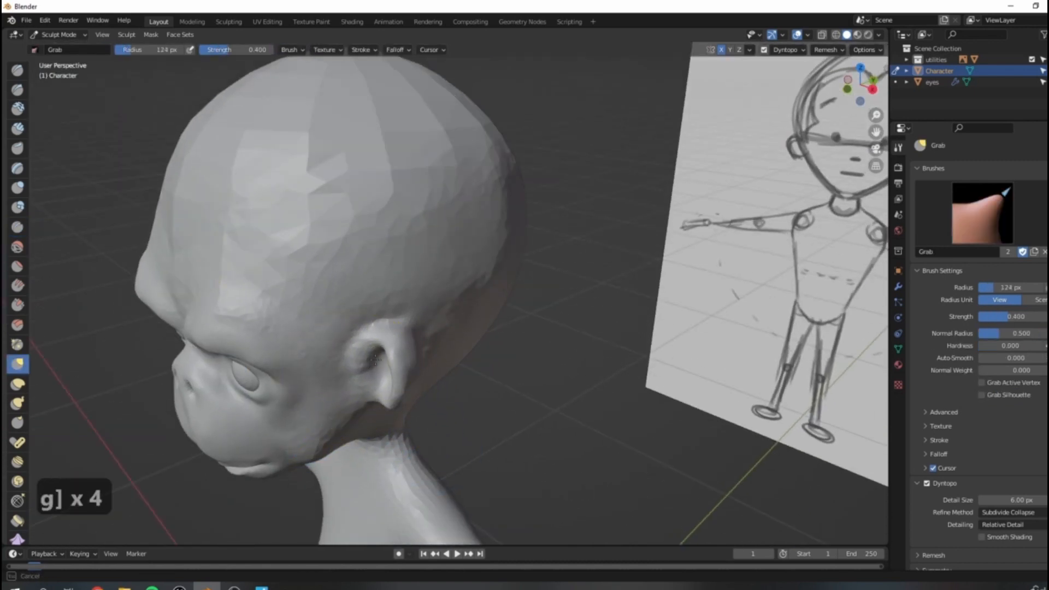
pyautogui.moveTo(410, 379); pyautogui.dragTo(431, 377)
pyautogui.moveTo(452, 379)
pyautogui.mouseDown(button='middle')
pyautogui.moveTo(407, 344)
pyautogui.moveTo(403, 306)
pyautogui.mouseUp(button='middle')
pyautogui.scroll(-5, 347, 324)
pyautogui.scroll(4, 402, 331)
pyautogui.scroll(1, 416, 339)
pyautogui.moveTo(432, 349)
pyautogui.mouseDown(button='middle')
pyautogui.moveTo(454, 335)
pyautogui.moveTo(433, 330)
pyautogui.mouseUp(button='middle')
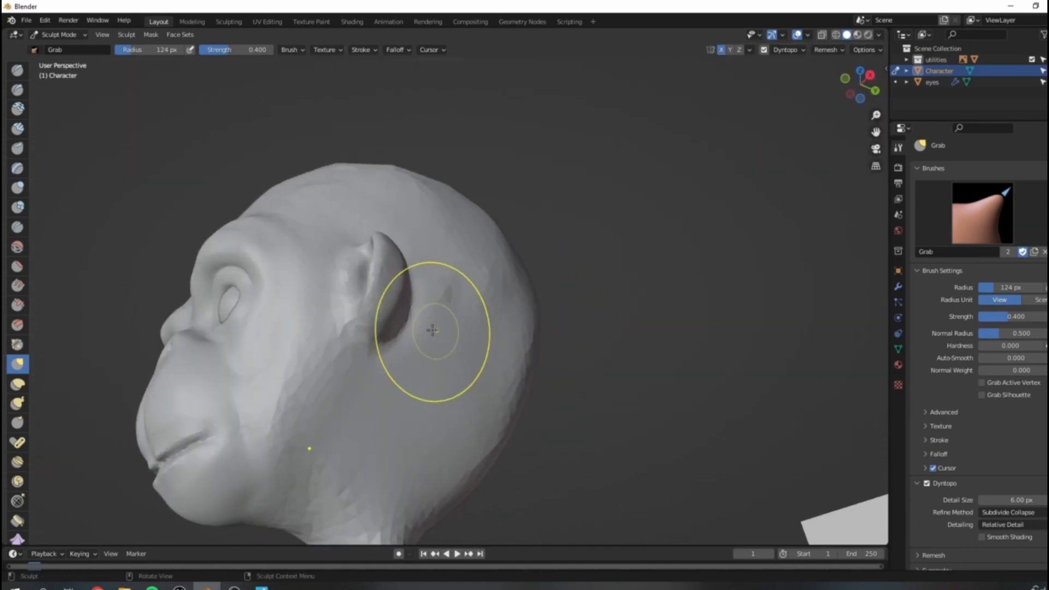
# Crease the front edge of the ear and smooth the surface where it meets the side of the face.
pyautogui.moveTo(351, 382)
pyautogui.mouseDown(button='middle')
pyautogui.moveTo(424, 391)
pyautogui.moveTo(405, 342)
pyautogui.moveTo(410, 382)
pyautogui.moveTo(414, 340)
pyautogui.mouseUp(button='middle')
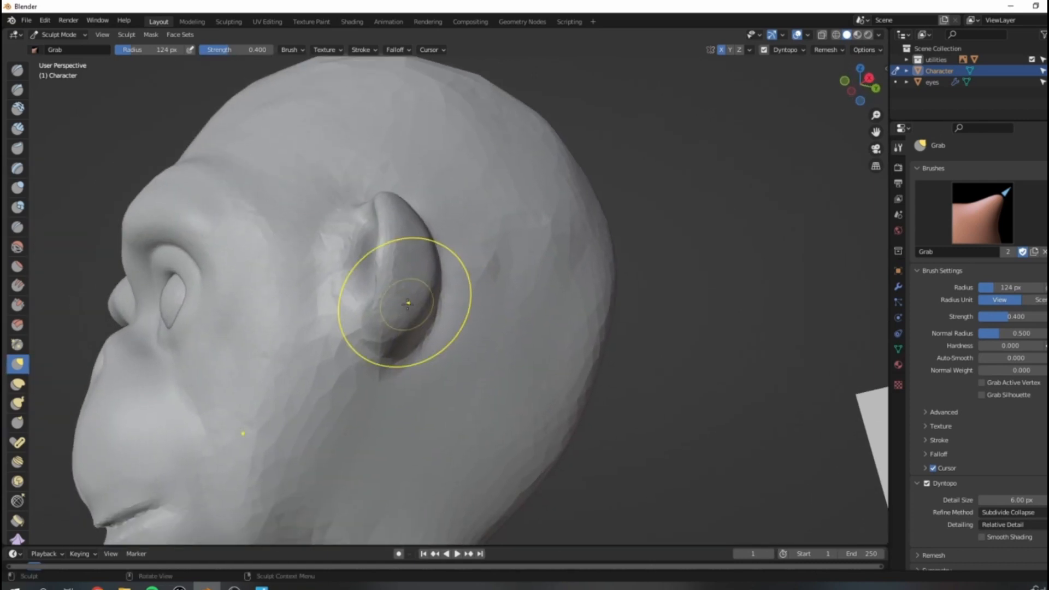
pyautogui.hotkey('shift', 'c')
pyautogui.moveTo(365, 263); pyautogui.dragTo(349, 329)
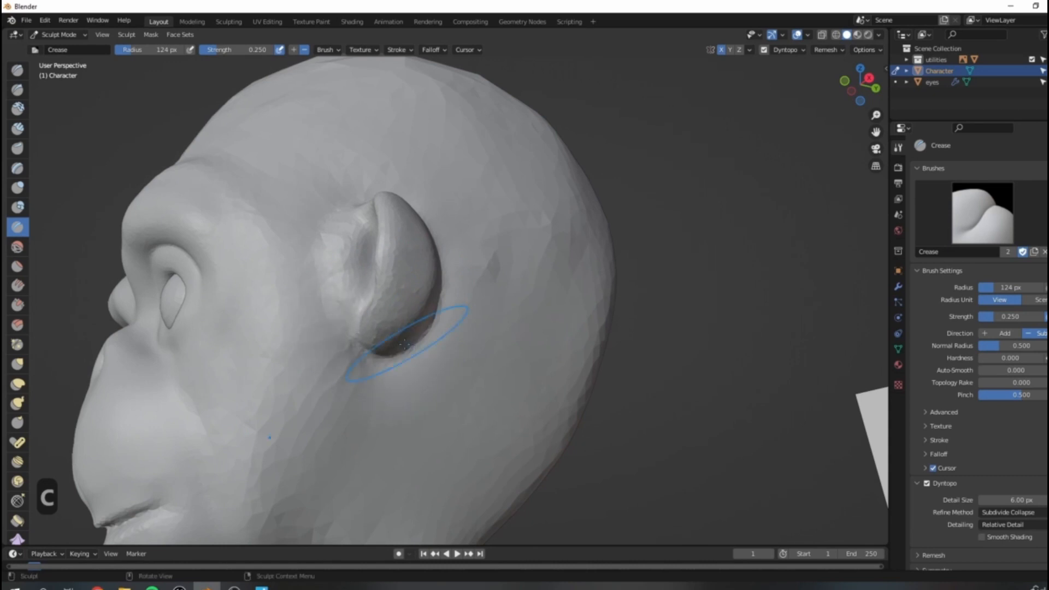
pyautogui.keyDown('shift'); pyautogui.moveTo(347, 264); pyautogui.dragTo(327, 304); pyautogui.keyUp('shift')
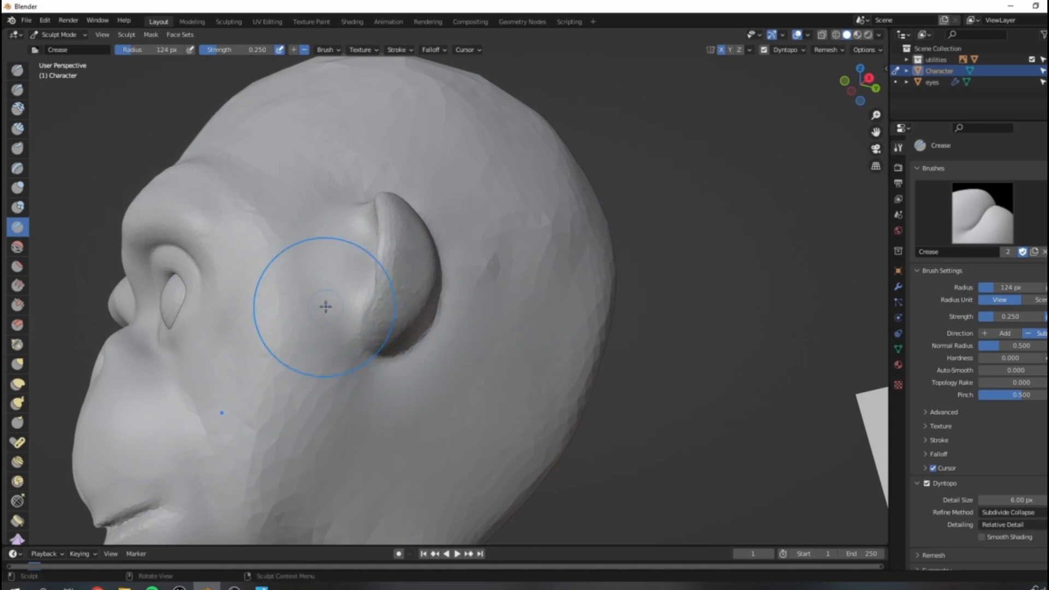
# Carve inward in front of the ear and along its upper part with the inverted Draw brush.
pyautogui.press('x')
pyautogui.moveTo(326, 306); pyautogui.dragTo(336, 315, button='middle')
pyautogui.moveTo(361, 247)
pyautogui.keyDown('ctrl'); pyautogui.mouseDown()
pyautogui.moveTo(375, 264)
pyautogui.moveTo(368, 240)
pyautogui.moveTo(407, 170)
pyautogui.mouseUp(); pyautogui.keyUp('ctrl')
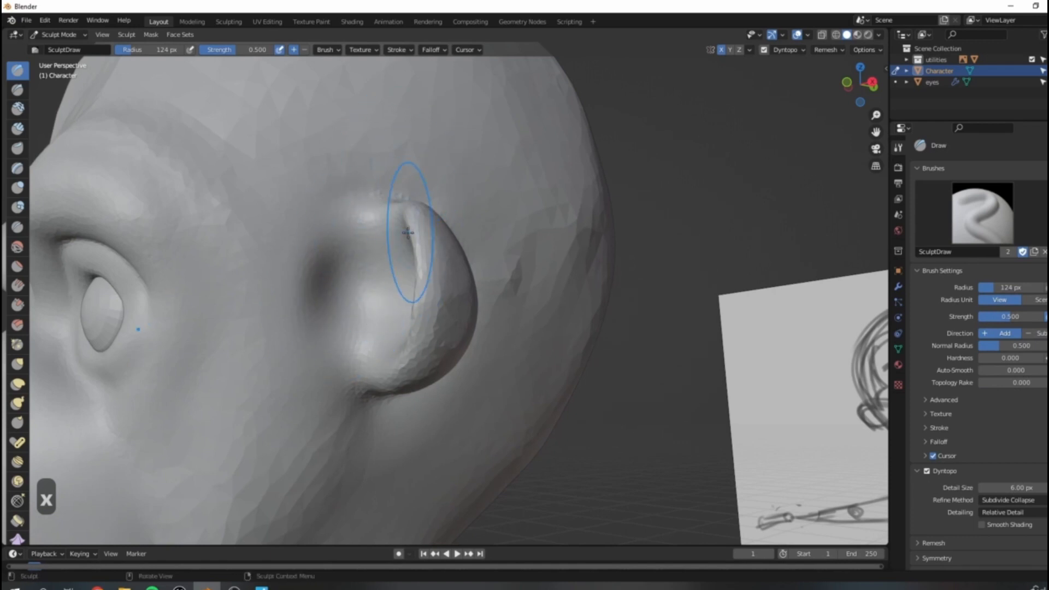
# Sculpt the inner rim of the ear with an 80 px Draw brush and thicken the lobe and lower rim with Inflate.
pyautogui.moveTo(407, 233)
pyautogui.mouseDown(button='middle')
pyautogui.moveTo(445, 258)
pyautogui.moveTo(482, 260)
pyautogui.mouseUp(button='middle')
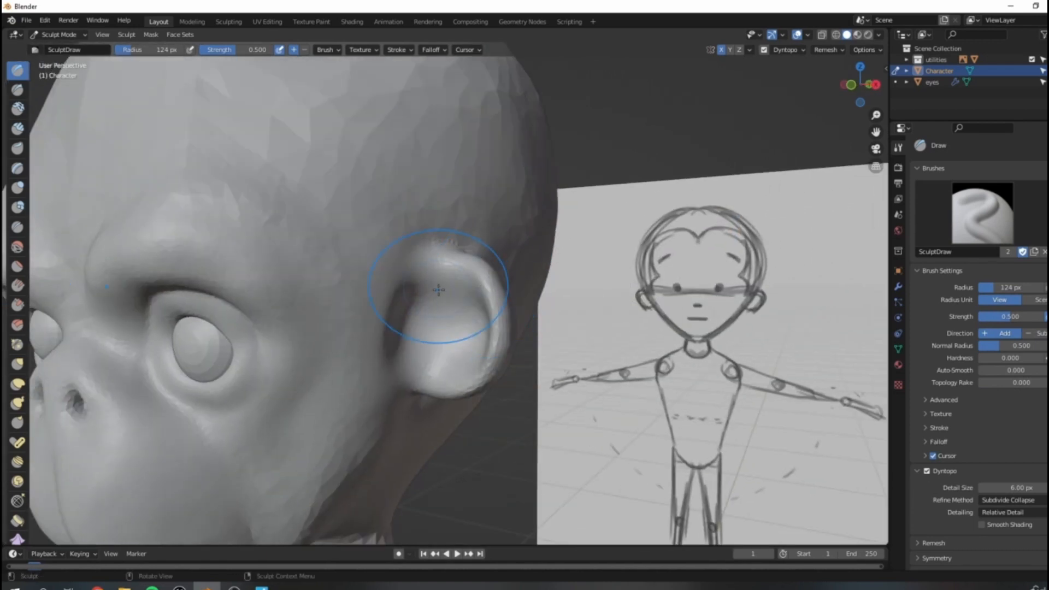
pyautogui.press('[')
pyautogui.press('[')
pyautogui.press('[')
pyautogui.press('[')
pyautogui.moveTo(441, 253)
pyautogui.mouseDown()
pyautogui.moveTo(494, 349)
pyautogui.moveTo(480, 411)
pyautogui.moveTo(460, 383)
pyautogui.mouseUp()
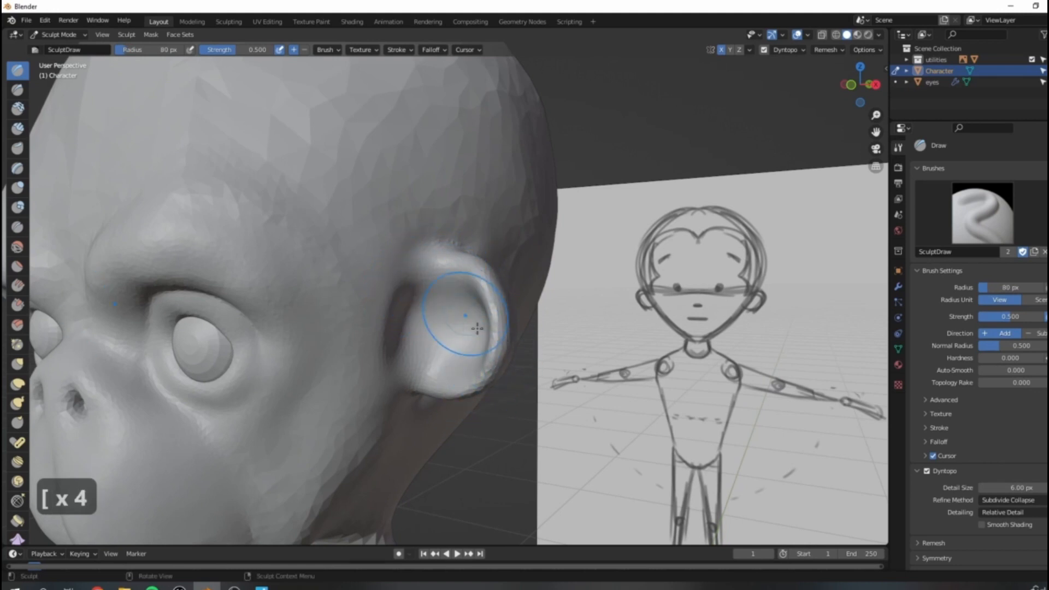
pyautogui.press('i')
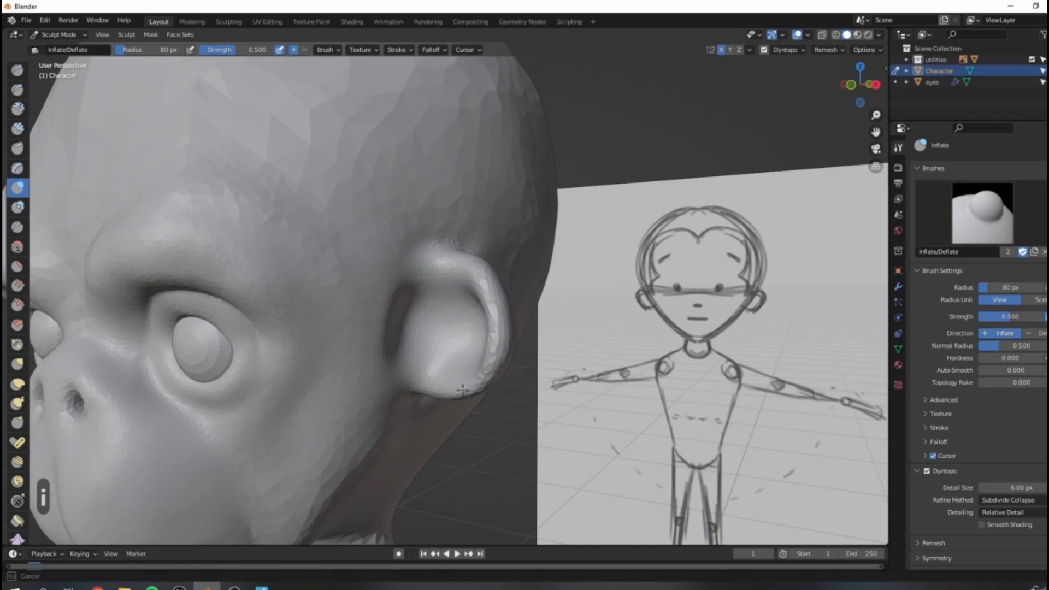
pyautogui.moveTo(438, 384); pyautogui.dragTo(494, 345)
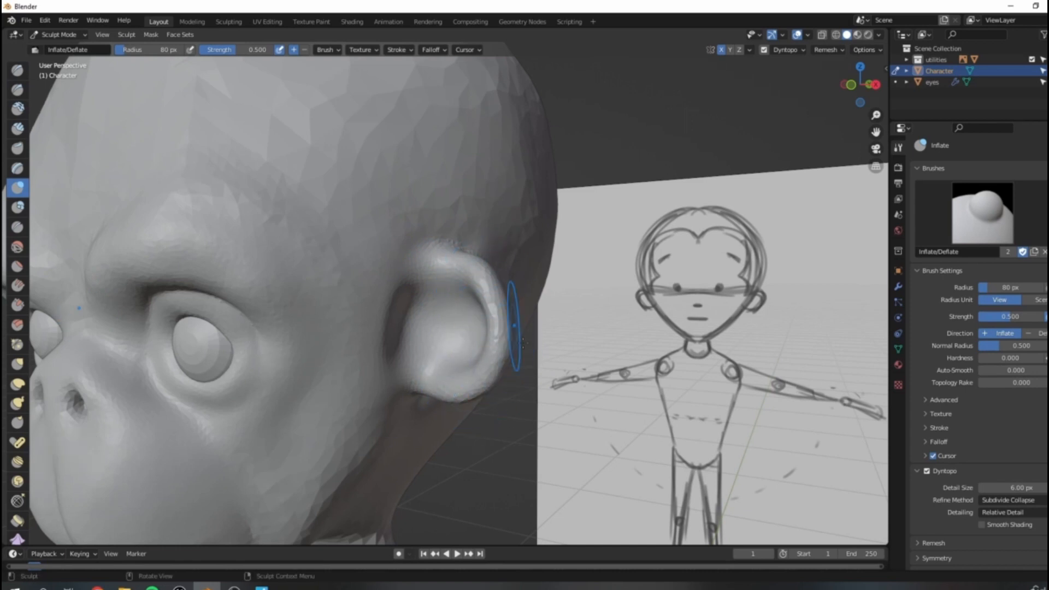
# Enlarge the Grab brush radius to 107 px and reshape the ear's outer outline from the front.
pyautogui.scroll(-6, 490, 332)
pyautogui.moveTo(488, 329); pyautogui.dragTo(541, 317, button='middle')
pyautogui.scroll(1, 569, 332)
pyautogui.scroll(3, 538, 316)
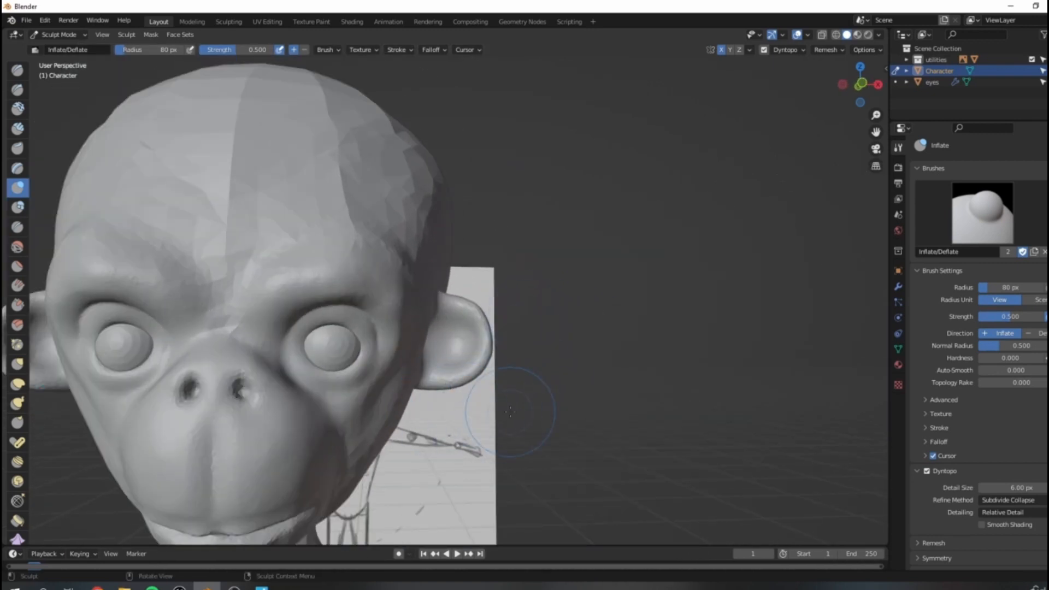
pyautogui.press('g')
pyautogui.press(']')
pyautogui.press(']')
pyautogui.press(']')
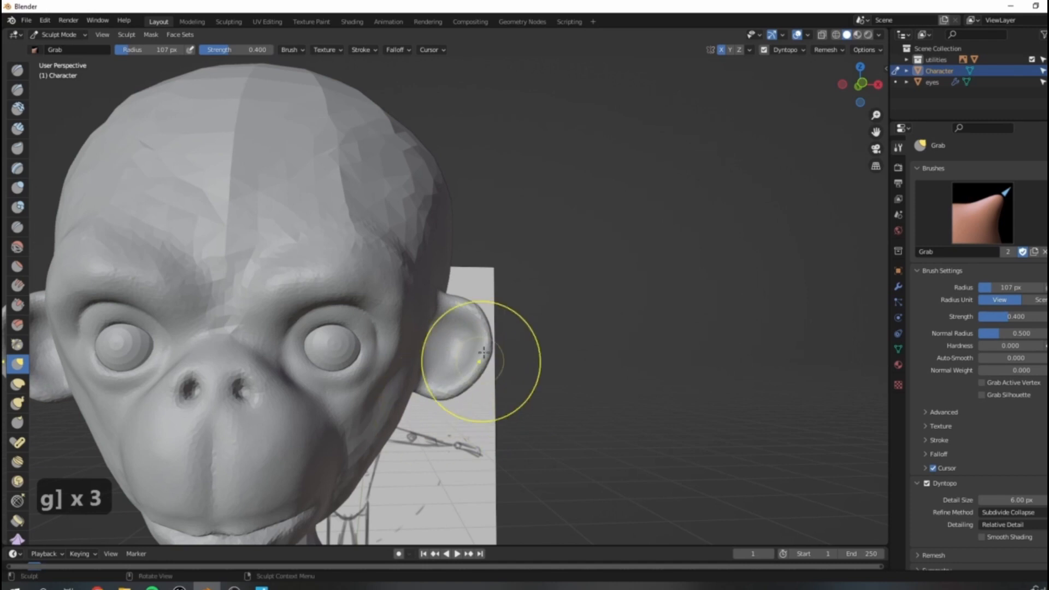
pyautogui.moveTo(459, 304)
pyautogui.mouseDown()
pyautogui.moveTo(445, 316)
pyautogui.moveTo(480, 351)
pyautogui.moveTo(475, 380)
pyautogui.mouseUp()
# Reshape the brow ridge above the eyes with the Grab brush.
pyautogui.scroll(-5, 495, 390)
pyautogui.moveTo(590, 350)
pyautogui.mouseDown(button='middle')
pyautogui.moveTo(480, 320)
pyautogui.moveTo(565, 327)
pyautogui.moveTo(517, 305)
pyautogui.moveTo(590, 311)
pyautogui.mouseUp(button='middle')
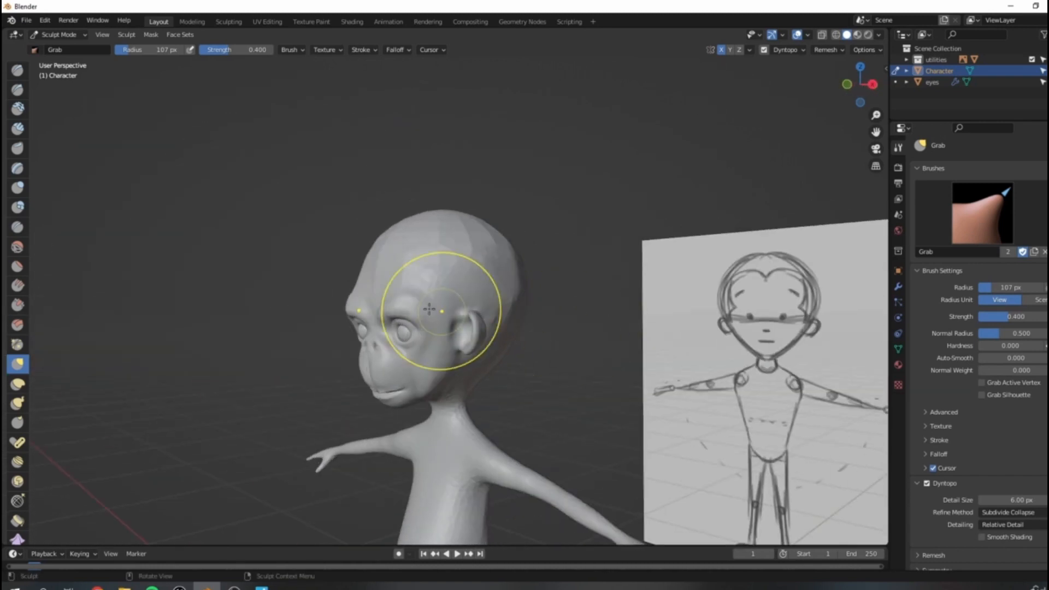
pyautogui.scroll(2, 438, 310)
pyautogui.moveTo(435, 309); pyautogui.dragTo(391, 311, button='middle')
pyautogui.moveTo(356, 320); pyautogui.dragTo(352, 323)
pyautogui.moveTo(352, 322)
pyautogui.mouseDown(button='middle')
pyautogui.moveTo(443, 315)
pyautogui.moveTo(414, 310)
pyautogui.mouseUp(button='middle')
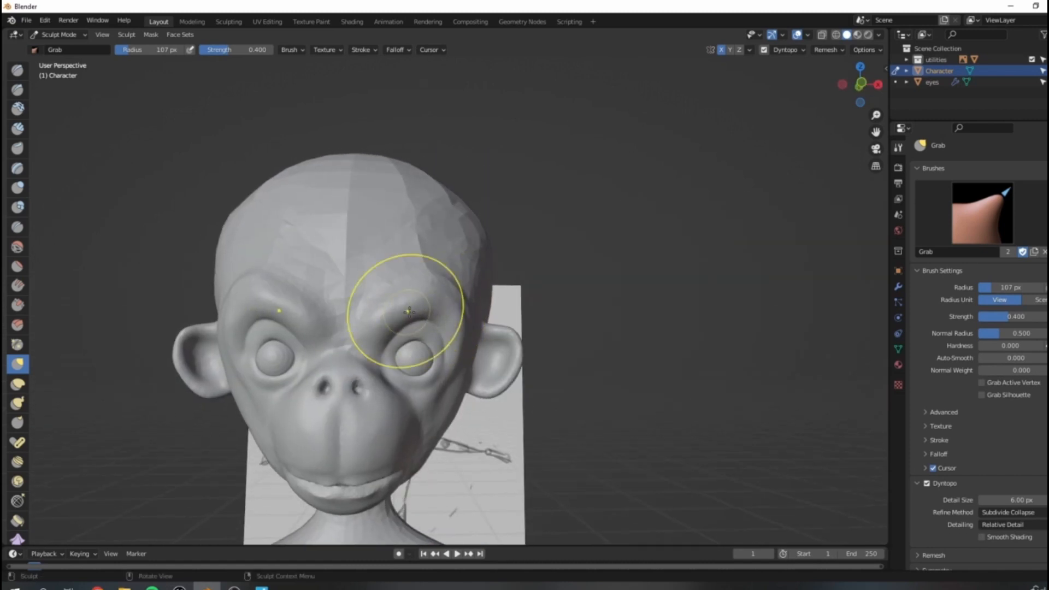
pyautogui.moveTo(321, 274); pyautogui.dragTo(256, 273)
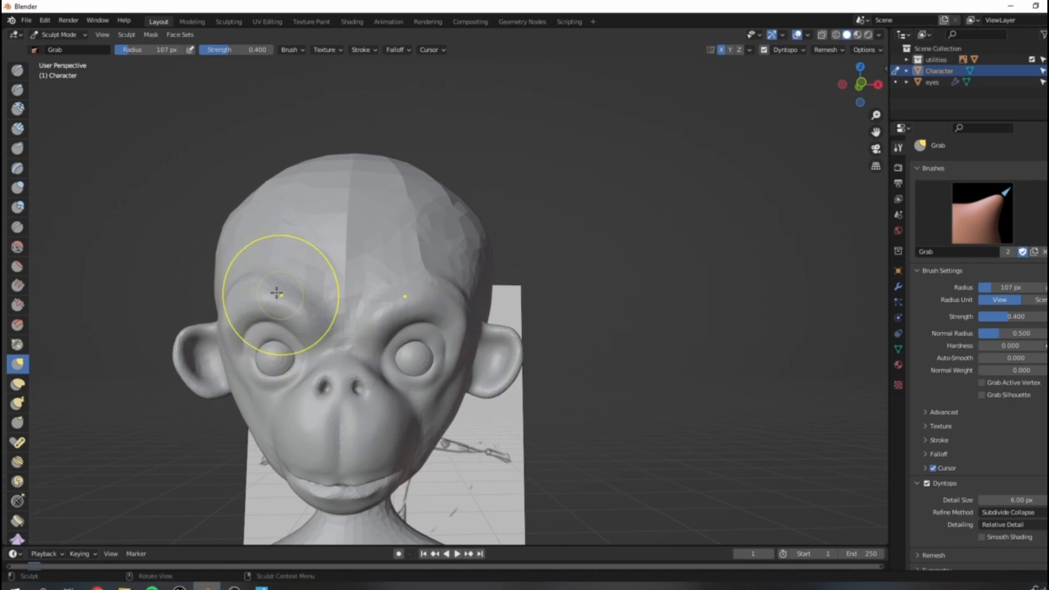
# Crease the area between the eyebrows and the upper edge of the brow ridge.
pyautogui.moveTo(354, 340); pyautogui.dragTo(432, 326, button='middle')
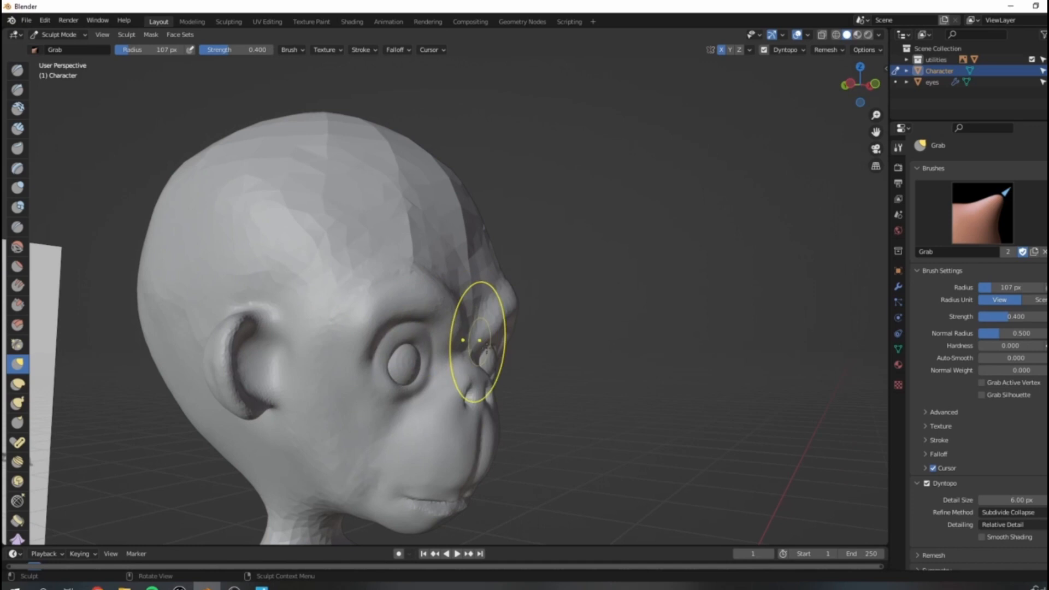
pyautogui.moveTo(487, 344); pyautogui.dragTo(562, 351, button='middle')
pyautogui.moveTo(501, 328); pyautogui.dragTo(541, 312, button='middle')
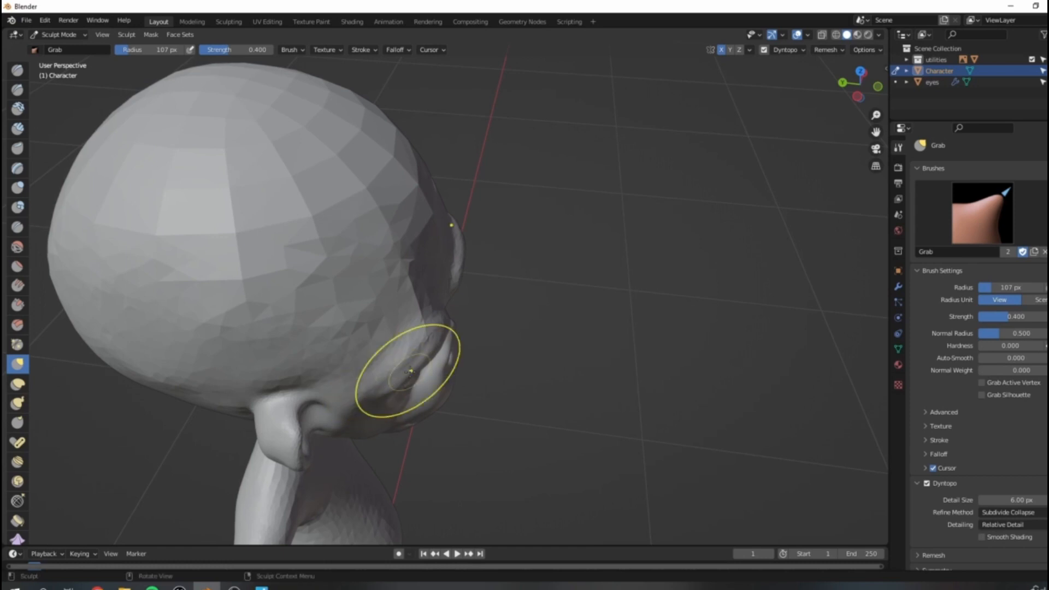
pyautogui.moveTo(404, 374); pyautogui.dragTo(525, 282, button='middle')
pyautogui.scroll(4, 410, 351)
pyautogui.hotkey('shift', 'c')
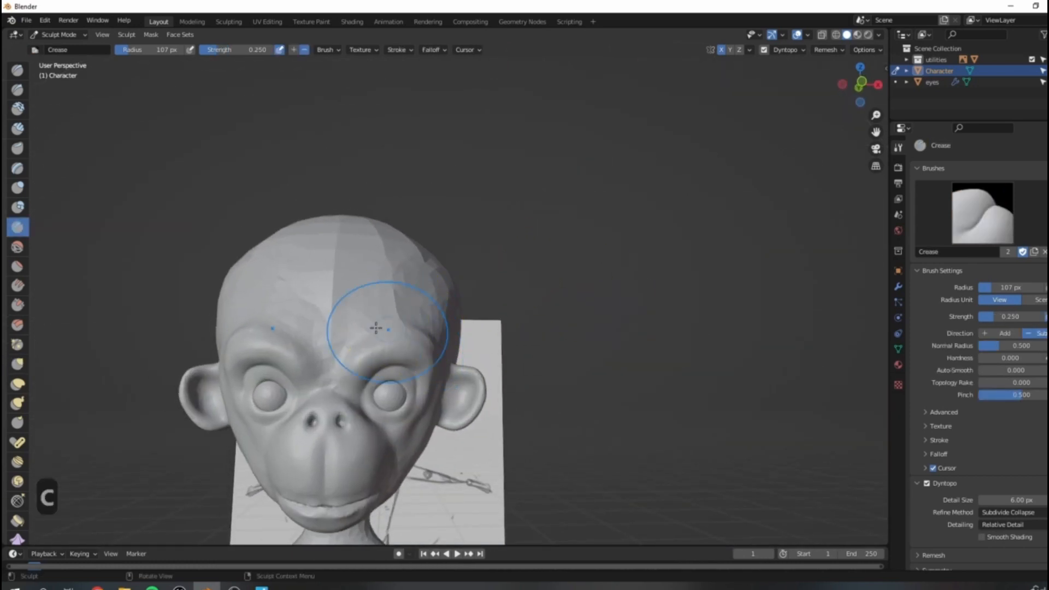
pyautogui.scroll(3, 413, 283)
pyautogui.moveTo(327, 389)
pyautogui.mouseDown()
pyautogui.moveTo(343, 367)
pyautogui.moveTo(335, 333)
pyautogui.mouseUp()
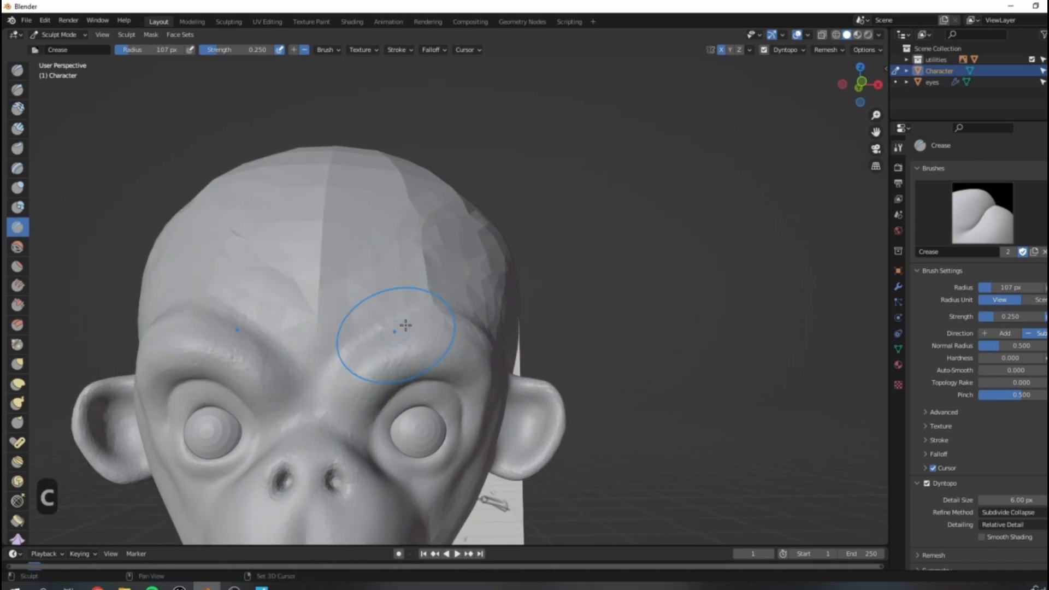
# Define the brow ridge over the eye with Crease strokes along its upper, inner and outer edges.
pyautogui.moveTo(469, 294); pyautogui.dragTo(387, 324, button='middle')
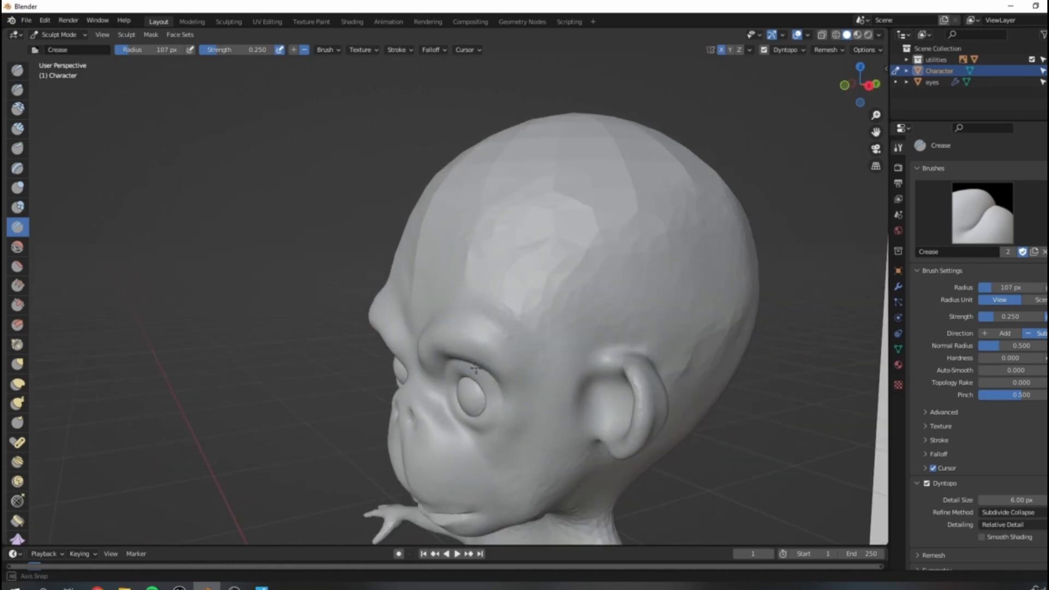
pyautogui.scroll(-1, 474, 367)
pyautogui.moveTo(468, 367); pyautogui.dragTo(510, 382, button='middle')
pyautogui.moveTo(380, 361); pyautogui.dragTo(428, 367, button='middle')
pyautogui.scroll(2, 448, 359)
pyautogui.moveTo(494, 339); pyautogui.dragTo(390, 367)
pyautogui.moveTo(539, 358)
pyautogui.mouseDown()
pyautogui.moveTo(572, 397)
pyautogui.moveTo(572, 369)
pyautogui.mouseUp()
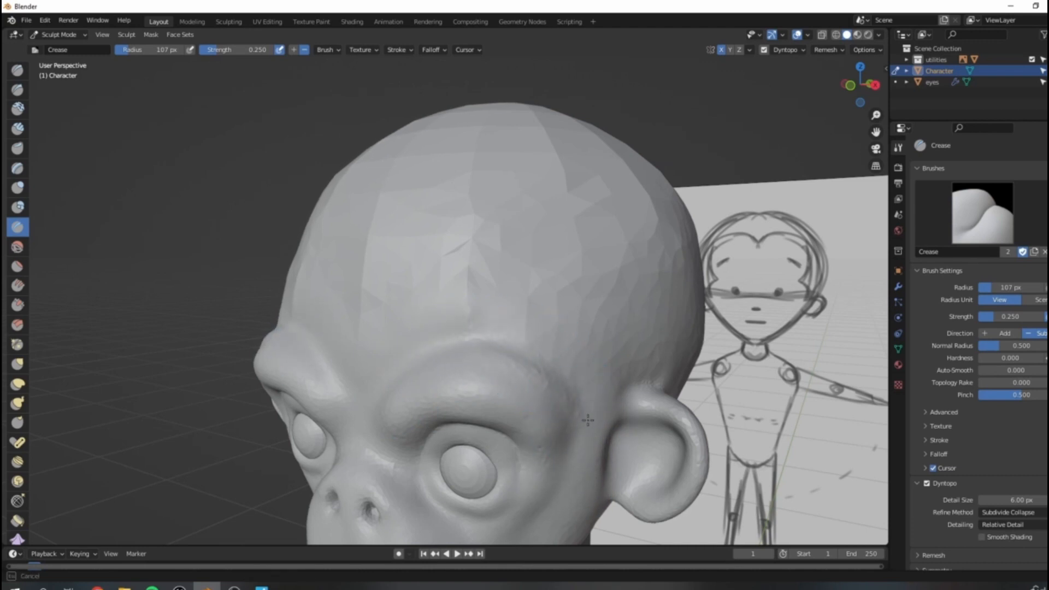
pyautogui.moveTo(412, 361); pyautogui.dragTo(379, 389)
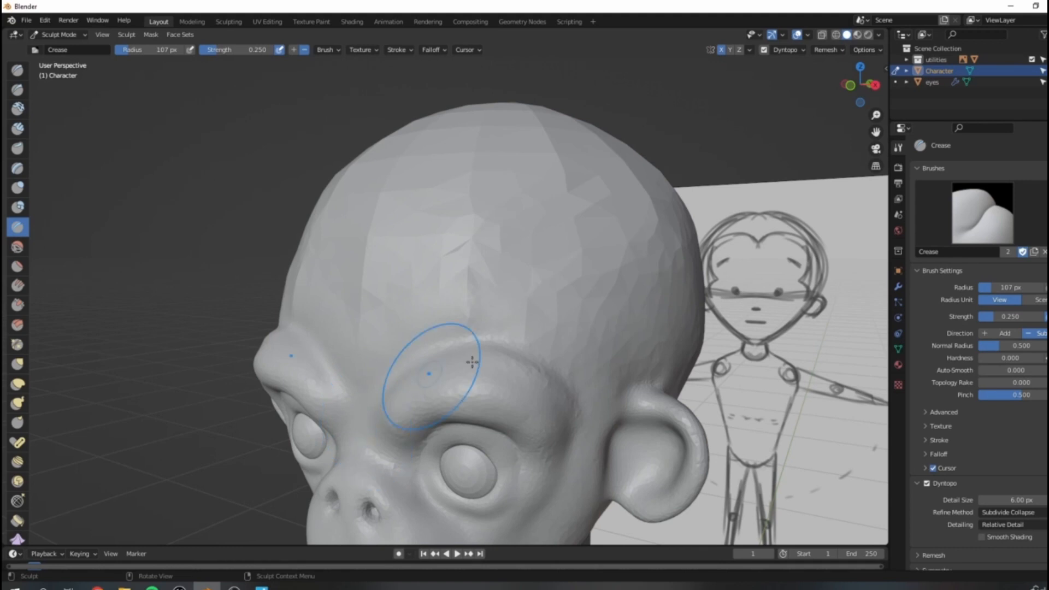
# Crease the inner end of the brow ridge beside the nose bridge.
pyautogui.scroll(-2, 474, 361)
pyautogui.keyDown('shift'); pyautogui.moveTo(495, 316); pyautogui.dragTo(510, 256, button='middle'); pyautogui.keyUp('shift')
pyautogui.moveTo(630, 328); pyautogui.dragTo(556, 301, button='middle')
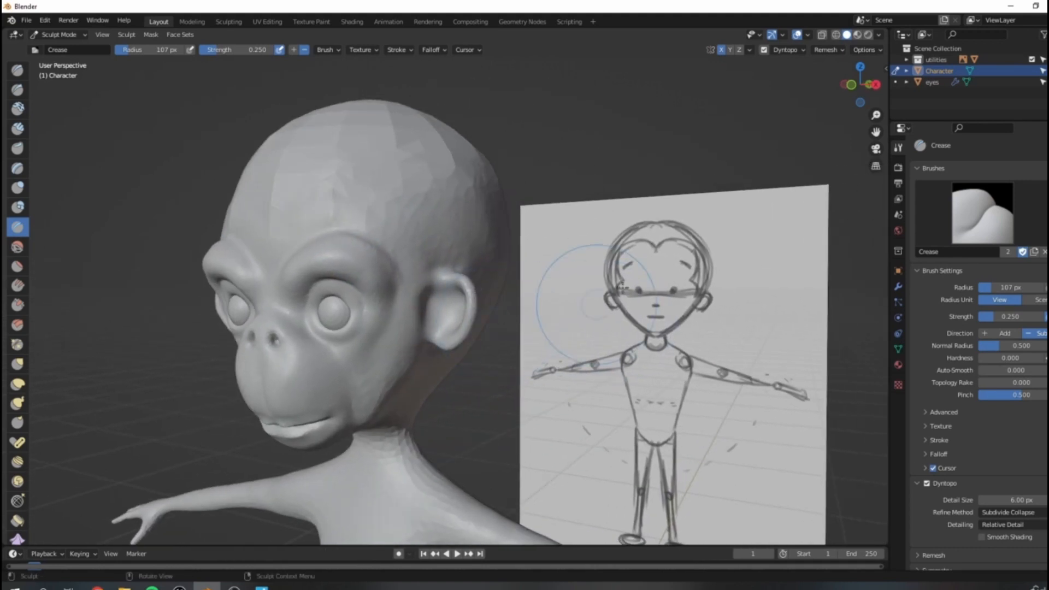
pyautogui.scroll(-1, 678, 250)
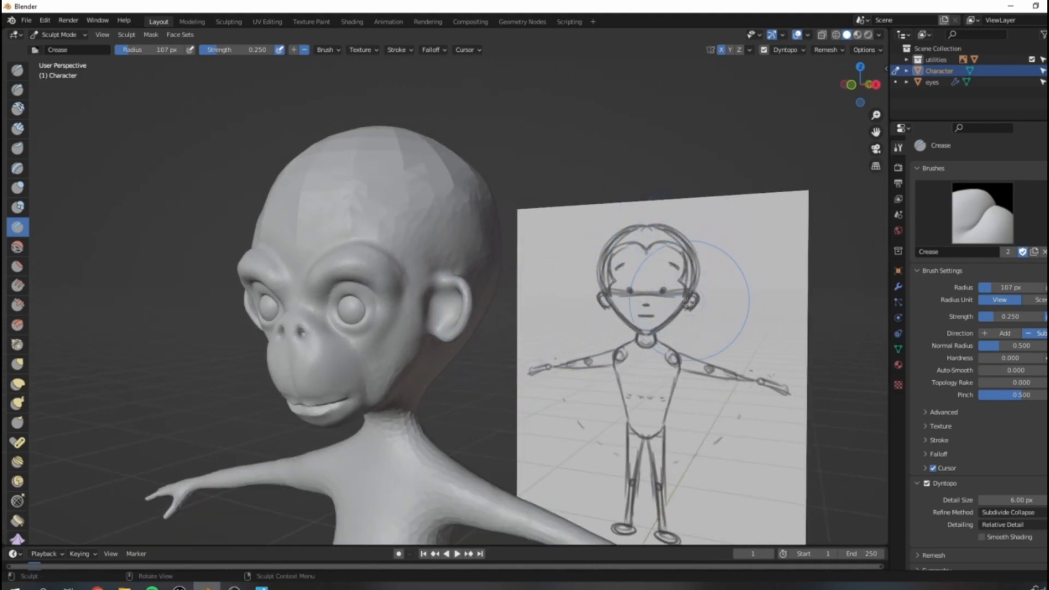
pyautogui.moveTo(601, 232)
pyautogui.mouseDown(button='middle')
pyautogui.moveTo(377, 95)
pyautogui.moveTo(421, 222)
pyautogui.mouseUp(button='middle')
pyautogui.scroll(2, 402, 289)
pyautogui.moveTo(402, 289); pyautogui.dragTo(385, 262)
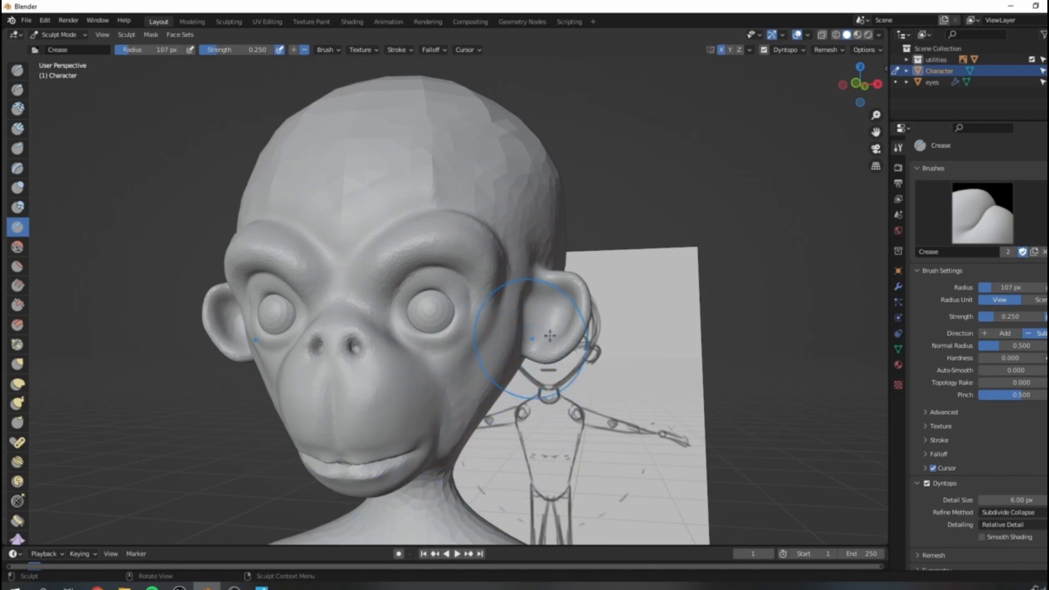
# Crease the outer edge of the brow ridge at the temple.
pyautogui.moveTo(420, 378); pyautogui.dragTo(379, 211, button='middle')
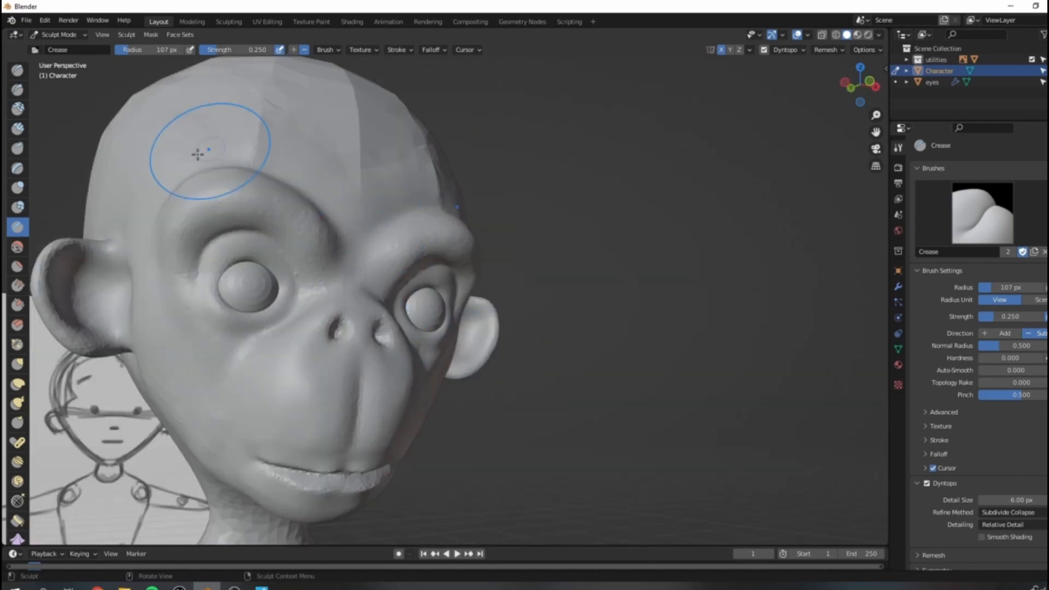
pyautogui.moveTo(191, 528)
pyautogui.mouseDown(button='middle')
pyautogui.moveTo(352, 410)
pyautogui.moveTo(423, 271)
pyautogui.moveTo(444, 273)
pyautogui.moveTo(445, 328)
pyautogui.moveTo(488, 294)
pyautogui.mouseUp(button='middle')
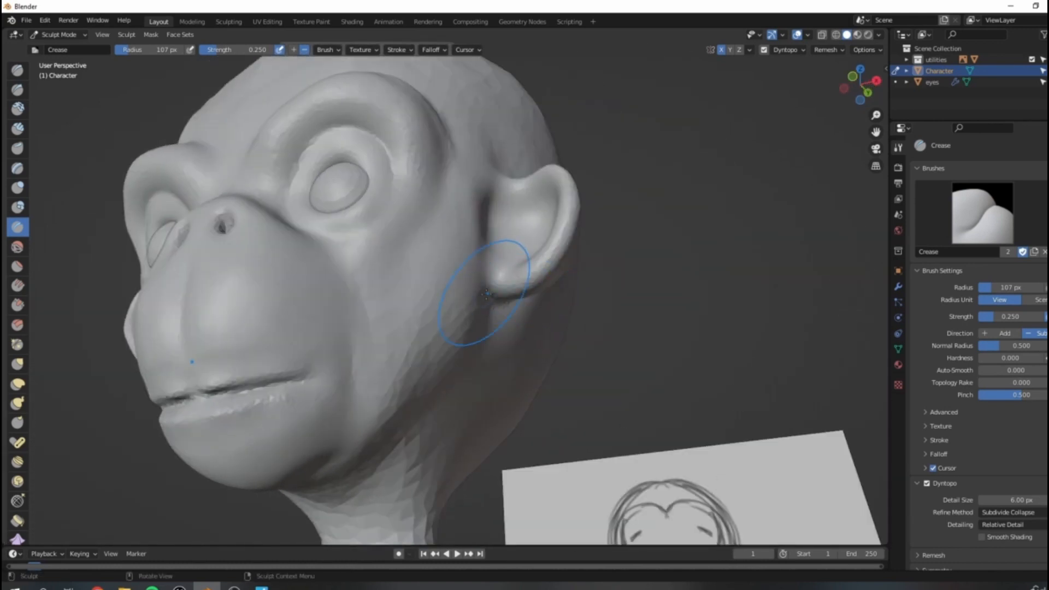
pyautogui.moveTo(444, 144)
pyautogui.mouseDown()
pyautogui.moveTo(447, 188)
pyautogui.moveTo(407, 265)
pyautogui.moveTo(444, 173)
pyautogui.mouseUp()
# Fill out the cheek and jaw below the ear with the Inflate brush at a 107 px radius.
pyautogui.scroll(-6, 497, 223)
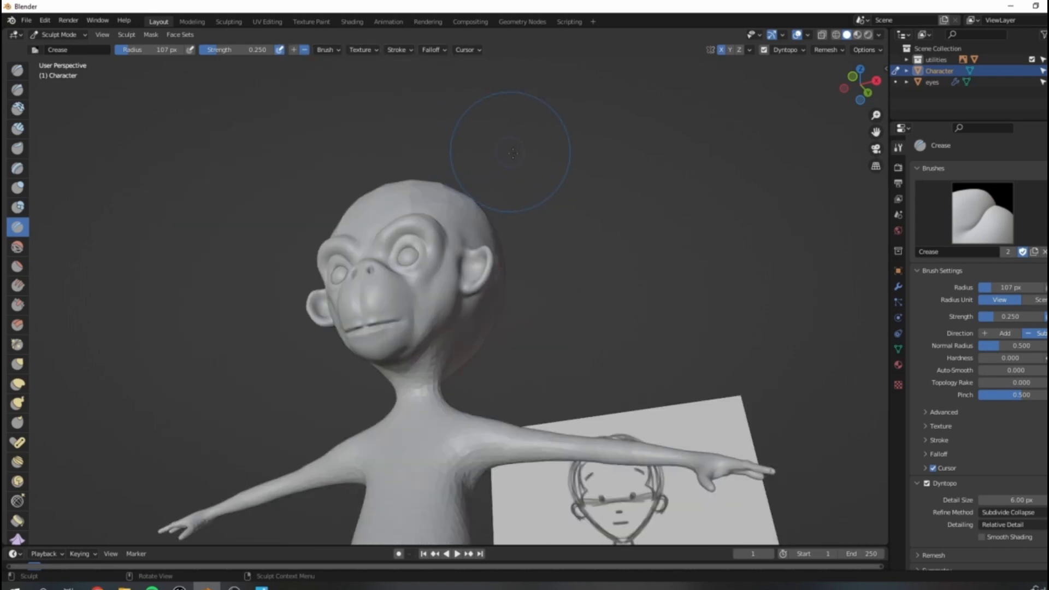
pyautogui.moveTo(510, 153); pyautogui.dragTo(473, 180, button='middle')
pyautogui.scroll(3, 504, 295)
pyautogui.scroll(-1, 504, 301)
pyautogui.scroll(3, 485, 295)
pyautogui.moveTo(502, 251)
pyautogui.mouseDown(button='middle')
pyautogui.moveTo(496, 258)
pyautogui.moveTo(612, 262)
pyautogui.moveTo(476, 288)
pyautogui.moveTo(479, 316)
pyautogui.mouseUp(button='middle')
pyautogui.scroll(-4, 496, 258)
pyautogui.scroll(2, 527, 275)
pyautogui.scroll(1, 475, 288)
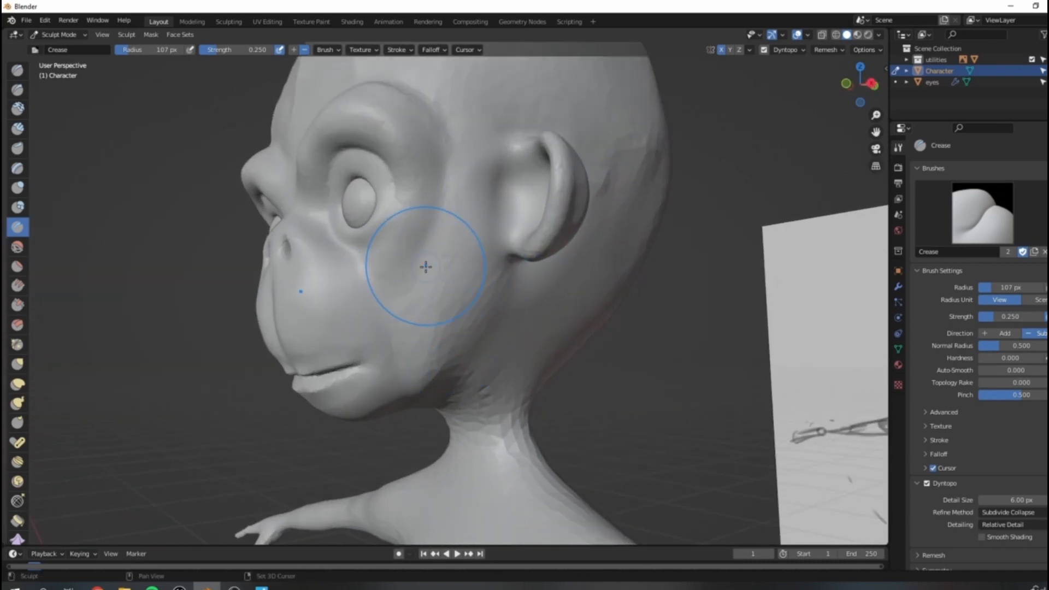
pyautogui.press('i')
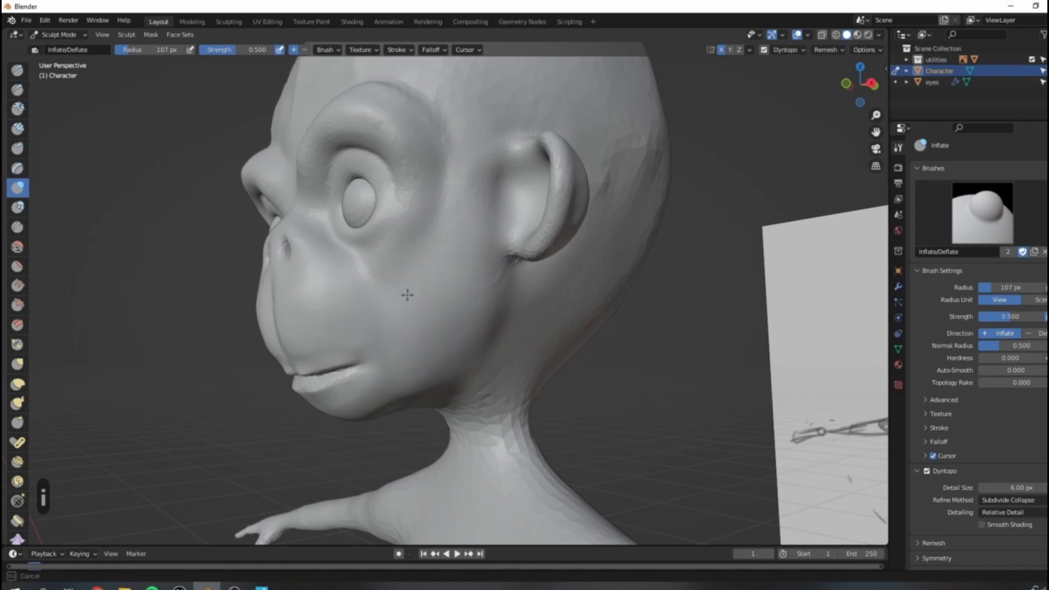
pyautogui.moveTo(439, 282); pyautogui.dragTo(462, 284)
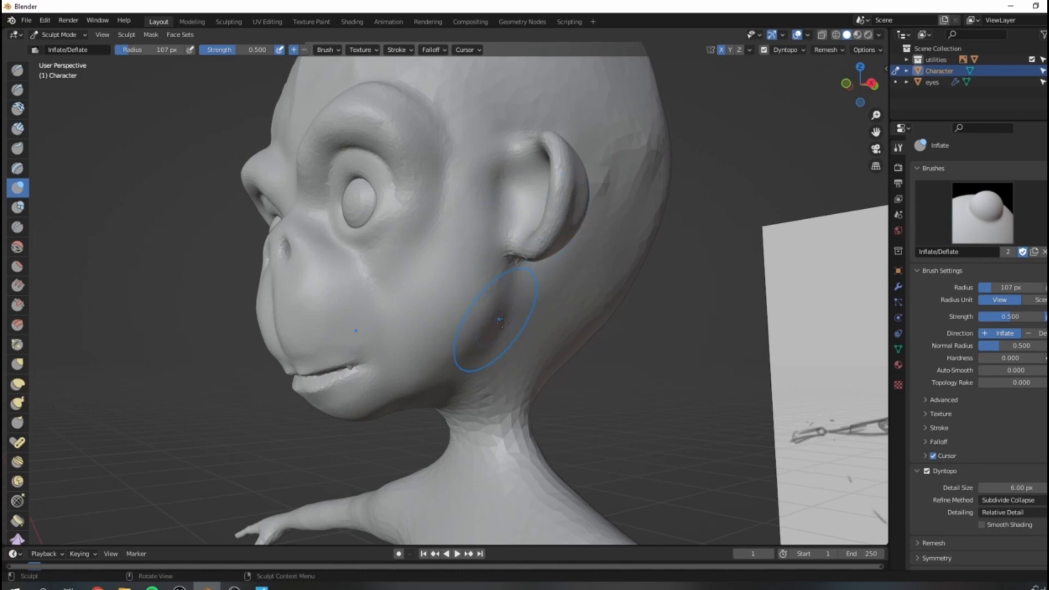
# Reduce the Crease brush radius to 56 px and define the cheekbone and the back edge of the jaw.
pyautogui.hotkey('shift', 'c')
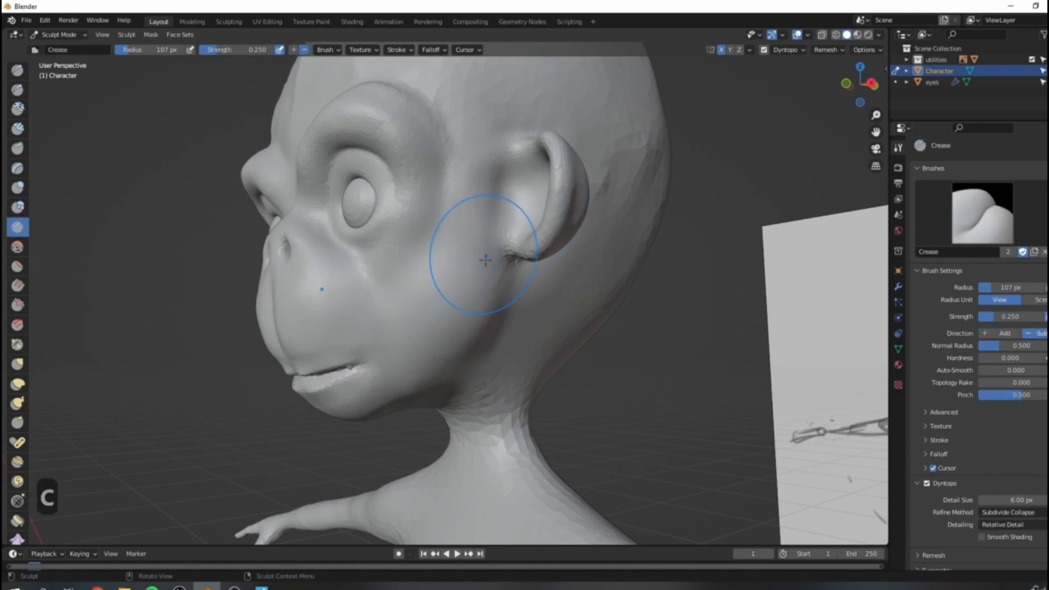
pyautogui.press('f')
pyautogui.click(458, 254)
pyautogui.moveTo(425, 248)
pyautogui.mouseDown()
pyautogui.moveTo(487, 247)
pyautogui.moveTo(511, 296)
pyautogui.mouseUp()
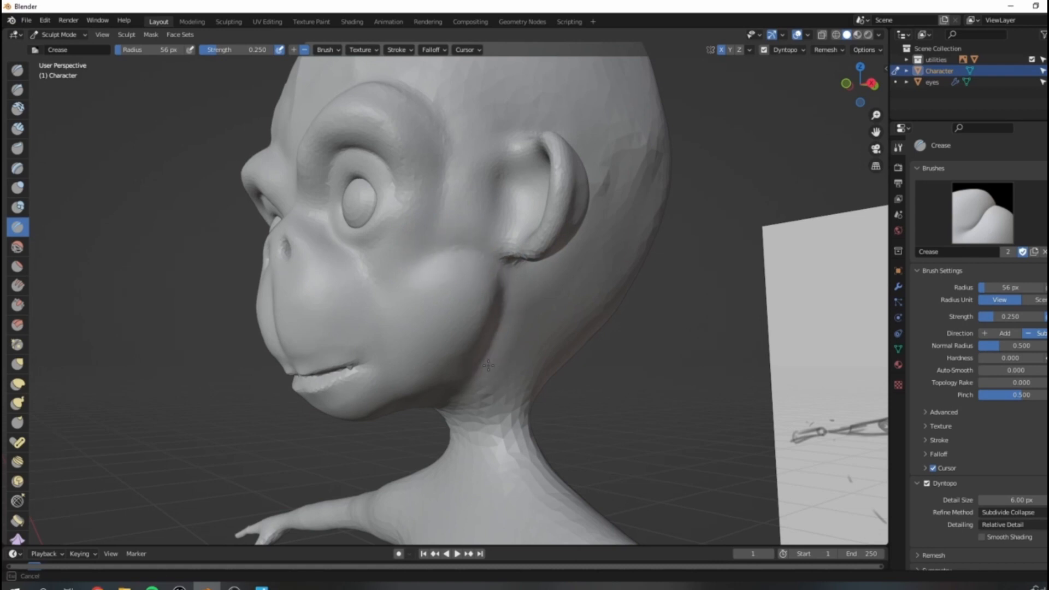
# Crease the line under the jaw where it meets the neck and smooth the transition.
pyautogui.scroll(-5, 494, 363)
pyautogui.moveTo(494, 363); pyautogui.dragTo(571, 325, button='middle')
pyautogui.moveTo(449, 342); pyautogui.dragTo(395, 341, button='middle')
pyautogui.scroll(3, 395, 342)
pyautogui.moveTo(367, 327); pyautogui.dragTo(394, 373)
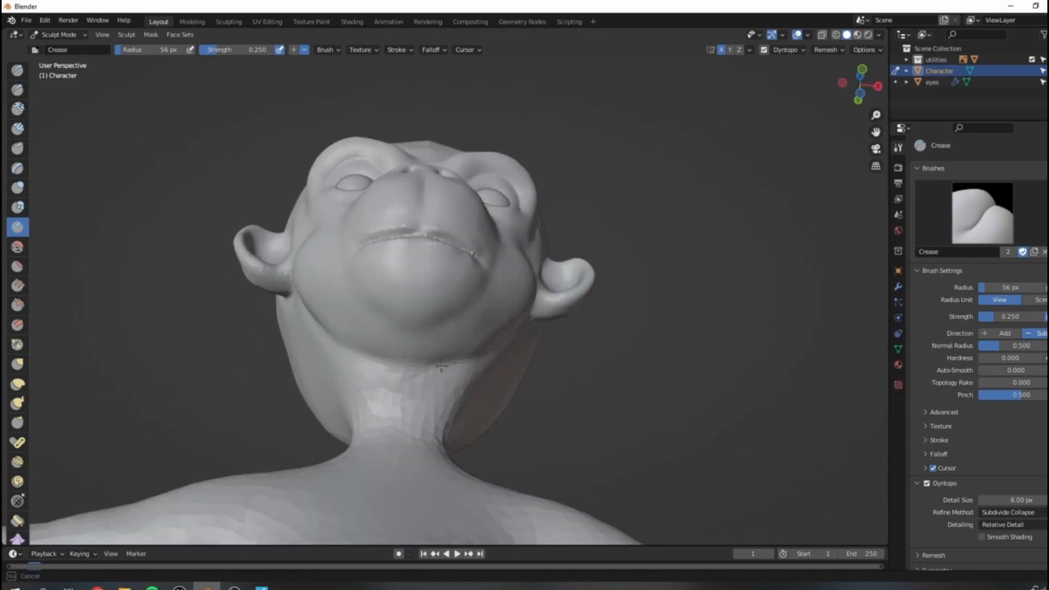
pyautogui.moveTo(489, 354)
pyautogui.keyDown('shift'); pyautogui.mouseDown()
pyautogui.moveTo(454, 371)
pyautogui.moveTo(480, 364)
pyautogui.mouseUp(); pyautogui.keyUp('shift')
# Switch to the Inflate brush, set its radius to 85 px and smooth out the facets across the forehead.
pyautogui.scroll(-5, 491, 356)
pyautogui.moveTo(502, 295); pyautogui.dragTo(475, 330, button='middle')
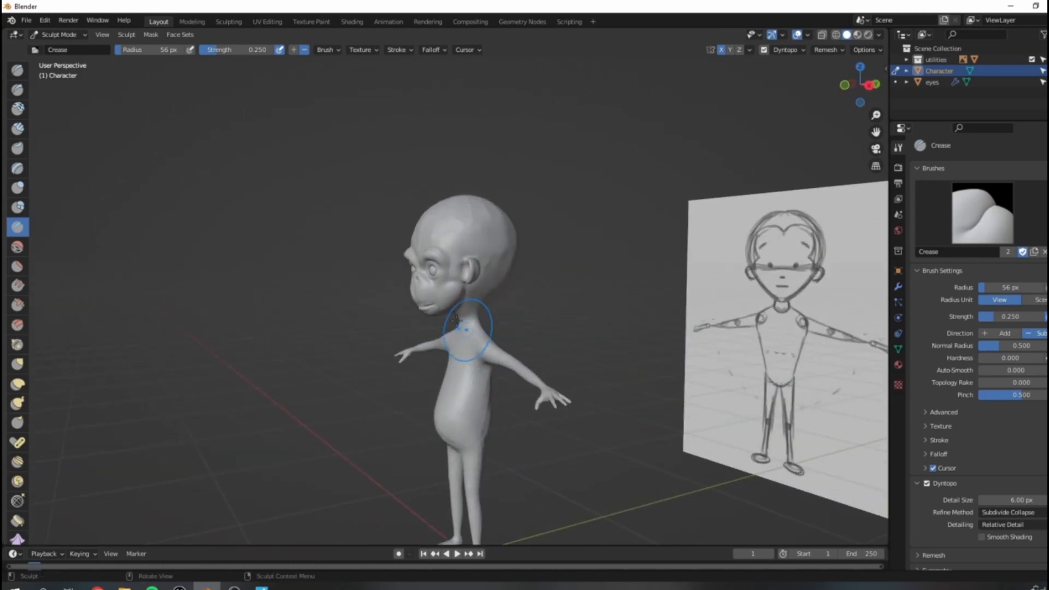
pyautogui.scroll(2, 475, 327)
pyautogui.keyDown('shift'); pyautogui.moveTo(475, 268); pyautogui.dragTo(496, 345, button='middle'); pyautogui.keyUp('shift')
pyautogui.scroll(3, 465, 301)
pyautogui.moveTo(448, 273)
pyautogui.mouseDown(button='middle')
pyautogui.moveTo(433, 269)
pyautogui.moveTo(444, 304)
pyautogui.mouseUp(button='middle')
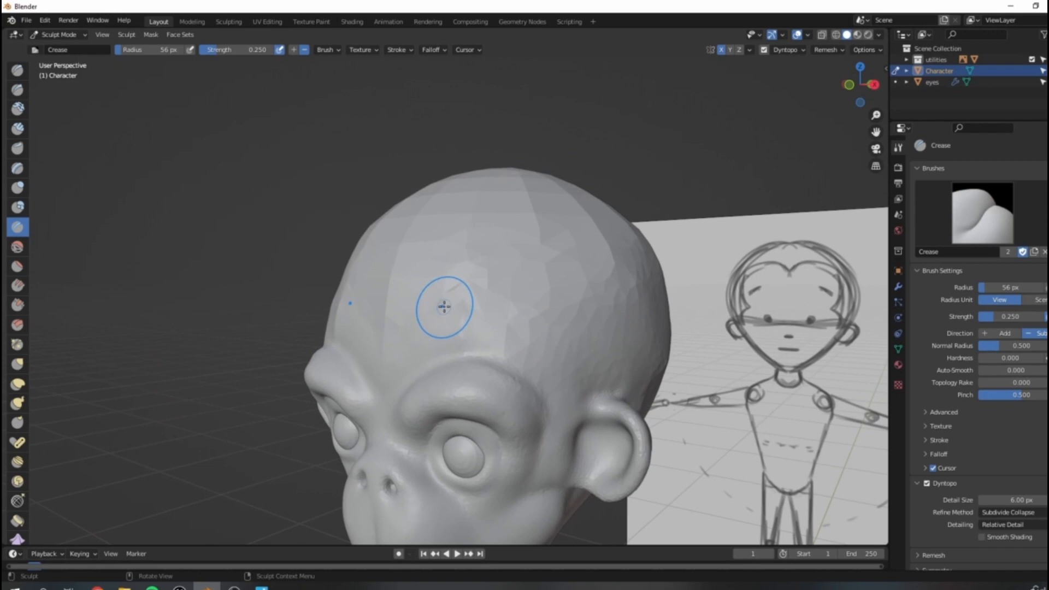
pyautogui.press('i')
pyautogui.press('[')
pyautogui.press('[')
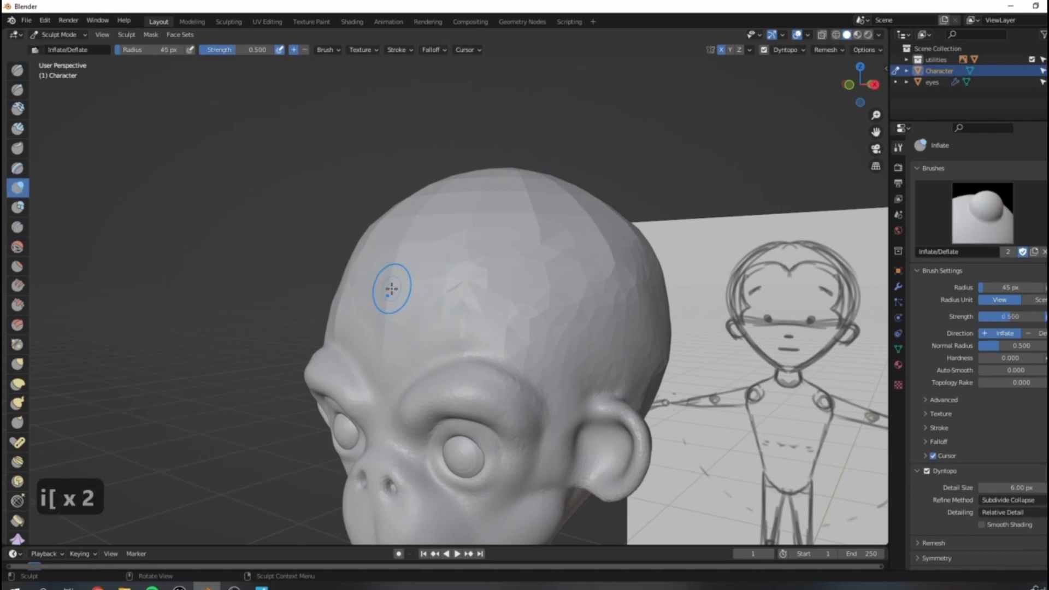
pyautogui.press('f')
pyautogui.click(420, 293)
pyautogui.moveTo(520, 304)
pyautogui.mouseDown(button='middle')
pyautogui.moveTo(527, 274)
pyautogui.moveTo(515, 304)
pyautogui.mouseUp(button='middle')
pyautogui.moveTo(421, 282)
pyautogui.mouseDown()
pyautogui.moveTo(398, 330)
pyautogui.moveTo(415, 295)
pyautogui.moveTo(485, 305)
pyautogui.mouseUp()
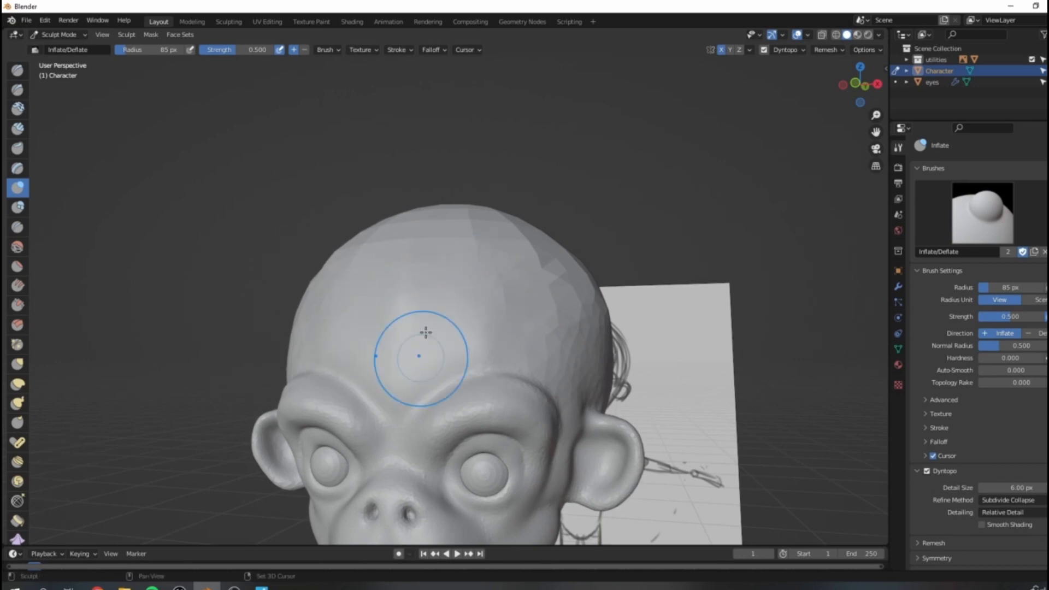
pyautogui.moveTo(475, 233)
pyautogui.keyDown('shift'); pyautogui.mouseDown()
pyautogui.moveTo(413, 259)
pyautogui.moveTo(450, 220)
pyautogui.mouseUp(); pyautogui.keyUp('shift')
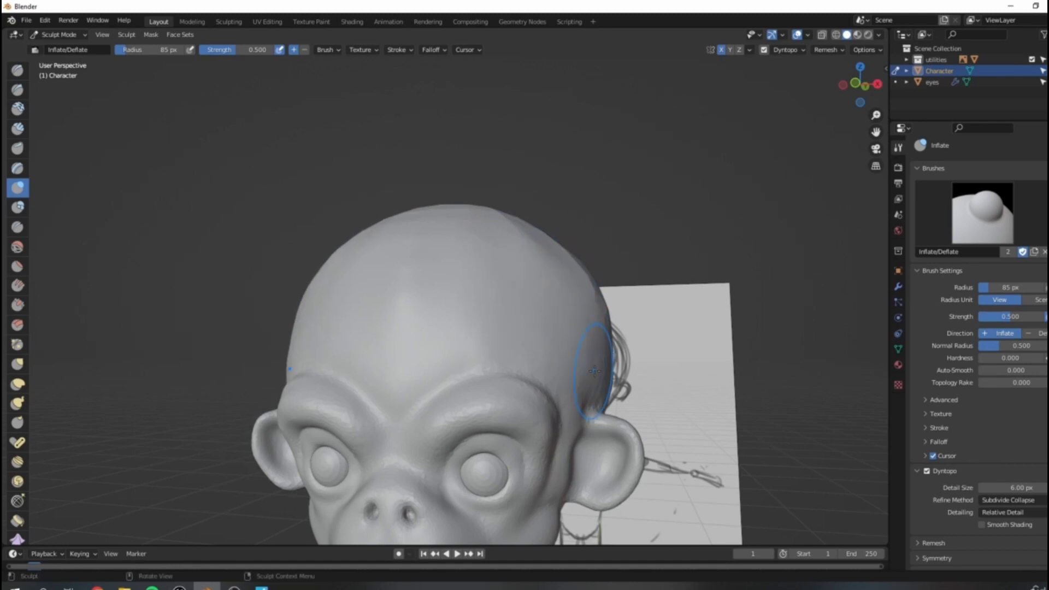
# Smooth the faceted surface over the side, crown and back of the skull.
pyautogui.moveTo(610, 365); pyautogui.dragTo(409, 414, button='middle')
pyautogui.moveTo(422, 317)
pyautogui.keyDown('shift'); pyautogui.mouseDown()
pyautogui.moveTo(417, 373)
pyautogui.moveTo(431, 374)
pyautogui.mouseUp(); pyautogui.keyUp('shift')
pyautogui.keyDown('shift'); pyautogui.moveTo(347, 376); pyautogui.dragTo(309, 388); pyautogui.keyUp('shift')
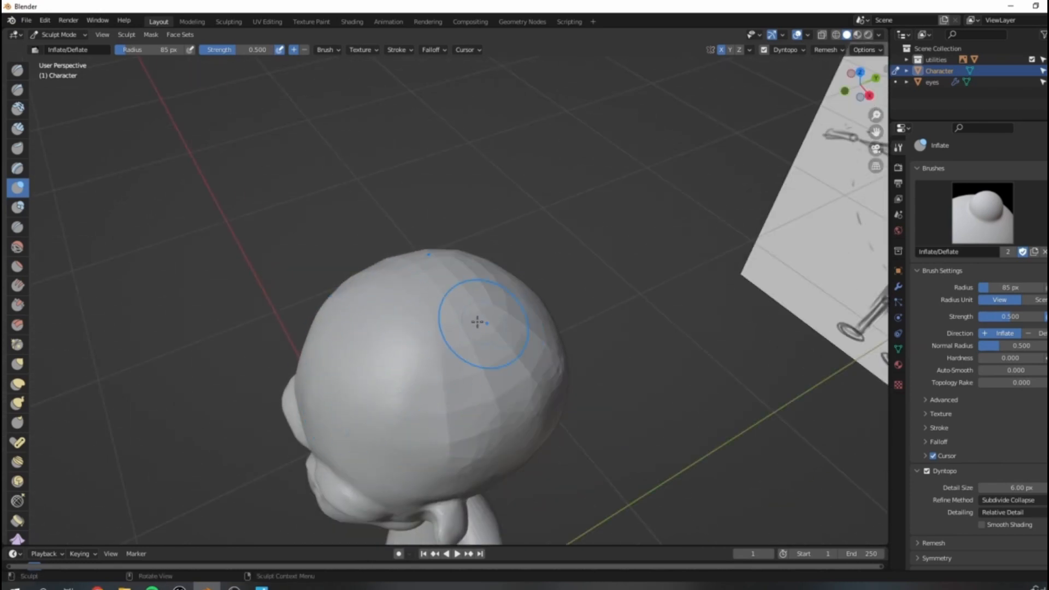
pyautogui.keyDown('shift'); pyautogui.moveTo(456, 424); pyautogui.dragTo(452, 367); pyautogui.keyUp('shift')
pyautogui.moveTo(466, 403)
pyautogui.keyDown('shift'); pyautogui.mouseDown()
pyautogui.moveTo(457, 365)
pyautogui.moveTo(490, 322)
pyautogui.mouseUp(); pyautogui.keyUp('shift')
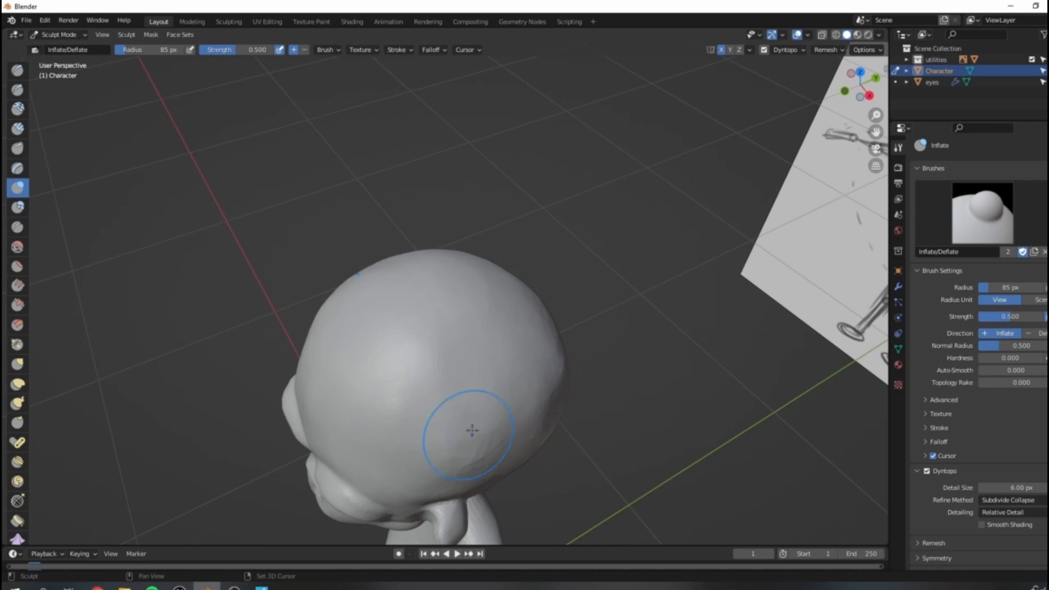
pyautogui.keyDown('shift'); pyautogui.moveTo(373, 306); pyautogui.dragTo(402, 344); pyautogui.keyUp('shift')
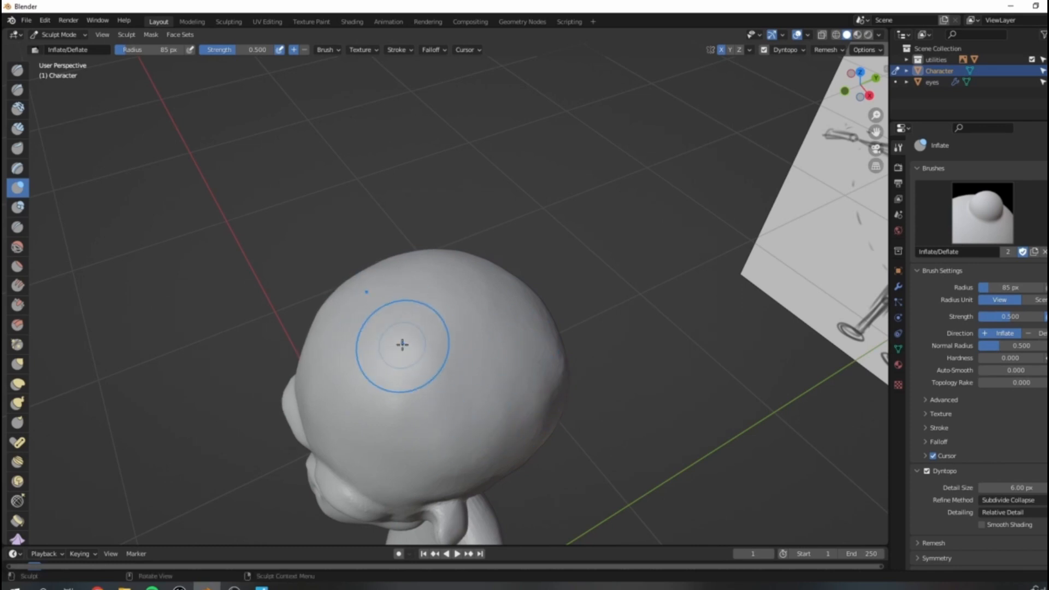
# Examine the head from the front, side and back, checking its overall shape and the remaining rough surface areas.
pyautogui.moveTo(559, 284)
pyautogui.mouseDown(button='middle')
pyautogui.moveTo(456, 331)
pyautogui.moveTo(645, 285)
pyautogui.mouseUp(button='middle')
pyautogui.scroll(-1, 541, 221)
pyautogui.keyDown('shift'); pyautogui.moveTo(579, 240); pyautogui.dragTo(505, 196, button='middle'); pyautogui.keyUp('shift')
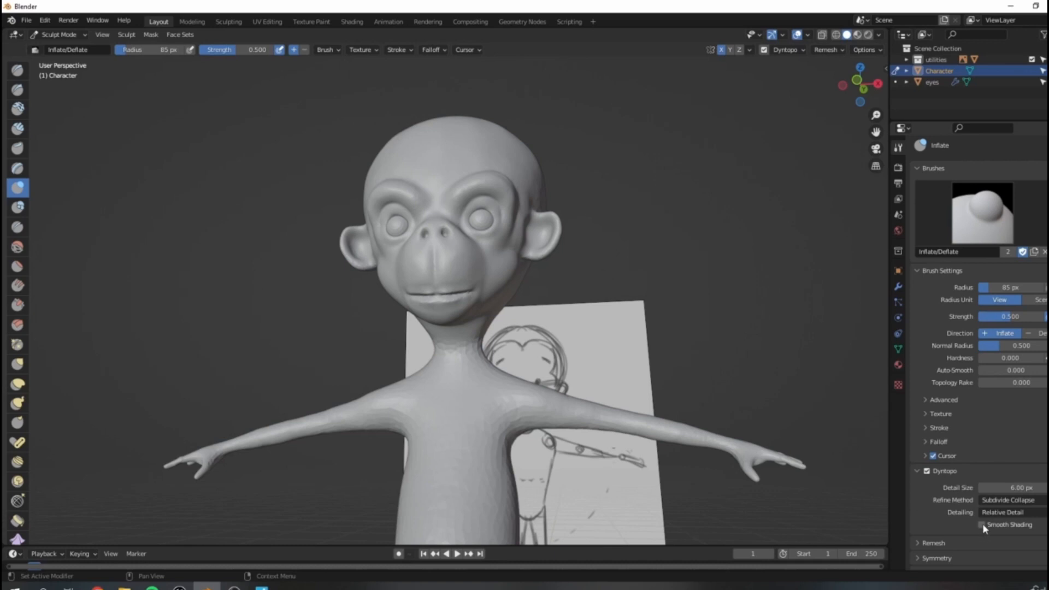
pyautogui.moveTo(592, 291); pyautogui.dragTo(552, 287, button='middle')
pyautogui.scroll(4, 459, 235)
pyautogui.moveTo(457, 234); pyautogui.dragTo(418, 254, button='middle')
pyautogui.moveTo(562, 192); pyautogui.dragTo(508, 289, button='middle')
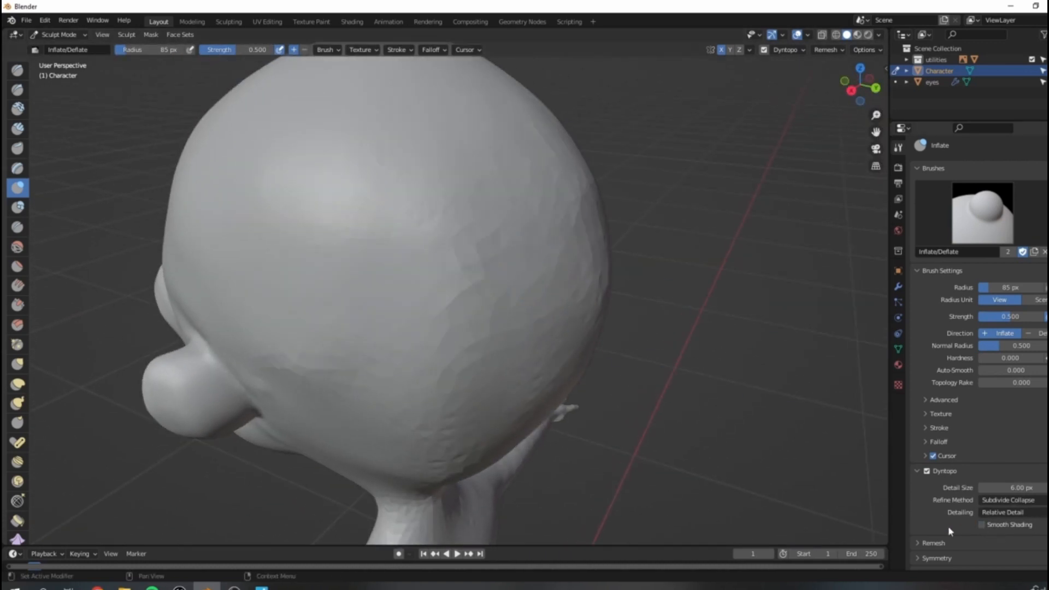
pyautogui.scroll(-4, 581, 277)
pyautogui.moveTo(442, 284); pyautogui.dragTo(572, 263, button='middle')
pyautogui.moveTo(471, 256); pyautogui.dragTo(692, 344, button='middle')
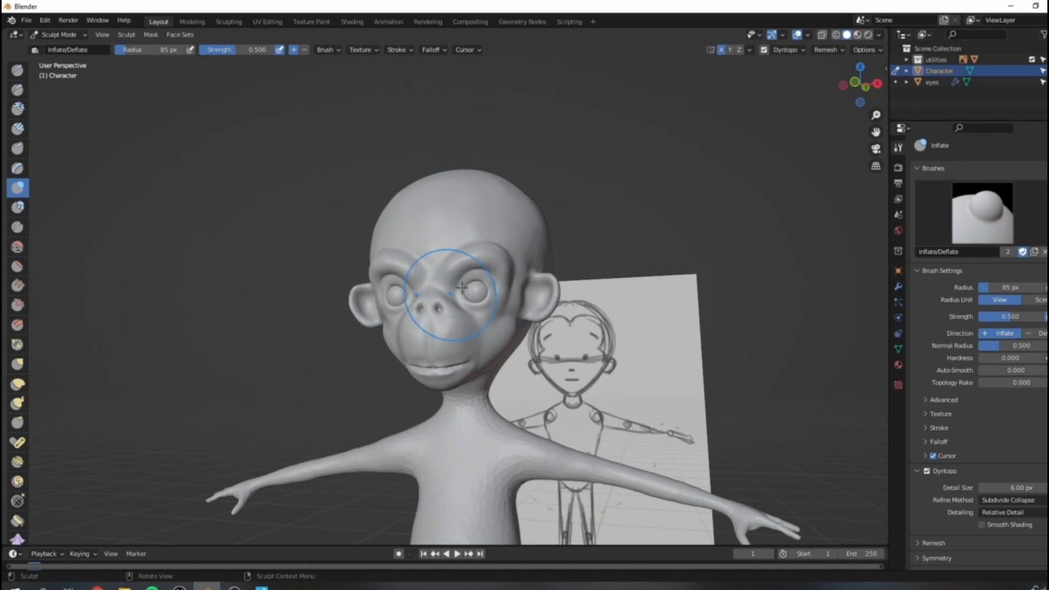
pyautogui.moveTo(620, 314); pyautogui.dragTo(415, 431, button='middle')
pyautogui.scroll(2, 590, 326)
pyautogui.moveTo(501, 286)
pyautogui.mouseDown(button='middle')
pyautogui.moveTo(508, 257)
pyautogui.moveTo(496, 280)
pyautogui.mouseUp(button='middle')
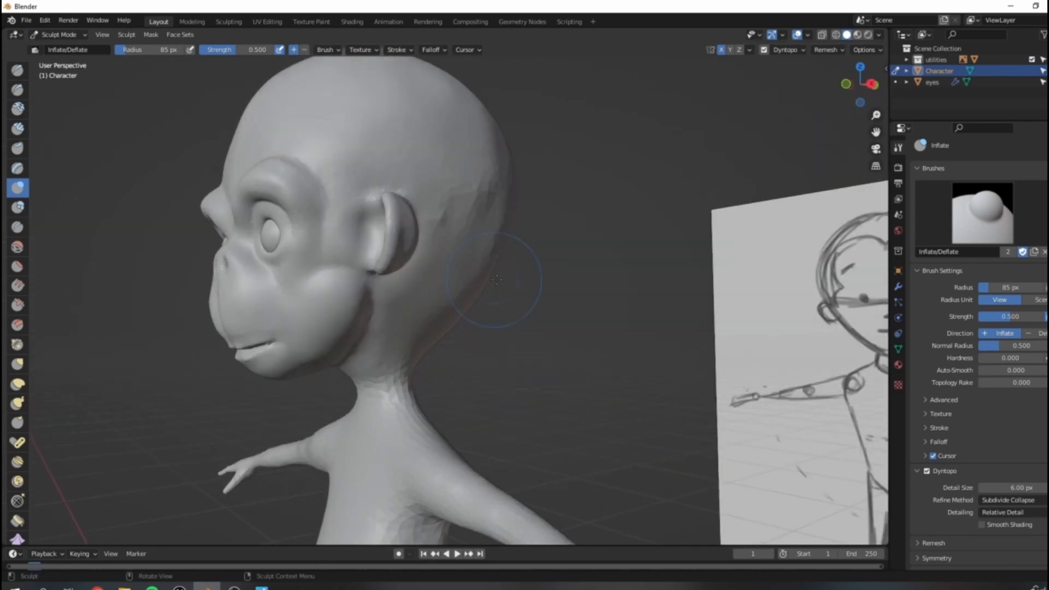
pyautogui.moveTo(552, 257); pyautogui.dragTo(514, 270, button='middle')
pyautogui.scroll(3, 601, 295)
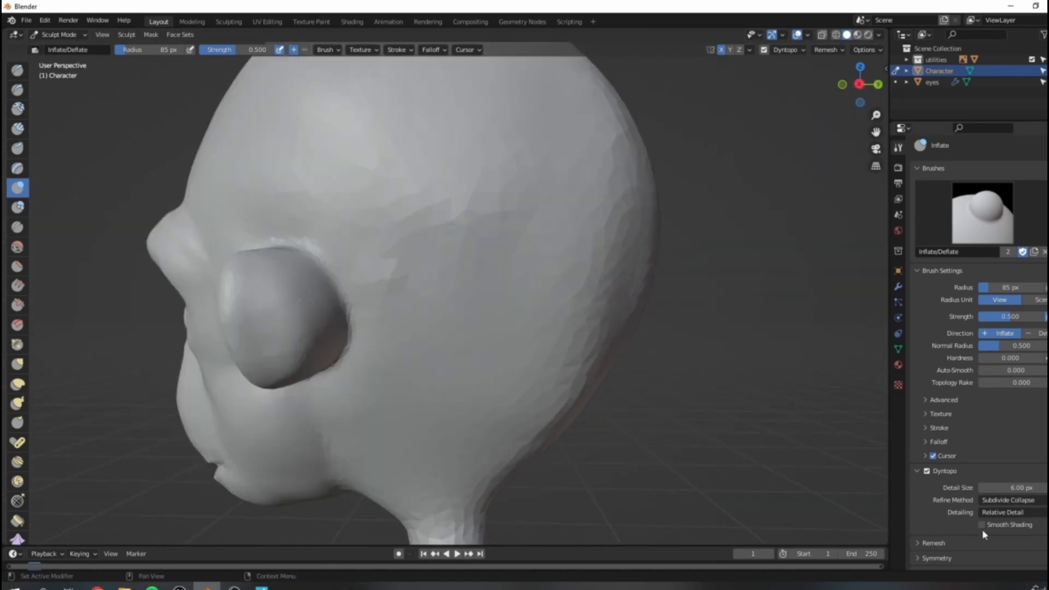
pyautogui.scroll(-3, 487, 235)
pyautogui.moveTo(487, 234); pyautogui.dragTo(516, 350, button='middle')
pyautogui.moveTo(418, 365)
pyautogui.mouseDown(button='middle')
pyautogui.moveTo(480, 253)
pyautogui.moveTo(387, 353)
pyautogui.moveTo(503, 276)
pyautogui.moveTo(440, 283)
pyautogui.mouseUp(button='middle')
pyautogui.moveTo(406, 251); pyautogui.dragTo(379, 235, button='middle')
pyautogui.moveTo(322, 311)
pyautogui.mouseDown(button='middle')
pyautogui.moveTo(463, 220)
pyautogui.moveTo(393, 331)
pyautogui.moveTo(441, 342)
pyautogui.mouseUp(button='middle')
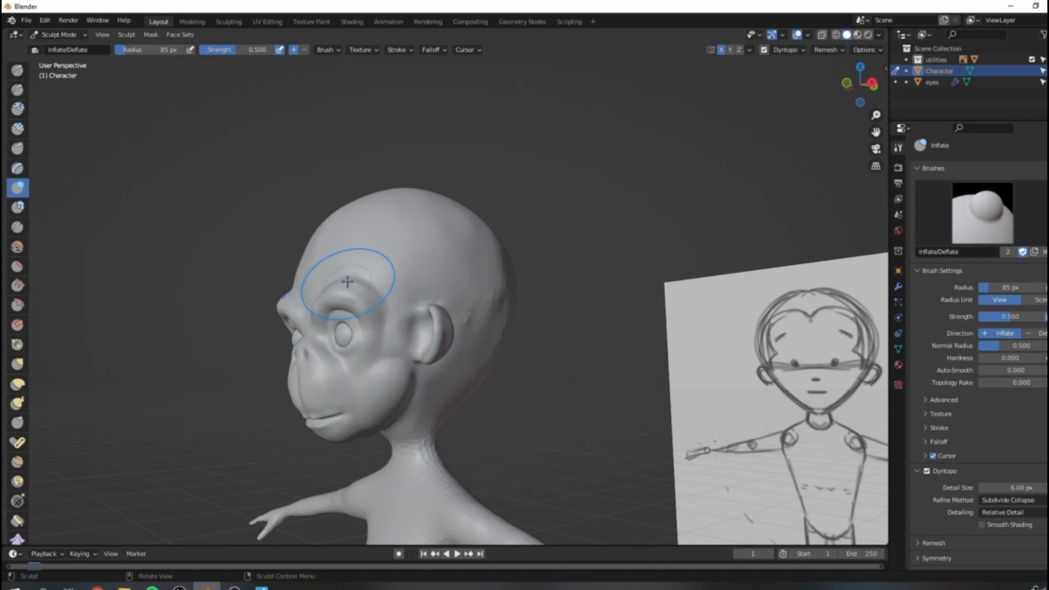
# Try painting a mask over the face and side of the head with the Mask brush at strength 1.000, and clear it.
pyautogui.press('m')
pyautogui.scroll(2, 458, 296)
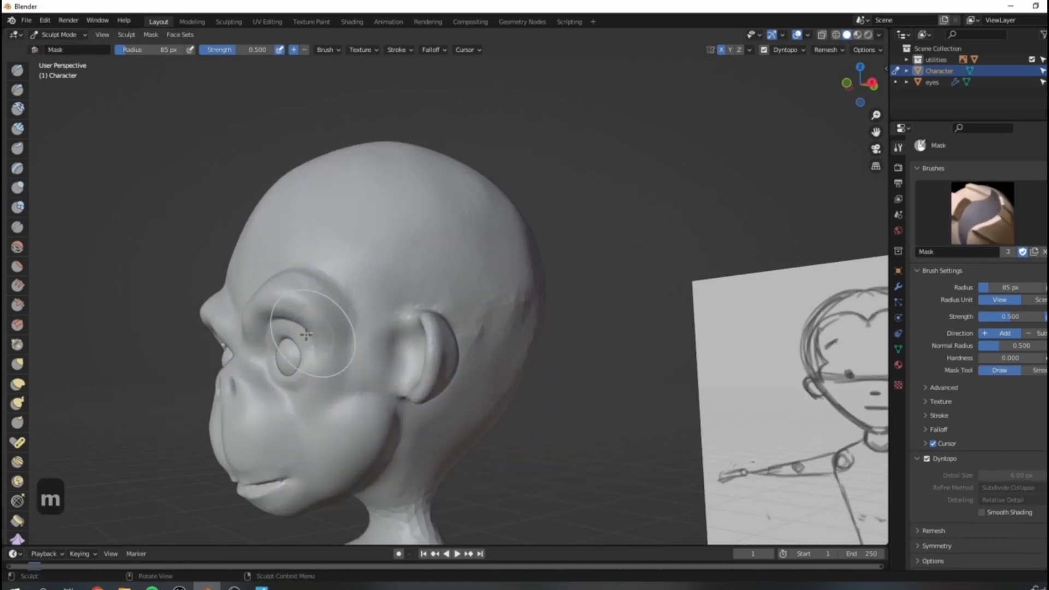
pyautogui.moveTo(293, 315)
pyautogui.mouseDown()
pyautogui.moveTo(284, 360)
pyautogui.moveTo(314, 383)
pyautogui.moveTo(262, 394)
pyautogui.moveTo(218, 297)
pyautogui.moveTo(247, 417)
pyautogui.mouseUp()
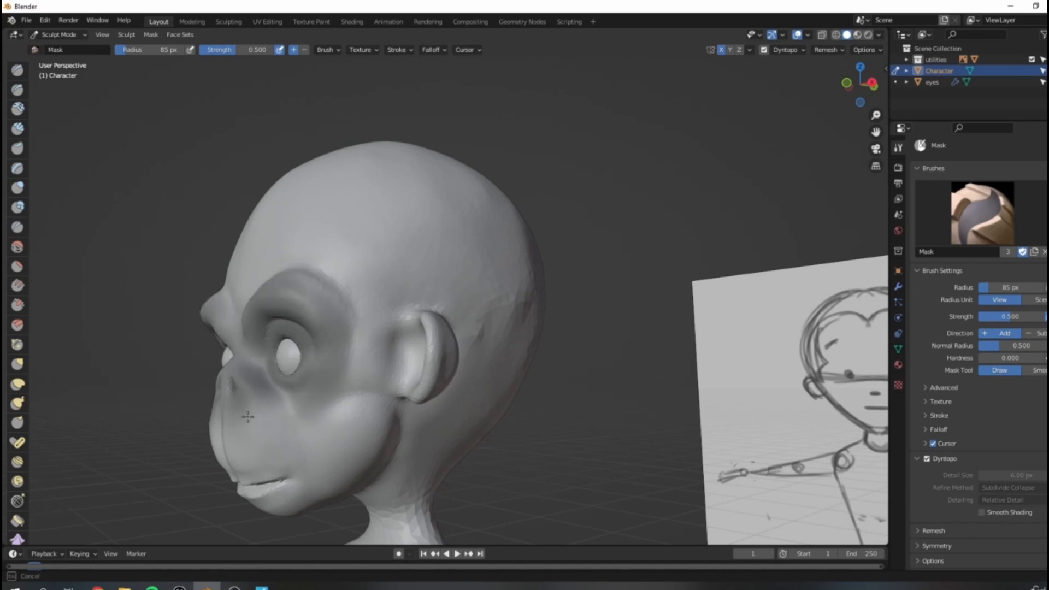
pyautogui.moveTo(339, 284)
pyautogui.mouseDown()
pyautogui.moveTo(246, 328)
pyautogui.moveTo(257, 274)
pyautogui.moveTo(311, 234)
pyautogui.moveTo(220, 300)
pyautogui.moveTo(327, 323)
pyautogui.moveTo(377, 268)
pyautogui.moveTo(383, 410)
pyautogui.moveTo(273, 470)
pyautogui.moveTo(226, 415)
pyautogui.mouseUp()
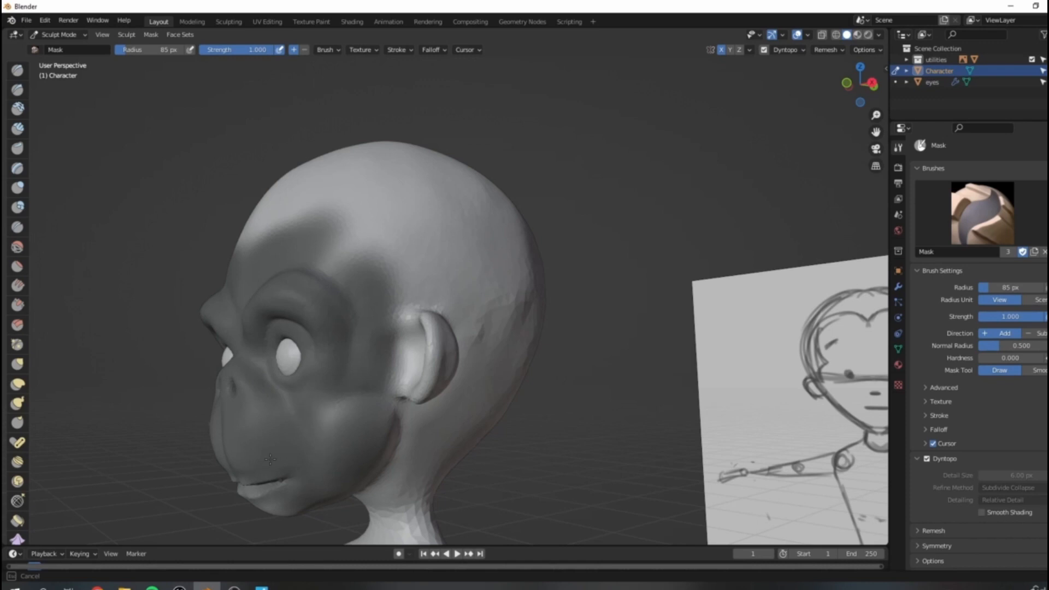
pyautogui.moveTo(356, 342)
pyautogui.mouseDown()
pyautogui.moveTo(415, 268)
pyautogui.moveTo(470, 278)
pyautogui.moveTo(478, 327)
pyautogui.moveTo(465, 433)
pyautogui.moveTo(469, 408)
pyautogui.mouseUp()
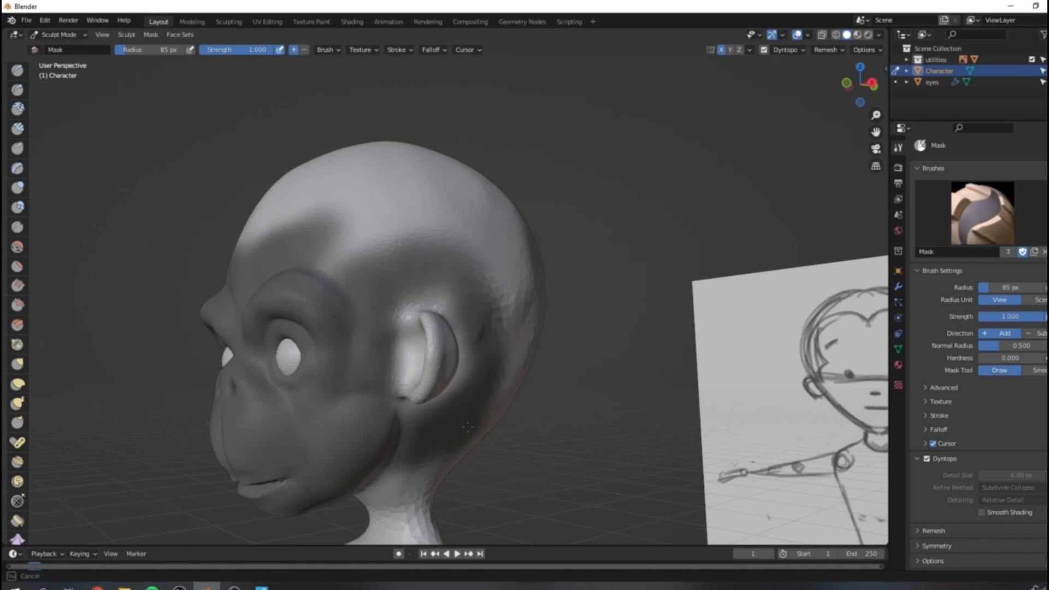
pyautogui.moveTo(457, 295); pyautogui.dragTo(481, 321)
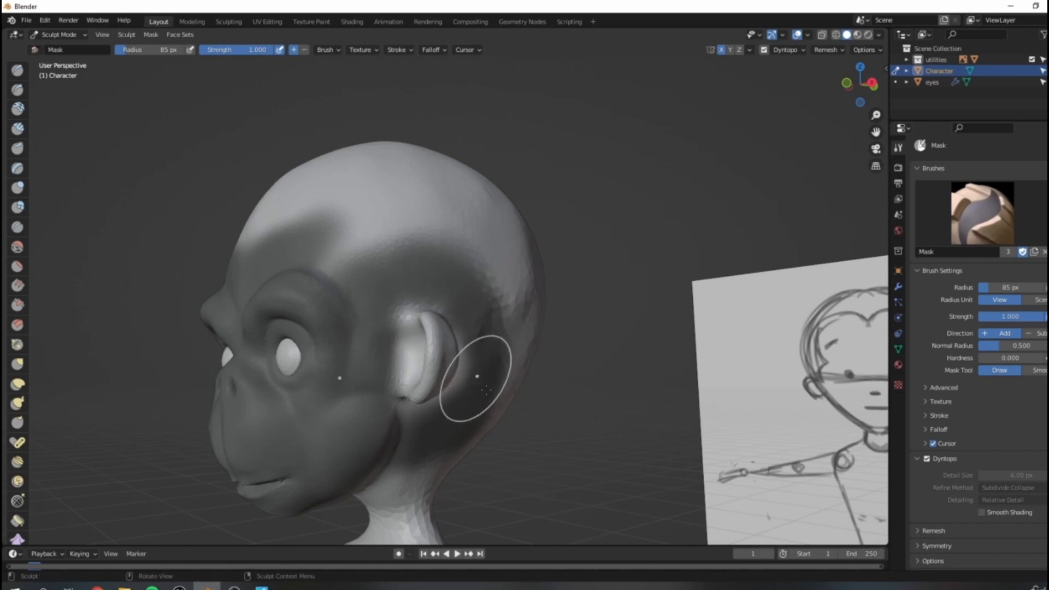
pyautogui.moveTo(481, 377); pyautogui.dragTo(487, 375, button='middle')
pyautogui.moveTo(362, 409)
pyautogui.mouseDown()
pyautogui.moveTo(336, 436)
pyautogui.moveTo(397, 429)
pyautogui.moveTo(509, 391)
pyautogui.moveTo(473, 375)
pyautogui.mouseUp()
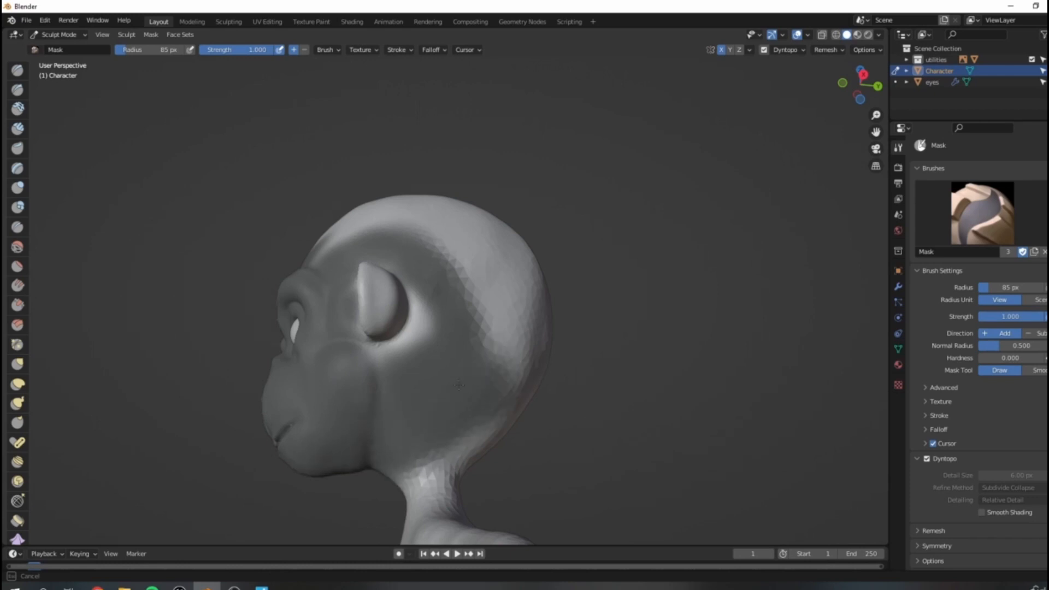
pyautogui.moveTo(469, 367)
pyautogui.mouseDown(button='middle')
pyautogui.moveTo(588, 191)
pyautogui.moveTo(522, 221)
pyautogui.moveTo(583, 328)
pyautogui.moveTo(414, 267)
pyautogui.moveTo(335, 207)
pyautogui.mouseUp(button='middle')
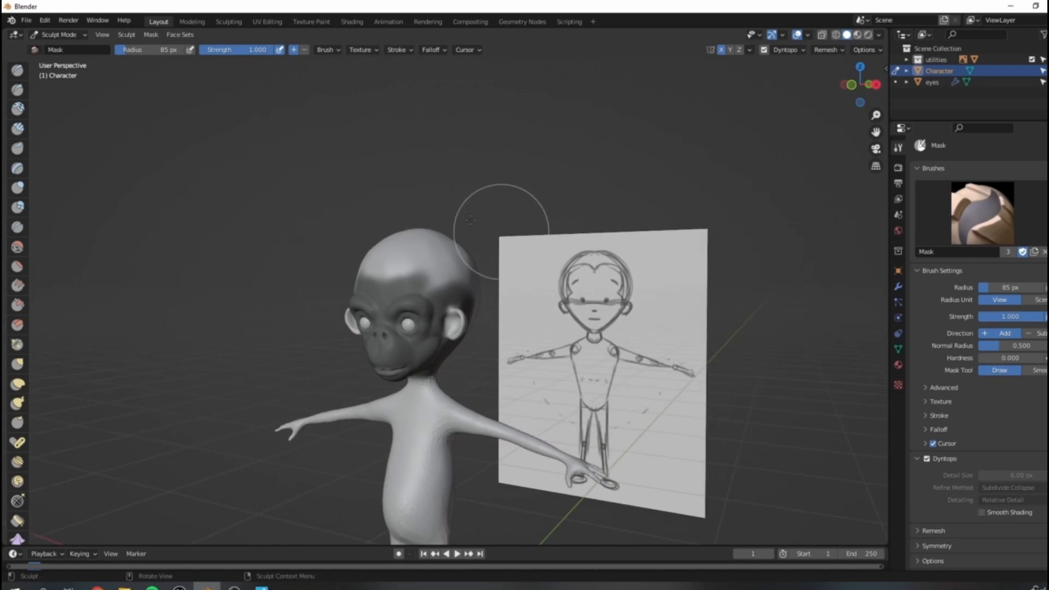
pyautogui.hotkey('alt', 'm')
# Mask the ear on its front and back surfaces with the Mask brush at strength 1.000.
pyautogui.scroll(5, 439, 269)
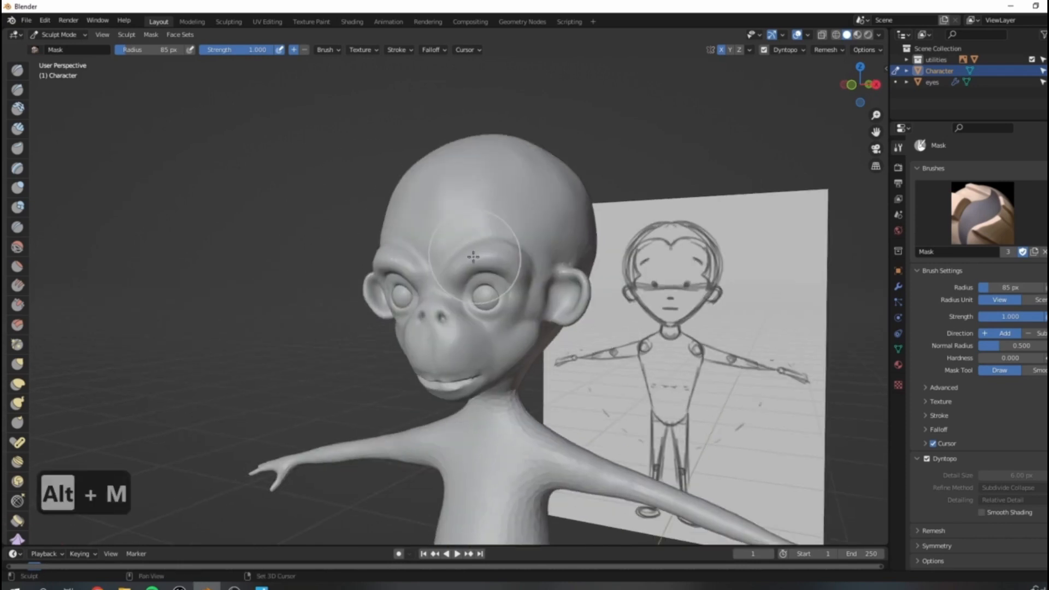
pyautogui.moveTo(546, 295); pyautogui.dragTo(571, 358, button='middle')
pyautogui.moveTo(571, 355)
pyautogui.mouseDown()
pyautogui.moveTo(519, 350)
pyautogui.moveTo(508, 360)
pyautogui.moveTo(514, 309)
pyautogui.moveTo(517, 348)
pyautogui.mouseUp()
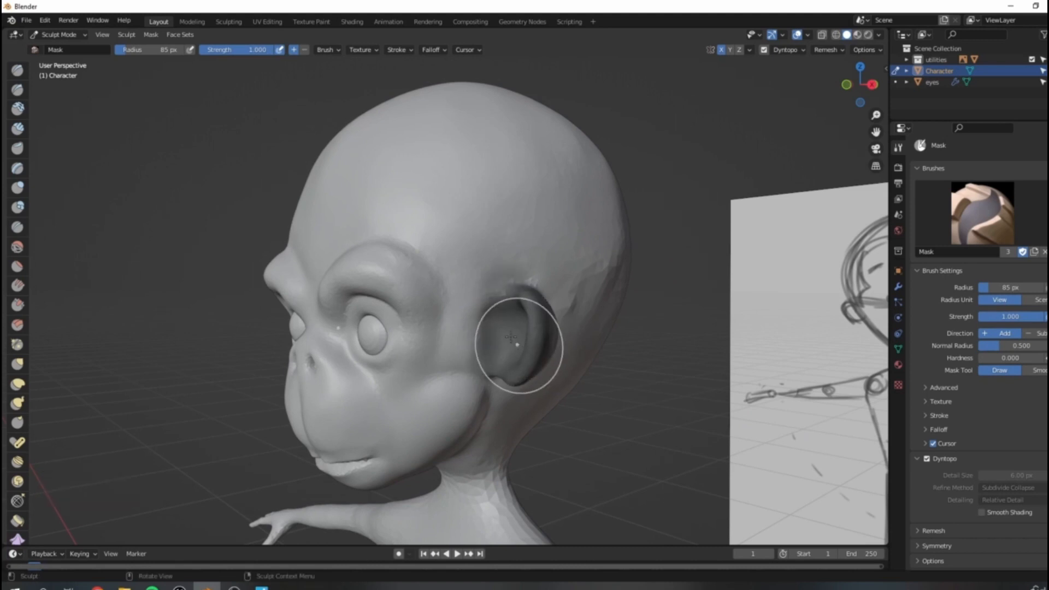
pyautogui.moveTo(511, 337); pyautogui.dragTo(413, 342, button='middle')
pyautogui.moveTo(413, 342); pyautogui.dragTo(349, 330)
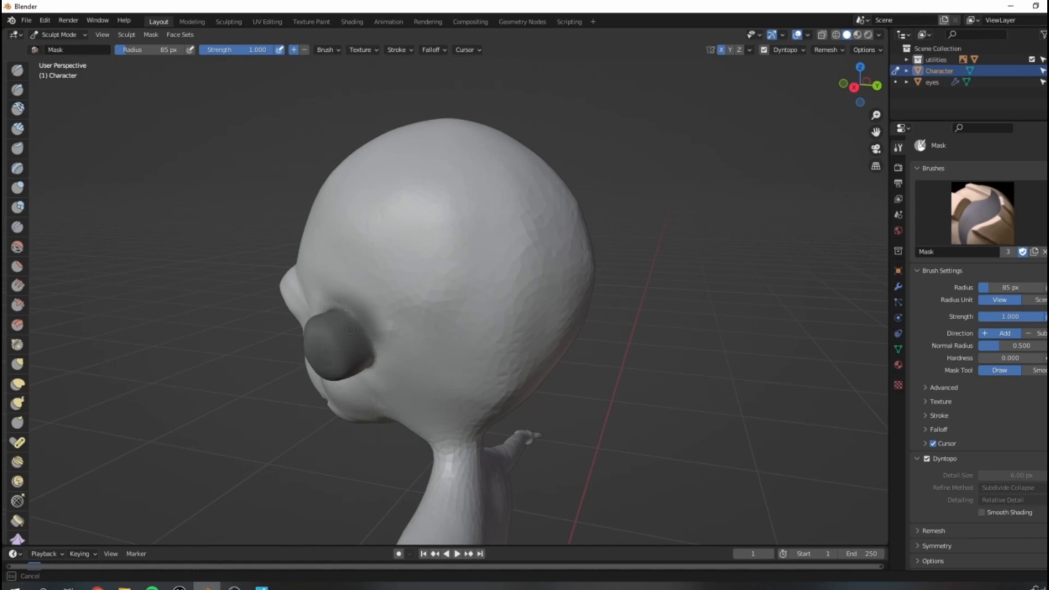
pyautogui.scroll(-4, 370, 332)
pyautogui.moveTo(370, 332); pyautogui.dragTo(492, 322, button='middle')
pyautogui.scroll(4, 513, 317)
pyautogui.moveTo(533, 266); pyautogui.dragTo(524, 252)
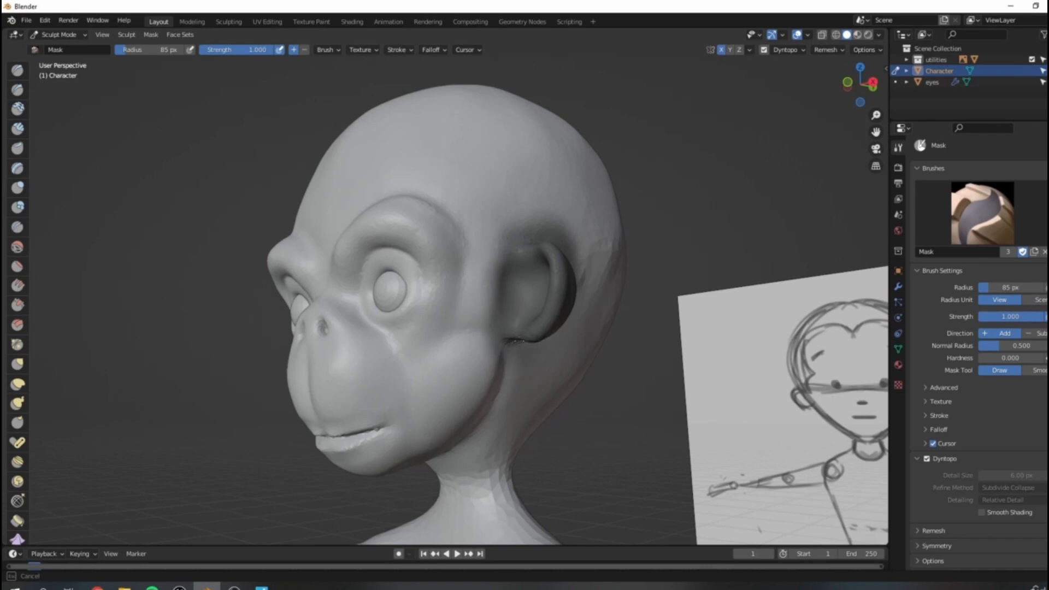
# Fill the remaining gaps in the ear mask and erase the mask that spilled onto the head around the ear.
pyautogui.moveTo(516, 340); pyautogui.dragTo(405, 288, button='middle')
pyautogui.moveTo(336, 241)
pyautogui.mouseDown()
pyautogui.moveTo(363, 258)
pyautogui.moveTo(381, 230)
pyautogui.mouseUp()
pyautogui.moveTo(435, 275)
pyautogui.mouseDown()
pyautogui.moveTo(379, 286)
pyautogui.moveTo(399, 284)
pyautogui.moveTo(410, 170)
pyautogui.moveTo(406, 266)
pyautogui.mouseUp()
pyautogui.moveTo(425, 196); pyautogui.dragTo(442, 284, button='middle')
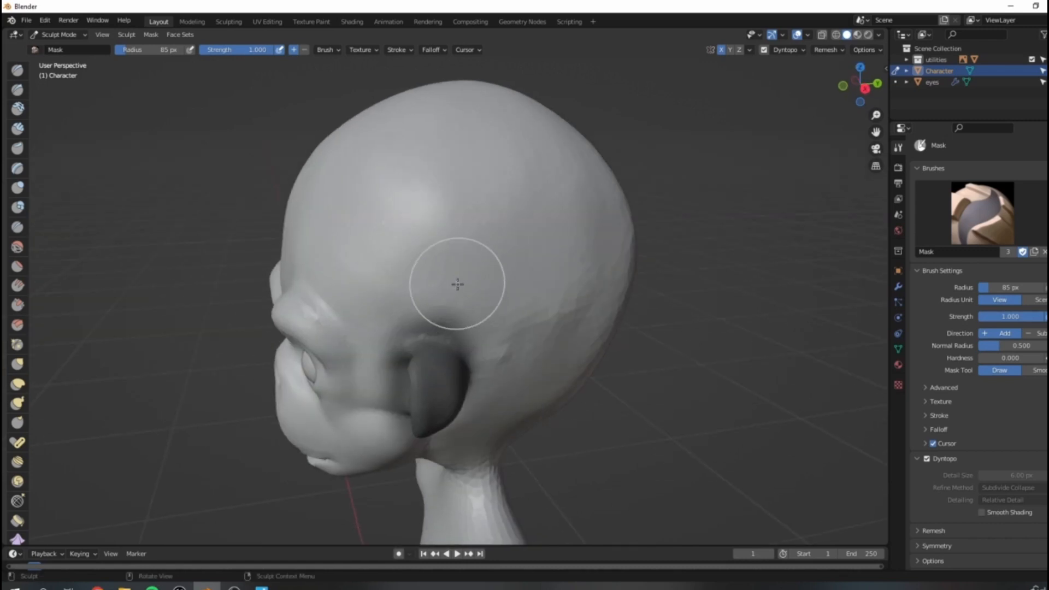
pyautogui.keyDown('ctrl'); pyautogui.moveTo(478, 305); pyautogui.dragTo(391, 322); pyautogui.keyUp('ctrl')
pyautogui.keyDown('ctrl'); pyautogui.moveTo(383, 426); pyautogui.dragTo(400, 426); pyautogui.keyUp('ctrl')
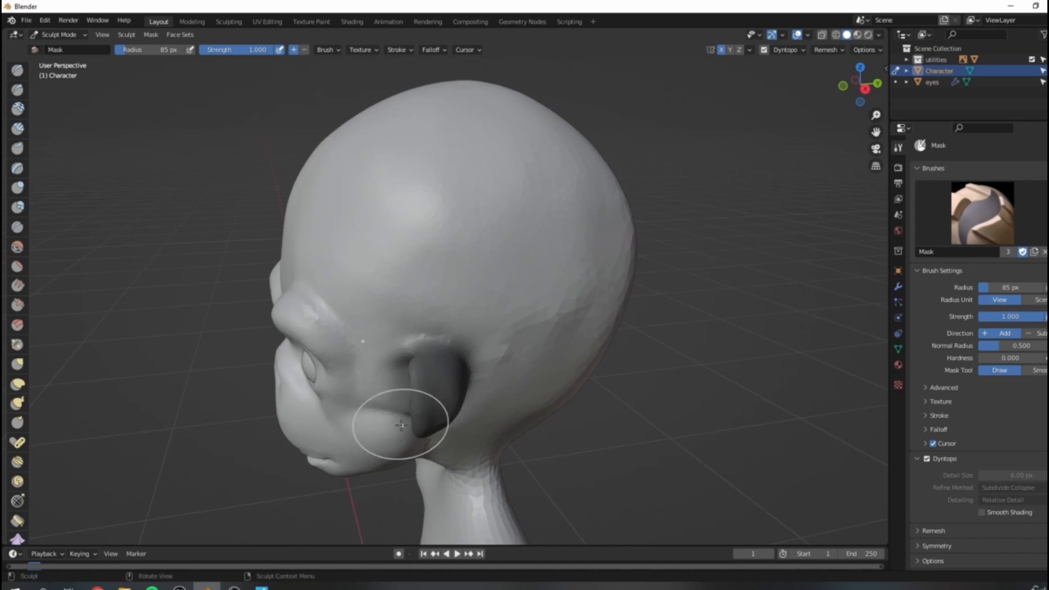
# Invert the mask so that only the ears can be sculpted.
pyautogui.scroll(-1, 429, 350)
pyautogui.scroll(-4, 590, 314)
pyautogui.moveTo(428, 349)
pyautogui.mouseDown(button='middle')
pyautogui.moveTo(590, 314)
pyautogui.moveTo(581, 276)
pyautogui.mouseUp(button='middle')
pyautogui.scroll(2, 478, 278)
pyautogui.moveTo(478, 278); pyautogui.dragTo(481, 322, button='middle')
pyautogui.scroll(2, 536, 319)
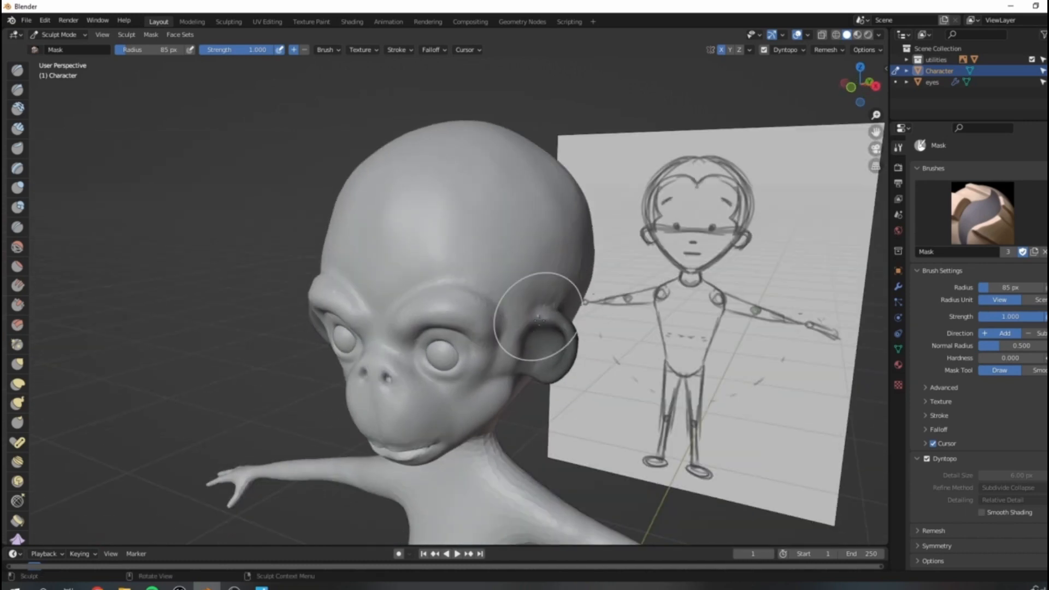
pyautogui.scroll(2, 562, 333)
pyautogui.moveTo(562, 333); pyautogui.dragTo(533, 303, button='middle')
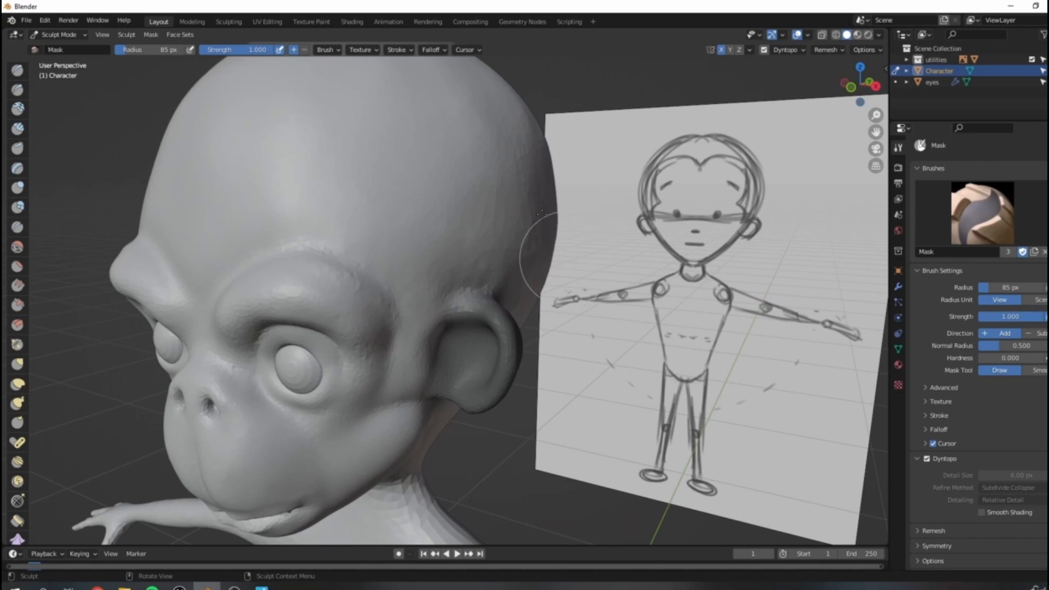
pyautogui.scroll(-2, 468, 222)
pyautogui.click(150, 35)
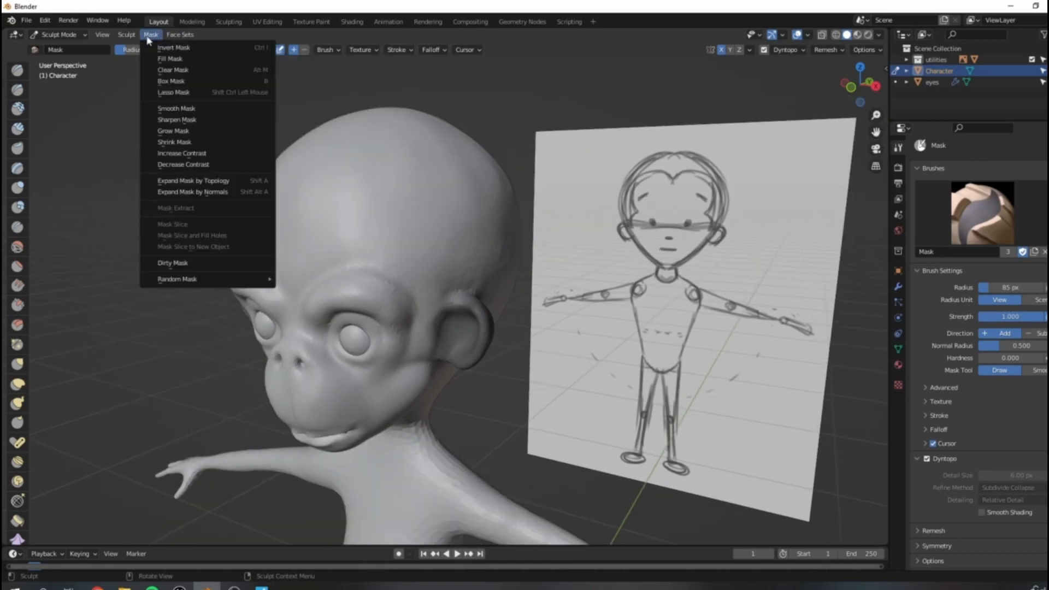
pyautogui.click(270, 48)
# Switch to the Grab brush with a 173 px radius and reshape the outline of the unmasked ear.
pyautogui.moveTo(437, 273)
pyautogui.mouseDown(button='middle')
pyautogui.moveTo(485, 304)
pyautogui.moveTo(459, 375)
pyautogui.moveTo(428, 205)
pyautogui.moveTo(468, 328)
pyautogui.moveTo(515, 270)
pyautogui.mouseUp(button='middle')
pyautogui.scroll(-4, 515, 269)
pyautogui.moveTo(410, 235)
pyautogui.mouseDown(button='middle')
pyautogui.moveTo(503, 268)
pyautogui.moveTo(415, 357)
pyautogui.mouseUp(button='middle')
pyautogui.moveTo(479, 327)
pyautogui.mouseDown(button='middle')
pyautogui.moveTo(501, 353)
pyautogui.moveTo(429, 375)
pyautogui.moveTo(398, 359)
pyautogui.mouseUp(button='middle')
pyautogui.press('g')
pyautogui.press('f')
pyautogui.click(524, 348)
pyautogui.scroll(5, 398, 358)
pyautogui.moveTo(314, 385); pyautogui.dragTo(323, 404)
pyautogui.moveTo(310, 402); pyautogui.dragTo(304, 424)
pyautogui.moveTo(309, 428); pyautogui.dragTo(351, 440)
pyautogui.moveTo(308, 402)
pyautogui.mouseDown()
pyautogui.moveTo(347, 423)
pyautogui.moveTo(357, 441)
pyautogui.moveTo(340, 442)
pyautogui.mouseUp()
pyautogui.moveTo(350, 402); pyautogui.dragTo(363, 408)
# Adjust the ear's rim and its angle to the head with the Grab brush, working from several sides.
pyautogui.moveTo(487, 389); pyautogui.dragTo(392, 375, button='middle')
pyautogui.moveTo(316, 346); pyautogui.dragTo(304, 325)
pyautogui.moveTo(305, 319)
pyautogui.mouseDown(button='middle')
pyautogui.moveTo(358, 268)
pyautogui.moveTo(289, 259)
pyautogui.moveTo(295, 240)
pyautogui.mouseUp(button='middle')
pyautogui.moveTo(326, 300); pyautogui.dragTo(359, 281)
pyautogui.moveTo(361, 281); pyautogui.dragTo(376, 332, button='middle')
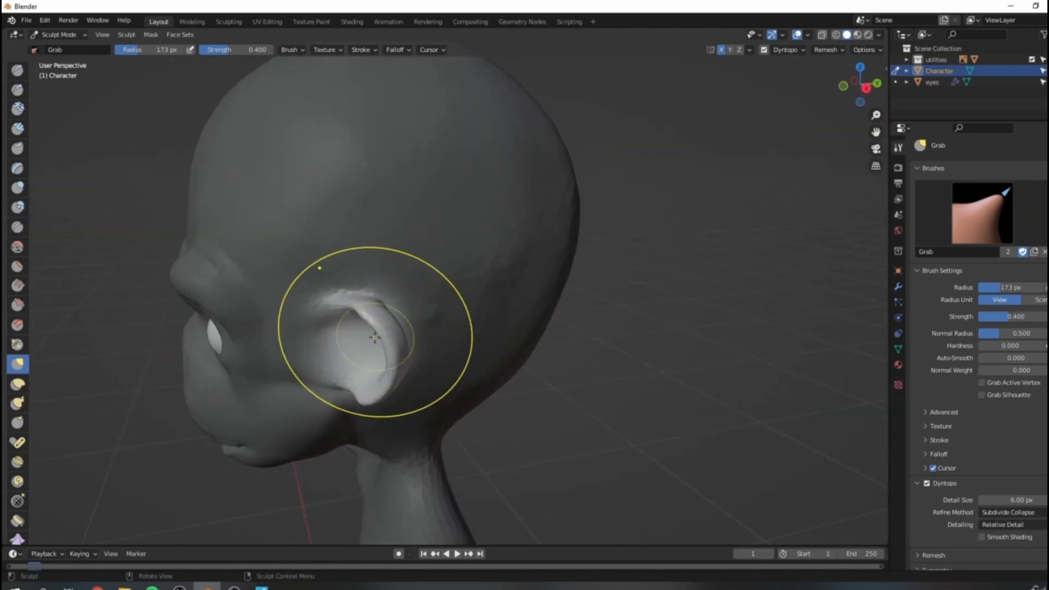
pyautogui.moveTo(337, 348); pyautogui.dragTo(355, 348)
pyautogui.moveTo(355, 345)
pyautogui.mouseDown(button='middle')
pyautogui.moveTo(295, 350)
pyautogui.moveTo(278, 377)
pyautogui.mouseUp(button='middle')
# Refine the earlobe and the back of the ear with small Grab adjustments.
pyautogui.moveTo(284, 330); pyautogui.dragTo(295, 316)
pyautogui.moveTo(295, 317)
pyautogui.mouseDown(button='middle')
pyautogui.moveTo(363, 304)
pyautogui.moveTo(407, 390)
pyautogui.mouseUp(button='middle')
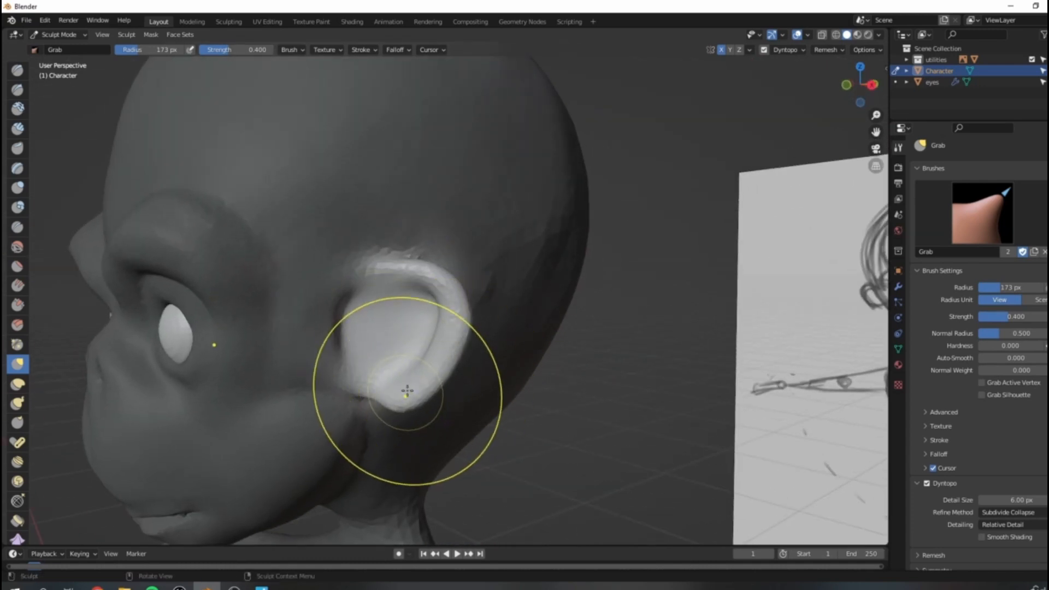
pyautogui.moveTo(421, 393); pyautogui.dragTo(425, 391)
pyautogui.scroll(-4, 432, 361)
pyautogui.moveTo(437, 350)
pyautogui.mouseDown(button='middle')
pyautogui.moveTo(451, 406)
pyautogui.moveTo(388, 431)
pyautogui.moveTo(326, 391)
pyautogui.moveTo(280, 313)
pyautogui.moveTo(192, 304)
pyautogui.moveTo(126, 273)
pyautogui.moveTo(191, 199)
pyautogui.moveTo(352, 328)
pyautogui.moveTo(211, 415)
pyautogui.moveTo(219, 398)
pyautogui.mouseUp(button='middle')
pyautogui.moveTo(219, 398); pyautogui.dragTo(189, 348)
pyautogui.moveTo(204, 355)
pyautogui.mouseDown(button='middle')
pyautogui.moveTo(520, 415)
pyautogui.moveTo(563, 329)
pyautogui.mouseUp(button='middle')
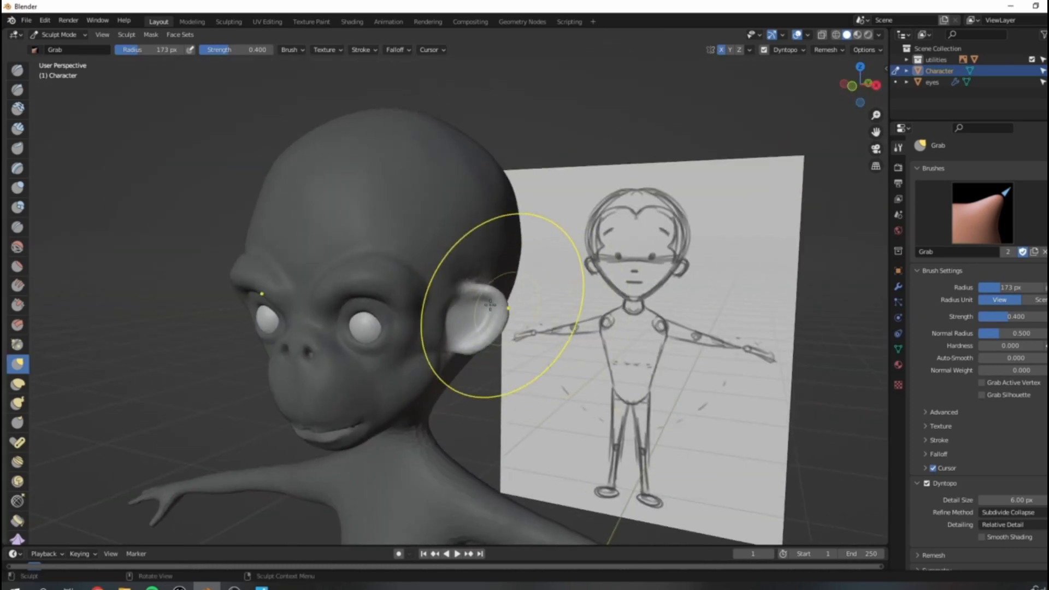
# Check the ear shape against the whole head and clear the mask.
pyautogui.scroll(-4, 490, 304)
pyautogui.moveTo(421, 320)
pyautogui.mouseDown(button='middle')
pyautogui.moveTo(421, 333)
pyautogui.moveTo(470, 317)
pyautogui.moveTo(374, 262)
pyautogui.moveTo(472, 274)
pyautogui.moveTo(481, 246)
pyautogui.moveTo(350, 361)
pyautogui.moveTo(347, 338)
pyautogui.moveTo(426, 312)
pyautogui.mouseUp(button='middle')
pyautogui.scroll(4, 386, 314)
pyautogui.scroll(-4, 470, 313)
pyautogui.moveTo(547, 322)
pyautogui.mouseDown(button='middle')
pyautogui.moveTo(518, 317)
pyautogui.moveTo(621, 304)
pyautogui.moveTo(559, 322)
pyautogui.moveTo(543, 312)
pyautogui.moveTo(571, 342)
pyautogui.mouseUp(button='middle')
pyautogui.hotkey('alt', 'm')
# Switch to the Draw brush with a 90 px radius and smooth the upper neck behind and below the jaw.
pyautogui.scroll(3, 468, 318)
pyautogui.moveTo(468, 318); pyautogui.dragTo(413, 327, button='middle')
pyautogui.scroll(3, 413, 327)
pyautogui.press('x')
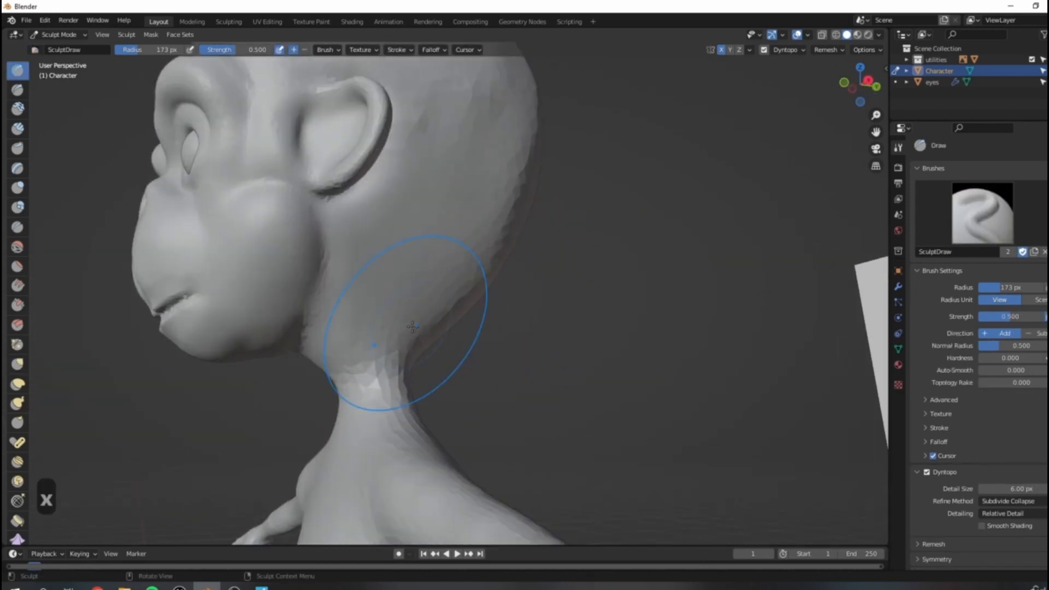
pyautogui.press('f')
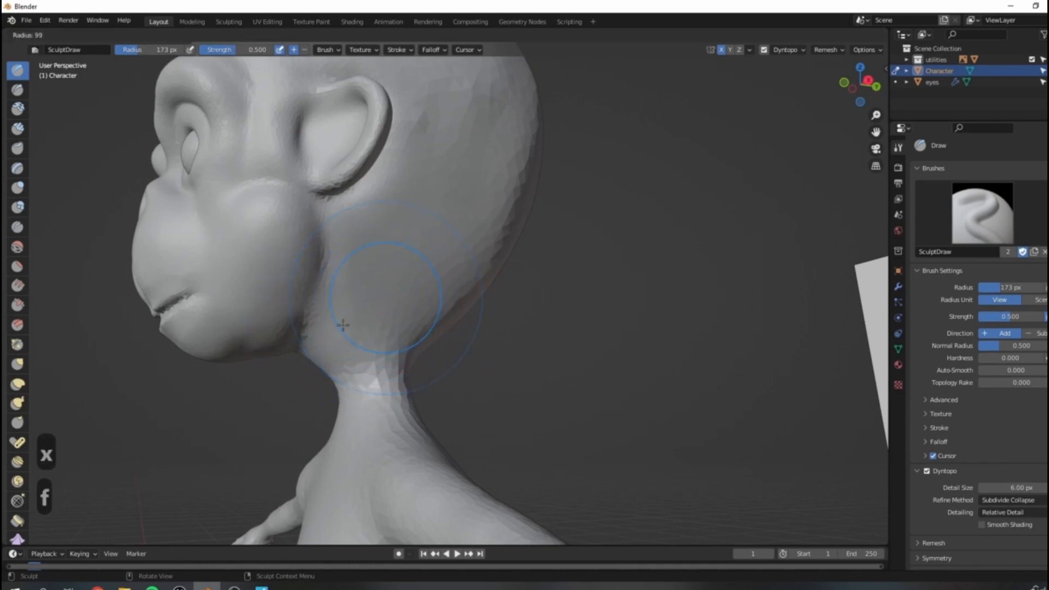
pyautogui.click(339, 330)
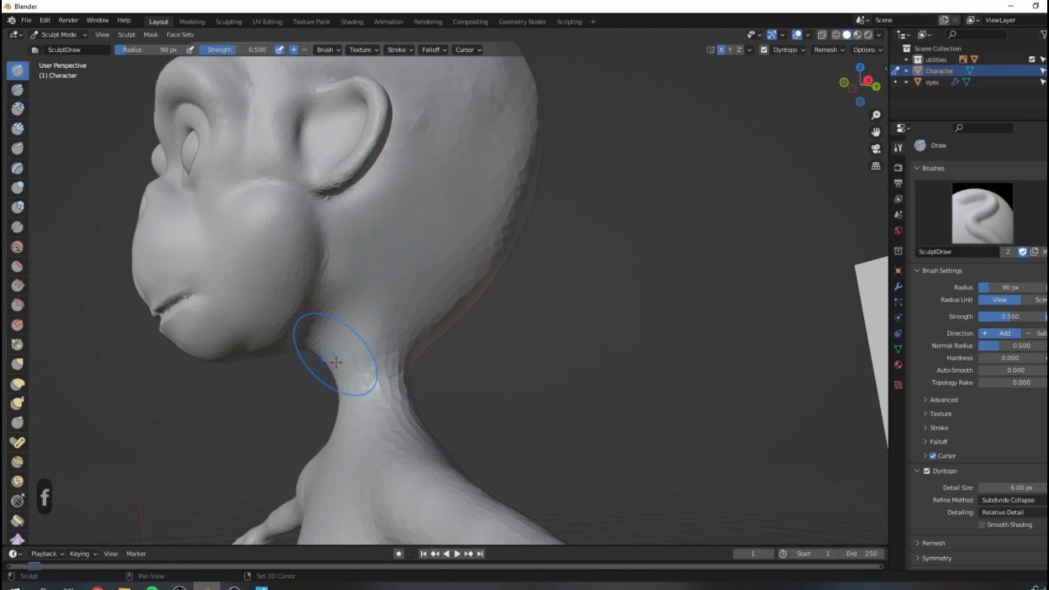
# Switch to the Inflate/Deflate brush with a 123 px radius and smooth the faceted back of the skull.
pyautogui.scroll(-5, 339, 313)
pyautogui.moveTo(338, 313); pyautogui.dragTo(263, 350, button='middle')
pyautogui.scroll(3, 368, 300)
pyautogui.moveTo(367, 300)
pyautogui.mouseDown(button='middle')
pyautogui.moveTo(452, 264)
pyautogui.moveTo(362, 311)
pyautogui.moveTo(363, 323)
pyautogui.mouseUp(button='middle')
pyautogui.scroll(3, 362, 323)
pyautogui.press('i')
pyautogui.press(']')
pyautogui.press(']')
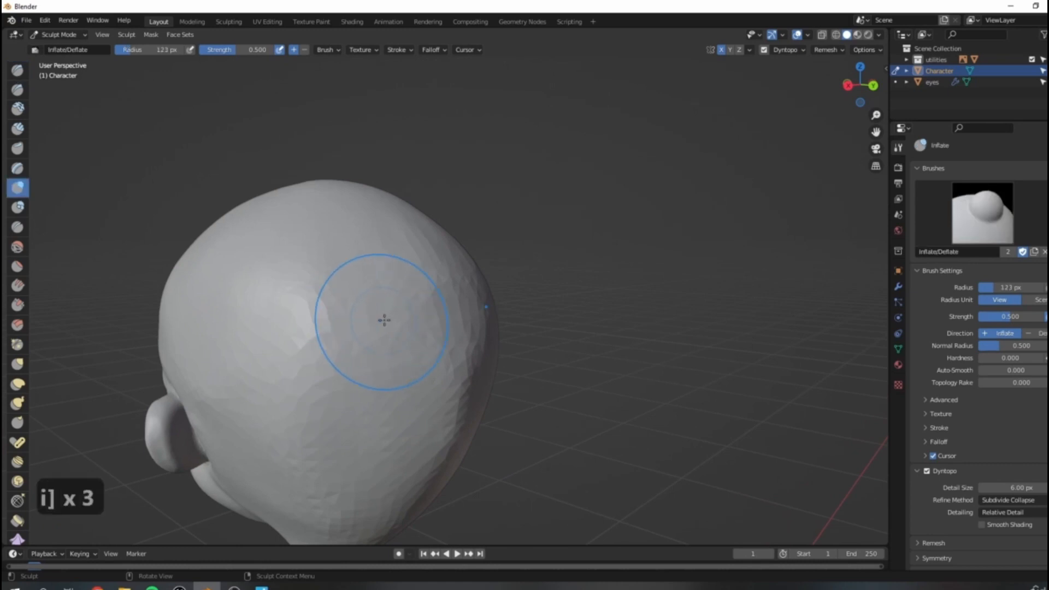
pyautogui.moveTo(385, 321)
pyautogui.mouseDown()
pyautogui.moveTo(320, 300)
pyautogui.moveTo(325, 401)
pyautogui.mouseUp()
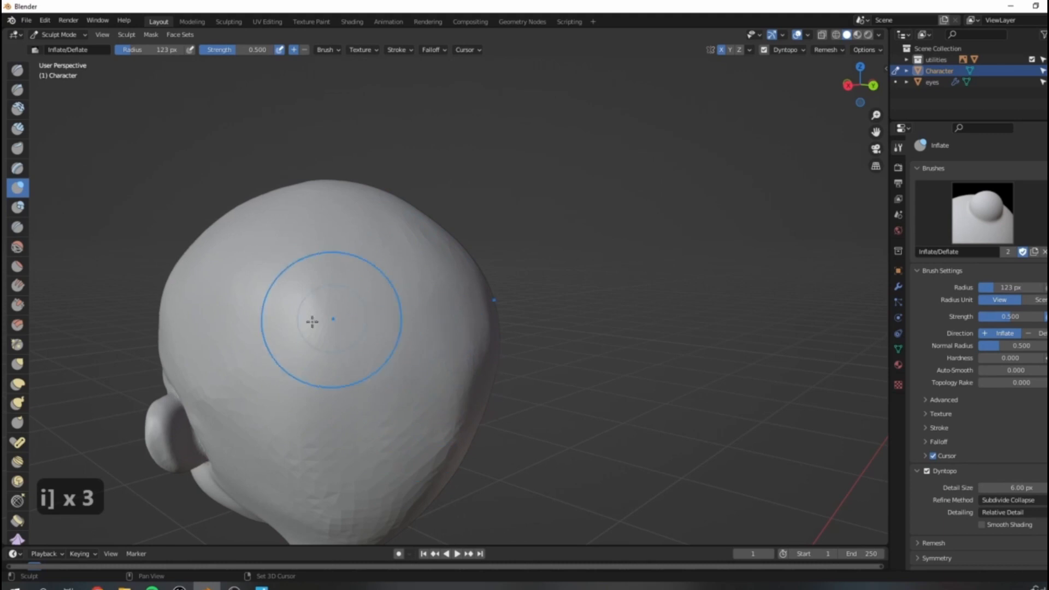
pyautogui.moveTo(284, 409); pyautogui.dragTo(276, 469)
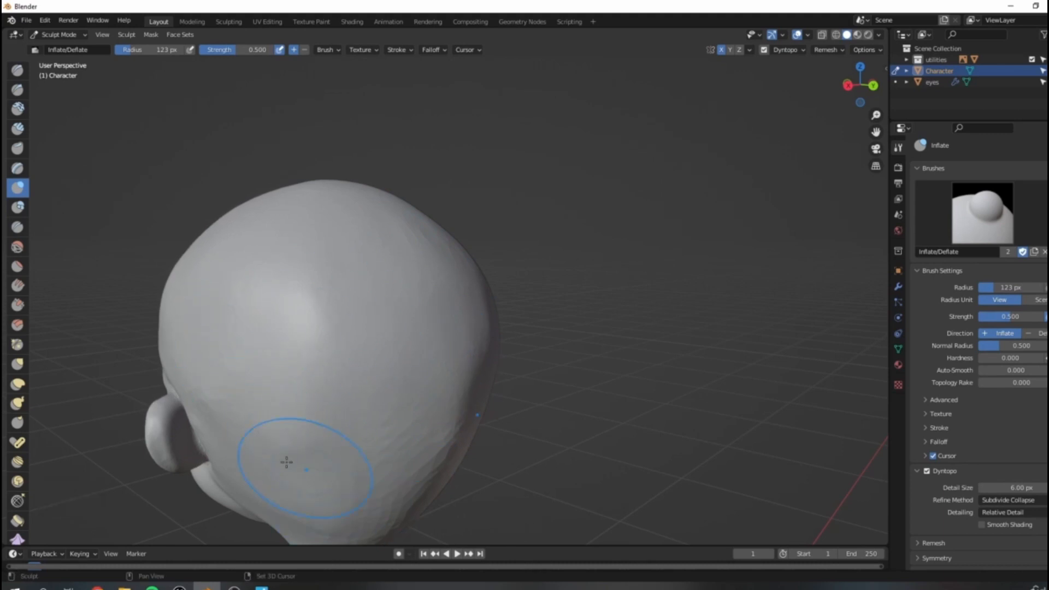
pyautogui.moveTo(244, 443)
pyautogui.mouseDown(button='middle')
pyautogui.moveTo(355, 475)
pyautogui.moveTo(394, 347)
pyautogui.moveTo(390, 425)
pyautogui.moveTo(344, 322)
pyautogui.mouseUp(button='middle')
pyautogui.moveTo(309, 283); pyautogui.dragTo(307, 279)
pyautogui.moveTo(330, 256)
pyautogui.mouseDown()
pyautogui.moveTo(339, 251)
pyautogui.moveTo(330, 259)
pyautogui.mouseUp()
# Try to pull the middle of the back of the head with the Grab brush and undo the stroke.
pyautogui.scroll(-2, 480, 359)
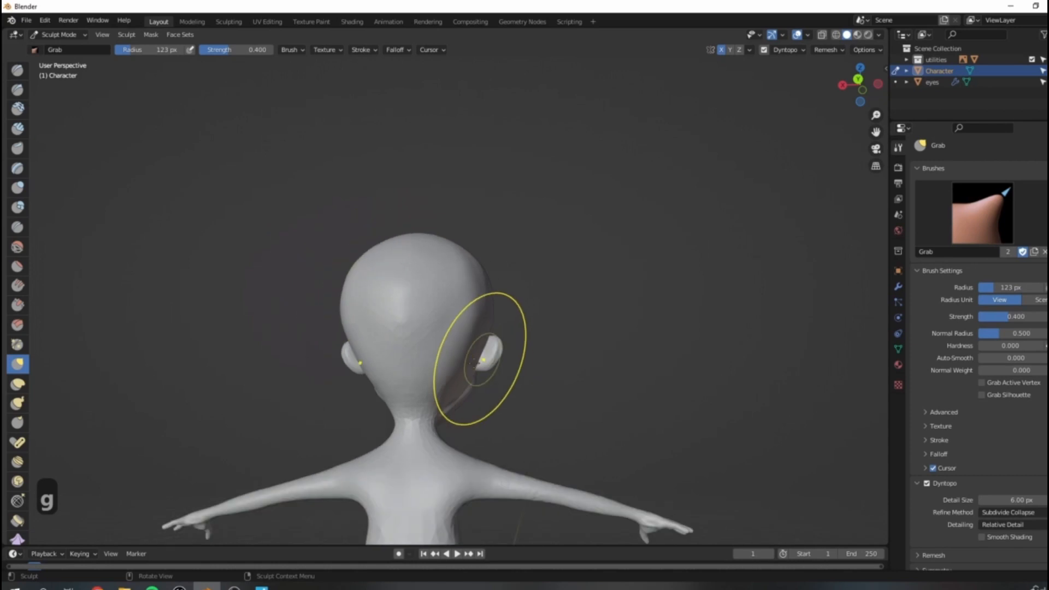
pyautogui.moveTo(480, 358); pyautogui.dragTo(505, 334, button='middle')
pyautogui.scroll(3, 438, 355)
pyautogui.moveTo(438, 356)
pyautogui.keyDown('shift'); pyautogui.mouseDown(button='middle')
pyautogui.moveTo(452, 311)
pyautogui.moveTo(434, 328)
pyautogui.moveTo(452, 281)
pyautogui.mouseUp(button='middle'); pyautogui.keyUp('shift')
pyautogui.scroll(1, 433, 328)
pyautogui.scroll(1, 433, 328)
pyautogui.moveTo(453, 281)
pyautogui.mouseDown()
pyautogui.moveTo(382, 288)
pyautogui.moveTo(417, 286)
pyautogui.mouseUp()
pyautogui.hotkey('ctrl', 'z')
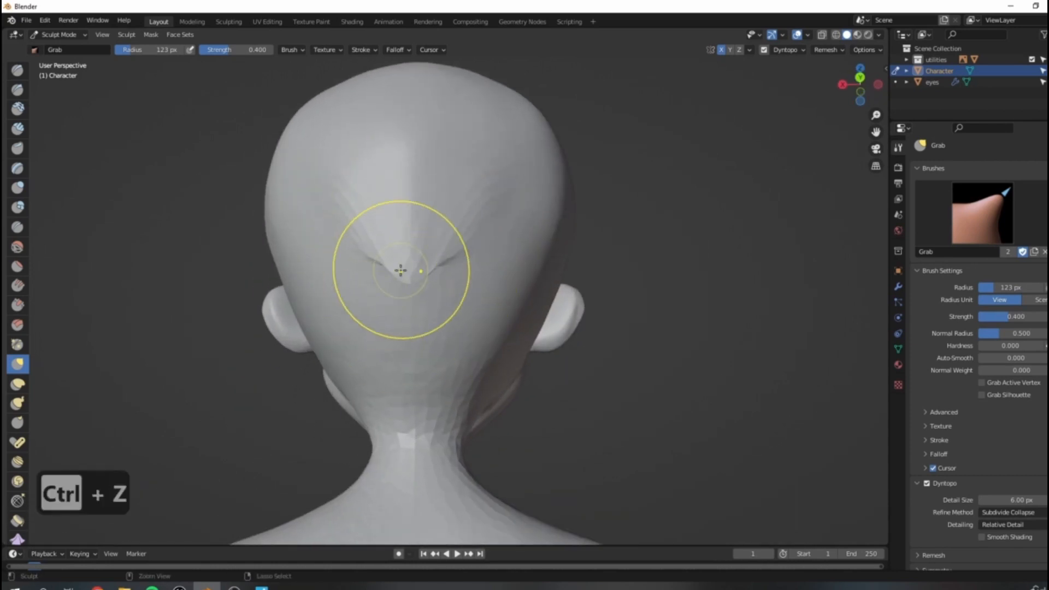
# Return to the Inflate/Deflate brush and smooth the lower back of the head down to the nape.
pyautogui.press('i')
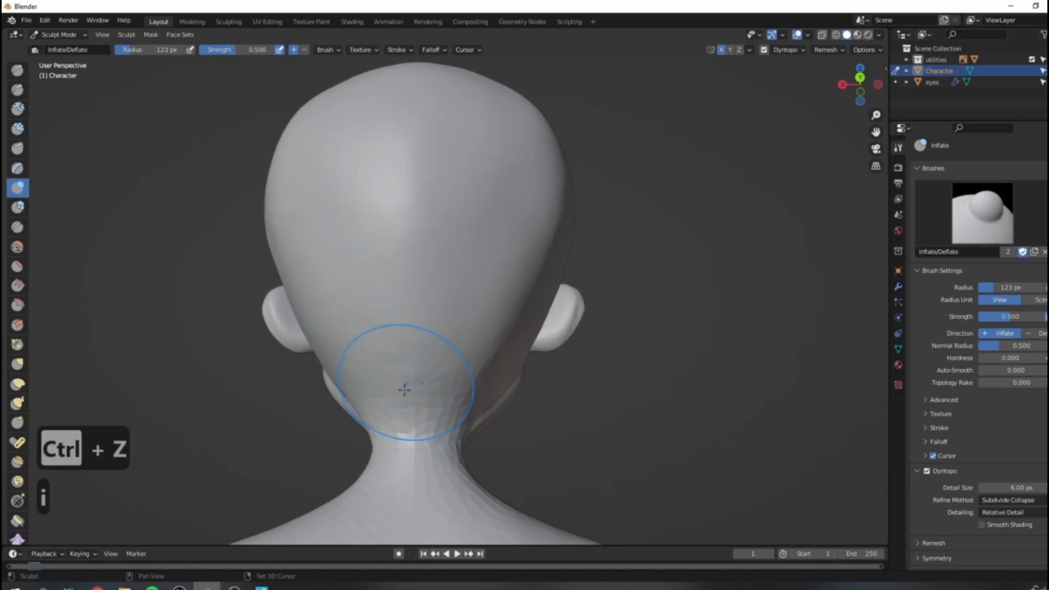
pyautogui.scroll(-1, 456, 476)
pyautogui.scroll(-3, 447, 367)
pyautogui.moveTo(447, 368); pyautogui.dragTo(426, 248, button='middle')
pyautogui.scroll(3, 418, 281)
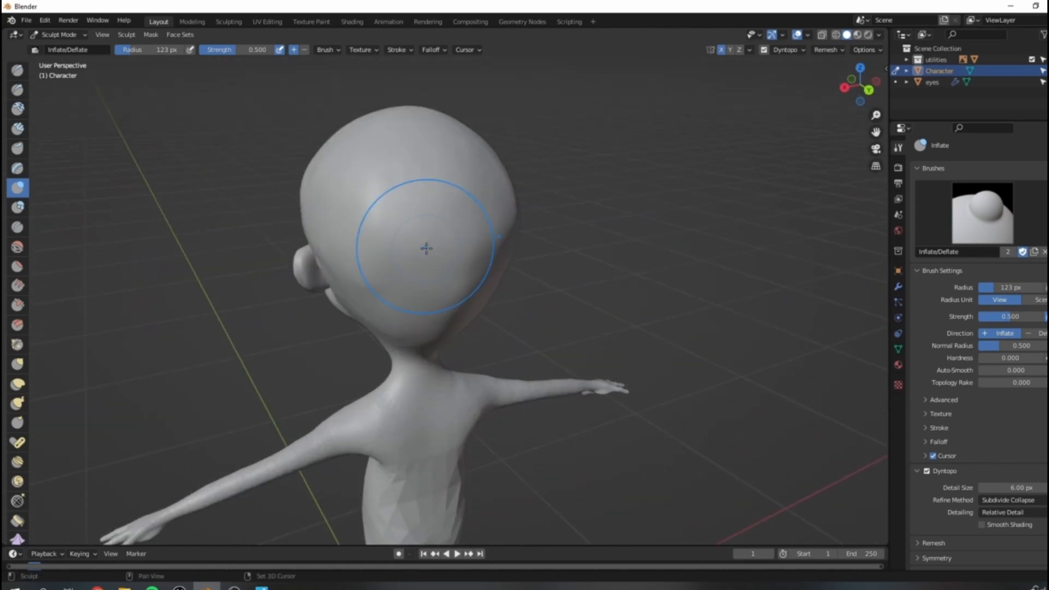
pyautogui.moveTo(425, 277); pyautogui.dragTo(407, 308)
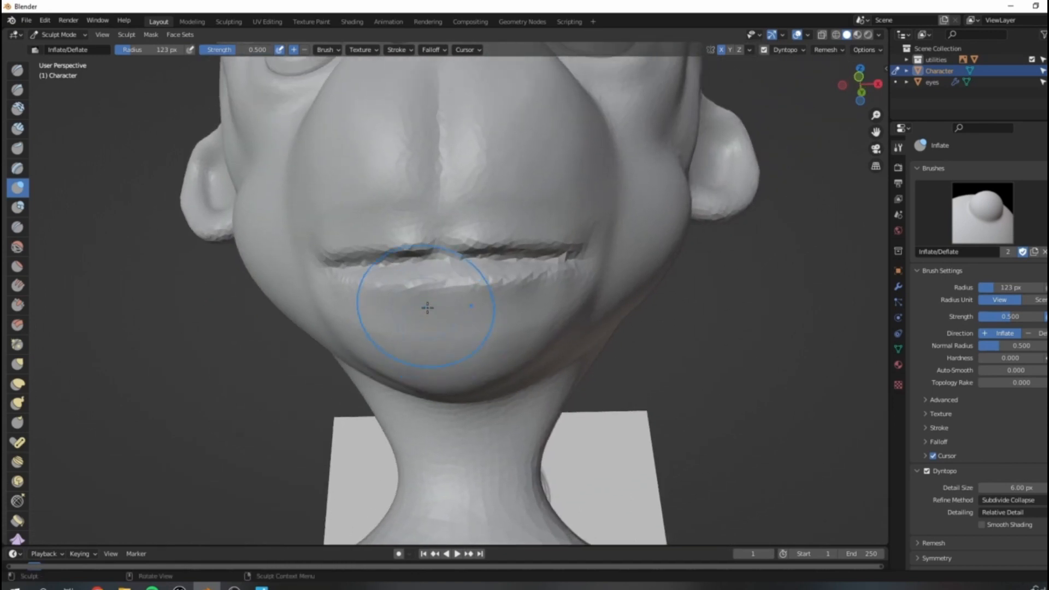
# Switch to the Draw brush with a 64 px radius and smooth the rough lower lip.
pyautogui.press('[')
pyautogui.press('[')
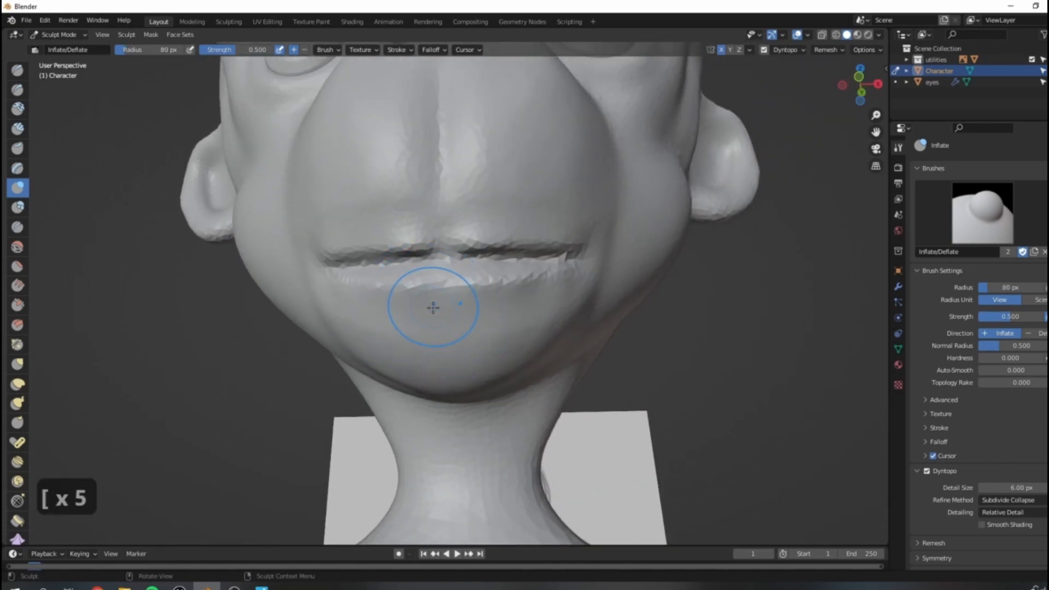
pyautogui.press('x')
pyautogui.moveTo(451, 283)
pyautogui.mouseDown()
pyautogui.moveTo(478, 274)
pyautogui.moveTo(406, 284)
pyautogui.mouseUp()
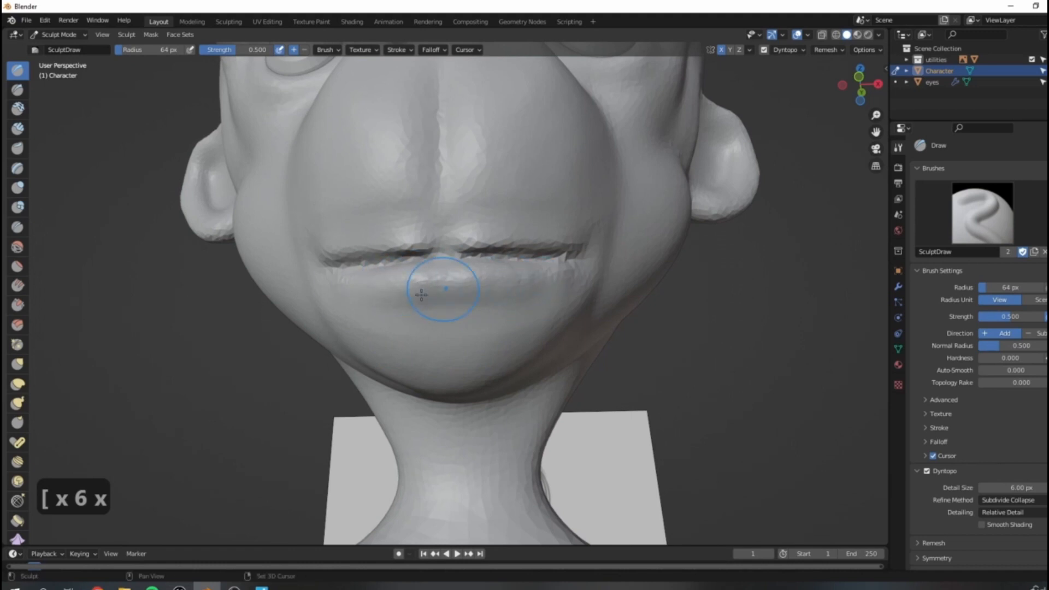
# Reduce the Draw brush radius to 45 px and build up the upper lip along the mouth line.
pyautogui.scroll(-6, 536, 221)
pyautogui.moveTo(536, 221); pyautogui.dragTo(431, 350, button='middle')
pyautogui.scroll(7, 448, 300)
pyautogui.scroll(-4, 438, 333)
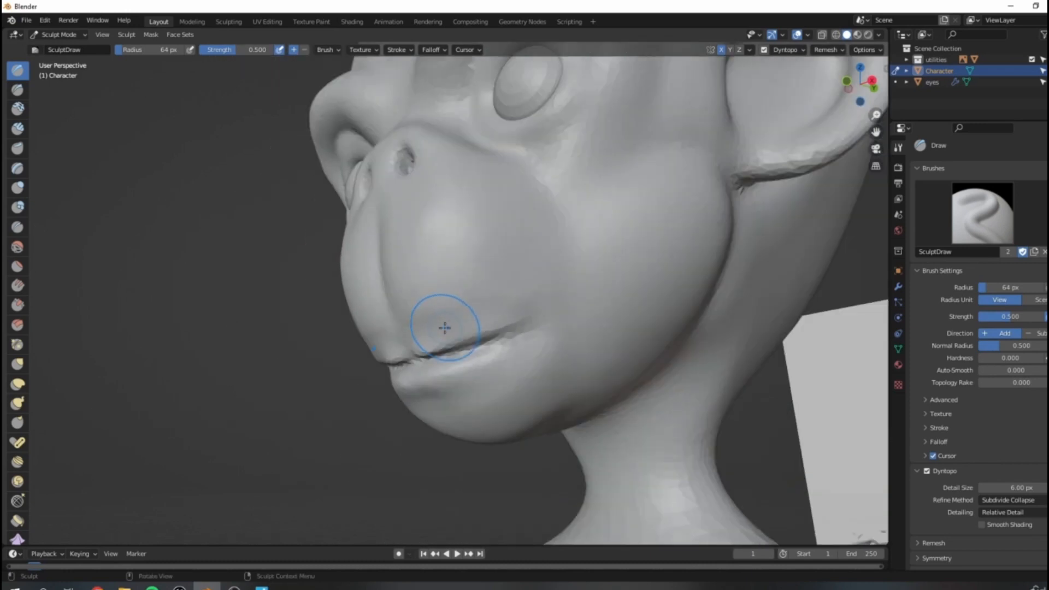
pyautogui.scroll(4, 442, 317)
pyautogui.press('[')
pyautogui.press('[')
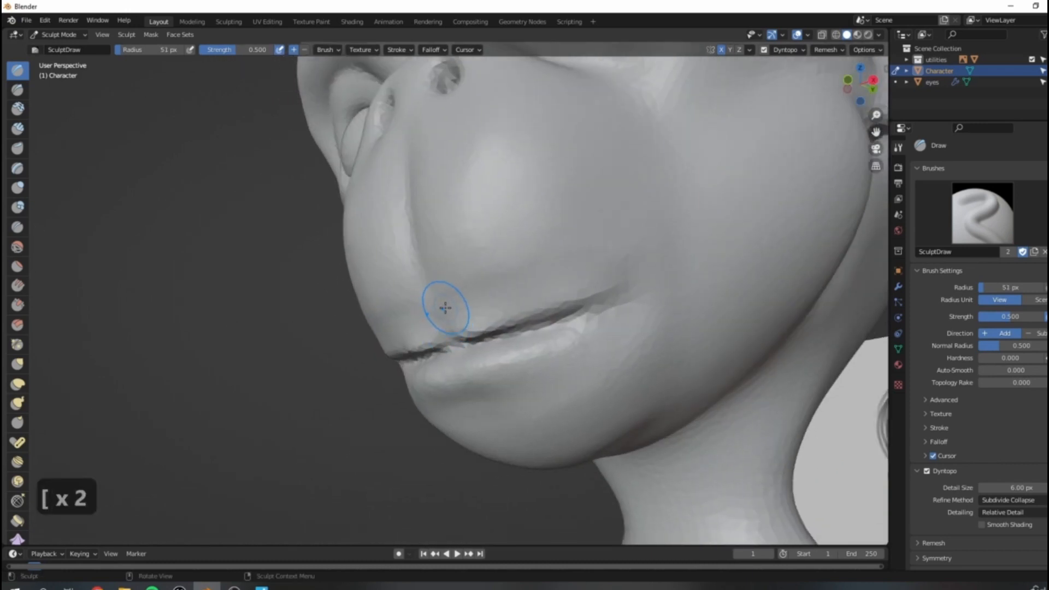
pyautogui.moveTo(453, 319)
pyautogui.mouseDown()
pyautogui.moveTo(457, 328)
pyautogui.moveTo(547, 312)
pyautogui.moveTo(601, 290)
pyautogui.mouseUp()
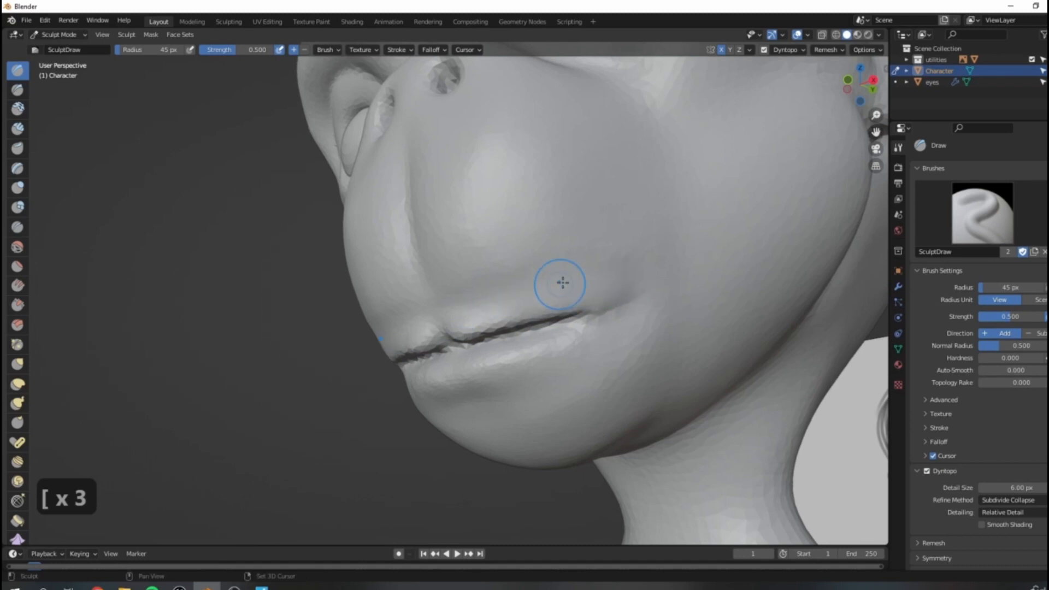
pyautogui.moveTo(454, 331)
pyautogui.mouseDown()
pyautogui.moveTo(469, 329)
pyautogui.moveTo(428, 330)
pyautogui.mouseUp()
# Set the Dyntopo refine method to Subdivide Edges.
pyautogui.scroll(-4, 490, 312)
pyautogui.moveTo(492, 308); pyautogui.dragTo(558, 286, button='middle')
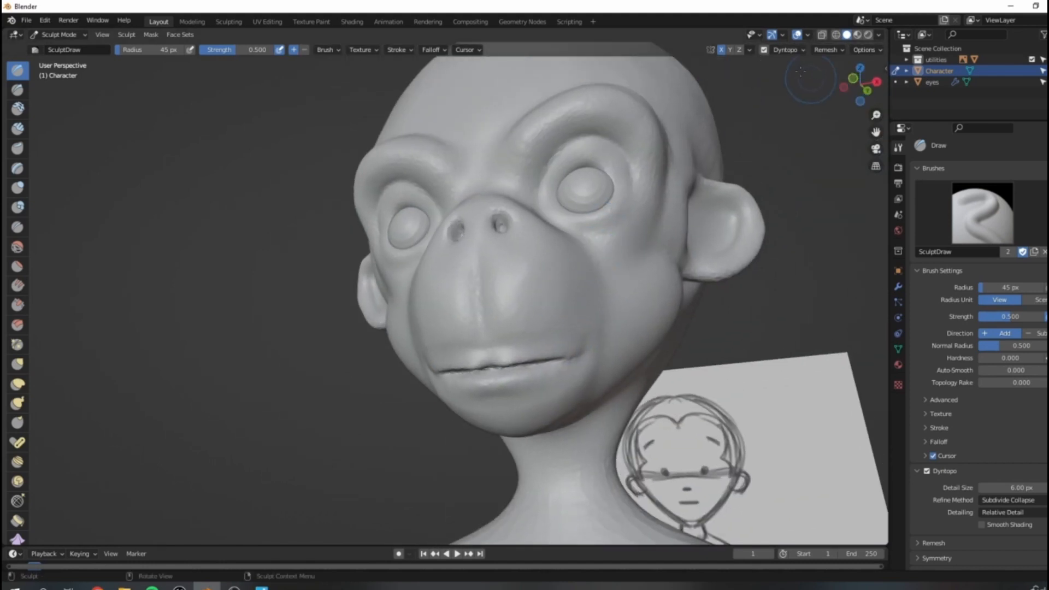
pyautogui.scroll(-2, 988, 448)
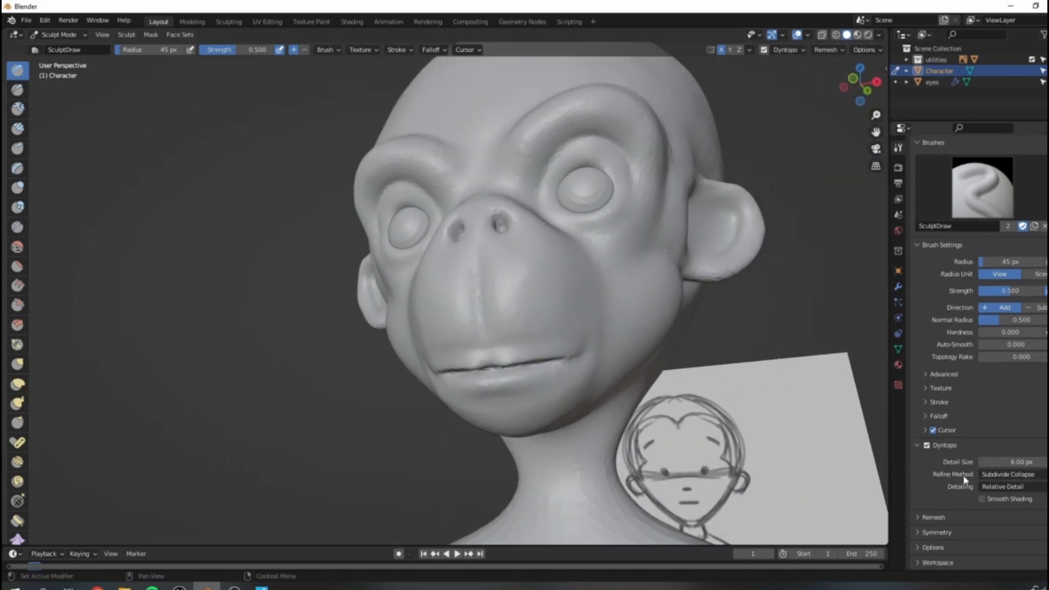
pyautogui.click(1004, 476)
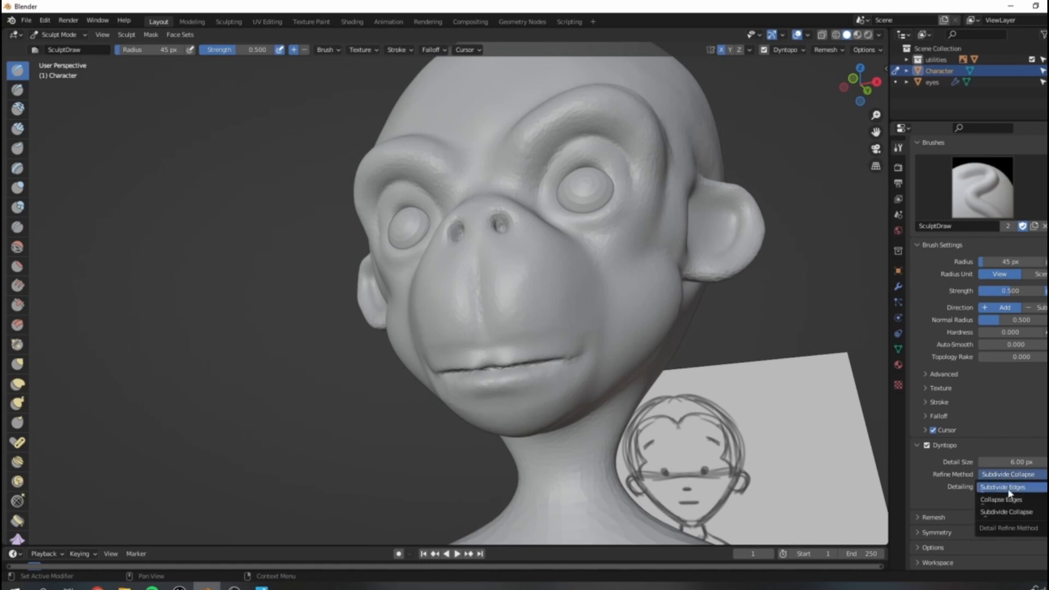
pyautogui.click(1009, 494)
# Try filling in the centre of the mouth opening with the Draw brush and undo the stroke.
pyautogui.moveTo(601, 355); pyautogui.dragTo(599, 318, button='middle')
pyautogui.scroll(5, 676, 363)
pyautogui.press('x')
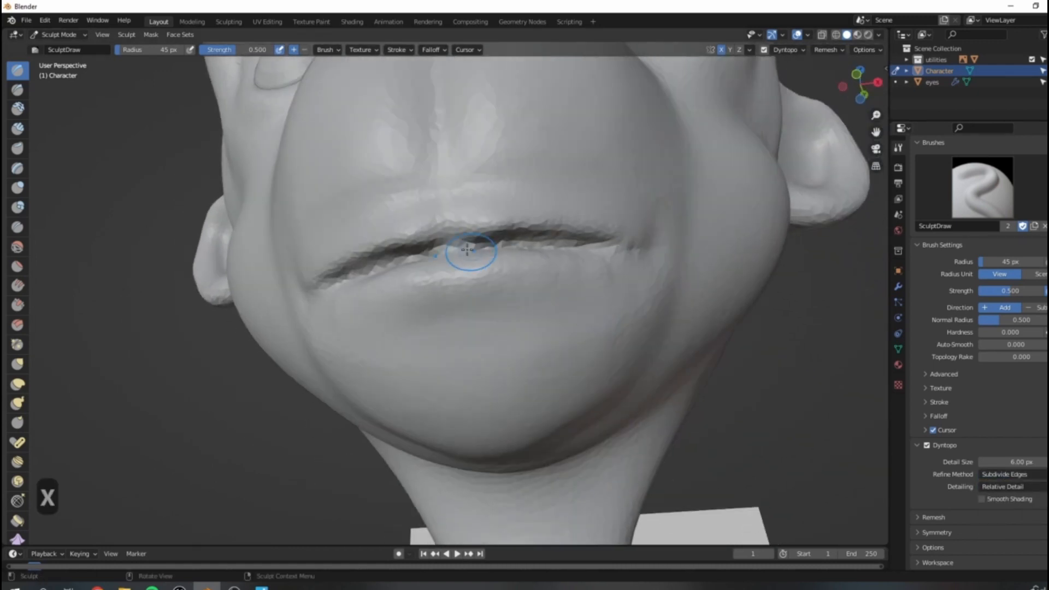
pyautogui.hotkey('ctrl', 'z')
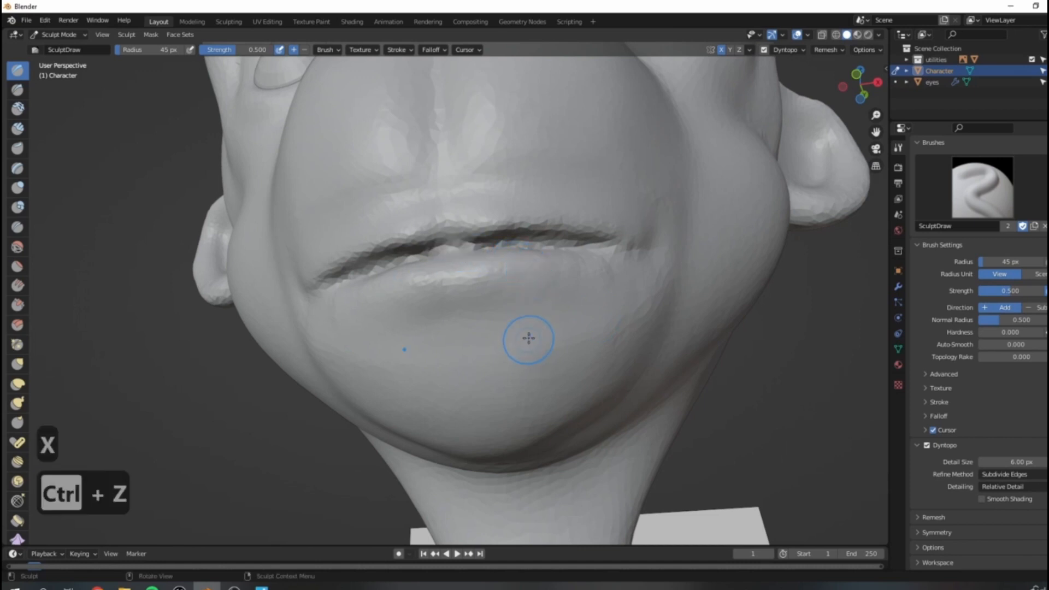
# Switch to the Crease brush with a 45 px radius and sharpen the line between the lips.
pyautogui.press('c')
pyautogui.moveTo(453, 243); pyautogui.dragTo(526, 245)
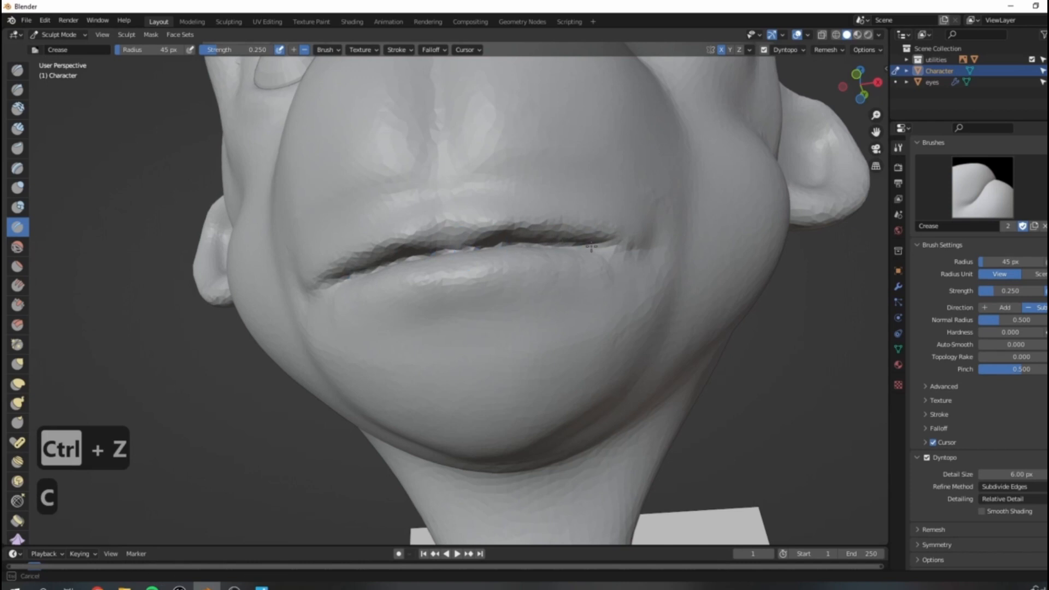
pyautogui.moveTo(591, 247); pyautogui.dragTo(631, 248)
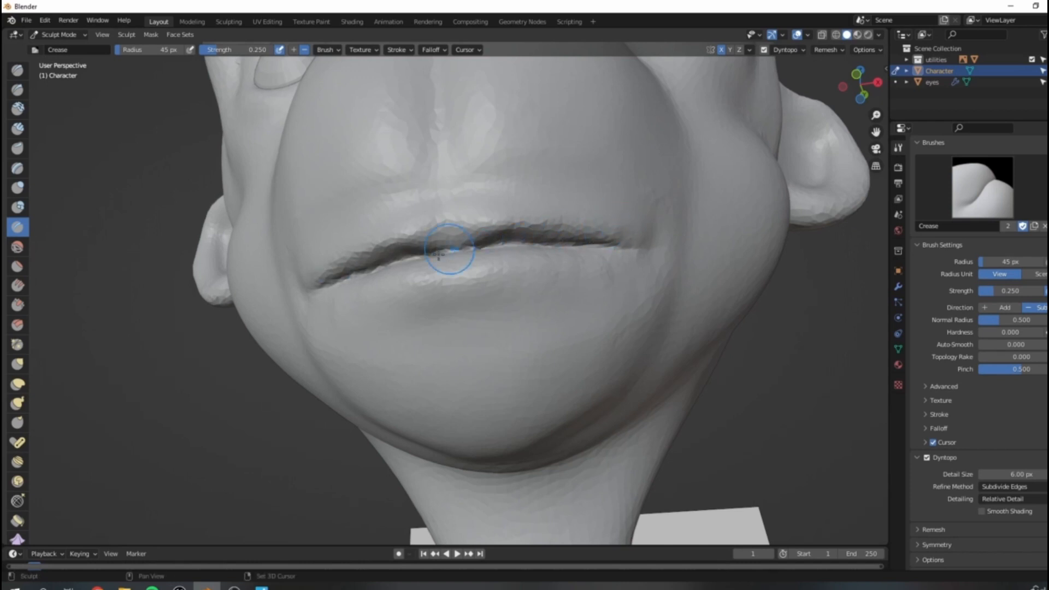
pyautogui.moveTo(447, 244); pyautogui.dragTo(427, 255)
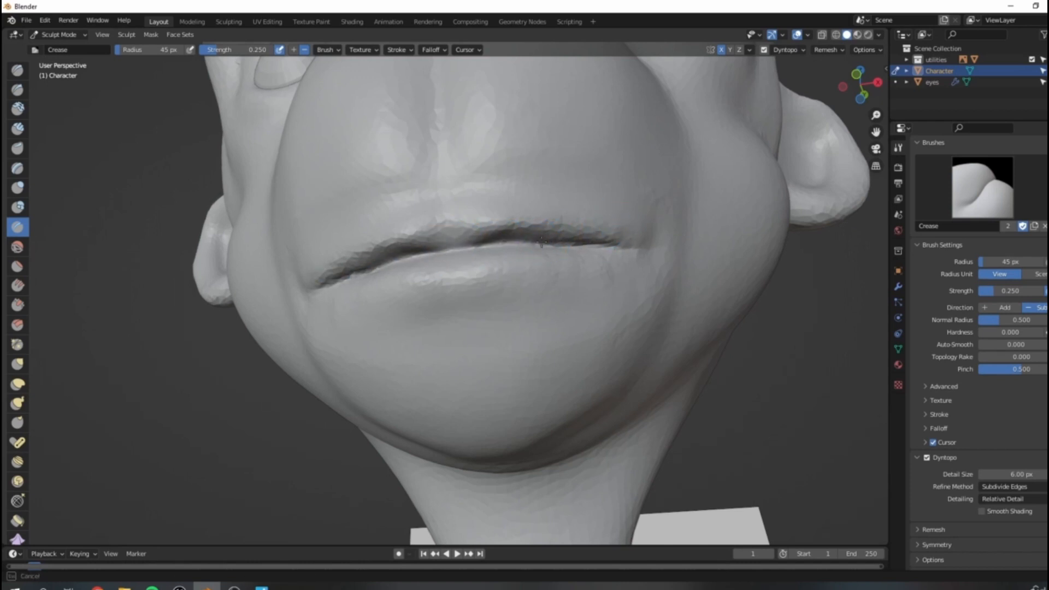
pyautogui.moveTo(629, 210); pyautogui.dragTo(538, 262, button='middle')
pyautogui.scroll(-3, 502, 344)
pyautogui.moveTo(462, 334); pyautogui.dragTo(490, 329, button='middle')
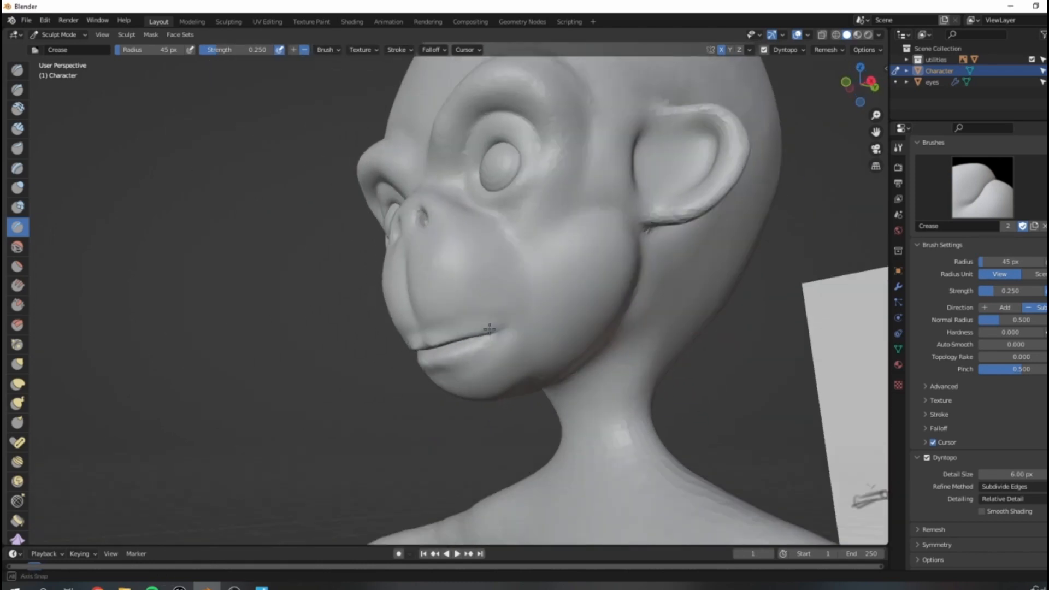
# Switch to the Inflate/Deflate brush with a 45 px radius and fill out the upper lip above the mouth line.
pyautogui.scroll(4, 469, 328)
pyautogui.press('i')
pyautogui.moveTo(407, 333); pyautogui.dragTo(434, 332)
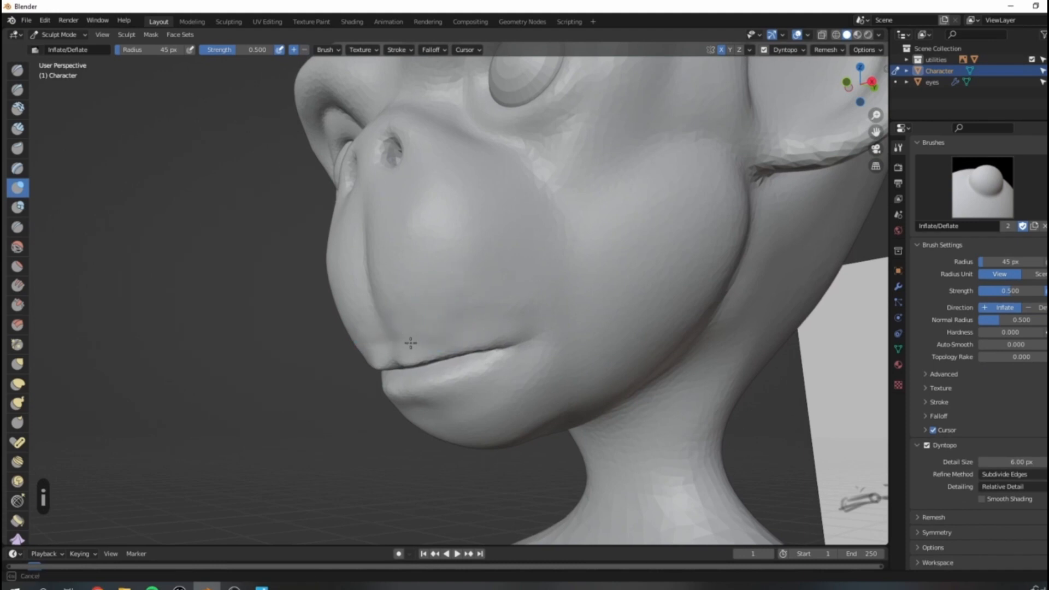
pyautogui.moveTo(407, 360); pyautogui.dragTo(516, 333)
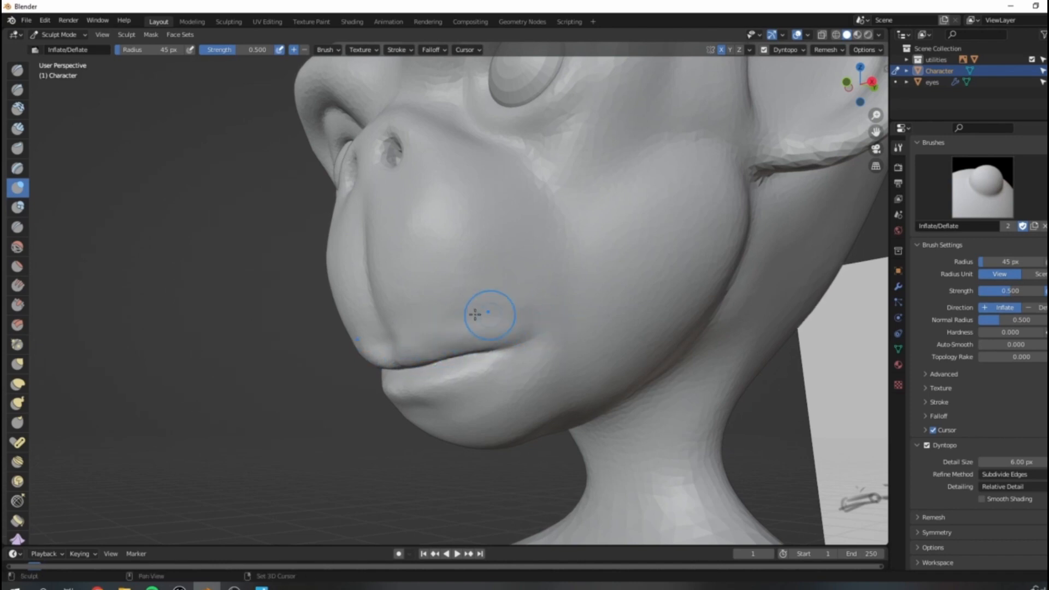
pyautogui.scroll(-8, 557, 316)
pyautogui.moveTo(583, 307)
pyautogui.mouseDown(button='middle')
pyautogui.moveTo(664, 306)
pyautogui.moveTo(588, 301)
pyautogui.mouseUp(button='middle')
pyautogui.scroll(6, 568, 317)
pyautogui.moveTo(511, 352); pyautogui.dragTo(608, 372, button='middle')
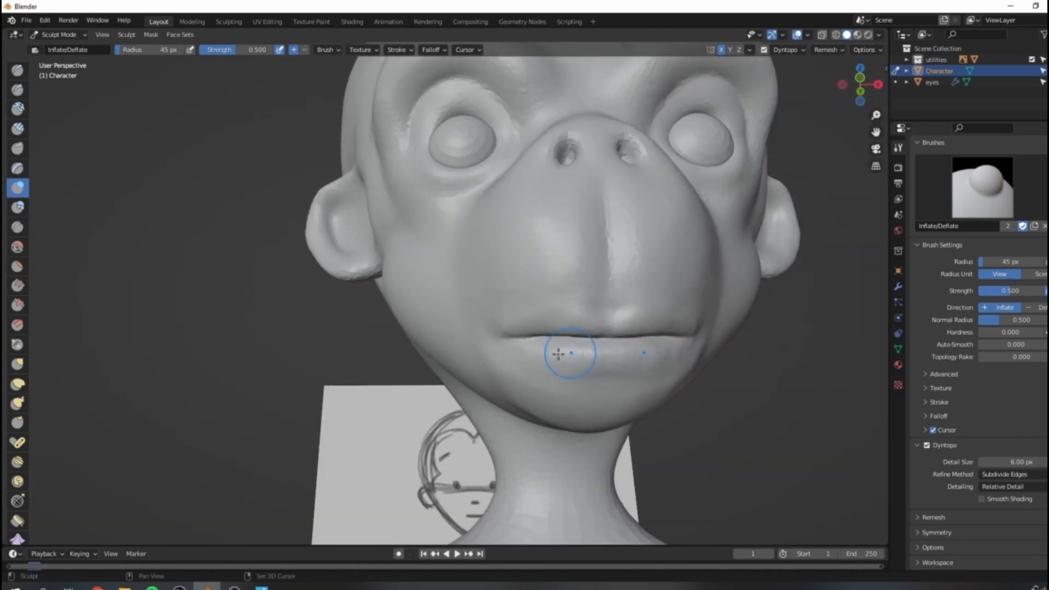
# Examine the nose, eyes and mouth up close and compare the face from several angles.
pyautogui.scroll(-4, 597, 358)
pyautogui.moveTo(644, 356)
pyautogui.mouseDown(button='middle')
pyautogui.moveTo(513, 326)
pyautogui.moveTo(527, 335)
pyautogui.mouseUp(button='middle')
pyautogui.scroll(7, 497, 322)
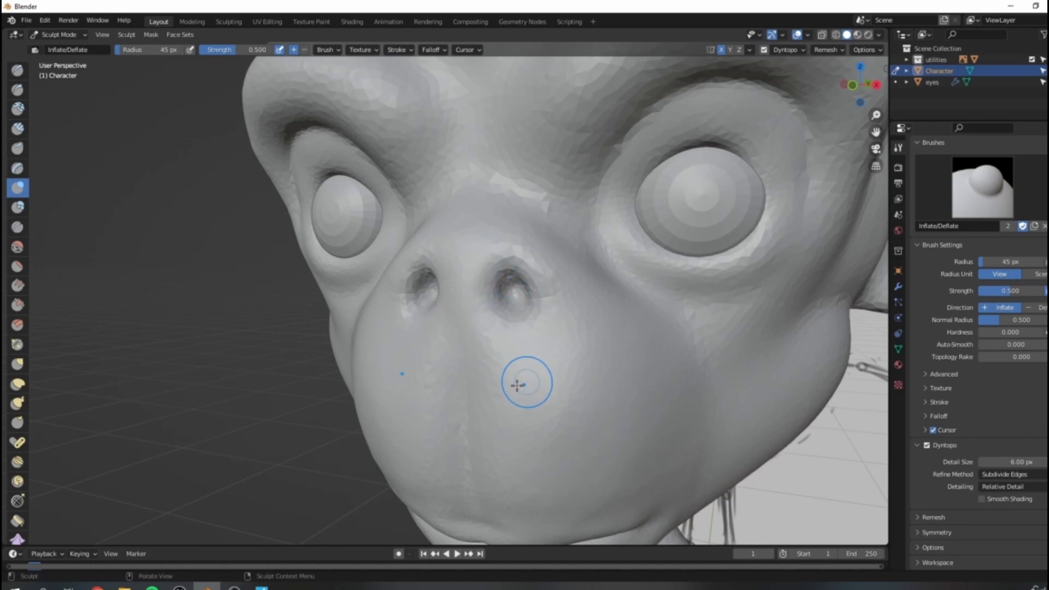
pyautogui.scroll(-7, 517, 385)
pyautogui.moveTo(618, 364)
pyautogui.mouseDown(button='middle')
pyautogui.moveTo(705, 355)
pyautogui.moveTo(663, 344)
pyautogui.moveTo(601, 352)
pyautogui.moveTo(625, 348)
pyautogui.mouseUp(button='middle')
pyautogui.scroll(-2, 663, 344)
pyautogui.scroll(3, 571, 295)
pyautogui.scroll(-5, 565, 284)
pyautogui.moveTo(628, 304)
pyautogui.mouseDown(button='middle')
pyautogui.moveTo(626, 339)
pyautogui.moveTo(588, 303)
pyautogui.mouseUp(button='middle')
pyautogui.scroll(2, 623, 332)
pyautogui.scroll(3, 484, 286)
pyautogui.scroll(-2, 484, 286)
pyautogui.moveTo(486, 287)
pyautogui.mouseDown(button='middle')
pyautogui.moveTo(651, 304)
pyautogui.moveTo(628, 298)
pyautogui.moveTo(609, 314)
pyautogui.moveTo(599, 301)
pyautogui.mouseUp(button='middle')
# Switch to the Grab brush and examine the whole character from front and side against the reference drawing.
pyautogui.press('g')
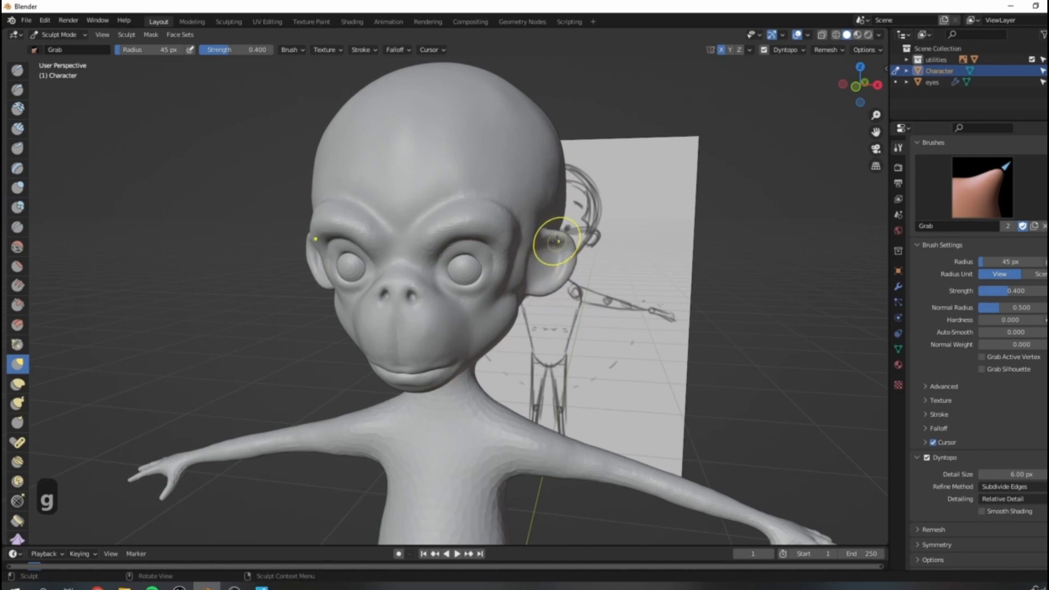
pyautogui.scroll(-4, 503, 377)
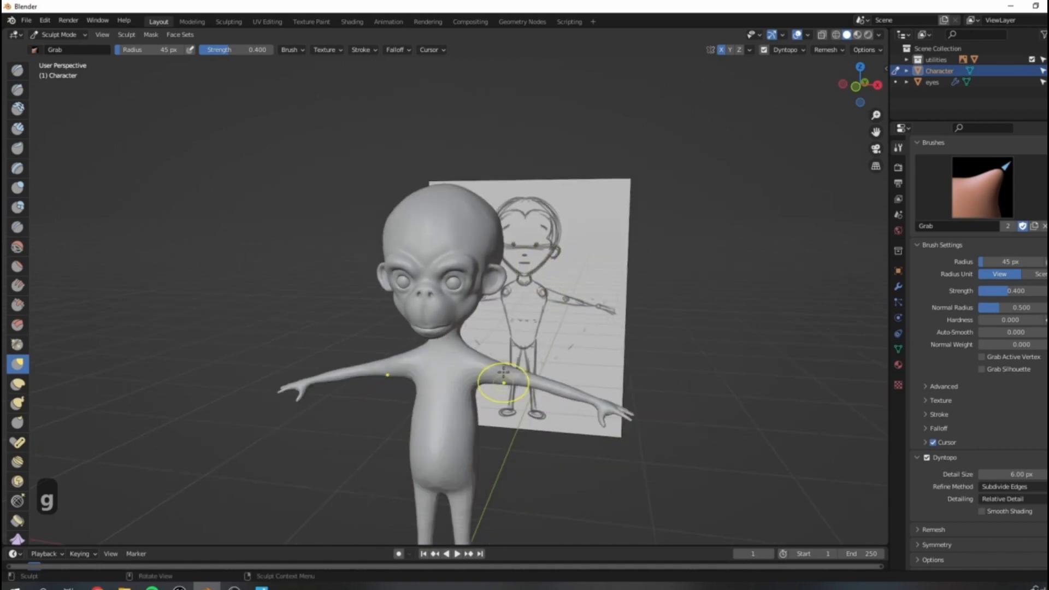
pyautogui.scroll(-2, 503, 379)
pyautogui.moveTo(503, 378); pyautogui.dragTo(515, 340, button='middle')
pyautogui.scroll(4, 477, 111)
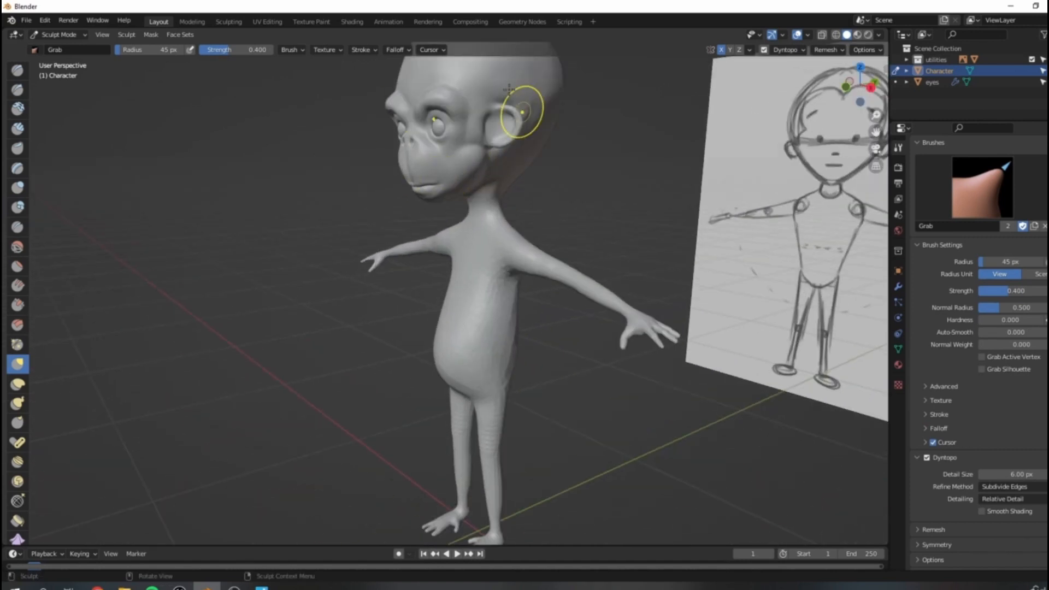
pyautogui.scroll(-3, 567, 352)
pyautogui.moveTo(569, 352)
pyautogui.mouseDown(button='middle')
pyautogui.moveTo(447, 338)
pyautogui.moveTo(546, 332)
pyautogui.mouseUp(button='middle')
pyautogui.moveTo(454, 314); pyautogui.dragTo(483, 313, button='middle')
pyautogui.keyDown('shift'); pyautogui.moveTo(459, 306); pyautogui.dragTo(355, 346, button='middle'); pyautogui.keyUp('shift')
pyautogui.moveTo(471, 323); pyautogui.dragTo(429, 314, button='middle')
pyautogui.moveTo(373, 291)
pyautogui.keyDown('shift'); pyautogui.mouseDown(button='middle')
pyautogui.moveTo(435, 302)
pyautogui.moveTo(382, 305)
pyautogui.moveTo(394, 306)
pyautogui.mouseUp(button='middle'); pyautogui.keyUp('shift')
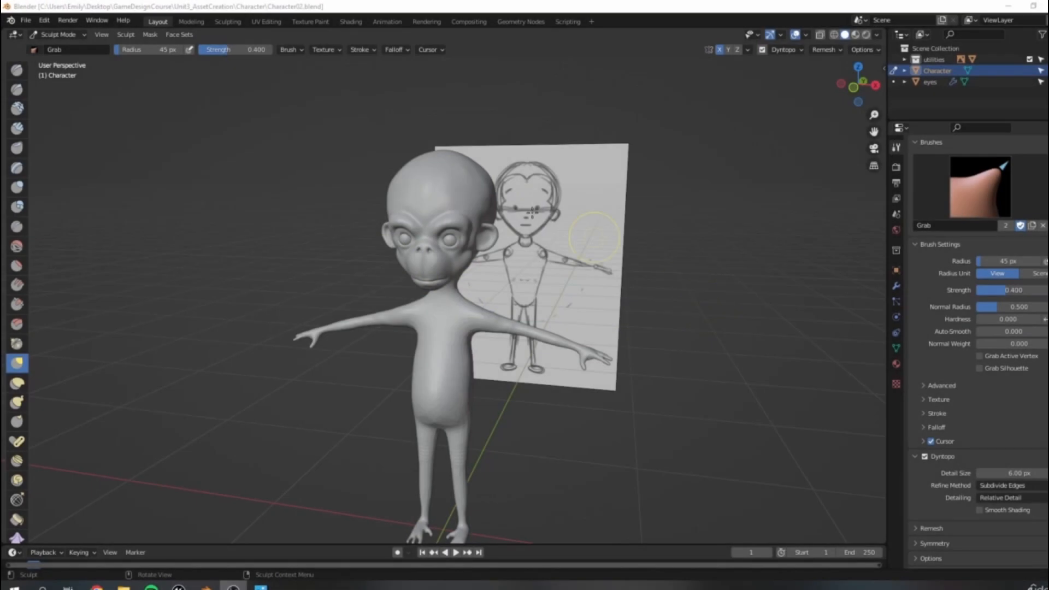
pyautogui.moveTo(522, 357)
pyautogui.mouseDown(button='middle')
pyautogui.moveTo(552, 339)
pyautogui.moveTo(582, 372)
pyautogui.moveTo(576, 315)
pyautogui.moveTo(534, 342)
pyautogui.moveTo(649, 342)
pyautogui.mouseUp(button='middle')
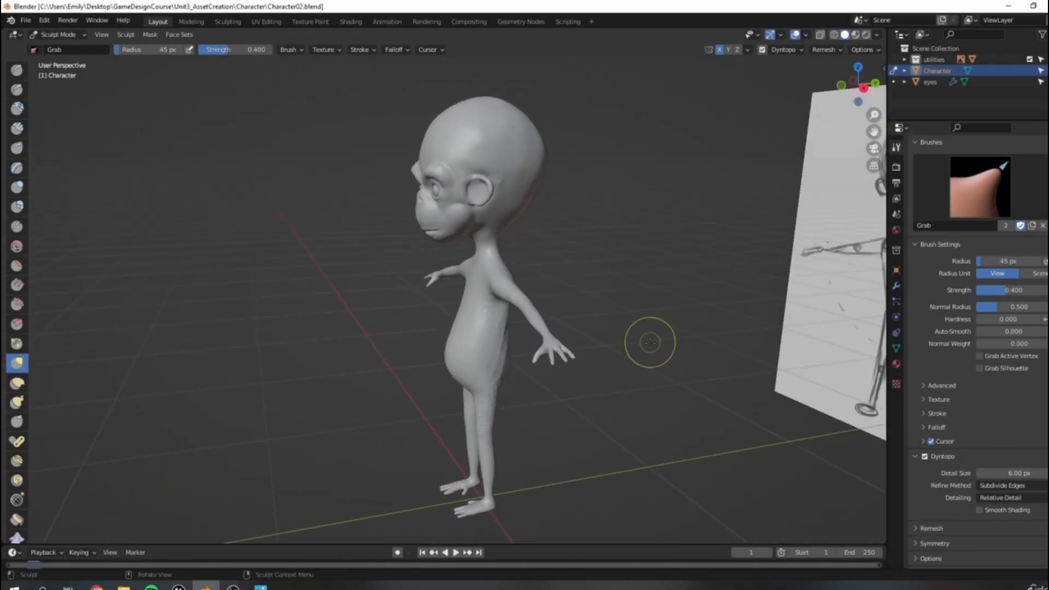
pyautogui.scroll(-3, 467, 326)
pyautogui.moveTo(466, 327); pyautogui.dragTo(510, 320, button='middle')
pyautogui.scroll(-2, 546, 396)
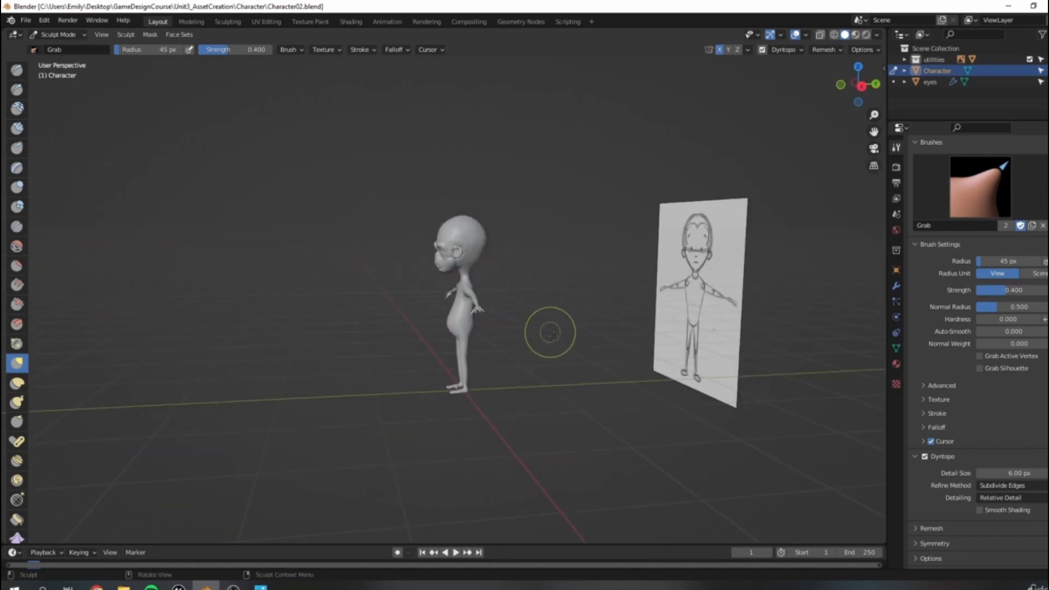
# Set the Grab brush radius to 114 px and reshape the nape and the back of the skull in profile.
pyautogui.moveTo(547, 396); pyautogui.dragTo(553, 339, button='middle')
pyautogui.scroll(3, 477, 299)
pyautogui.scroll(3, 477, 300)
pyautogui.moveTo(477, 299); pyautogui.dragTo(546, 299, button='middle')
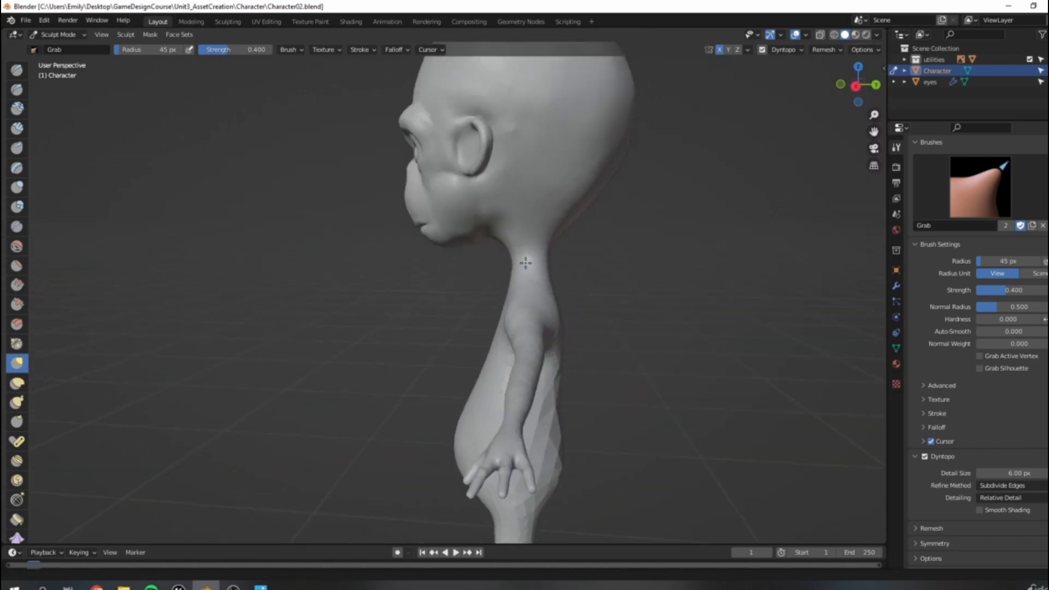
pyautogui.scroll(2, 550, 298)
pyautogui.press('f')
pyautogui.click(585, 296)
pyautogui.moveTo(557, 243)
pyautogui.mouseDown()
pyautogui.moveTo(553, 229)
pyautogui.moveTo(569, 220)
pyautogui.mouseUp()
pyautogui.moveTo(581, 238)
pyautogui.mouseDown()
pyautogui.moveTo(575, 212)
pyautogui.moveTo(590, 217)
pyautogui.moveTo(614, 117)
pyautogui.mouseUp()
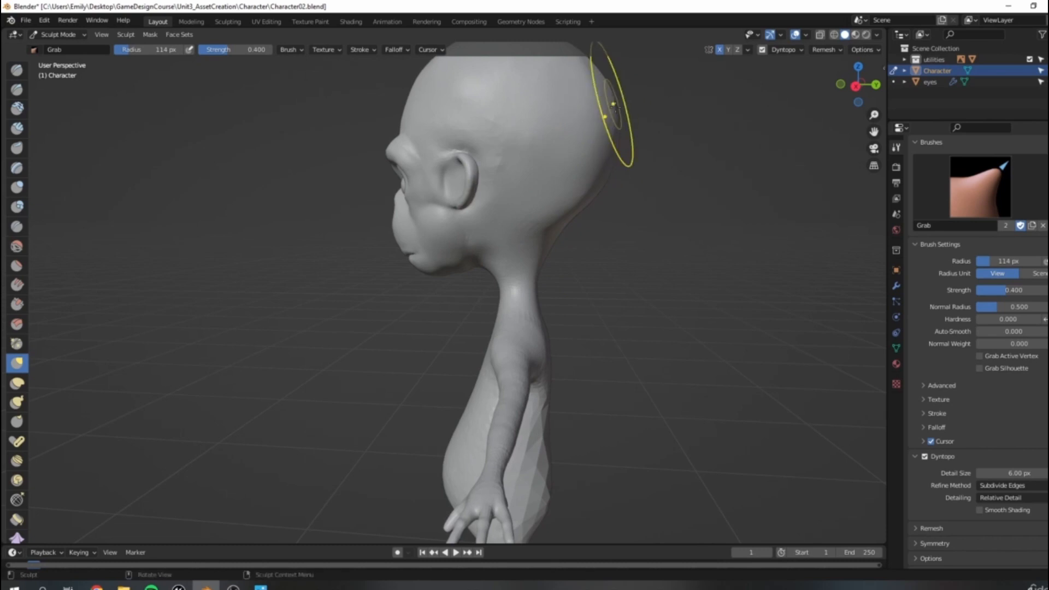
pyautogui.moveTo(644, 133)
pyautogui.mouseDown(button='middle')
pyautogui.moveTo(575, 221)
pyautogui.moveTo(631, 218)
pyautogui.moveTo(621, 217)
pyautogui.mouseUp(button='middle')
pyautogui.scroll(3, 438, 163)
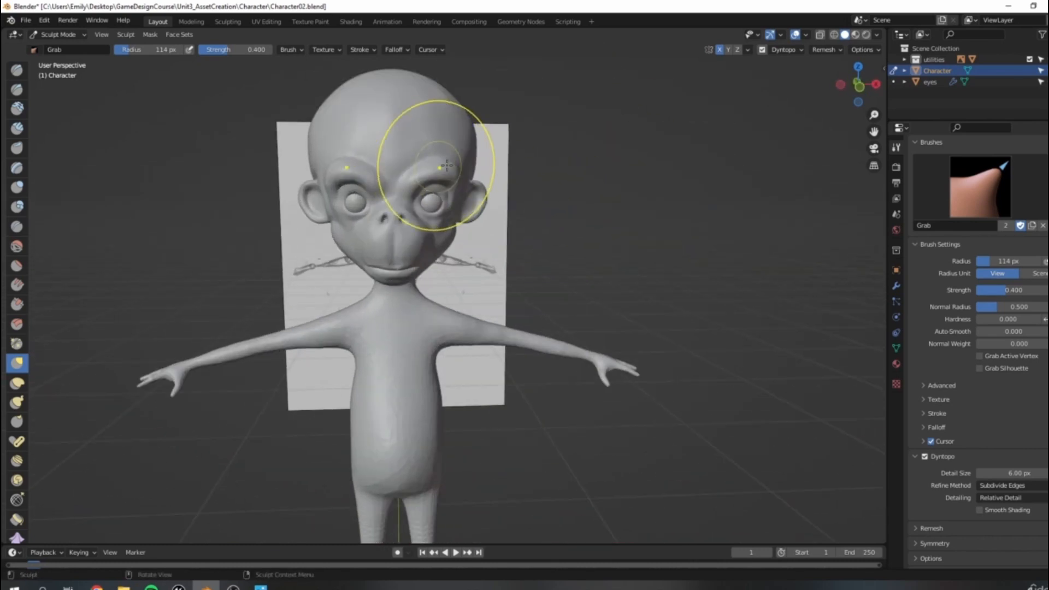
# Enlarge the Grab brush radius to 172 px and nudge the outline of the lower torso.
pyautogui.scroll(-4, 423, 268)
pyautogui.moveTo(445, 293)
pyautogui.mouseDown(button='middle')
pyautogui.moveTo(508, 286)
pyautogui.moveTo(545, 375)
pyautogui.moveTo(499, 333)
pyautogui.moveTo(415, 349)
pyautogui.mouseUp(button='middle')
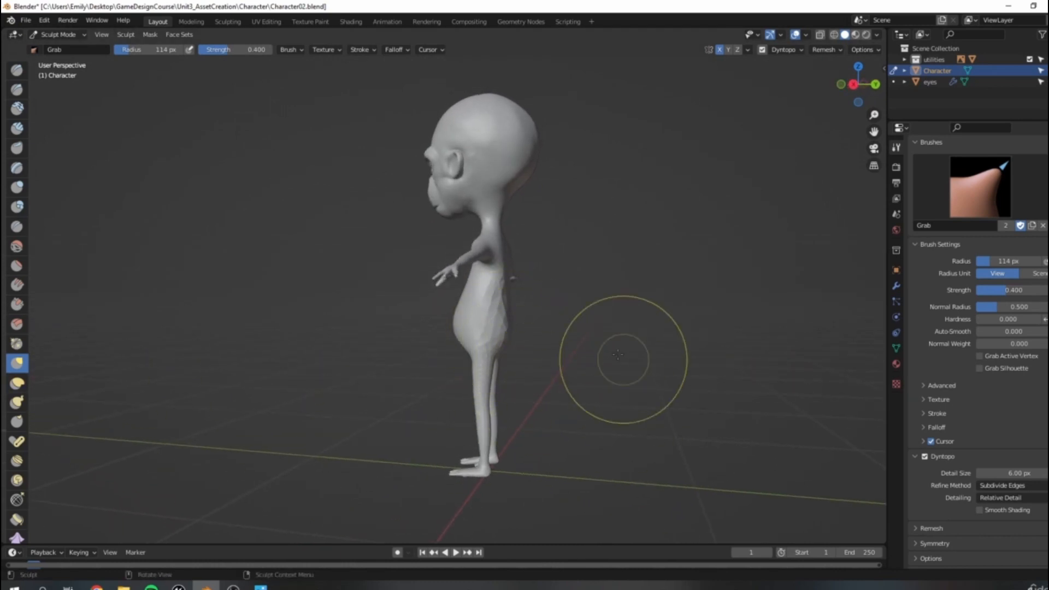
pyautogui.moveTo(585, 468); pyautogui.dragTo(690, 460, button='middle')
pyautogui.scroll(1, 517, 424)
pyautogui.moveTo(517, 425); pyautogui.dragTo(459, 404, button='middle')
pyautogui.scroll(3, 449, 350)
pyautogui.scroll(-2, 481, 402)
pyautogui.press(']')
pyautogui.press(']')
pyautogui.press(']')
pyautogui.press(']')
pyautogui.moveTo(455, 342); pyautogui.dragTo(462, 341)
# Examine the body proportions from several angles against the reference drawing.
pyautogui.moveTo(454, 348); pyautogui.dragTo(487, 445, button='middle')
pyautogui.scroll(3, 585, 481)
pyautogui.scroll(-2, 485, 350)
pyautogui.moveTo(485, 350); pyautogui.dragTo(557, 441, button='middle')
pyautogui.scroll(2, 572, 334)
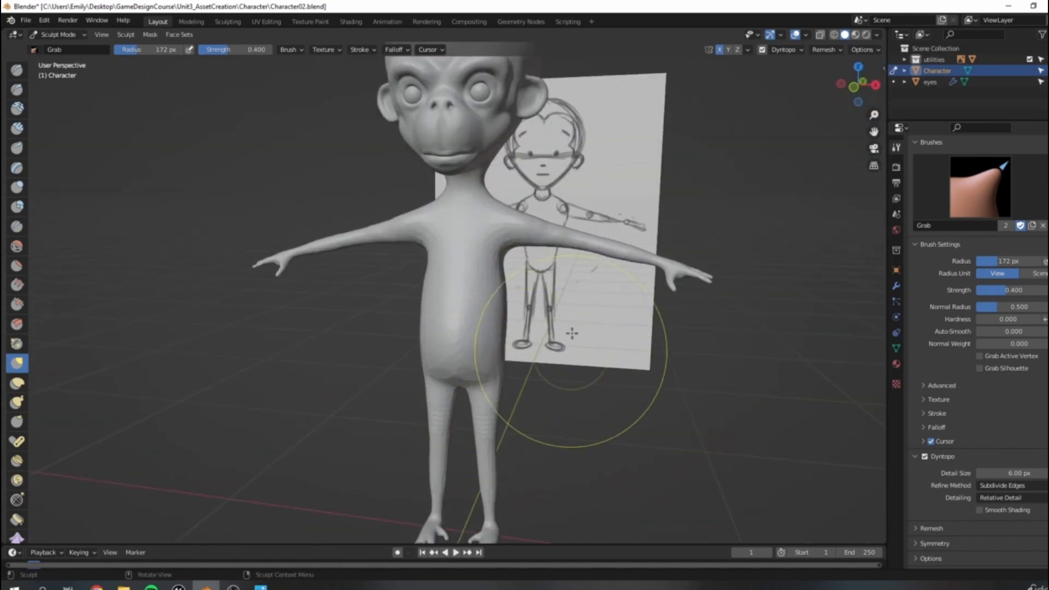
pyautogui.scroll(-3, 572, 333)
pyautogui.moveTo(581, 355); pyautogui.dragTo(534, 399, button='middle')
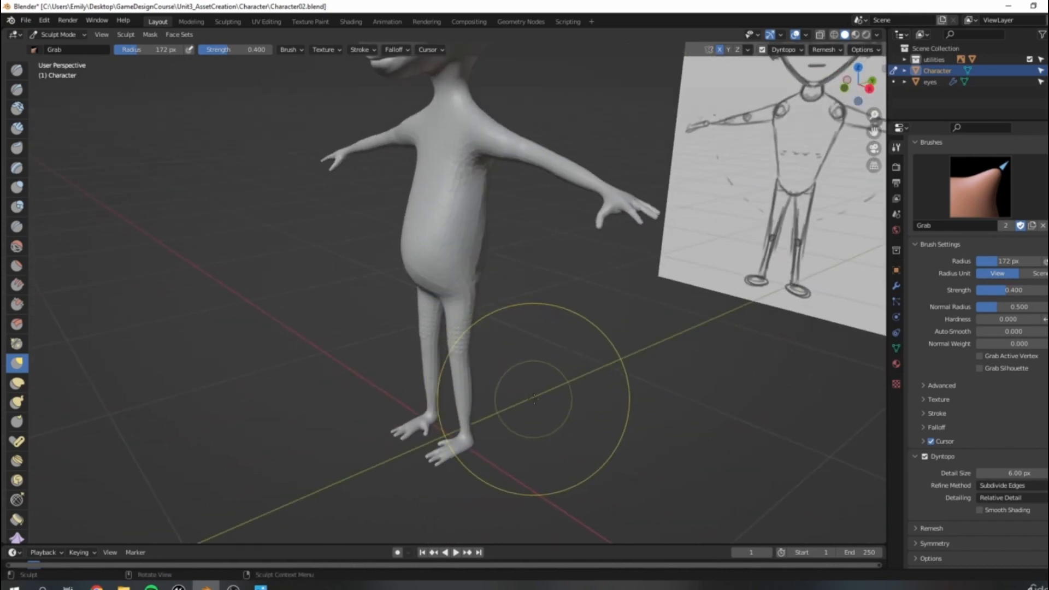
pyautogui.scroll(-4, 492, 241)
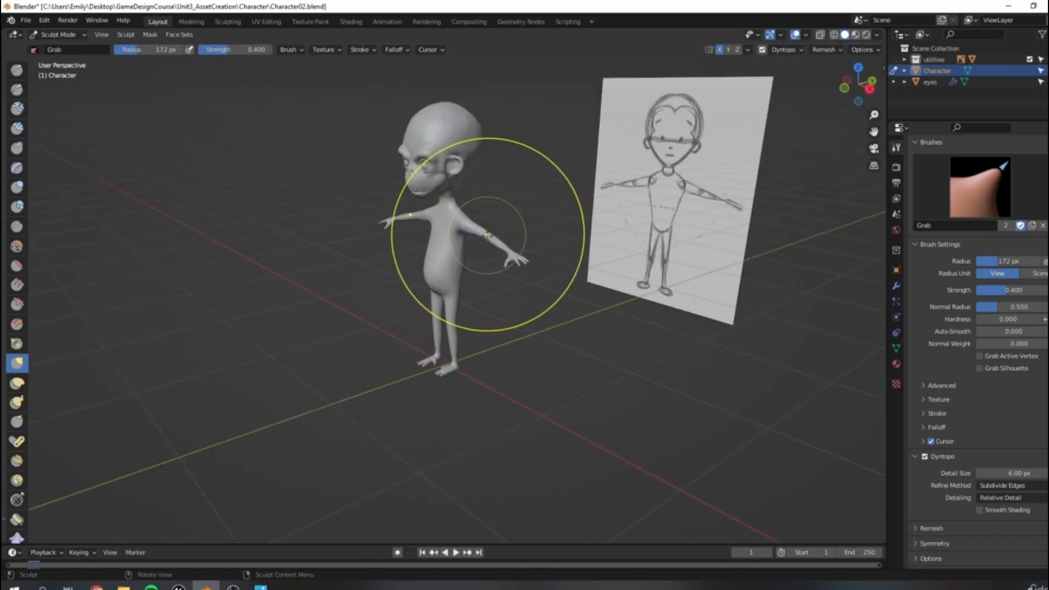
# Switch to the Inflate/Deflate brush with a 111 px radius and smooth out the faceted back of the torso.
pyautogui.moveTo(488, 235); pyautogui.dragTo(399, 227, button='middle')
pyautogui.scroll(3, 398, 227)
pyautogui.keyDown('shift'); pyautogui.moveTo(537, 227); pyautogui.dragTo(445, 287, button='middle'); pyautogui.keyUp('shift')
pyautogui.scroll(4, 536, 330)
pyautogui.scroll(2, 389, 306)
pyautogui.scroll(-1, 395, 391)
pyautogui.keyDown('shift'); pyautogui.moveTo(387, 356); pyautogui.dragTo(452, 331, button='middle'); pyautogui.keyUp('shift')
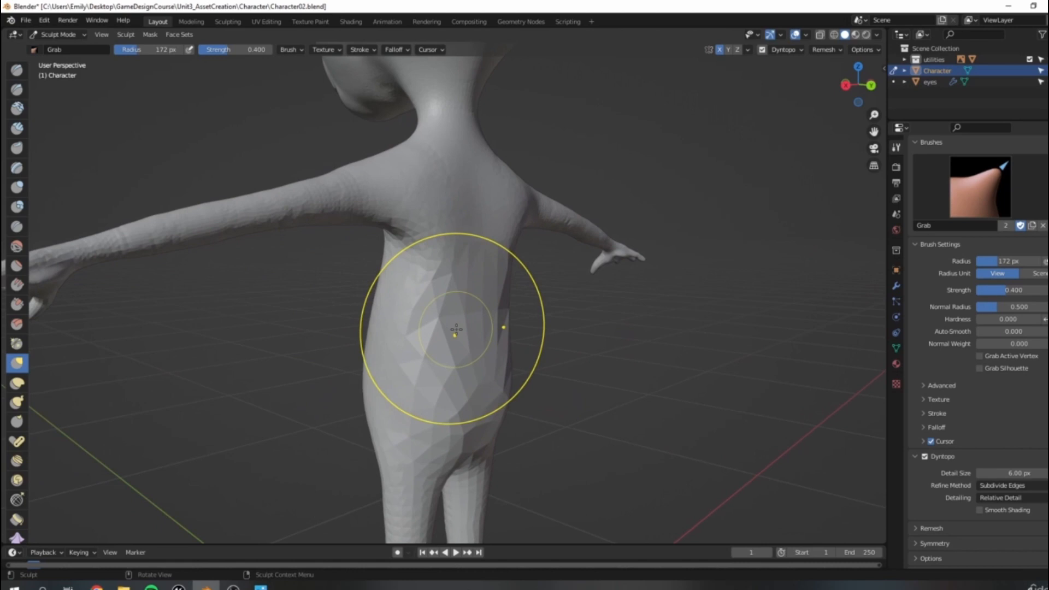
pyautogui.press('[')
pyautogui.press('[')
pyautogui.press('i')
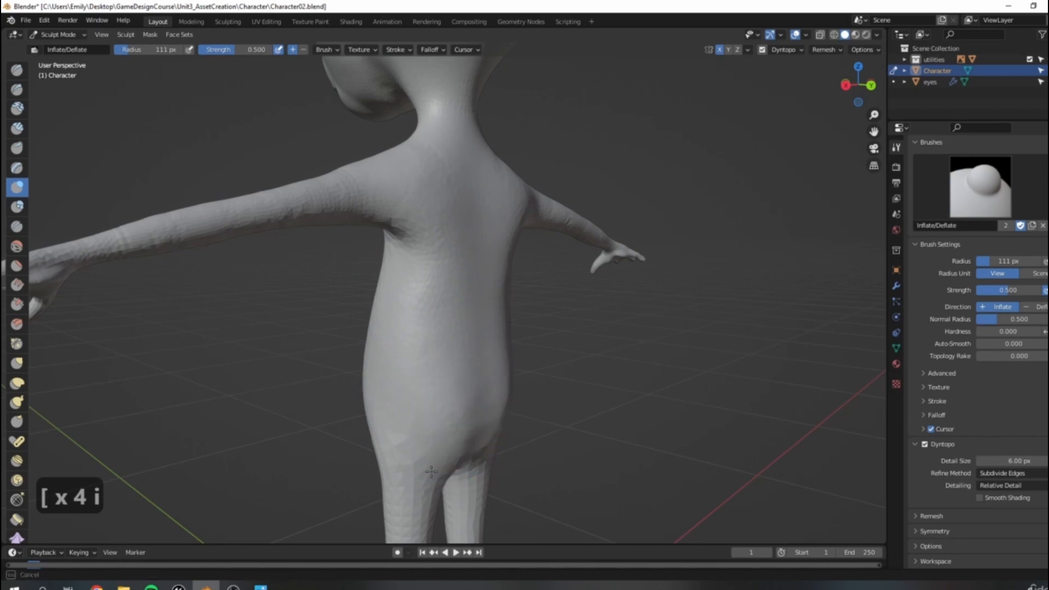
# Fill out the buttocks above the legs with the Inflate/Deflate brush.
pyautogui.scroll(-4, 432, 450)
pyautogui.moveTo(430, 443); pyautogui.dragTo(508, 377, button='middle')
pyautogui.scroll(3, 508, 377)
pyautogui.moveTo(438, 343); pyautogui.dragTo(480, 379, button='middle')
pyautogui.scroll(5, 417, 387)
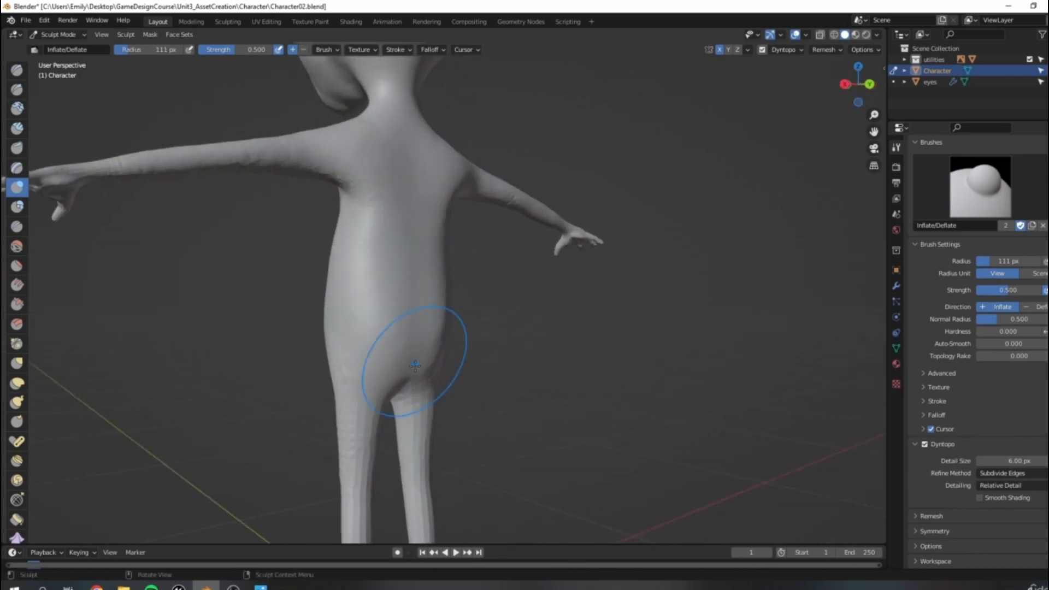
pyautogui.scroll(2, 404, 362)
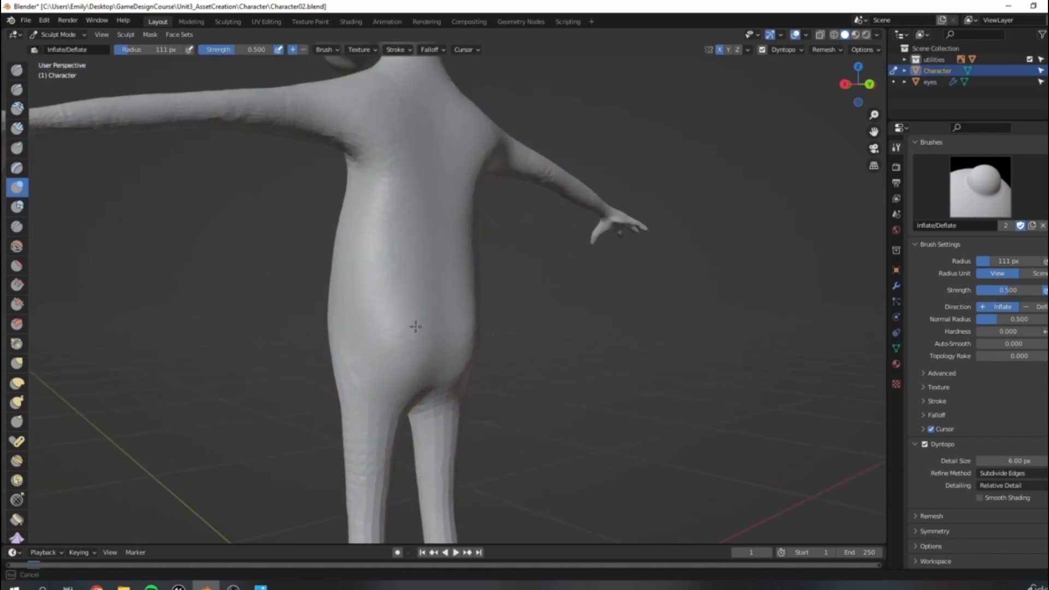
pyautogui.moveTo(488, 297); pyautogui.dragTo(426, 354, button='middle')
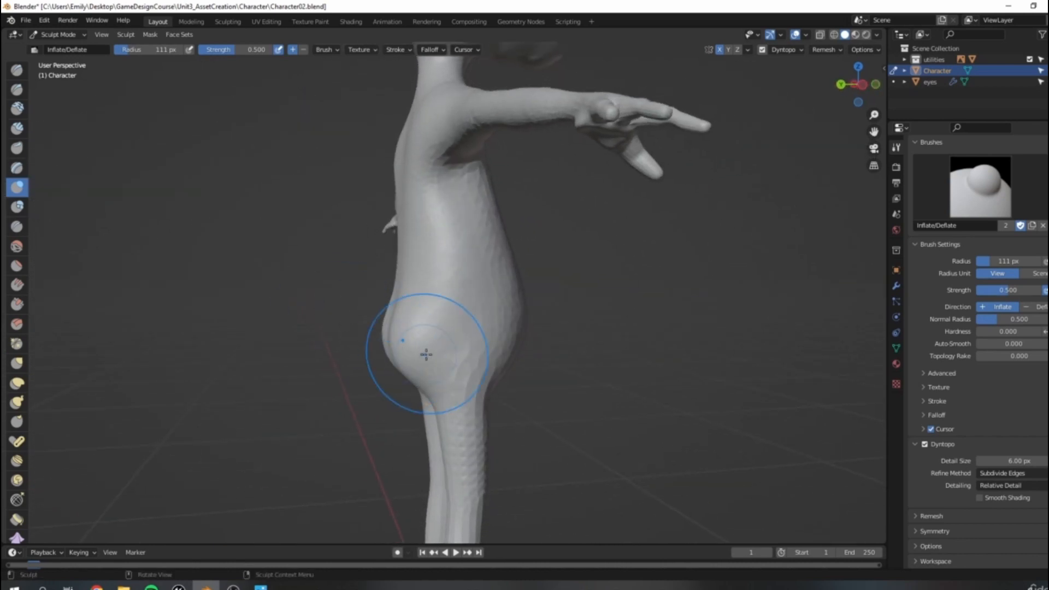
# Switch to the Grab brush with a 151 px radius and refine the profile of the buttocks.
pyautogui.press('g')
pyautogui.press(']')
pyautogui.press(']')
pyautogui.press(']')
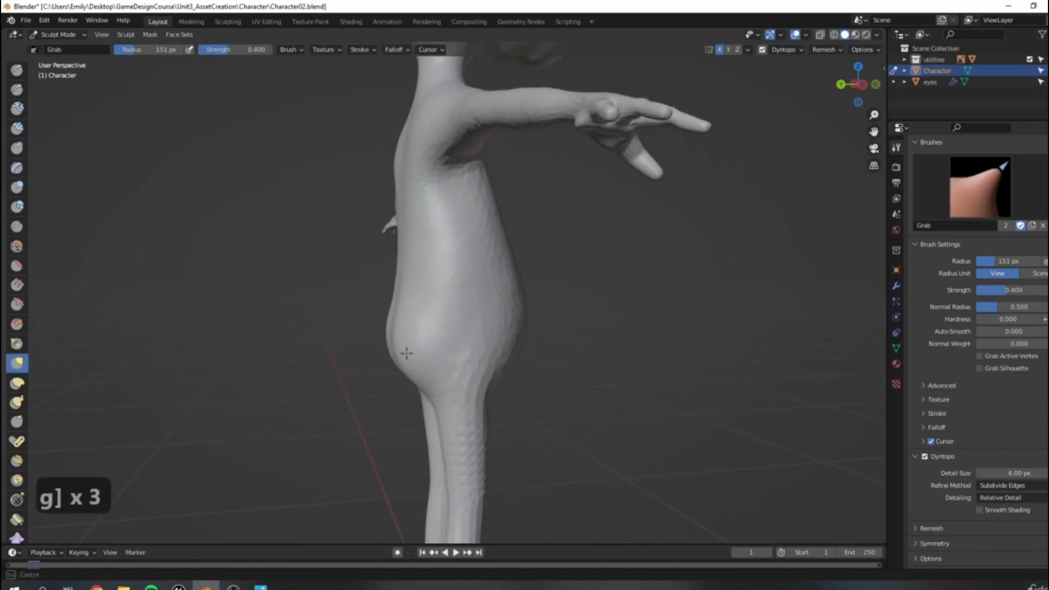
pyautogui.moveTo(340, 351); pyautogui.dragTo(450, 347, button='middle')
# Switch to the Crease brush with a 78 px radius and carve the cleft between the buttocks, defining their rounded shape.
pyautogui.hotkey('shift', 'c')
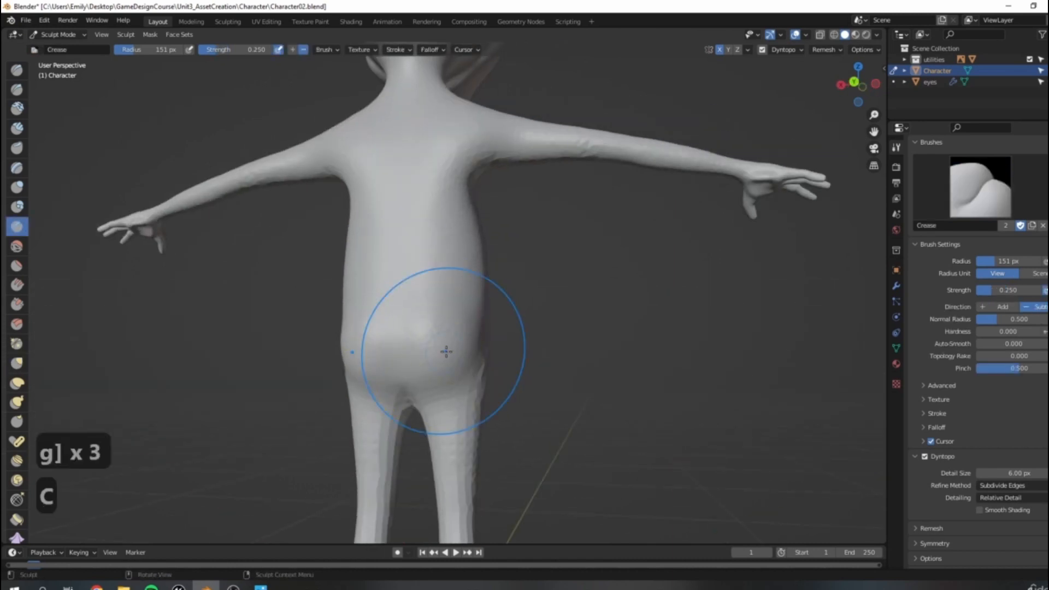
pyautogui.press('[')
pyautogui.press('[')
pyautogui.press('[')
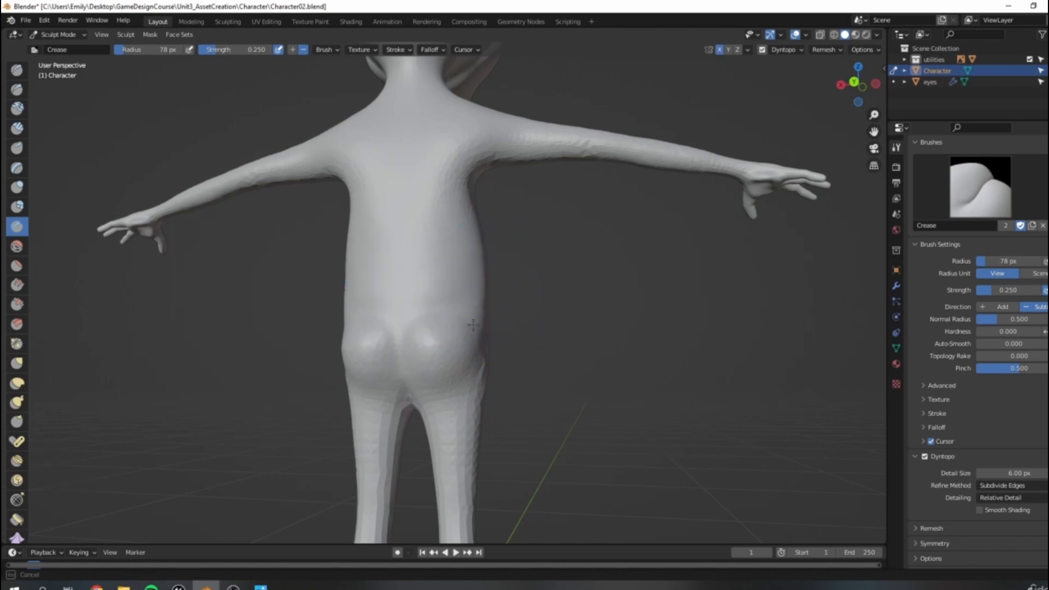
pyautogui.moveTo(472, 326); pyautogui.dragTo(407, 372, button='middle')
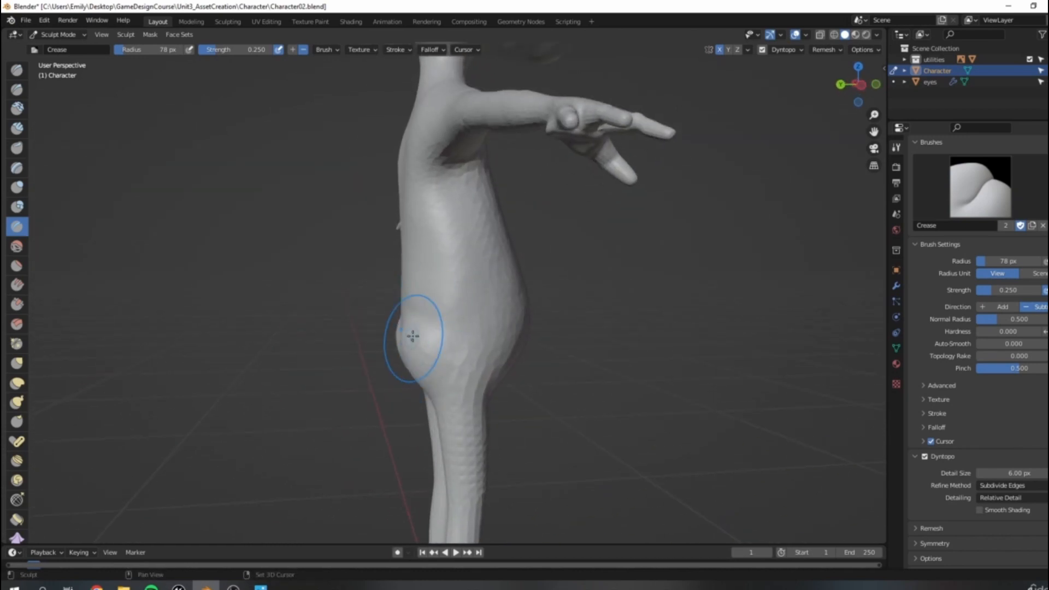
pyautogui.moveTo(518, 382); pyautogui.dragTo(539, 377, button='middle')
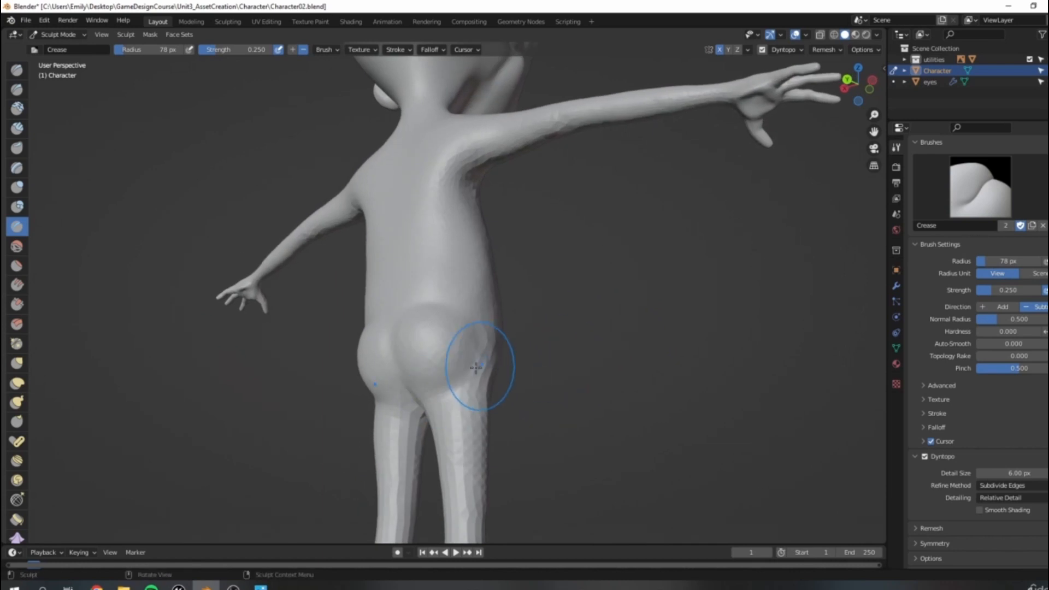
pyautogui.moveTo(480, 388)
pyautogui.mouseDown(button='middle')
pyautogui.moveTo(435, 284)
pyautogui.moveTo(415, 328)
pyautogui.mouseUp(button='middle')
# Switch to the Draw brush and build up the outer hips and upper thighs, smoothing the added volume.
pyautogui.press('x')
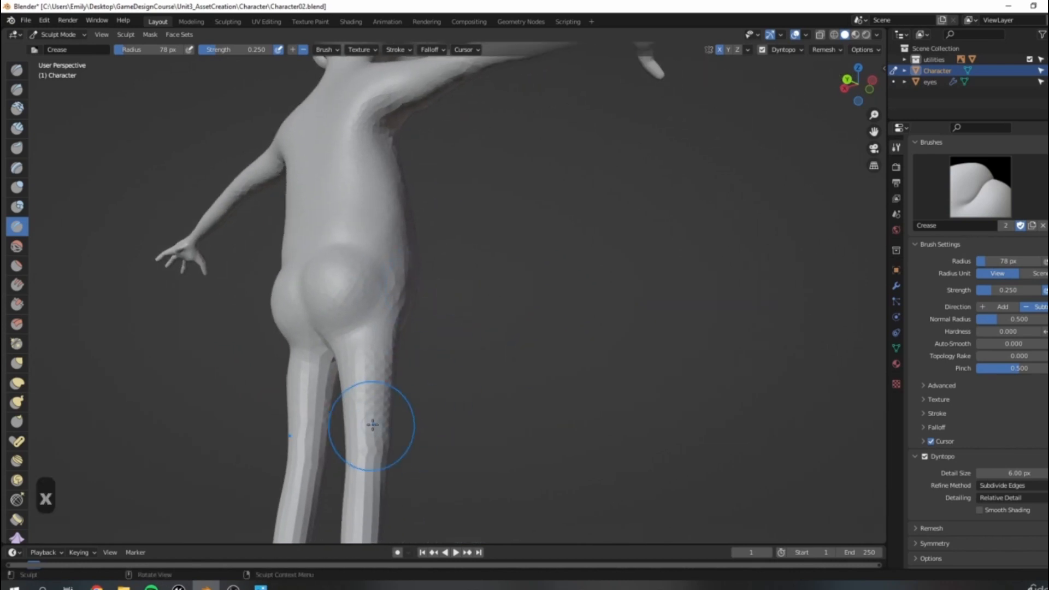
pyautogui.moveTo(389, 313); pyautogui.dragTo(378, 388)
pyautogui.moveTo(387, 336); pyautogui.dragTo(374, 438)
pyautogui.moveTo(377, 393)
pyautogui.keyDown('shift'); pyautogui.mouseDown()
pyautogui.moveTo(386, 340)
pyautogui.moveTo(371, 432)
pyautogui.mouseUp(); pyautogui.keyUp('shift')
pyautogui.moveTo(590, 402); pyautogui.dragTo(446, 359, button='middle')
pyautogui.scroll(3, 295, 375)
pyautogui.scroll(-2, 450, 330)
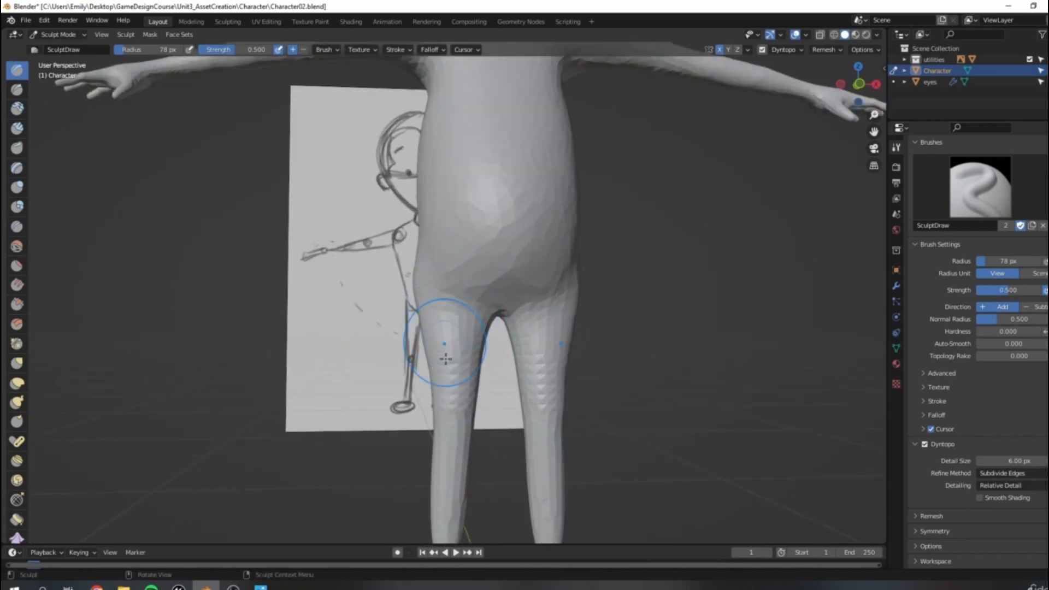
# Switch to the Grab brush with a 78 px radius and reshape the hips where they meet the upper thighs.
pyautogui.press('g')
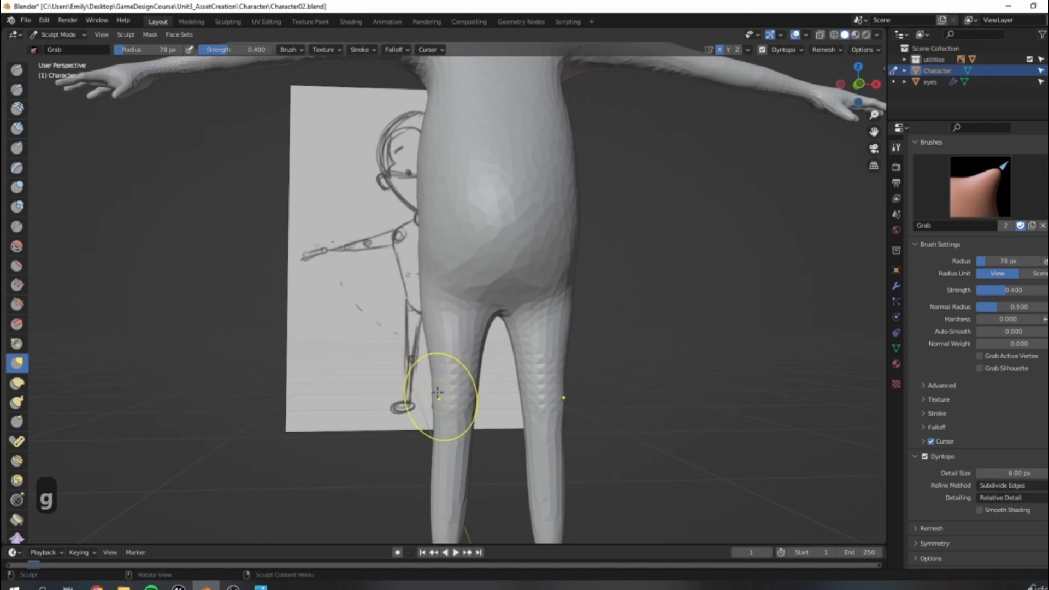
pyautogui.moveTo(427, 352)
pyautogui.mouseDown(button='middle')
pyautogui.moveTo(597, 316)
pyautogui.moveTo(461, 299)
pyautogui.moveTo(536, 326)
pyautogui.moveTo(505, 336)
pyautogui.moveTo(513, 359)
pyautogui.moveTo(477, 344)
pyautogui.moveTo(478, 327)
pyautogui.mouseUp(button='middle')
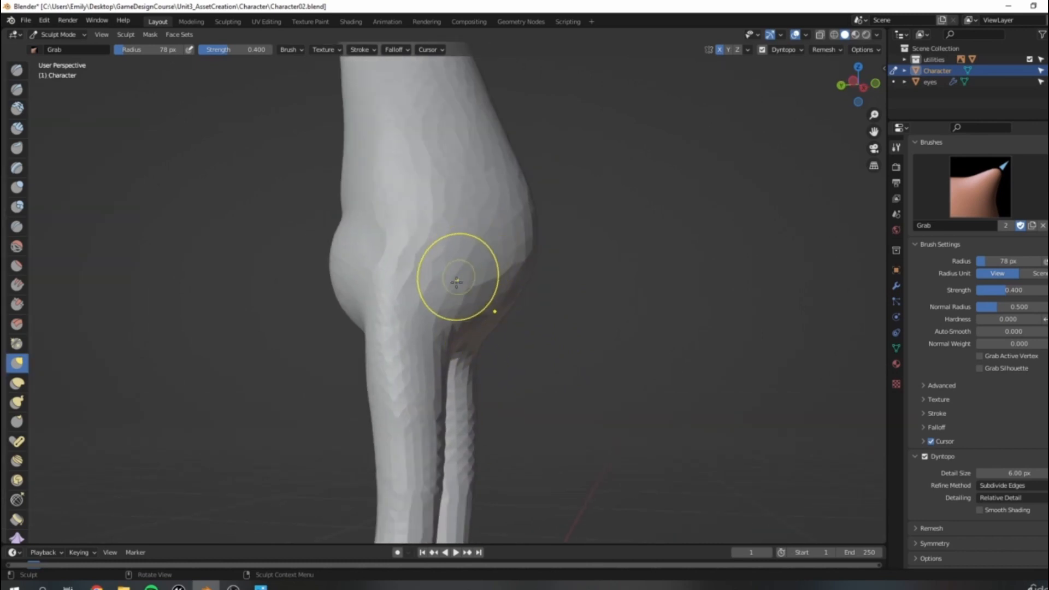
pyautogui.moveTo(384, 274); pyautogui.dragTo(464, 316, button='middle')
pyautogui.scroll(-2, 382, 281)
pyautogui.scroll(2, 487, 328)
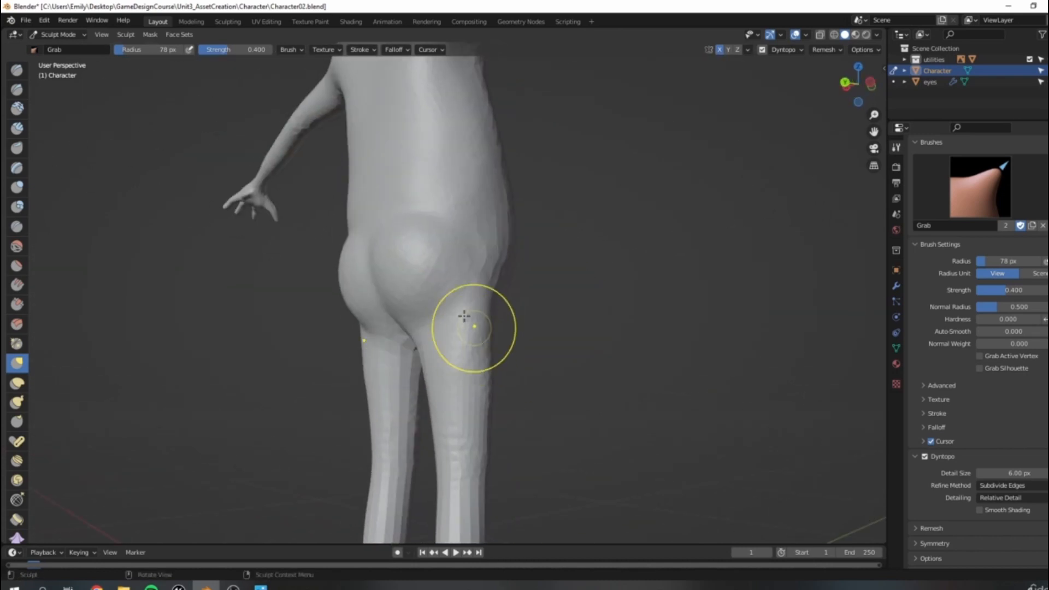
pyautogui.moveTo(445, 419)
pyautogui.mouseDown(button='middle')
pyautogui.moveTo(539, 428)
pyautogui.moveTo(376, 286)
pyautogui.moveTo(426, 300)
pyautogui.moveTo(422, 290)
pyautogui.moveTo(469, 258)
pyautogui.moveTo(476, 268)
pyautogui.moveTo(527, 249)
pyautogui.moveTo(480, 278)
pyautogui.moveTo(402, 274)
pyautogui.moveTo(525, 215)
pyautogui.moveTo(330, 266)
pyautogui.moveTo(495, 234)
pyautogui.moveTo(569, 428)
pyautogui.moveTo(497, 431)
pyautogui.moveTo(492, 312)
pyautogui.moveTo(420, 348)
pyautogui.moveTo(433, 309)
pyautogui.moveTo(415, 314)
pyautogui.moveTo(387, 297)
pyautogui.mouseUp(button='middle')
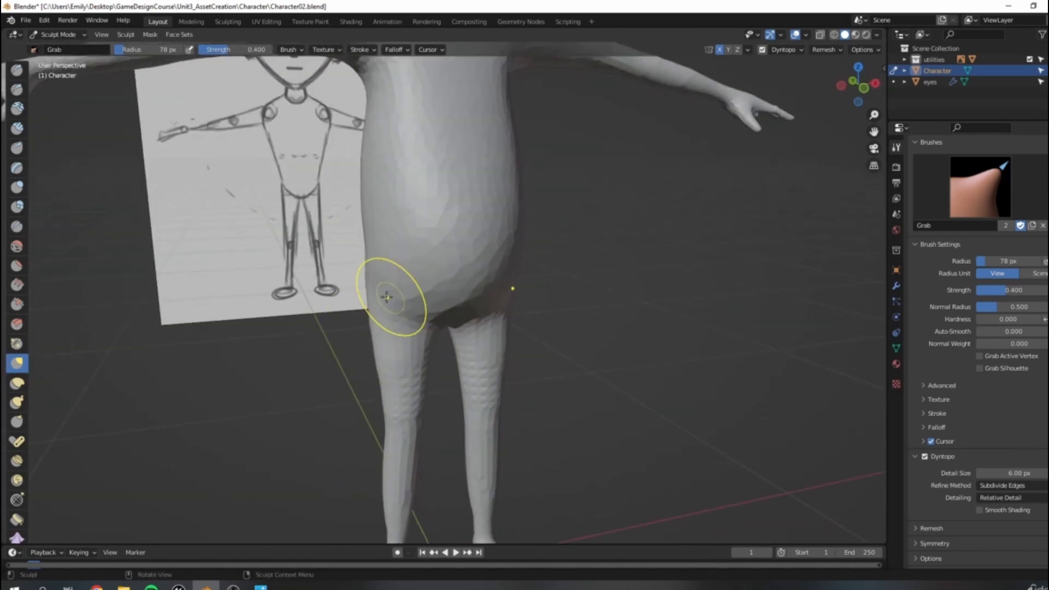
# Adjust the outer contour of the hips and thighs in front view with the Grab brush.
pyautogui.moveTo(369, 293); pyautogui.dragTo(372, 293)
pyautogui.moveTo(370, 311); pyautogui.dragTo(372, 316)
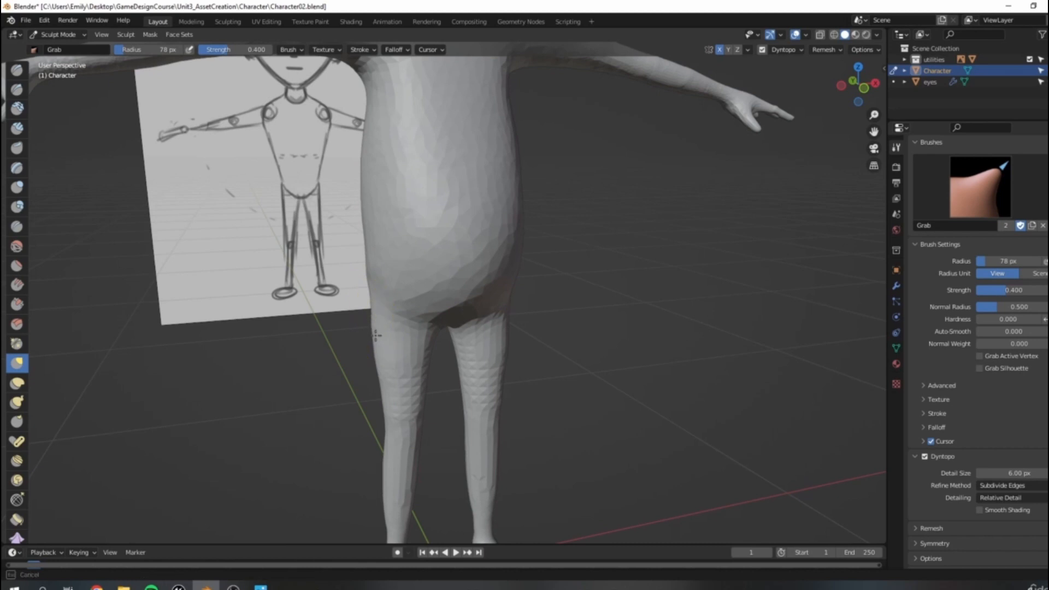
pyautogui.moveTo(384, 368); pyautogui.dragTo(382, 393)
# Switch to the Draw brush with a 95 px radius and build up the inner thighs, smoothing the result.
pyautogui.moveTo(382, 393)
pyautogui.mouseDown(button='middle')
pyautogui.moveTo(496, 289)
pyautogui.moveTo(543, 316)
pyautogui.moveTo(475, 323)
pyautogui.mouseUp(button='middle')
pyautogui.scroll(-3, 496, 289)
pyautogui.scroll(4, 541, 316)
pyautogui.moveTo(475, 322)
pyautogui.keyDown('shift'); pyautogui.mouseDown(button='middle')
pyautogui.moveTo(559, 335)
pyautogui.moveTo(456, 304)
pyautogui.mouseUp(button='middle'); pyautogui.keyUp('shift')
pyautogui.scroll(3, 560, 335)
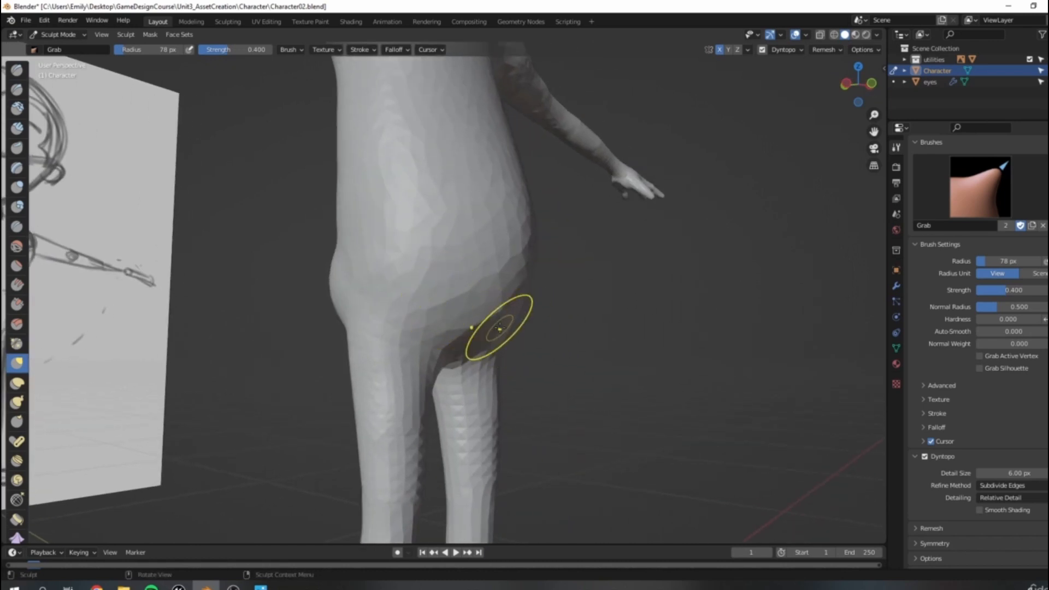
pyautogui.press(']')
pyautogui.press(']')
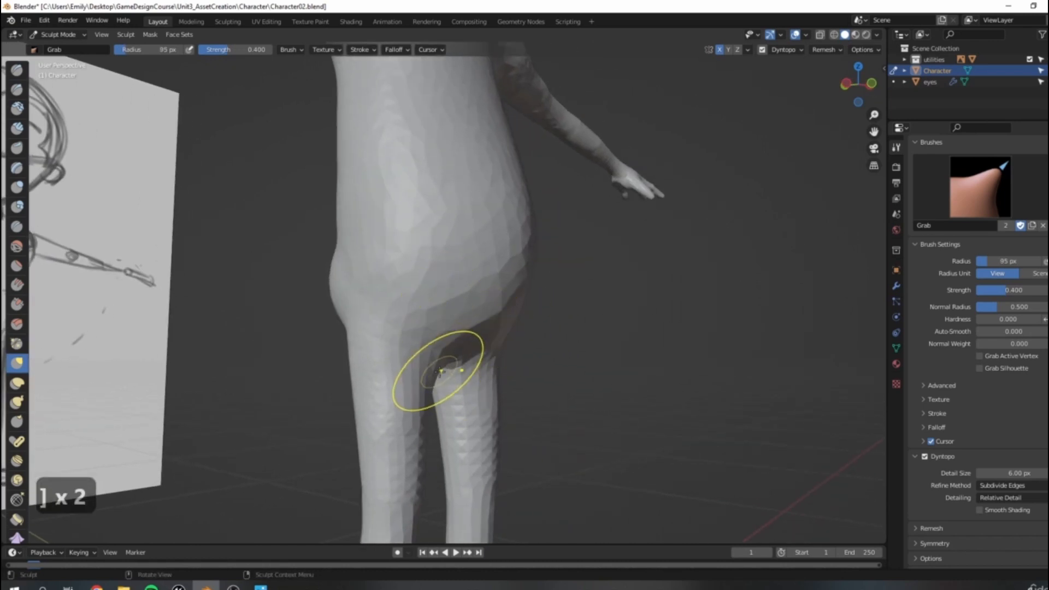
pyautogui.press('x')
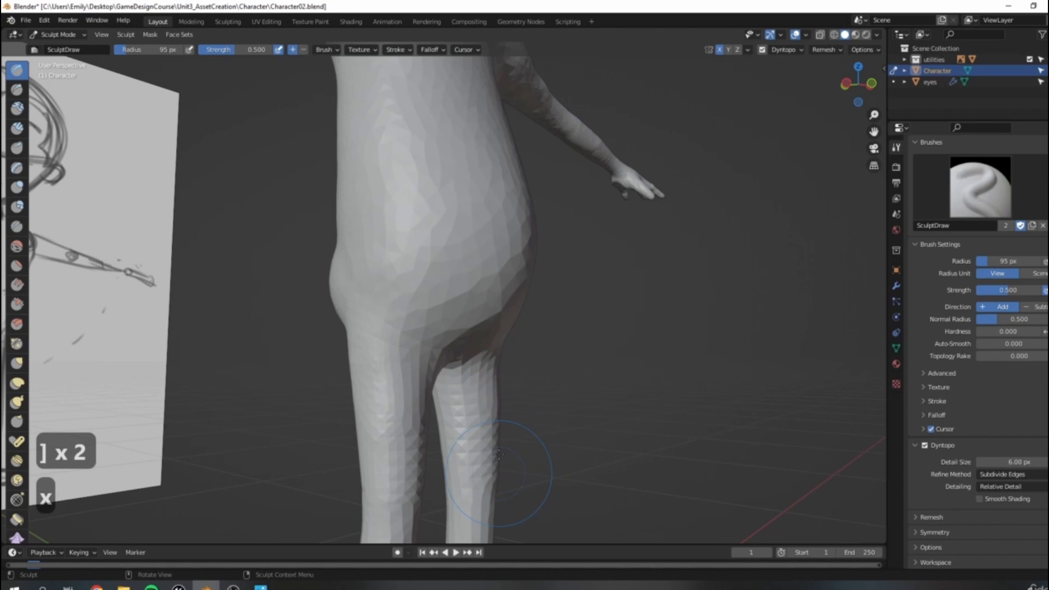
pyautogui.moveTo(407, 396); pyautogui.dragTo(414, 444)
pyautogui.moveTo(438, 348); pyautogui.dragTo(421, 486)
pyautogui.moveTo(409, 372)
pyautogui.keyDown('shift'); pyautogui.mouseDown()
pyautogui.moveTo(406, 421)
pyautogui.moveTo(375, 337)
pyautogui.moveTo(394, 443)
pyautogui.mouseUp(); pyautogui.keyUp('shift')
# Smooth the transition from the lower belly to the thighs and build up the front of the knees.
pyautogui.moveTo(394, 443)
pyautogui.mouseDown(button='middle')
pyautogui.moveTo(409, 416)
pyautogui.moveTo(412, 323)
pyautogui.mouseUp(button='middle')
pyautogui.keyDown('shift'); pyautogui.moveTo(468, 248); pyautogui.dragTo(449, 339); pyautogui.keyUp('shift')
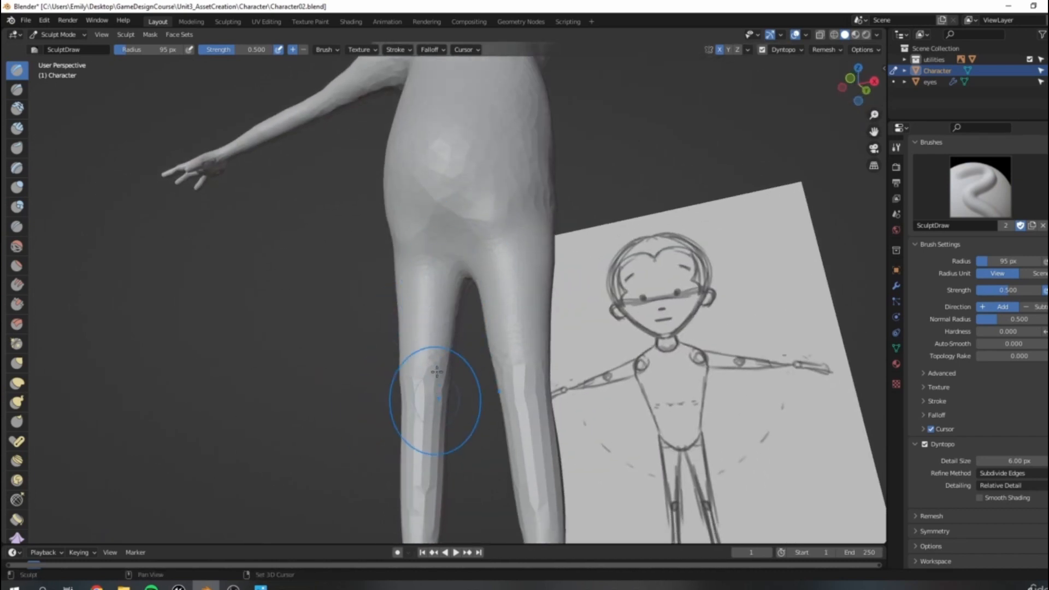
pyautogui.moveTo(524, 385); pyautogui.dragTo(520, 405)
pyautogui.moveTo(433, 417)
pyautogui.mouseDown(button='middle')
pyautogui.moveTo(520, 428)
pyautogui.moveTo(488, 390)
pyautogui.mouseUp(button='middle')
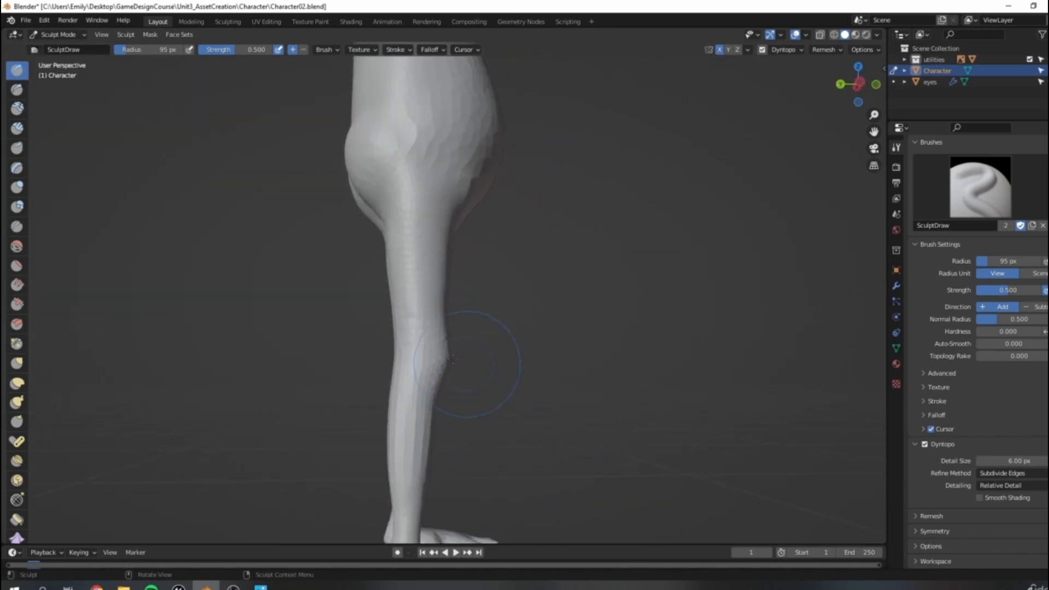
# Switch to the Crease brush with a 54 px radius and define the backs of the knees.
pyautogui.moveTo(422, 388); pyautogui.dragTo(527, 405, button='middle')
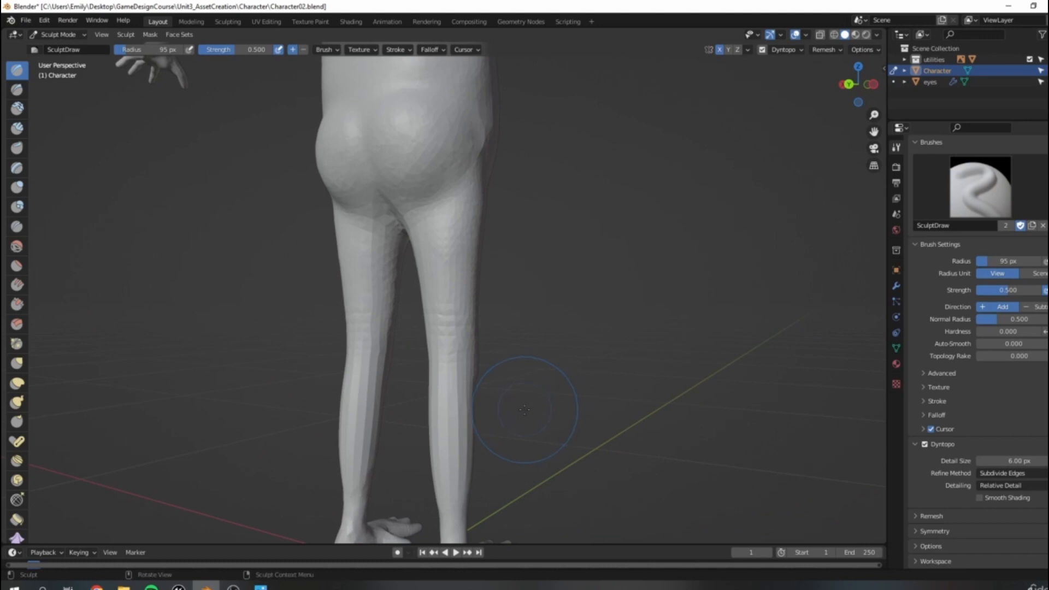
pyautogui.press('c')
pyautogui.press('[')
pyautogui.press('[')
pyautogui.press('[')
pyautogui.press('[')
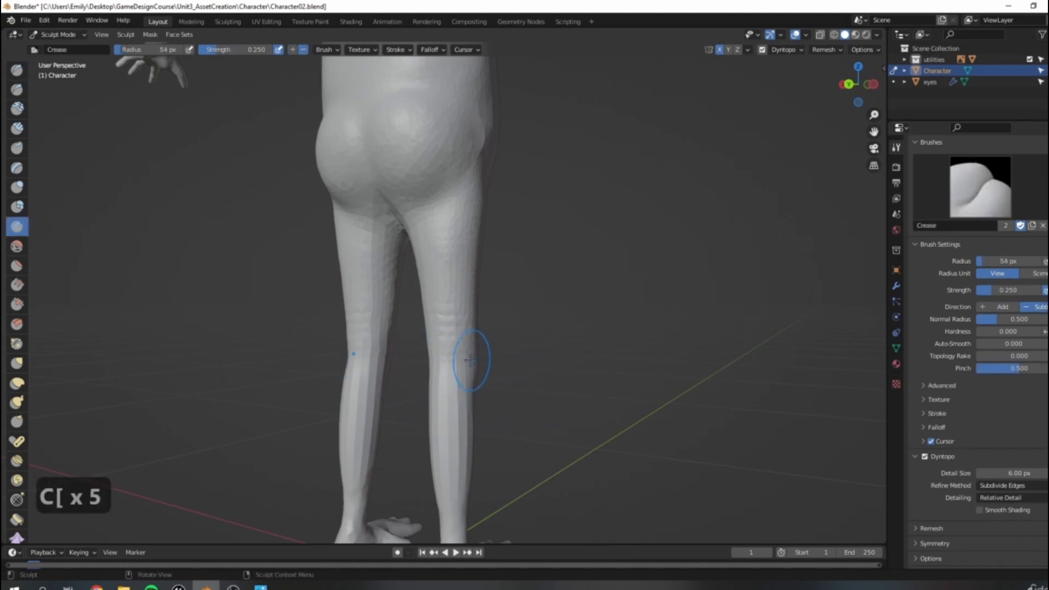
pyautogui.moveTo(475, 353); pyautogui.dragTo(480, 373, button='middle')
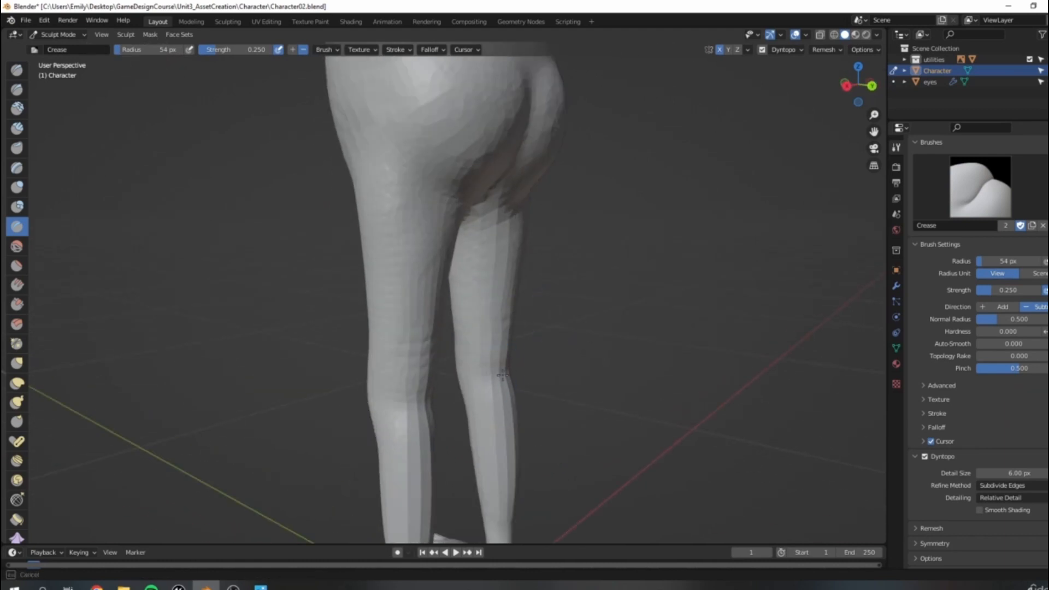
# Examine the legs and the whole figure from back and front against the reference drawing.
pyautogui.scroll(-6, 512, 377)
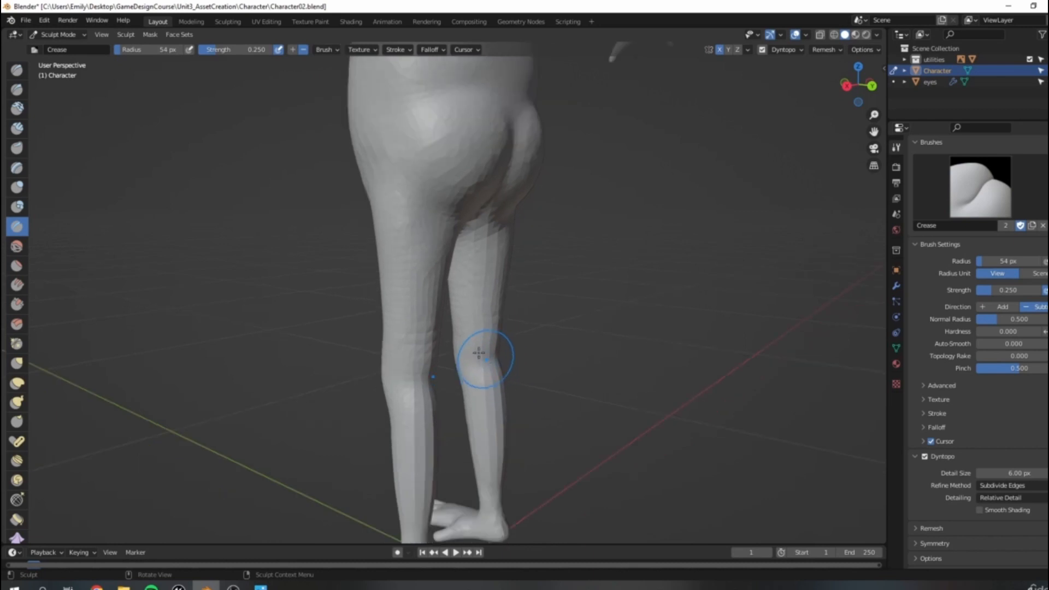
pyautogui.moveTo(484, 356); pyautogui.dragTo(457, 375, button='middle')
pyautogui.scroll(5, 398, 295)
pyautogui.moveTo(397, 296); pyautogui.dragTo(555, 300, button='middle')
pyautogui.scroll(-4, 438, 251)
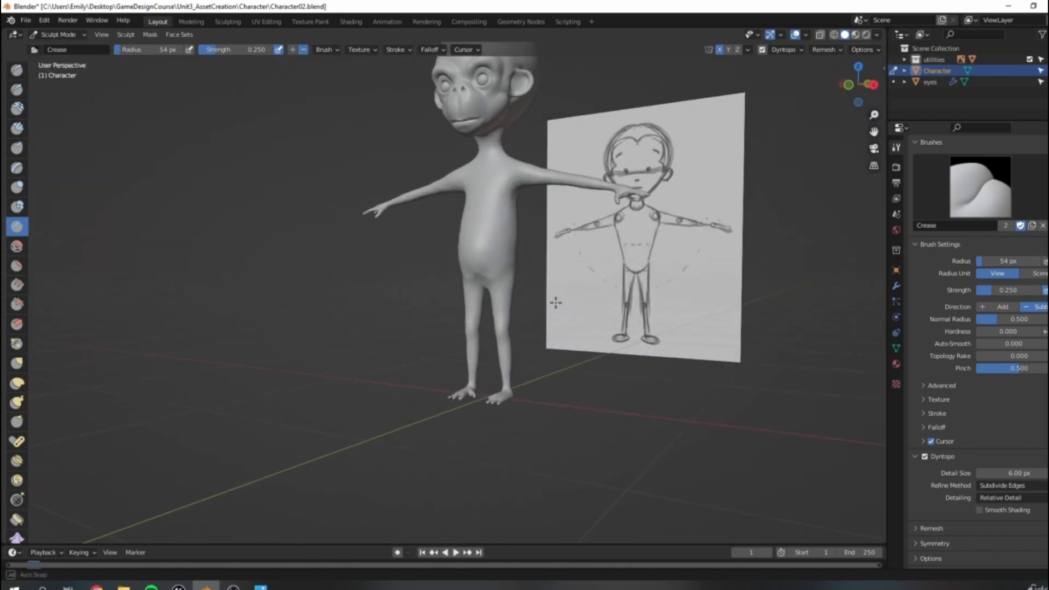
pyautogui.scroll(4, 555, 300)
pyautogui.moveTo(445, 304); pyautogui.dragTo(466, 292, button='middle')
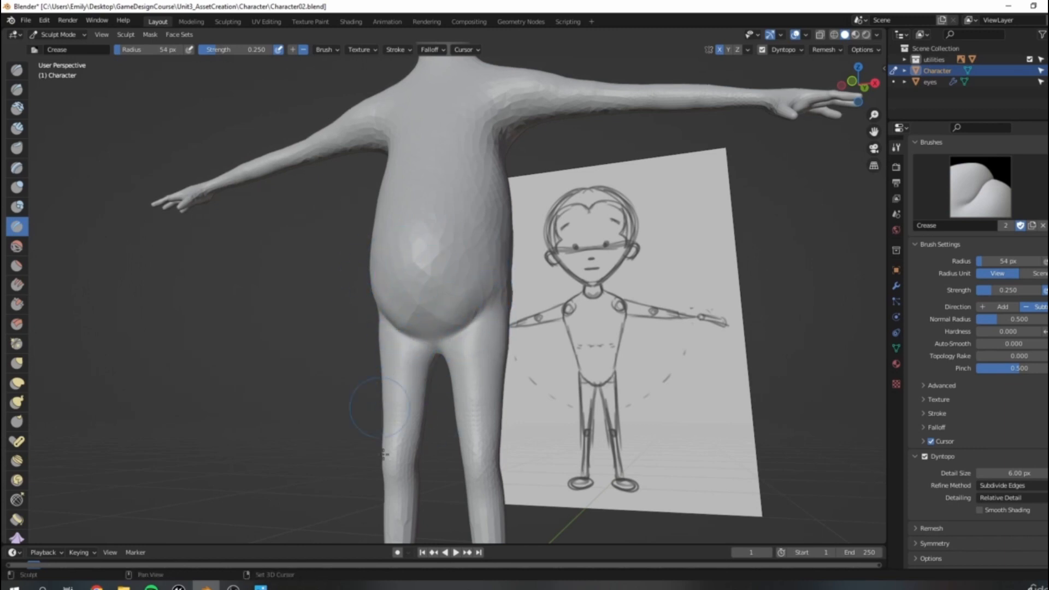
# Inspect the whole figure from the front, three-quarter and side views to judge its proportions.
pyautogui.scroll(-5, 393, 438)
pyautogui.moveTo(393, 438); pyautogui.dragTo(311, 432, button='middle')
pyautogui.scroll(4, 508, 284)
pyautogui.moveTo(508, 285)
pyautogui.mouseDown(button='middle')
pyautogui.moveTo(582, 294)
pyautogui.moveTo(548, 301)
pyautogui.mouseUp(button='middle')
pyautogui.scroll(4, 548, 301)
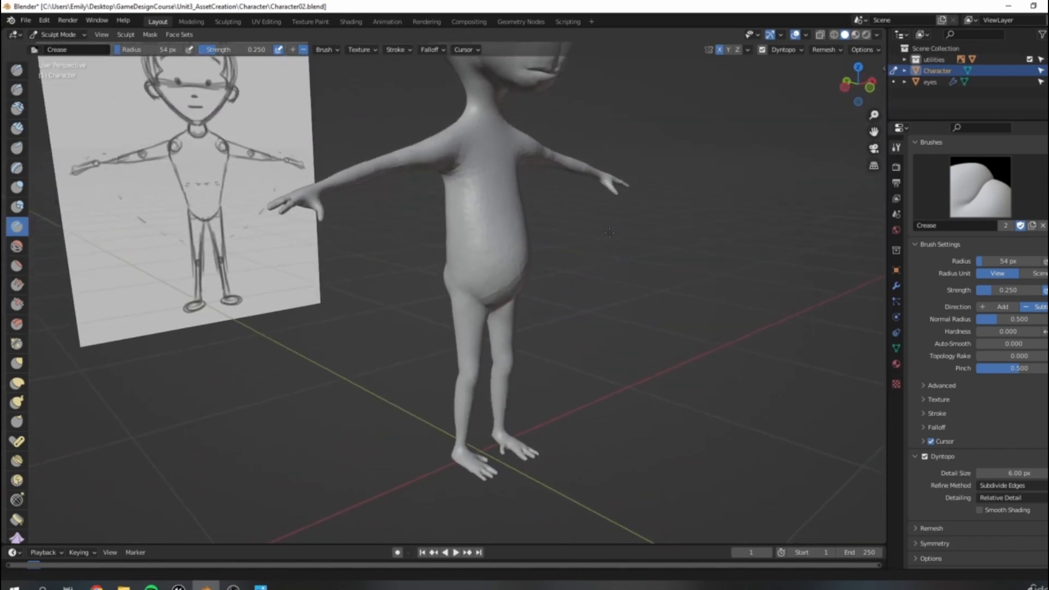
pyautogui.moveTo(606, 322); pyautogui.dragTo(569, 346, button='middle')
pyautogui.scroll(2, 558, 365)
pyautogui.keyDown('shift'); pyautogui.moveTo(538, 181); pyautogui.dragTo(445, 314, button='middle'); pyautogui.keyUp('shift')
pyautogui.moveTo(519, 262); pyautogui.dragTo(418, 216, button='middle')
pyautogui.moveTo(355, 254); pyautogui.dragTo(503, 304, button='middle')
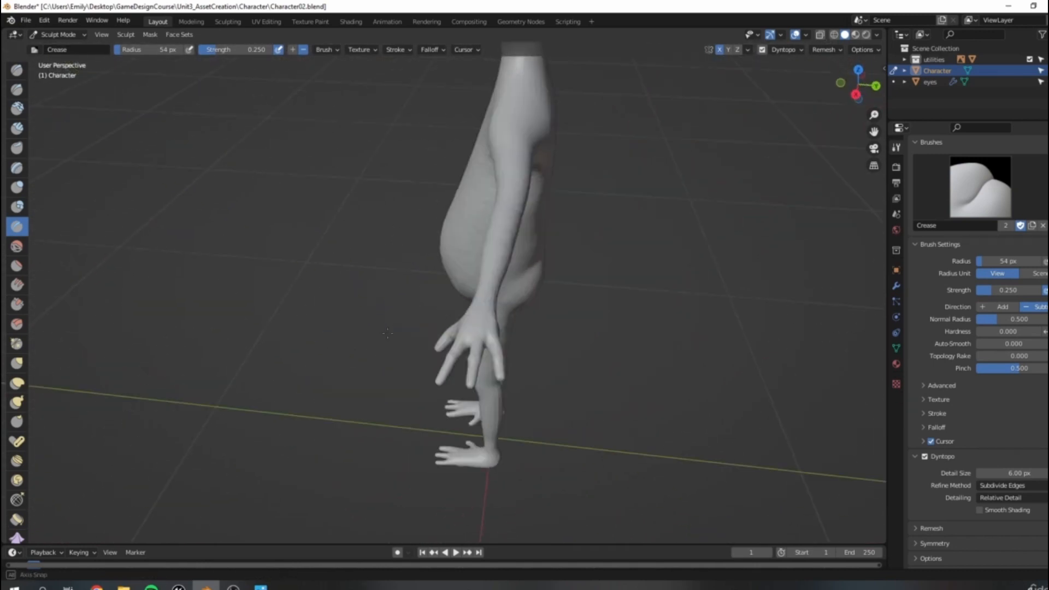
# Carve creases into the palm around the base of the thumb with the Crease brush.
pyautogui.scroll(4, 575, 296)
pyautogui.moveTo(575, 297)
pyautogui.mouseDown(button='middle')
pyautogui.moveTo(645, 293)
pyautogui.moveTo(519, 262)
pyautogui.moveTo(384, 186)
pyautogui.moveTo(328, 281)
pyautogui.moveTo(437, 324)
pyautogui.moveTo(448, 295)
pyautogui.mouseUp(button='middle')
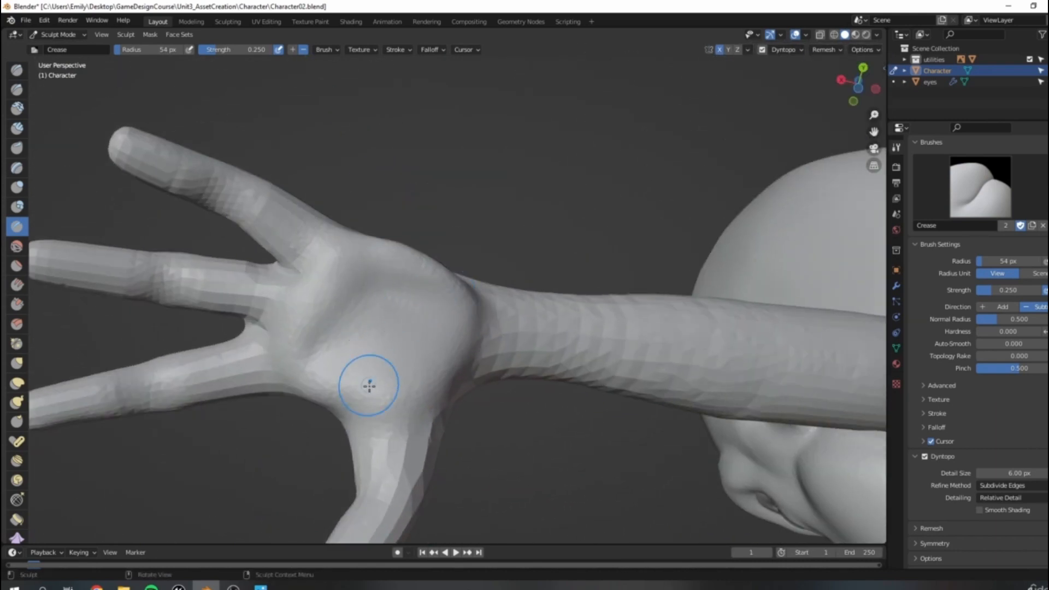
pyautogui.moveTo(337, 379)
pyautogui.mouseDown()
pyautogui.moveTo(346, 377)
pyautogui.moveTo(332, 403)
pyautogui.mouseUp()
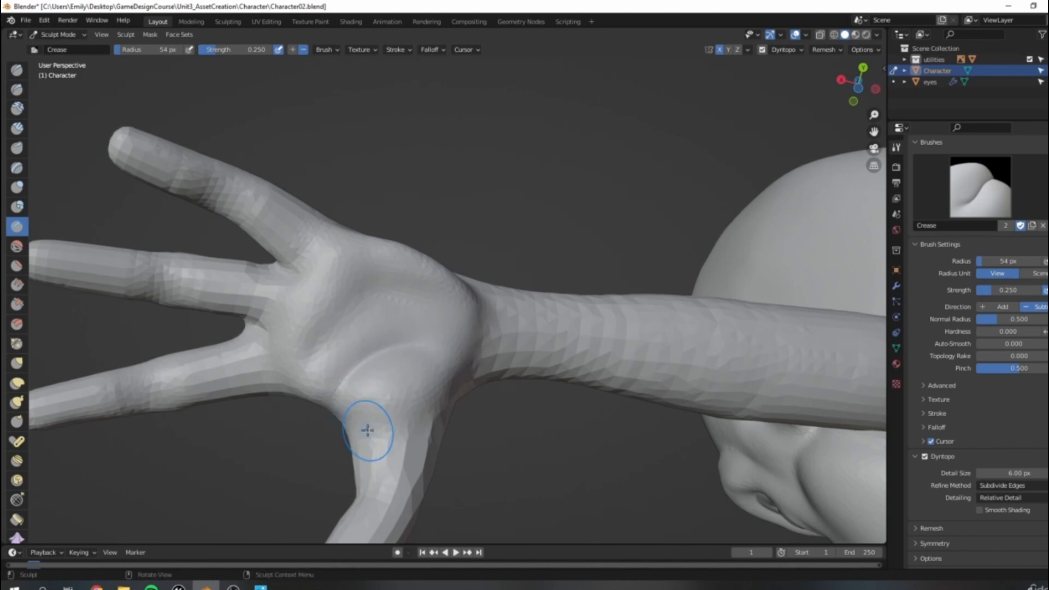
pyautogui.scroll(-3, 368, 431)
pyautogui.moveTo(379, 347)
pyautogui.mouseDown(button='middle')
pyautogui.moveTo(374, 387)
pyautogui.moveTo(398, 363)
pyautogui.moveTo(469, 348)
pyautogui.moveTo(370, 332)
pyautogui.mouseUp(button='middle')
pyautogui.moveTo(447, 268)
pyautogui.mouseDown()
pyautogui.moveTo(441, 284)
pyautogui.moveTo(415, 272)
pyautogui.mouseUp()
pyautogui.moveTo(446, 223); pyautogui.dragTo(358, 251, button='middle')
pyautogui.moveTo(470, 380); pyautogui.dragTo(429, 392)
pyautogui.moveTo(443, 375); pyautogui.dragTo(415, 398)
pyautogui.moveTo(436, 376); pyautogui.dragTo(384, 447)
# Smooth the web of the hand between the thumb and the index finger.
pyautogui.scroll(-4, 471, 376)
pyautogui.moveTo(467, 312); pyautogui.dragTo(453, 370, button='middle')
pyautogui.moveTo(424, 298)
pyautogui.mouseDown(button='middle')
pyautogui.moveTo(399, 361)
pyautogui.moveTo(468, 319)
pyautogui.moveTo(459, 328)
pyautogui.mouseUp(button='middle')
pyautogui.scroll(2, 445, 281)
pyautogui.moveTo(446, 282); pyautogui.dragTo(402, 288, button='middle')
pyautogui.keyDown('shift'); pyautogui.moveTo(428, 310); pyautogui.dragTo(441, 310); pyautogui.keyUp('shift')
pyautogui.keyDown('shift'); pyautogui.moveTo(458, 301); pyautogui.dragTo(471, 295); pyautogui.keyUp('shift')
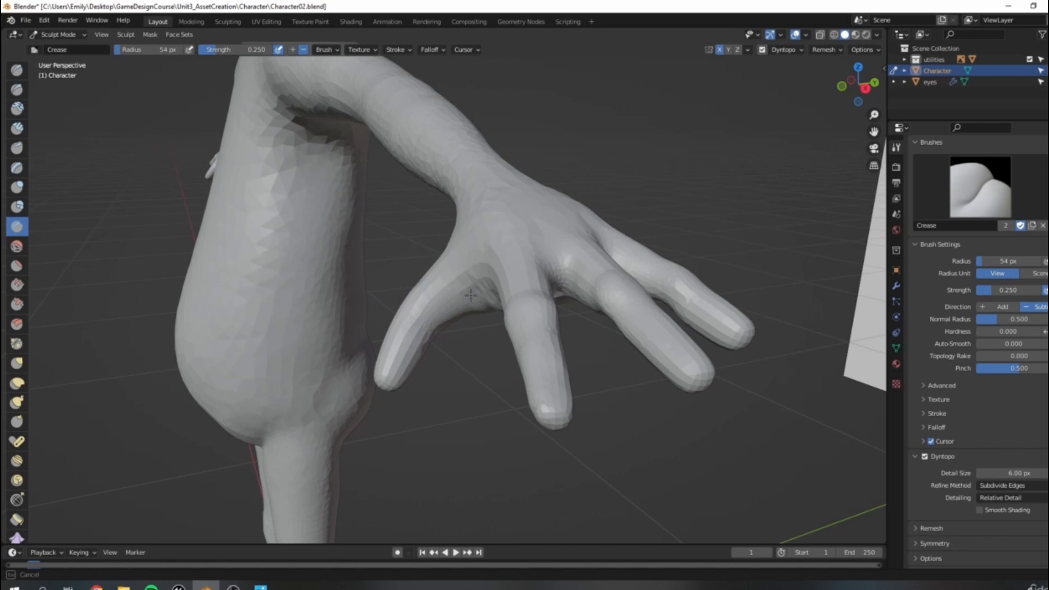
# Switch to the Inflate/Deflate brush, thicken the thumb, and enable smooth shading for Dyntopo.
pyautogui.moveTo(475, 254)
pyautogui.mouseDown(button='middle')
pyautogui.moveTo(538, 295)
pyautogui.moveTo(505, 313)
pyautogui.moveTo(481, 304)
pyautogui.moveTo(495, 318)
pyautogui.mouseUp(button='middle')
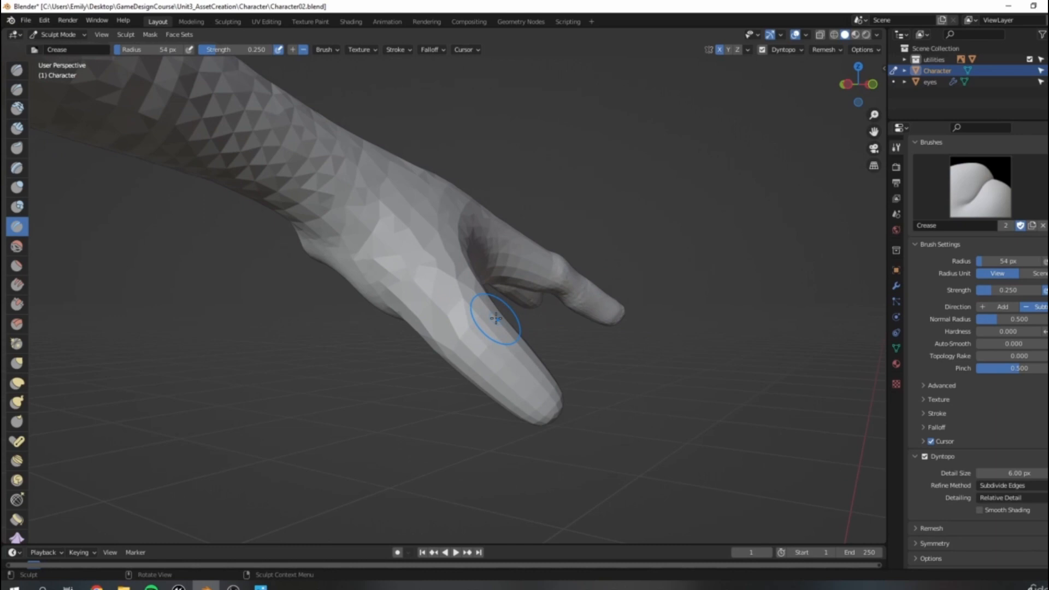
pyautogui.press('i')
pyautogui.moveTo(496, 313); pyautogui.dragTo(436, 361)
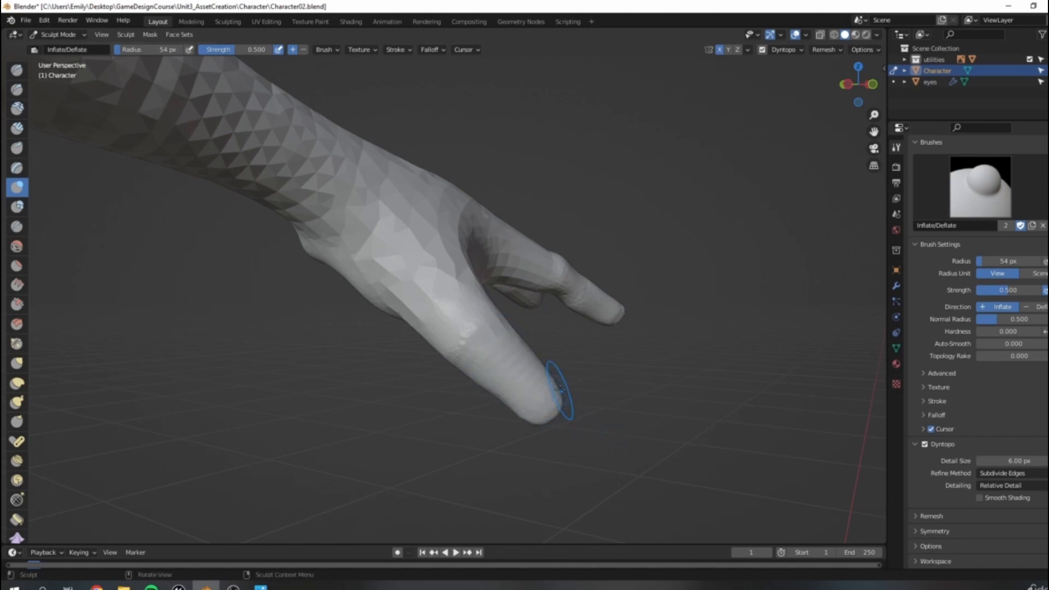
pyautogui.moveTo(578, 375)
pyautogui.mouseDown(button='middle')
pyautogui.moveTo(454, 403)
pyautogui.moveTo(495, 429)
pyautogui.moveTo(417, 306)
pyautogui.moveTo(378, 343)
pyautogui.moveTo(445, 404)
pyautogui.moveTo(503, 377)
pyautogui.moveTo(553, 328)
pyautogui.moveTo(590, 320)
pyautogui.mouseUp(button='middle')
pyautogui.scroll(-4, 445, 405)
pyautogui.scroll(-1, 546, 316)
pyautogui.click(977, 497)
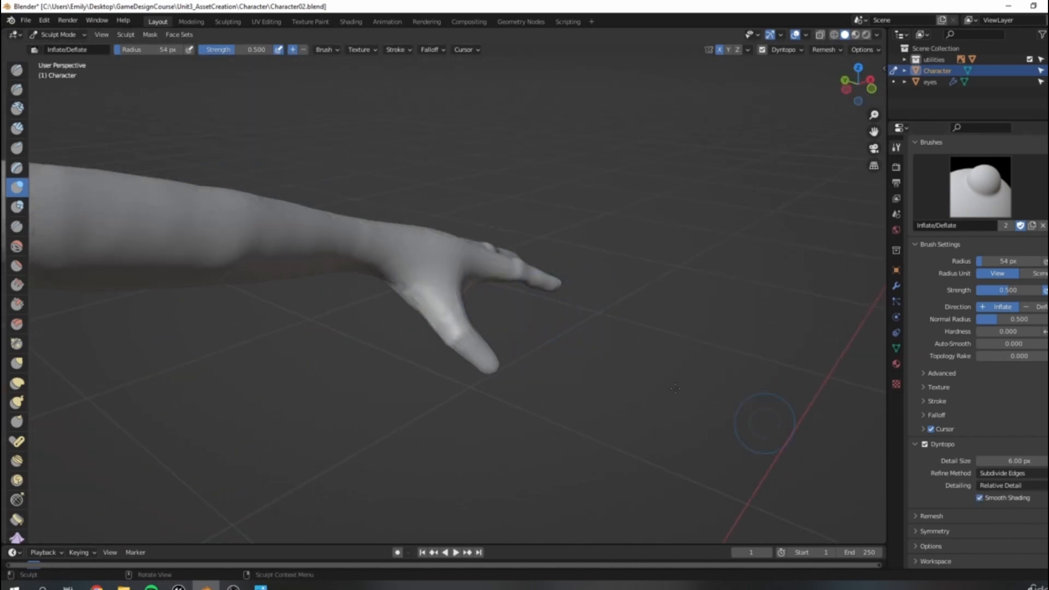
# Inflate the base of the thumb and the side of the hand beside the index finger.
pyautogui.moveTo(481, 333); pyautogui.dragTo(453, 317, button='middle')
pyautogui.scroll(3, 450, 313)
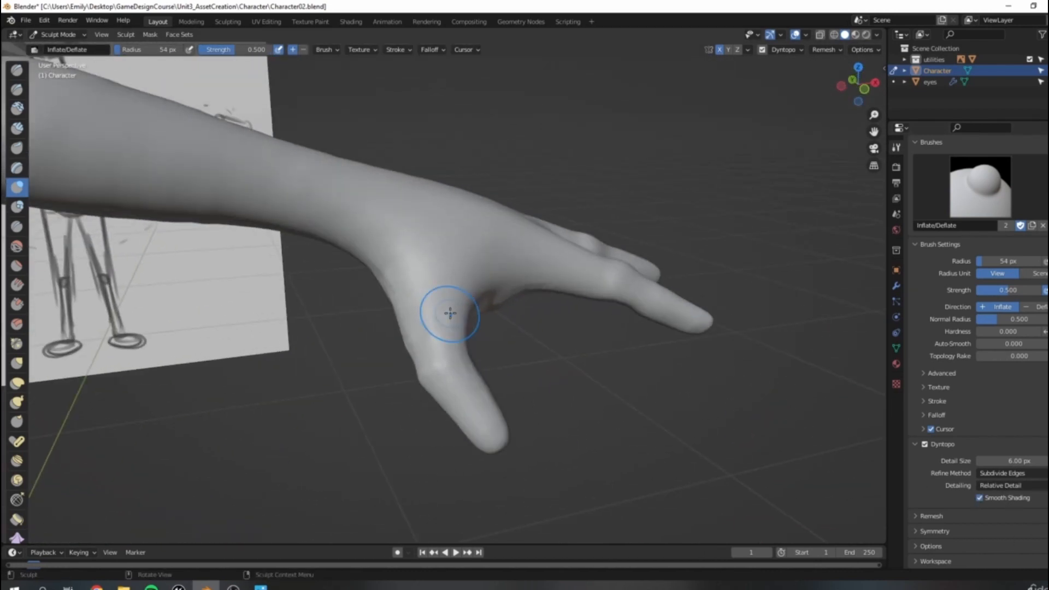
pyautogui.moveTo(426, 295)
pyautogui.mouseDown()
pyautogui.moveTo(410, 334)
pyautogui.moveTo(408, 316)
pyautogui.mouseUp()
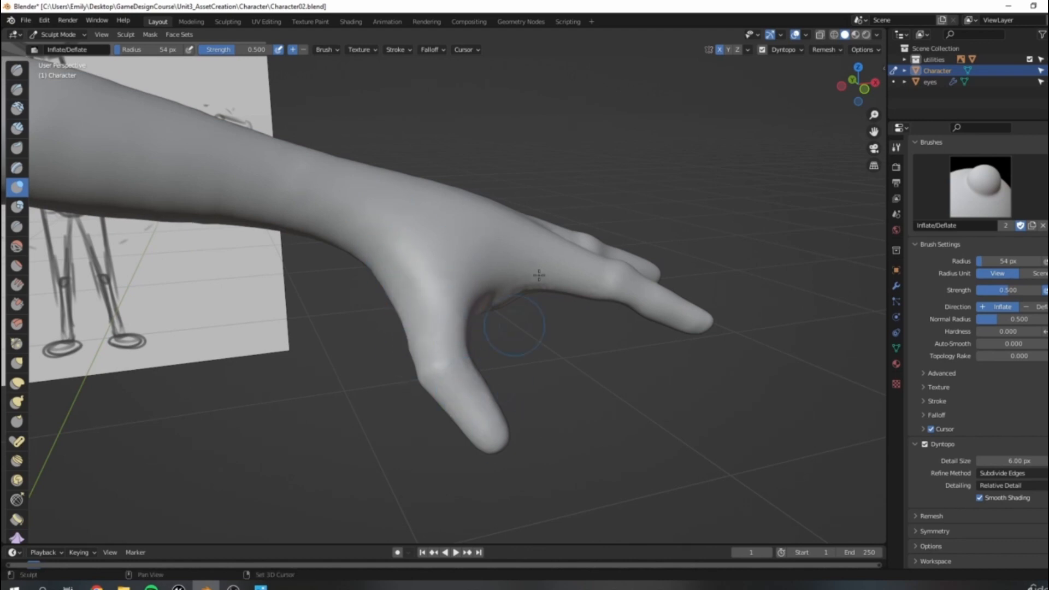
pyautogui.moveTo(552, 281); pyautogui.dragTo(506, 295)
# Examine the palm, thumb and forearm from several angles against the reference drawing.
pyautogui.moveTo(559, 261)
pyautogui.mouseDown(button='middle')
pyautogui.moveTo(481, 245)
pyautogui.moveTo(486, 235)
pyautogui.moveTo(412, 289)
pyautogui.moveTo(413, 265)
pyautogui.mouseUp(button='middle')
pyautogui.scroll(5, 413, 265)
pyautogui.scroll(1, 385, 333)
pyautogui.scroll(-2, 421, 349)
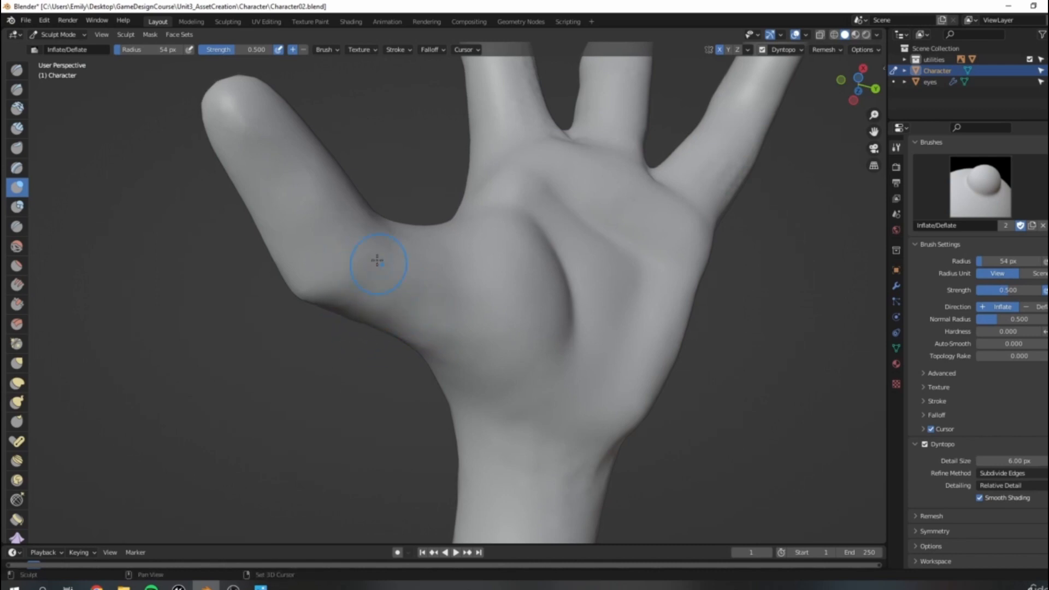
pyautogui.scroll(-6, 573, 264)
pyautogui.moveTo(416, 267)
pyautogui.mouseDown(button='middle')
pyautogui.moveTo(468, 362)
pyautogui.moveTo(514, 373)
pyautogui.moveTo(262, 312)
pyautogui.mouseUp(button='middle')
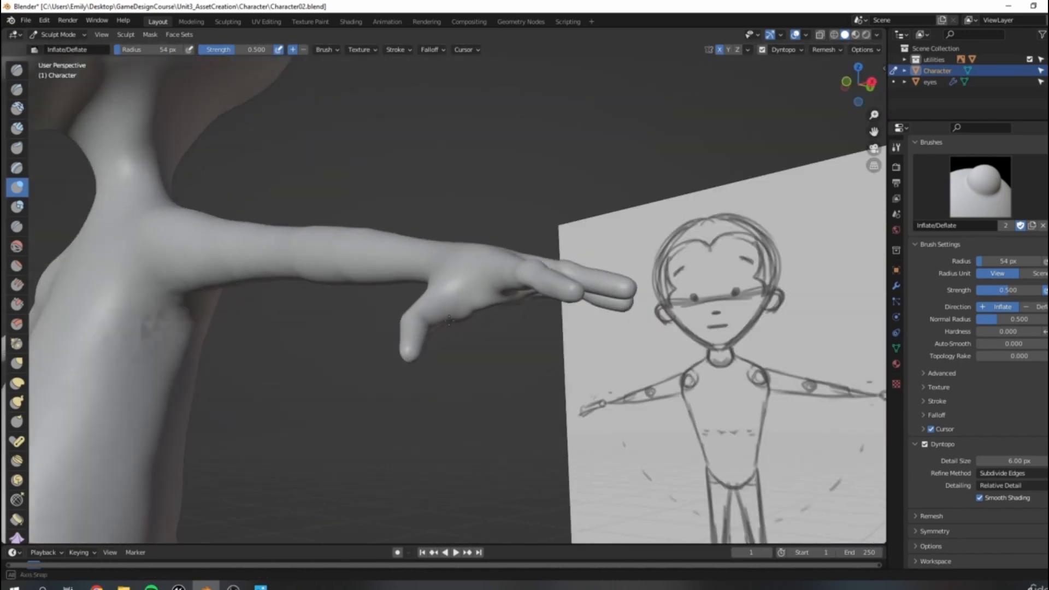
pyautogui.scroll(3, 261, 312)
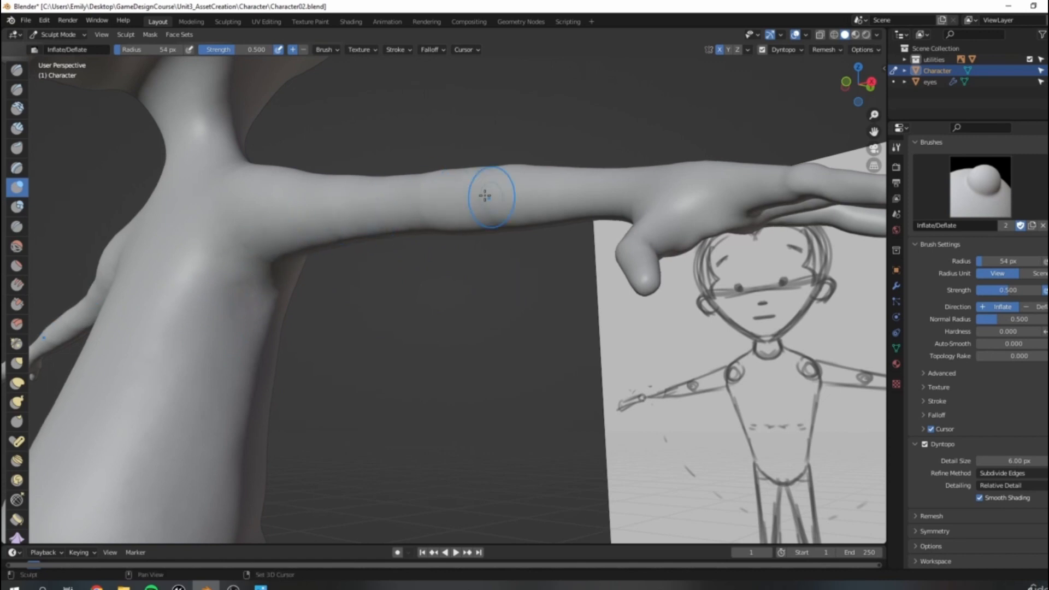
pyautogui.scroll(-4, 420, 222)
pyautogui.moveTo(420, 223)
pyautogui.mouseDown(button='middle')
pyautogui.moveTo(382, 262)
pyautogui.moveTo(365, 326)
pyautogui.mouseUp(button='middle')
# Smooth the side and back of the skull around the ear.
pyautogui.scroll(-3, 383, 263)
pyautogui.moveTo(445, 208); pyautogui.dragTo(441, 334, button='middle')
pyautogui.scroll(7, 437, 266)
pyautogui.moveTo(440, 335)
pyautogui.mouseDown(button='middle')
pyautogui.moveTo(445, 301)
pyautogui.moveTo(458, 301)
pyautogui.mouseUp(button='middle')
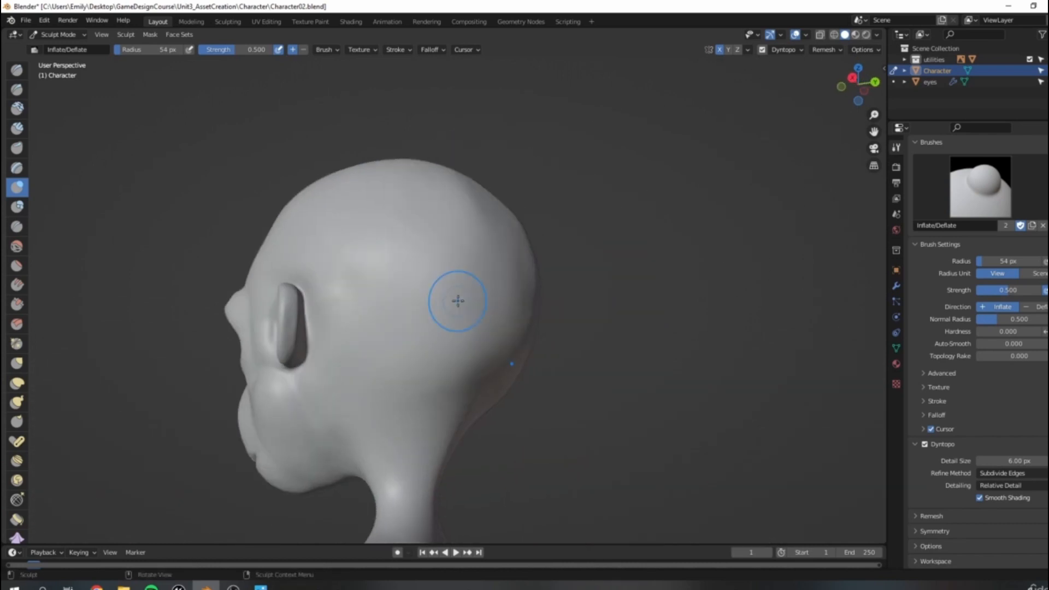
pyautogui.keyDown('shift'); pyautogui.moveTo(341, 253); pyautogui.dragTo(349, 358); pyautogui.keyUp('shift')
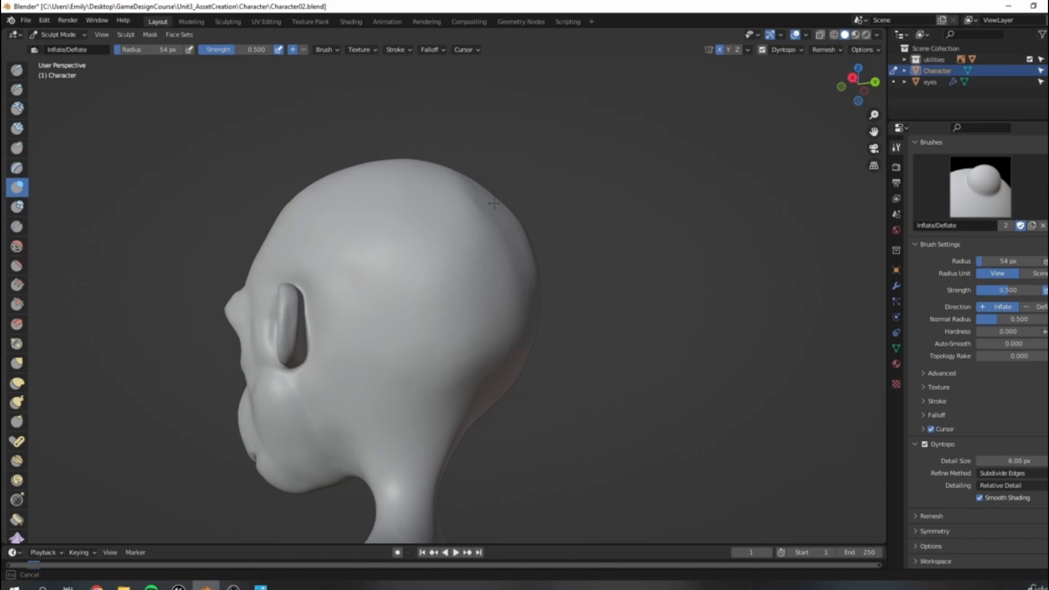
# Enlarge the Inflate/Deflate brush and build up the underside of the upper arm near the armpit.
pyautogui.scroll(-5, 488, 252)
pyautogui.moveTo(488, 252); pyautogui.dragTo(590, 322, button='middle')
pyautogui.moveTo(590, 421)
pyautogui.keyDown('shift'); pyautogui.mouseDown(button='middle')
pyautogui.moveTo(596, 311)
pyautogui.moveTo(574, 382)
pyautogui.moveTo(296, 241)
pyautogui.moveTo(434, 328)
pyautogui.moveTo(375, 253)
pyautogui.moveTo(356, 382)
pyautogui.moveTo(387, 451)
pyautogui.mouseUp(button='middle'); pyautogui.keyUp('shift')
pyautogui.scroll(4, 598, 333)
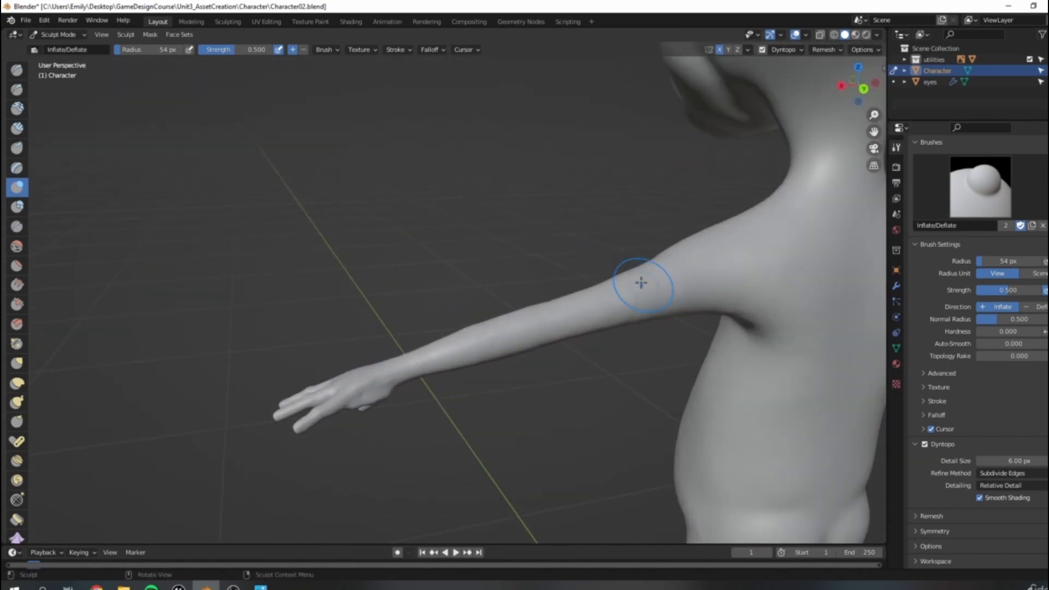
pyautogui.press(']')
pyautogui.press(']')
pyautogui.moveTo(628, 319); pyautogui.dragTo(644, 312)
# Switch to the Grab brush with a 90 px radius and adjust the shape of the arm.
pyautogui.moveTo(540, 229)
pyautogui.mouseDown(button='middle')
pyautogui.moveTo(426, 372)
pyautogui.moveTo(388, 473)
pyautogui.moveTo(363, 410)
pyautogui.mouseUp(button='middle')
pyautogui.press('g')
pyautogui.press(']')
pyautogui.press(']')
pyautogui.moveTo(346, 467); pyautogui.dragTo(299, 474)
# Switch to the Crease brush at 90 px and deepen the palm below the fingers.
pyautogui.moveTo(442, 407); pyautogui.dragTo(513, 284, button='middle')
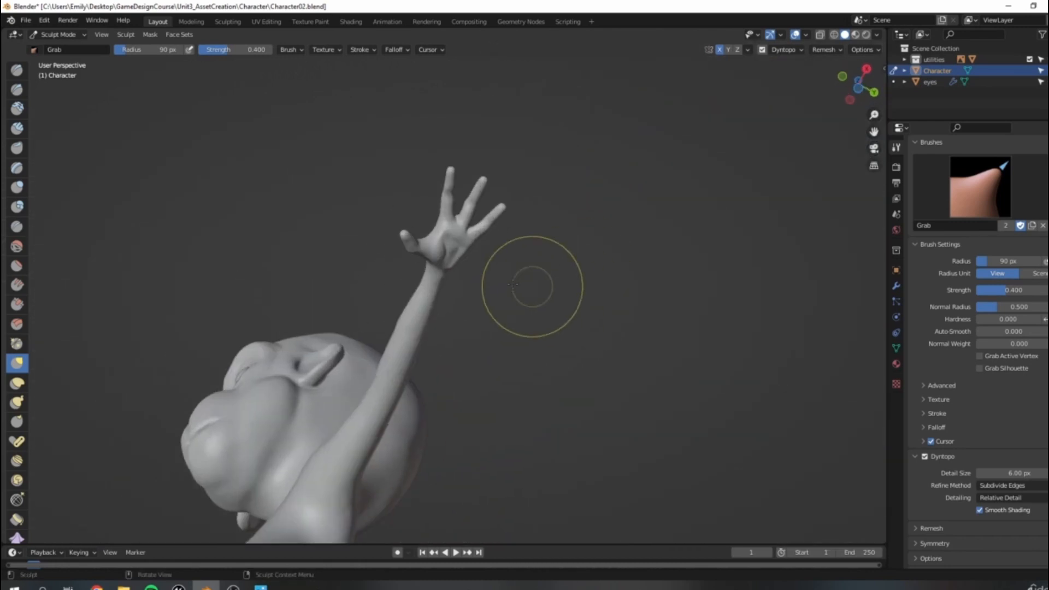
pyautogui.scroll(4, 481, 240)
pyautogui.keyDown('shift'); pyautogui.moveTo(424, 183); pyautogui.dragTo(434, 315, button='middle'); pyautogui.keyUp('shift')
pyautogui.hotkey('shift', 'c')
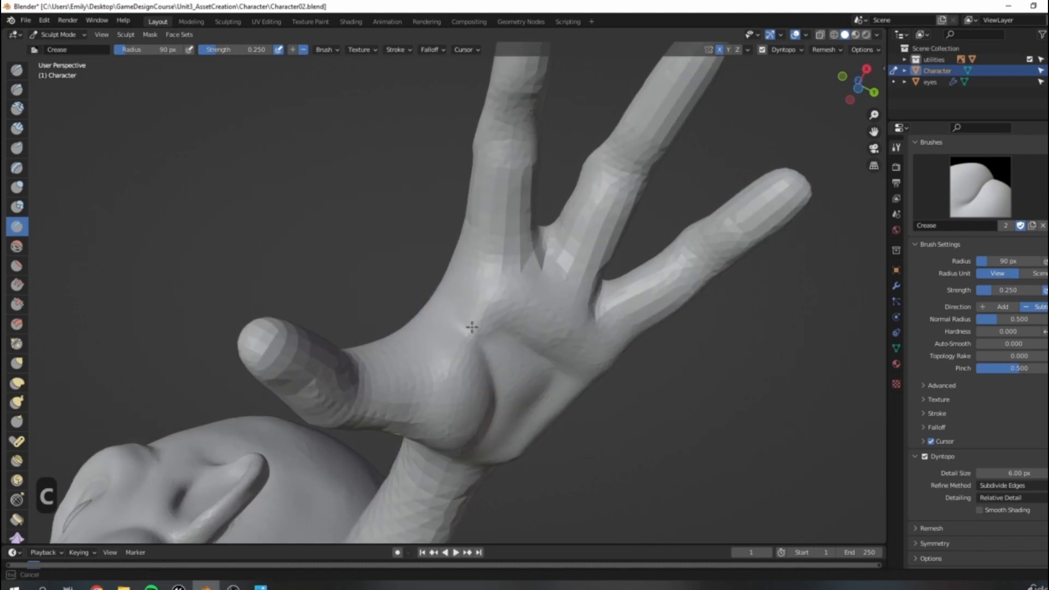
pyautogui.moveTo(489, 303)
pyautogui.mouseDown(button='middle')
pyautogui.moveTo(545, 397)
pyautogui.moveTo(466, 420)
pyautogui.mouseUp(button='middle')
pyautogui.scroll(-4, 534, 383)
# Switch to the Grab brush, set its radius to 88 px, and shorten the fingers by pulling their tips toward the palm.
pyautogui.press('g')
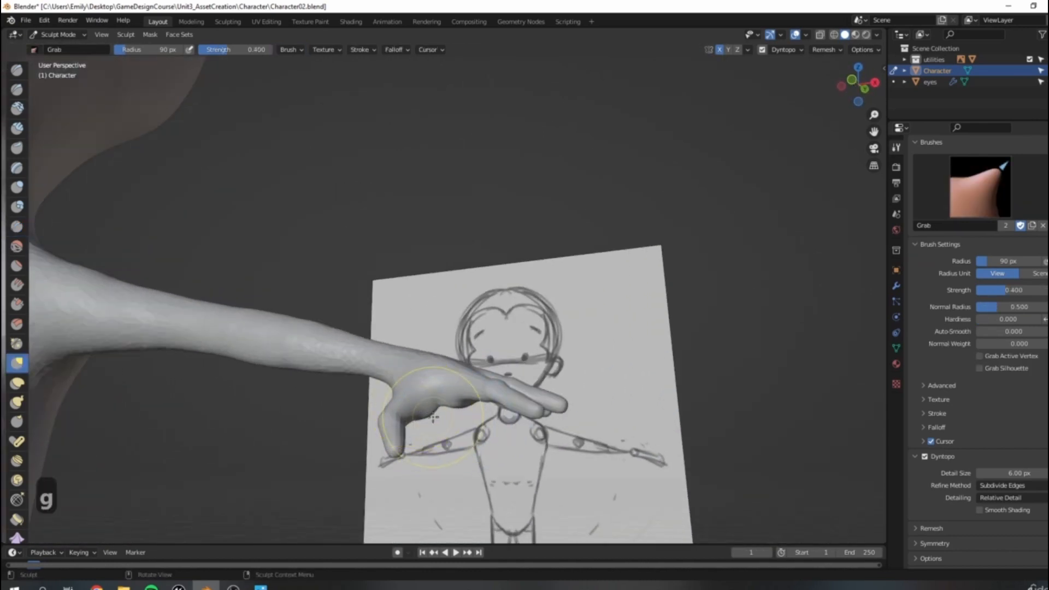
pyautogui.press('[')
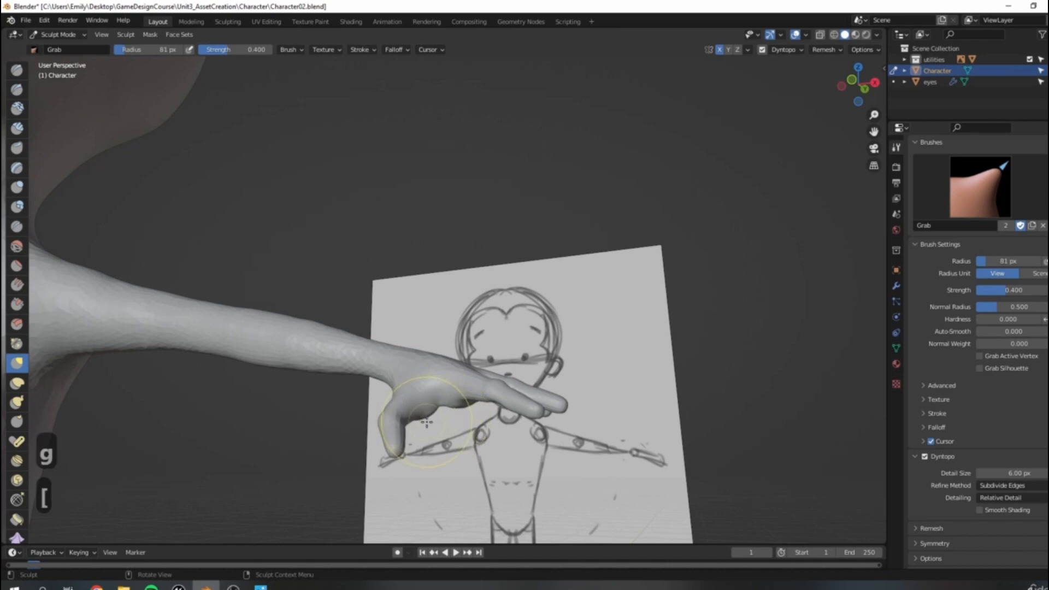
pyautogui.press('f')
pyautogui.click(411, 428)
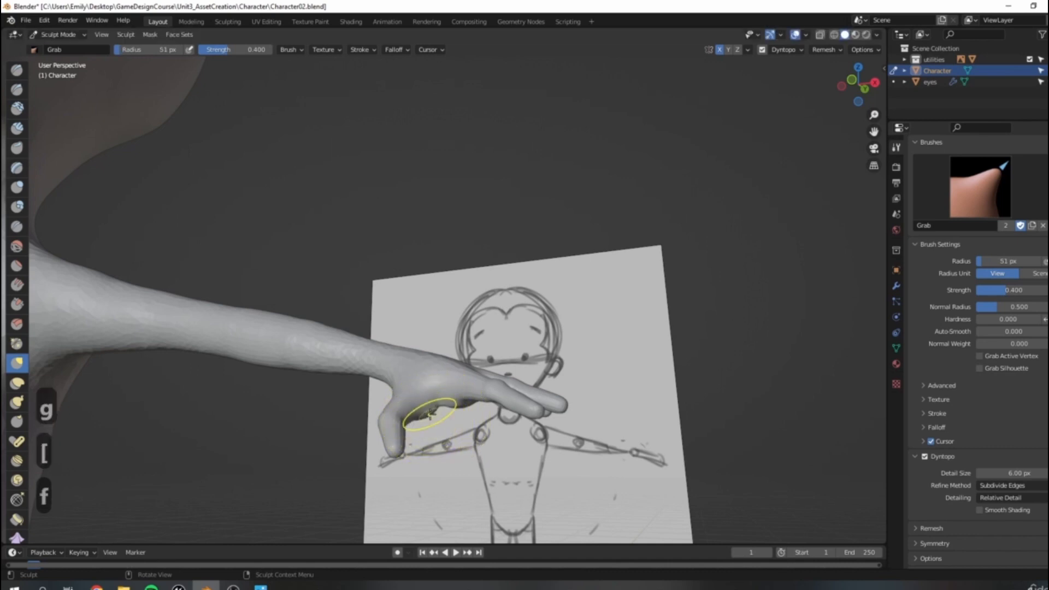
pyautogui.moveTo(427, 415); pyautogui.dragTo(407, 325, button='middle')
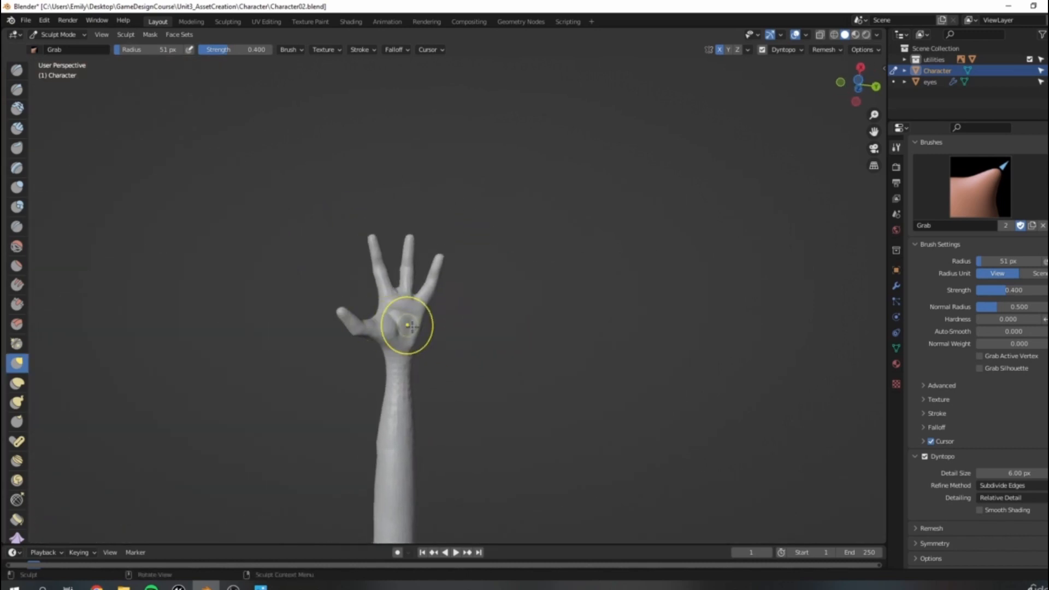
pyautogui.scroll(2, 408, 326)
pyautogui.moveTo(420, 230)
pyautogui.mouseDown(button='middle')
pyautogui.moveTo(457, 253)
pyautogui.moveTo(404, 242)
pyautogui.mouseUp(button='middle')
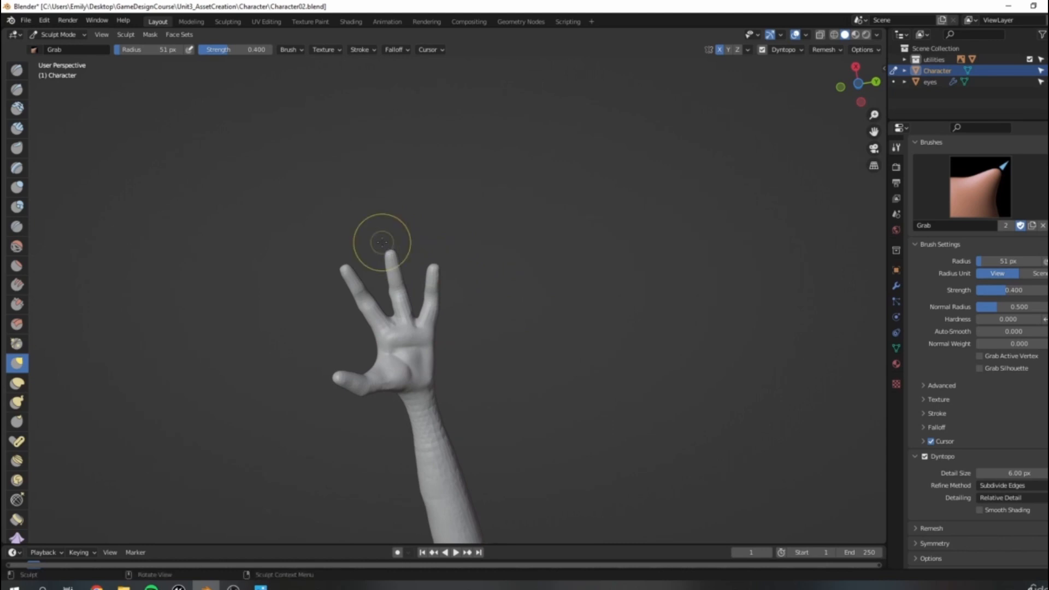
pyautogui.press('f')
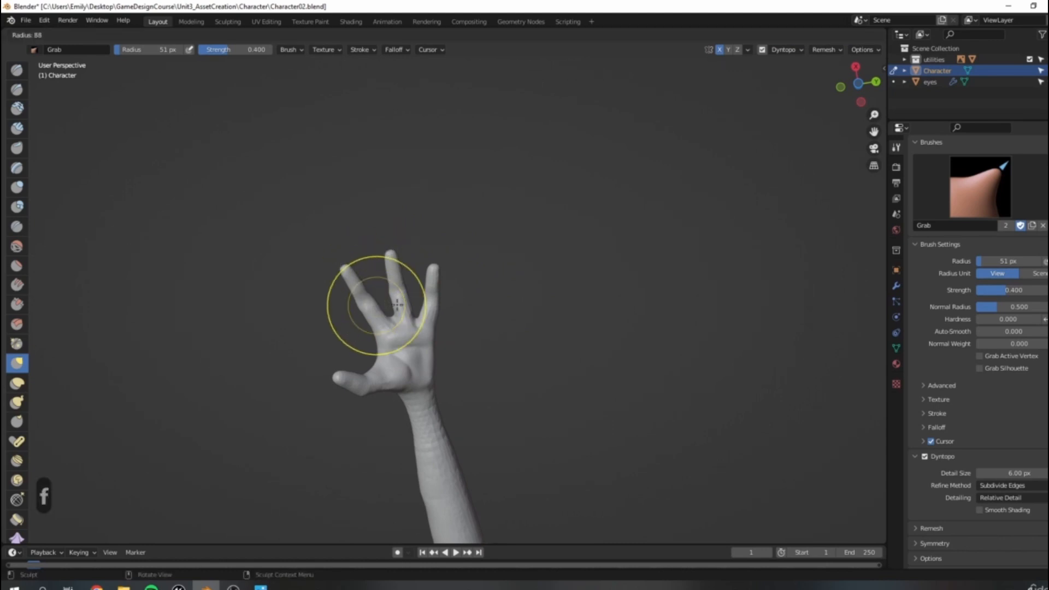
pyautogui.click(390, 240)
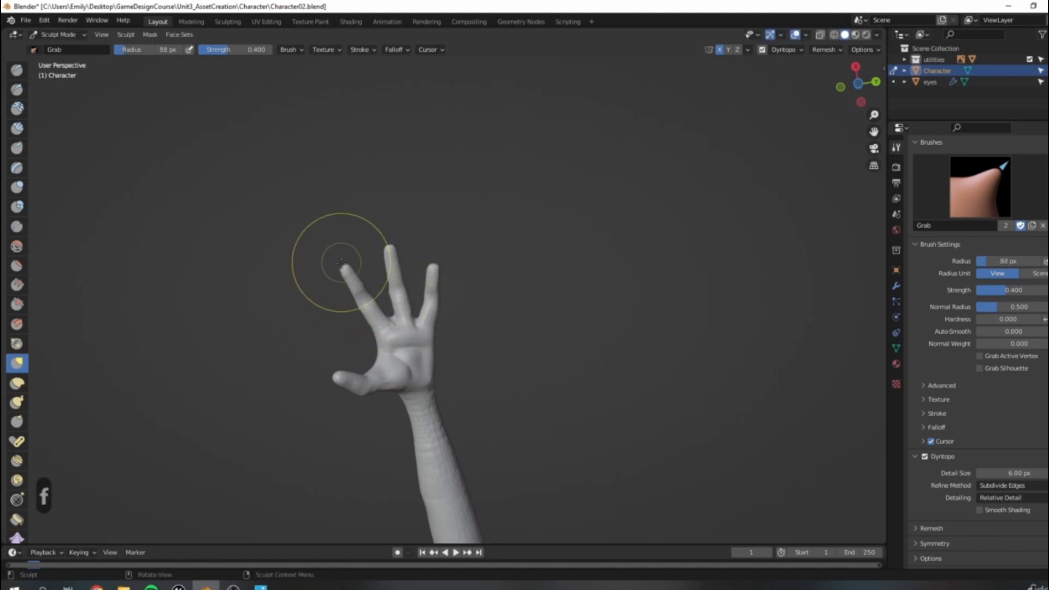
pyautogui.moveTo(350, 274); pyautogui.dragTo(354, 282)
pyautogui.moveTo(361, 297); pyautogui.dragTo(366, 303)
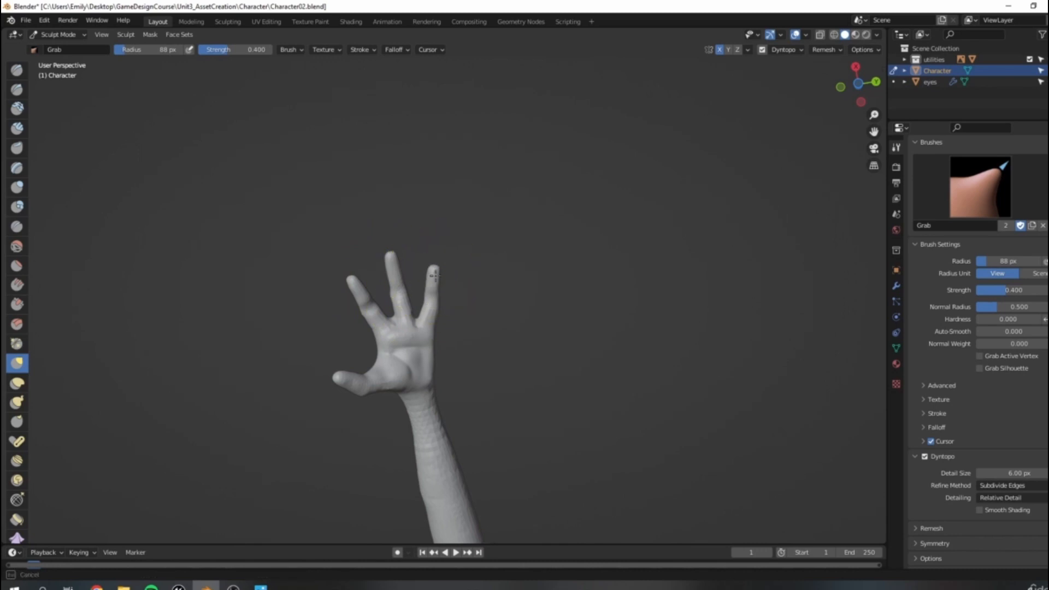
# Smooth the knuckles and the gaps between the fingers on the back of the hand.
pyautogui.moveTo(478, 325); pyautogui.dragTo(529, 302, button='middle')
pyautogui.scroll(3, 522, 285)
pyautogui.keyDown('shift'); pyautogui.moveTo(565, 233); pyautogui.dragTo(393, 272, button='middle'); pyautogui.keyUp('shift')
pyautogui.scroll(2, 410, 257)
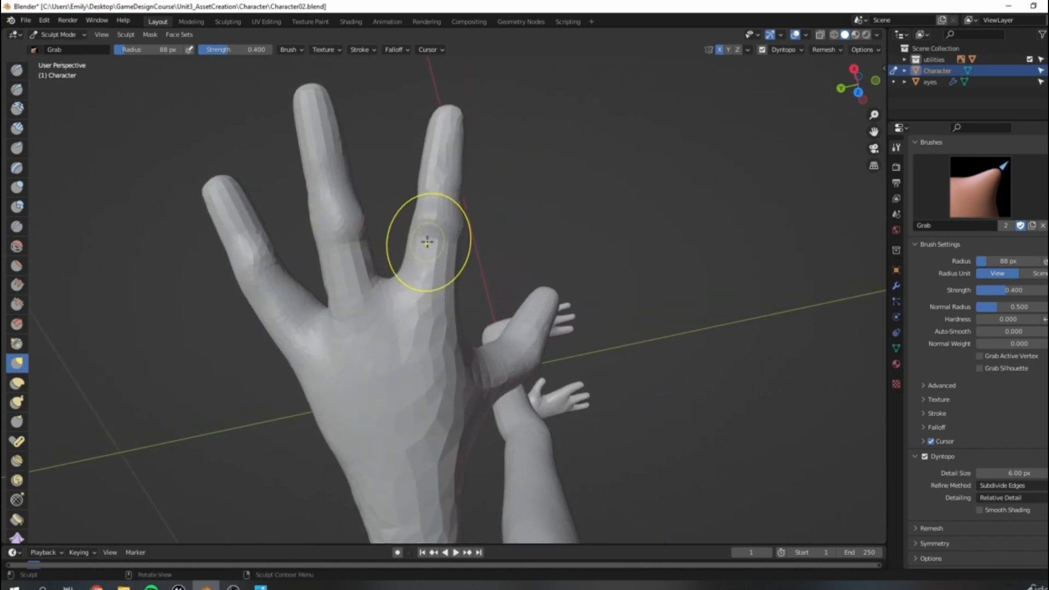
pyautogui.keyDown('shift'); pyautogui.moveTo(366, 255); pyautogui.dragTo(378, 275); pyautogui.keyUp('shift')
pyautogui.keyDown('shift'); pyautogui.moveTo(427, 227); pyautogui.dragTo(456, 272); pyautogui.keyUp('shift')
pyautogui.keyDown('shift'); pyautogui.moveTo(461, 231); pyautogui.dragTo(455, 226); pyautogui.keyUp('shift')
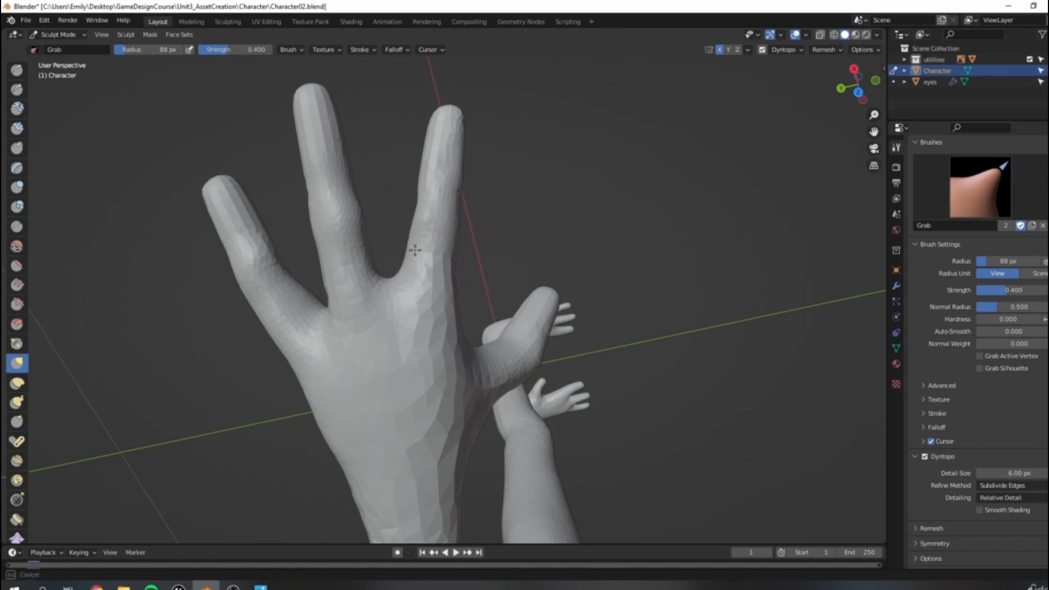
# Set the Grab brush radius to 110 px and pull the thumb inward toward the wrist.
pyautogui.scroll(-7, 407, 315)
pyautogui.moveTo(421, 270); pyautogui.dragTo(564, 248, button='middle')
pyautogui.moveTo(415, 371); pyautogui.dragTo(525, 382, button='middle')
pyautogui.moveTo(554, 311); pyautogui.dragTo(693, 266, button='middle')
pyautogui.moveTo(437, 335)
pyautogui.mouseDown(button='middle')
pyautogui.moveTo(471, 327)
pyautogui.moveTo(444, 324)
pyautogui.mouseUp(button='middle')
pyautogui.scroll(4, 442, 324)
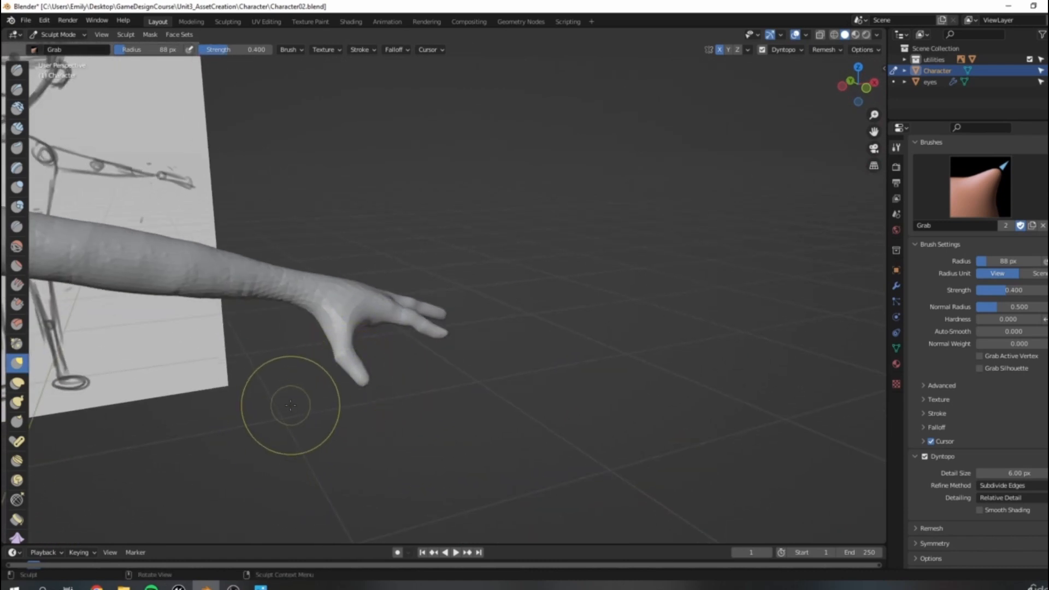
pyautogui.press('g')
pyautogui.press('f')
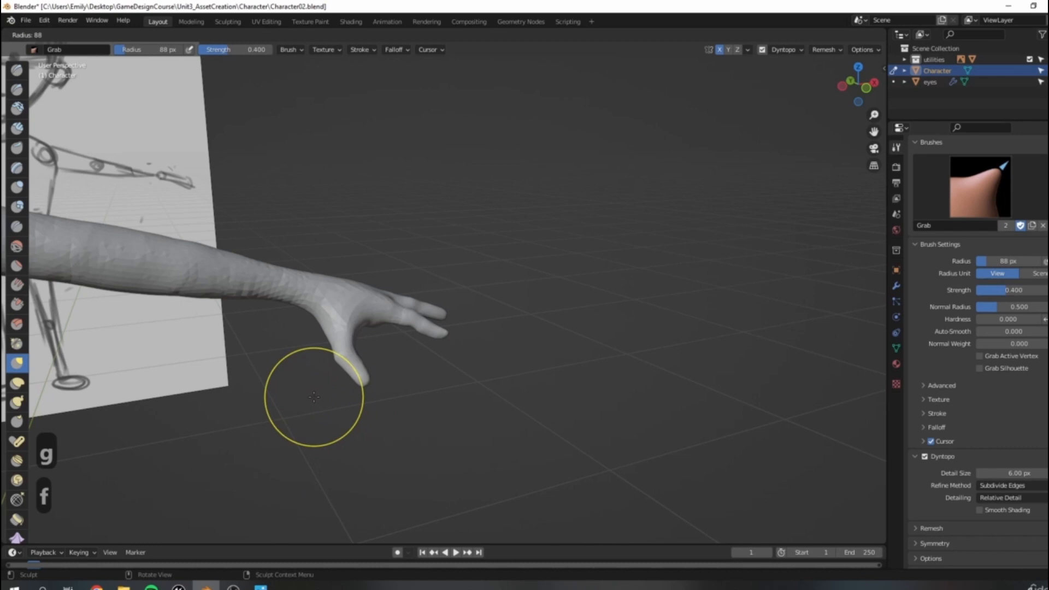
pyautogui.moveTo(346, 348)
pyautogui.mouseDown()
pyautogui.moveTo(359, 378)
pyautogui.moveTo(334, 342)
pyautogui.mouseUp()
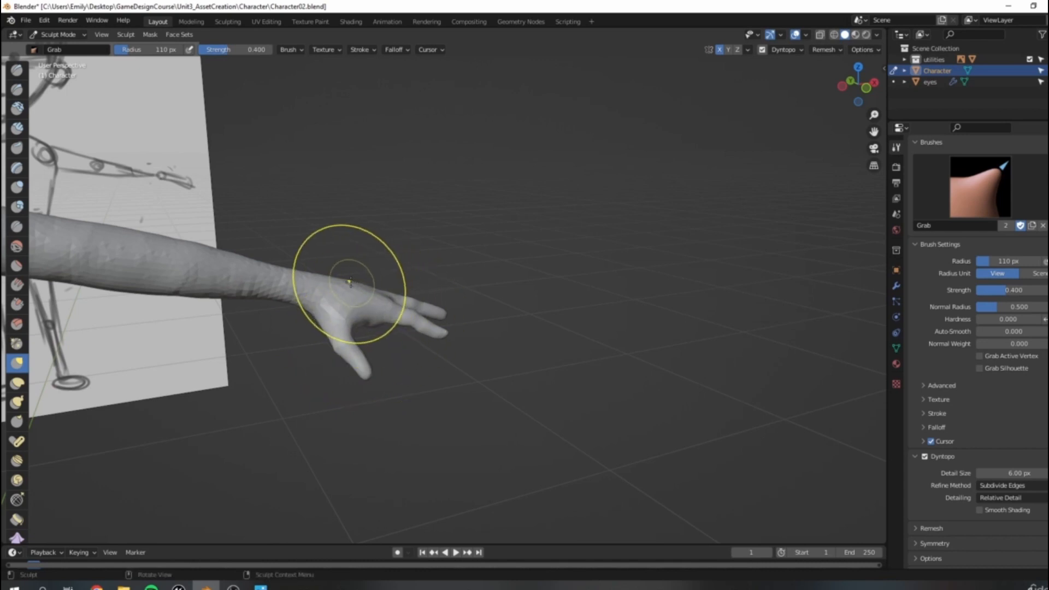
# Raise the knuckles and finger joints slightly with the Grab brush.
pyautogui.moveTo(347, 285); pyautogui.dragTo(158, 295, button='middle')
pyautogui.scroll(5, 519, 301)
pyautogui.moveTo(573, 322); pyautogui.dragTo(571, 303)
pyautogui.moveTo(645, 325); pyautogui.dragTo(641, 309)
pyautogui.moveTo(629, 318); pyautogui.dragTo(631, 306)
pyautogui.moveTo(700, 326)
pyautogui.mouseDown()
pyautogui.moveTo(693, 308)
pyautogui.moveTo(699, 321)
pyautogui.mouseUp()
# Switch to the Crease brush at 110 px and define the fold between the armpit and the chest.
pyautogui.moveTo(698, 318); pyautogui.dragTo(538, 240, button='middle')
pyautogui.scroll(-3, 521, 252)
pyautogui.scroll(-2, 481, 243)
pyautogui.scroll(1, 481, 245)
pyautogui.scroll(-3, 479, 246)
pyautogui.keyDown('shift'); pyautogui.moveTo(323, 297); pyautogui.dragTo(431, 300, button='middle'); pyautogui.keyUp('shift')
pyautogui.scroll(-1, 379, 298)
pyautogui.keyDown('shift'); pyautogui.moveTo(492, 266); pyautogui.dragTo(554, 287, button='middle'); pyautogui.keyUp('shift')
pyautogui.scroll(3, 547, 285)
pyautogui.moveTo(448, 281)
pyautogui.mouseDown(button='middle')
pyautogui.moveTo(382, 256)
pyautogui.moveTo(433, 292)
pyautogui.moveTo(441, 276)
pyautogui.moveTo(448, 295)
pyautogui.moveTo(517, 330)
pyautogui.moveTo(444, 314)
pyautogui.mouseUp(button='middle')
pyautogui.scroll(2, 429, 328)
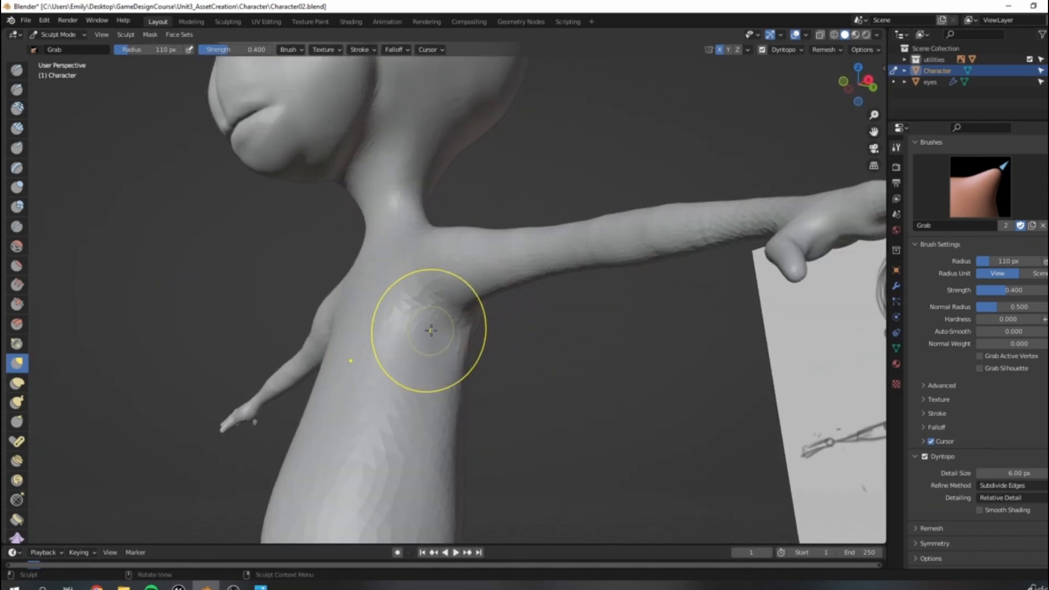
pyautogui.hotkey('shift', 'c')
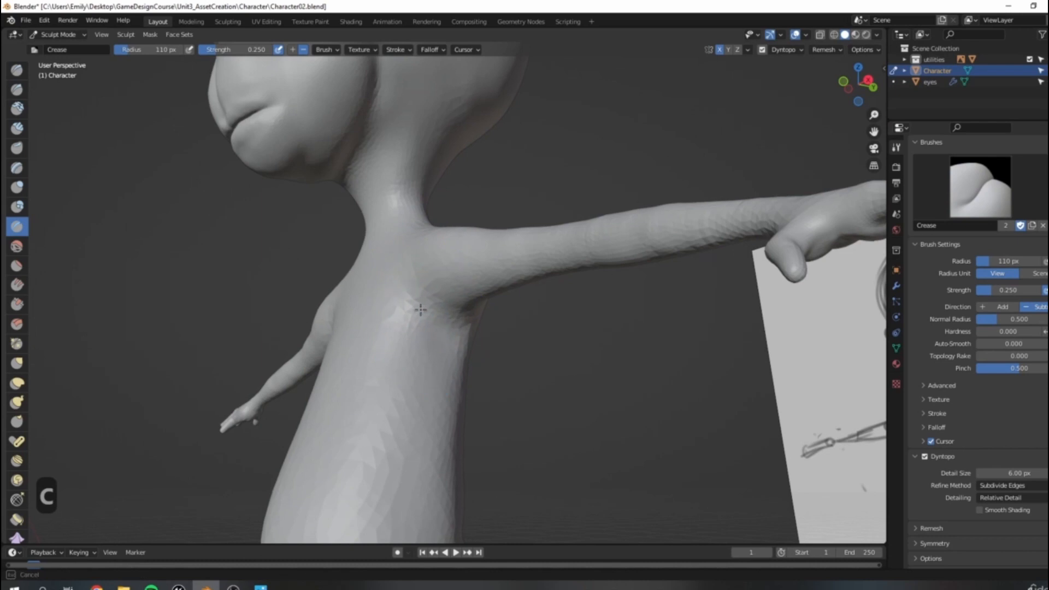
pyautogui.moveTo(442, 272)
pyautogui.mouseDown(button='middle')
pyautogui.moveTo(428, 346)
pyautogui.moveTo(501, 262)
pyautogui.moveTo(501, 279)
pyautogui.moveTo(471, 281)
pyautogui.mouseUp(button='middle')
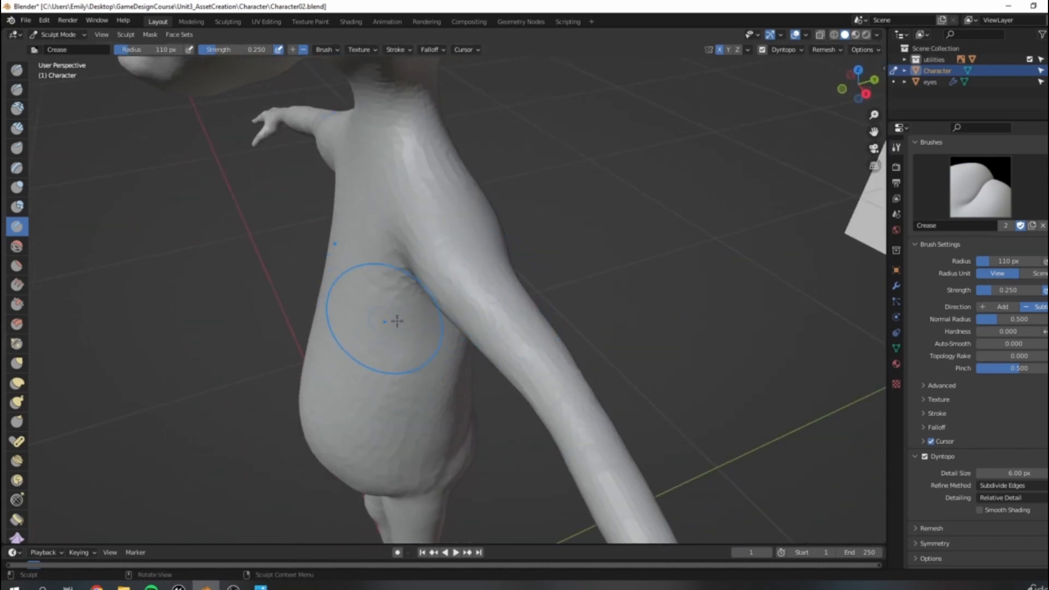
# Switch to the Grab brush at 166 px and reshape the back of the character's shoulder.
pyautogui.press('g')
pyautogui.press(']')
pyautogui.press(']')
pyautogui.press(']')
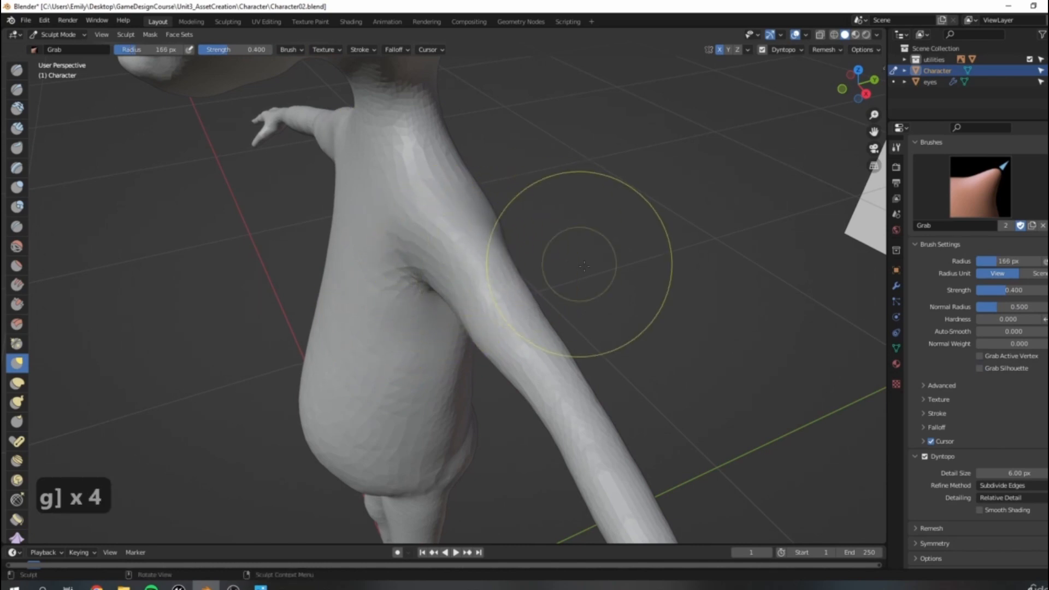
pyautogui.moveTo(585, 199); pyautogui.dragTo(436, 346, button='middle')
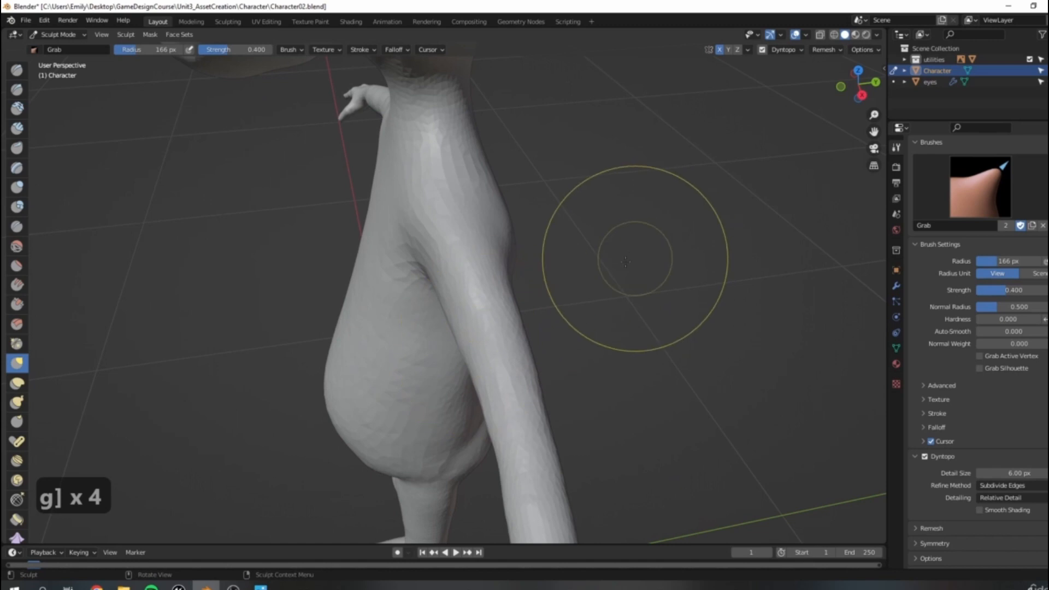
pyautogui.moveTo(614, 263); pyautogui.dragTo(459, 293, button='middle')
pyautogui.moveTo(459, 293)
pyautogui.mouseDown()
pyautogui.moveTo(480, 297)
pyautogui.moveTo(513, 227)
pyautogui.mouseUp()
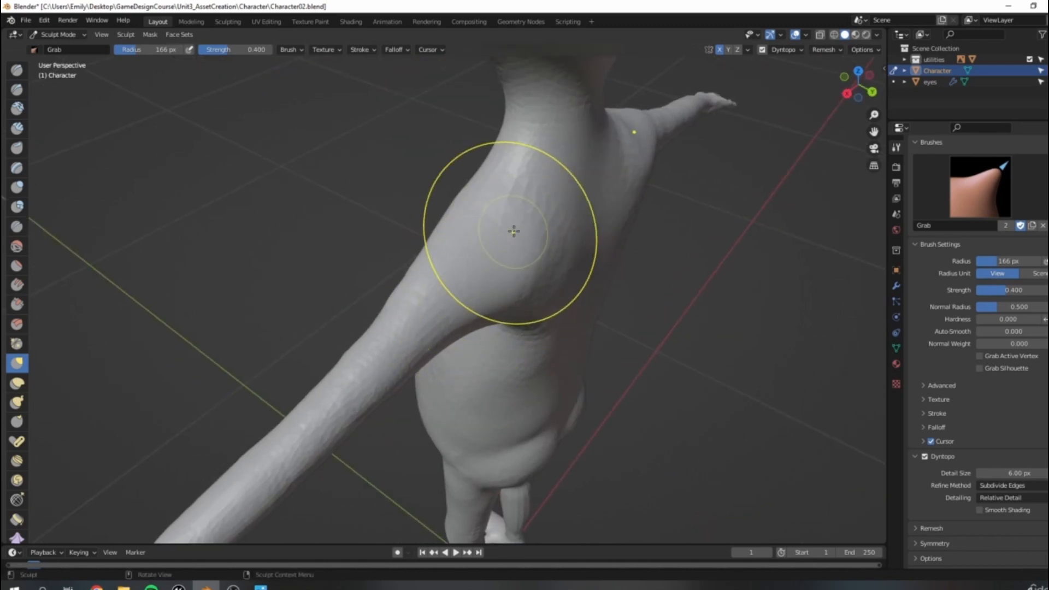
# Refine the contour between the shoulder, upper arm and upper back with short Grab strokes.
pyautogui.moveTo(547, 295)
pyautogui.mouseDown(button='middle')
pyautogui.moveTo(510, 211)
pyautogui.moveTo(475, 232)
pyautogui.mouseUp(button='middle')
pyautogui.moveTo(475, 231); pyautogui.dragTo(479, 224)
pyautogui.moveTo(481, 223); pyautogui.dragTo(482, 234)
pyautogui.moveTo(412, 253); pyautogui.dragTo(418, 275)
pyautogui.moveTo(413, 291); pyautogui.dragTo(410, 284)
pyautogui.moveTo(505, 254); pyautogui.dragTo(499, 259)
# Check the whole figure, set the Grab brush radius to 97 px and adjust the hand's shape.
pyautogui.scroll(-5, 218, 358)
pyautogui.moveTo(275, 352)
pyautogui.mouseDown(button='middle')
pyautogui.moveTo(332, 371)
pyautogui.moveTo(492, 320)
pyautogui.mouseUp(button='middle')
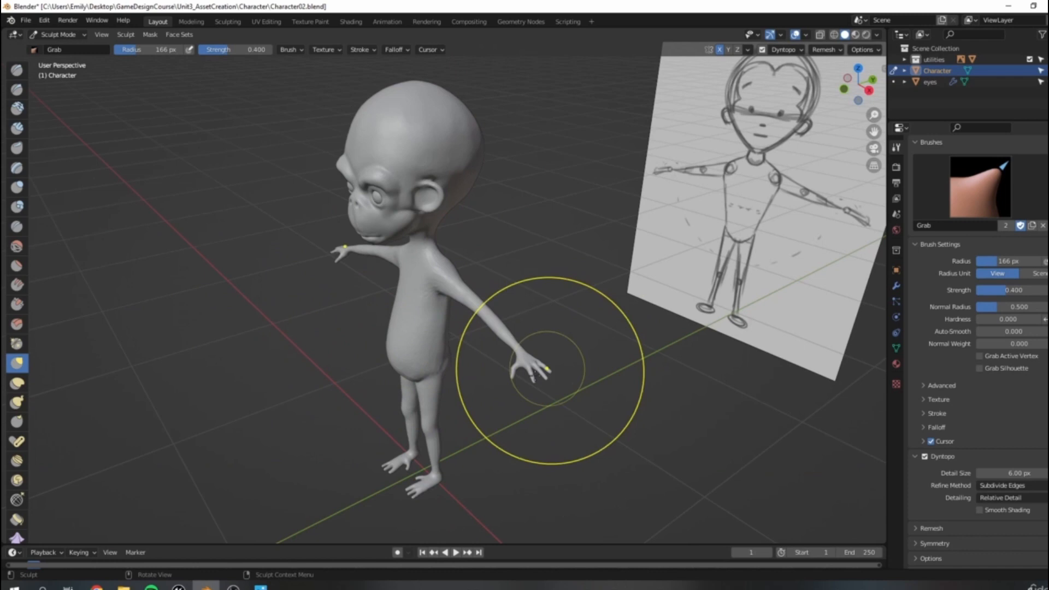
pyautogui.scroll(3, 534, 433)
pyautogui.keyDown('shift'); pyautogui.moveTo(628, 413); pyautogui.dragTo(563, 418, button='middle'); pyautogui.keyUp('shift')
pyautogui.scroll(3, 470, 427)
pyautogui.keyDown('shift'); pyautogui.moveTo(466, 426); pyautogui.dragTo(441, 369, button='middle'); pyautogui.keyUp('shift')
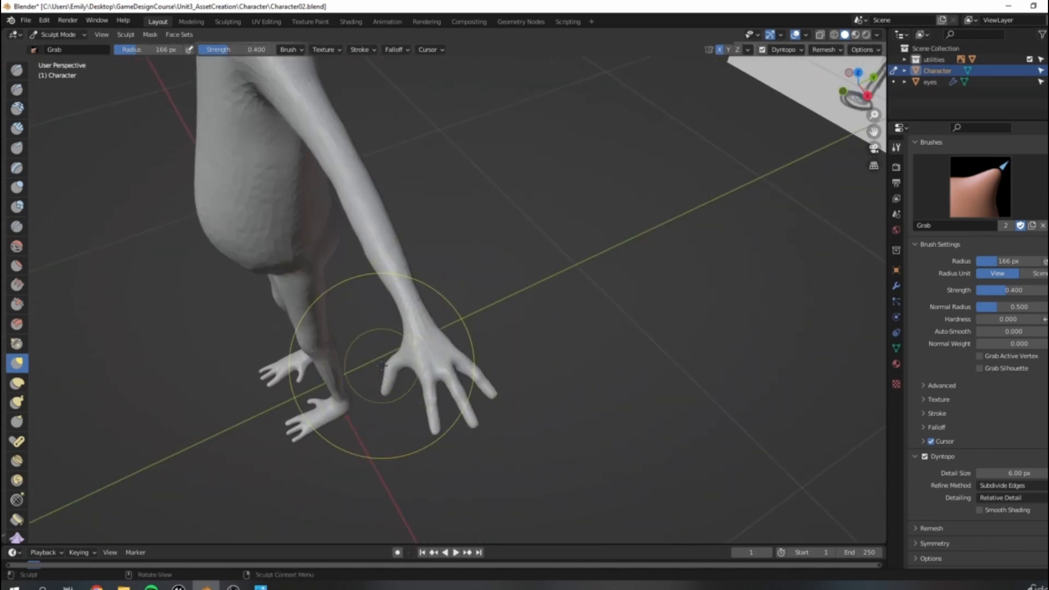
pyautogui.press('[')
pyautogui.press('[')
pyautogui.press('[')
pyautogui.press('[')
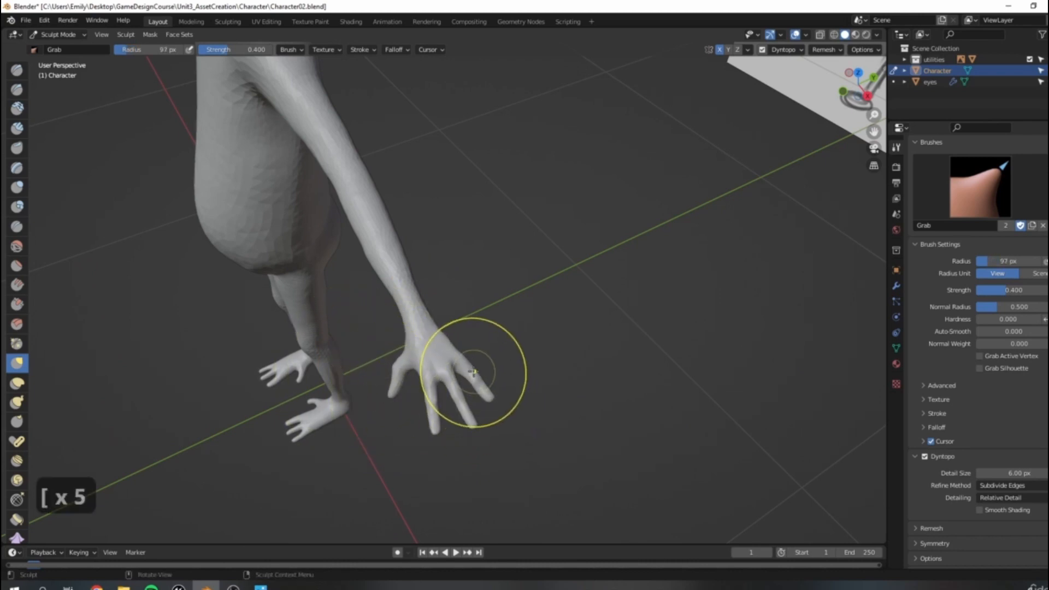
pyautogui.moveTo(465, 406)
pyautogui.mouseDown(button='middle')
pyautogui.moveTo(469, 293)
pyautogui.moveTo(353, 295)
pyautogui.moveTo(448, 334)
pyautogui.mouseUp(button='middle')
pyautogui.scroll(-3, 355, 295)
pyautogui.scroll(3, 411, 317)
pyautogui.moveTo(294, 308)
pyautogui.mouseDown()
pyautogui.moveTo(189, 329)
pyautogui.moveTo(201, 330)
pyautogui.mouseUp()
# Build up the ball of the foot with the Draw brush at 77 px and adjust the toe bases with Grab.
pyautogui.scroll(-6, 375, 302)
pyautogui.moveTo(461, 323); pyautogui.dragTo(382, 196, button='middle')
pyautogui.moveTo(351, 315)
pyautogui.mouseDown(button='middle')
pyautogui.moveTo(417, 297)
pyautogui.moveTo(638, 297)
pyautogui.moveTo(461, 351)
pyautogui.moveTo(426, 287)
pyautogui.moveTo(445, 269)
pyautogui.moveTo(530, 246)
pyautogui.moveTo(494, 287)
pyautogui.moveTo(547, 246)
pyautogui.moveTo(543, 206)
pyautogui.mouseUp(button='middle')
pyautogui.moveTo(530, 316); pyautogui.dragTo(430, 169, button='middle')
pyautogui.scroll(5, 520, 343)
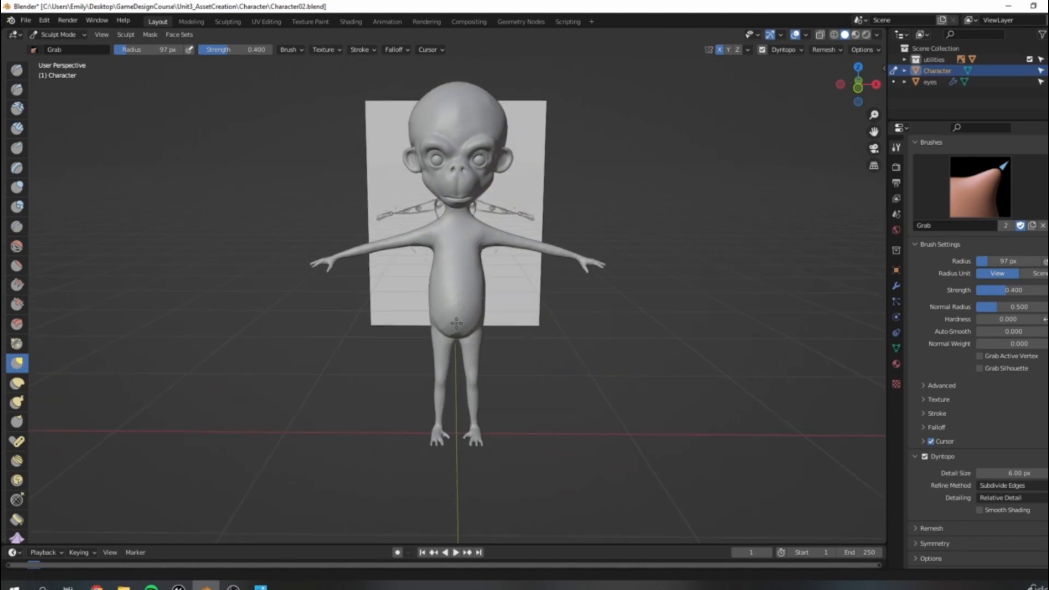
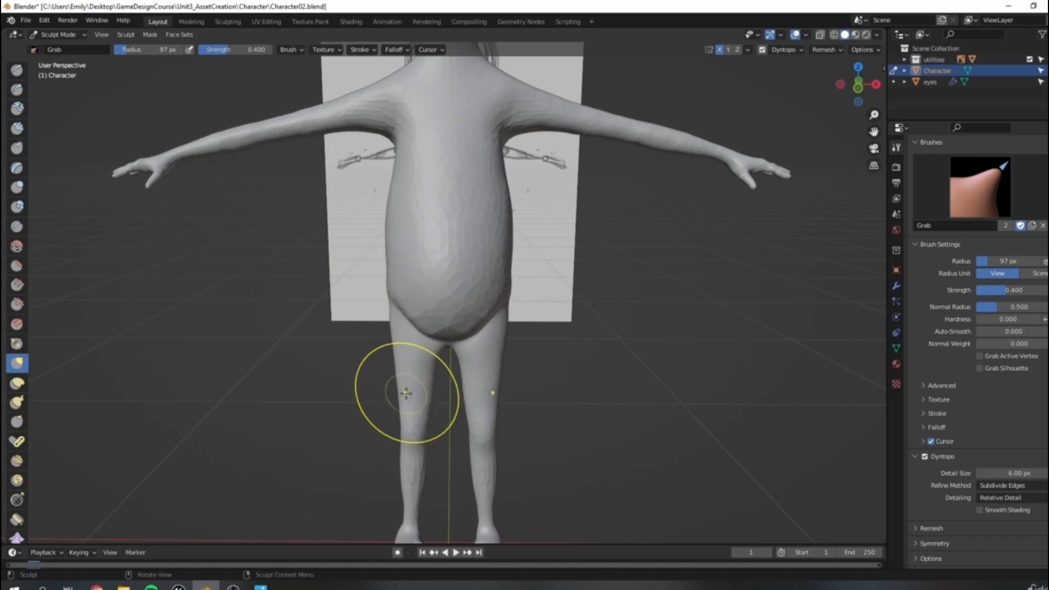
pyautogui.moveTo(481, 391); pyautogui.dragTo(450, 286, button='middle')
pyautogui.moveTo(479, 372); pyautogui.dragTo(417, 289, button='middle')
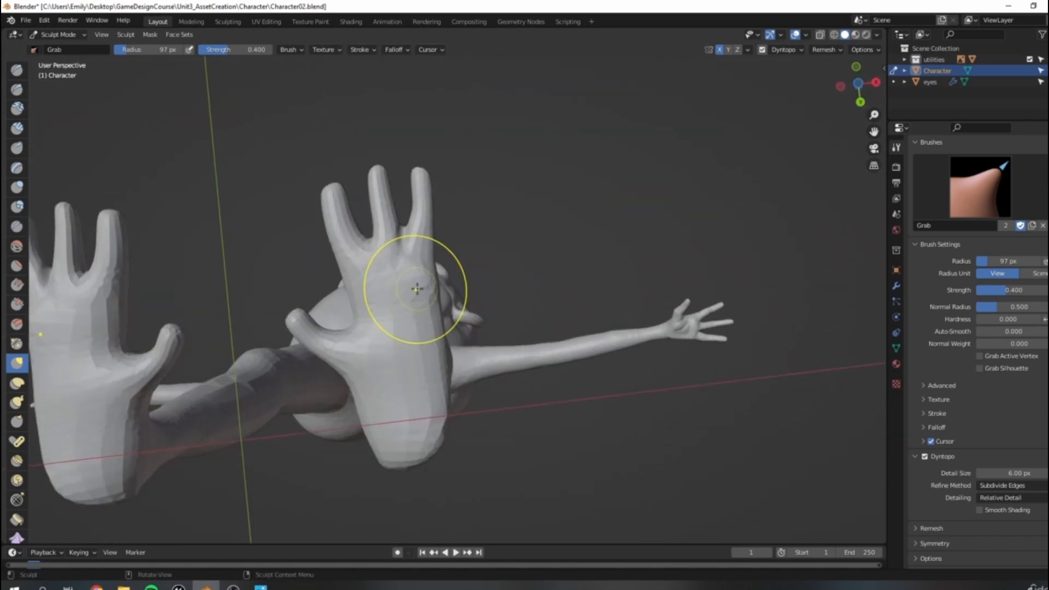
pyautogui.press('x')
pyautogui.press('f')
pyautogui.click(399, 279)
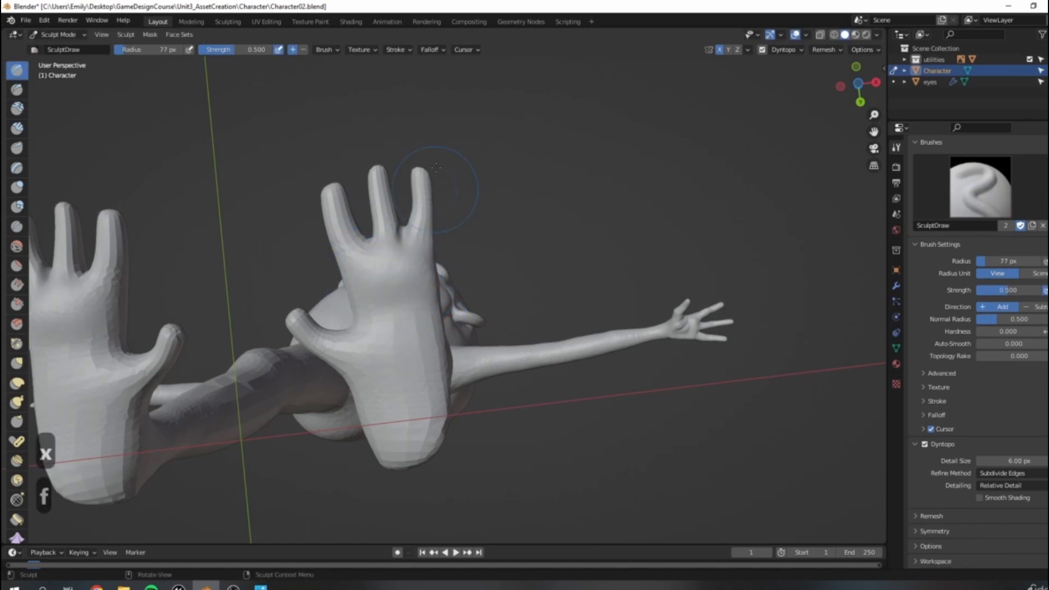
pyautogui.press('g')
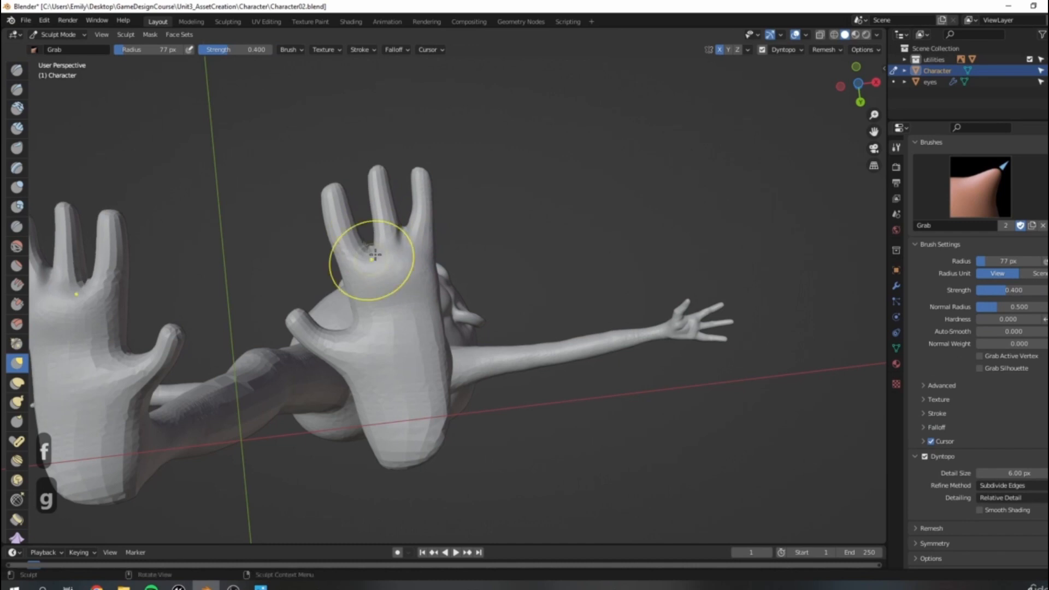
pyautogui.moveTo(407, 236); pyautogui.dragTo(411, 239)
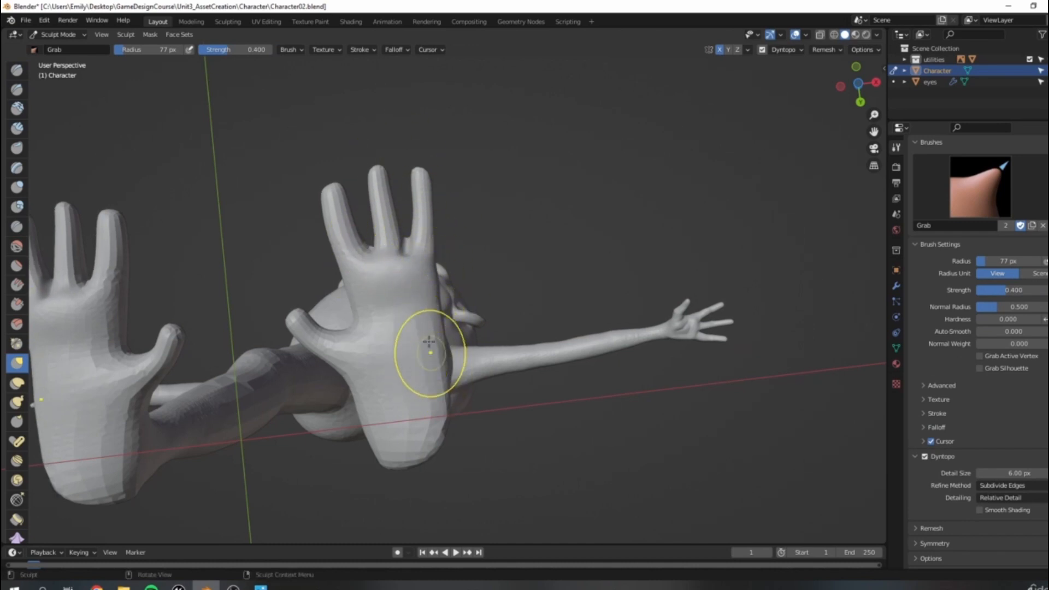
# Build up the sole's outer edge and heel with the Draw brush at 44 px and smooth the surface.
pyautogui.press('x')
pyautogui.press('[')
pyautogui.press('[')
pyautogui.moveTo(439, 276)
pyautogui.mouseDown()
pyautogui.moveTo(443, 399)
pyautogui.moveTo(403, 421)
pyautogui.moveTo(426, 419)
pyautogui.moveTo(387, 448)
pyautogui.moveTo(392, 467)
pyautogui.mouseUp()
pyautogui.moveTo(415, 329)
pyautogui.keyDown('shift'); pyautogui.mouseDown()
pyautogui.moveTo(433, 391)
pyautogui.moveTo(424, 400)
pyautogui.mouseUp(); pyautogui.keyUp('shift')
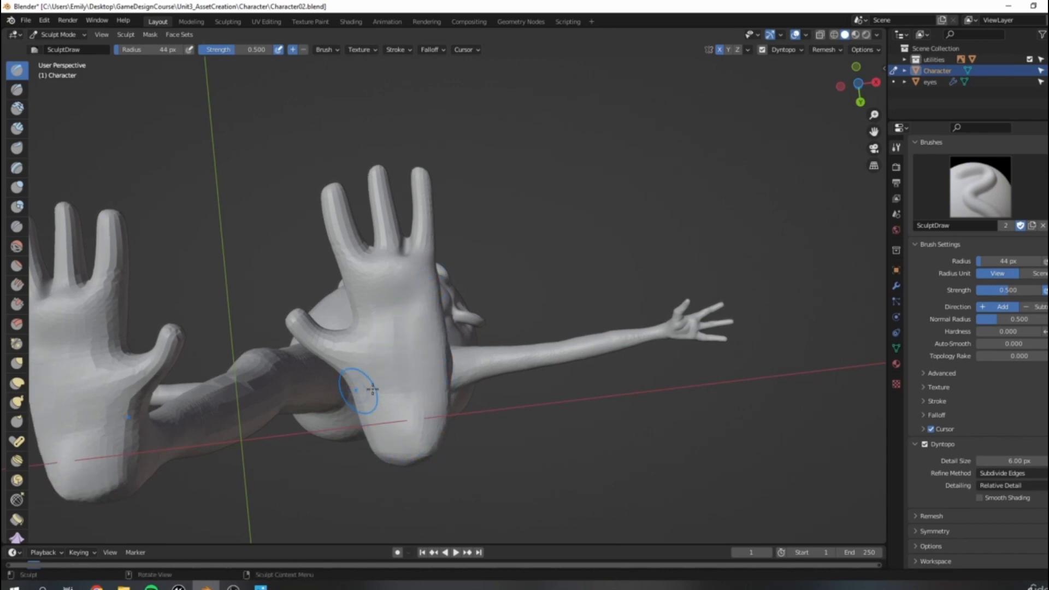
# Set the Grab brush to 64 px, undo the last stroke and reshape the toes and ball of the foot from below.
pyautogui.press('g')
pyautogui.press(']')
pyautogui.press(']')
pyautogui.press(']')
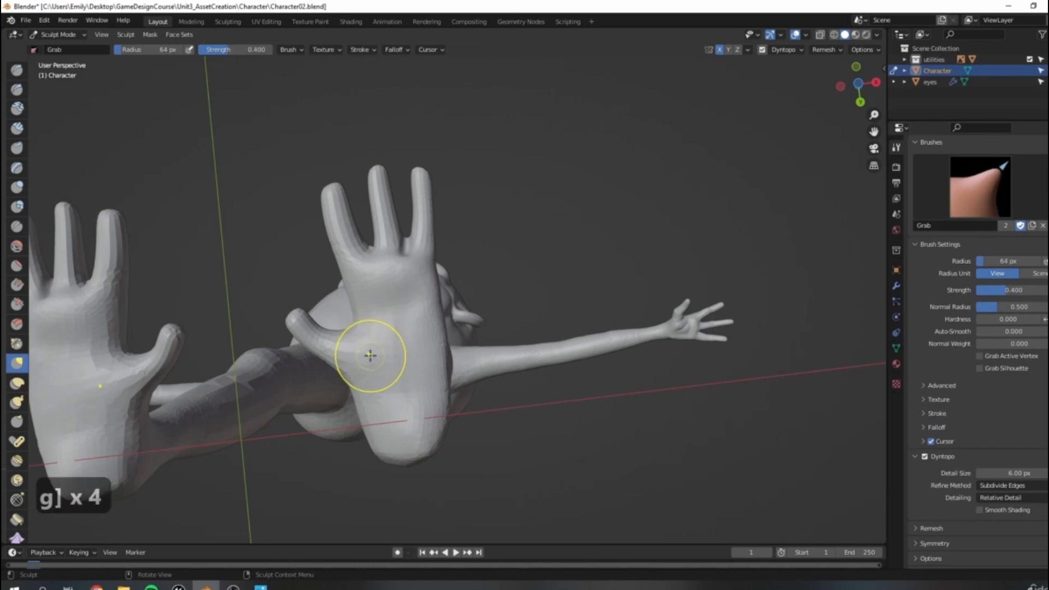
pyautogui.moveTo(372, 354); pyautogui.dragTo(514, 338, button='middle')
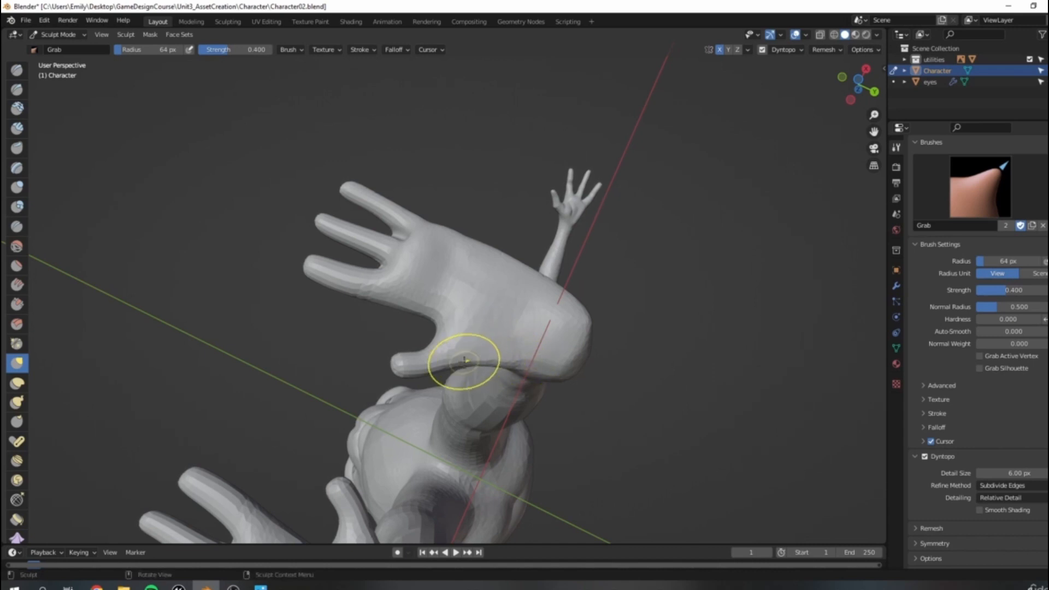
pyautogui.hotkey('ctrl', 'z')
pyautogui.moveTo(318, 262); pyautogui.dragTo(311, 276)
pyautogui.moveTo(383, 252); pyautogui.dragTo(375, 259)
pyautogui.moveTo(360, 244); pyautogui.dragTo(356, 251)
pyautogui.moveTo(350, 244)
pyautogui.mouseDown()
pyautogui.moveTo(352, 231)
pyautogui.moveTo(323, 218)
pyautogui.mouseUp()
pyautogui.moveTo(371, 193); pyautogui.dragTo(356, 196)
# Pull the base of the big toe into shape with Grab and fill it out with the Inflate/Deflate brush at 64 px.
pyautogui.moveTo(405, 217)
pyautogui.mouseDown(button='middle')
pyautogui.moveTo(504, 234)
pyautogui.moveTo(445, 375)
pyautogui.moveTo(549, 321)
pyautogui.moveTo(536, 342)
pyautogui.moveTo(592, 346)
pyautogui.mouseUp(button='middle')
pyautogui.hotkey('shift', 'c')
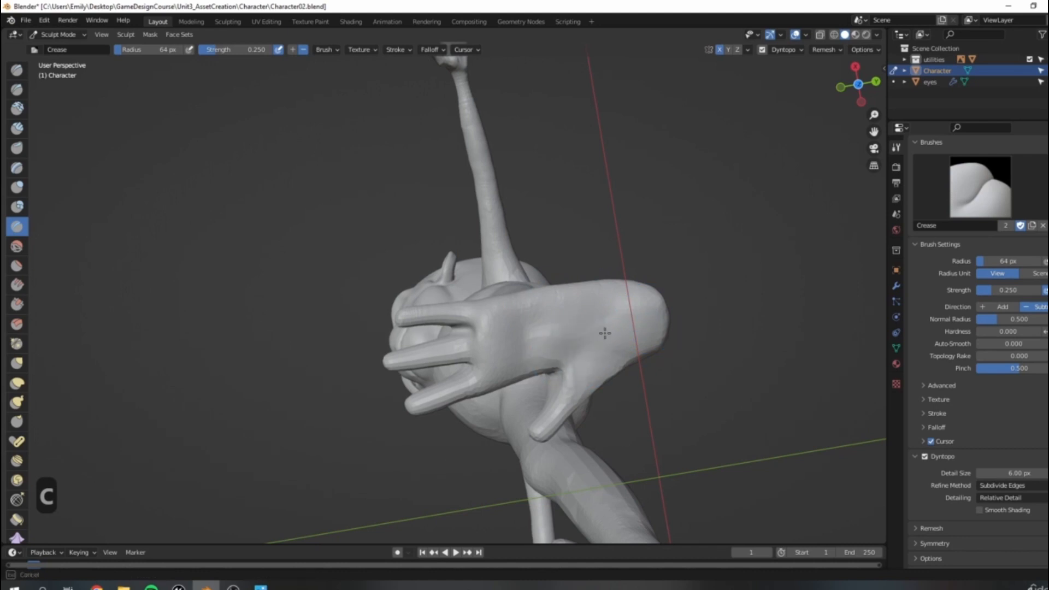
pyautogui.moveTo(574, 399); pyautogui.dragTo(523, 429, button='middle')
pyautogui.press('g')
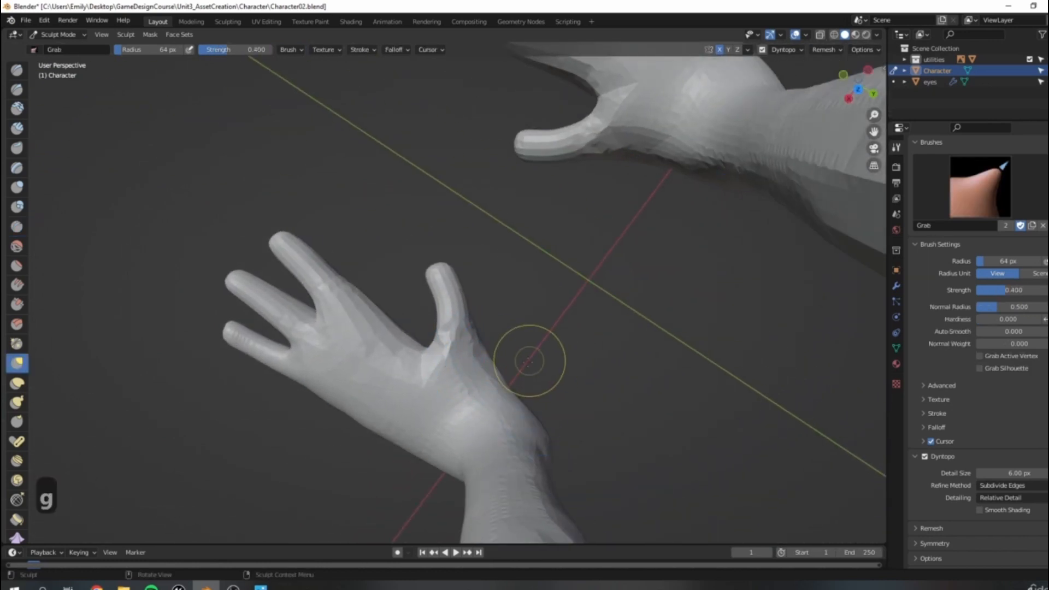
pyautogui.moveTo(473, 342)
pyautogui.mouseDown()
pyautogui.moveTo(472, 358)
pyautogui.moveTo(438, 358)
pyautogui.moveTo(491, 395)
pyautogui.mouseUp()
pyautogui.press('i')
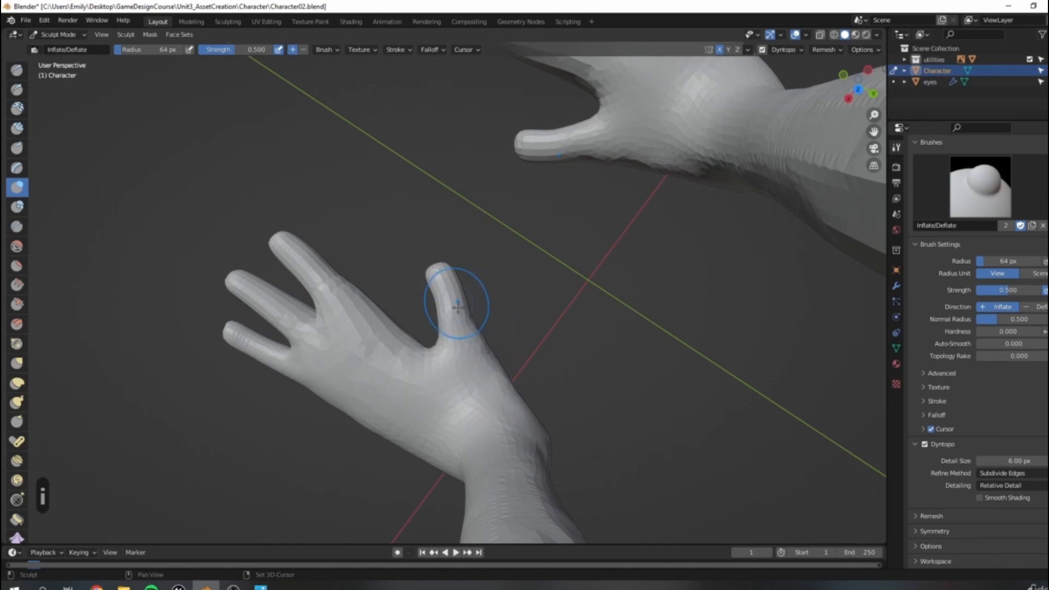
pyautogui.moveTo(458, 307); pyautogui.dragTo(478, 339)
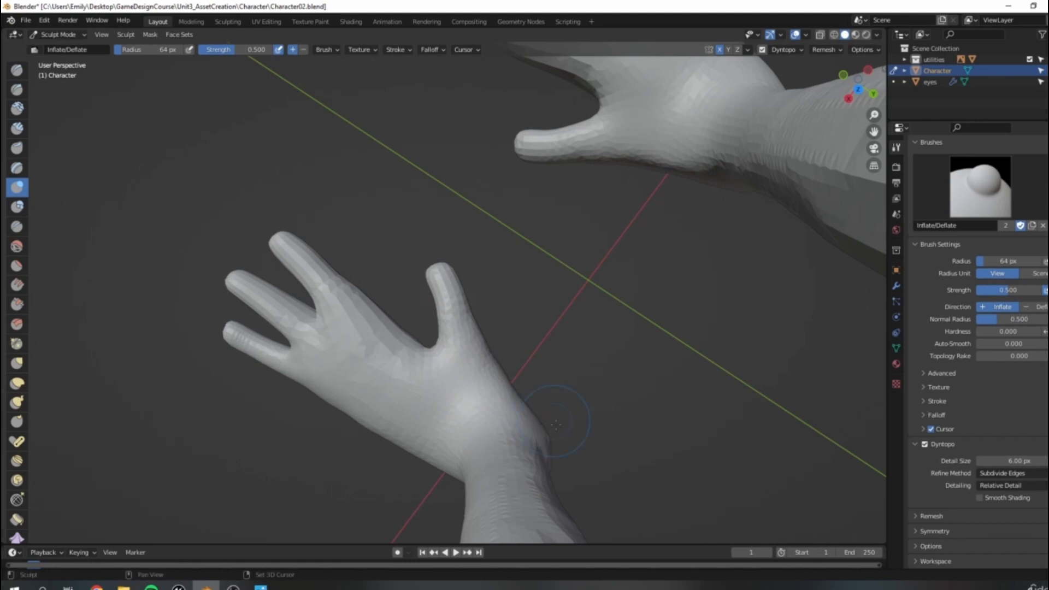
# Adjust the toes and the gaps between them from above with the Grab brush at 64 px.
pyautogui.moveTo(454, 254); pyautogui.dragTo(545, 395, button='middle')
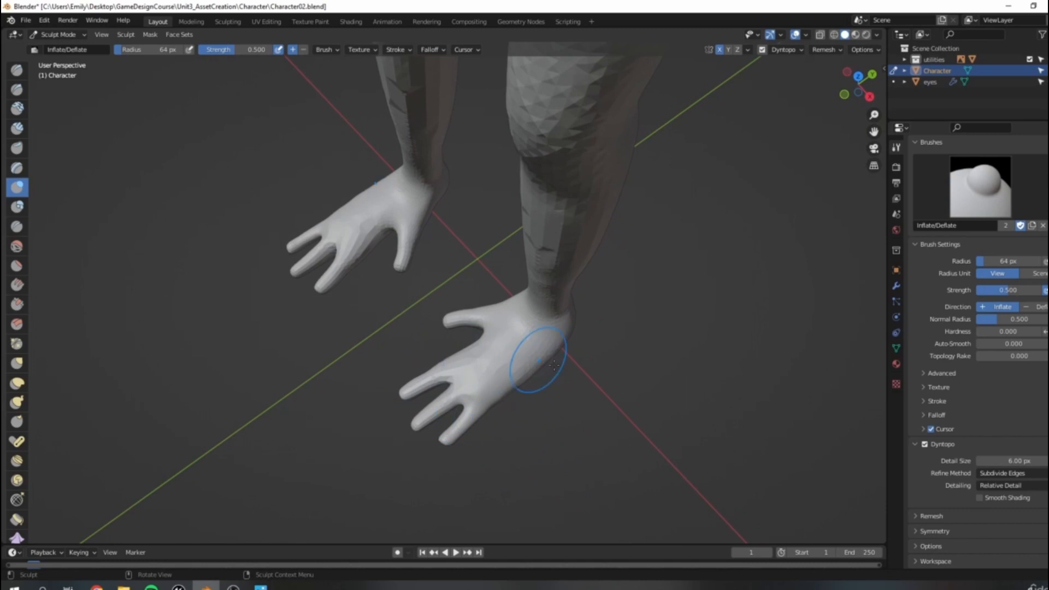
pyautogui.press('g')
pyautogui.moveTo(466, 396)
pyautogui.mouseDown()
pyautogui.moveTo(472, 389)
pyautogui.moveTo(452, 379)
pyautogui.mouseUp()
pyautogui.scroll(-4, 595, 372)
pyautogui.moveTo(541, 347); pyautogui.dragTo(586, 333, button='middle')
pyautogui.scroll(5, 552, 374)
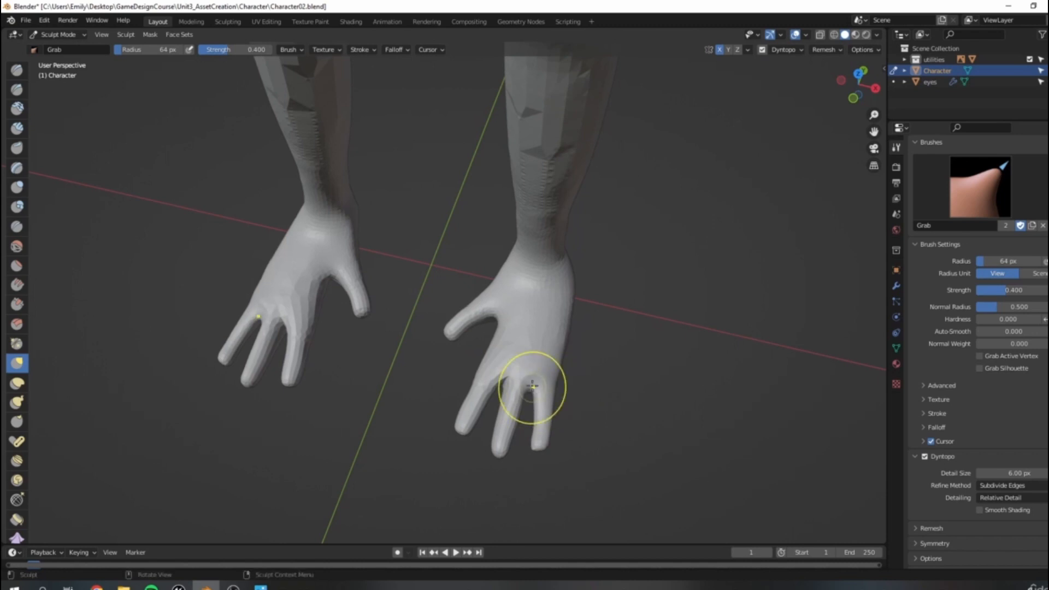
pyautogui.moveTo(533, 392); pyautogui.dragTo(520, 276, button='middle')
pyautogui.moveTo(207, 261); pyautogui.dragTo(208, 264)
# Nudge the base of the toes on the underside of the foot with the Grab brush.
pyautogui.scroll(-4, 544, 276)
pyautogui.moveTo(547, 275)
pyautogui.mouseDown(button='middle')
pyautogui.moveTo(558, 382)
pyautogui.moveTo(573, 417)
pyautogui.mouseUp(button='middle')
pyautogui.moveTo(593, 377); pyautogui.dragTo(492, 175, button='middle')
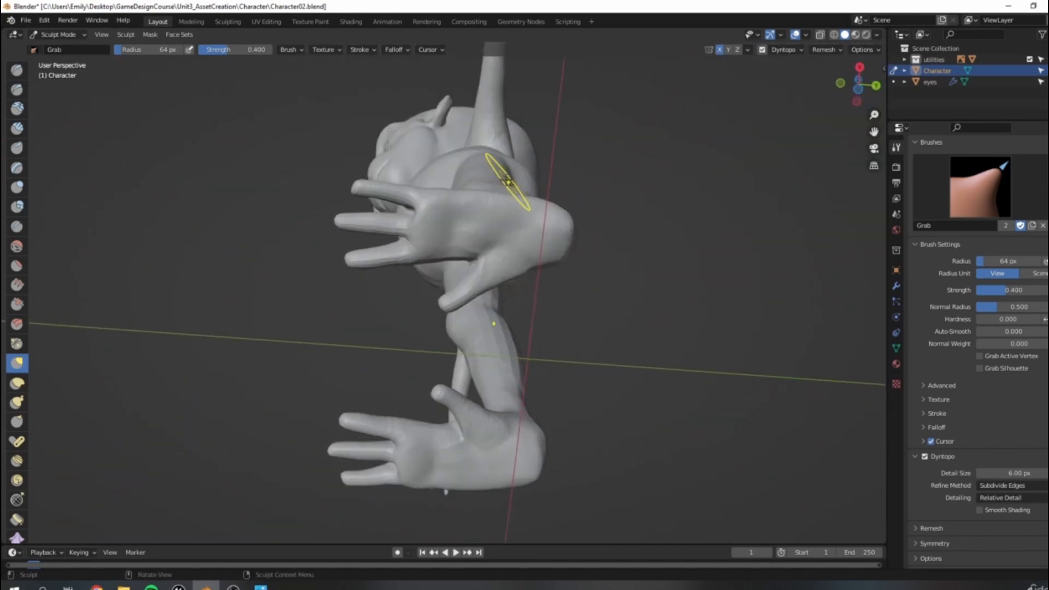
pyautogui.moveTo(421, 245); pyautogui.dragTo(424, 251)
# Inflate the toe knuckles on top of the foot with the 64 px Inflate/Deflate brush and smooth the toes.
pyautogui.moveTo(424, 252)
pyautogui.mouseDown(button='middle')
pyautogui.moveTo(494, 344)
pyautogui.moveTo(505, 342)
pyautogui.mouseUp(button='middle')
pyautogui.scroll(5, 492, 339)
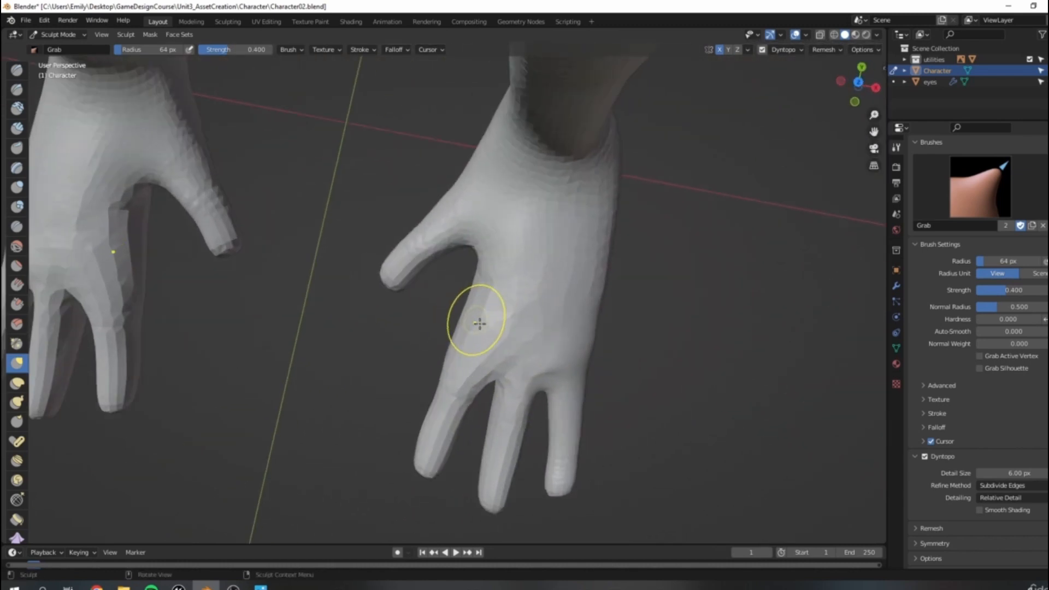
pyautogui.press('i')
pyautogui.moveTo(475, 317)
pyautogui.mouseDown()
pyautogui.moveTo(426, 314)
pyautogui.moveTo(456, 307)
pyautogui.mouseUp()
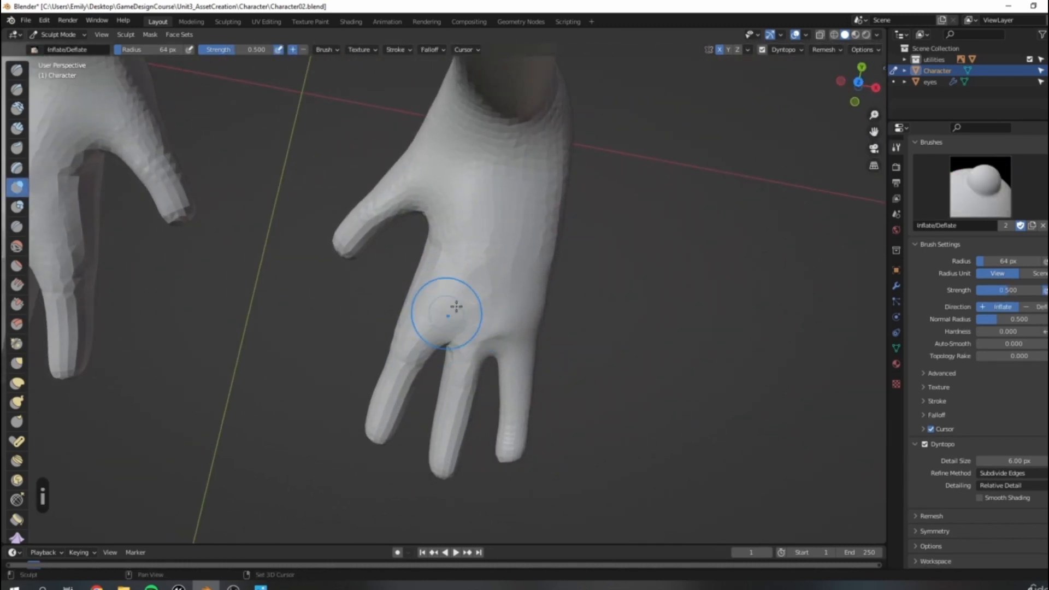
pyautogui.moveTo(403, 356)
pyautogui.keyDown('shift'); pyautogui.mouseDown()
pyautogui.moveTo(383, 405)
pyautogui.moveTo(466, 387)
pyautogui.moveTo(462, 403)
pyautogui.mouseUp(); pyautogui.keyUp('shift')
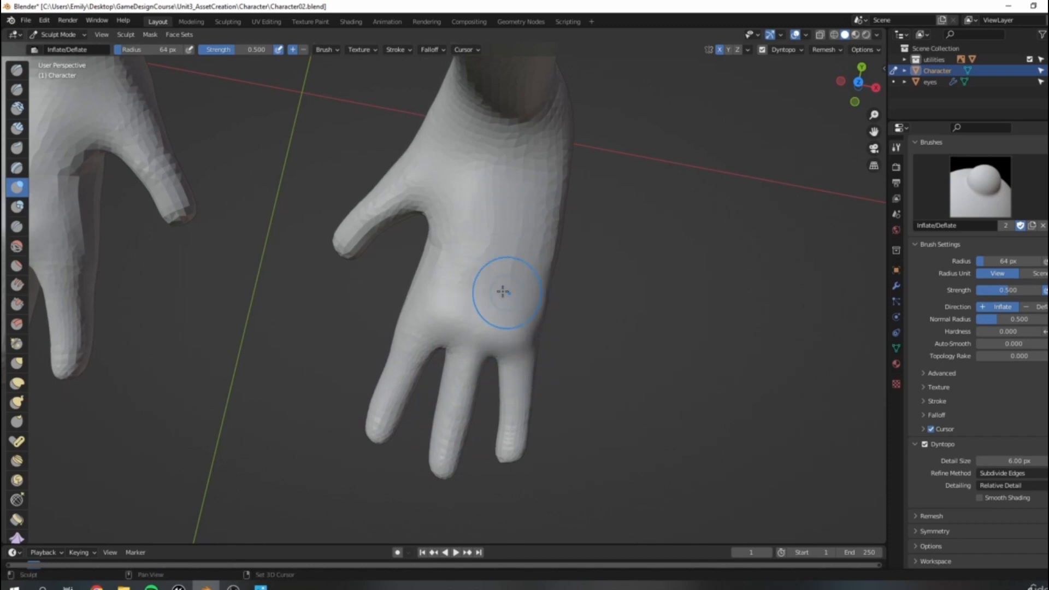
pyautogui.moveTo(538, 335)
pyautogui.keyDown('shift'); pyautogui.mouseDown()
pyautogui.moveTo(533, 358)
pyautogui.moveTo(513, 363)
pyautogui.moveTo(509, 458)
pyautogui.mouseUp(); pyautogui.keyUp('shift')
pyautogui.moveTo(506, 406)
pyautogui.mouseDown()
pyautogui.moveTo(508, 448)
pyautogui.moveTo(506, 377)
pyautogui.mouseUp()
# Set the Grab brush radius to 86 px and refine the profile of the toes and the front of the foot.
pyautogui.moveTo(503, 265)
pyautogui.mouseDown(button='middle')
pyautogui.moveTo(534, 223)
pyautogui.moveTo(485, 234)
pyautogui.moveTo(509, 265)
pyautogui.moveTo(480, 321)
pyautogui.mouseUp(button='middle')
pyautogui.press('g')
pyautogui.press(']')
pyautogui.press(']')
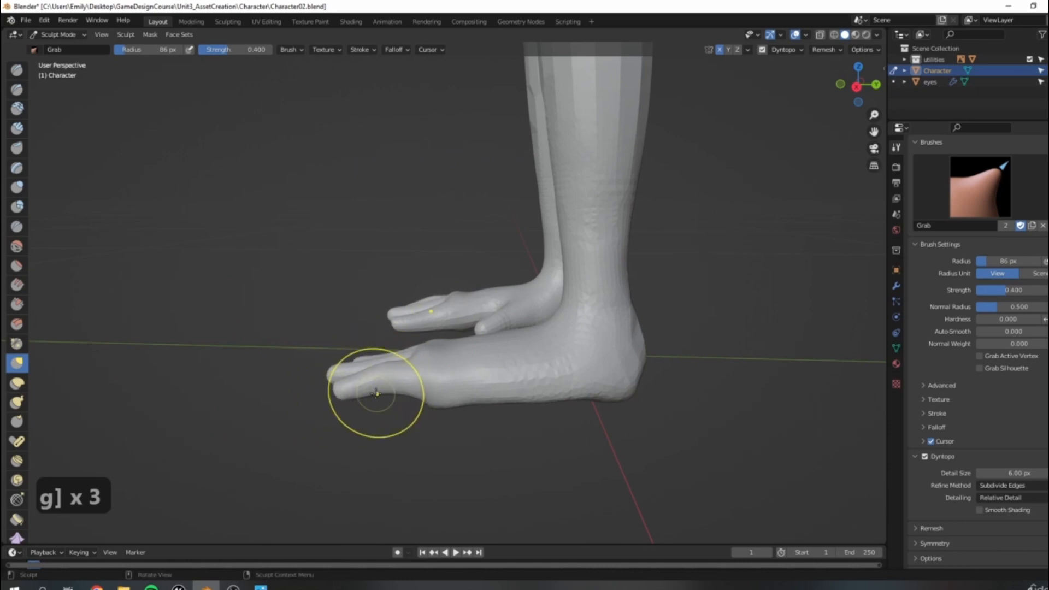
pyautogui.moveTo(427, 395)
pyautogui.mouseDown(button='middle')
pyautogui.moveTo(459, 382)
pyautogui.moveTo(558, 439)
pyautogui.mouseUp(button='middle')
pyautogui.moveTo(501, 358); pyautogui.dragTo(519, 367)
pyautogui.moveTo(533, 358); pyautogui.dragTo(443, 324, button='middle')
pyautogui.moveTo(356, 435); pyautogui.dragTo(325, 433, button='middle')
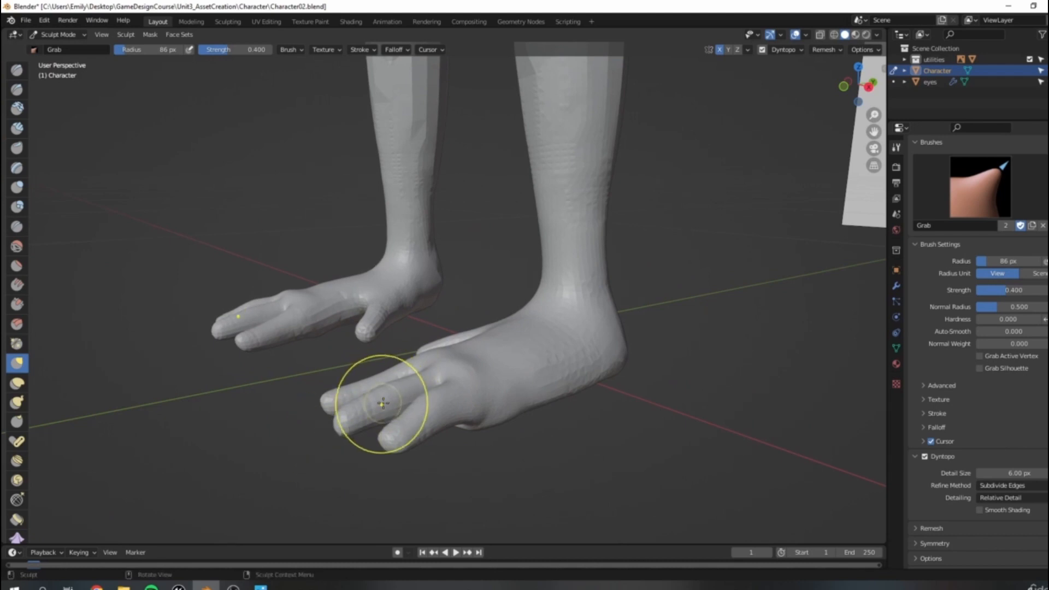
pyautogui.moveTo(388, 386); pyautogui.dragTo(465, 381, button='middle')
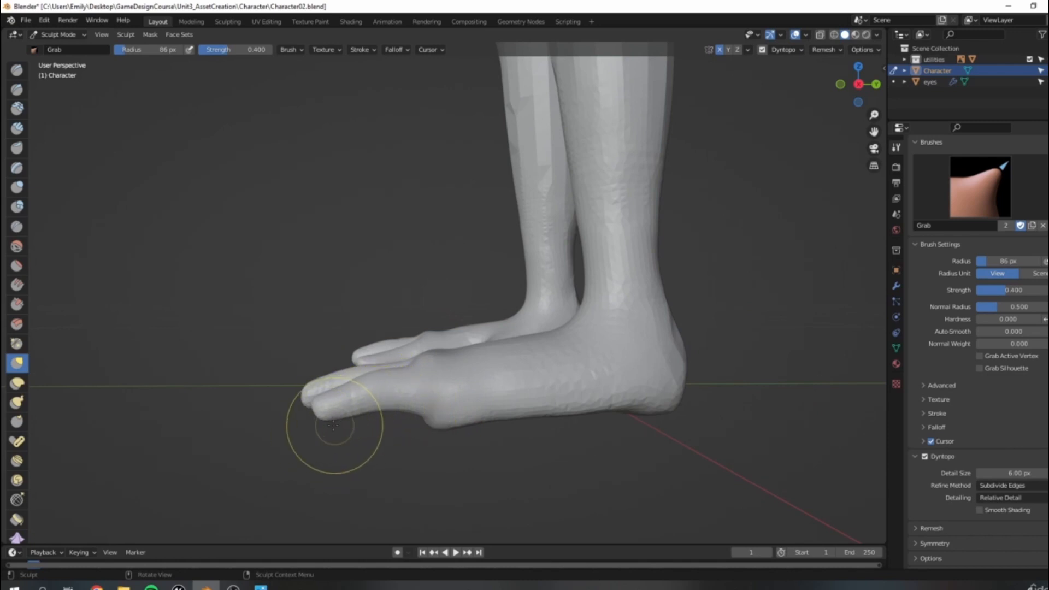
pyautogui.moveTo(350, 435); pyautogui.dragTo(416, 406, button='middle')
# In the right orthographic view, flatten the sole to the ground line with the Grab brush at 161 px.
pyautogui.press('3')
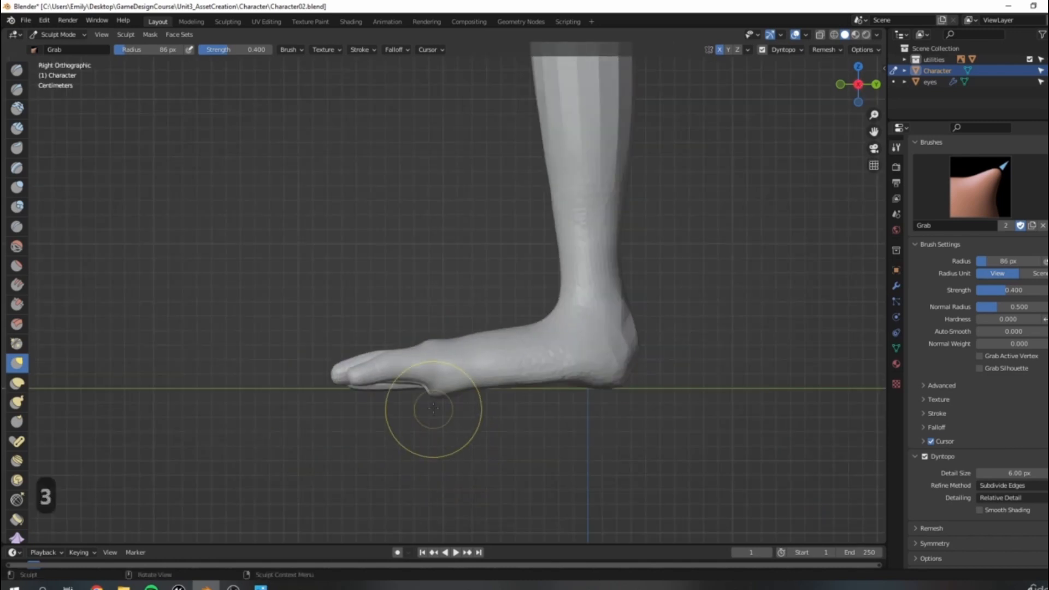
pyautogui.scroll(3, 429, 410)
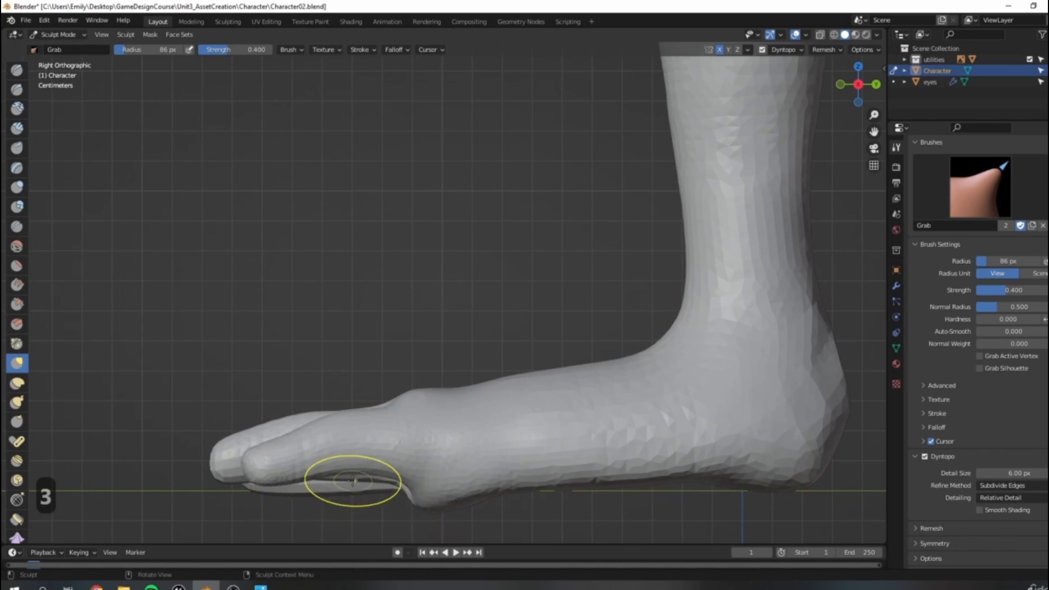
pyautogui.press('f')
pyautogui.click(409, 472)
pyautogui.moveTo(443, 506); pyautogui.dragTo(437, 483)
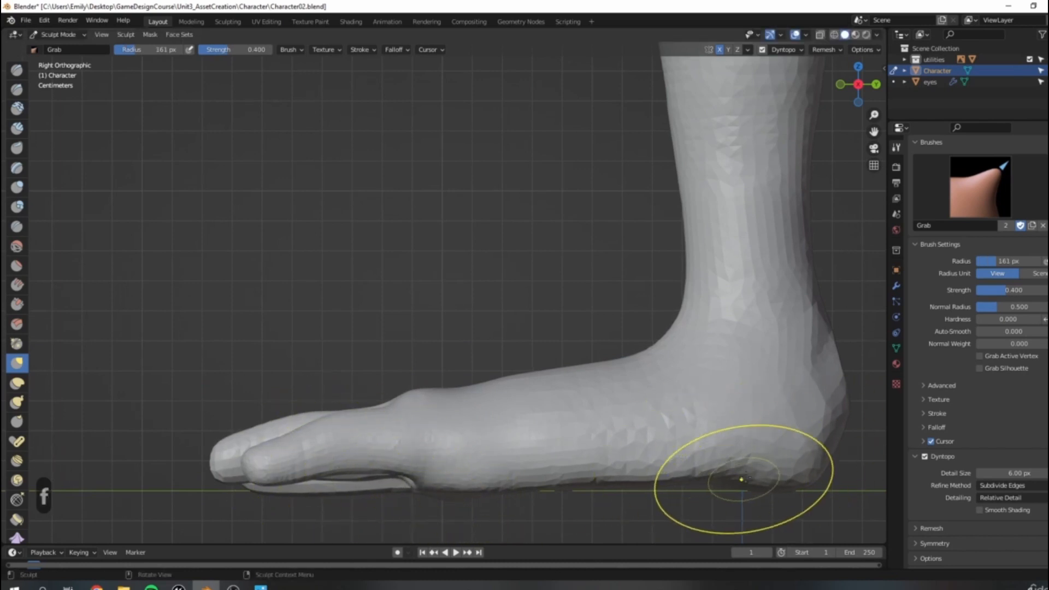
pyautogui.scroll(-2, 435, 398)
# Turn on Dyntopo smooth shading, nudge the foot's contour with the Grab brush and check it in the right orthographic view.
pyautogui.moveTo(435, 399)
pyautogui.mouseDown(button='middle')
pyautogui.moveTo(429, 461)
pyautogui.moveTo(534, 422)
pyautogui.moveTo(452, 421)
pyautogui.mouseUp(button='middle')
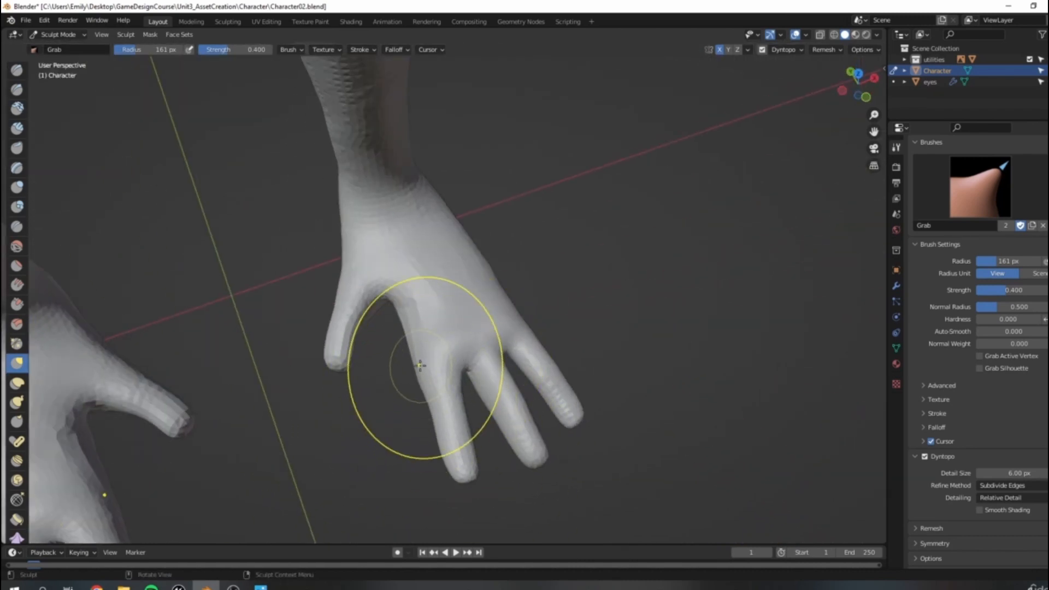
pyautogui.scroll(-3, 429, 361)
pyautogui.moveTo(435, 320)
pyautogui.mouseDown(button='middle')
pyautogui.moveTo(506, 242)
pyautogui.moveTo(538, 255)
pyautogui.moveTo(497, 304)
pyautogui.moveTo(445, 327)
pyautogui.mouseUp(button='middle')
pyautogui.scroll(3, 538, 255)
pyautogui.scroll(3, 401, 361)
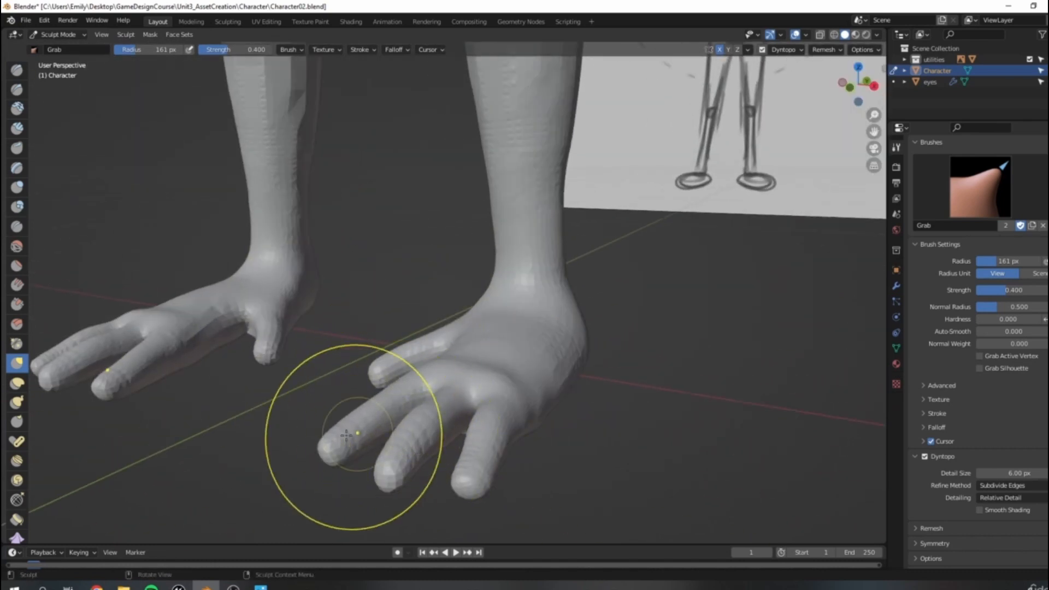
pyautogui.moveTo(373, 392); pyautogui.dragTo(403, 234, button='middle')
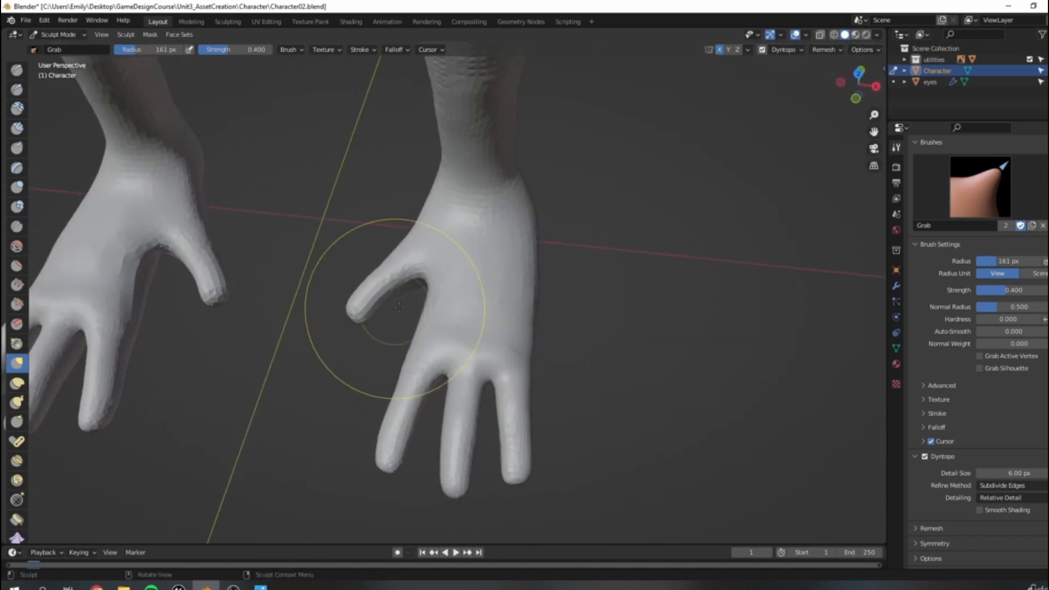
pyautogui.moveTo(754, 453); pyautogui.dragTo(569, 344, button='middle')
pyautogui.scroll(-6, 612, 372)
pyautogui.moveTo(623, 379)
pyautogui.mouseDown(button='middle')
pyautogui.moveTo(547, 293)
pyautogui.moveTo(493, 339)
pyautogui.moveTo(486, 366)
pyautogui.mouseUp(button='middle')
pyautogui.moveTo(444, 373); pyautogui.dragTo(448, 366)
pyautogui.moveTo(458, 362); pyautogui.dragTo(460, 354)
pyautogui.moveTo(458, 372); pyautogui.dragTo(466, 365)
pyautogui.moveTo(475, 365); pyautogui.dragTo(477, 355)
pyautogui.moveTo(478, 348); pyautogui.dragTo(492, 445, button='middle')
pyautogui.press('KP_3')
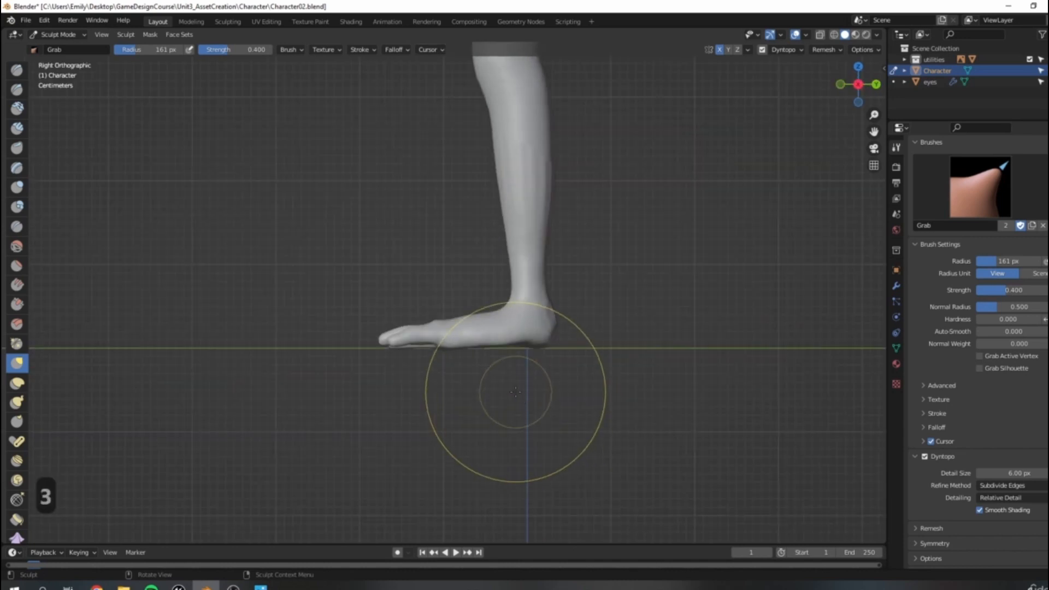
# In the front orthographic view, nudge the toes toward the ground line with the Grab brush and reduce its radius to 93 px.
pyautogui.press('KP_1')
pyautogui.moveTo(264, 325); pyautogui.dragTo(268, 341)
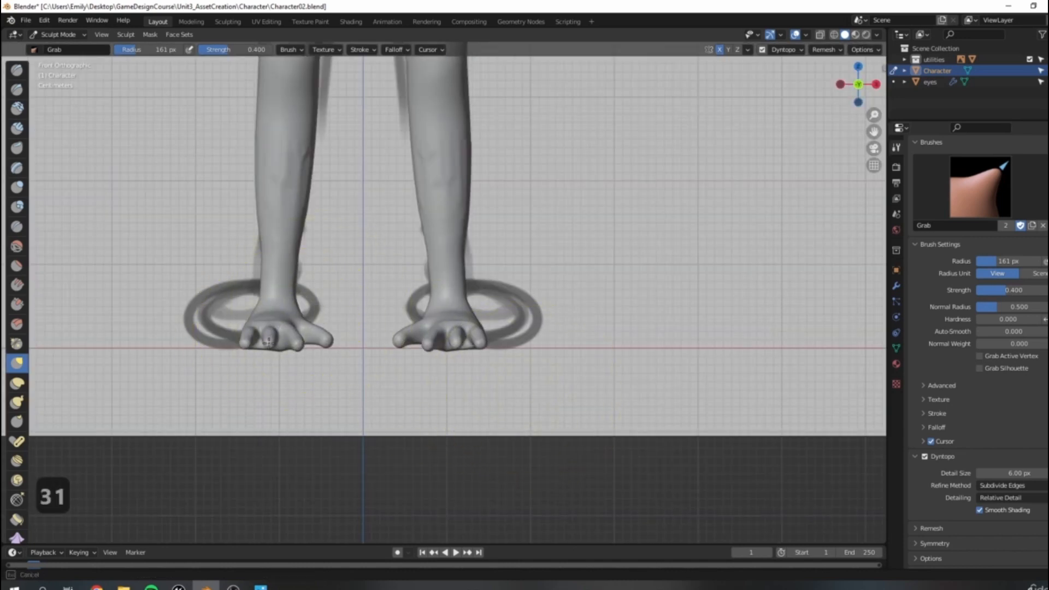
pyautogui.press('[')
pyautogui.press('[')
pyautogui.press('[')
pyautogui.press('[')
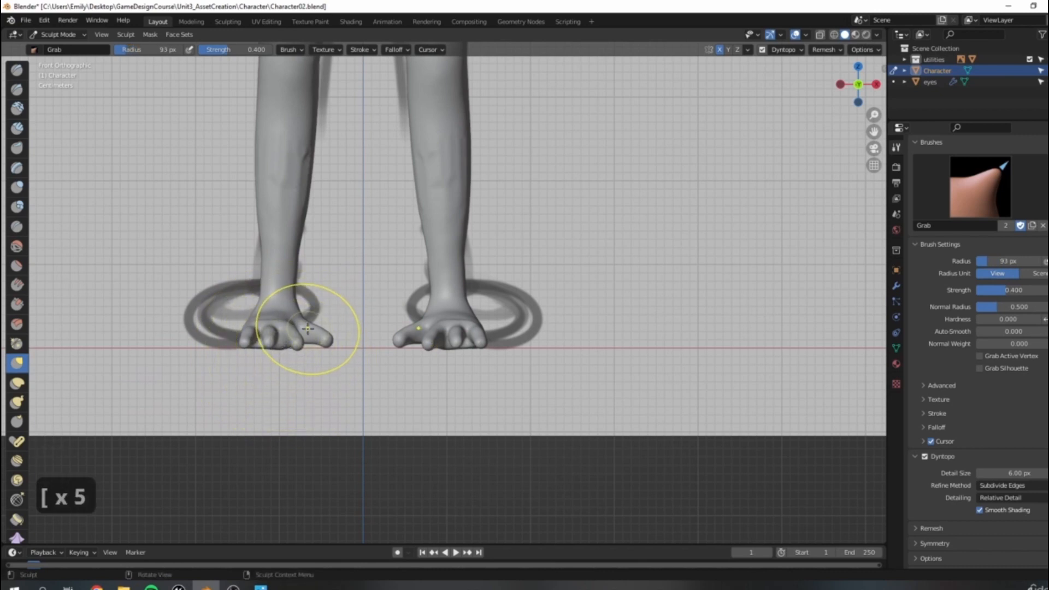
# Reshape the back of the heel with the Grab brush at 93 px.
pyautogui.moveTo(510, 335)
pyautogui.mouseDown(button='middle')
pyautogui.moveTo(450, 357)
pyautogui.moveTo(431, 393)
pyautogui.mouseUp(button='middle')
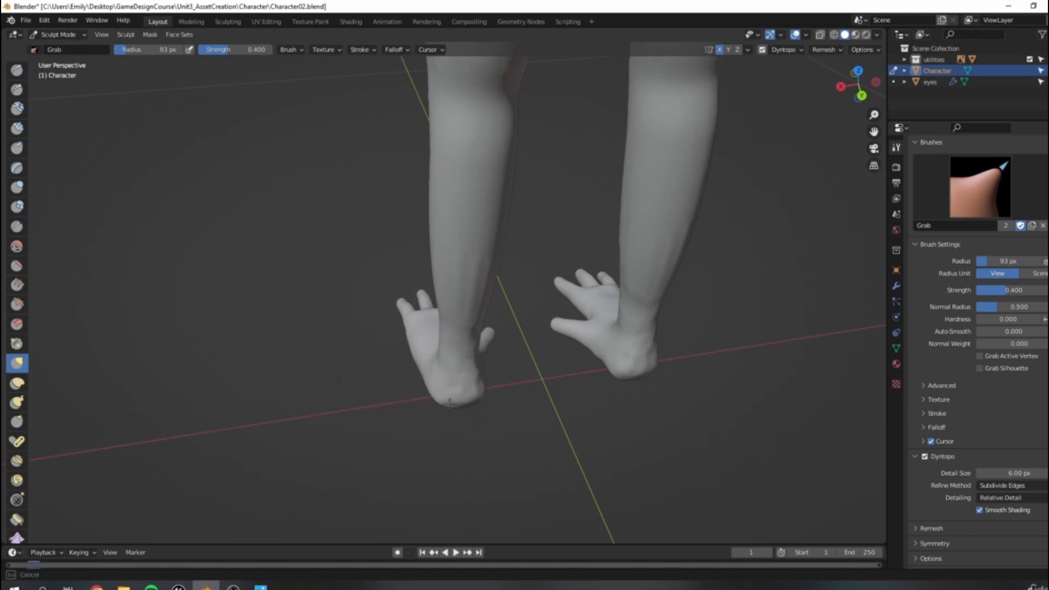
pyautogui.moveTo(481, 428); pyautogui.dragTo(376, 360, button='middle')
pyautogui.scroll(4, 377, 361)
pyautogui.moveTo(338, 399); pyautogui.dragTo(331, 417)
pyautogui.scroll(-4, 331, 416)
# Build up the ball and edge of the sole with the 59 px Draw brush, and turn off Dyntopo smooth shading.
pyautogui.moveTo(331, 415)
pyautogui.mouseDown(button='middle')
pyautogui.moveTo(464, 421)
pyautogui.moveTo(537, 358)
pyautogui.mouseUp(button='middle')
pyautogui.scroll(4, 539, 355)
pyautogui.moveTo(546, 399)
pyautogui.mouseDown(button='middle')
pyautogui.moveTo(382, 317)
pyautogui.moveTo(442, 298)
pyautogui.moveTo(445, 316)
pyautogui.mouseUp(button='middle')
pyautogui.press('x')
pyautogui.press('[')
pyautogui.press('[')
pyautogui.press('[')
pyautogui.press('[')
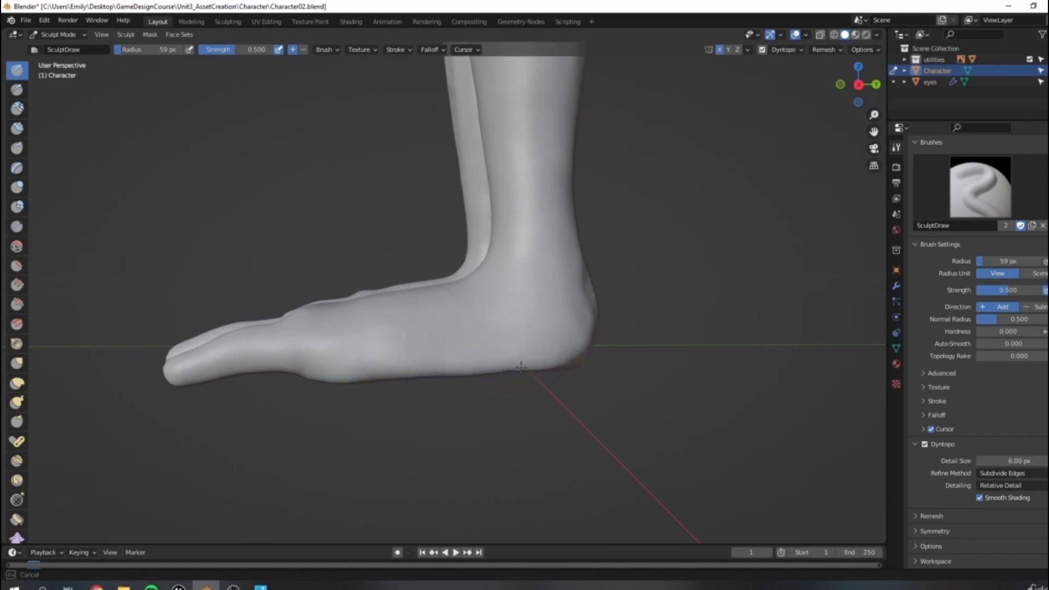
pyautogui.moveTo(374, 370)
pyautogui.mouseDown(button='middle')
pyautogui.moveTo(370, 436)
pyautogui.moveTo(480, 347)
pyautogui.moveTo(434, 263)
pyautogui.moveTo(434, 339)
pyautogui.moveTo(469, 358)
pyautogui.moveTo(522, 359)
pyautogui.mouseUp(button='middle')
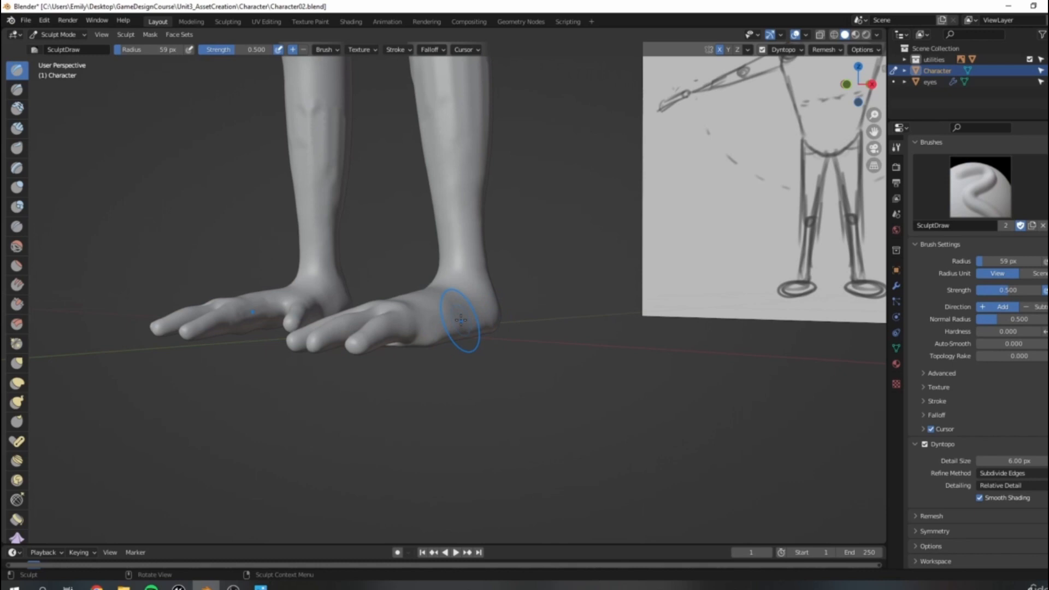
pyautogui.moveTo(503, 304)
pyautogui.mouseDown(button='middle')
pyautogui.moveTo(429, 437)
pyautogui.moveTo(434, 356)
pyautogui.moveTo(467, 347)
pyautogui.moveTo(469, 386)
pyautogui.moveTo(438, 246)
pyautogui.mouseUp(button='middle')
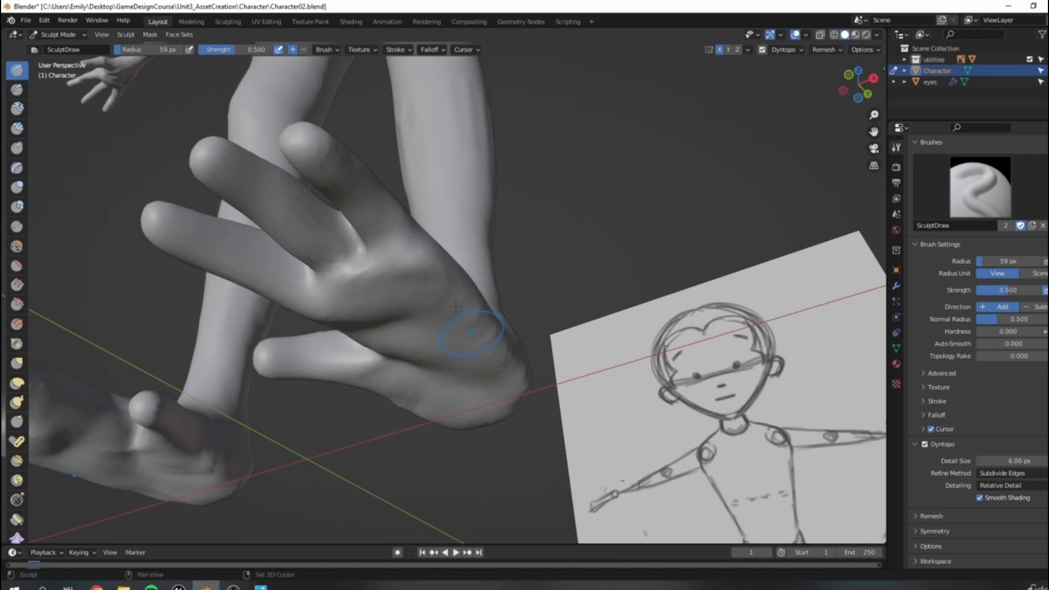
pyautogui.moveTo(515, 364); pyautogui.dragTo(518, 549, button='middle')
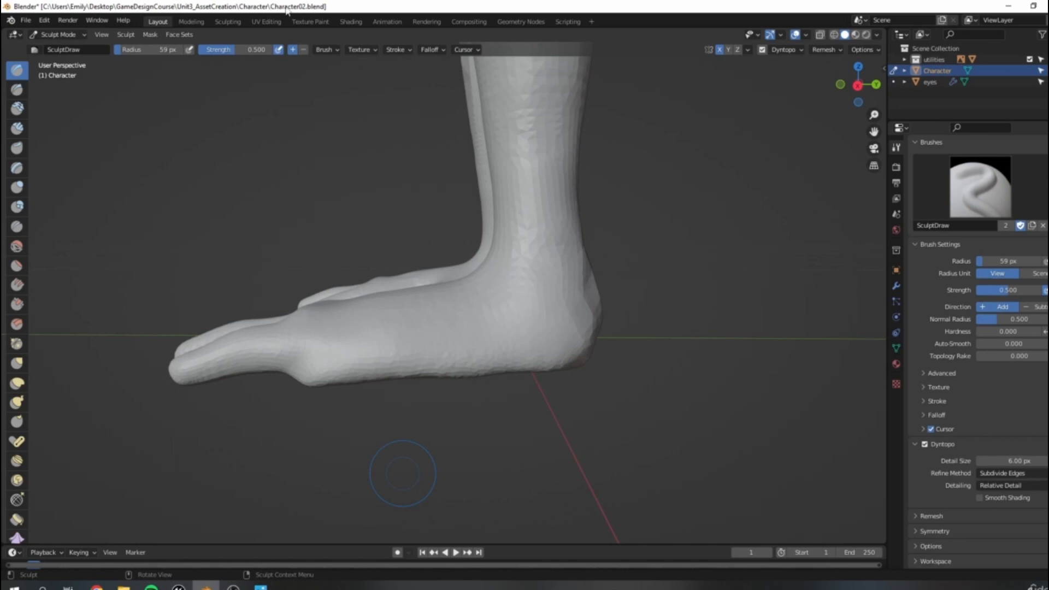
# Pull the underside of the foot behind the toes into shape with the Grab brush at 72 px.
pyautogui.scroll(-1, 354, 471)
pyautogui.moveTo(429, 397)
pyautogui.mouseDown(button='middle')
pyautogui.moveTo(451, 392)
pyautogui.moveTo(456, 322)
pyautogui.moveTo(437, 318)
pyautogui.mouseUp(button='middle')
pyautogui.scroll(2, 429, 368)
pyautogui.moveTo(371, 279); pyautogui.dragTo(390, 315, button='middle')
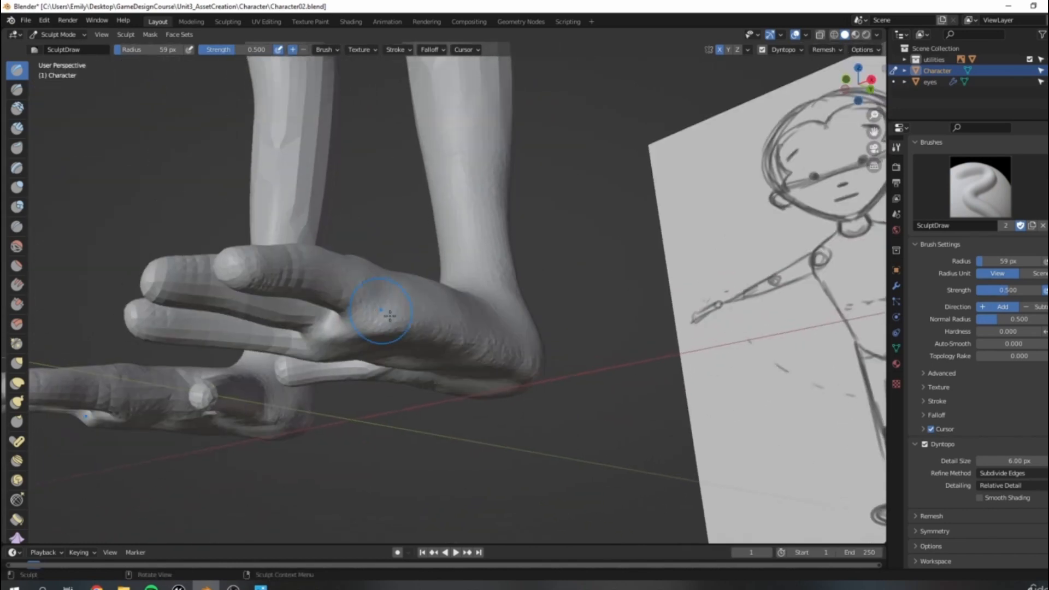
pyautogui.press('g')
pyautogui.press(']')
pyautogui.press(']')
pyautogui.moveTo(399, 323); pyautogui.dragTo(385, 324)
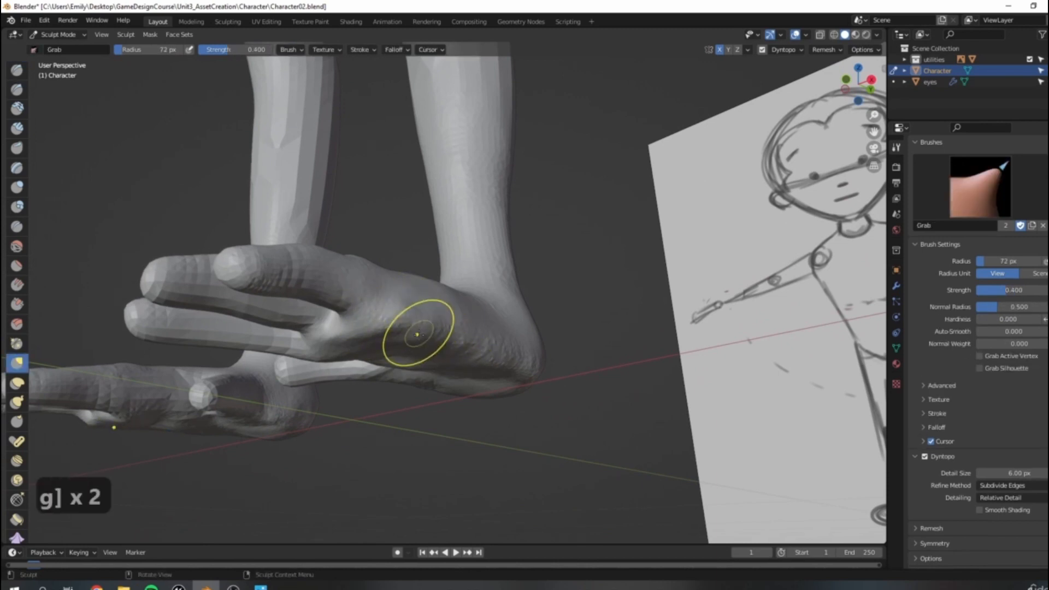
# Smooth the back of the ankle and heel using the Inflate/Deflate brush at 72 px.
pyautogui.moveTo(459, 346); pyautogui.dragTo(434, 378, button='middle')
pyautogui.moveTo(520, 370); pyautogui.dragTo(499, 314, button='middle')
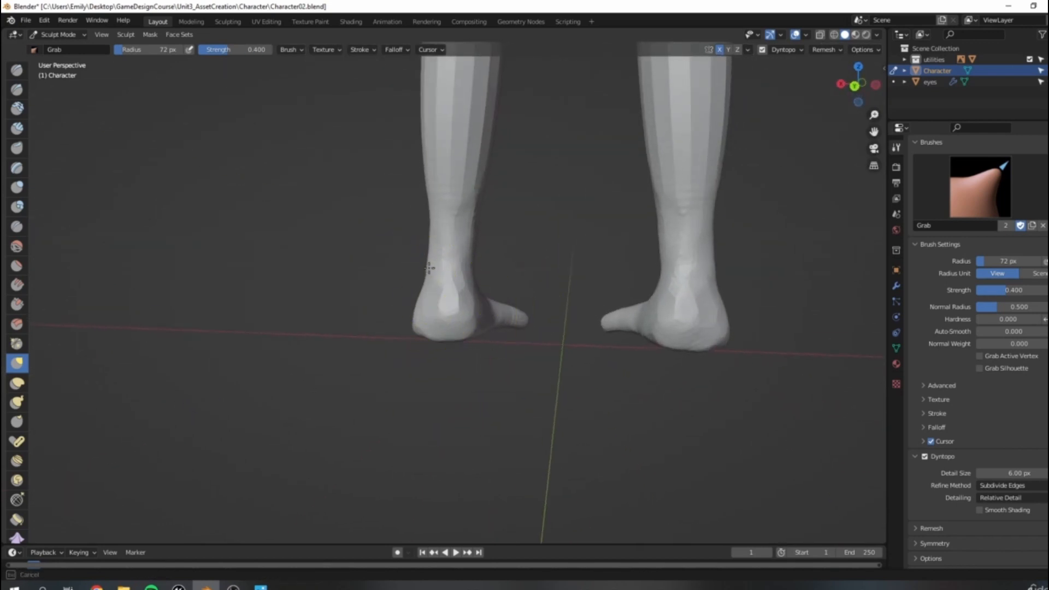
pyautogui.press('i')
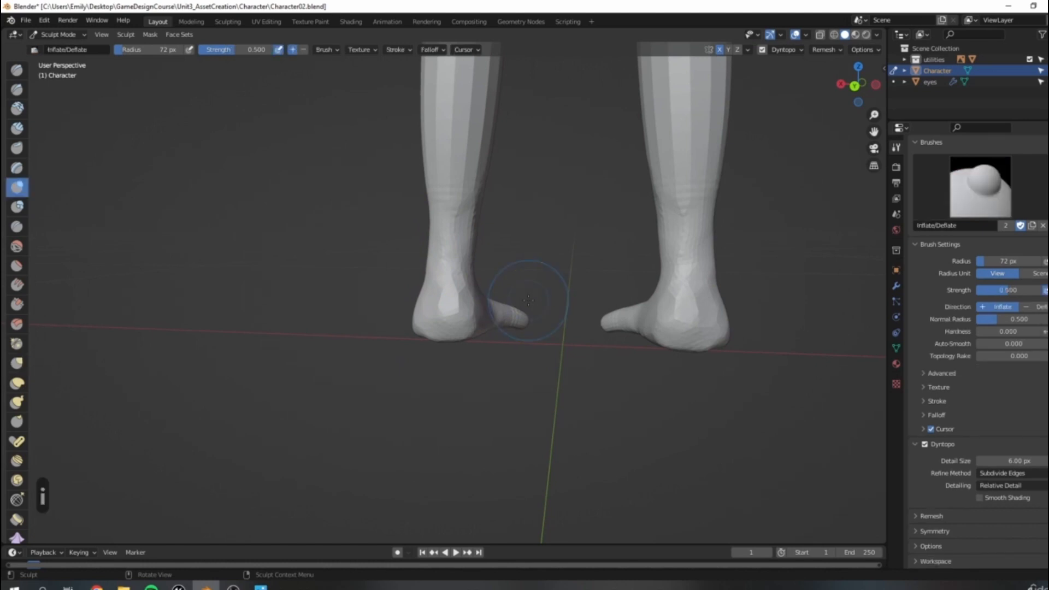
pyautogui.moveTo(439, 203)
pyautogui.keyDown('shift'); pyautogui.mouseDown()
pyautogui.moveTo(434, 321)
pyautogui.moveTo(424, 305)
pyautogui.mouseUp(); pyautogui.keyUp('shift')
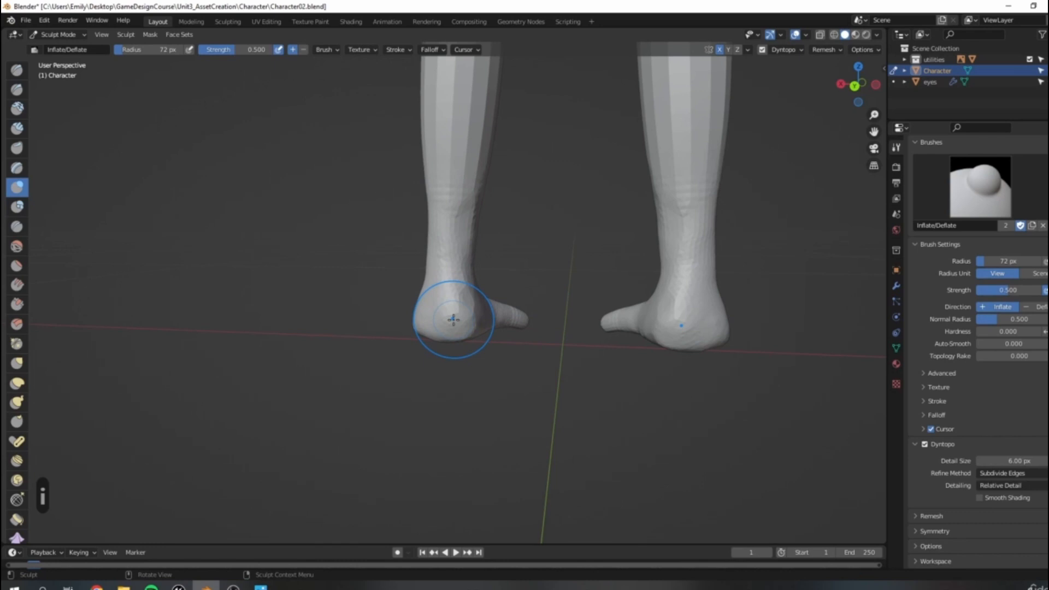
# Refine the inner side of the foot behind the front toes with the Draw brush at 51 px.
pyautogui.moveTo(527, 233); pyautogui.dragTo(328, 301, button='middle')
pyautogui.scroll(2, 423, 338)
pyautogui.moveTo(422, 338)
pyautogui.mouseDown(button='middle')
pyautogui.moveTo(444, 300)
pyautogui.moveTo(457, 344)
pyautogui.mouseUp(button='middle')
pyautogui.press('x')
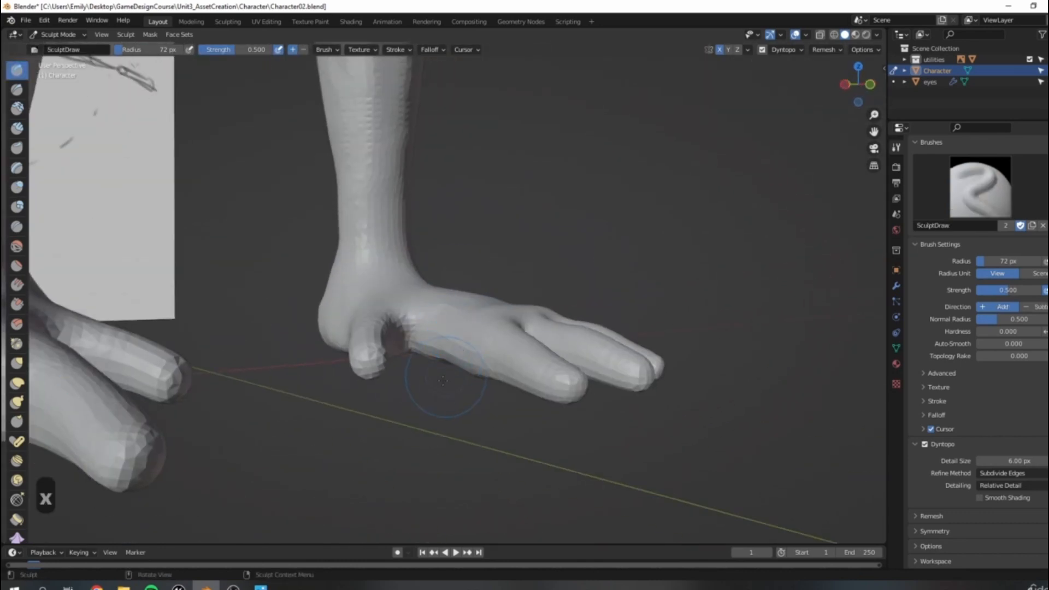
pyautogui.press('[')
pyautogui.press('[')
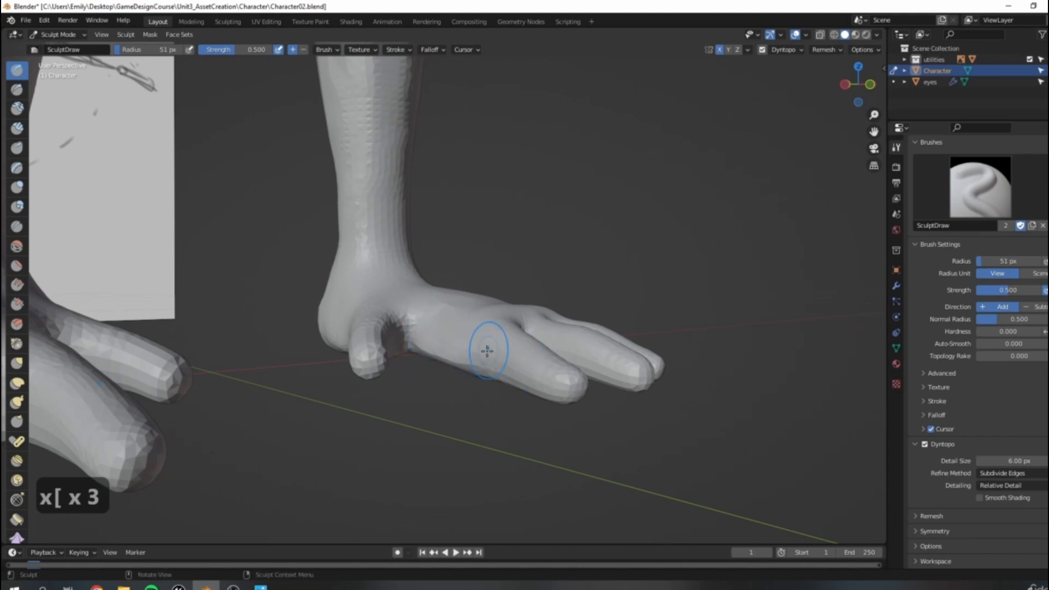
# Nudge the top of the foot behind the toes with the Grab brush at 113 px.
pyautogui.moveTo(518, 197)
pyautogui.mouseDown(button='middle')
pyautogui.moveTo(356, 338)
pyautogui.moveTo(339, 317)
pyautogui.mouseUp(button='middle')
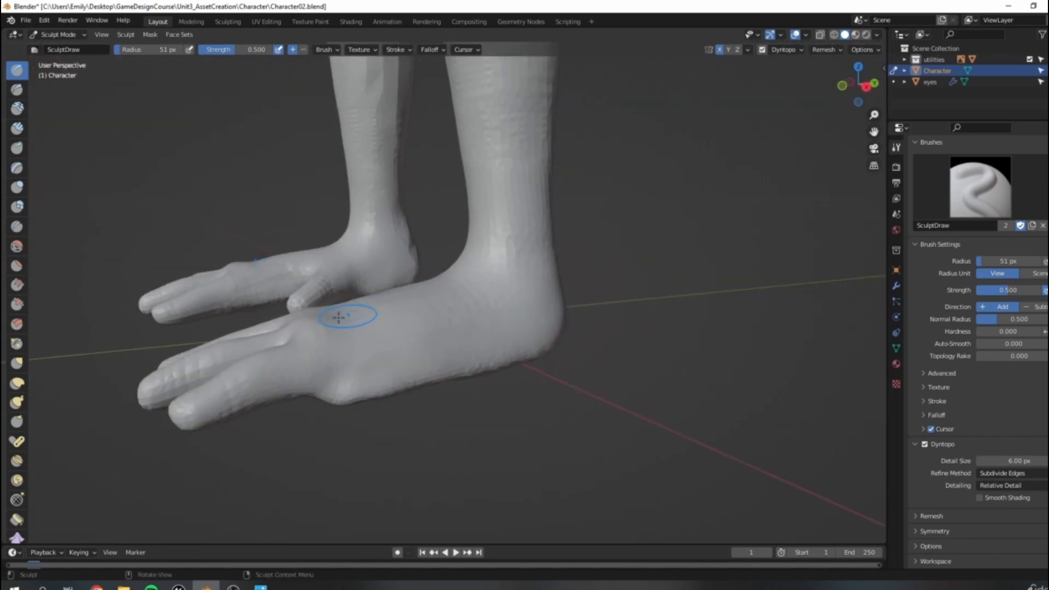
pyautogui.press('g')
pyautogui.press(']')
pyautogui.press(']')
pyautogui.press(']')
pyautogui.press(']')
pyautogui.press(']')
pyautogui.press(']')
pyautogui.press(']')
pyautogui.moveTo(311, 328); pyautogui.dragTo(308, 328)
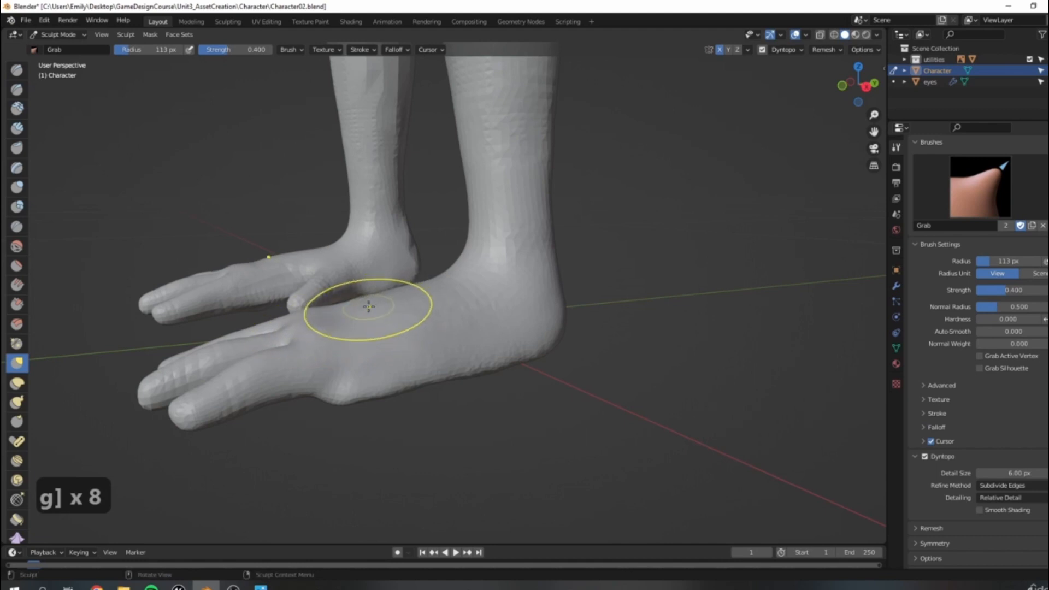
# Enlarge the Grab brush to 170 px and reshape the instep and the base of the toes.
pyautogui.press(']')
pyautogui.press(']')
pyautogui.press(']')
pyautogui.moveTo(360, 302)
pyautogui.mouseDown()
pyautogui.moveTo(406, 297)
pyautogui.moveTo(460, 269)
pyautogui.mouseUp()
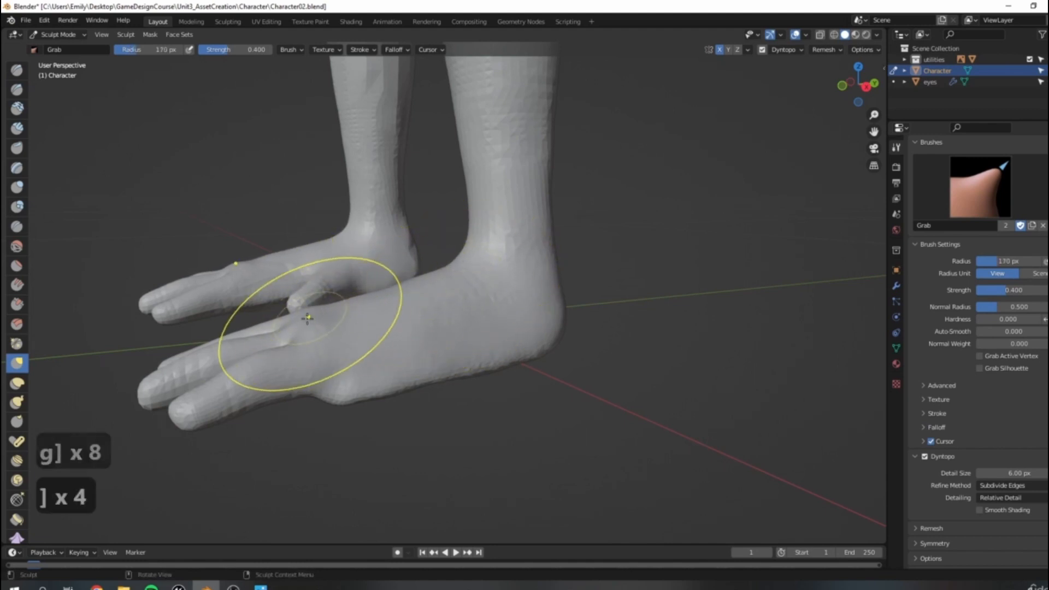
pyautogui.moveTo(316, 339); pyautogui.dragTo(307, 348)
pyautogui.moveTo(307, 348); pyautogui.dragTo(457, 341, button='middle')
pyautogui.moveTo(450, 339); pyautogui.dragTo(462, 327)
# From above, adjust the thumb-like big toe and the inner edge of the foot with the 170 px Grab brush.
pyautogui.moveTo(445, 395)
pyautogui.mouseDown(button='middle')
pyautogui.moveTo(375, 400)
pyautogui.moveTo(363, 421)
pyautogui.mouseUp(button='middle')
pyautogui.moveTo(325, 351); pyautogui.dragTo(340, 340)
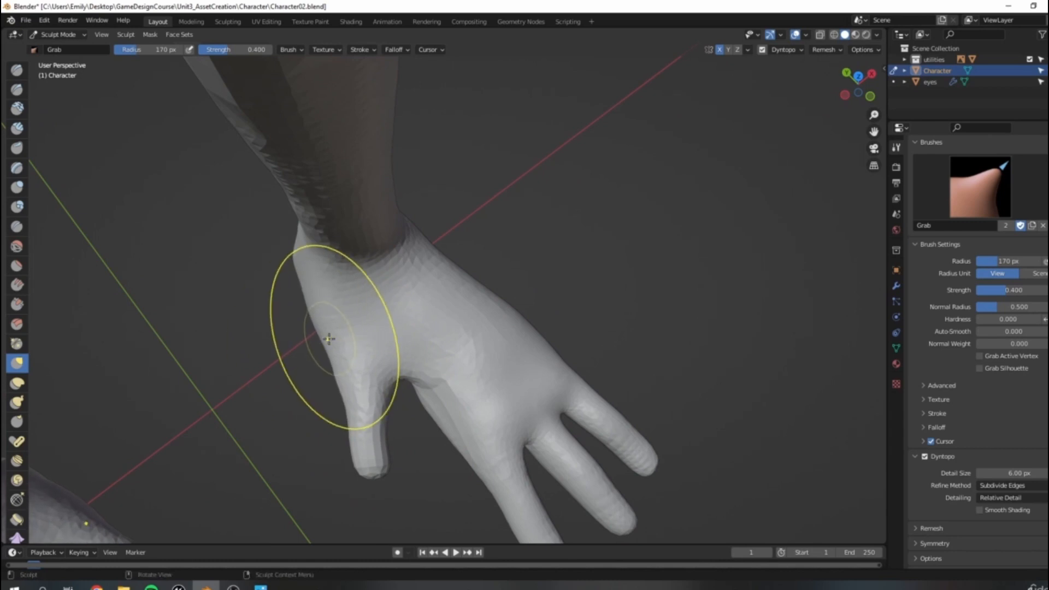
pyautogui.moveTo(389, 470); pyautogui.dragTo(427, 471)
pyautogui.moveTo(345, 405); pyautogui.dragTo(331, 408)
pyautogui.moveTo(437, 402)
pyautogui.mouseDown()
pyautogui.moveTo(420, 397)
pyautogui.moveTo(418, 374)
pyautogui.moveTo(415, 386)
pyautogui.mouseUp()
# Examine the shape of both feet from the side and from above.
pyautogui.scroll(-6, 448, 398)
pyautogui.moveTo(471, 359)
pyautogui.mouseDown(button='middle')
pyautogui.moveTo(430, 287)
pyautogui.moveTo(415, 306)
pyautogui.moveTo(457, 445)
pyautogui.mouseUp(button='middle')
pyautogui.moveTo(452, 246)
pyautogui.mouseDown(button='middle')
pyautogui.moveTo(516, 284)
pyautogui.moveTo(433, 344)
pyautogui.moveTo(492, 330)
pyautogui.moveTo(432, 295)
pyautogui.mouseUp(button='middle')
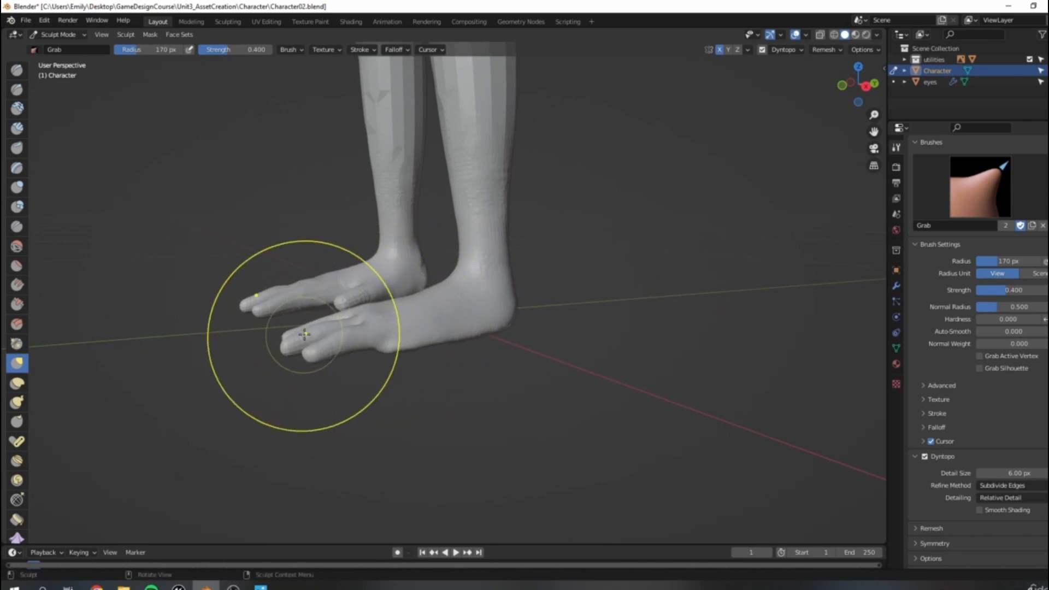
pyautogui.moveTo(519, 375)
pyautogui.mouseDown(button='middle')
pyautogui.moveTo(446, 303)
pyautogui.moveTo(614, 421)
pyautogui.mouseUp(button='middle')
pyautogui.moveTo(486, 357)
pyautogui.mouseDown(button='middle')
pyautogui.moveTo(514, 363)
pyautogui.moveTo(478, 306)
pyautogui.moveTo(451, 330)
pyautogui.moveTo(478, 299)
pyautogui.mouseUp(button='middle')
pyautogui.scroll(2, 478, 306)
pyautogui.moveTo(319, 159); pyautogui.dragTo(496, 214, button='middle')
pyautogui.moveTo(415, 356); pyautogui.dragTo(361, 304, button='middle')
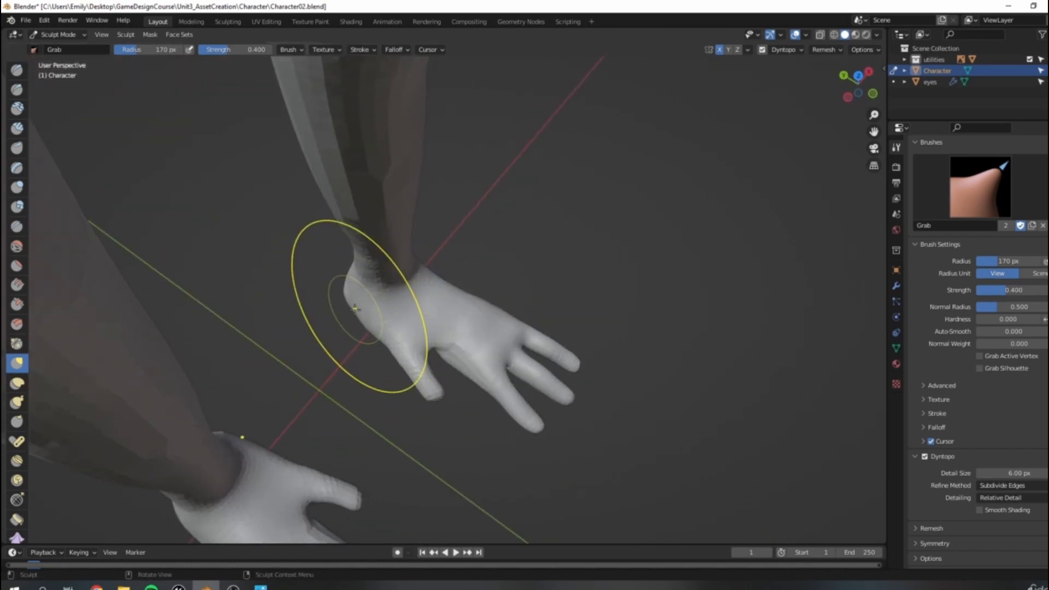
# Reduce the Grab brush to 110 px and refine the inner edge of the foot near the heel.
pyautogui.press('[')
pyautogui.press('[')
pyautogui.press('[')
pyautogui.press('[')
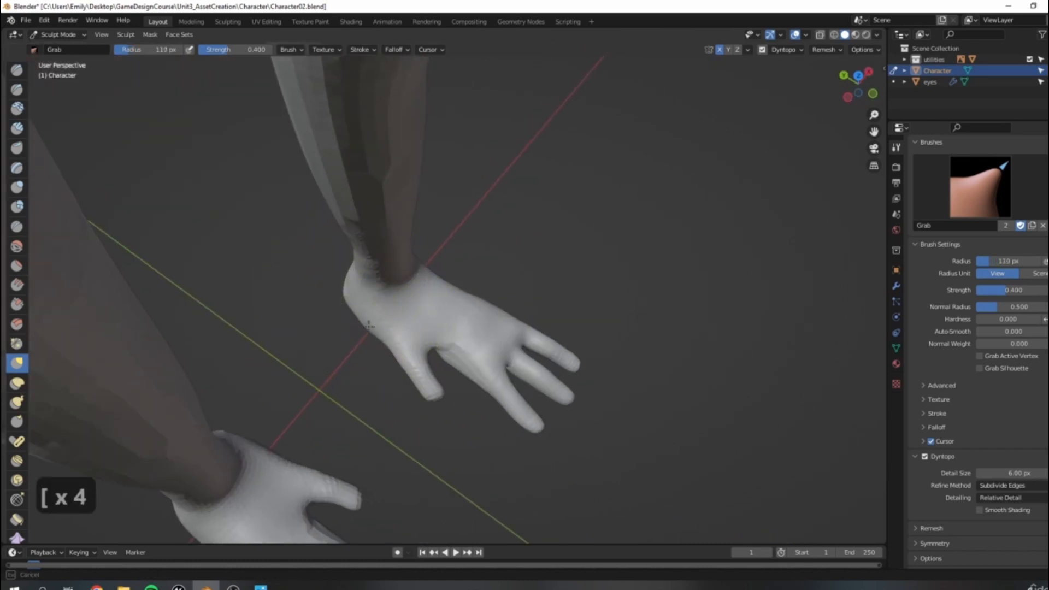
pyautogui.moveTo(345, 283)
pyautogui.mouseDown(button='middle')
pyautogui.moveTo(374, 206)
pyautogui.moveTo(441, 305)
pyautogui.moveTo(497, 344)
pyautogui.moveTo(494, 316)
pyautogui.mouseUp(button='middle')
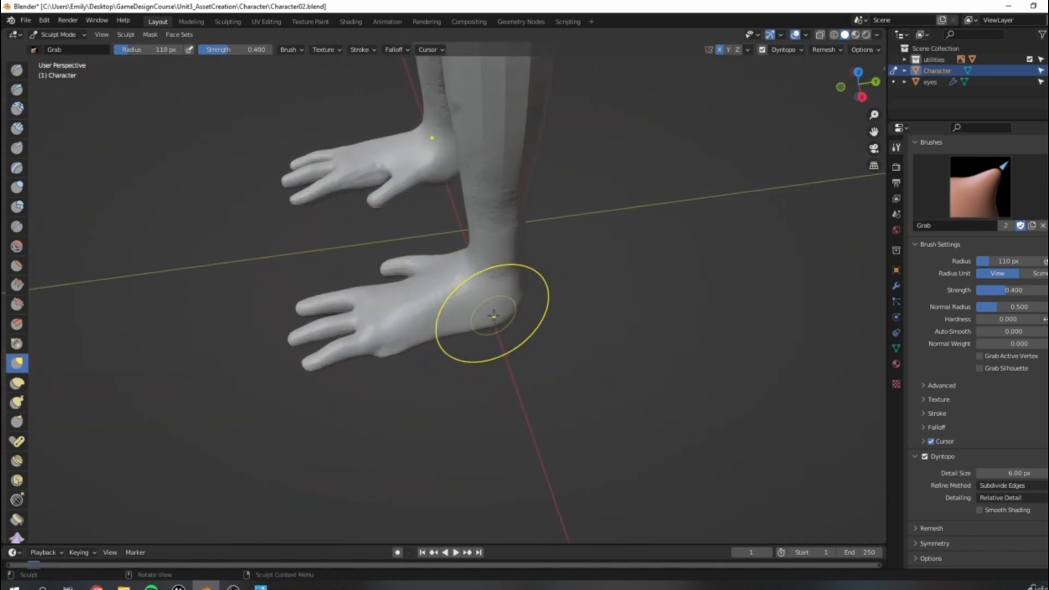
# Nudge the tip of the outermost toe with the Grab brush at 135 px.
pyautogui.moveTo(437, 293)
pyautogui.mouseDown(button='middle')
pyautogui.moveTo(464, 265)
pyautogui.moveTo(429, 224)
pyautogui.moveTo(376, 332)
pyautogui.moveTo(487, 317)
pyautogui.moveTo(352, 153)
pyautogui.mouseUp(button='middle')
pyautogui.moveTo(435, 257); pyautogui.dragTo(485, 348, button='middle')
pyautogui.scroll(2, 486, 347)
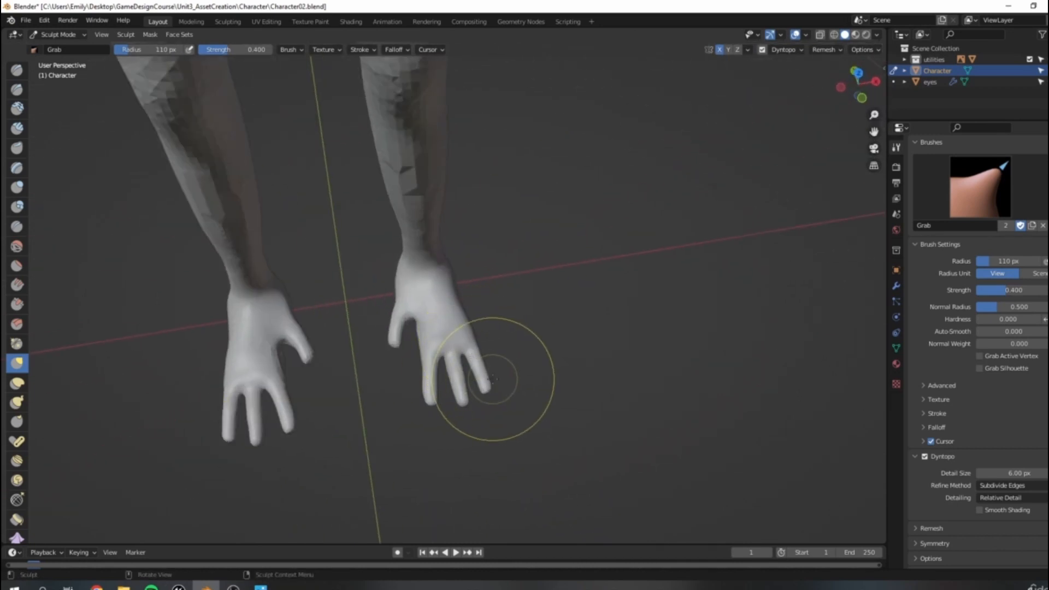
pyautogui.press(']')
pyautogui.moveTo(494, 378); pyautogui.dragTo(491, 390)
# Smooth the faceted surface of the lower legs from knee to ankle using the Inflate/Deflate brush at 135 px.
pyautogui.moveTo(505, 309)
pyautogui.mouseDown(button='middle')
pyautogui.moveTo(497, 241)
pyautogui.moveTo(517, 326)
pyautogui.moveTo(534, 324)
pyautogui.moveTo(421, 293)
pyautogui.moveTo(438, 268)
pyautogui.mouseUp(button='middle')
pyautogui.scroll(-3, 498, 241)
pyautogui.scroll(3, 507, 309)
pyautogui.press('i')
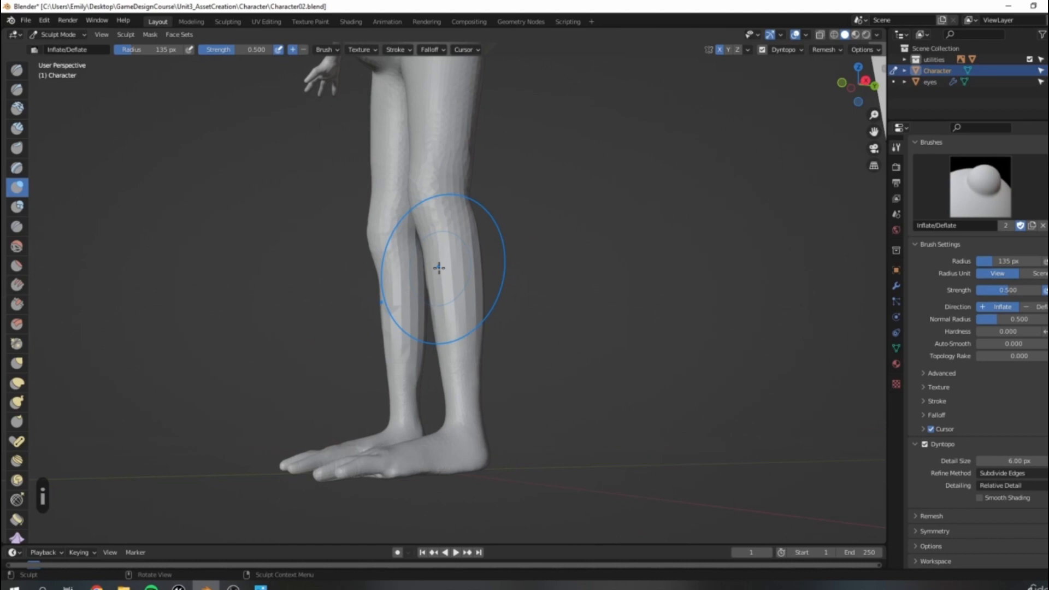
pyautogui.moveTo(464, 338); pyautogui.dragTo(447, 241)
pyautogui.moveTo(465, 408)
pyautogui.mouseDown()
pyautogui.moveTo(456, 329)
pyautogui.moveTo(456, 360)
pyautogui.mouseUp()
pyautogui.moveTo(424, 418)
pyautogui.mouseDown()
pyautogui.moveTo(431, 344)
pyautogui.moveTo(429, 355)
pyautogui.mouseUp()
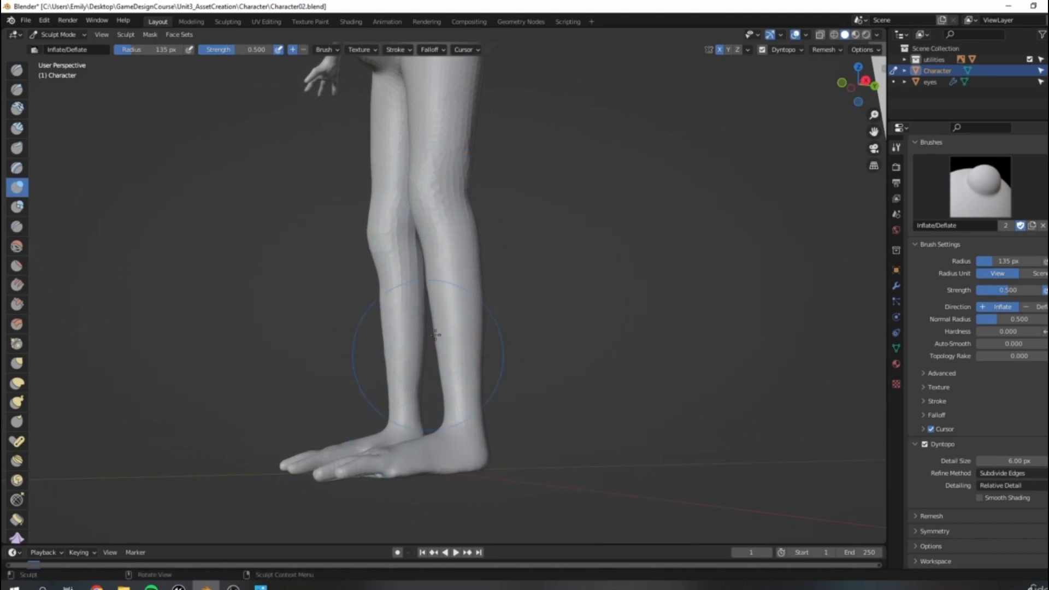
# Carve the groove between the buttocks with the Crease brush at 71 px.
pyautogui.moveTo(438, 296)
pyautogui.mouseDown(button='middle')
pyautogui.moveTo(469, 270)
pyautogui.moveTo(443, 246)
pyautogui.moveTo(422, 258)
pyautogui.moveTo(445, 224)
pyautogui.moveTo(432, 307)
pyautogui.moveTo(428, 214)
pyautogui.moveTo(429, 328)
pyautogui.moveTo(485, 335)
pyautogui.moveTo(433, 335)
pyautogui.mouseUp(button='middle')
pyautogui.press('c')
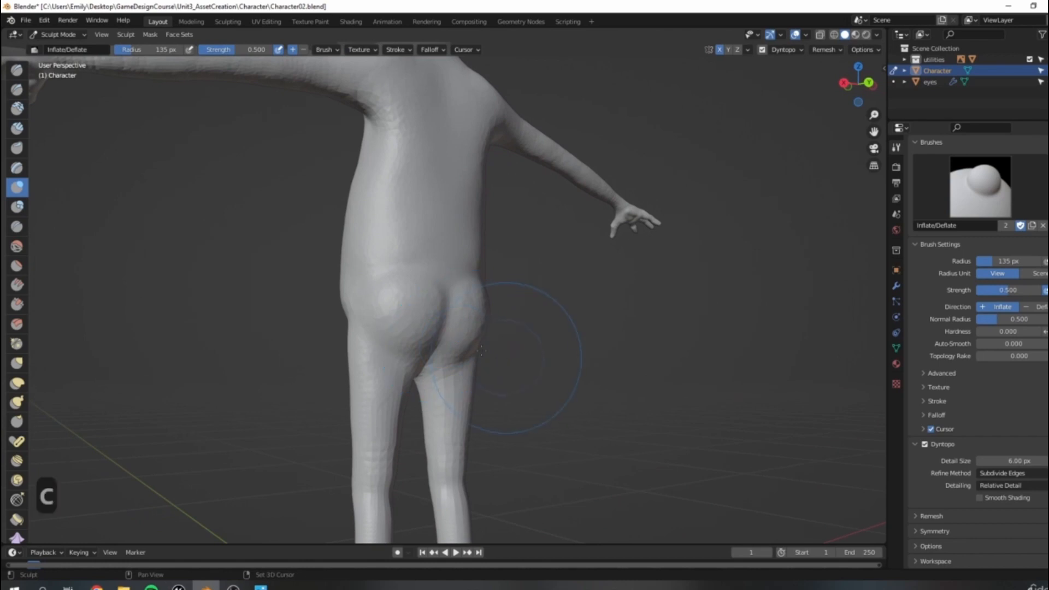
pyautogui.scroll(2, 403, 328)
pyautogui.scroll(1, 403, 329)
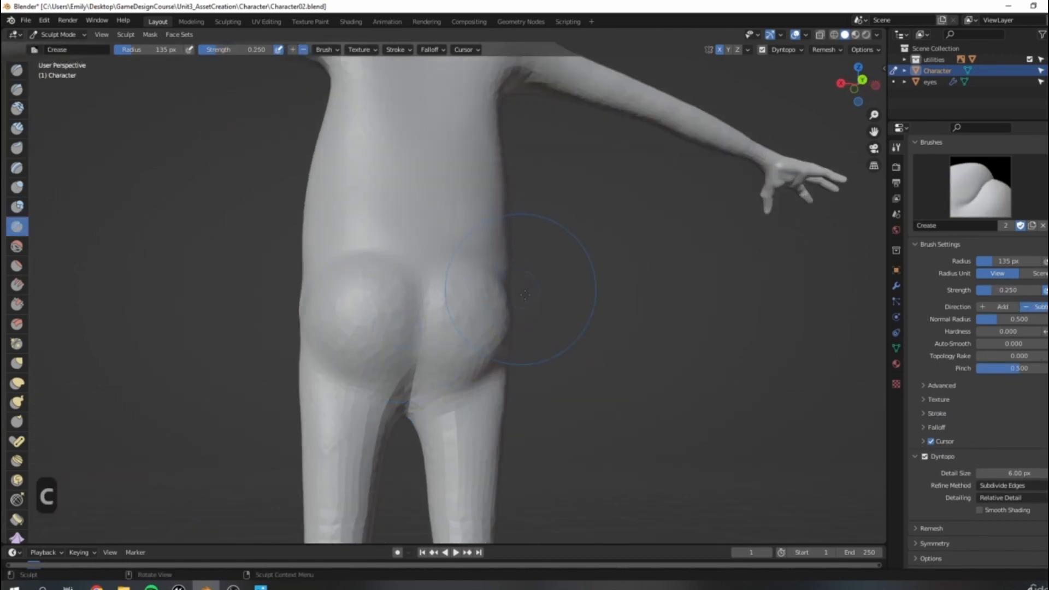
pyautogui.press('f')
pyautogui.click(497, 312)
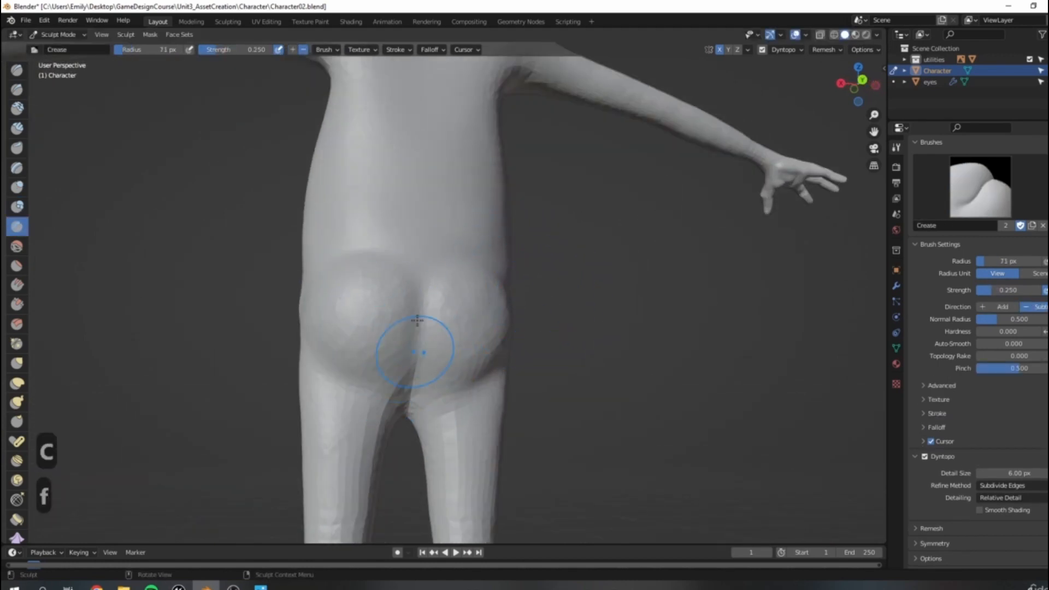
pyautogui.moveTo(419, 342); pyautogui.dragTo(414, 377)
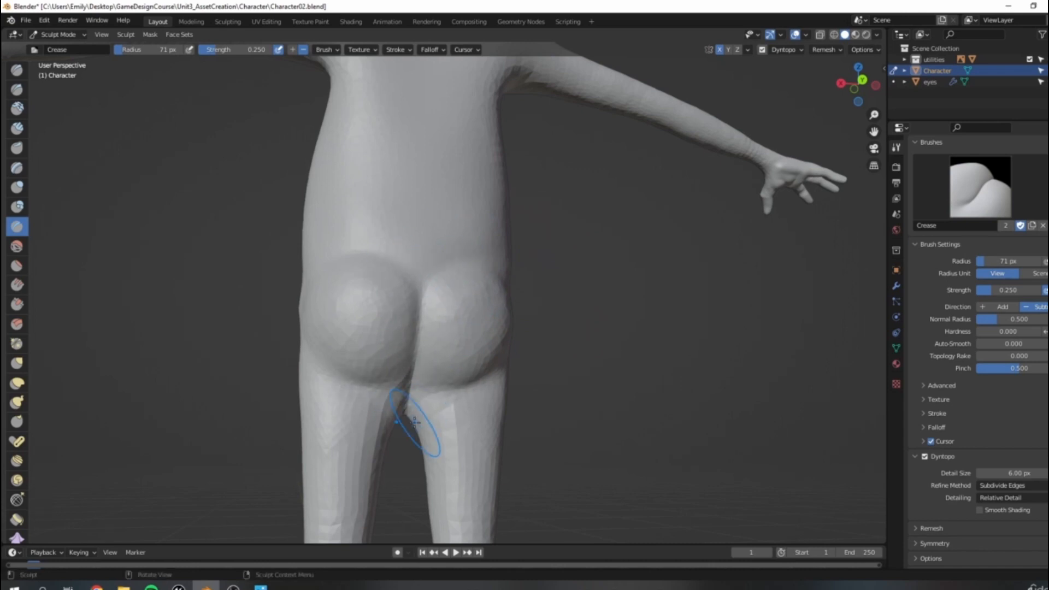
# Adjust the crotch below the buttocks with the 71 px Grab brush and return to the Crease brush.
pyautogui.press('g')
pyautogui.moveTo(406, 392); pyautogui.dragTo(405, 402)
pyautogui.moveTo(407, 397)
pyautogui.mouseDown(button='middle')
pyautogui.moveTo(451, 341)
pyautogui.moveTo(369, 332)
pyautogui.moveTo(410, 379)
pyautogui.mouseUp(button='middle')
pyautogui.scroll(2, 432, 340)
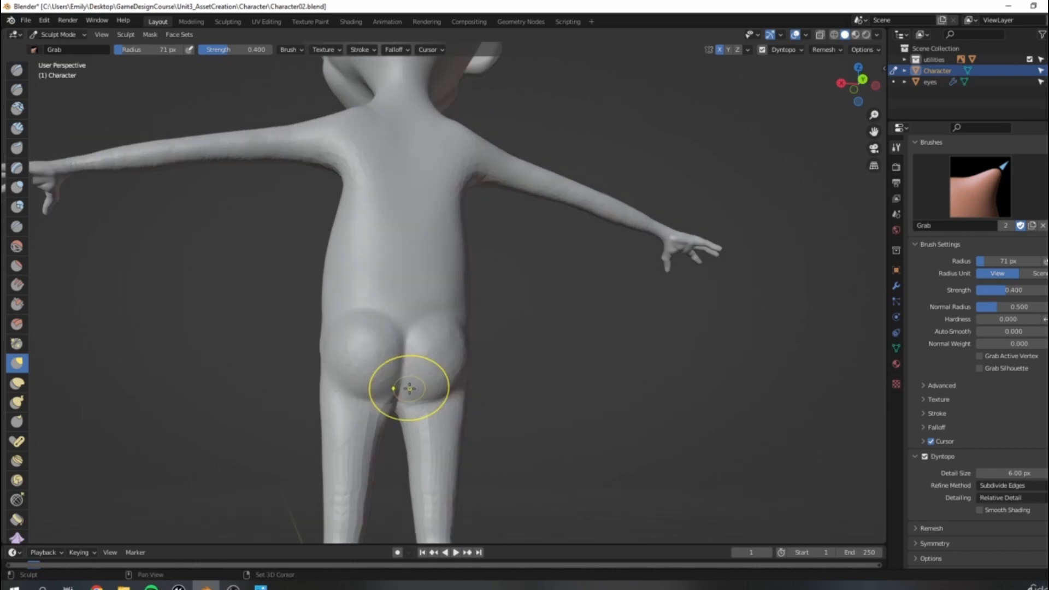
pyautogui.press('c')
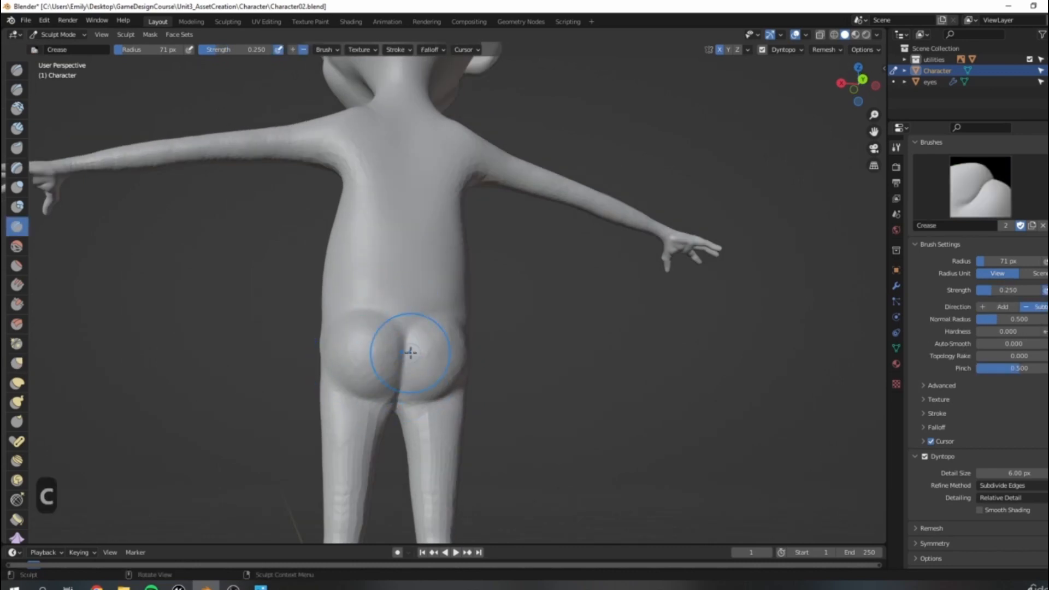
# Turn on Dyntopo smooth shading and check the torso and hips from the front.
pyautogui.click(979, 510)
pyautogui.scroll(-4, 520, 370)
pyautogui.moveTo(520, 370); pyautogui.dragTo(639, 369, button='middle')
pyautogui.scroll(4, 534, 300)
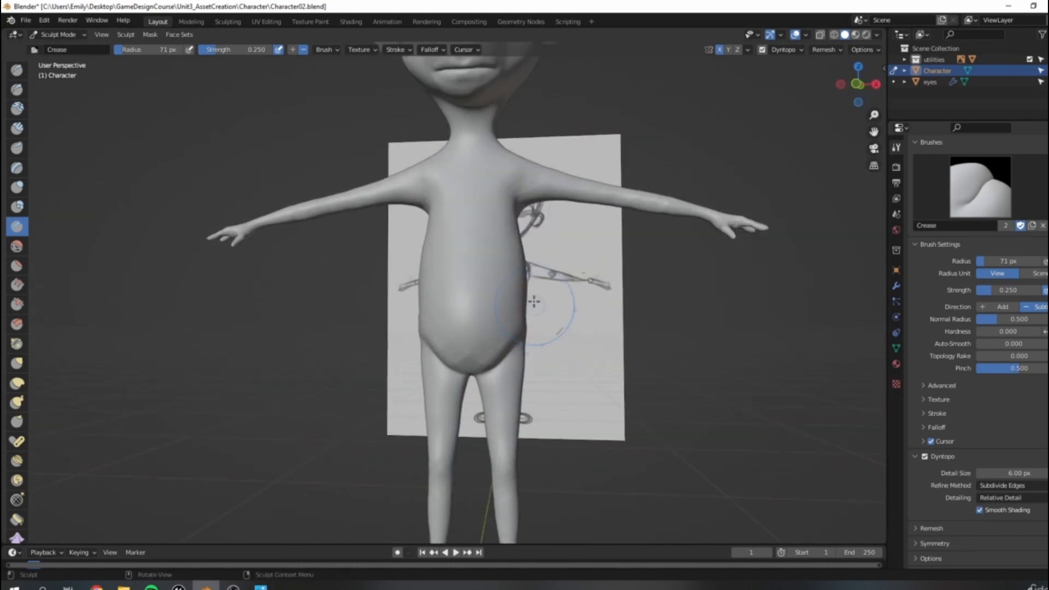
pyautogui.moveTo(529, 300); pyautogui.dragTo(529, 282, button='middle')
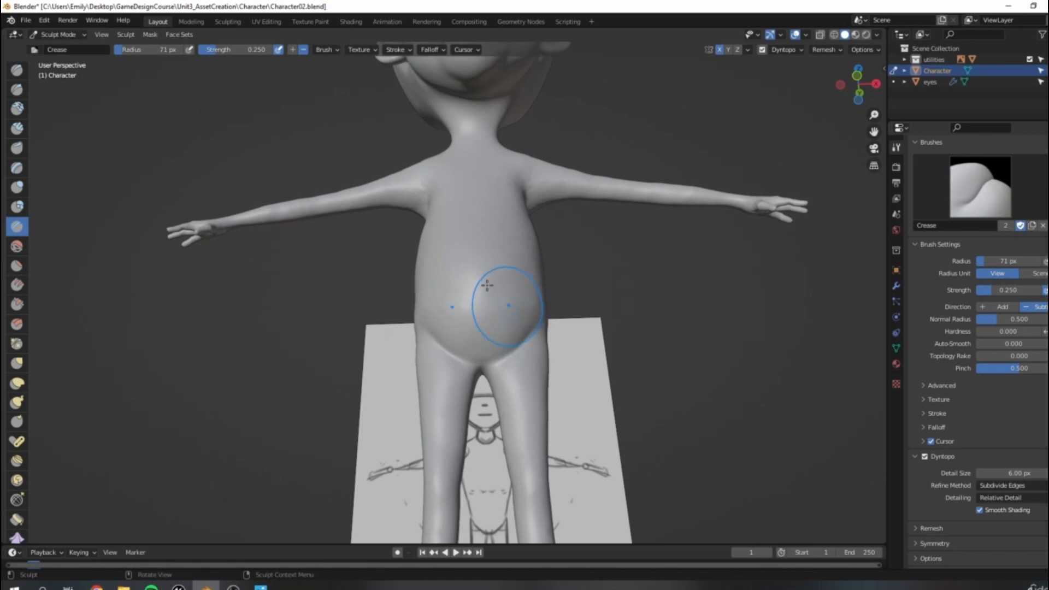
# Examine the whole figure's proportions beside the reference drawing, near and far.
pyautogui.scroll(-4, 487, 284)
pyautogui.moveTo(487, 284)
pyautogui.mouseDown(button='middle')
pyautogui.moveTo(400, 329)
pyautogui.moveTo(546, 341)
pyautogui.moveTo(539, 372)
pyautogui.moveTo(600, 364)
pyautogui.mouseUp(button='middle')
pyautogui.scroll(-3, 546, 341)
pyautogui.scroll(2, 548, 341)
pyautogui.scroll(-1, 600, 363)
pyautogui.scroll(1, 357, 364)
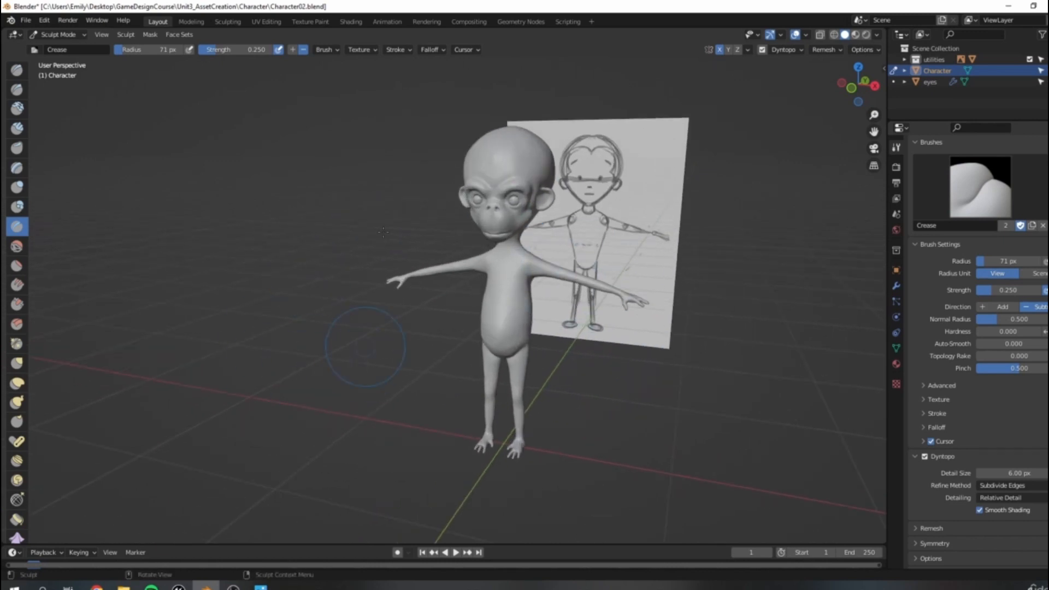
pyautogui.scroll(2, 581, 369)
pyautogui.keyDown('shift'); pyautogui.moveTo(614, 348); pyautogui.dragTo(482, 346, button='middle'); pyautogui.keyUp('shift')
pyautogui.scroll(-3, 513, 319)
pyautogui.scroll(2, 483, 316)
pyautogui.scroll(-3, 481, 302)
pyautogui.scroll(1, 481, 346)
# Nudge the inner upper thigh with the 71 px Grab brush and check the full figure against the reference drawing.
pyautogui.keyDown('shift'); pyautogui.moveTo(513, 383); pyautogui.dragTo(511, 322, button='middle'); pyautogui.keyUp('shift')
pyautogui.scroll(2, 493, 361)
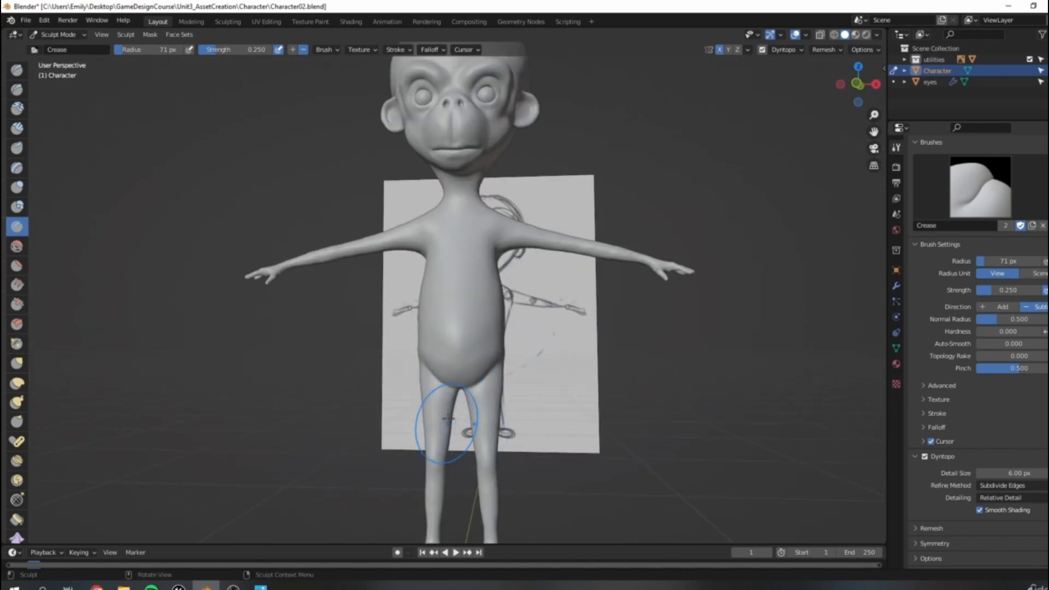
pyautogui.press('g')
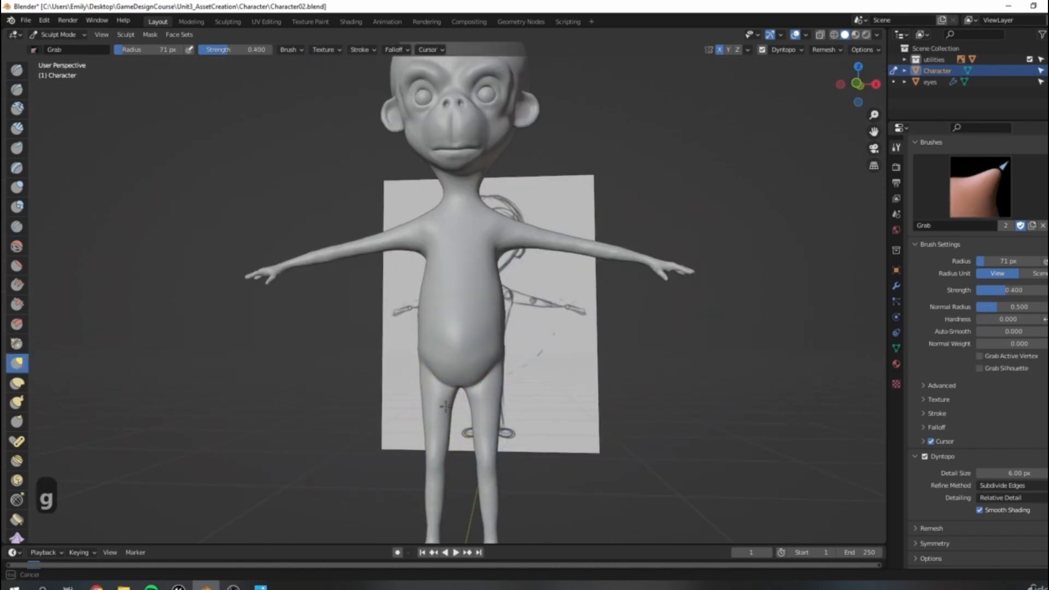
pyautogui.moveTo(448, 392); pyautogui.dragTo(450, 389)
pyautogui.scroll(-4, 569, 344)
pyautogui.moveTo(569, 345); pyautogui.dragTo(583, 281, button='middle')
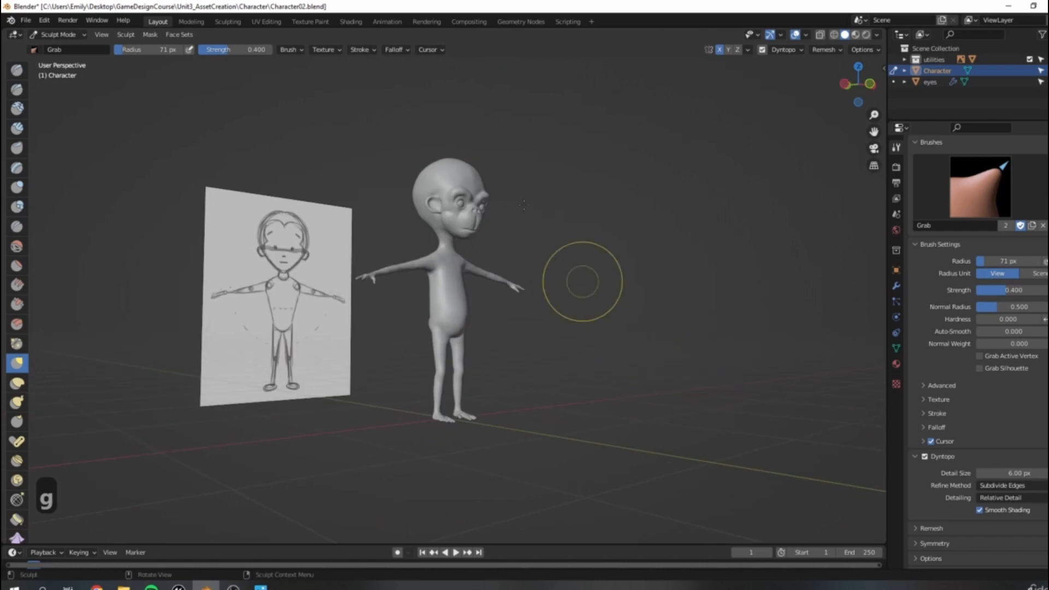
pyautogui.scroll(-1, 506, 234)
pyautogui.moveTo(506, 234)
pyautogui.mouseDown(button='middle')
pyautogui.moveTo(438, 270)
pyautogui.moveTo(481, 301)
pyautogui.moveTo(661, 341)
pyautogui.mouseUp(button='middle')
pyautogui.scroll(3, 481, 302)
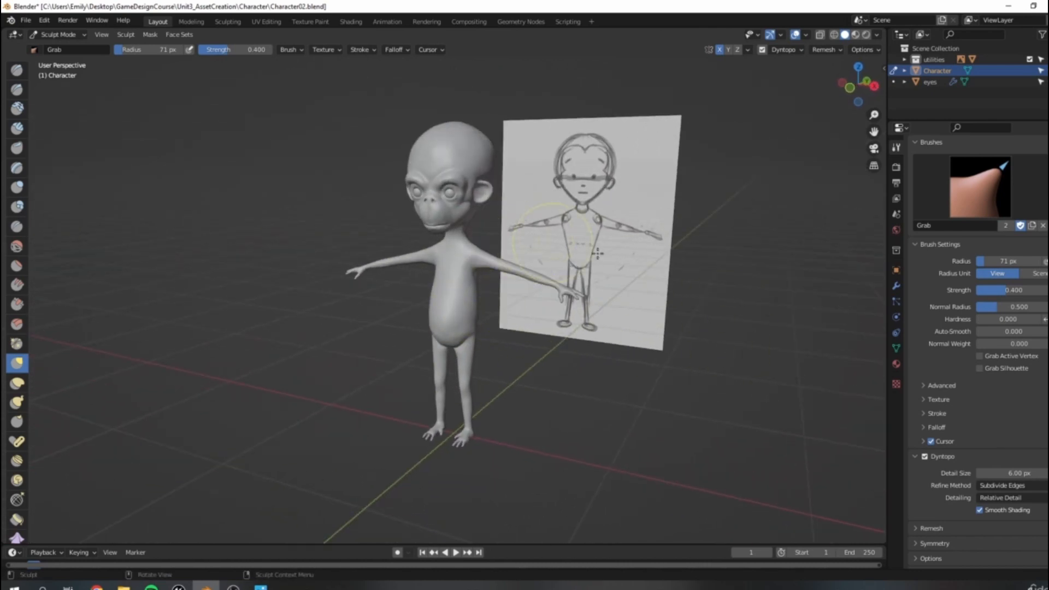